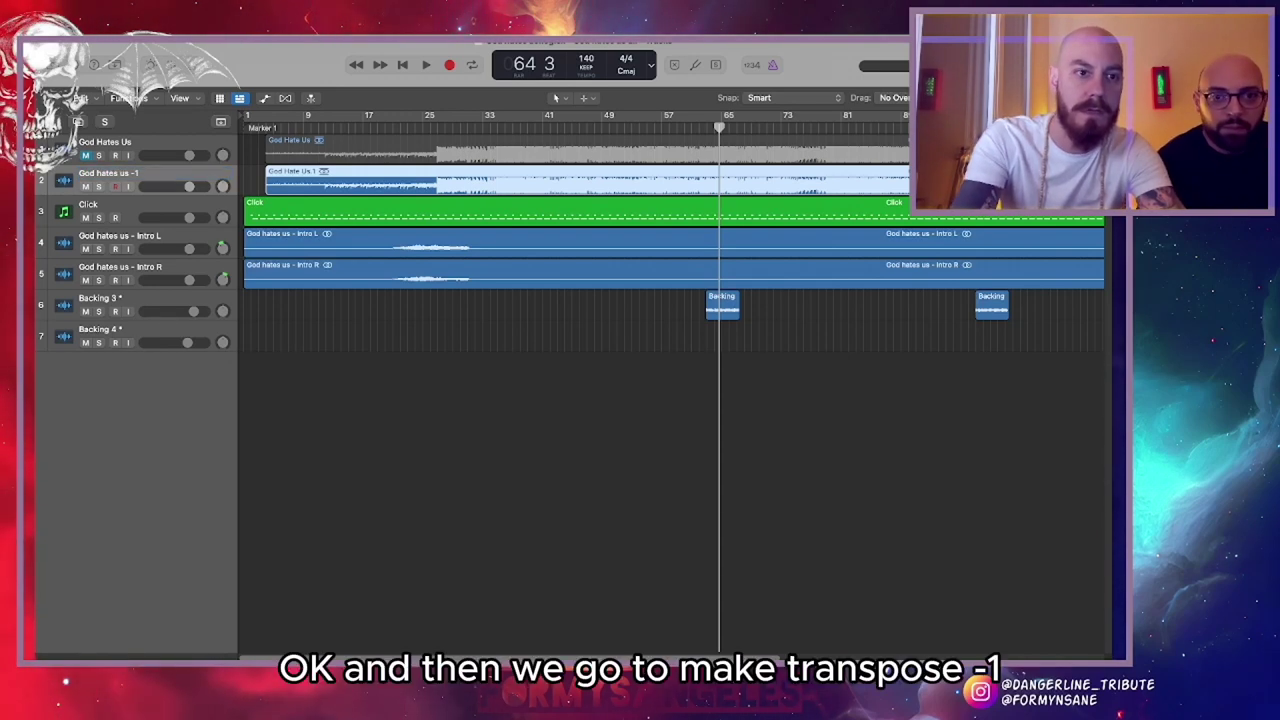
Transpose the selected region on the God hates us -1 track by -1, keeping Flex & Follow set to On
key("i")
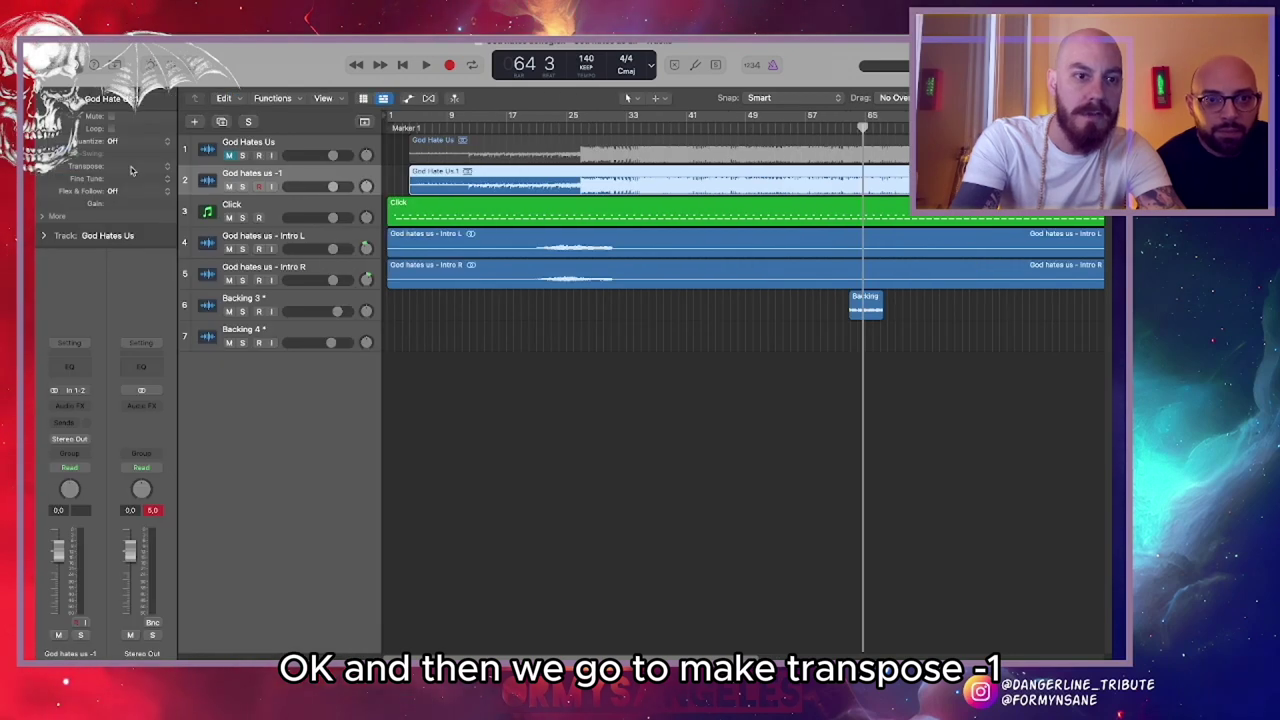
type("-1")
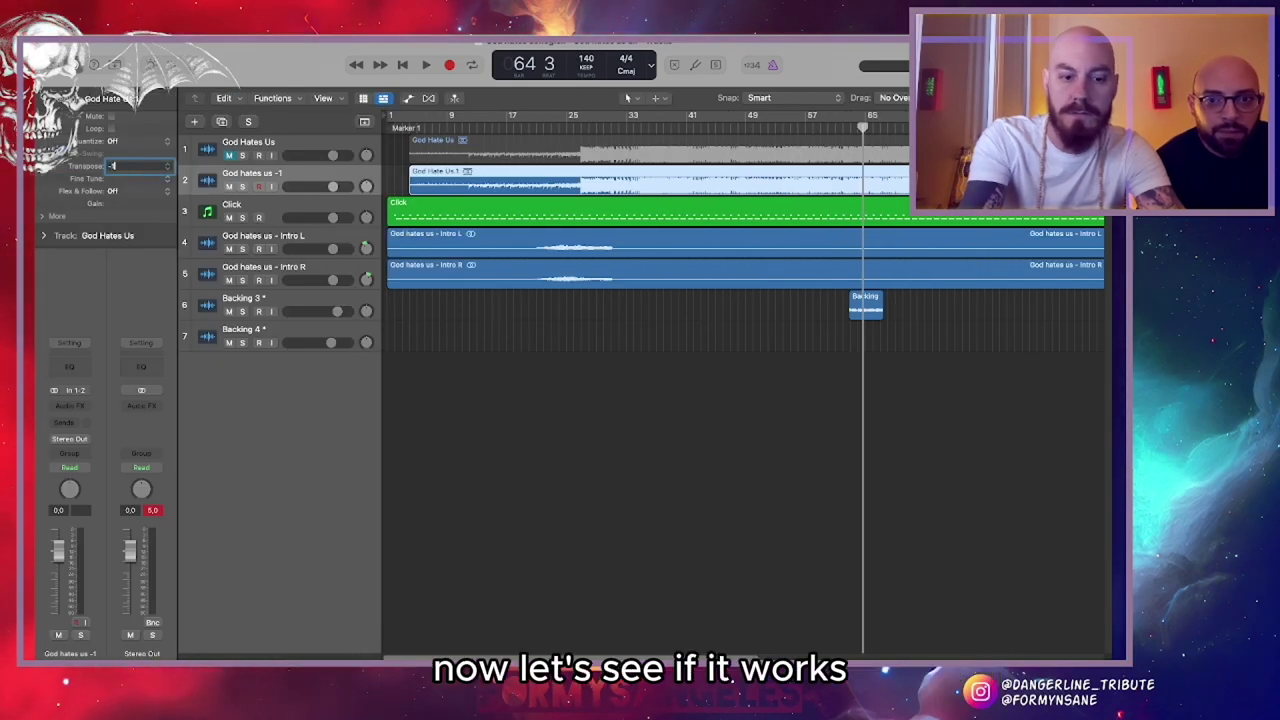
key("Return")
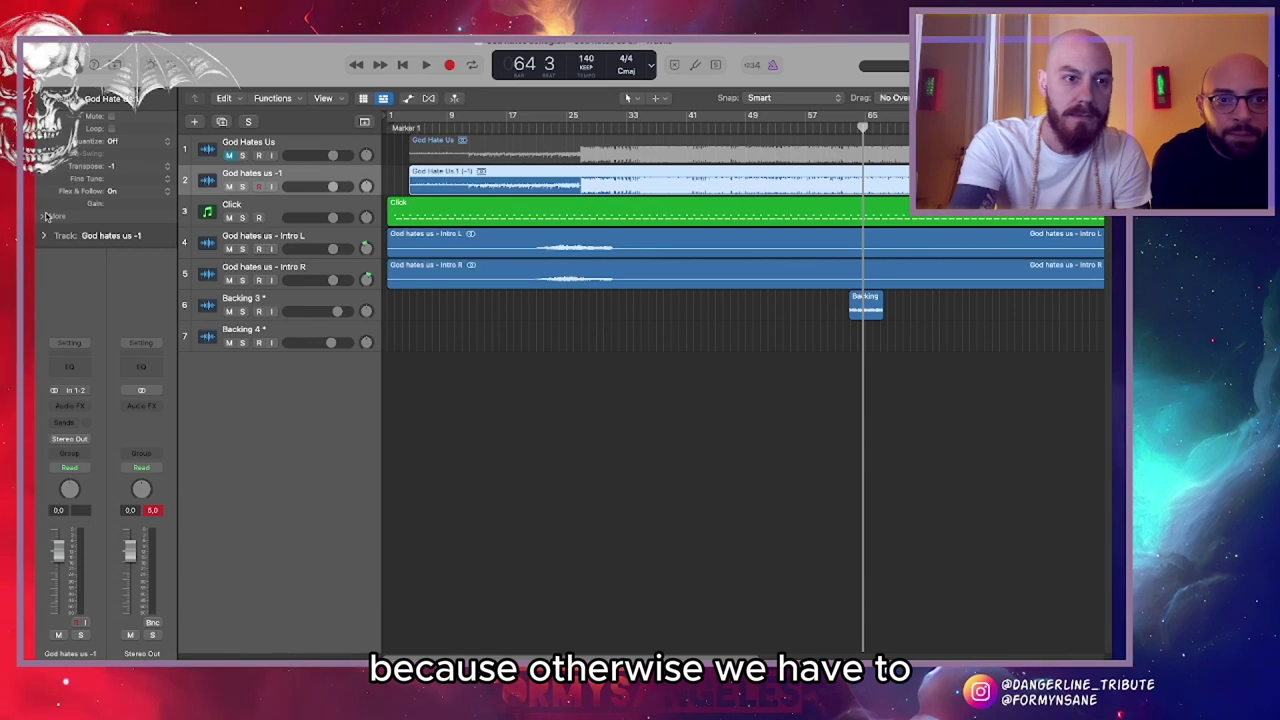
left_click(133, 191)
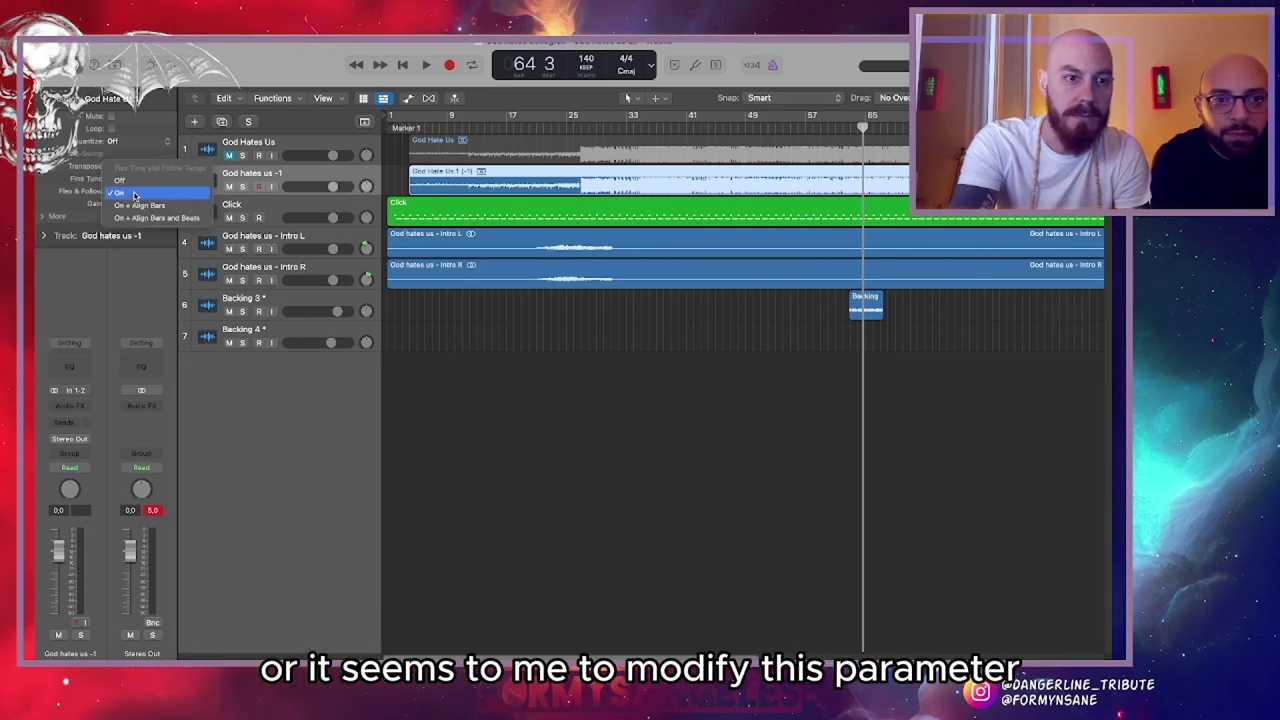
left_click(133, 193)
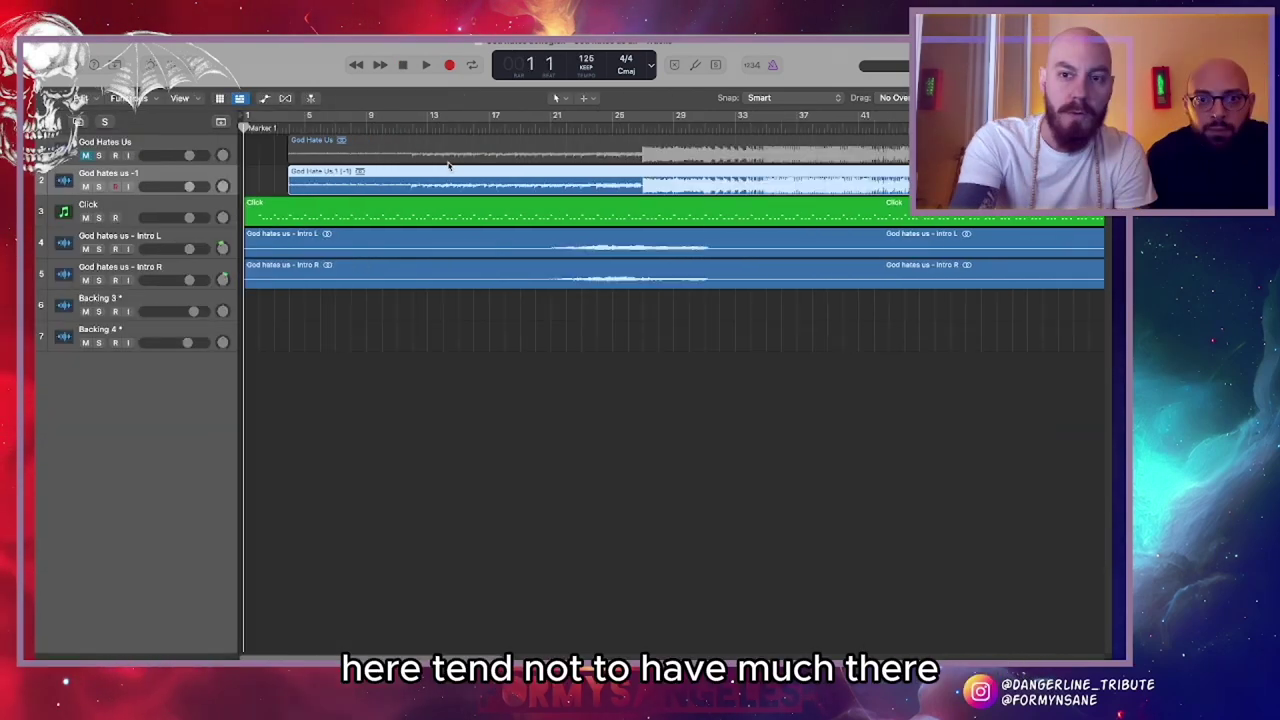
Examine the arrangement from start to end for the intro audio and the Backing 3 and Backing 4 regions
scroll(443, 166, "right", 5)
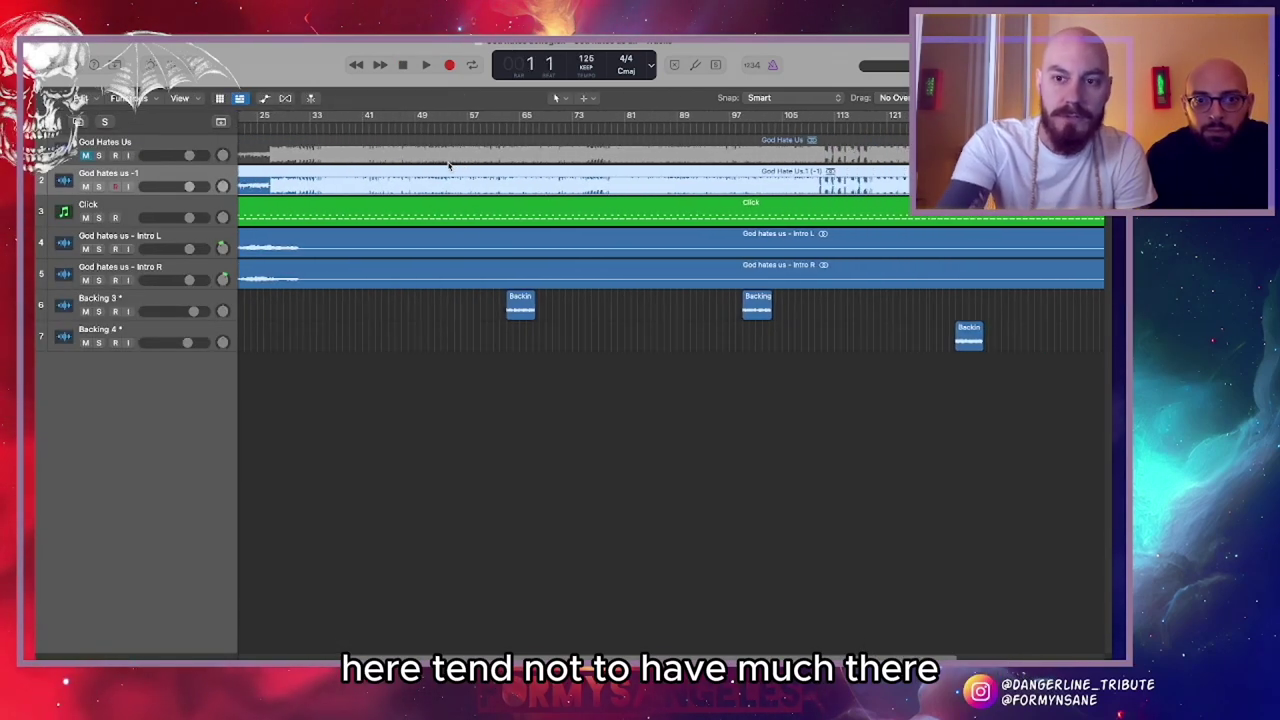
scroll(449, 166, "right", 2)
scroll(445, 170, "left", 2)
scroll(440, 174, "right", 1)
scroll(432, 178, "left", 4)
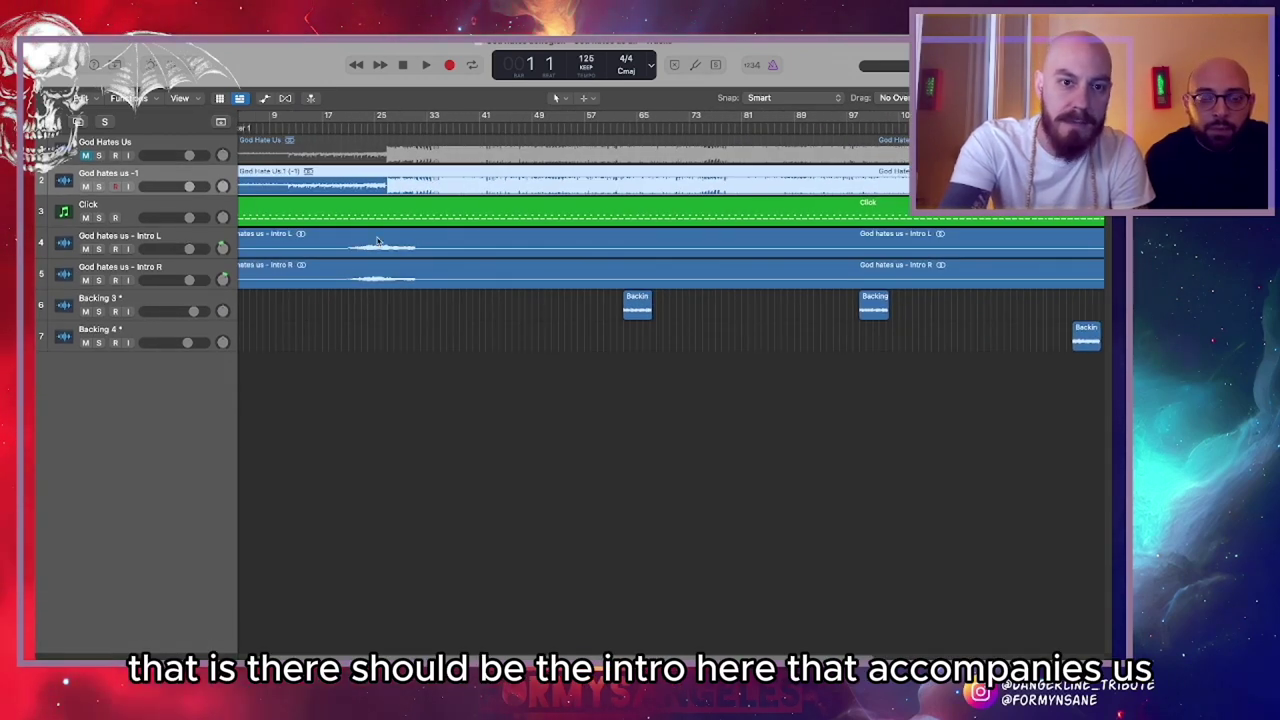
scroll(390, 242, "left", 2)
scroll(378, 233, "right", 5)
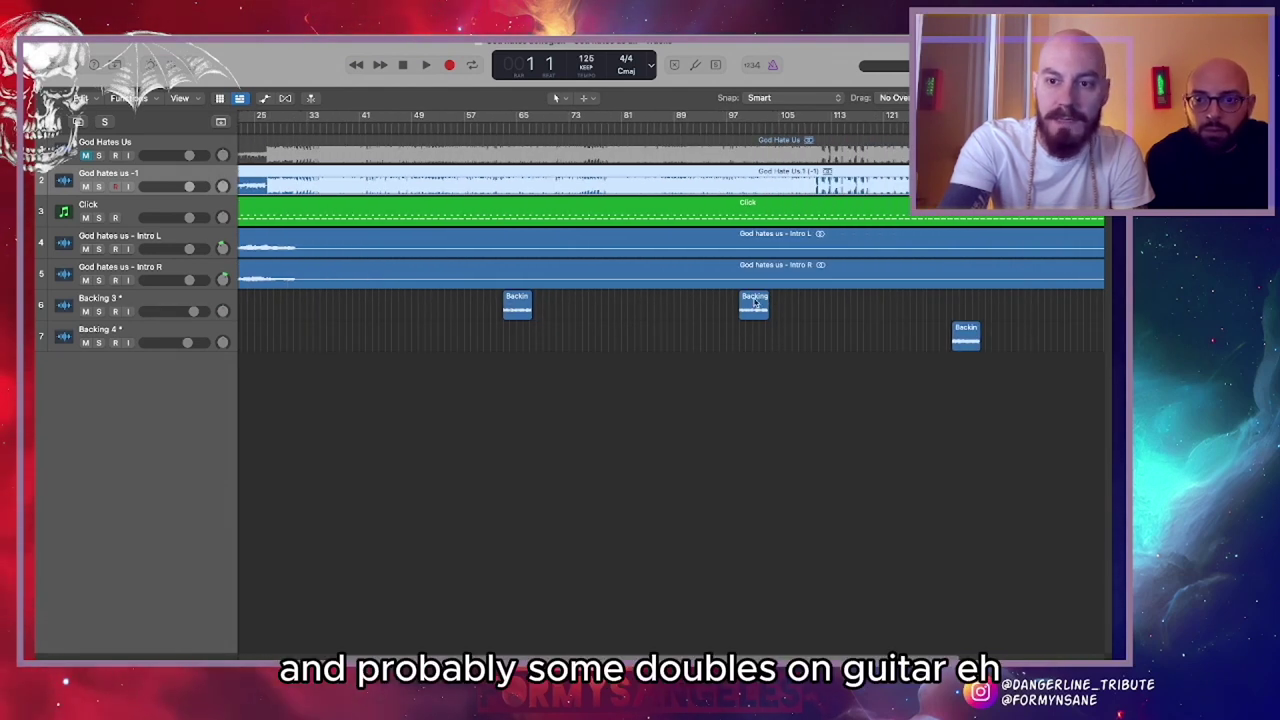
scroll(755, 302, "right", 6)
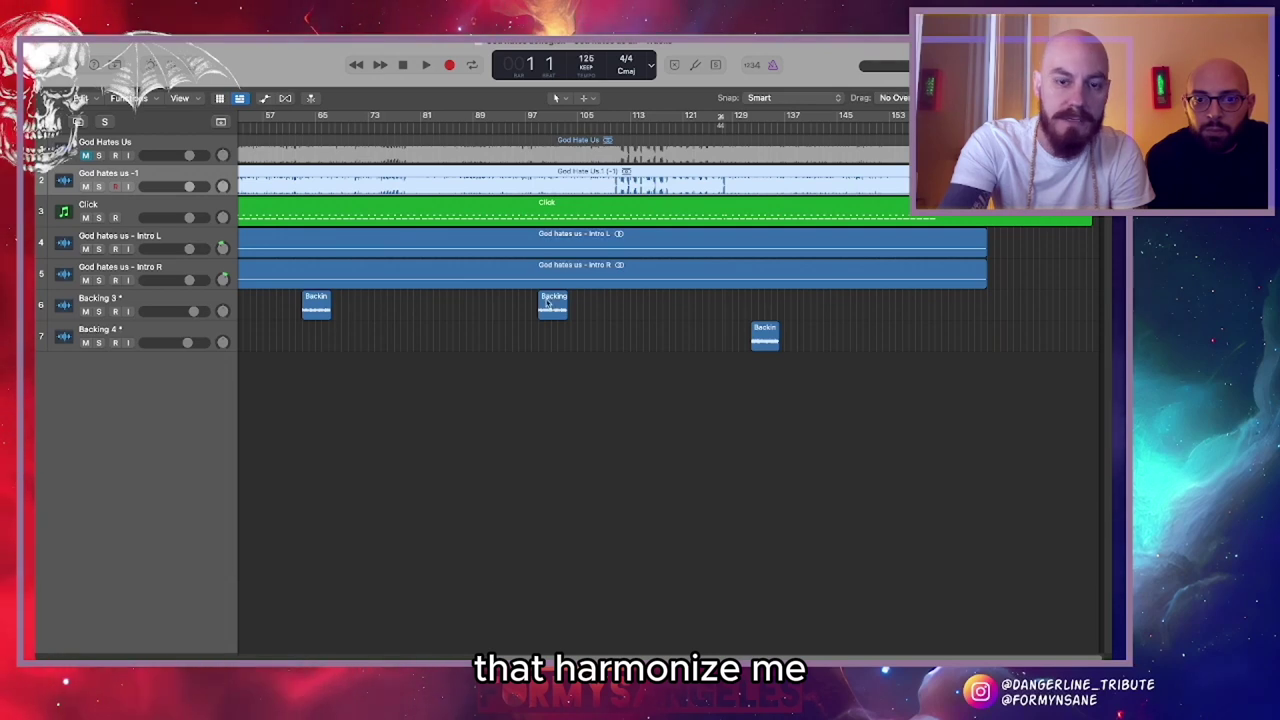
scroll(671, 326, "left", 3)
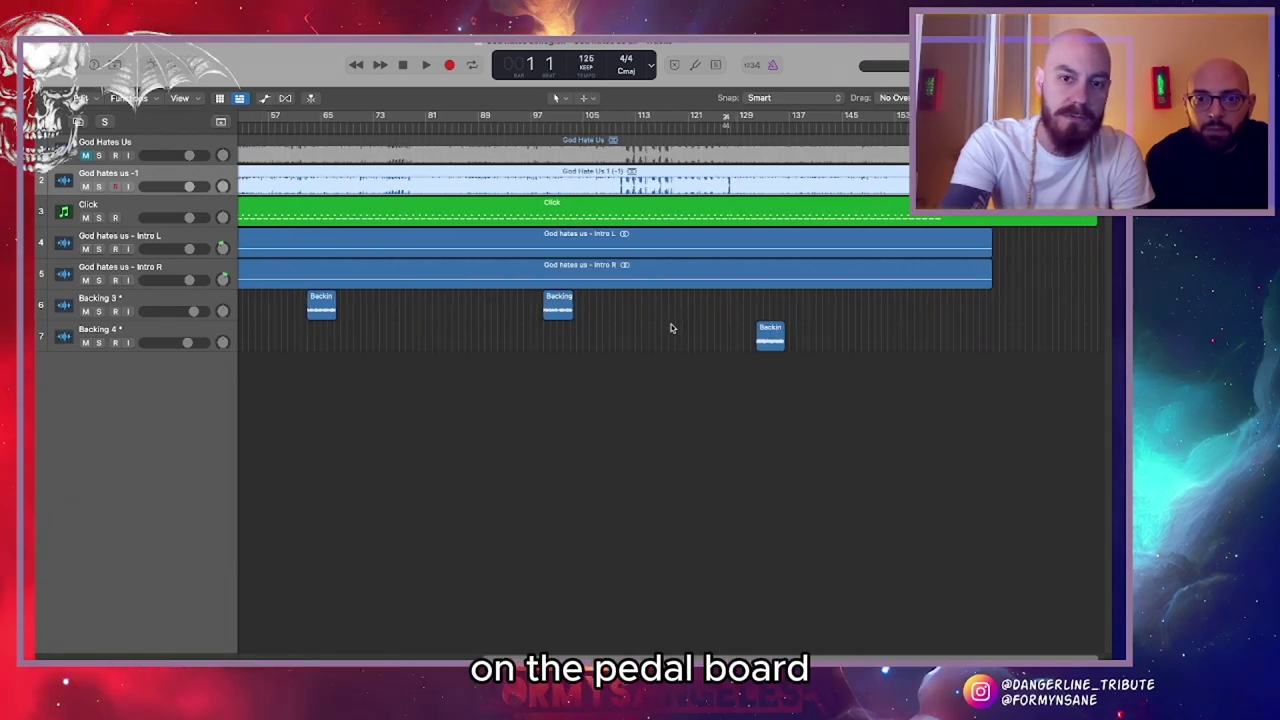
scroll(660, 325, "left", 10)
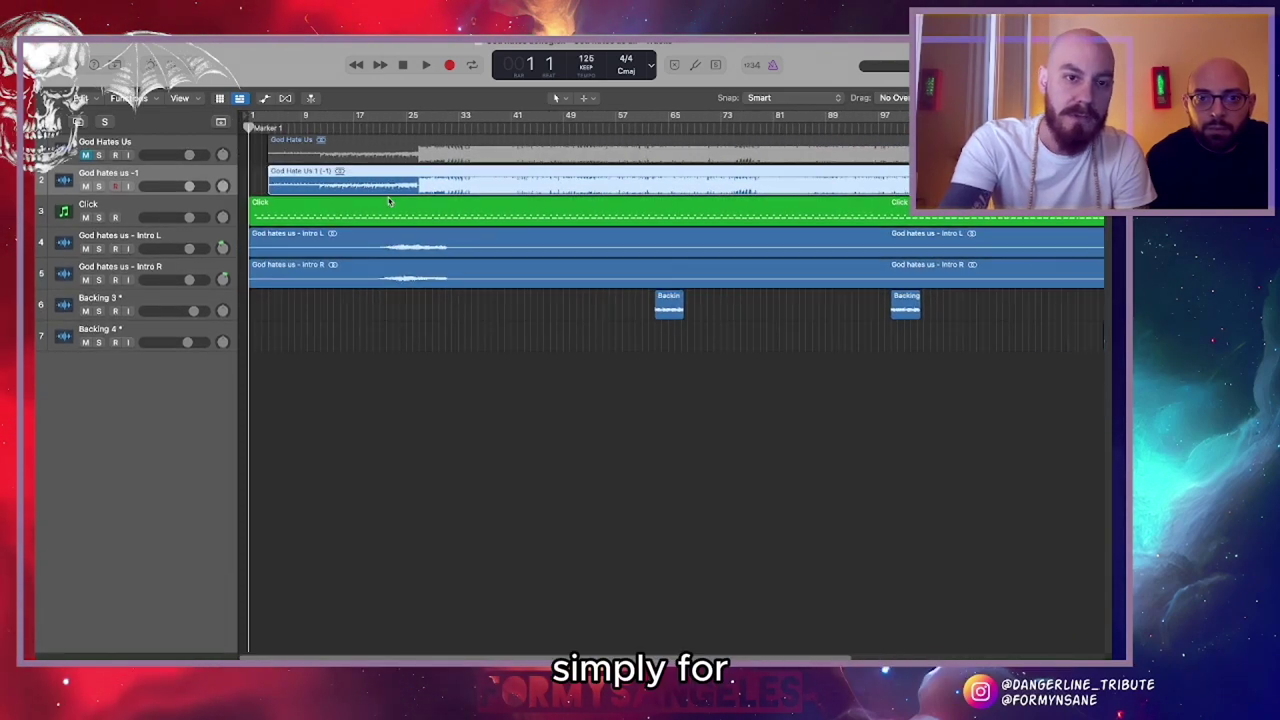
Play the song from the beginning, then replay the intro from about bar 14 to check the transposed track against the intro parts
scroll(293, 202, "up", 5)
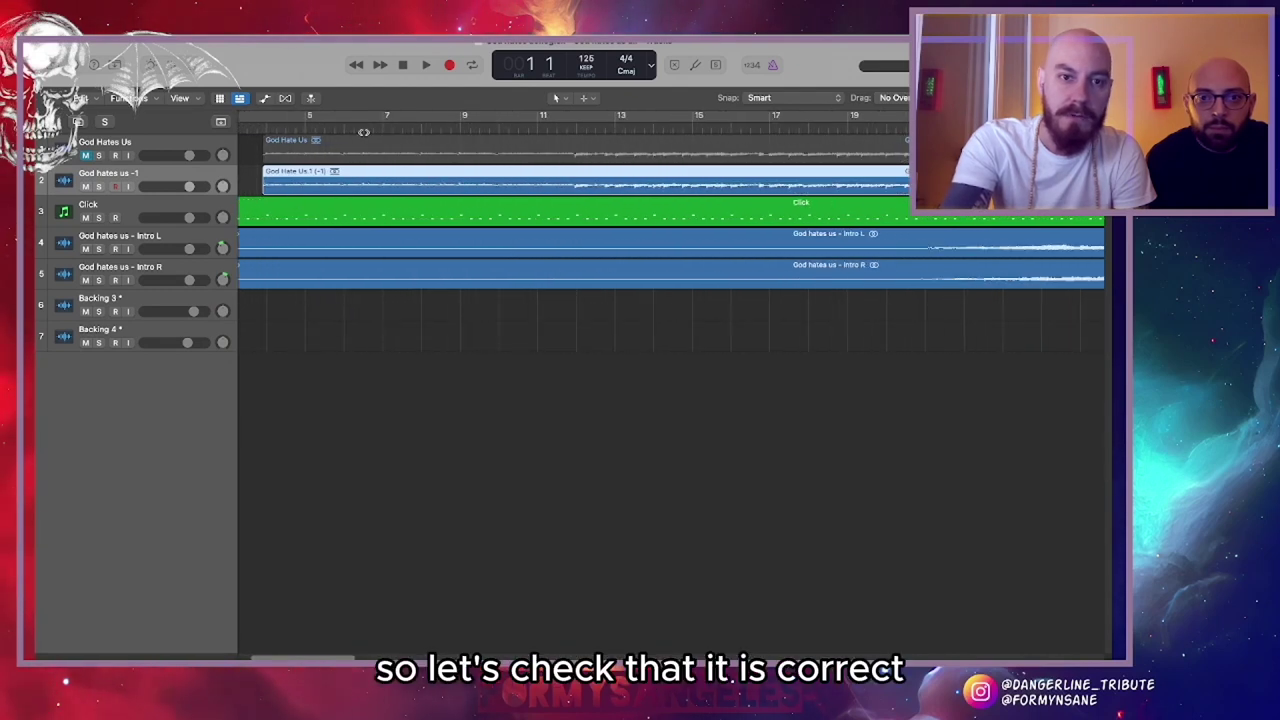
key("space")
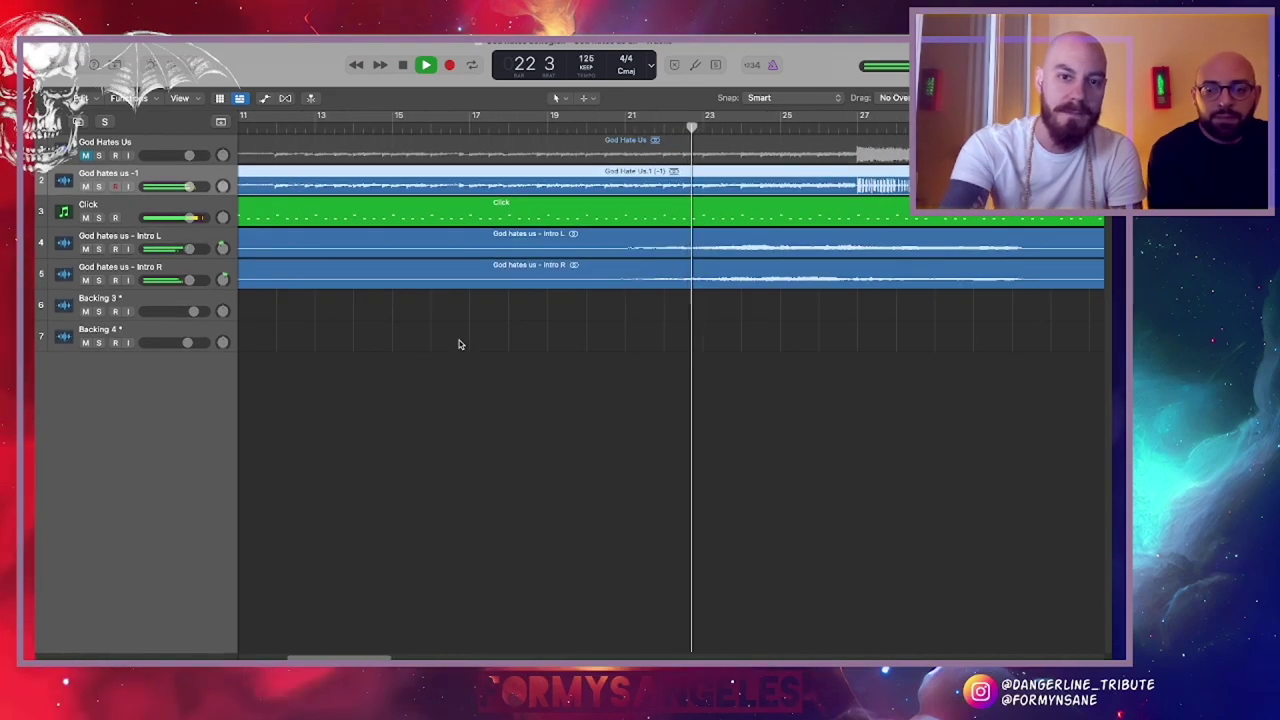
key("space")
left_click(353, 130)
key("space")
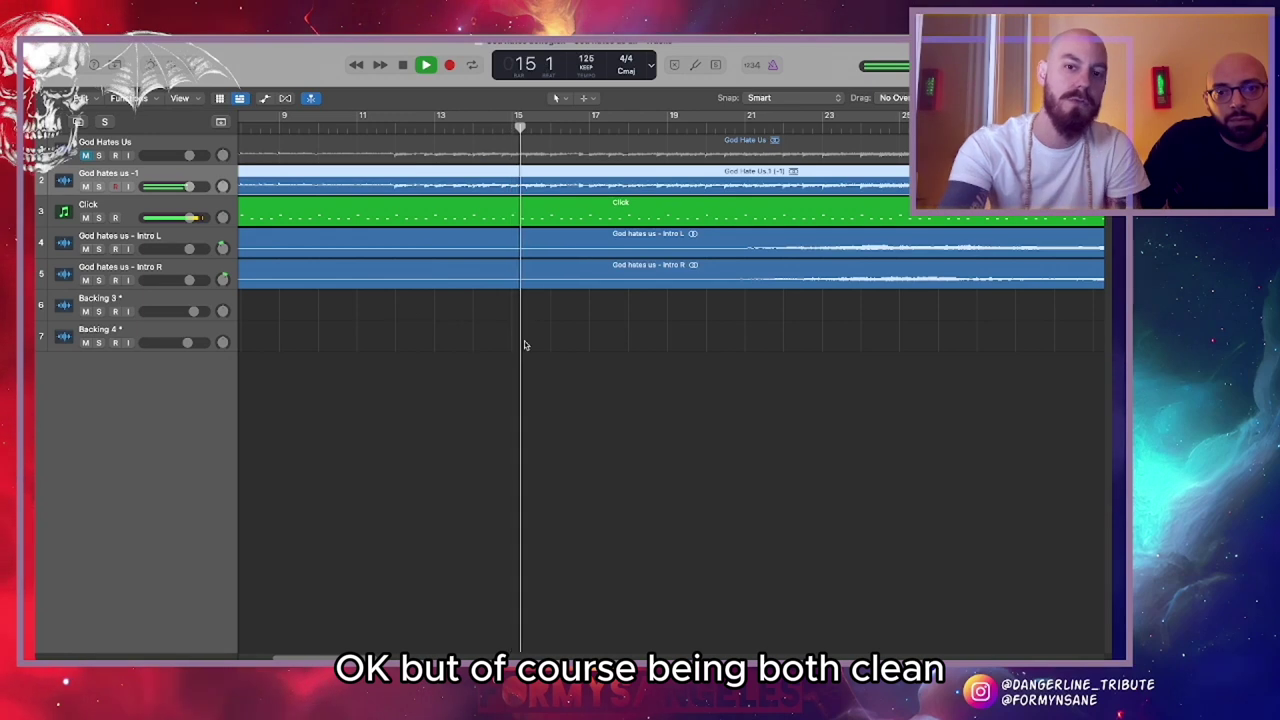
scroll(476, 279, "right", 3)
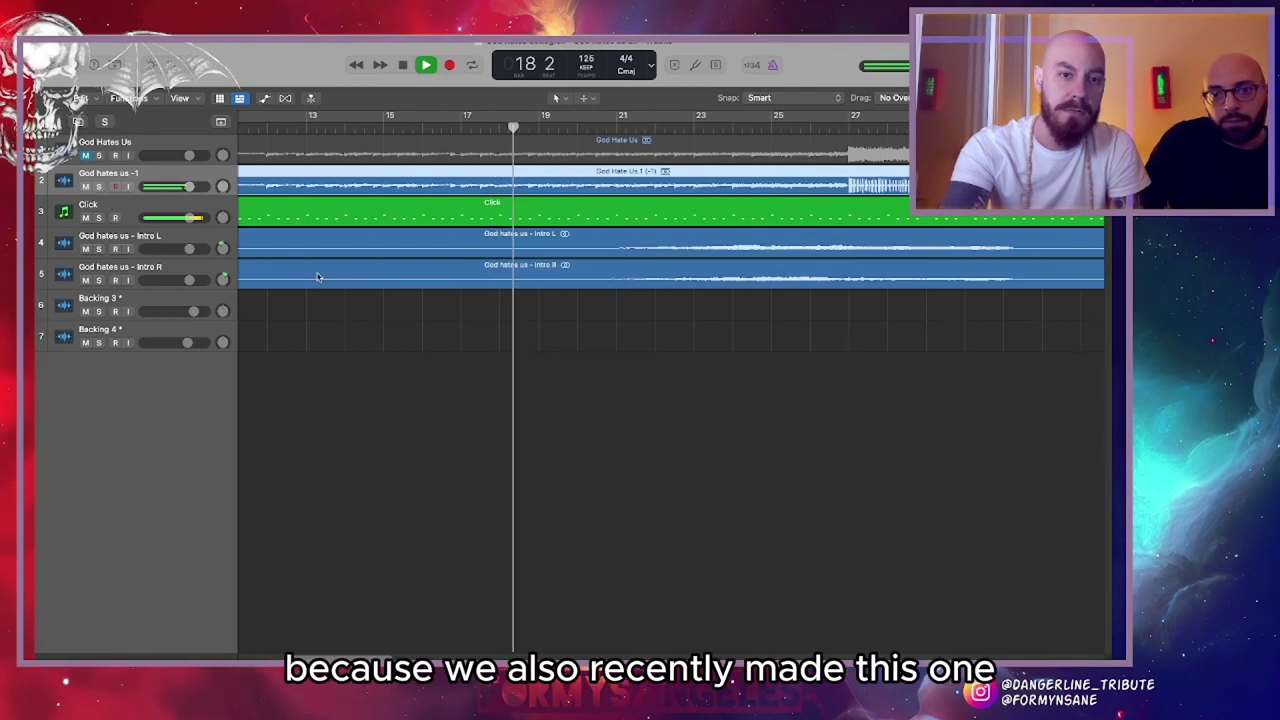
scroll(317, 277, "right", 3)
scroll(317, 277, "right", 2)
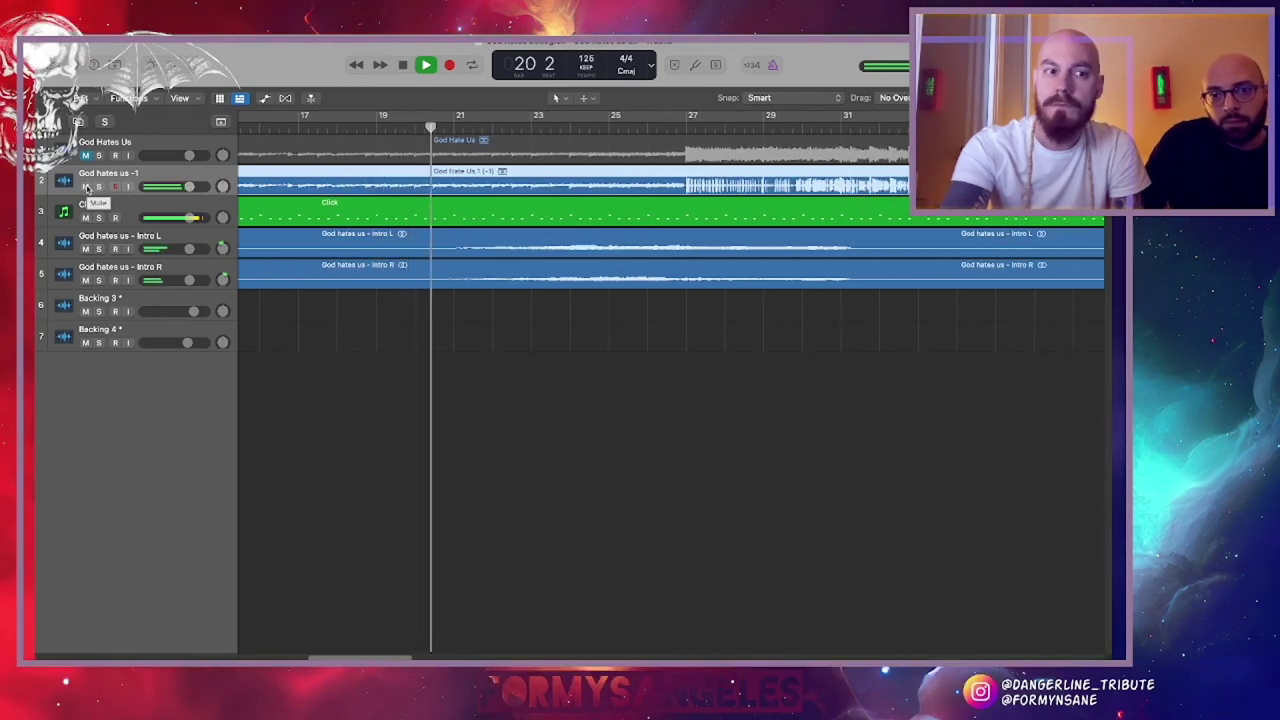
Mute and unmute the God hates us -1 track twice during playback to hear the intro parts with and without it
left_click(86, 187)
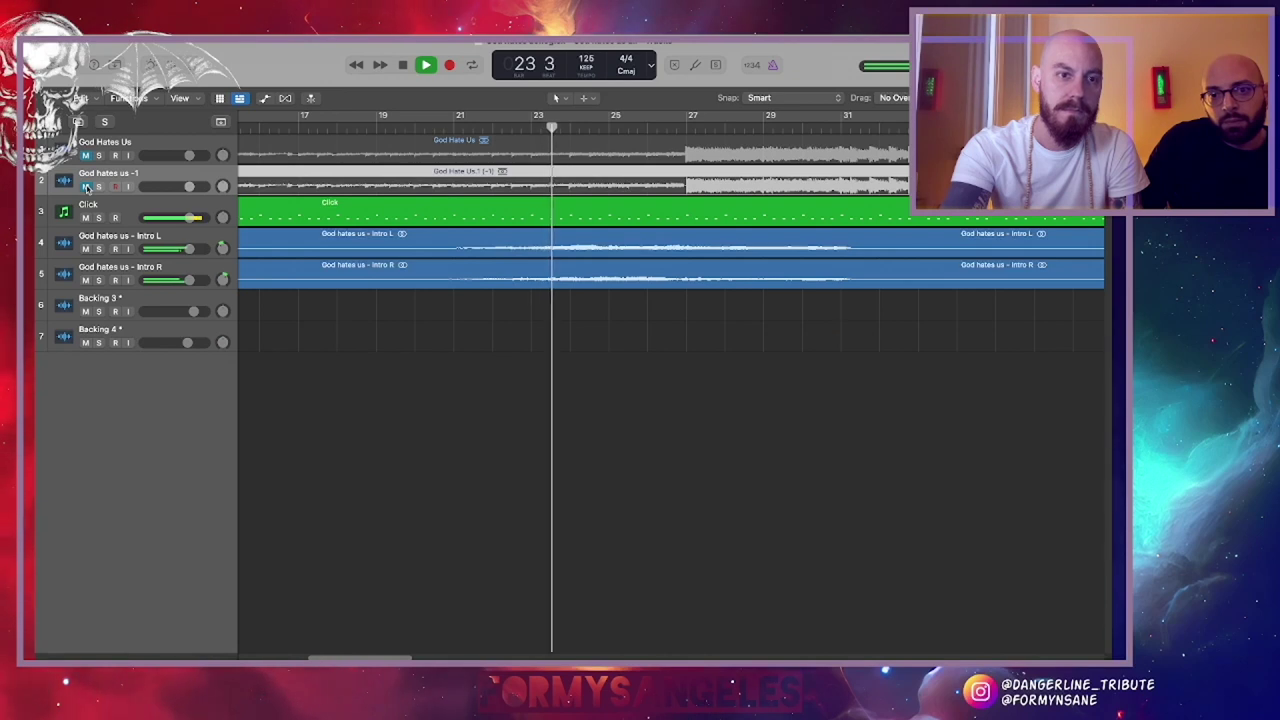
left_click(86, 187)
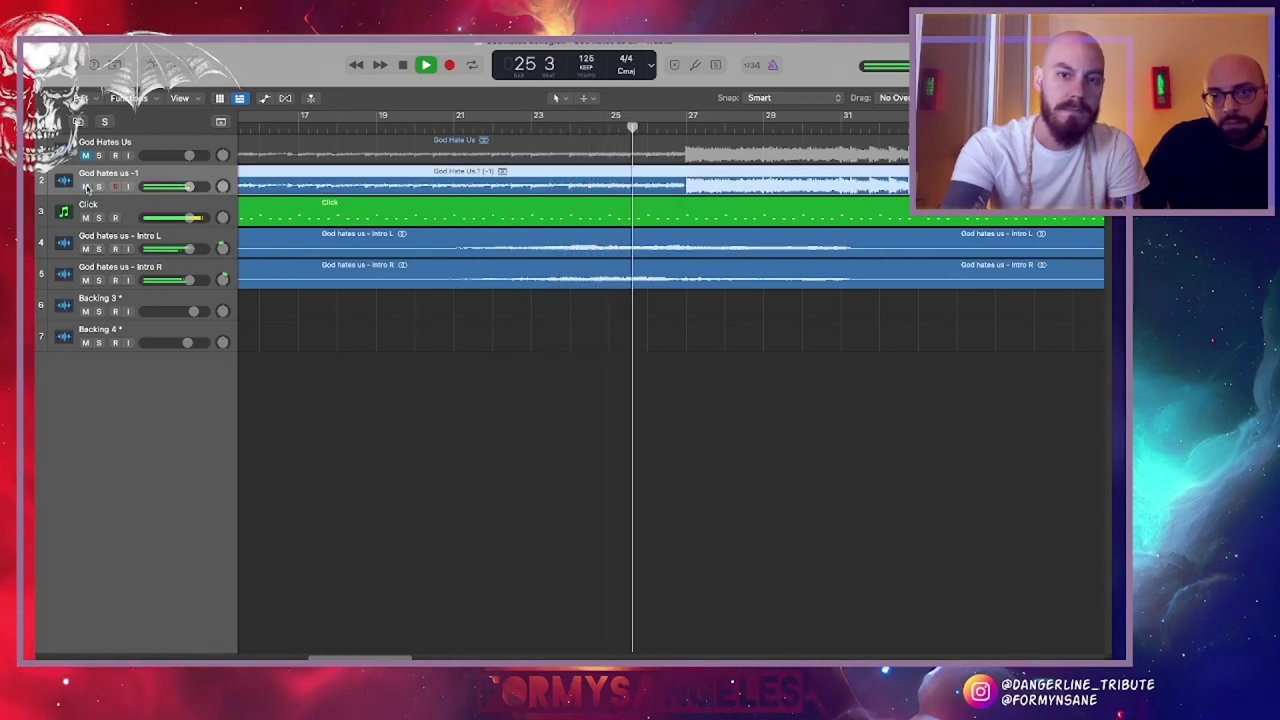
left_click(86, 187)
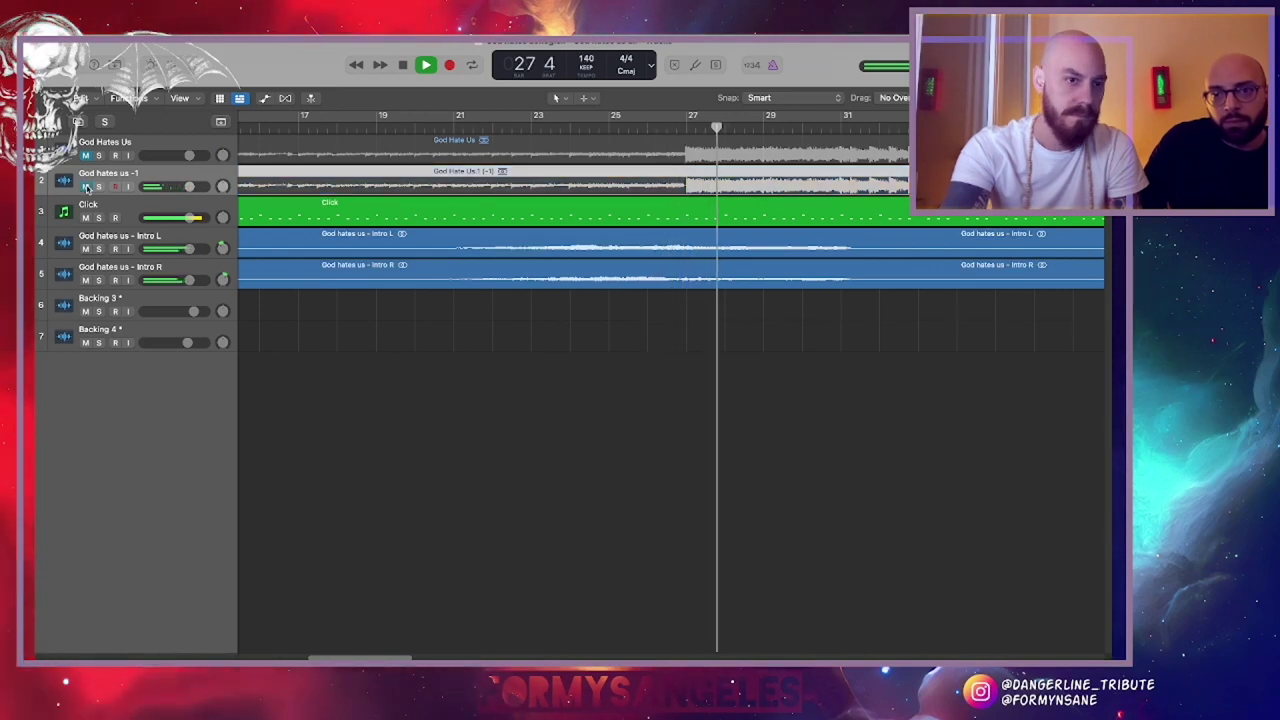
left_click(86, 187)
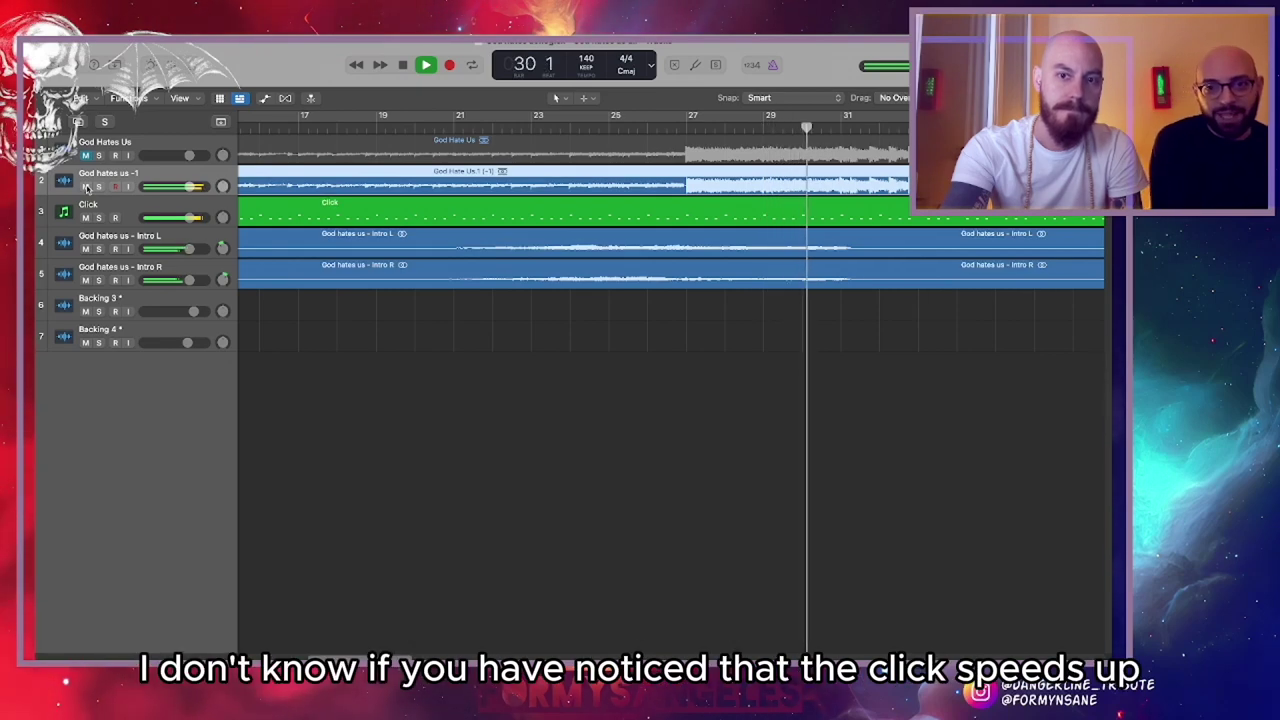
Replay from about bar 24 and inspect the tempo change in the global tracks, briefly muting the God hates us -1 track, then hide them
left_click(577, 129)
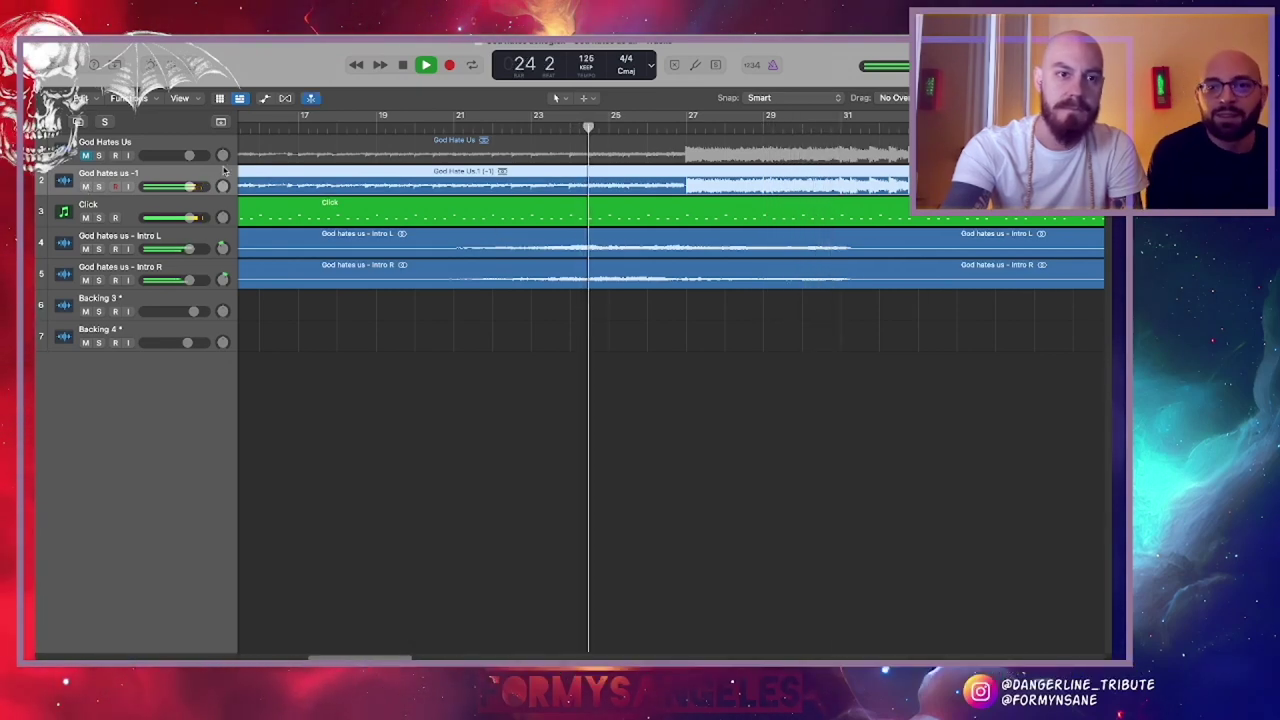
left_click(221, 122)
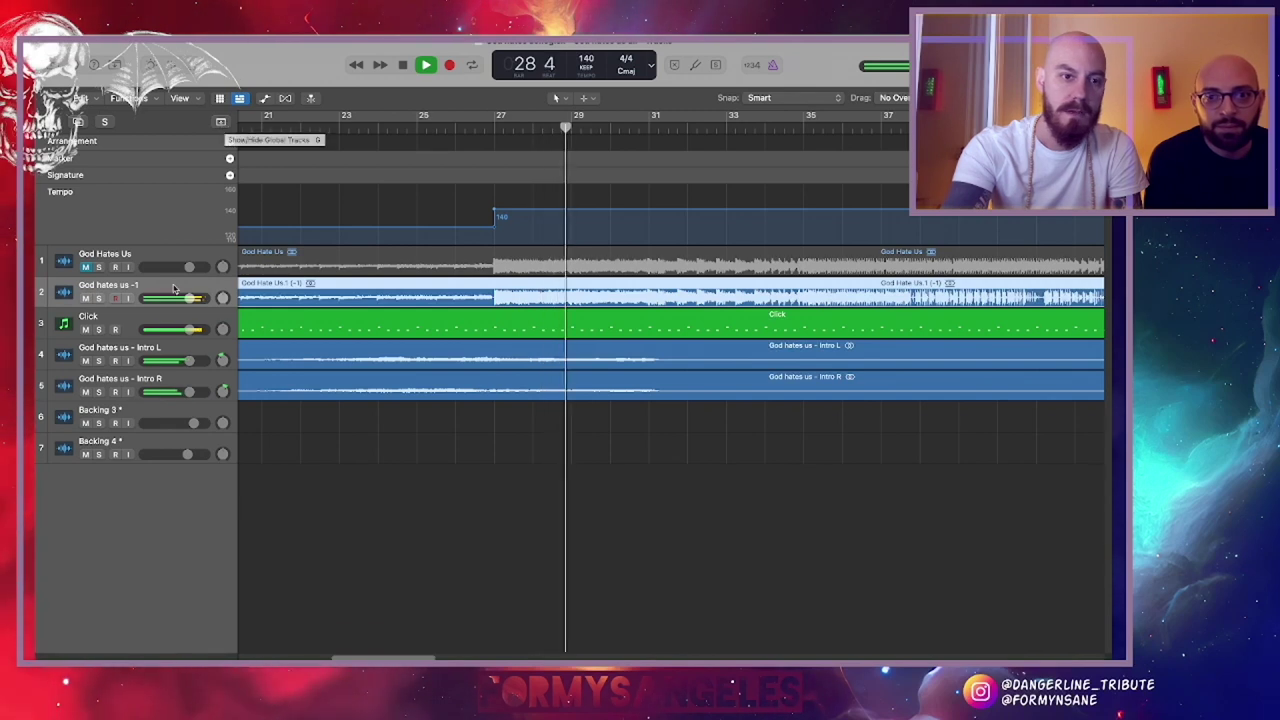
left_click(85, 299)
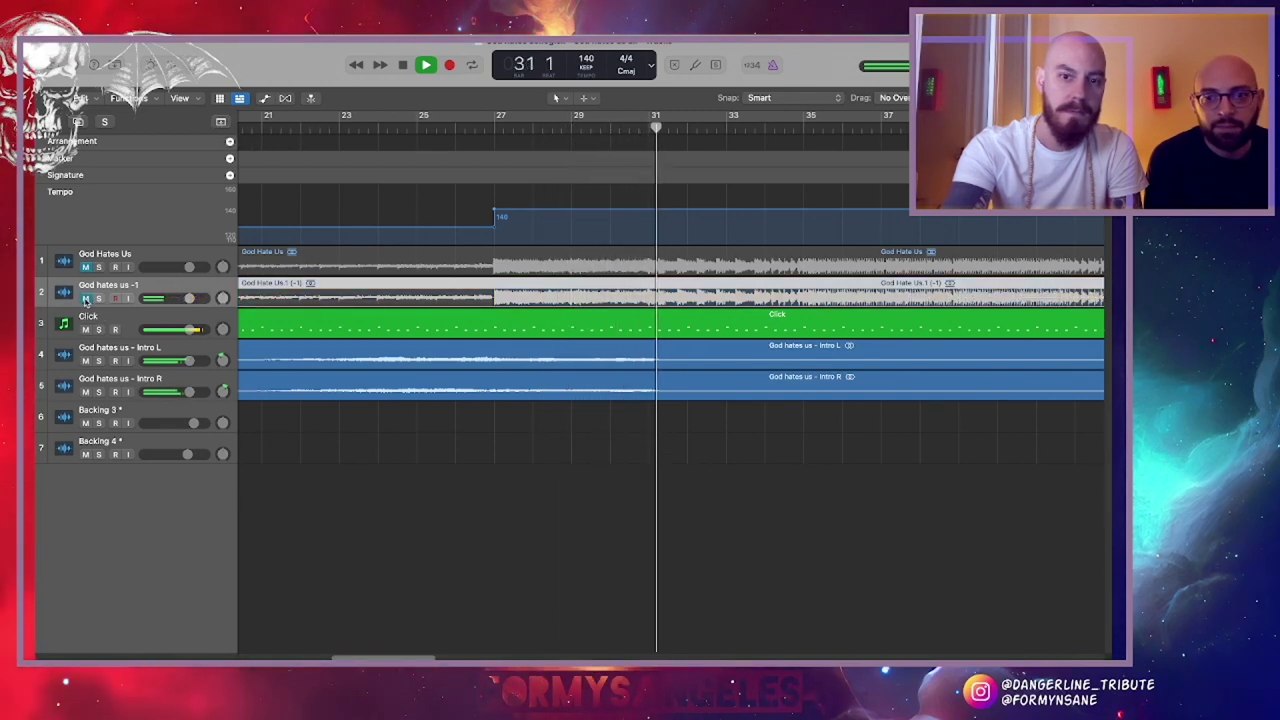
left_click(85, 299)
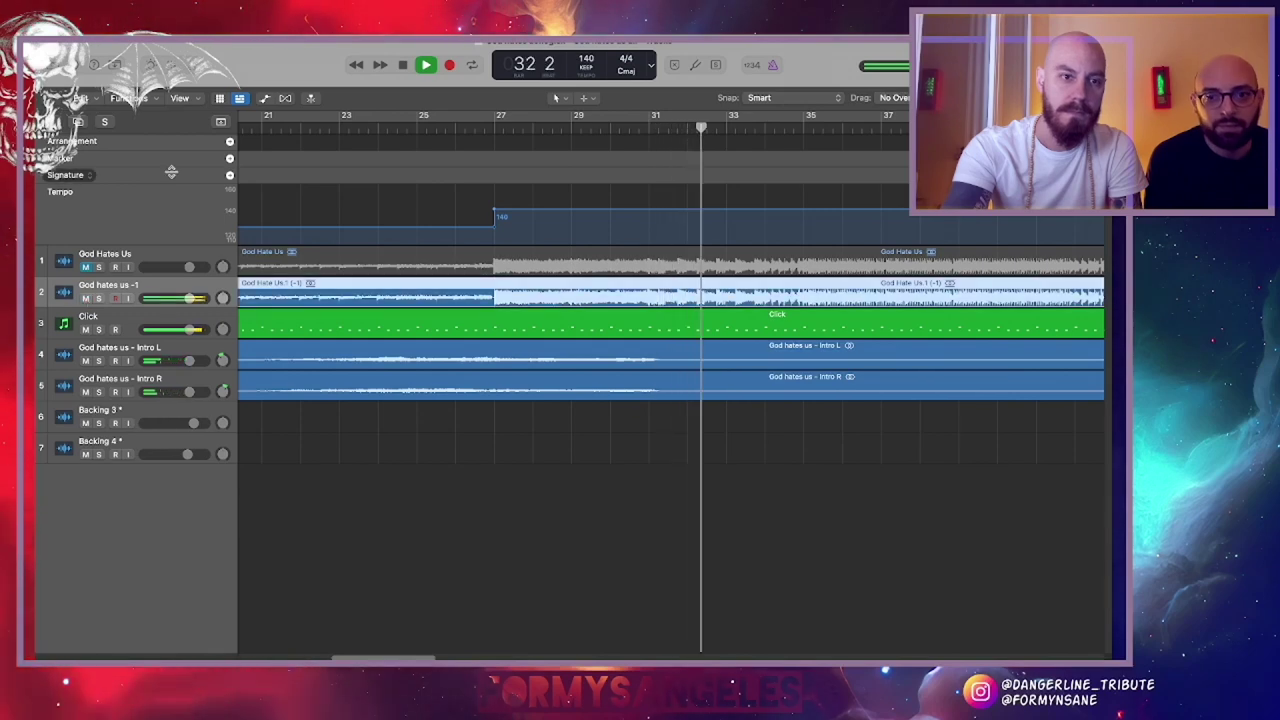
left_click(220, 123)
Play the first Backing 3 region from about bar 59 and mute the God hates us -1 track to hear the harmony alone
scroll(504, 277, "right", 2)
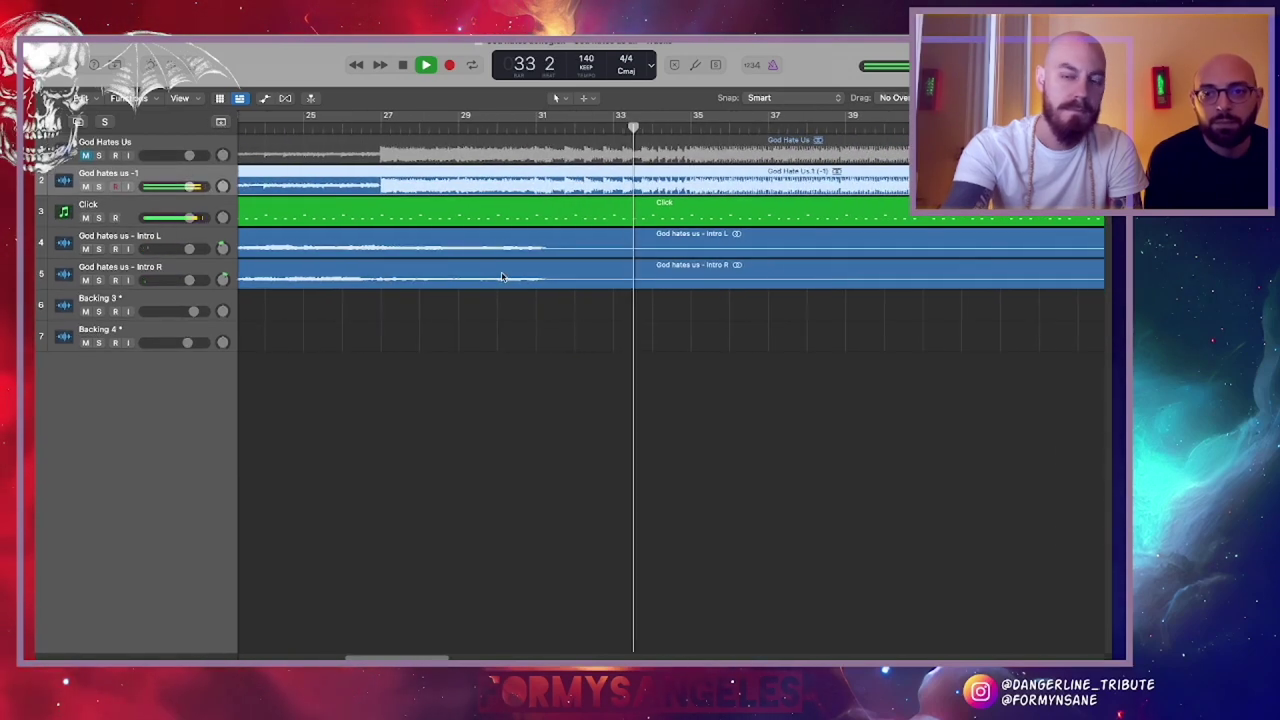
scroll(503, 277, "down", 5)
scroll(503, 277, "down", 8)
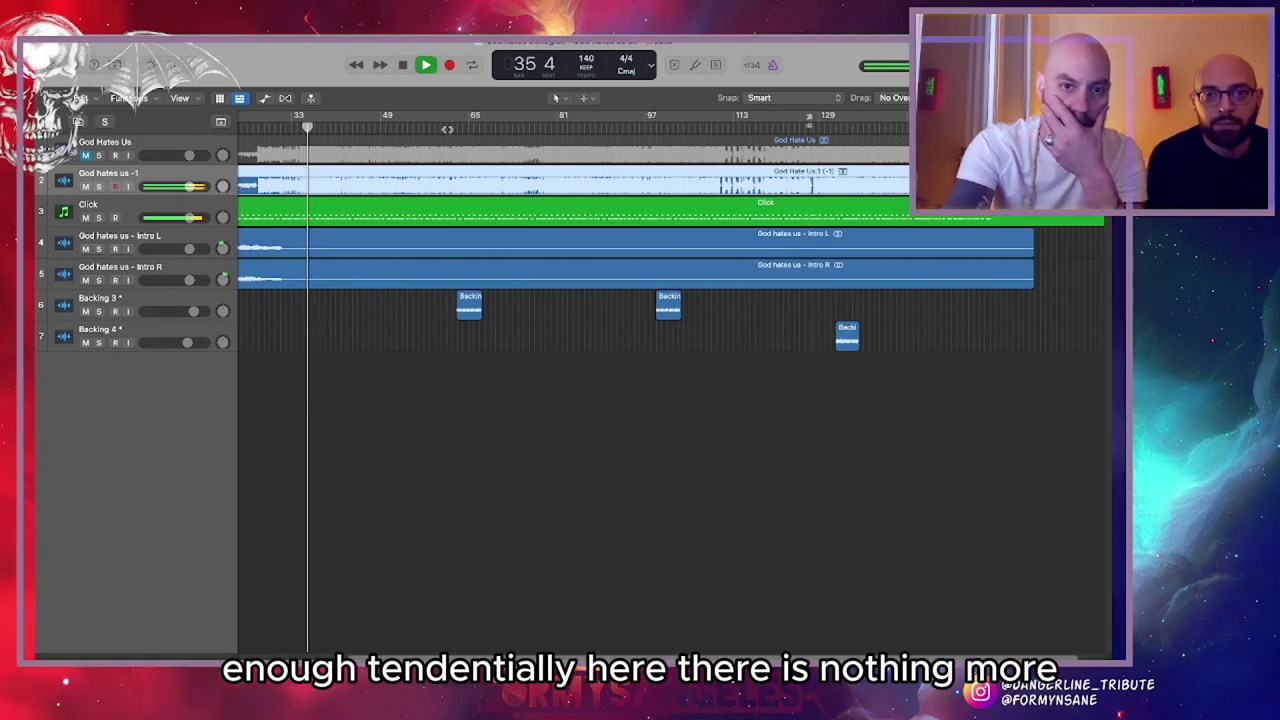
left_click(440, 125)
scroll(426, 297, "up", 10)
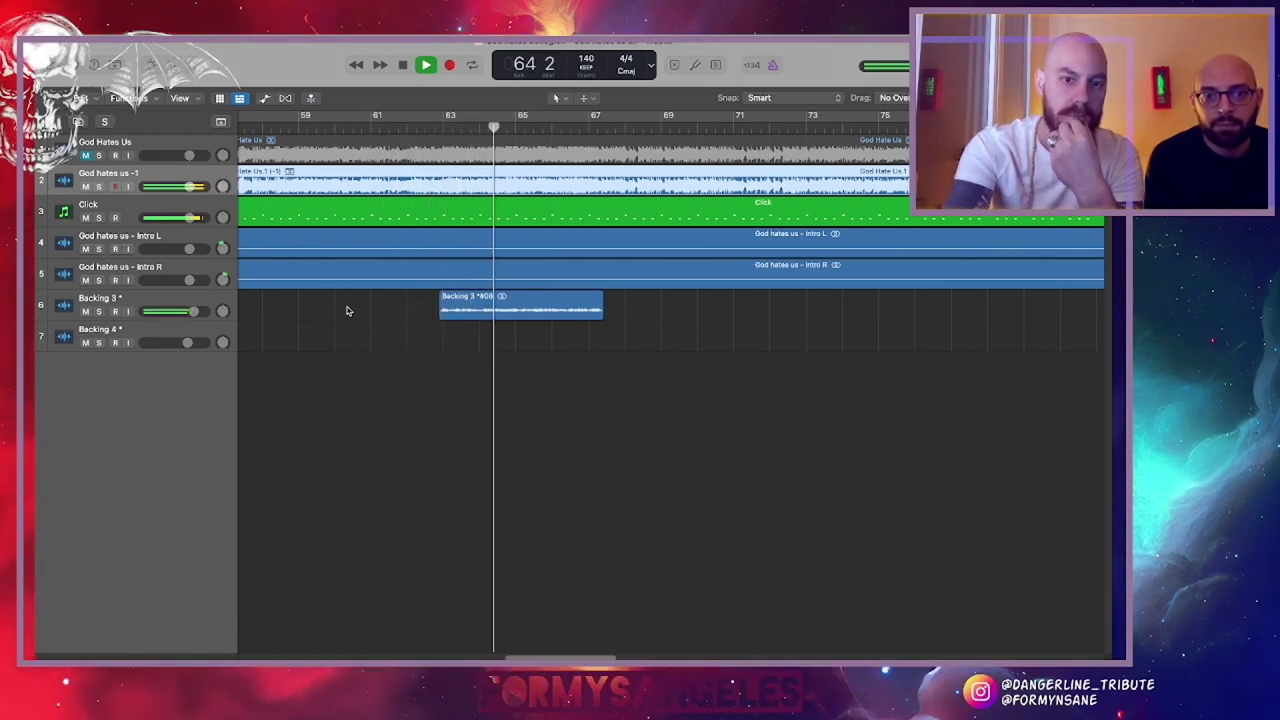
left_click(86, 187)
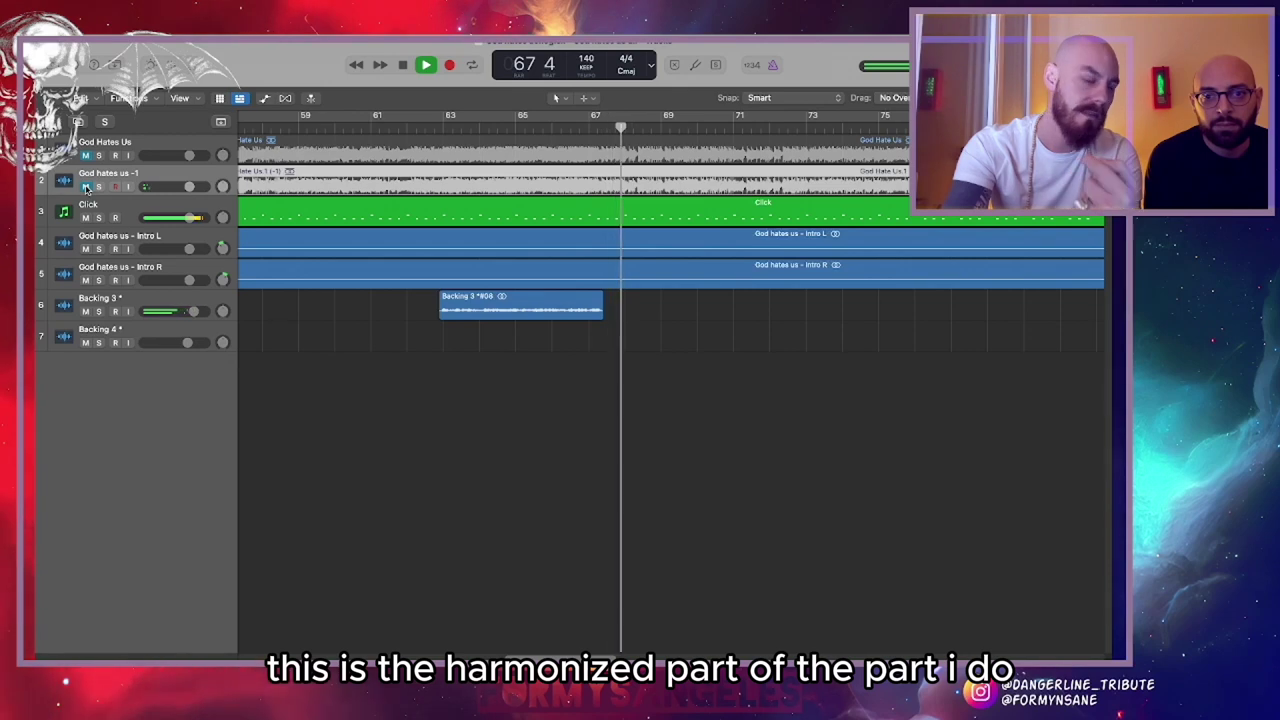
scroll(280, 257, "right", 5)
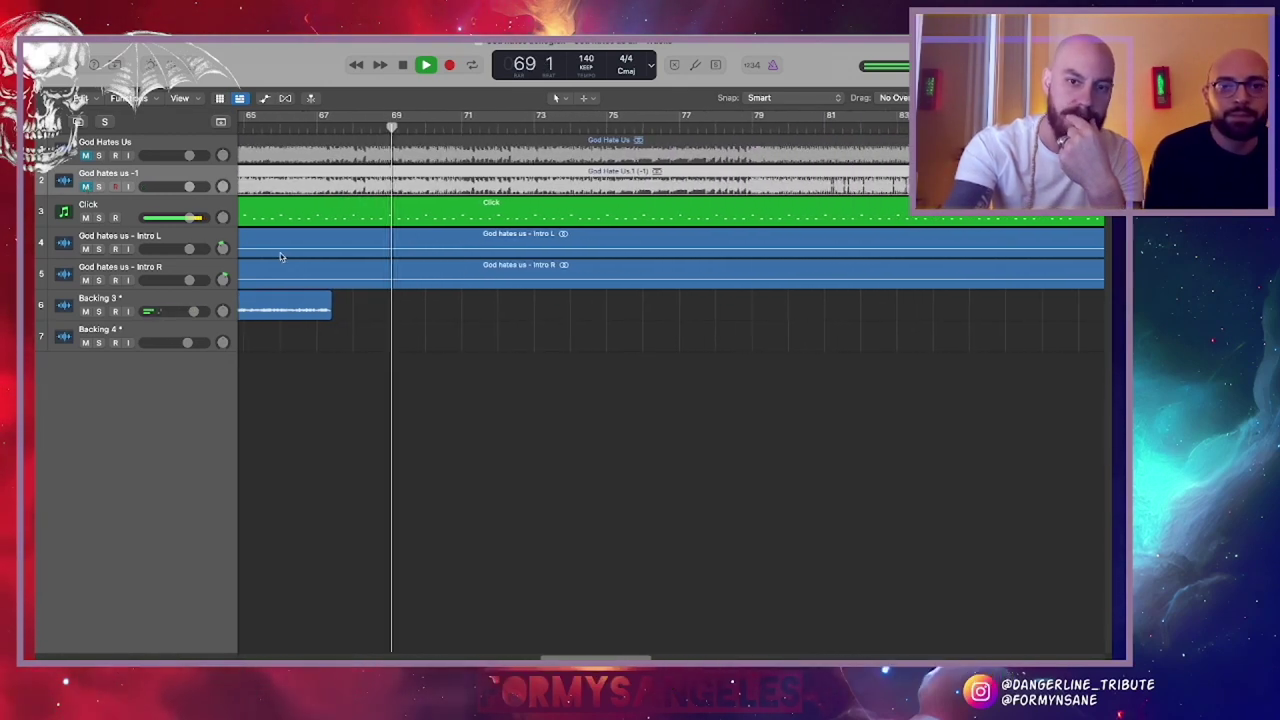
Play the second Backing 3 region from about bar 98 and unmute the God hates us -1 track
key("super+Left")
key("super+Left")
scroll(280, 257, "right", 5)
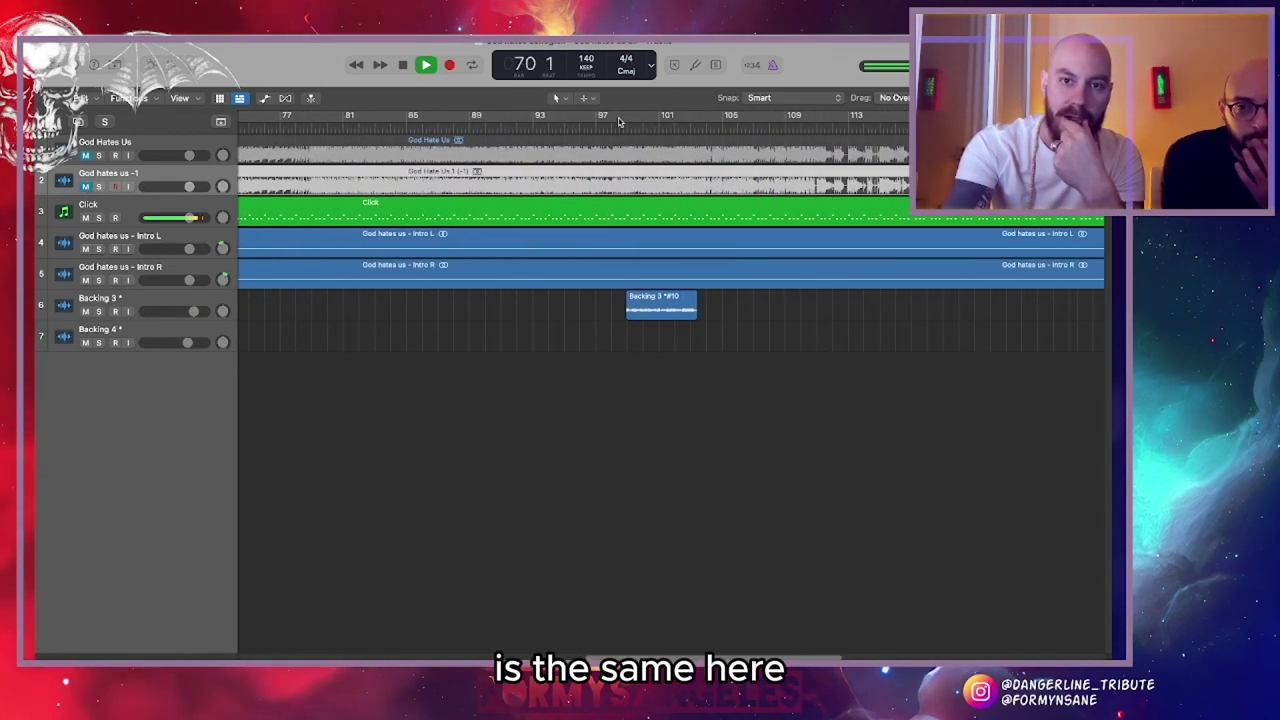
left_click(617, 121)
scroll(452, 320, "right", 2)
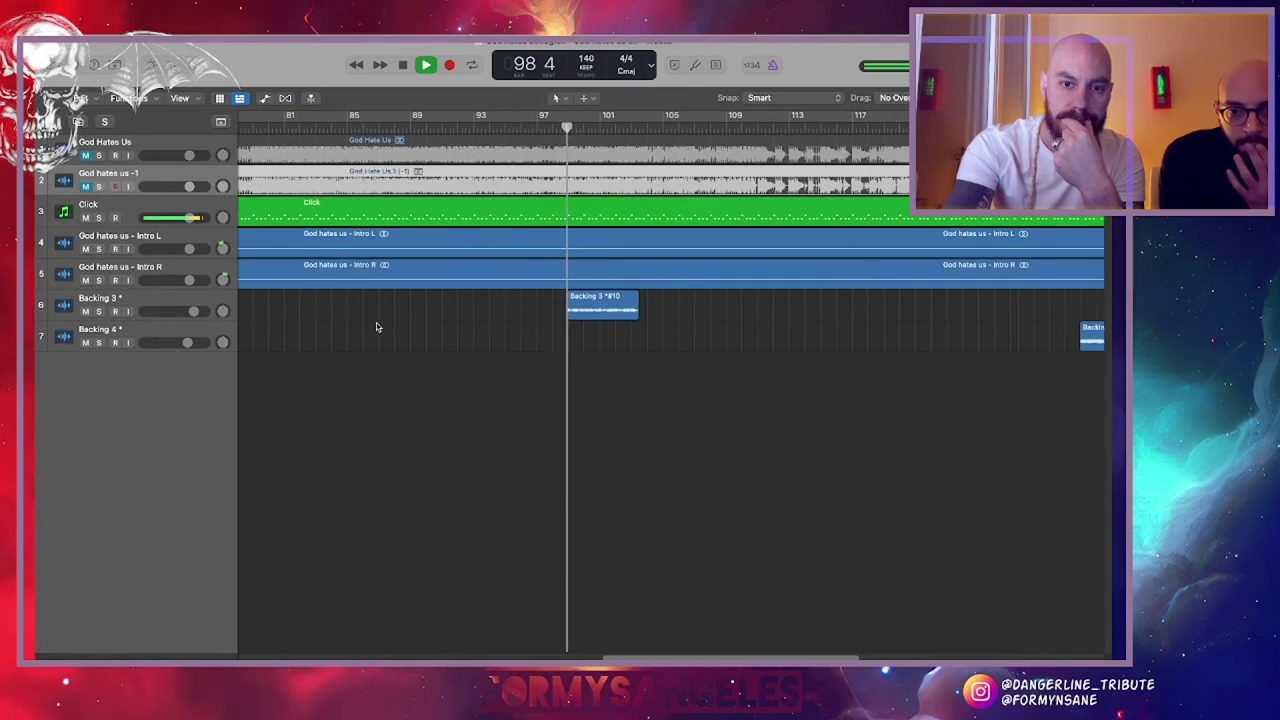
left_click(87, 186)
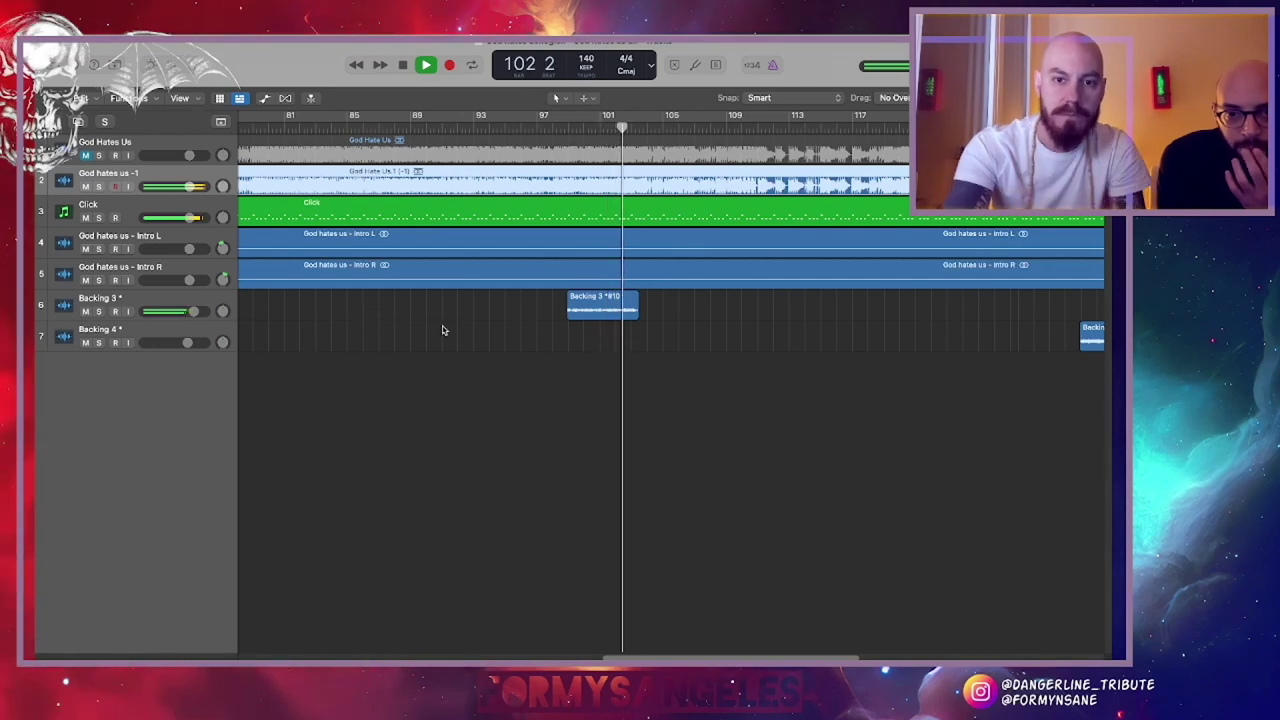
Play from about bar 125, ahead of the Backing 4 region, and show the global tracks to inspect the tempo and signature changes
scroll(443, 330, "right", 2)
scroll(443, 330, "right", 6)
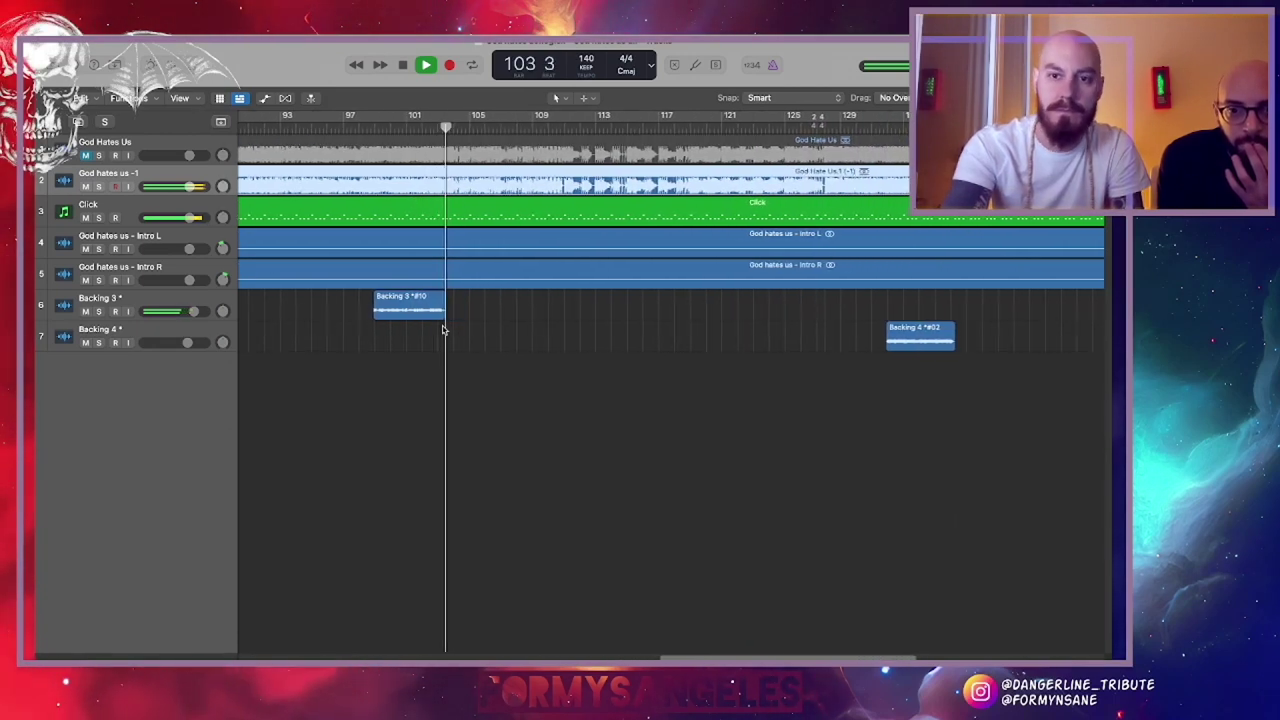
left_click(691, 129)
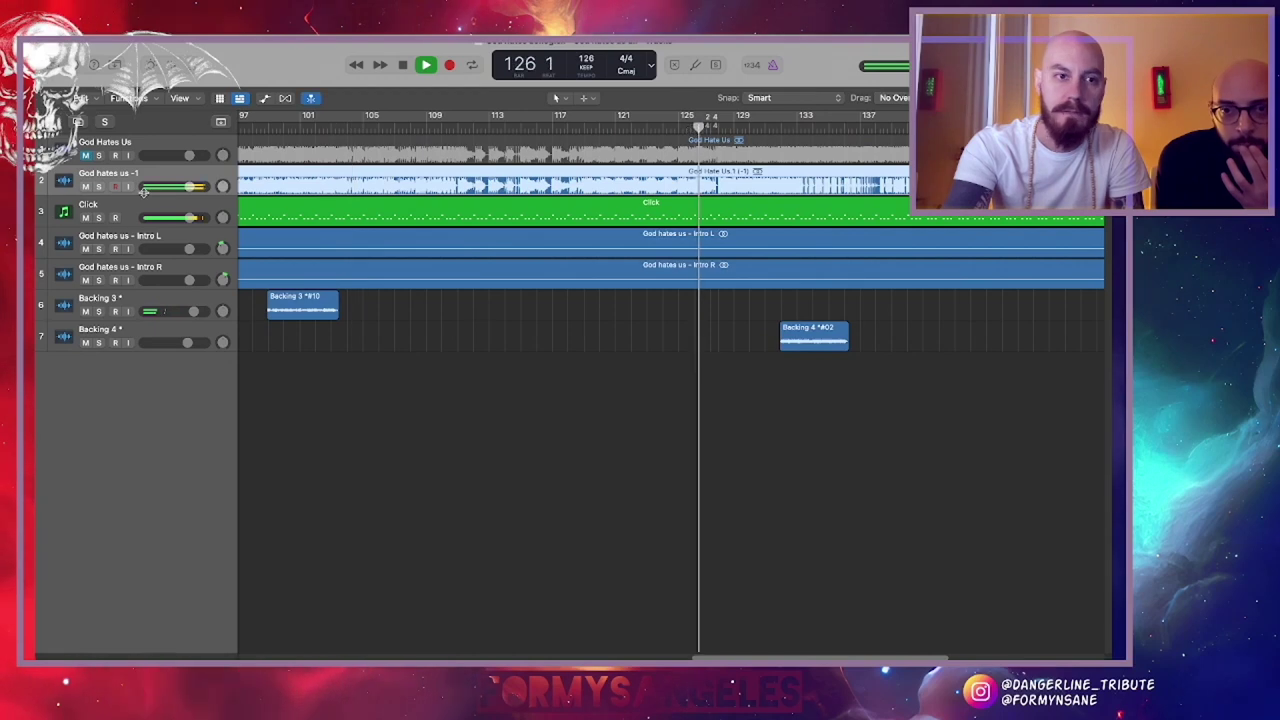
left_click(222, 122)
scroll(429, 272, "right", 4)
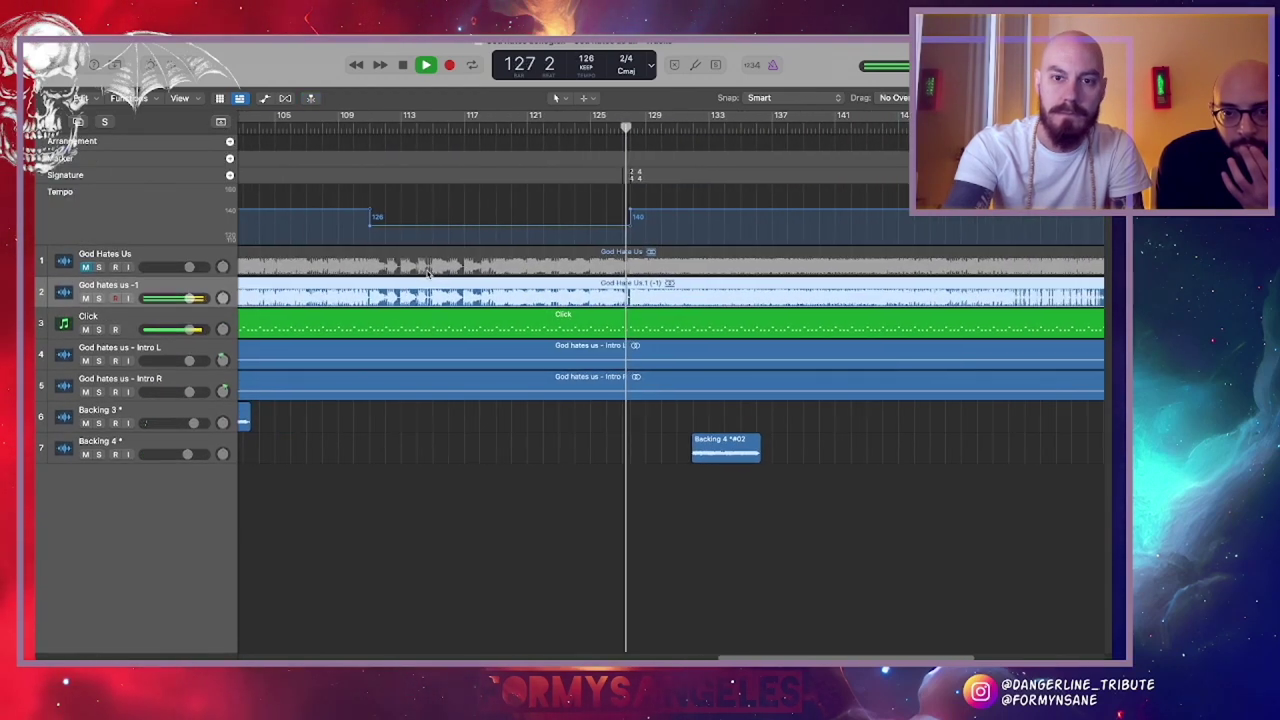
Hide the global tracks, replay the Backing 4 region from about bar 131, and mute the God hates us -1 track
scroll(429, 272, "right", 2)
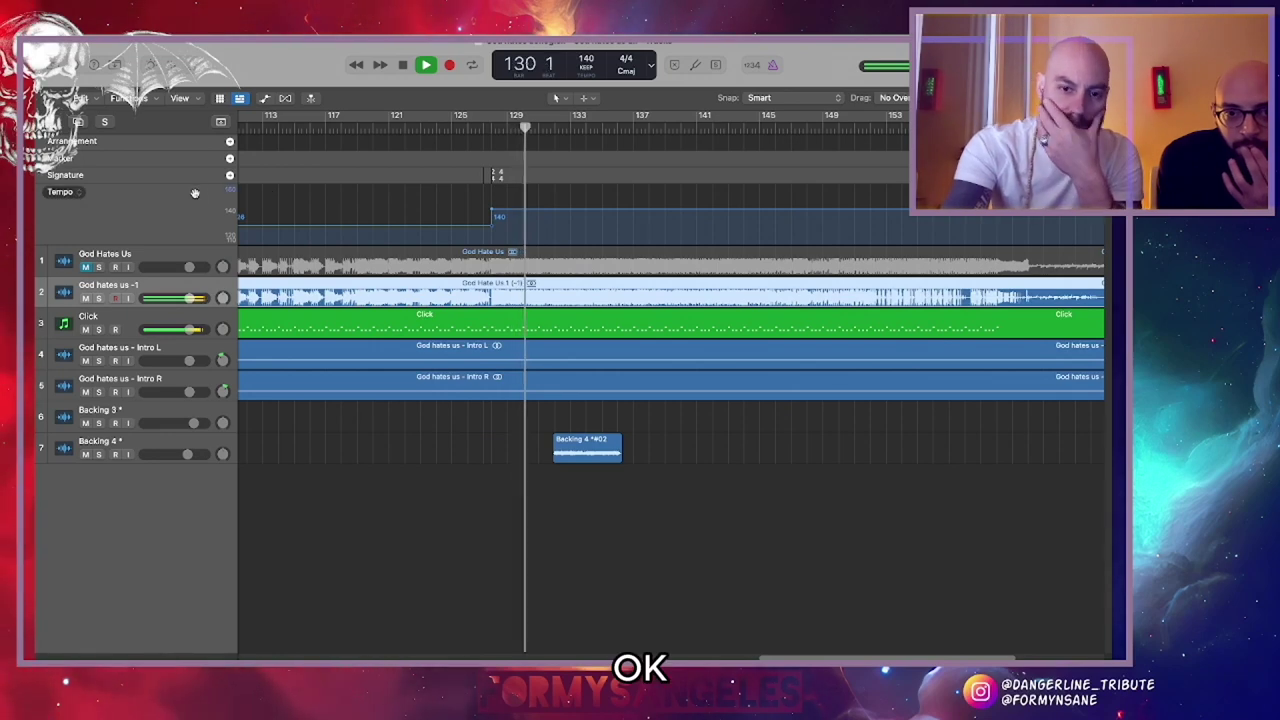
left_click(220, 122)
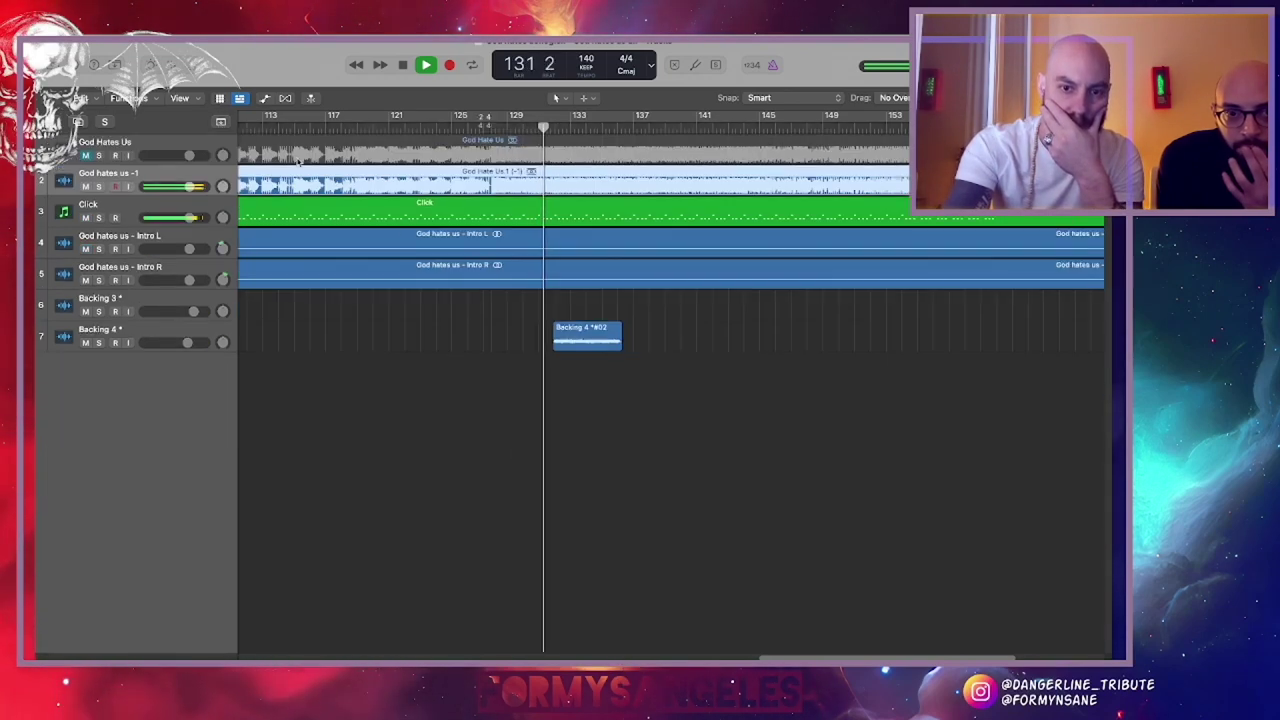
scroll(357, 242, "right", 2)
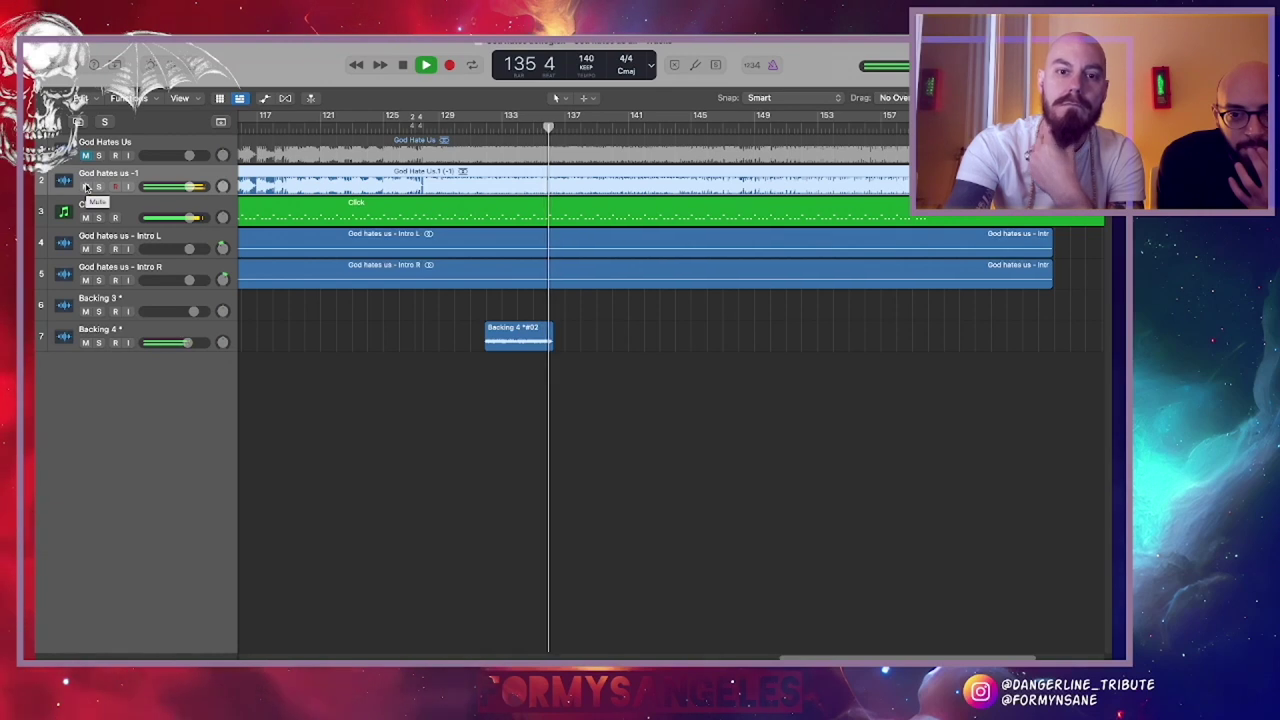
left_click(467, 128)
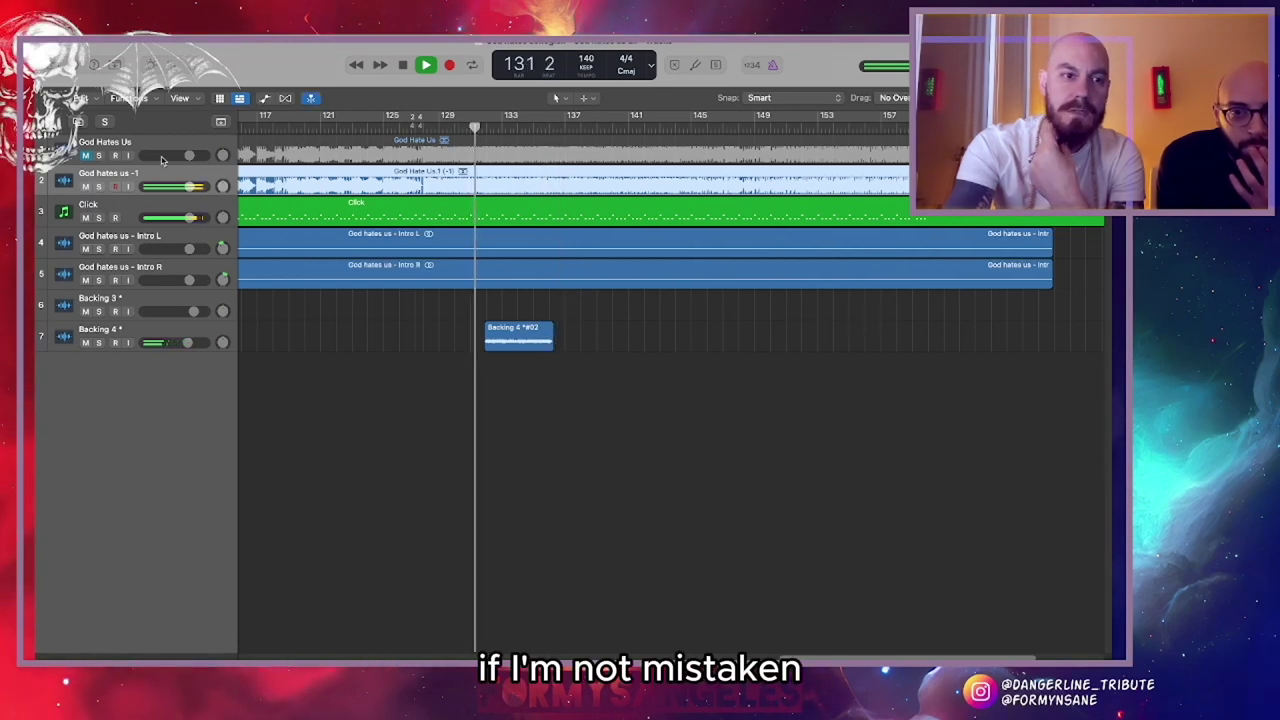
left_click(86, 186)
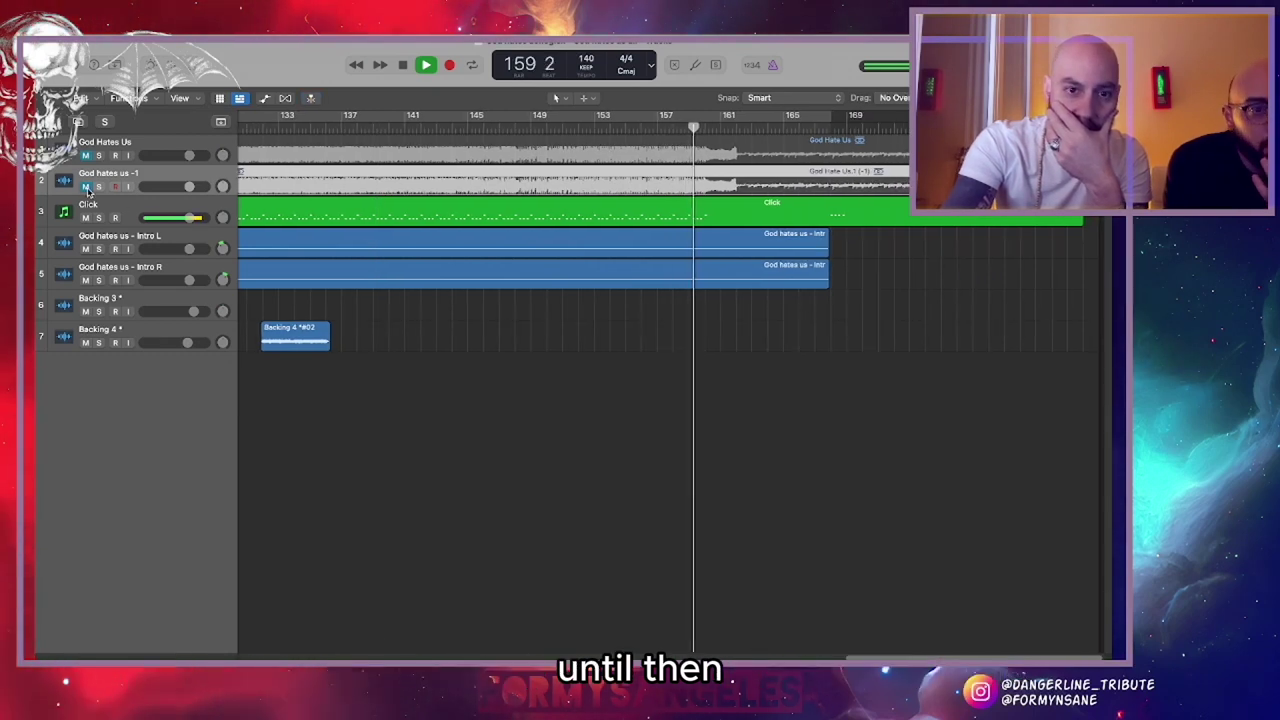
Unmute the God hates us -1 track to check the song's ending from about bar 159, and mute it again during the tail
left_click(87, 188)
scroll(692, 286, "up", 5)
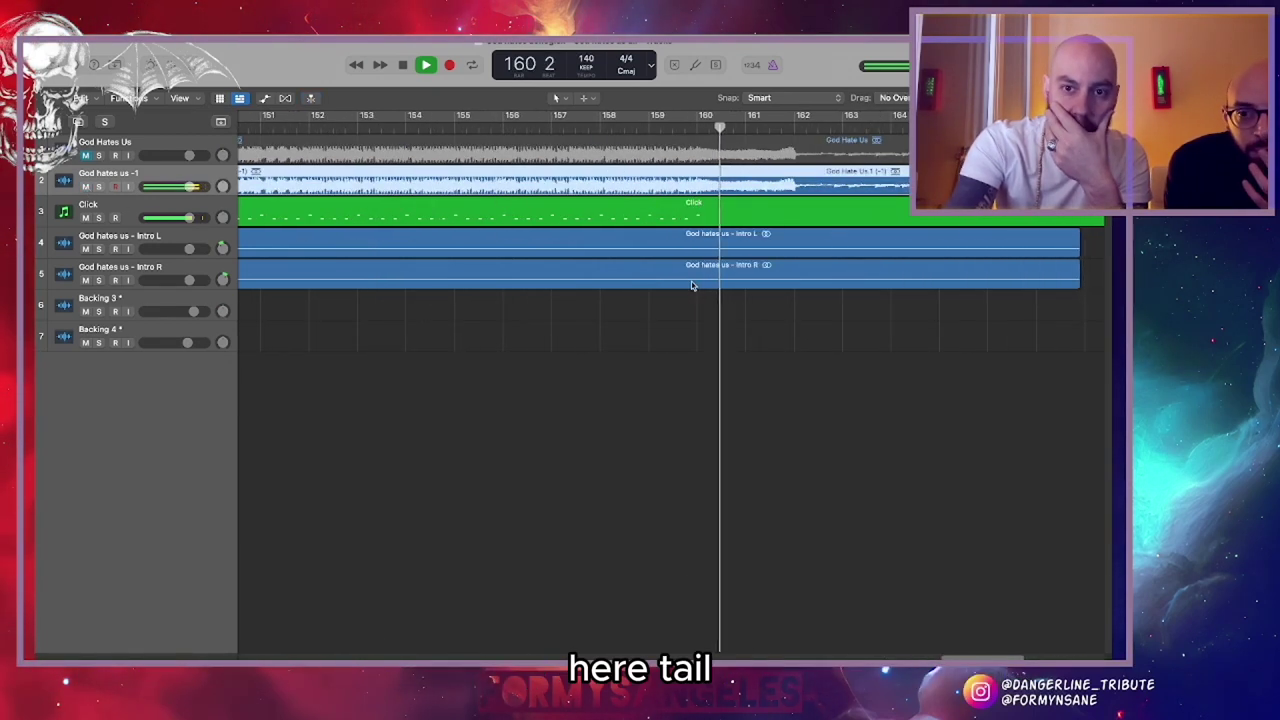
scroll(692, 285, "right", 5)
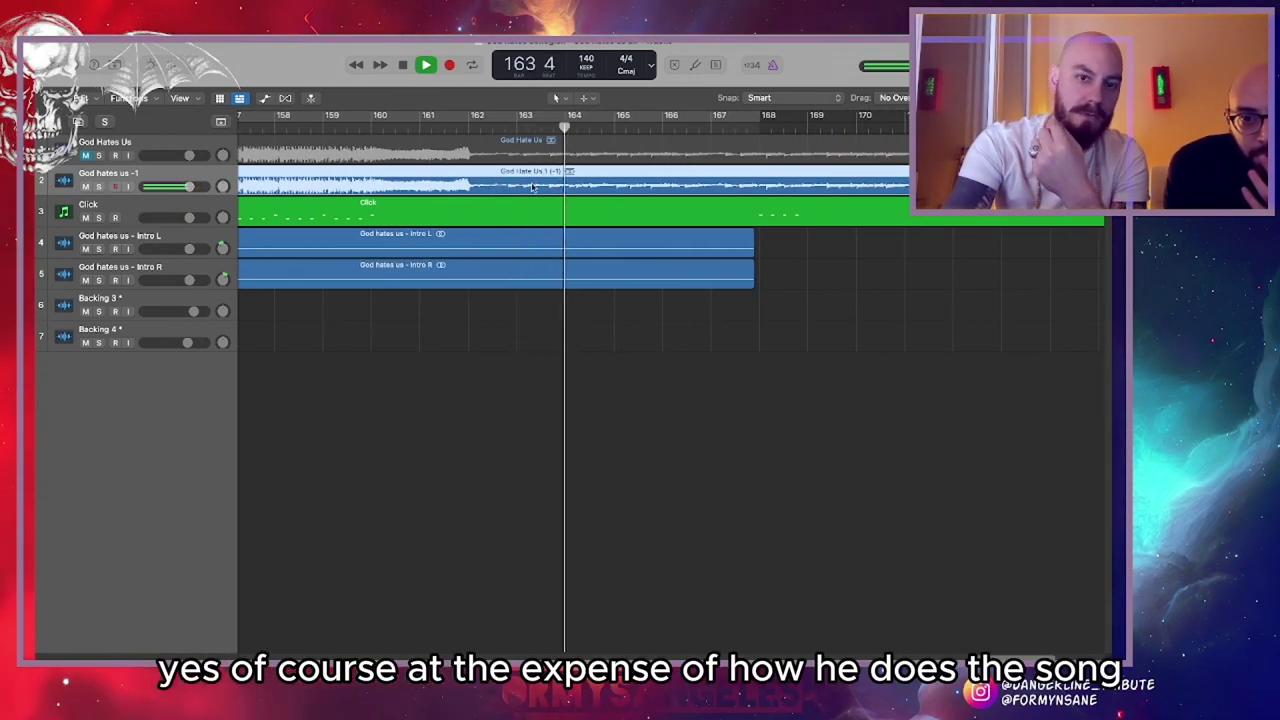
left_click(85, 187)
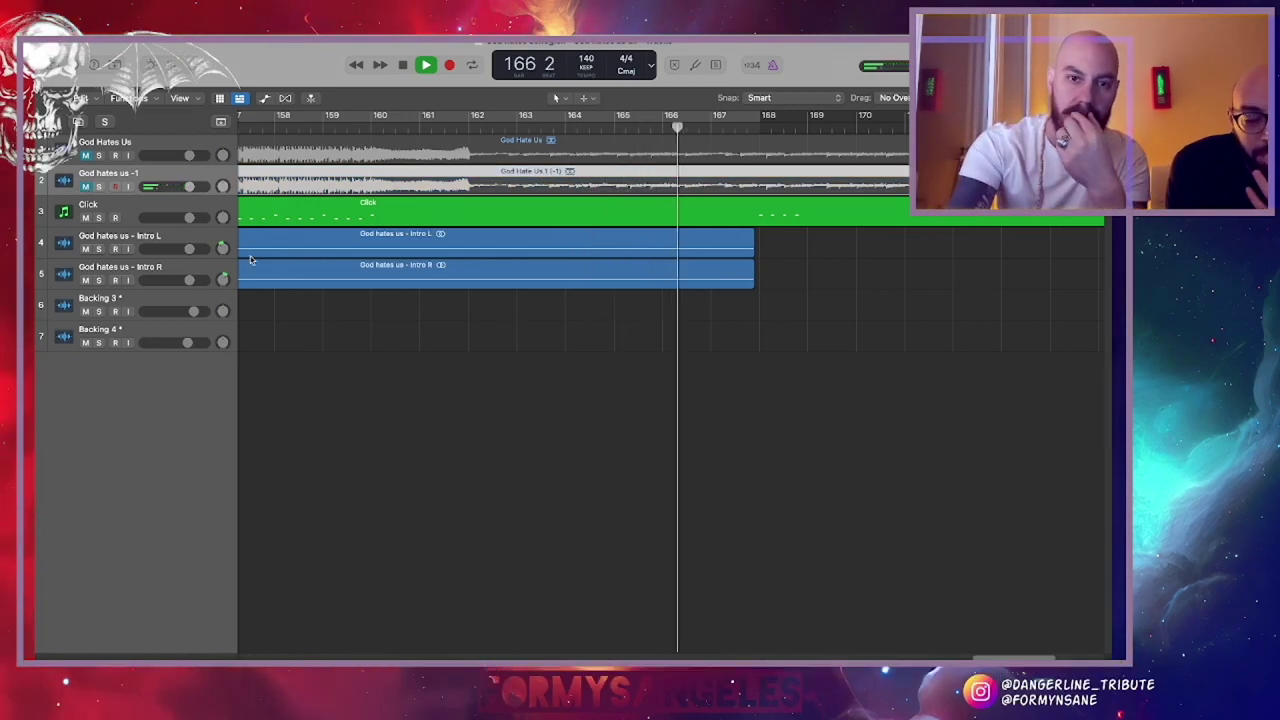
scroll(330, 290, "right", 3)
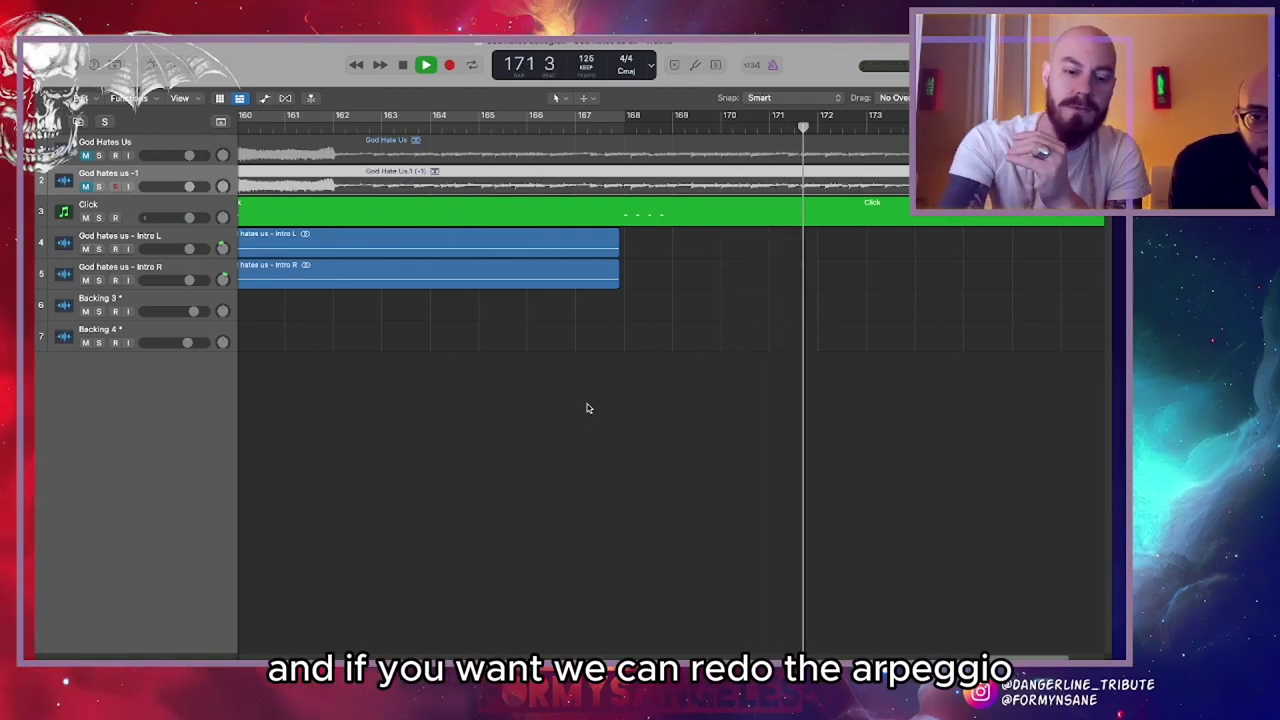
Stop playback past the song's end and look back over the closing part of the arrangement
key("super+Left")
scroll(585, 410, "right", 3)
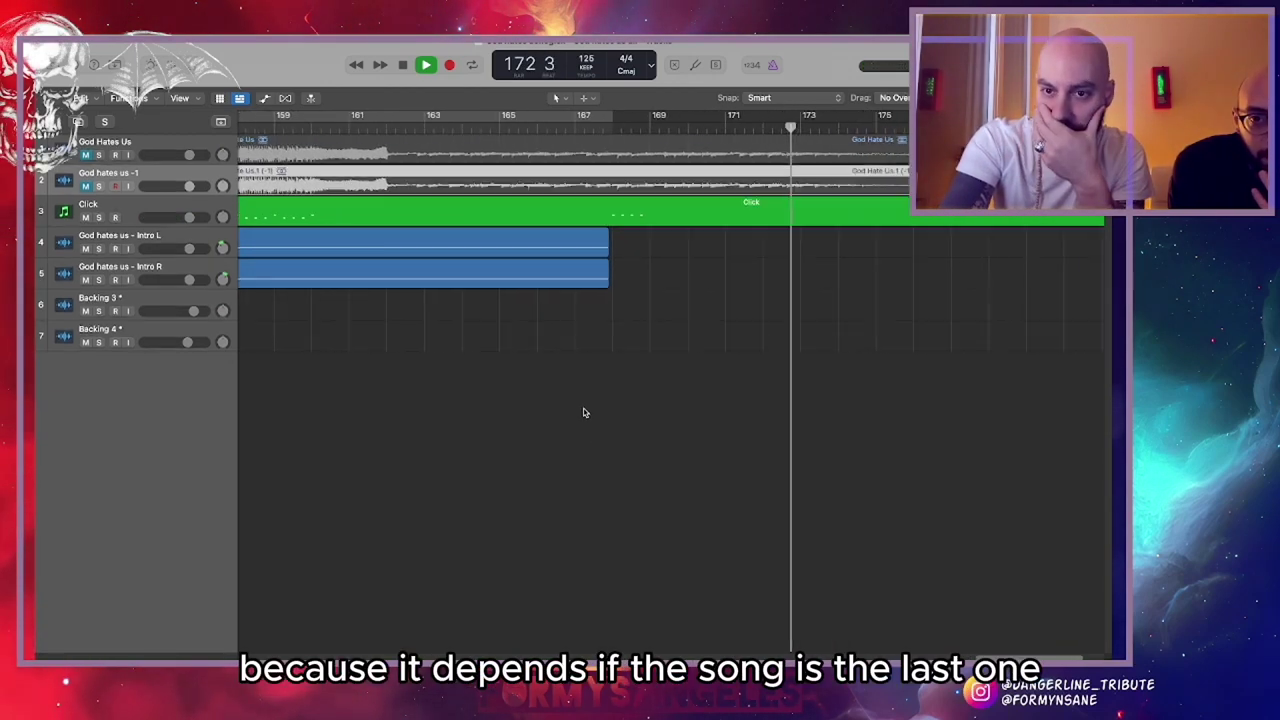
key("space")
key("super+Left")
key("super+Left")
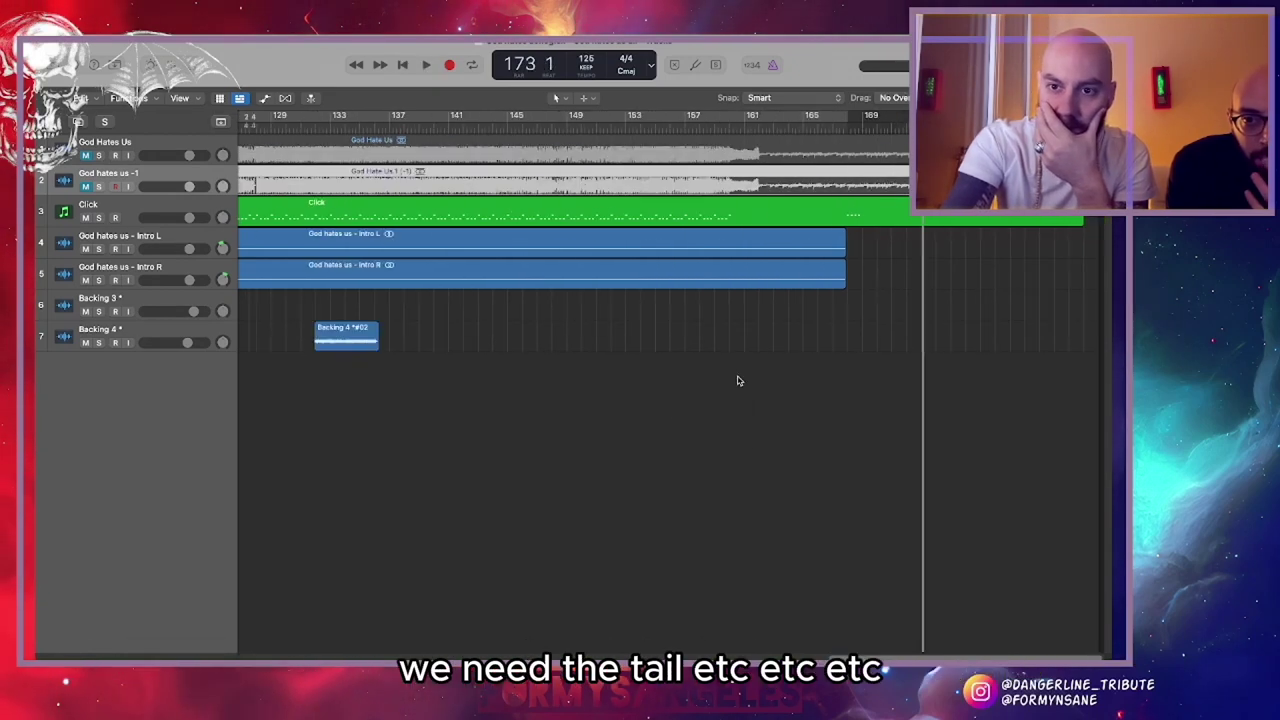
scroll(489, 334, "left", 3)
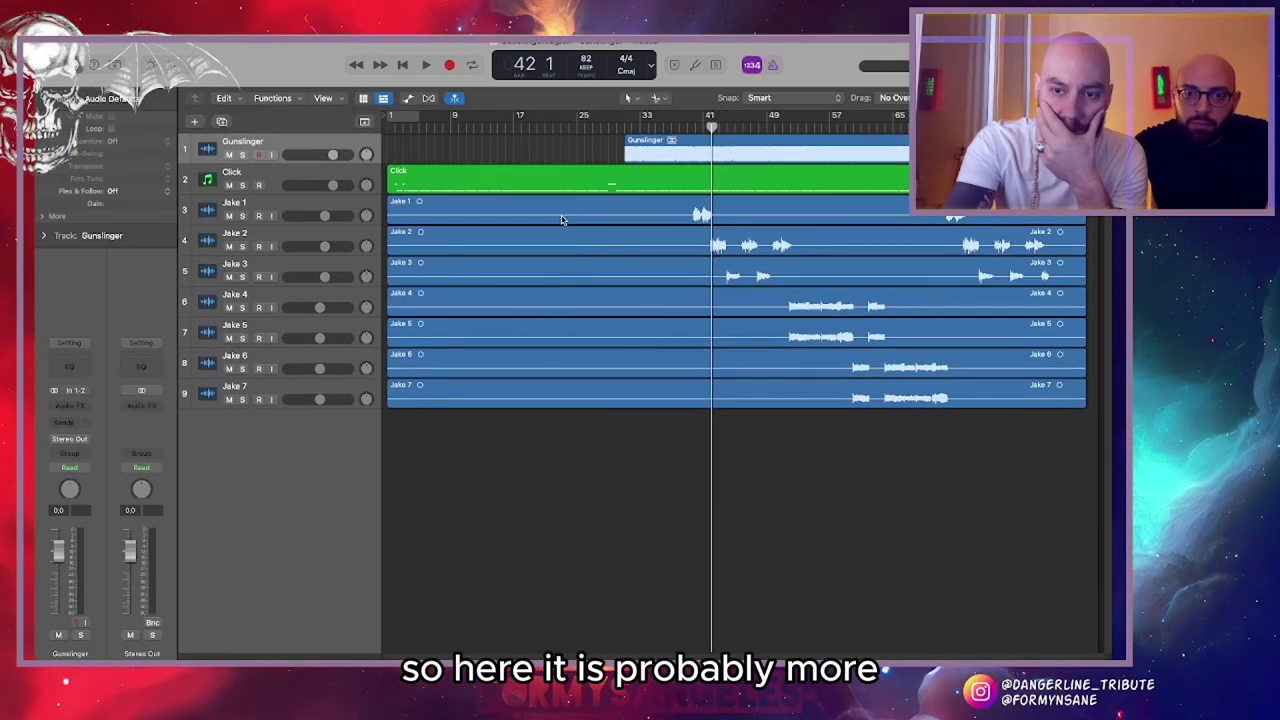
Play the Gunslinger project from bar 1 and inspect the first bars of the Click track closely
left_click(562, 124)
left_click_drag(537, 125, 614, 133)
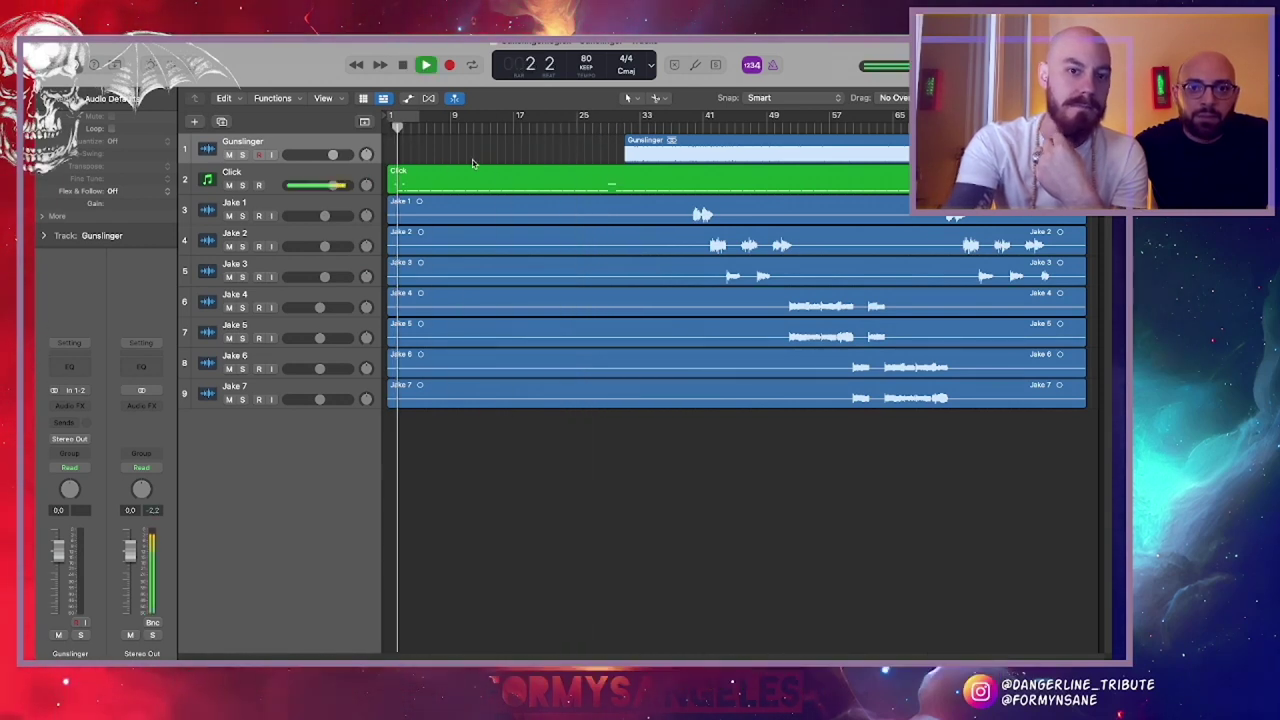
key("super+Right")
key("super+Right")
key("super+Right")
key("super+Right")
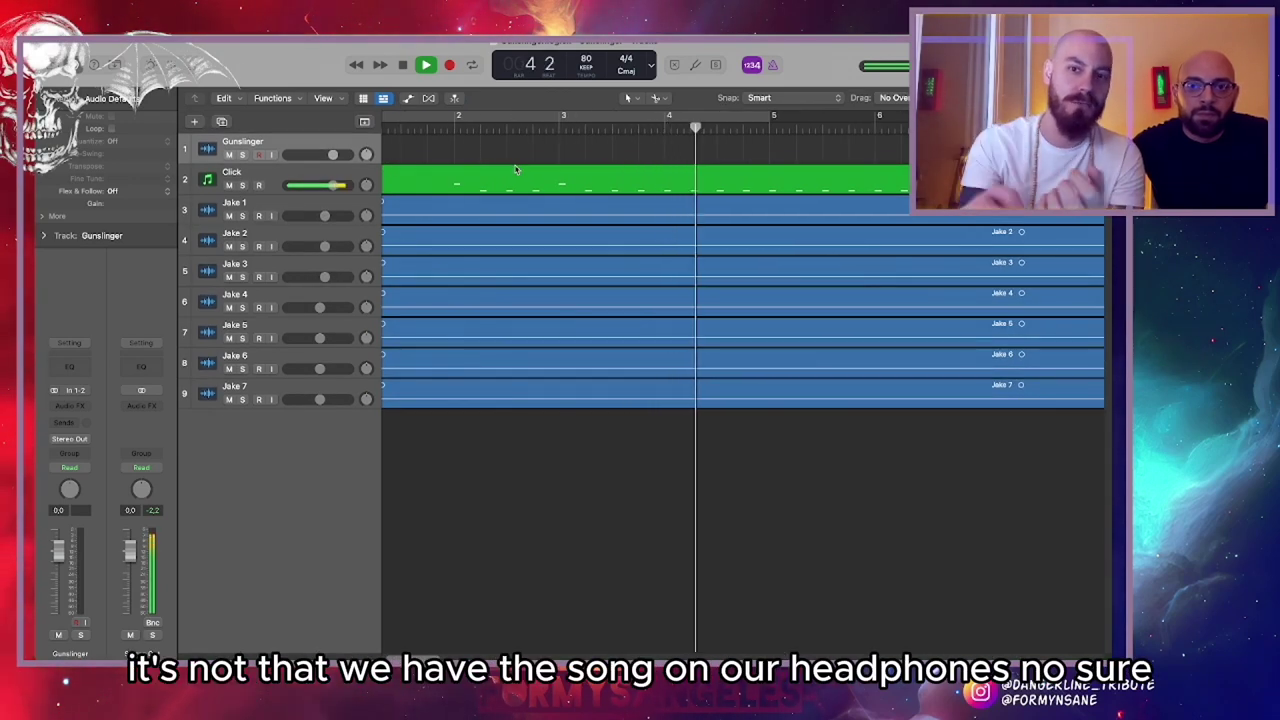
key("super+Left")
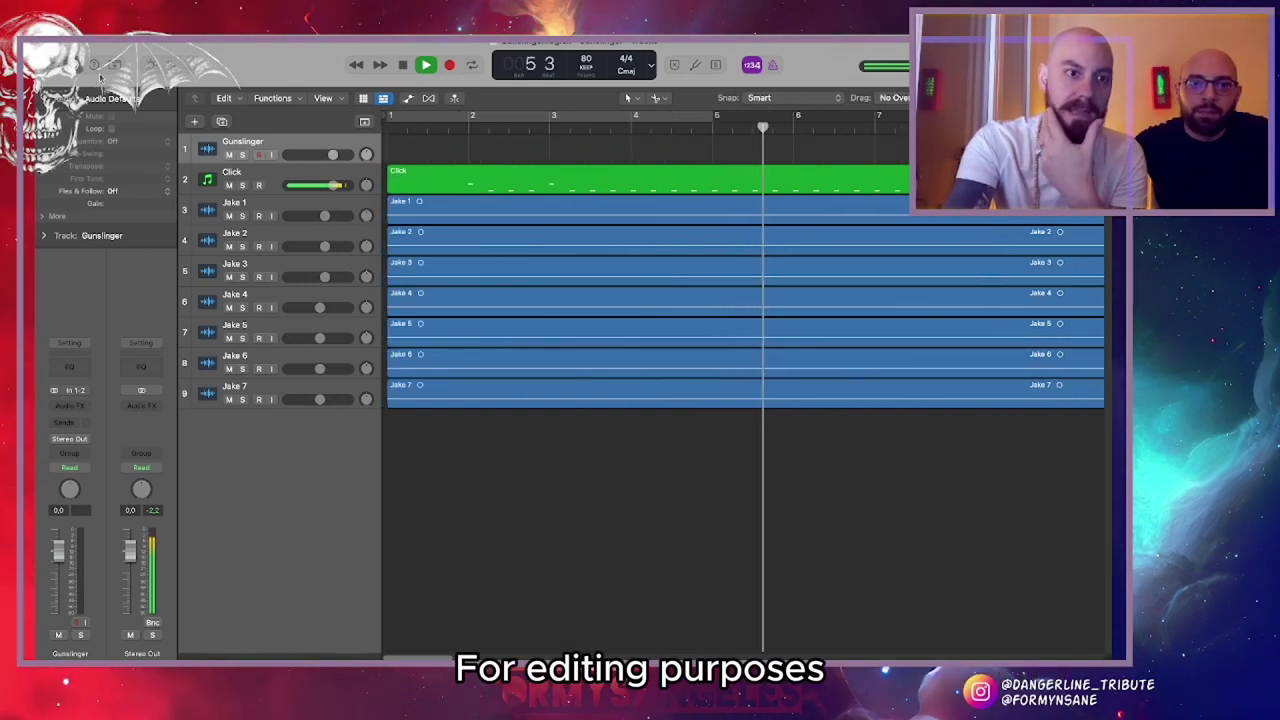
Hide the inspector and follow playback to the count before the Gunslinger region's entry at bar 31
key("i")
key("super+Left")
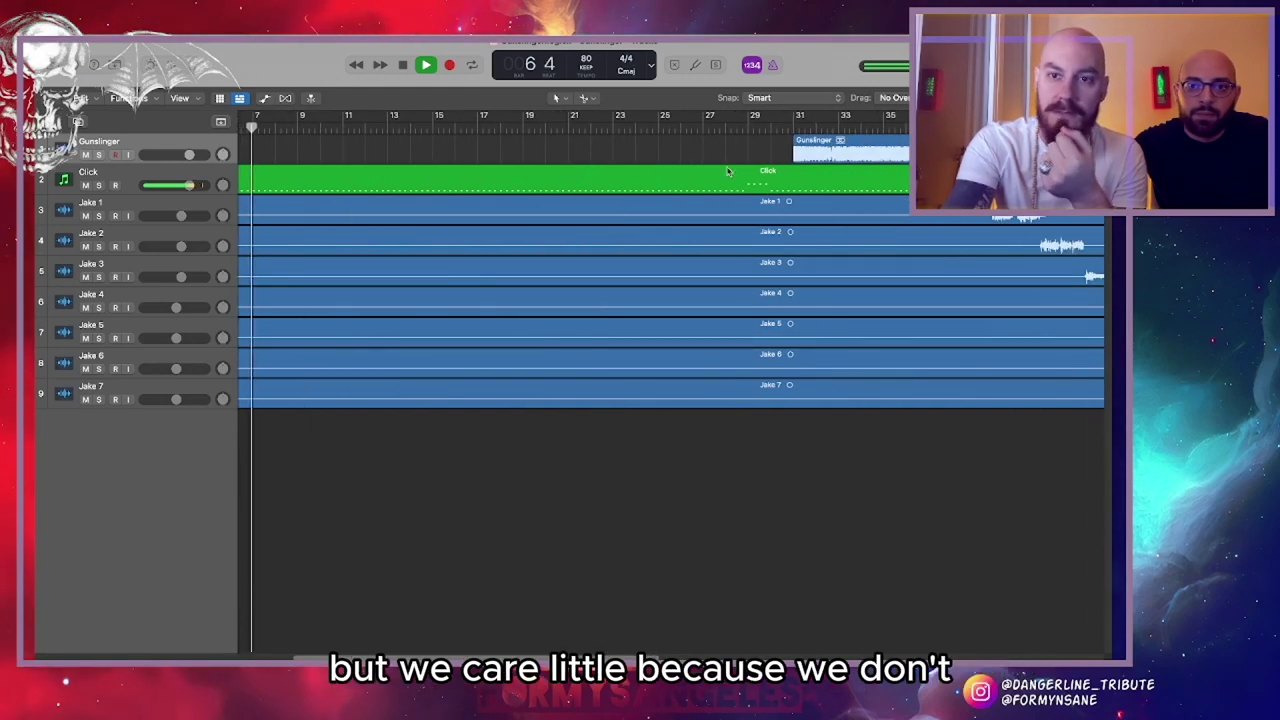
scroll(660, 263, "right", 5)
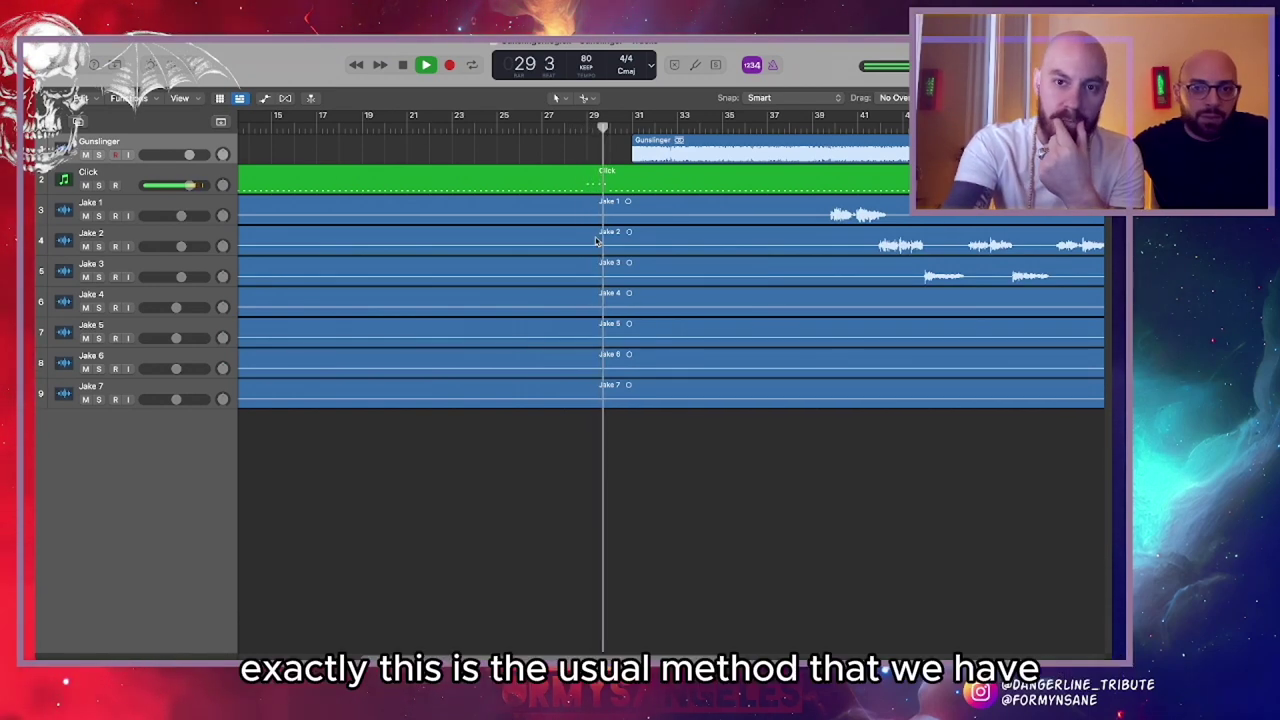
scroll(595, 241, "right", 2)
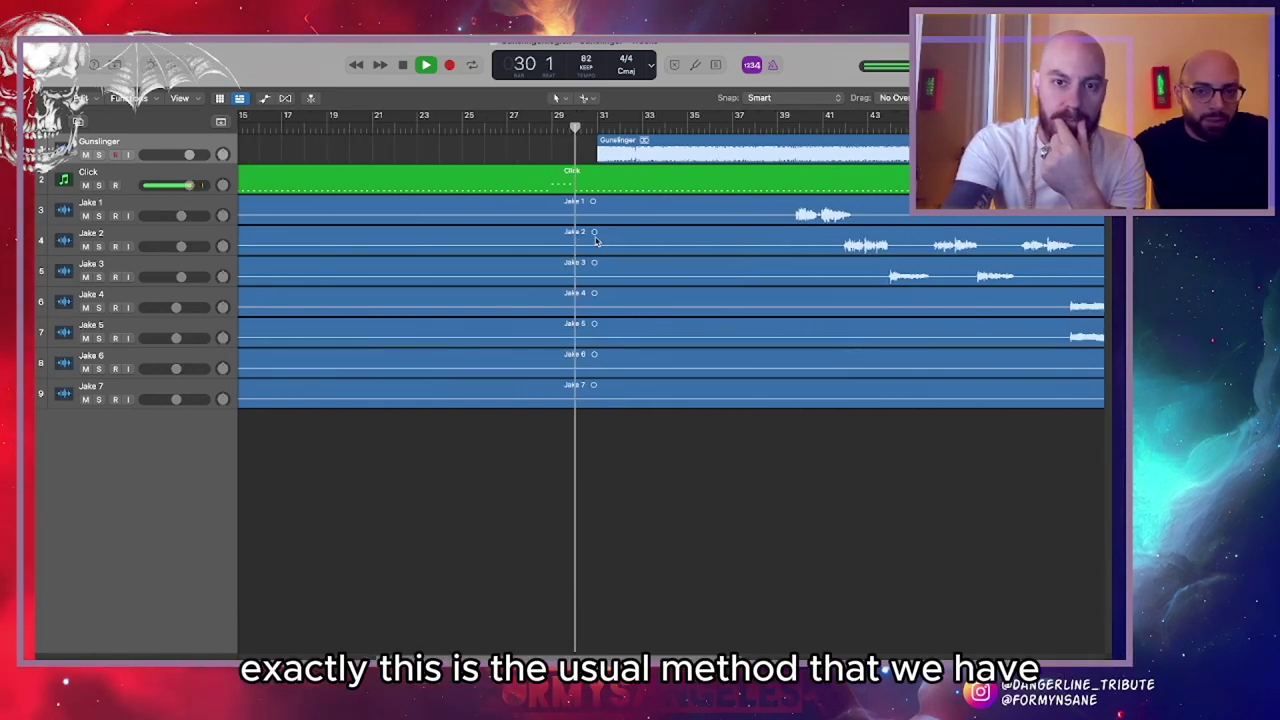
Replay from about bar 27 and examine the differently pitched click notes before bar 30 in the Piano Roll, closing the editor after the song enters
left_click(518, 127)
double_click(545, 181)
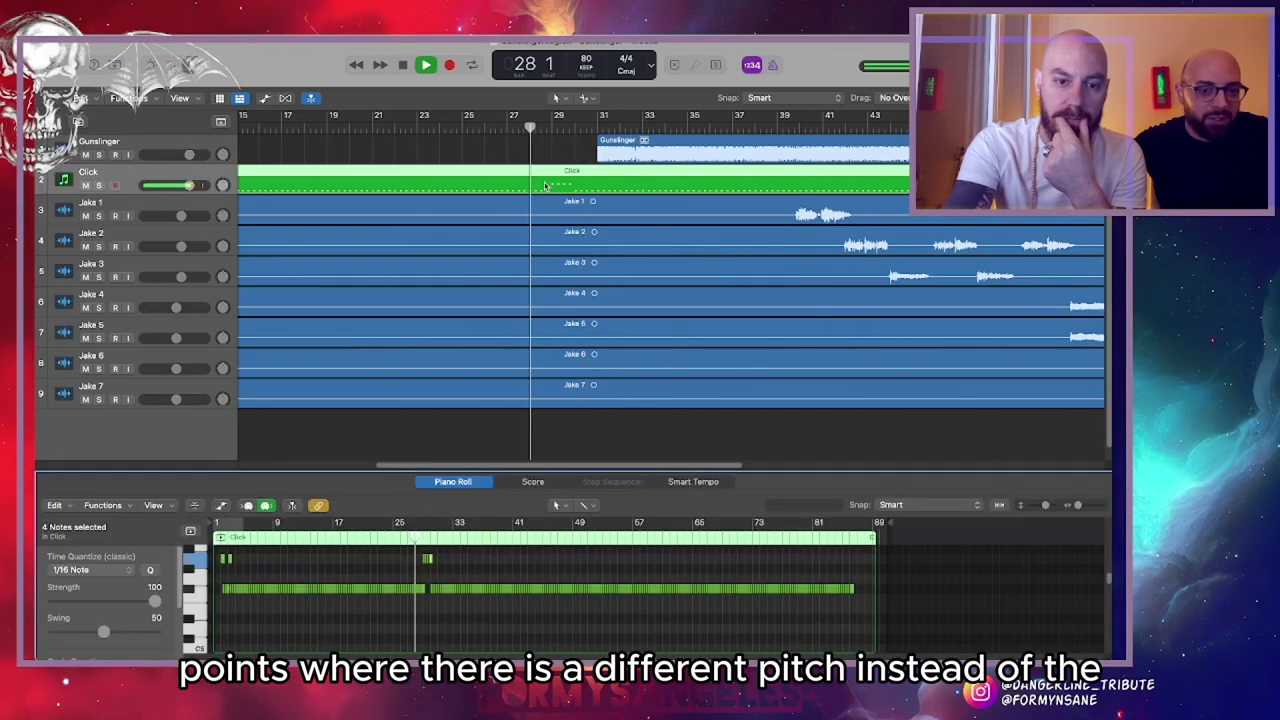
scroll(442, 558, "up", 10)
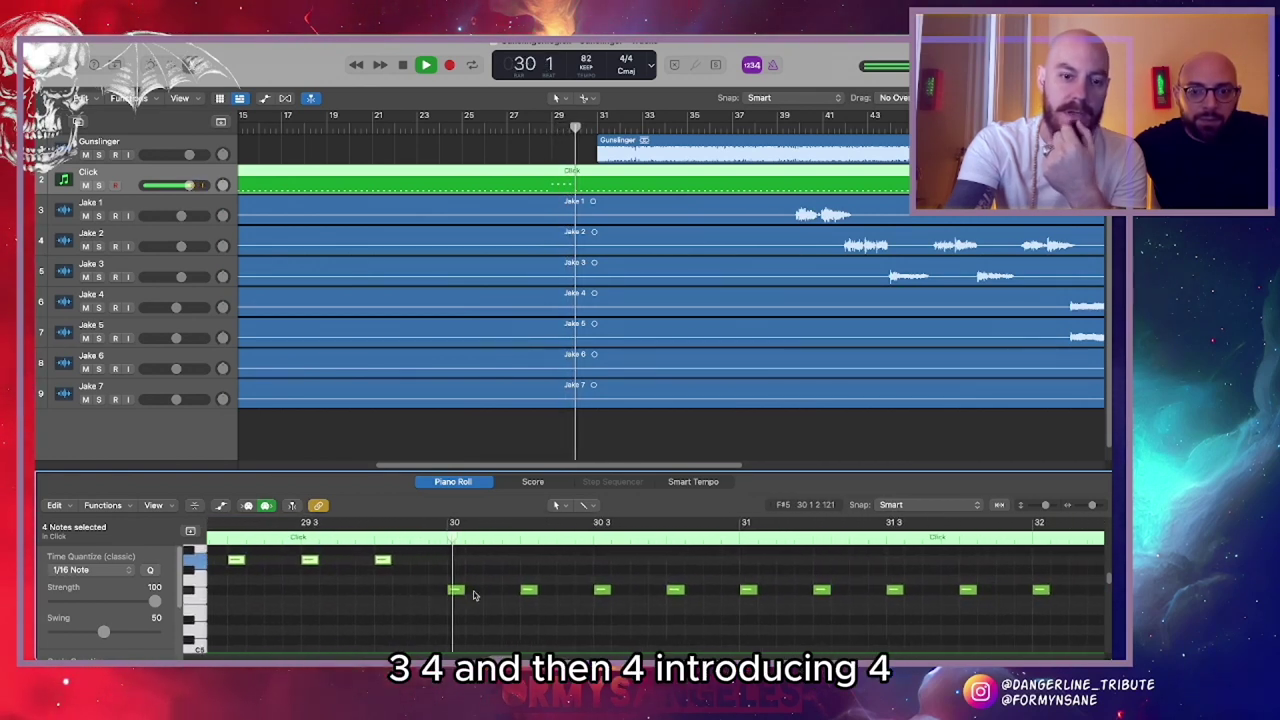
scroll(426, 609, "up", 1)
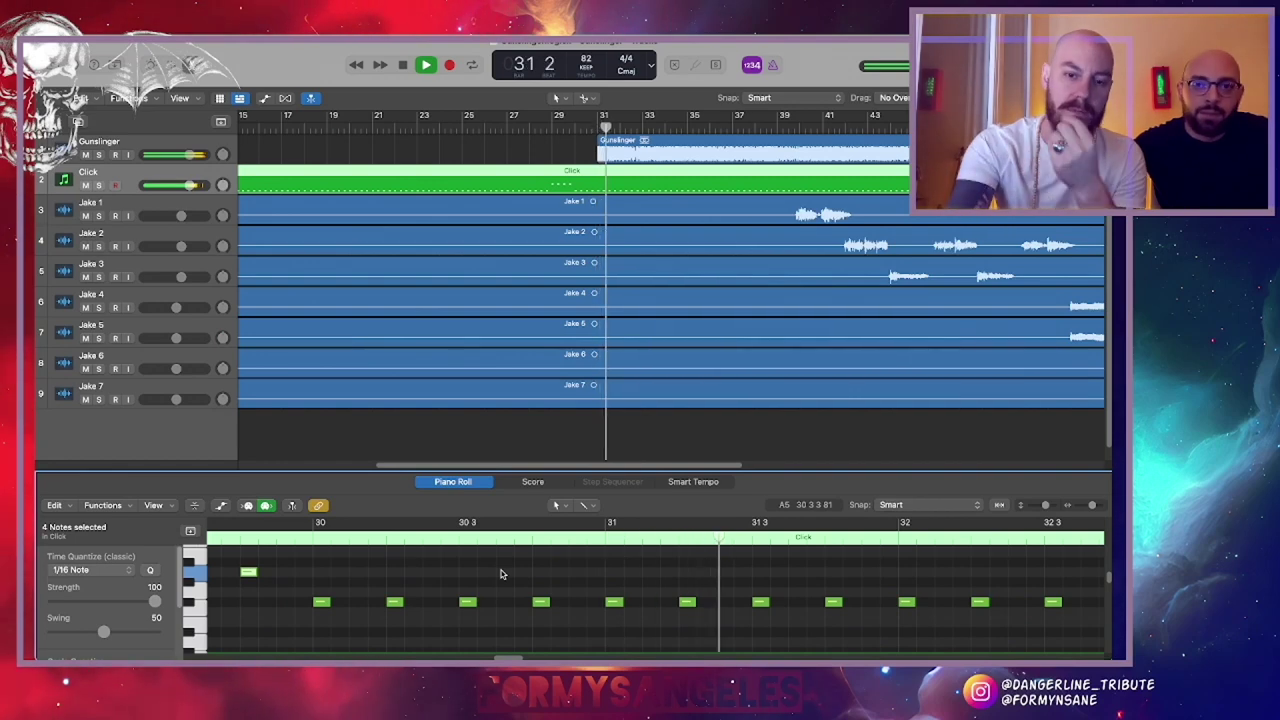
key("e")
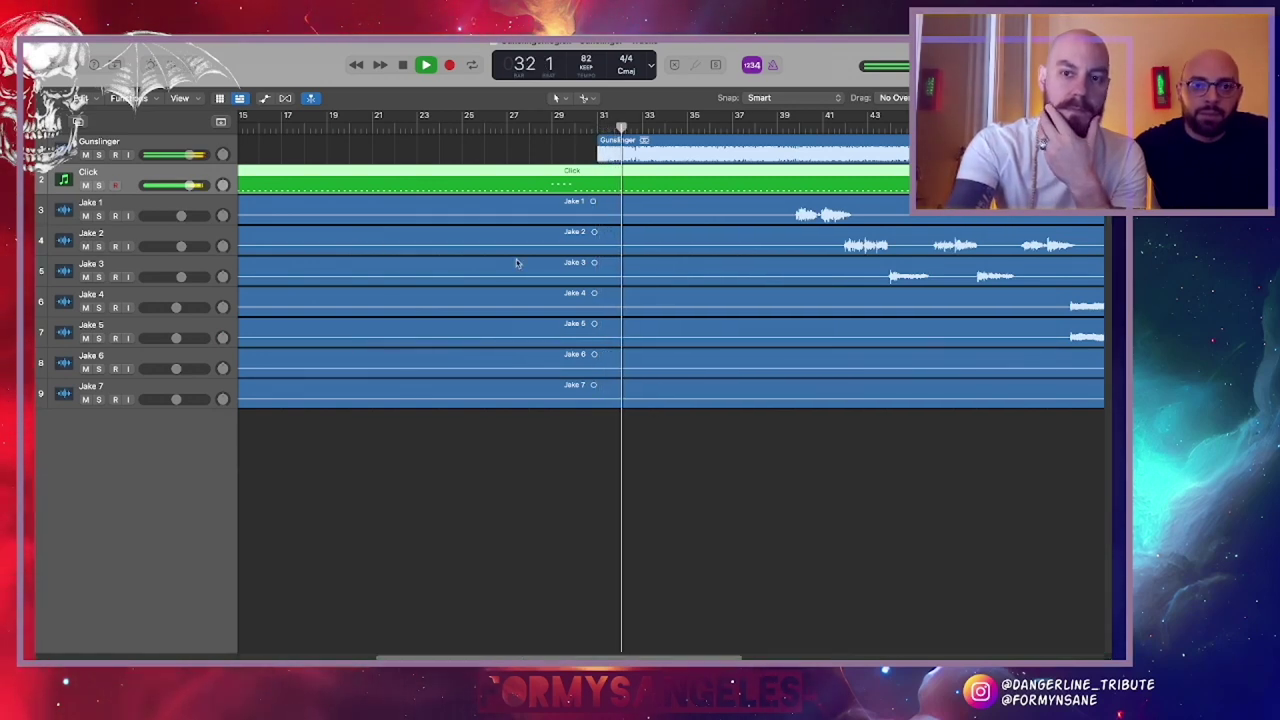
Play the Jake 1 and Jake 2 vocals around bar 40 twice against Gunslinger, with a shortened mixer open to check the levels
scroll(605, 250, "right", 5)
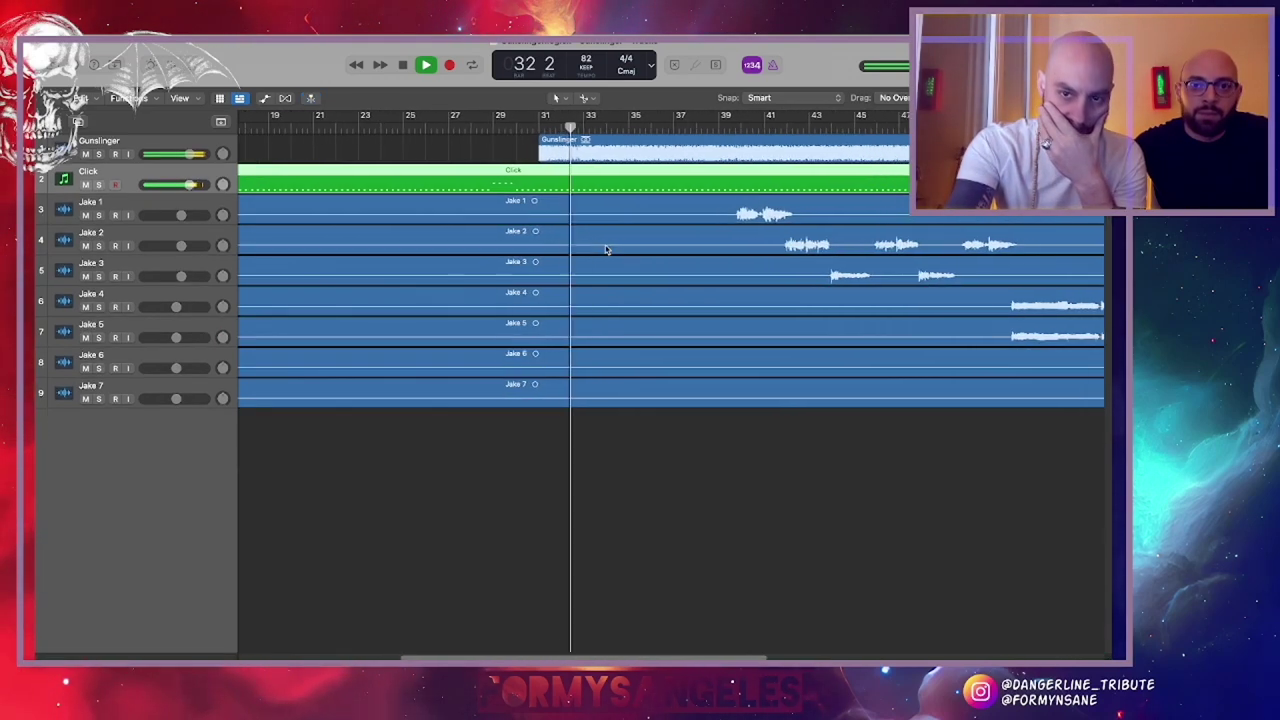
left_click(633, 128)
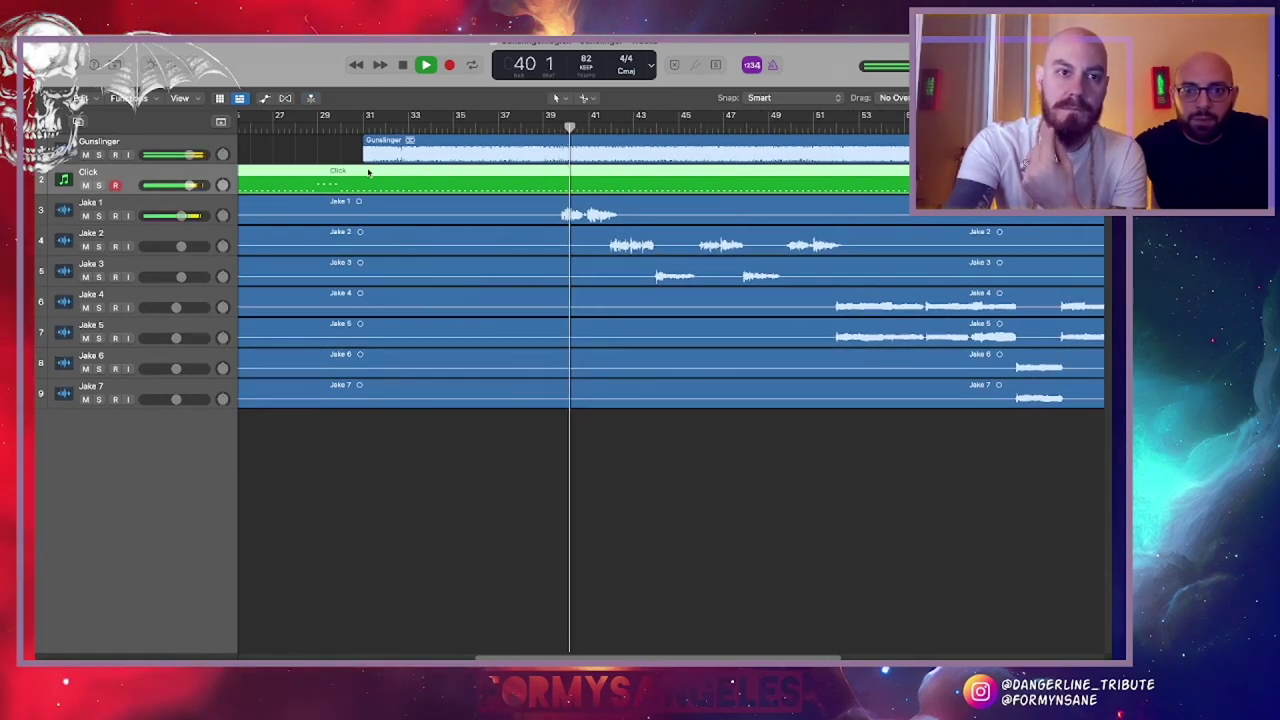
key("x")
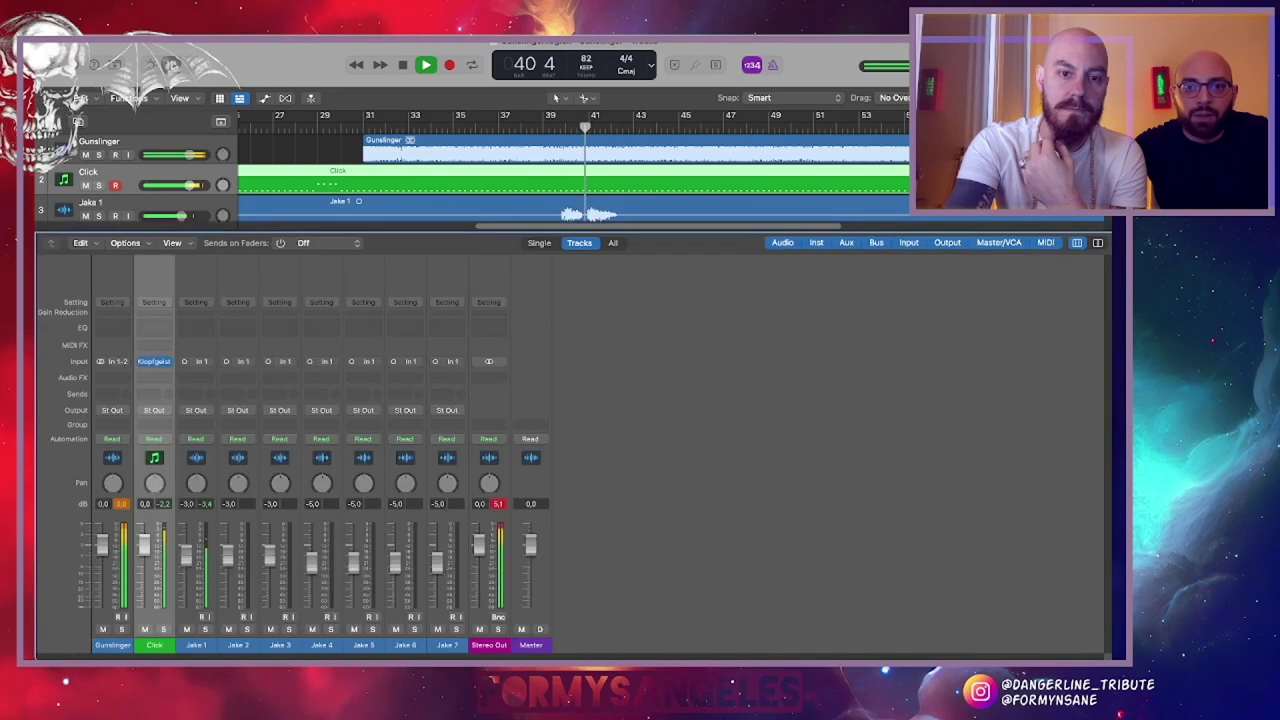
left_click_drag(432, 236, 432, 312)
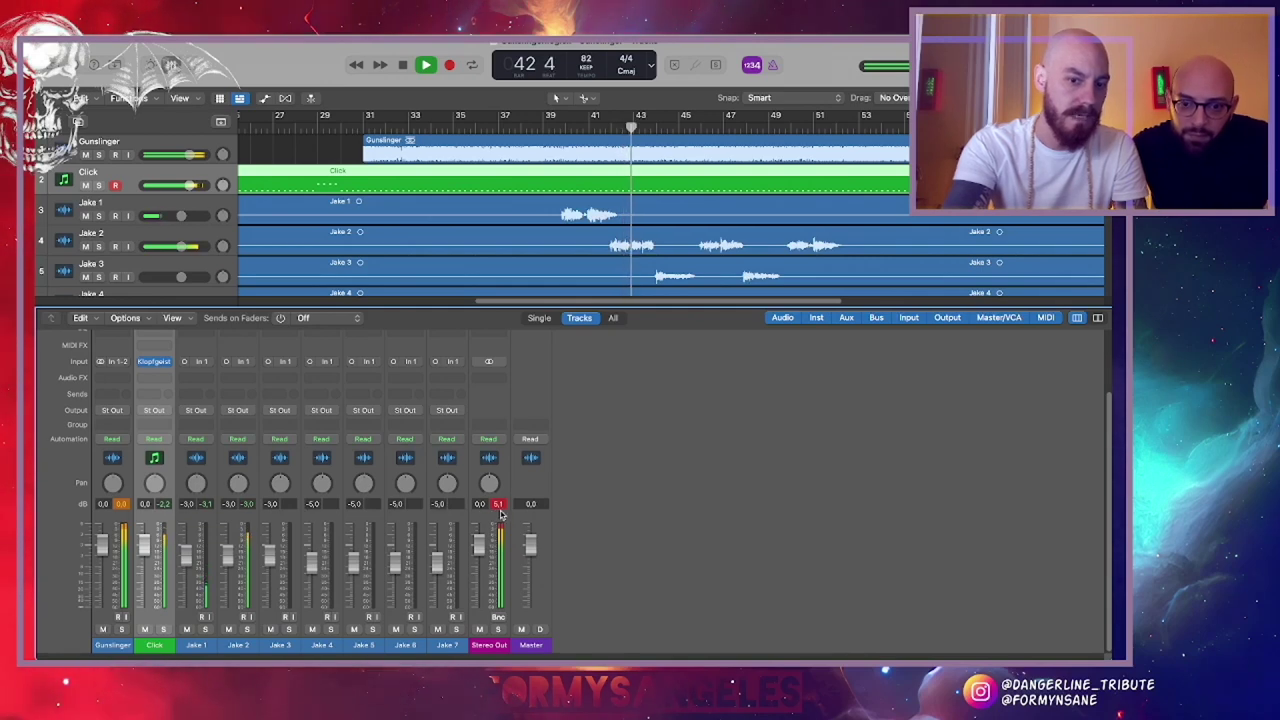
scroll(536, 250, "down", 1)
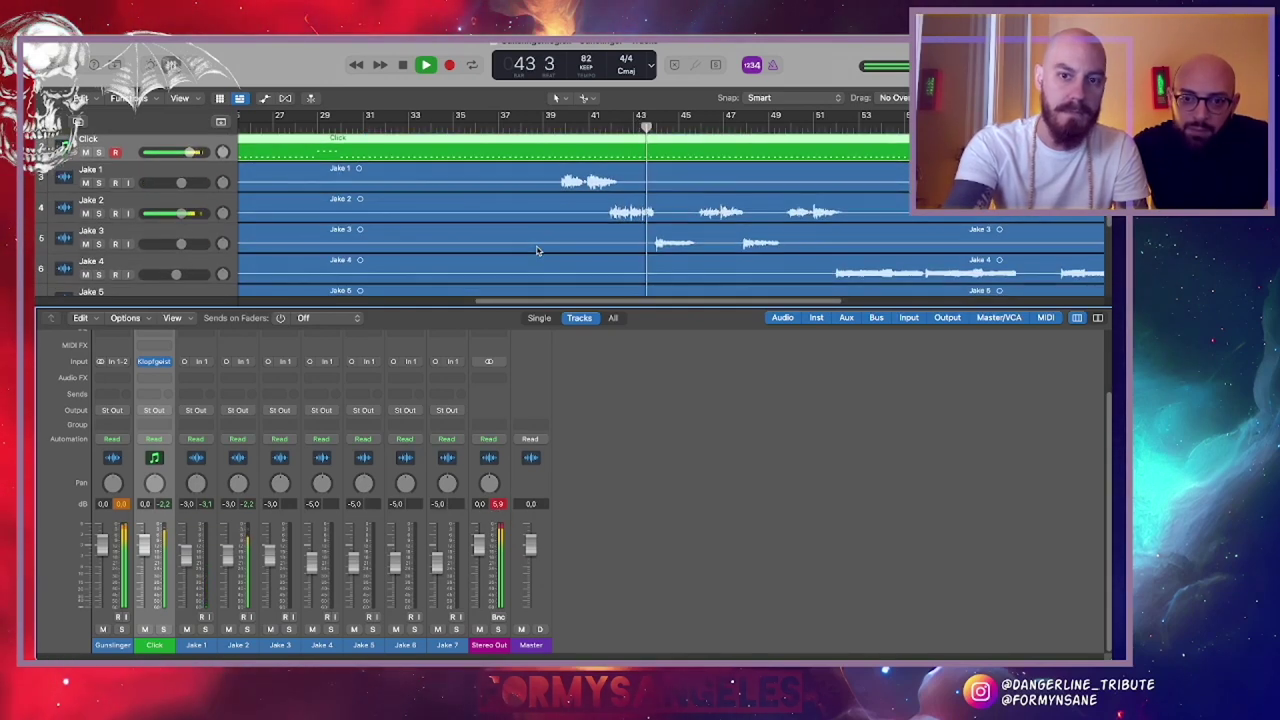
scroll(556, 234, "up", 1)
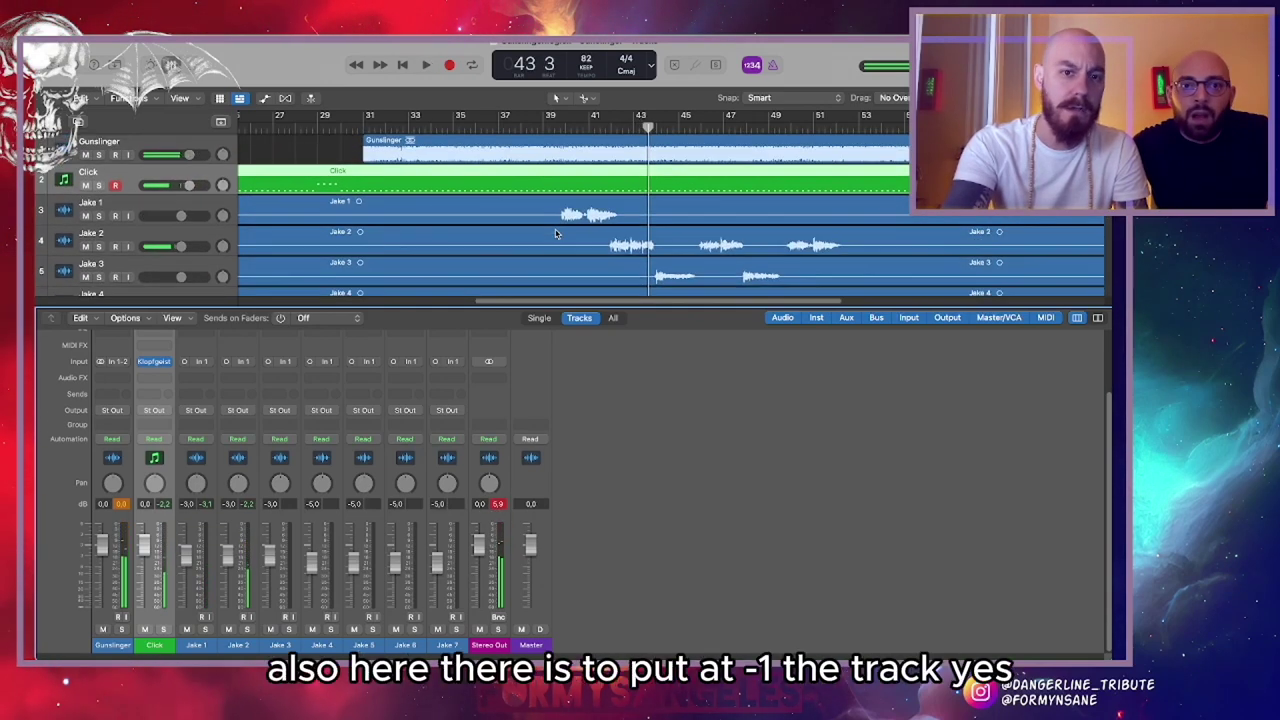
left_click(544, 128)
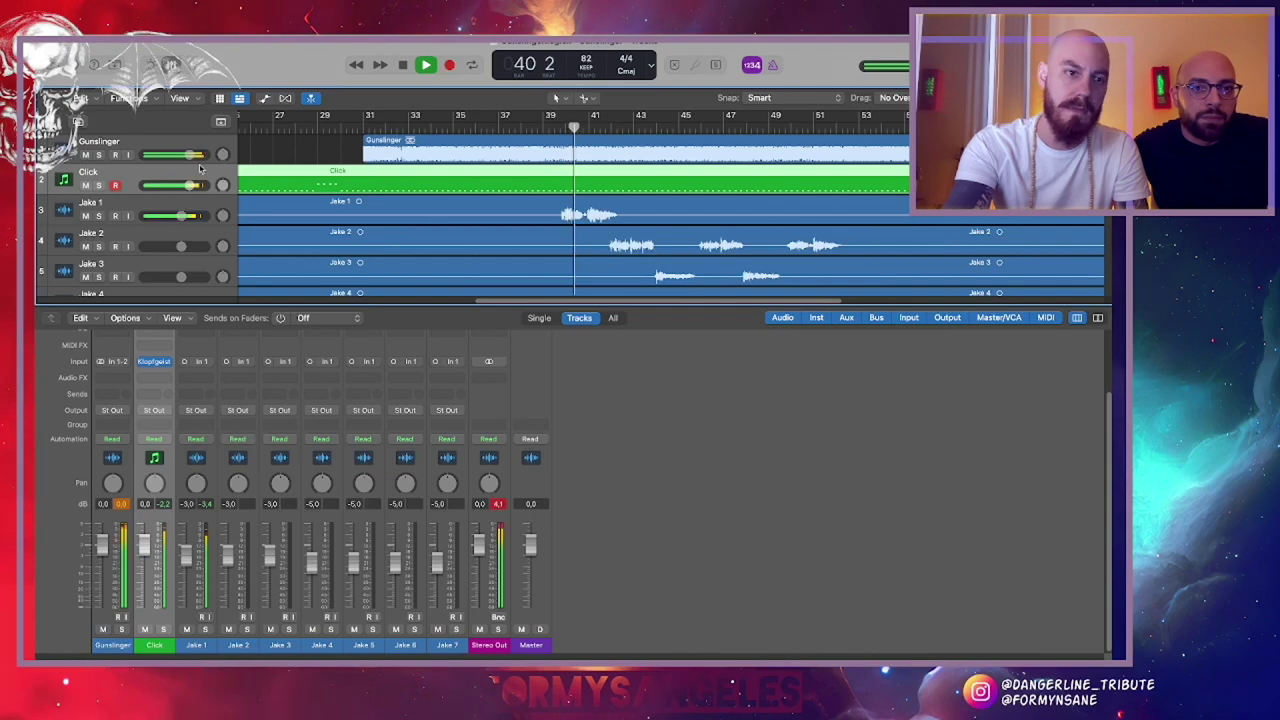
key("space")
Close the mixer, add an audio track directly below Gunslinger, and copy the Gunslinger region onto it at bar 31
left_click(165, 143)
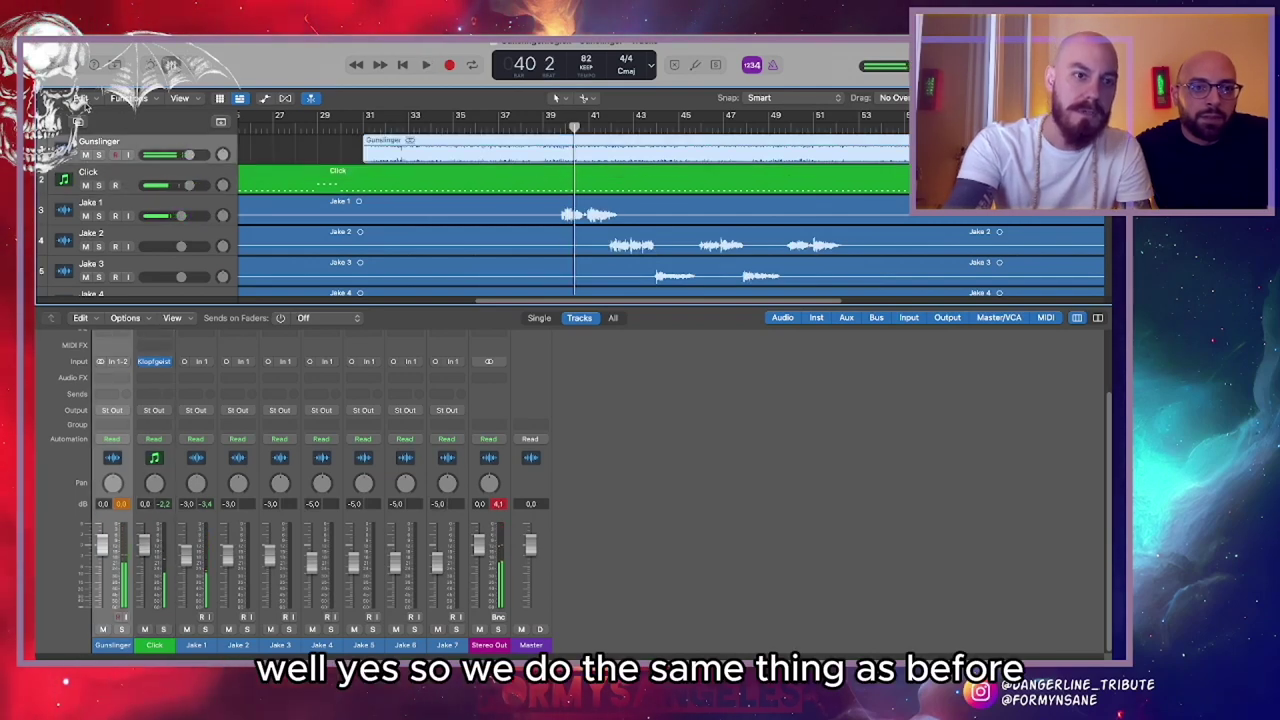
key("x")
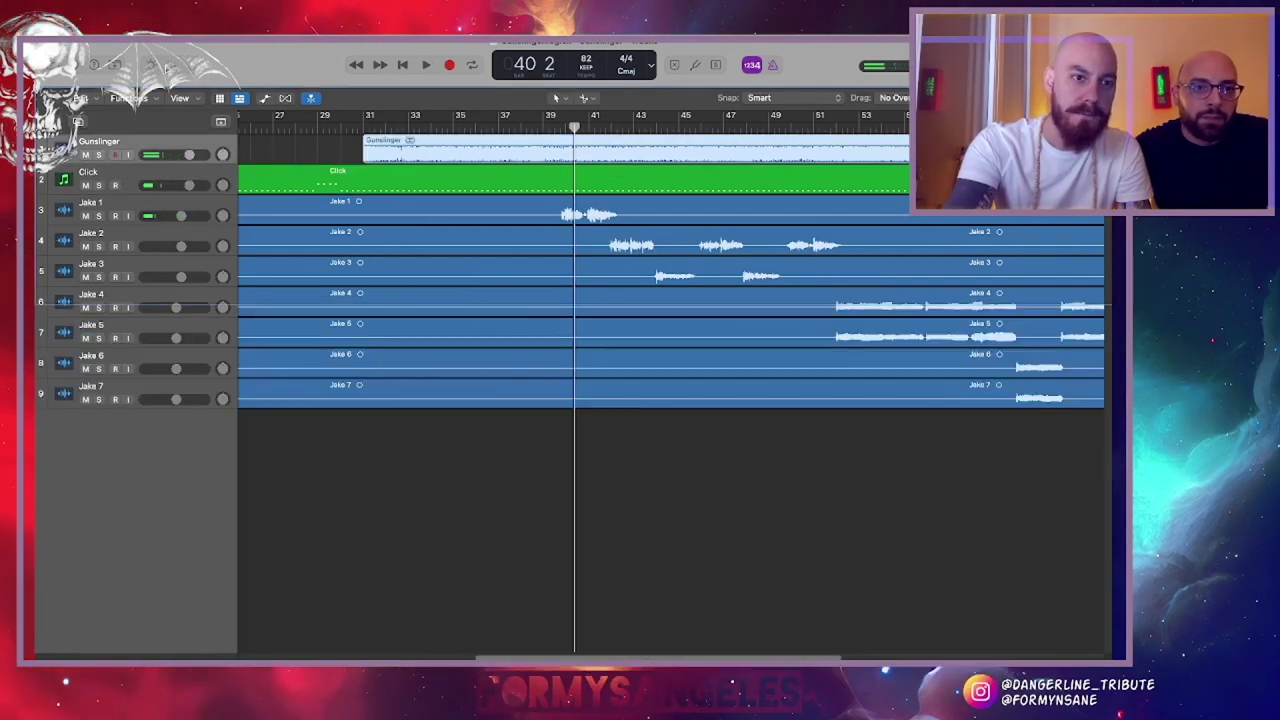
left_click(78, 122)
left_click(469, 154)
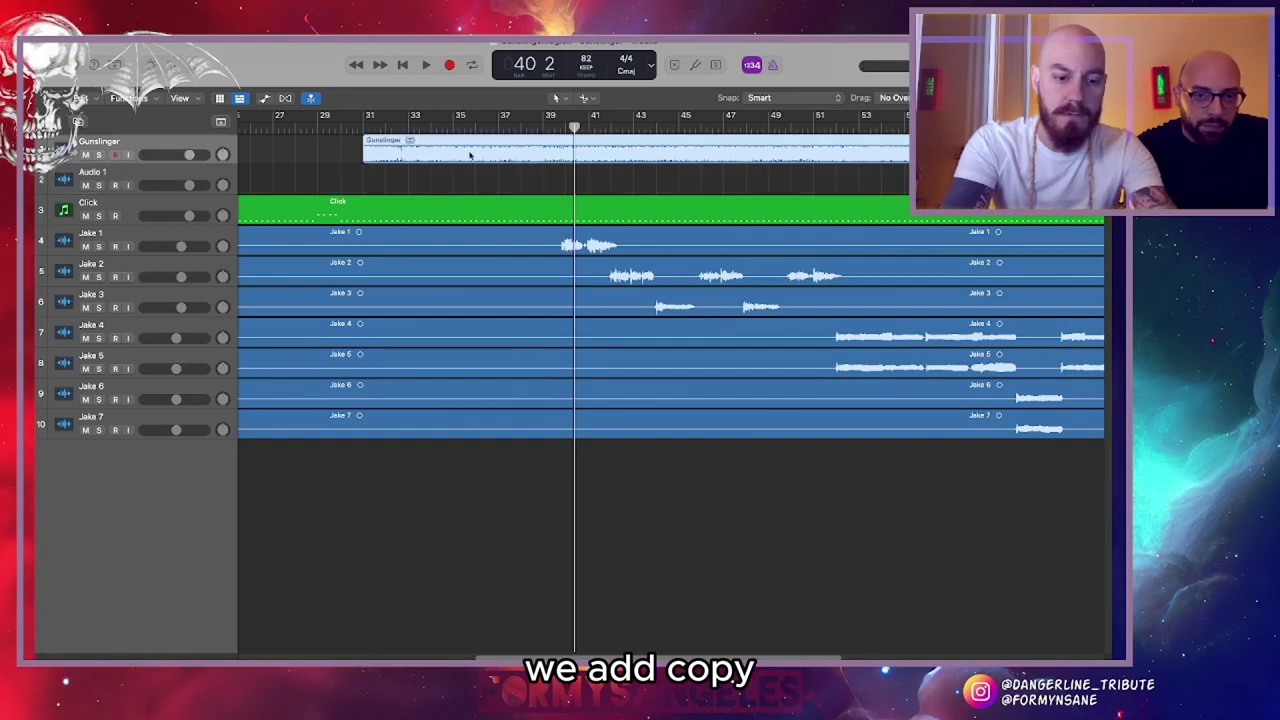
left_click_drag(469, 154, 450, 172)
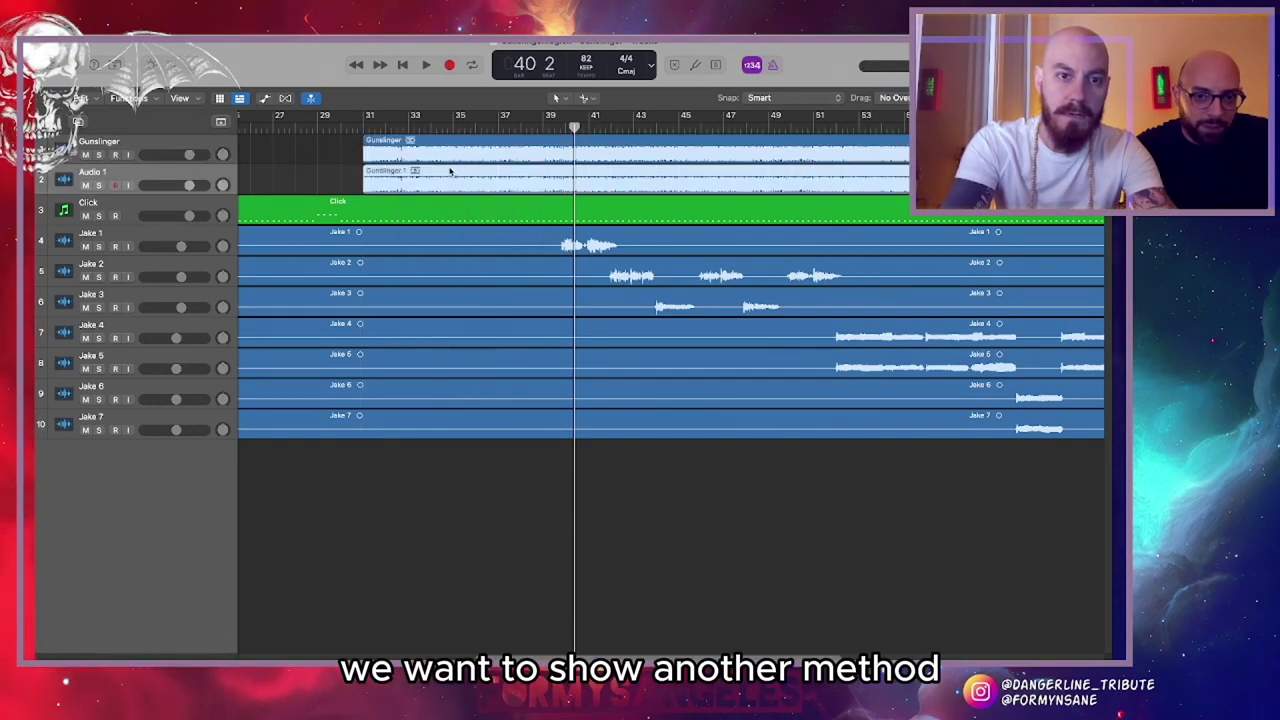
Show the inspector and set the copied Gunslinger region's transposition on the Audio 1 track to -1
key("i")
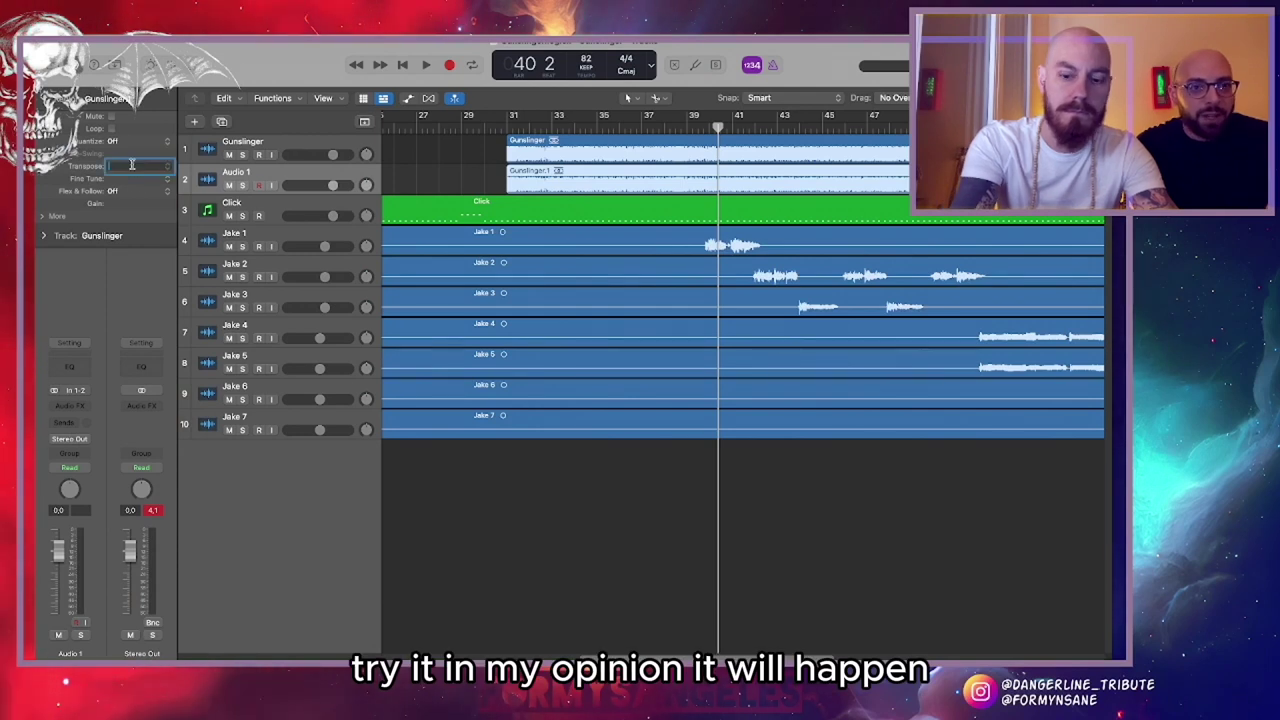
type("-")
key("Return")
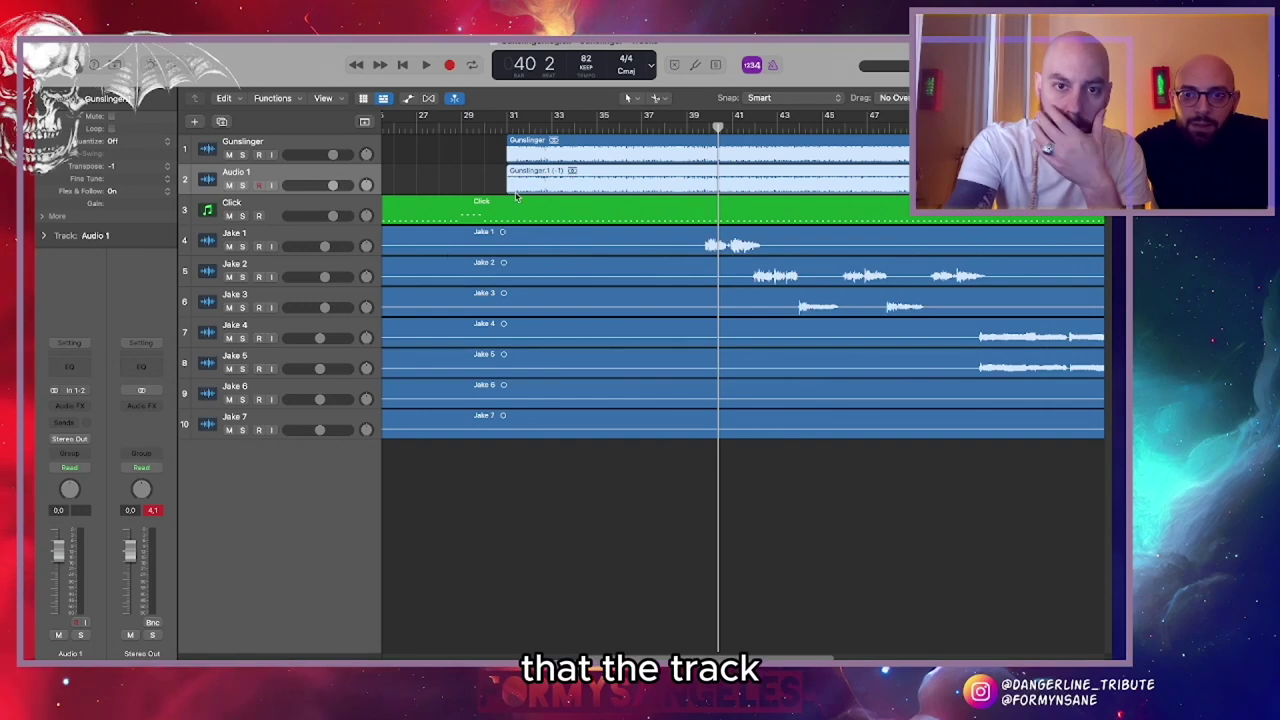
Compare the waveforms of the original and the transposed Gunslinger regions in close detail around bar 40
scroll(560, 176, "up", 8)
scroll(560, 176, "left", 1)
scroll(560, 176, "up", 5)
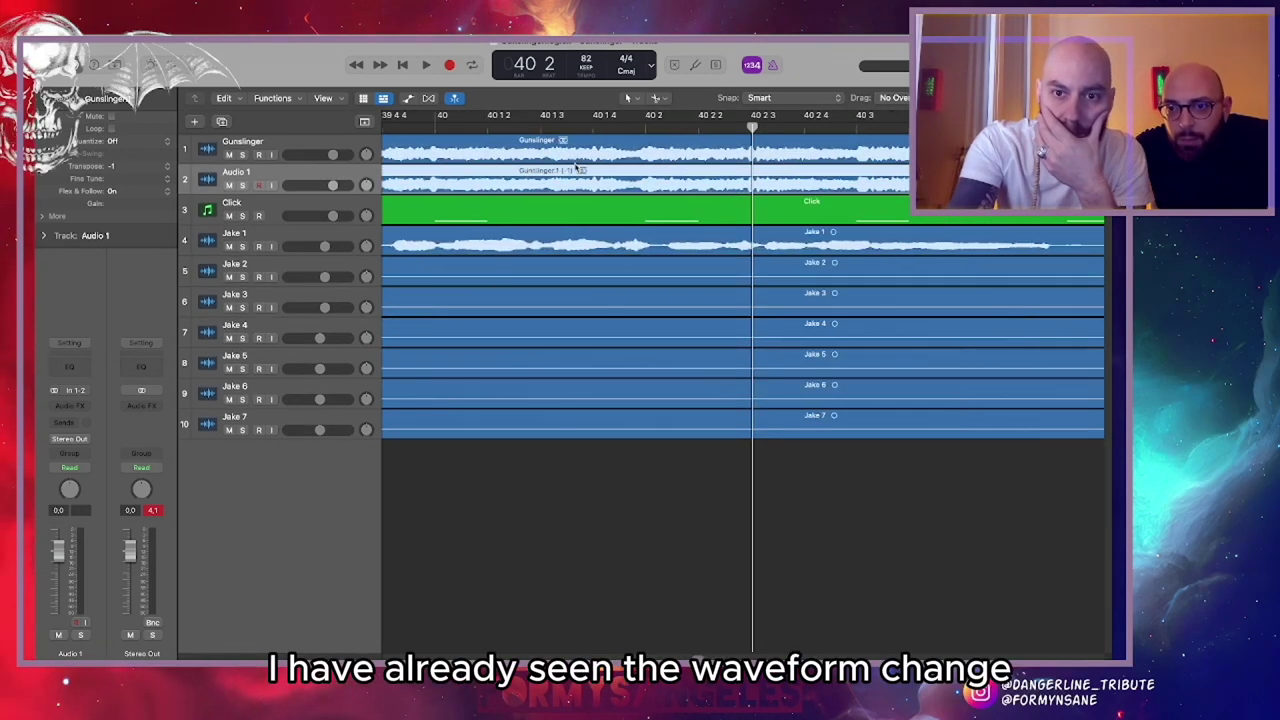
scroll(575, 167, "up", 6)
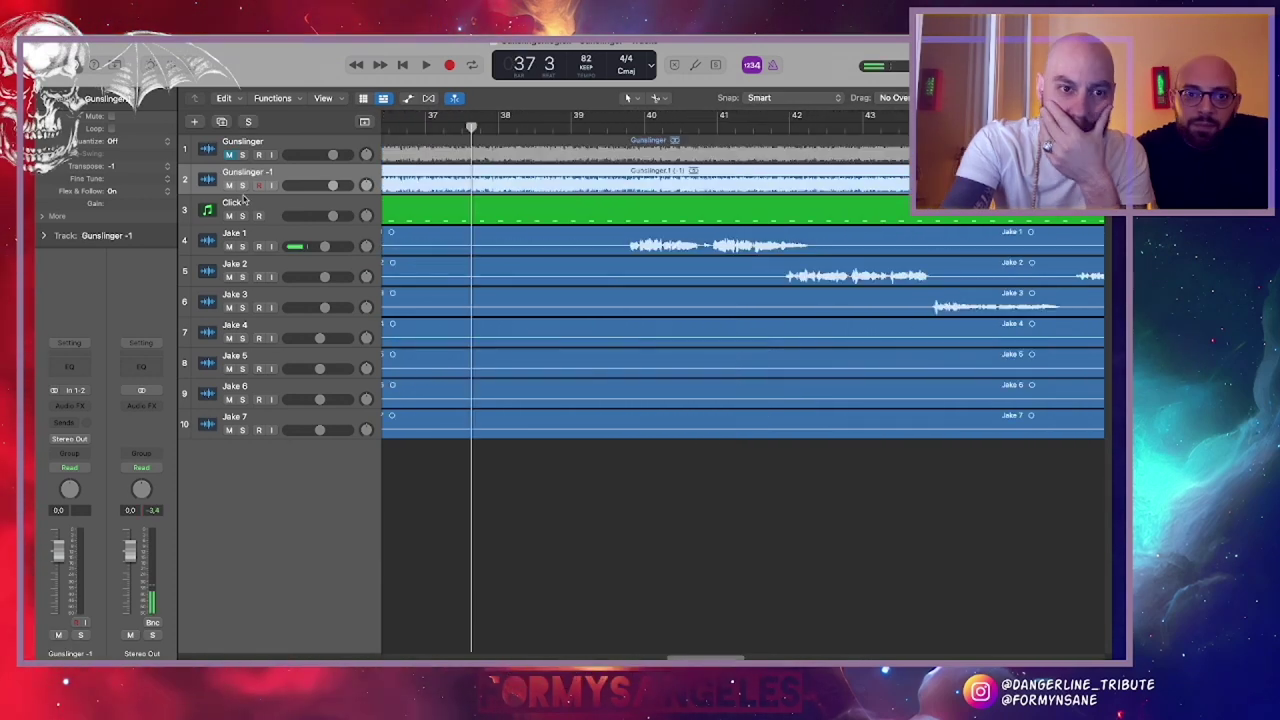
Solo the Gunslinger -1 track and play the transposed song from about bar 37
left_click(242, 186)
key("space")
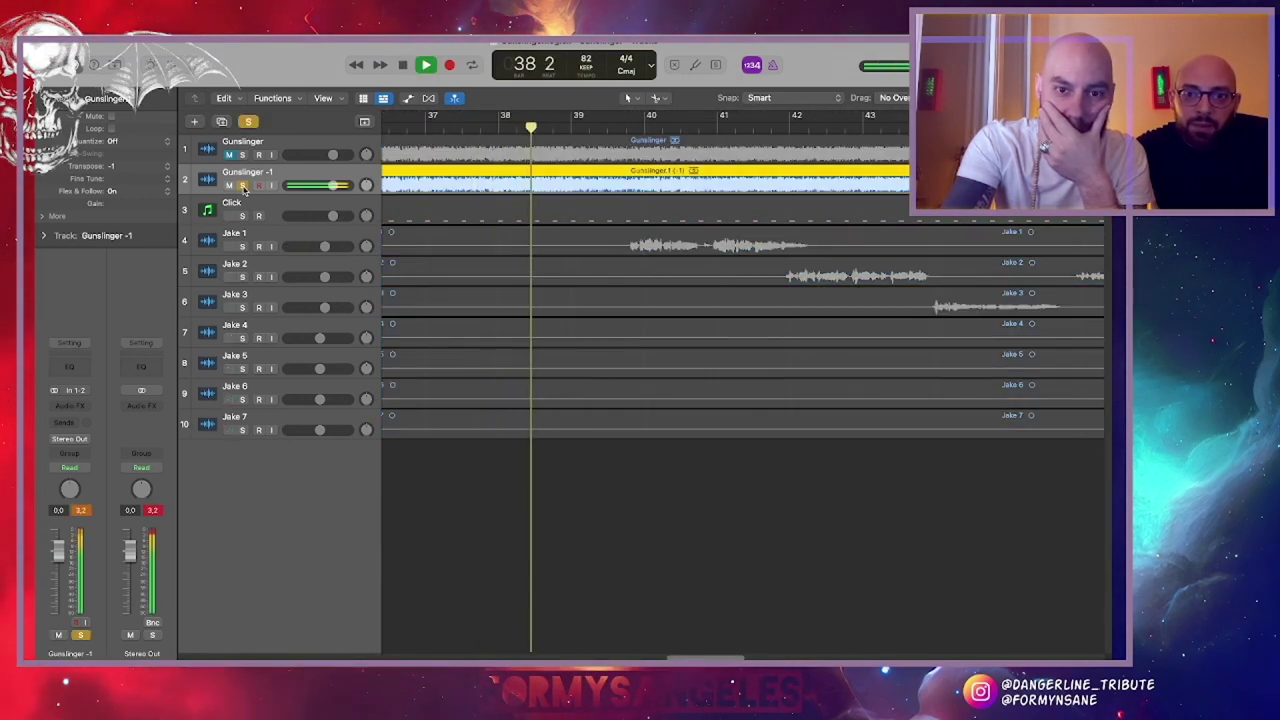
key("space")
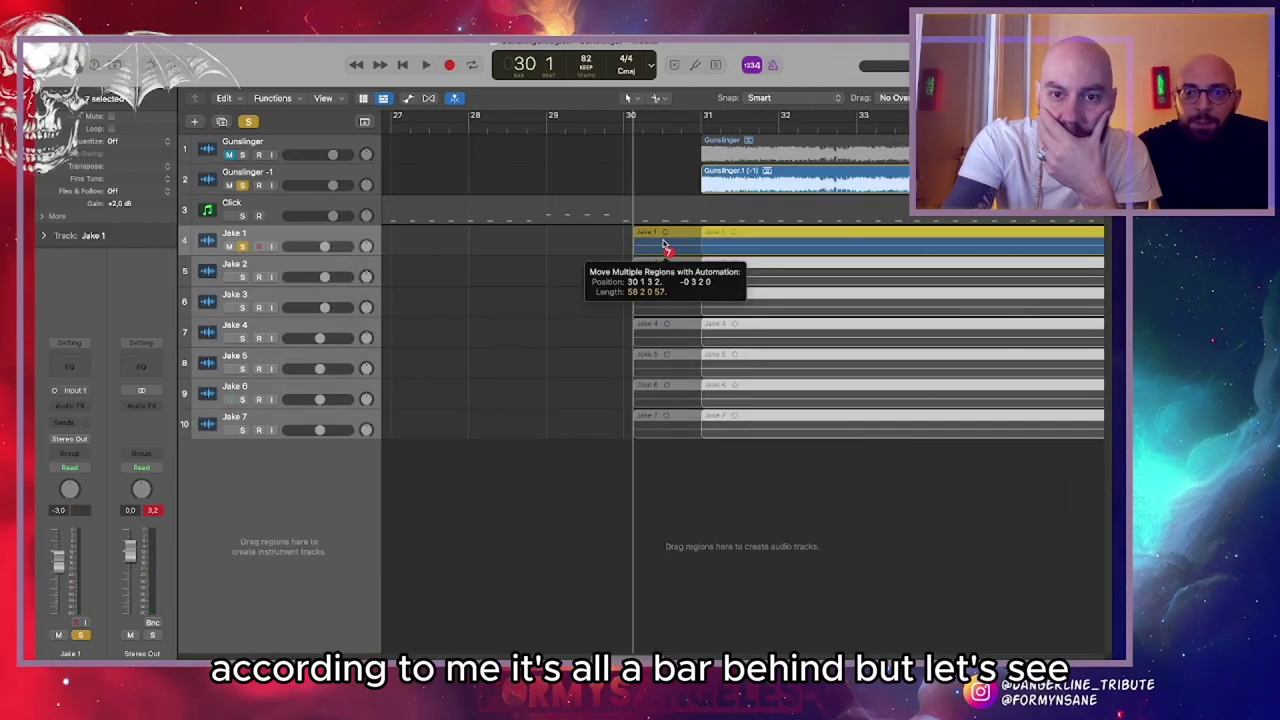
Move all seven Jake vocal regions back one bar to bar 30 and play Jake 1 with Gunslinger -1 from about bar 35
left_click_drag(655, 245, 657, 245)
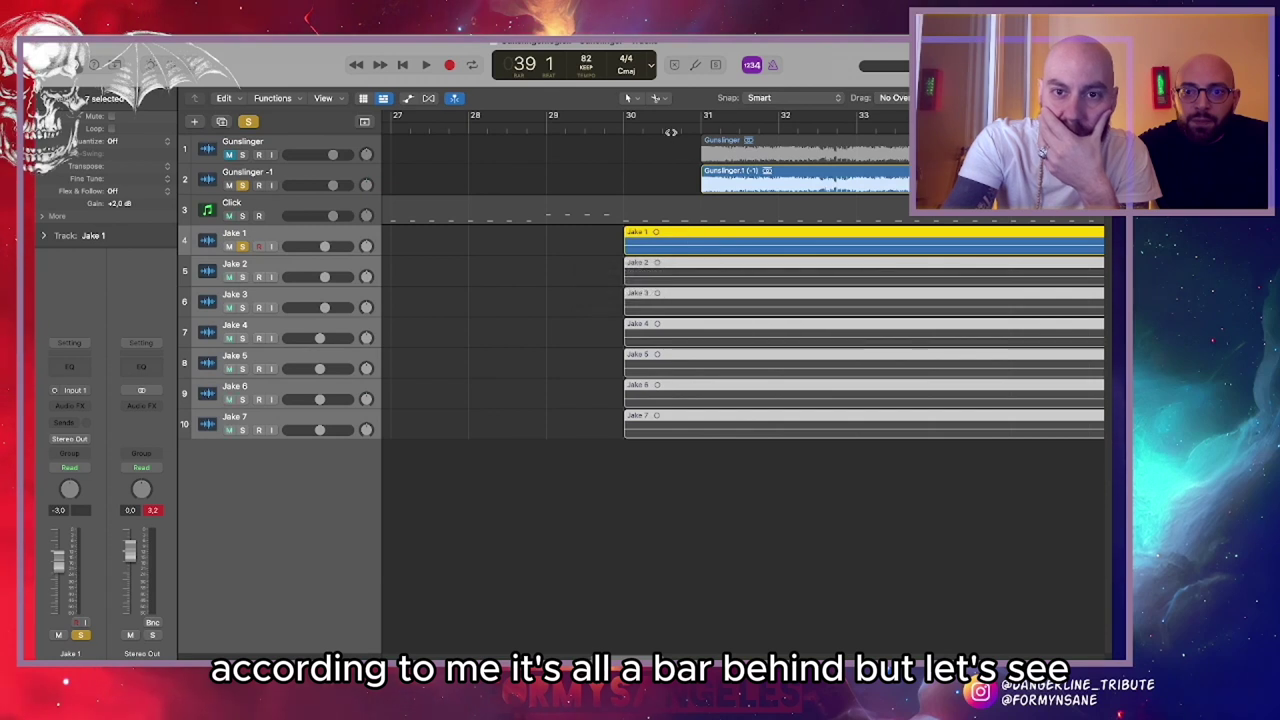
scroll(749, 230, "right", 5)
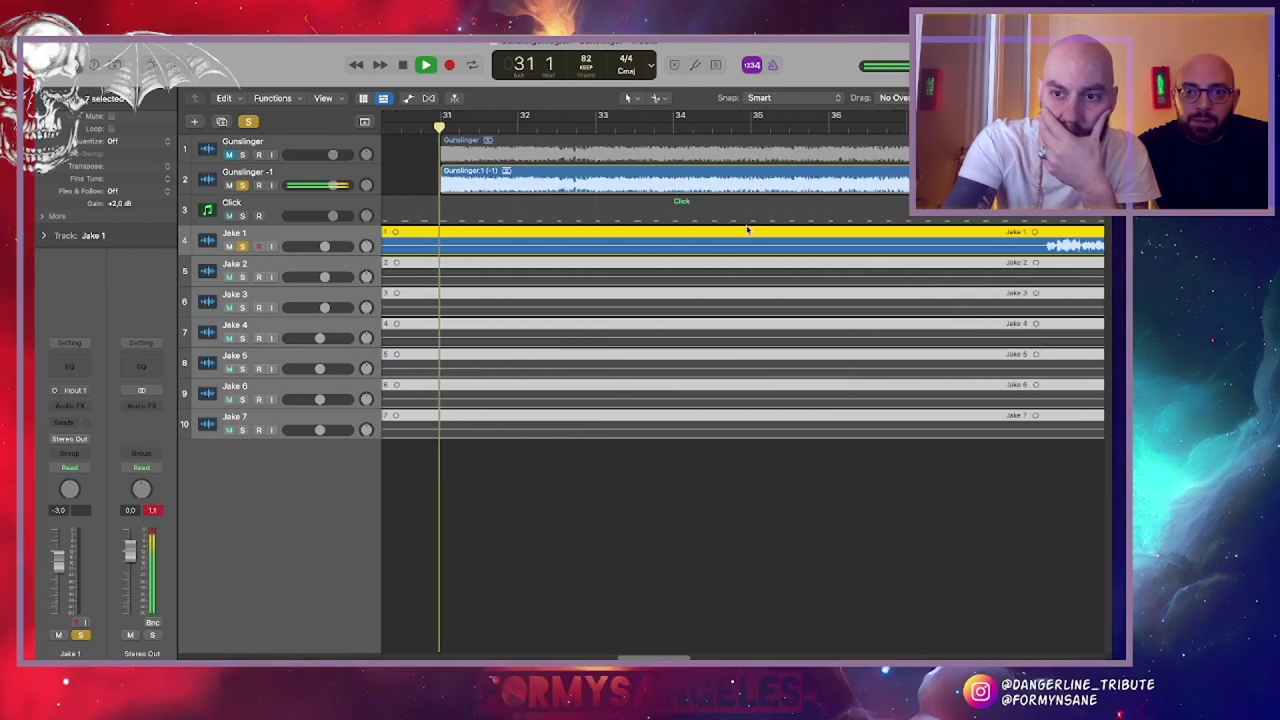
left_click(752, 125)
scroll(589, 300, "right", 3)
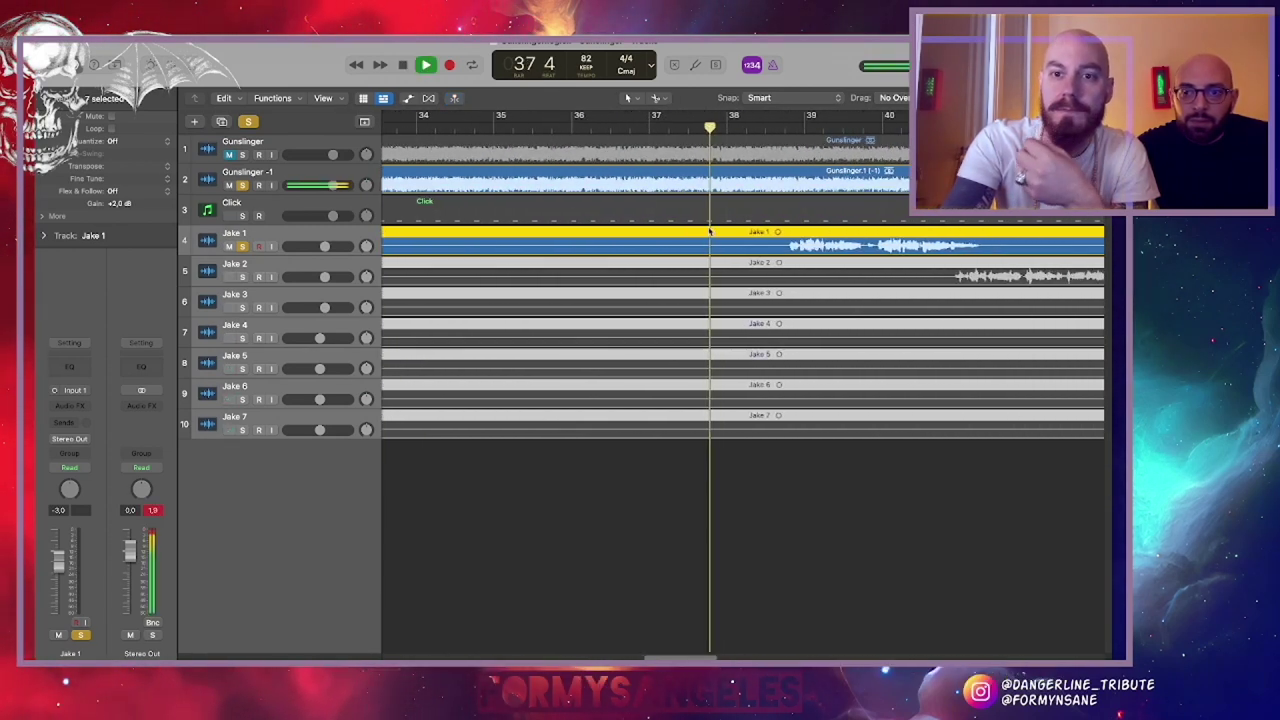
scroll(589, 300, "right", 2)
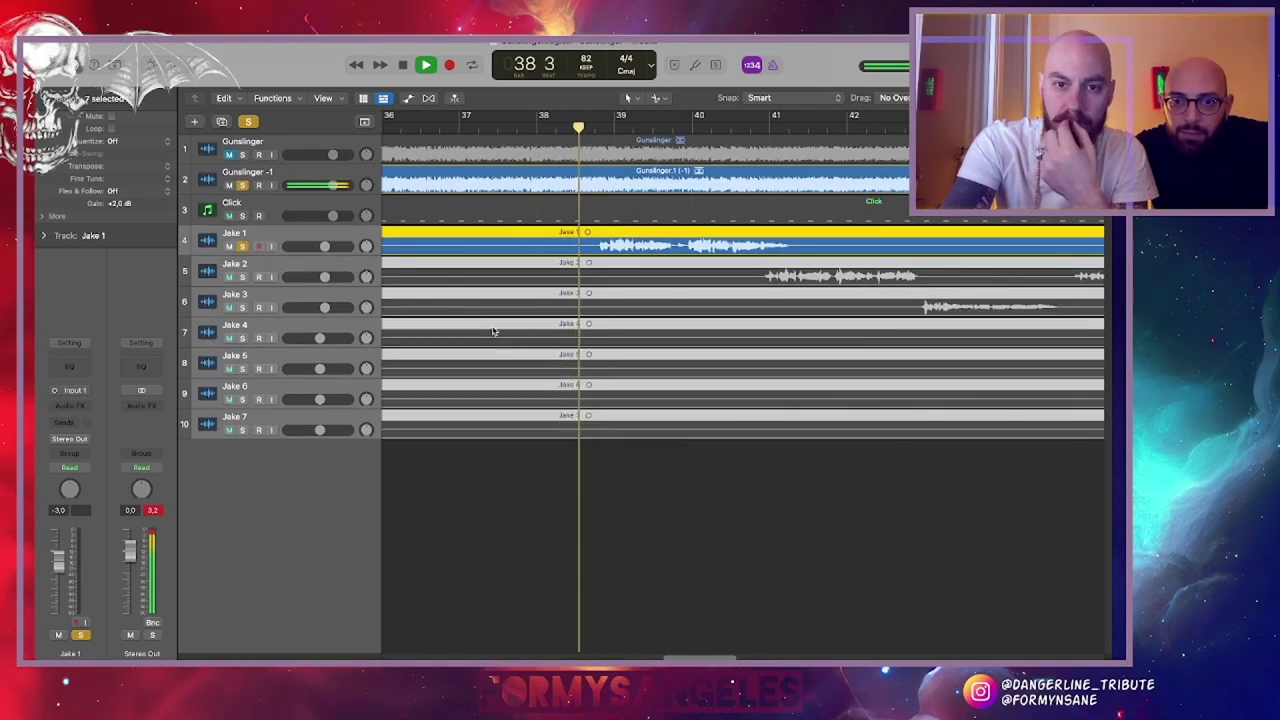
scroll(491, 331, "right", 2)
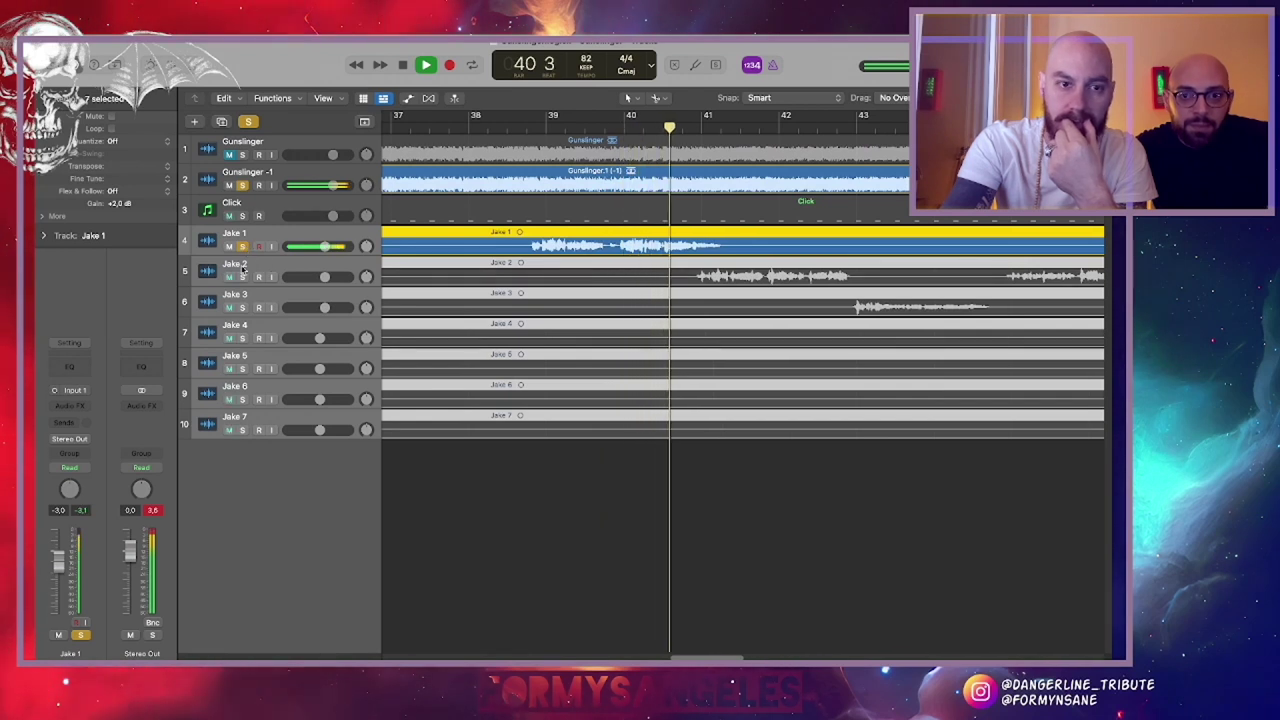
Solo all seven Jake tracks during playback, and clear every solo in the project so the click plays too
left_click(241, 277)
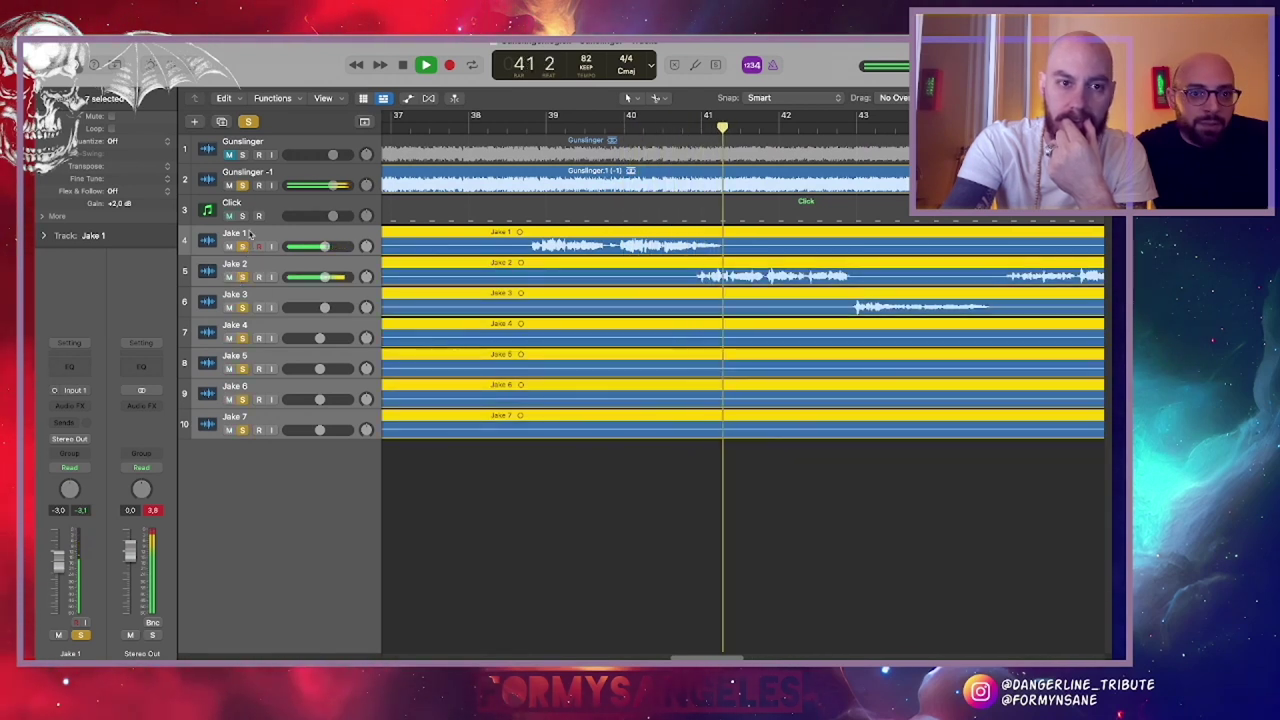
left_click(249, 122)
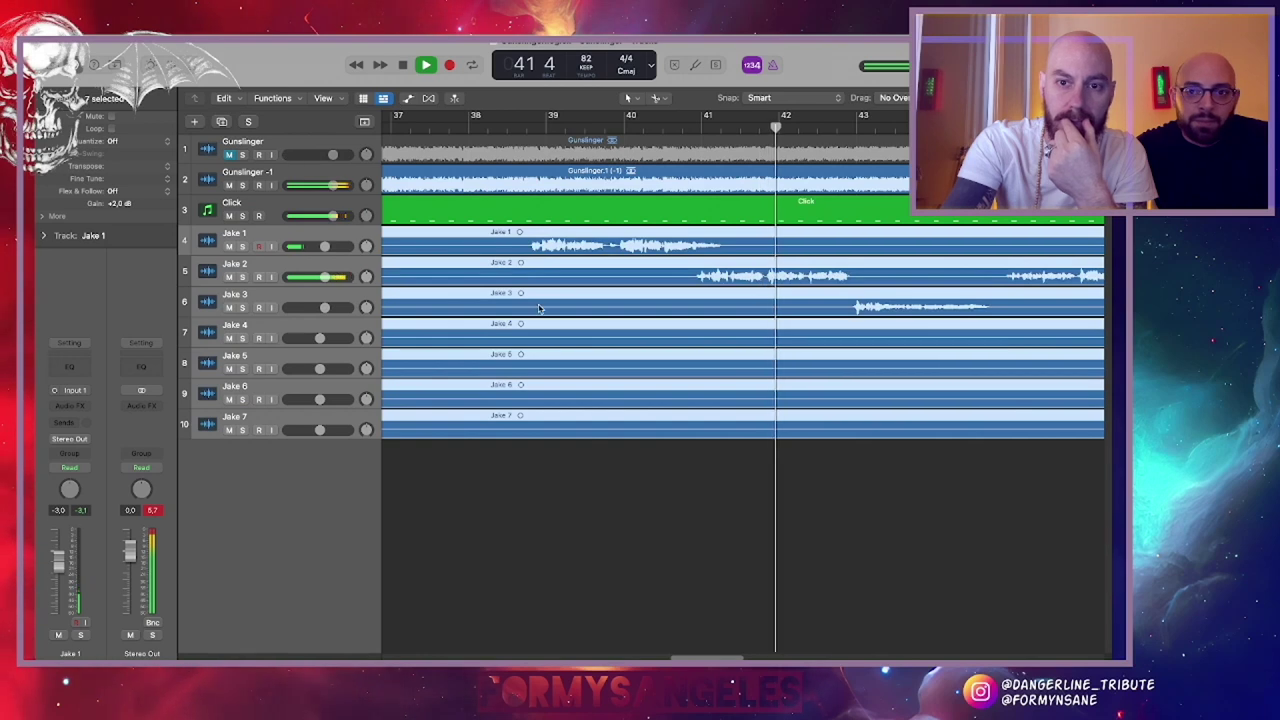
scroll(539, 308, "down", 4)
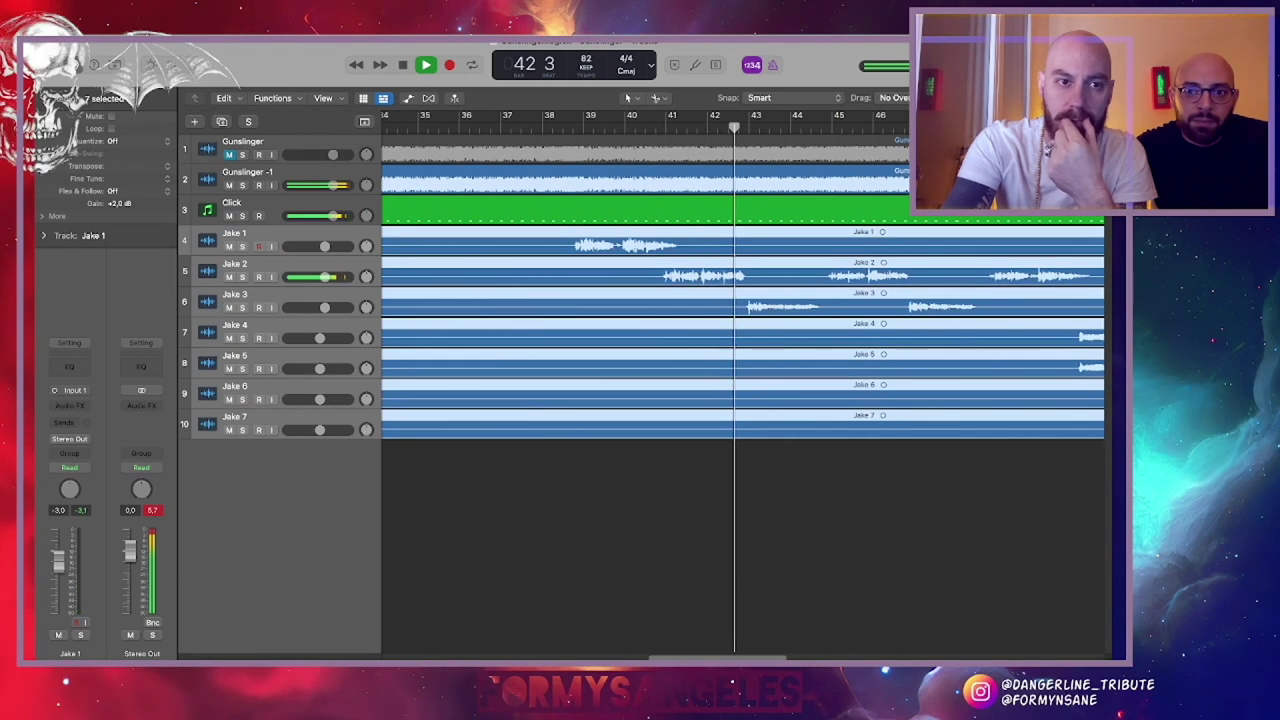
Hide the inspector, lower the Gunslinger -1 track's volume to -12.8 dB, and listen to the vocals until about bar 52
left_click(76, 65)
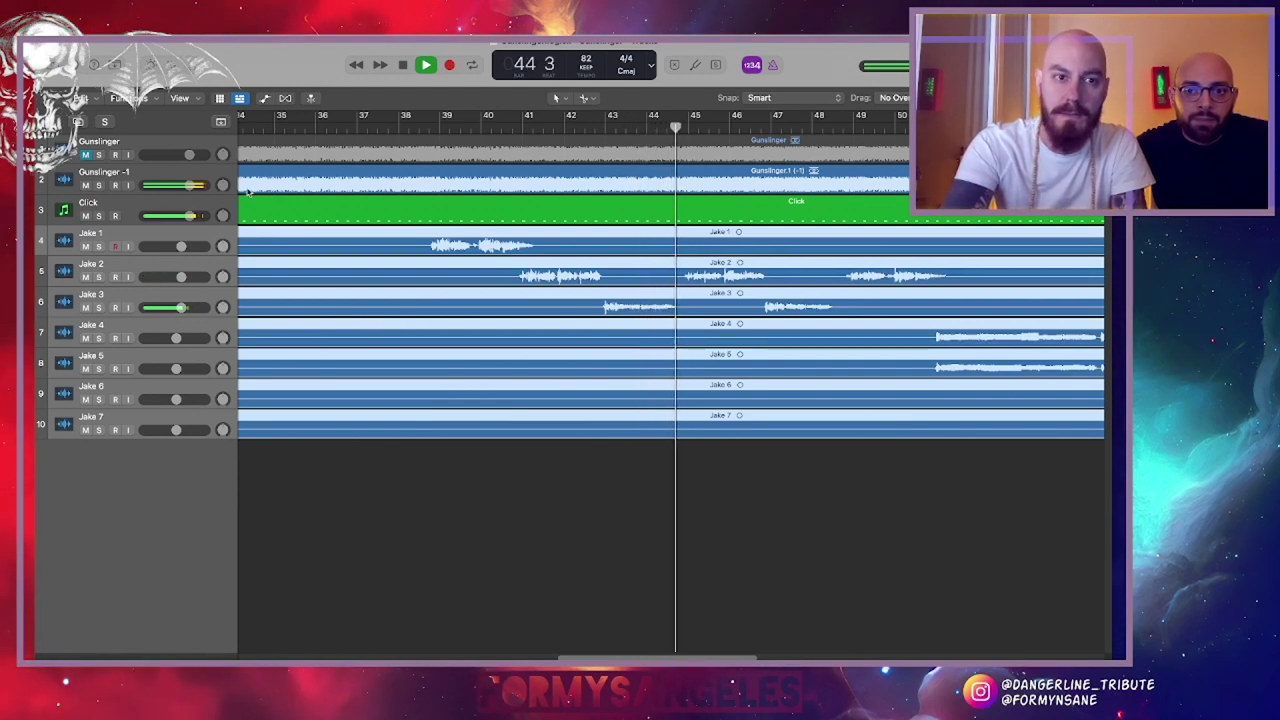
left_click_drag(178, 185, 164, 185)
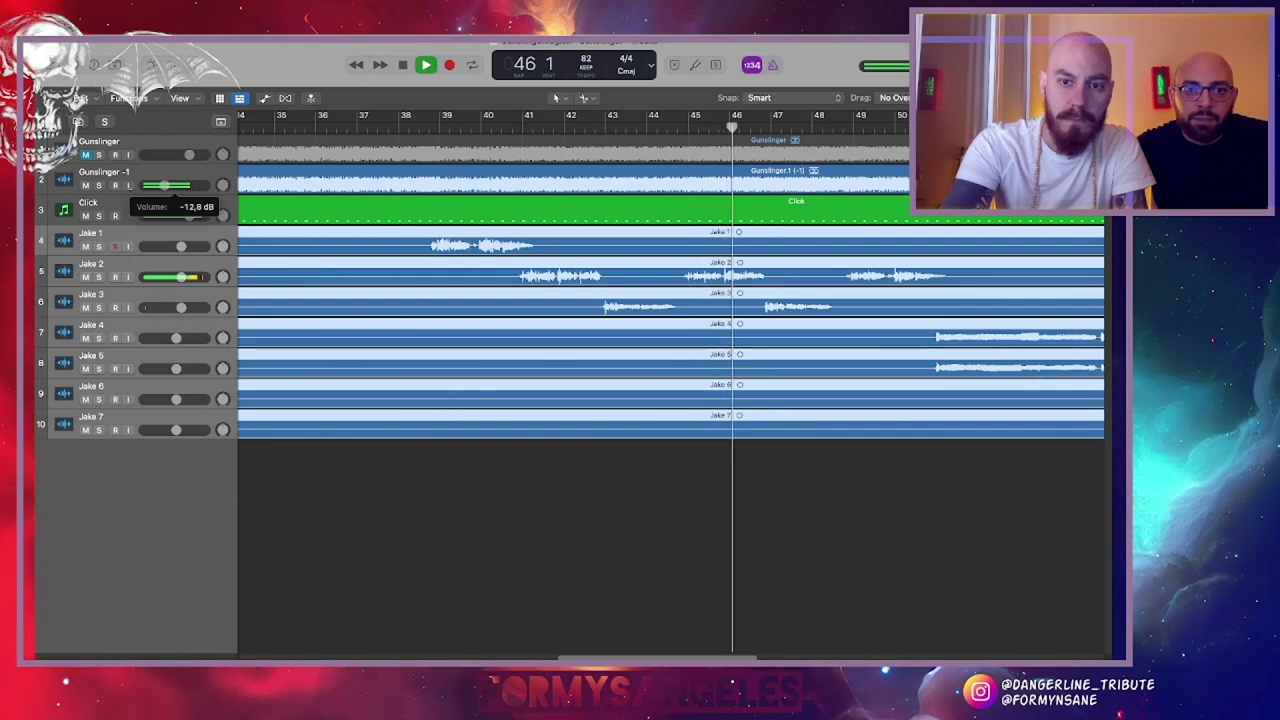
scroll(583, 482, "right", 3)
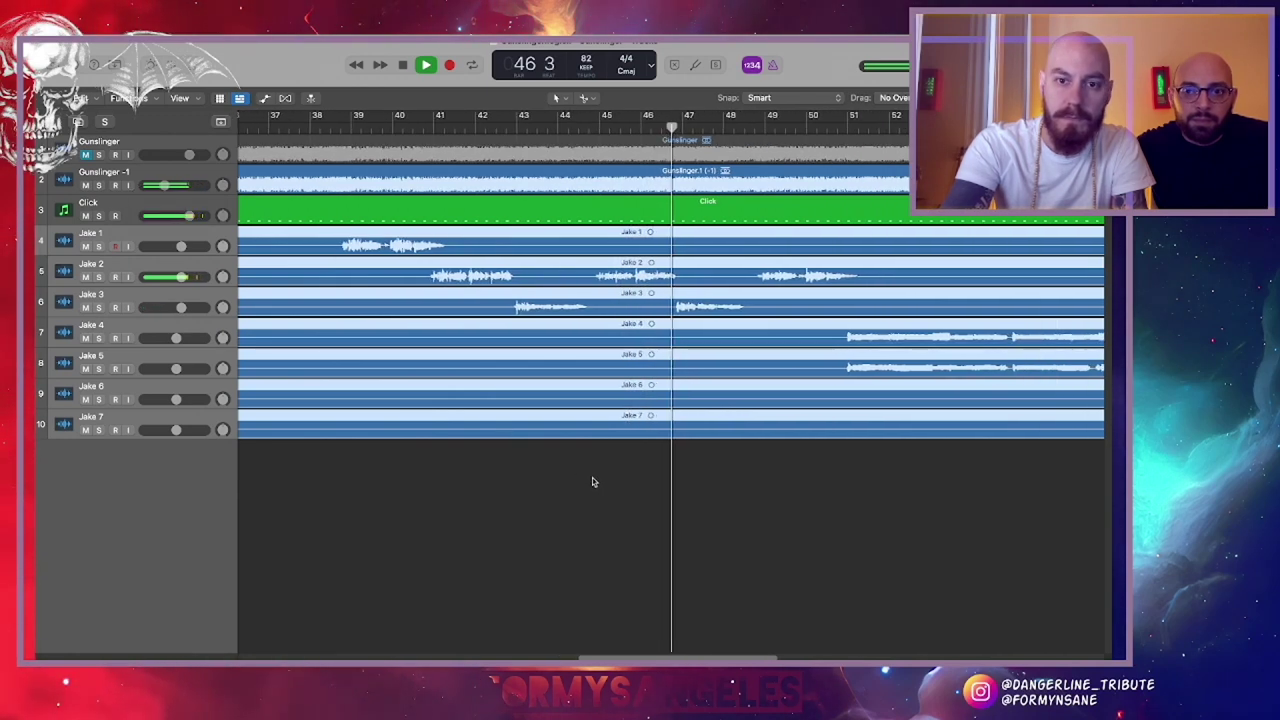
scroll(562, 500, "right", 2)
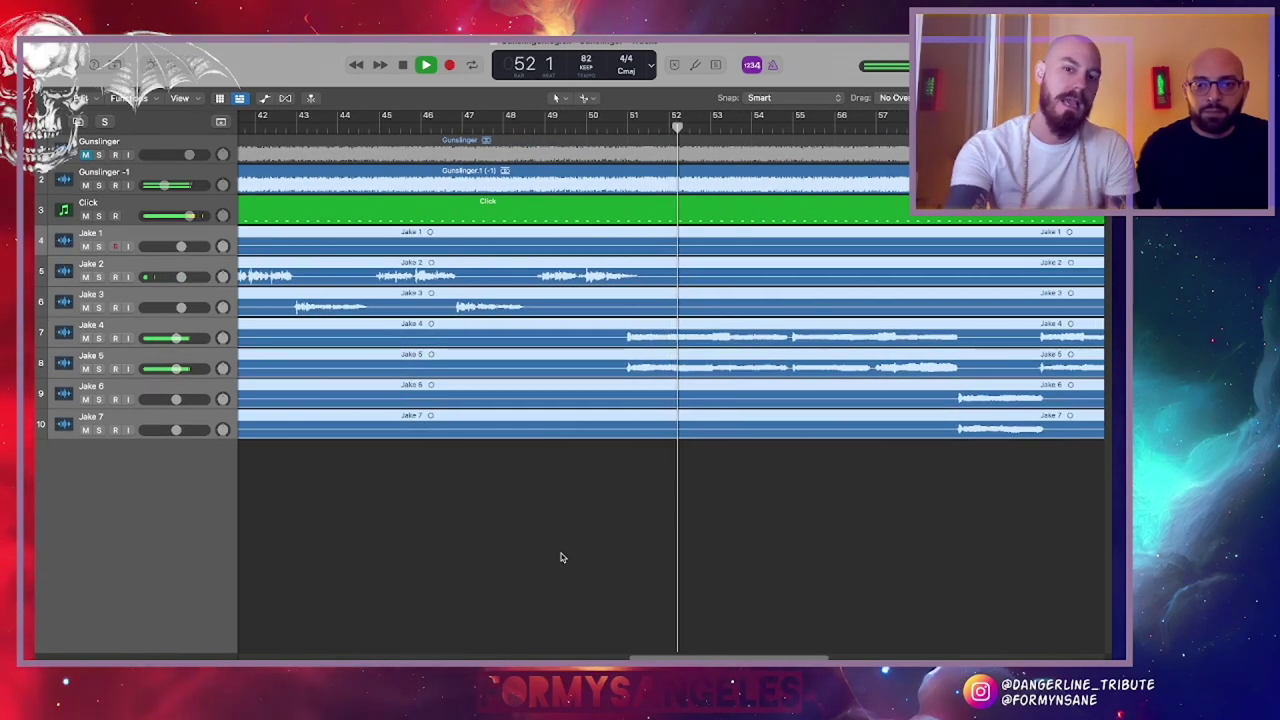
key("space")
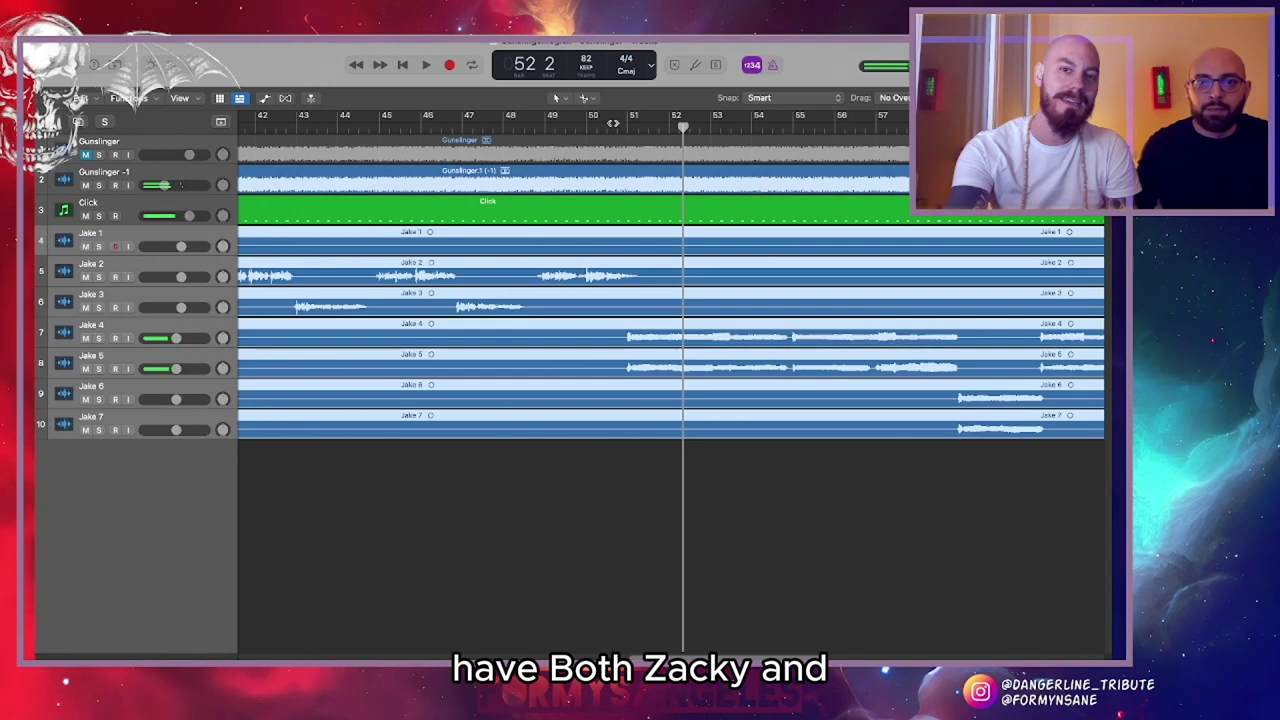
Replay the Jake 4 and Jake 5 vocals against Gunslinger -1 from about bar 50
left_click(611, 126)
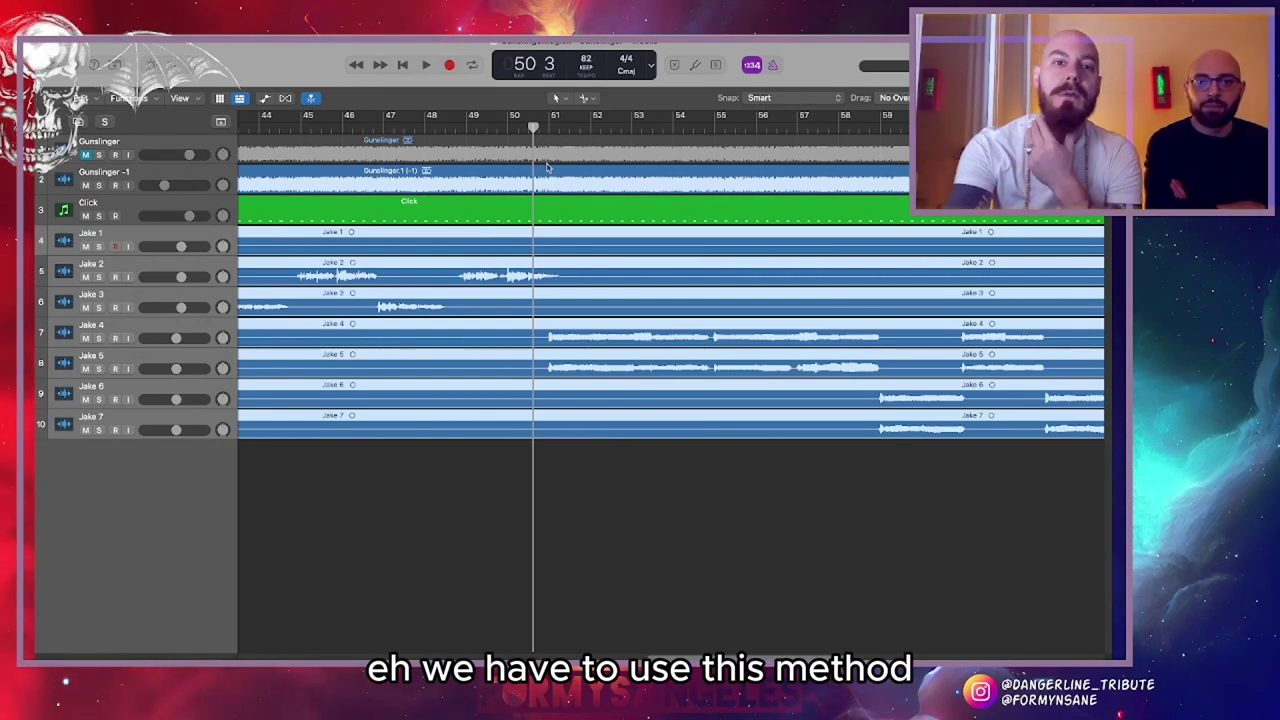
key("space")
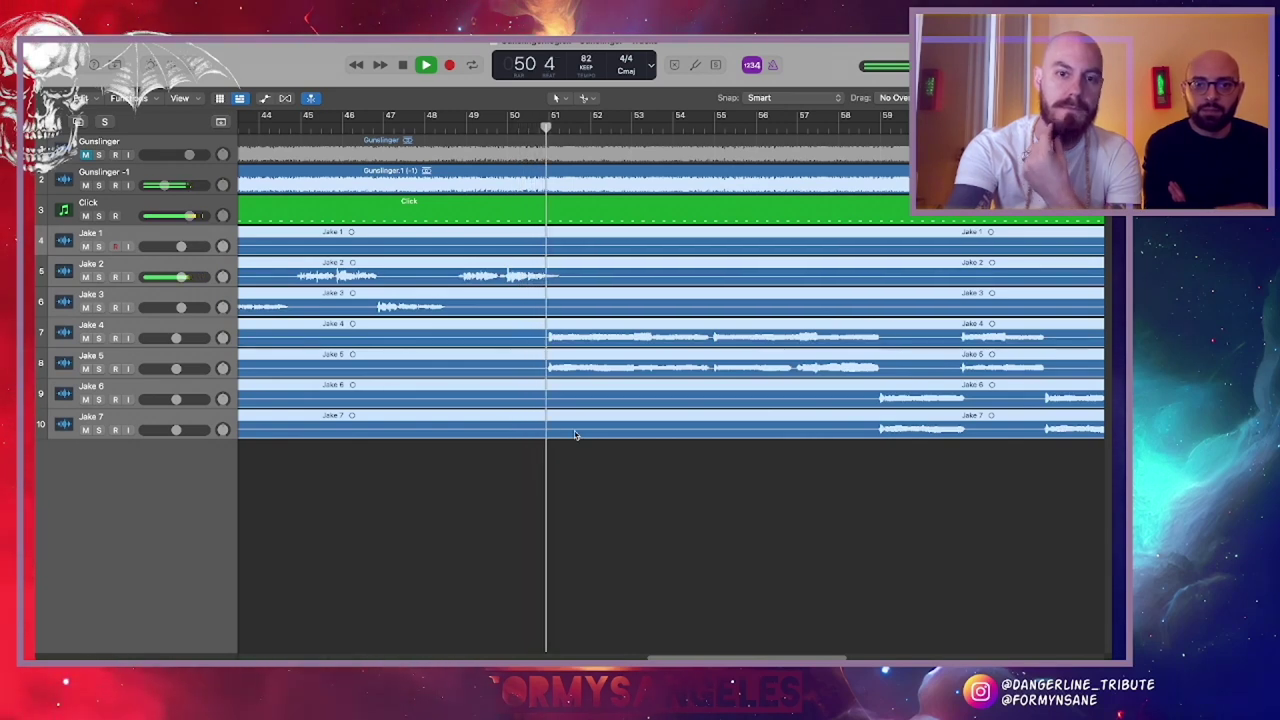
scroll(575, 435, "right", 2)
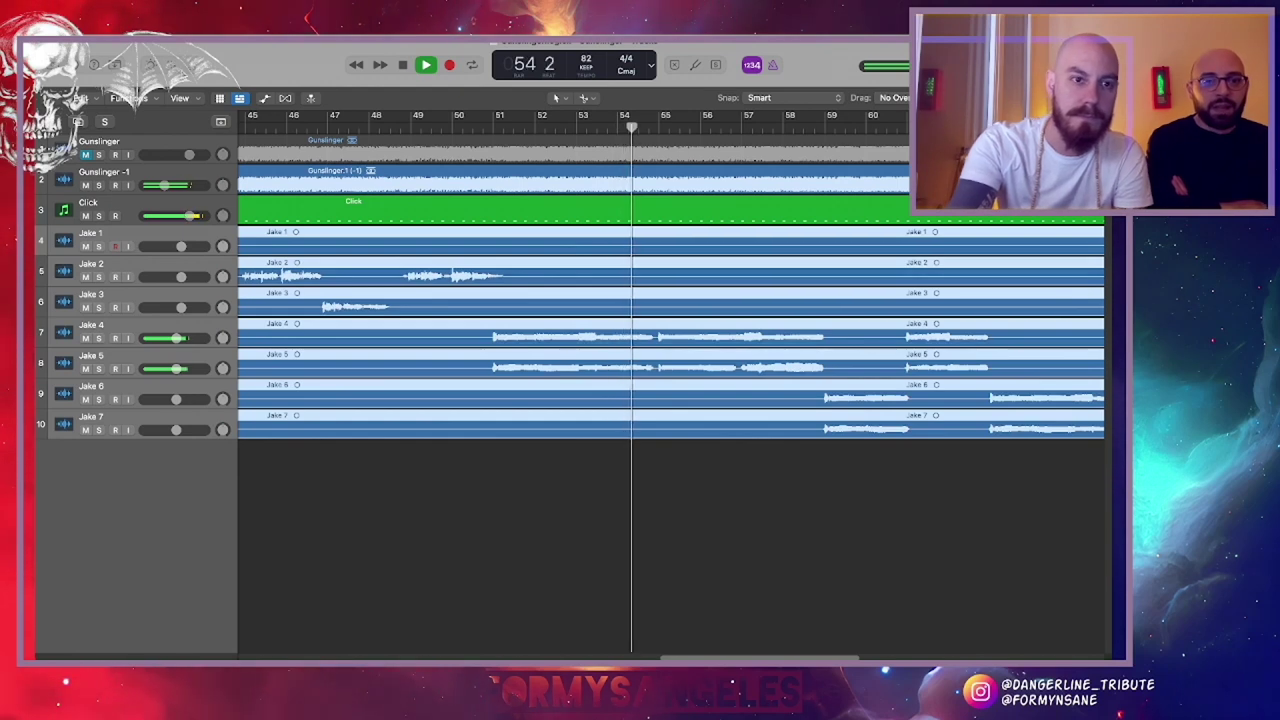
Show the mixer, mute Gunslinger -1, and play the Jake vocals with only the click from about bar 48
key("x")
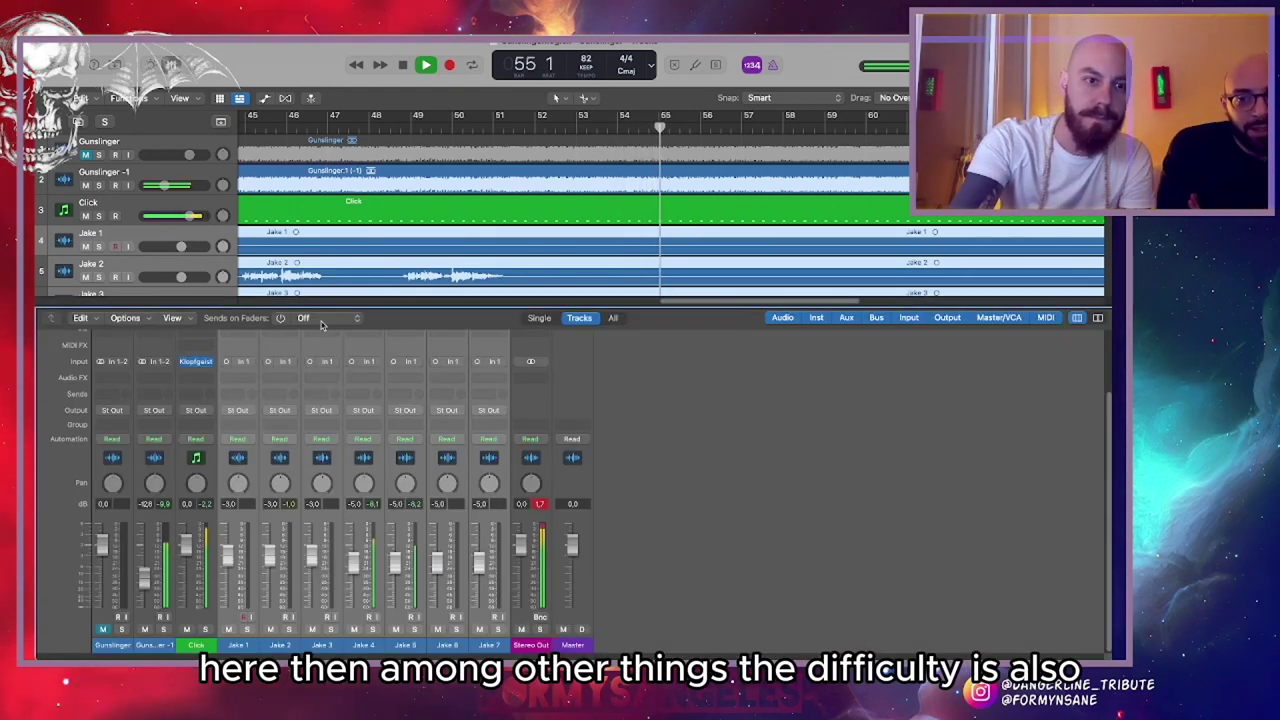
left_click(85, 185)
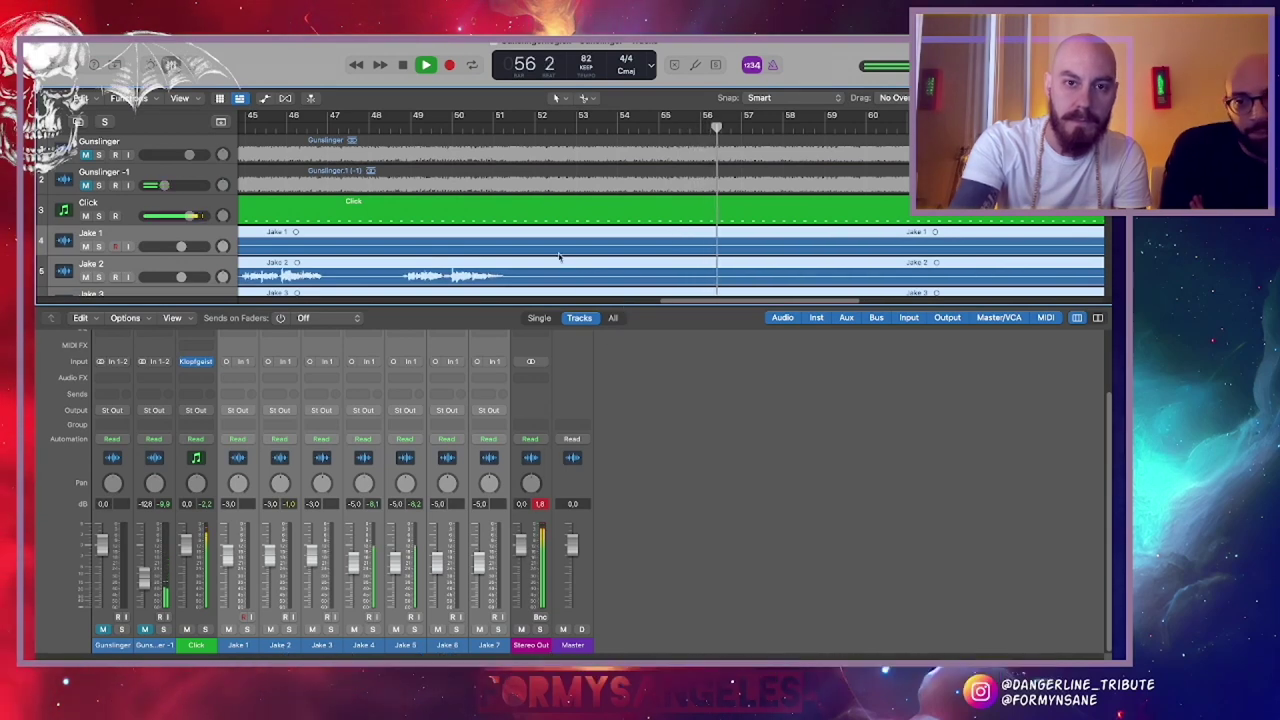
scroll(477, 166, "down", 5)
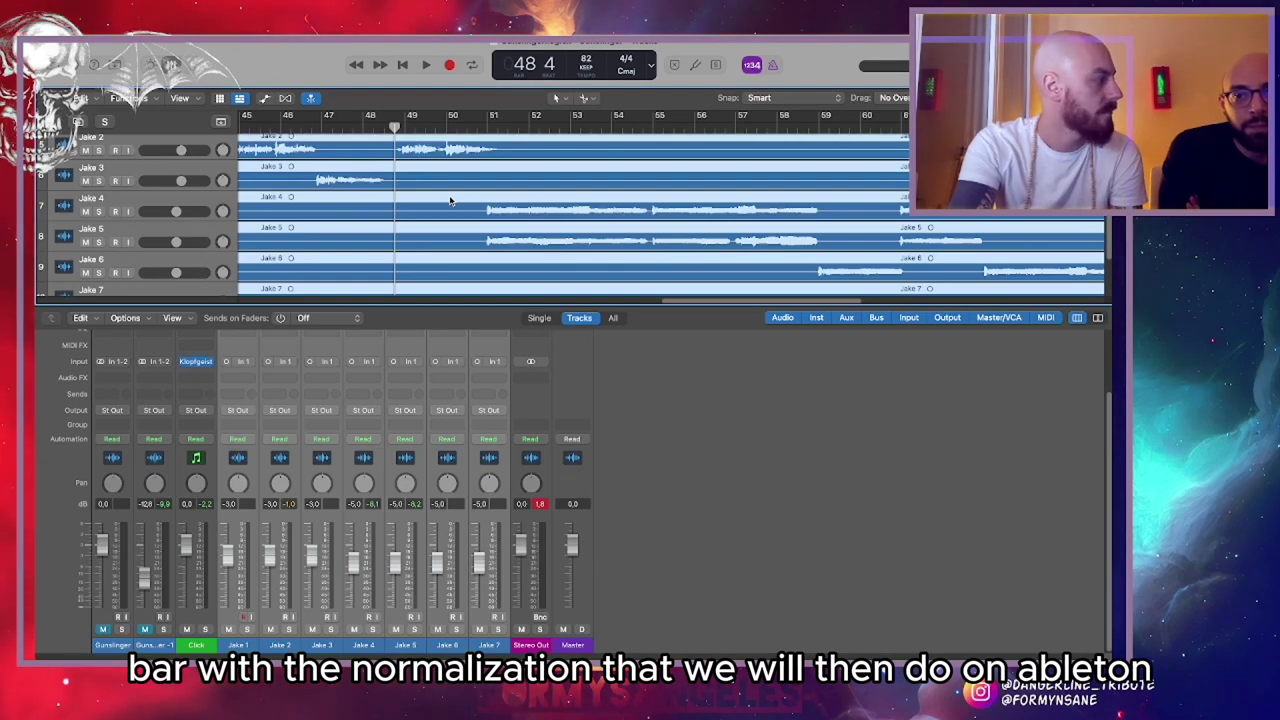
key("space")
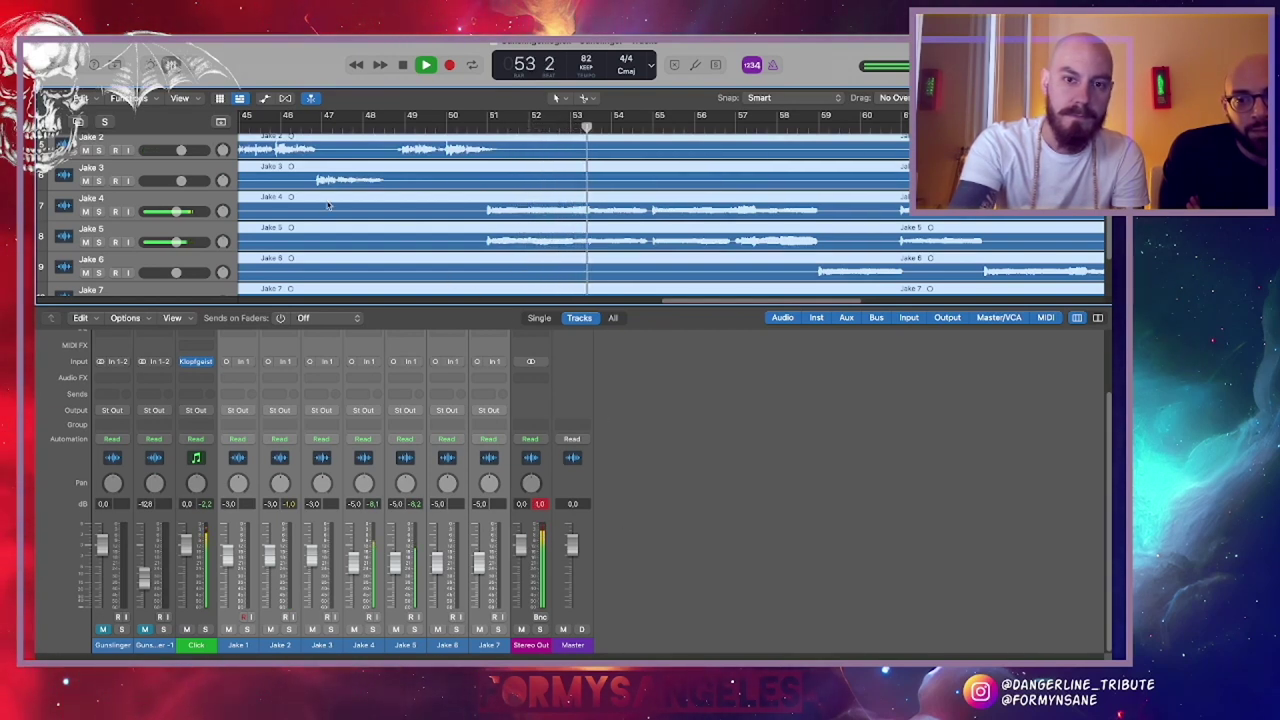
scroll(328, 205, "down", 2)
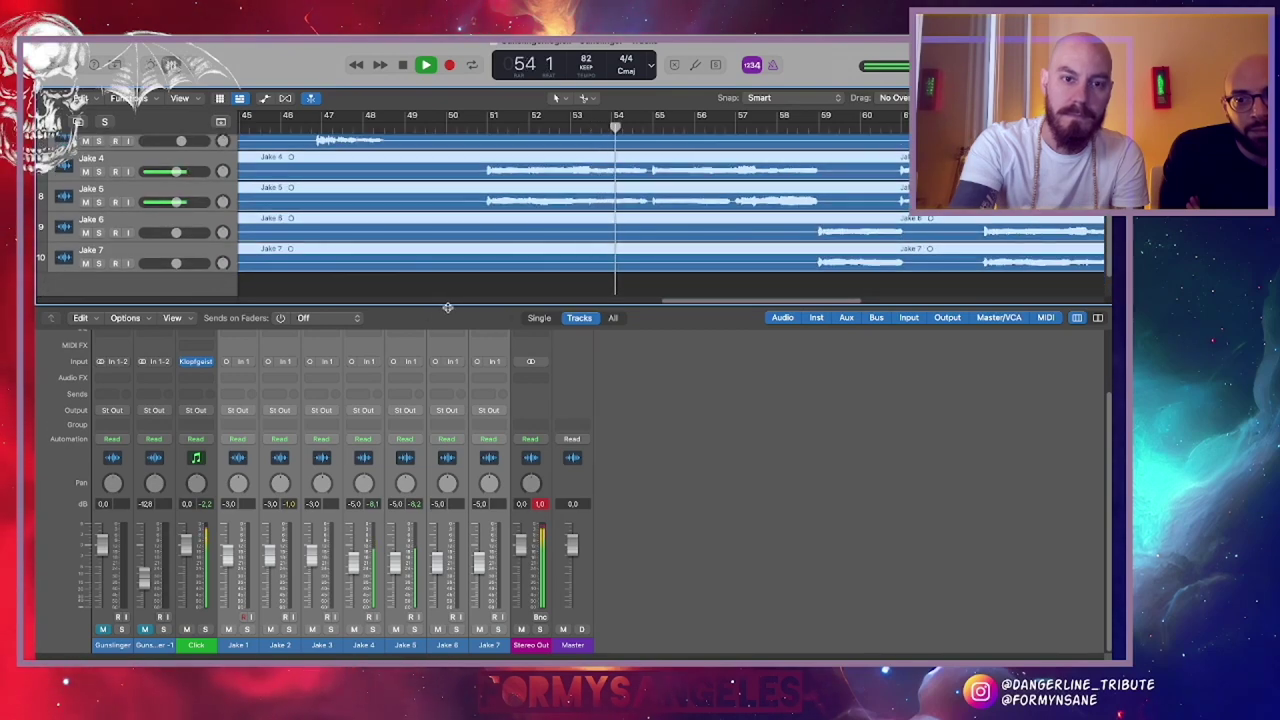
Shorten the mixer, unmute the Gunslinger -1 track and raise its volume to -5.0 dB
left_click_drag(449, 305, 448, 386)
scroll(400, 330, "up", 5)
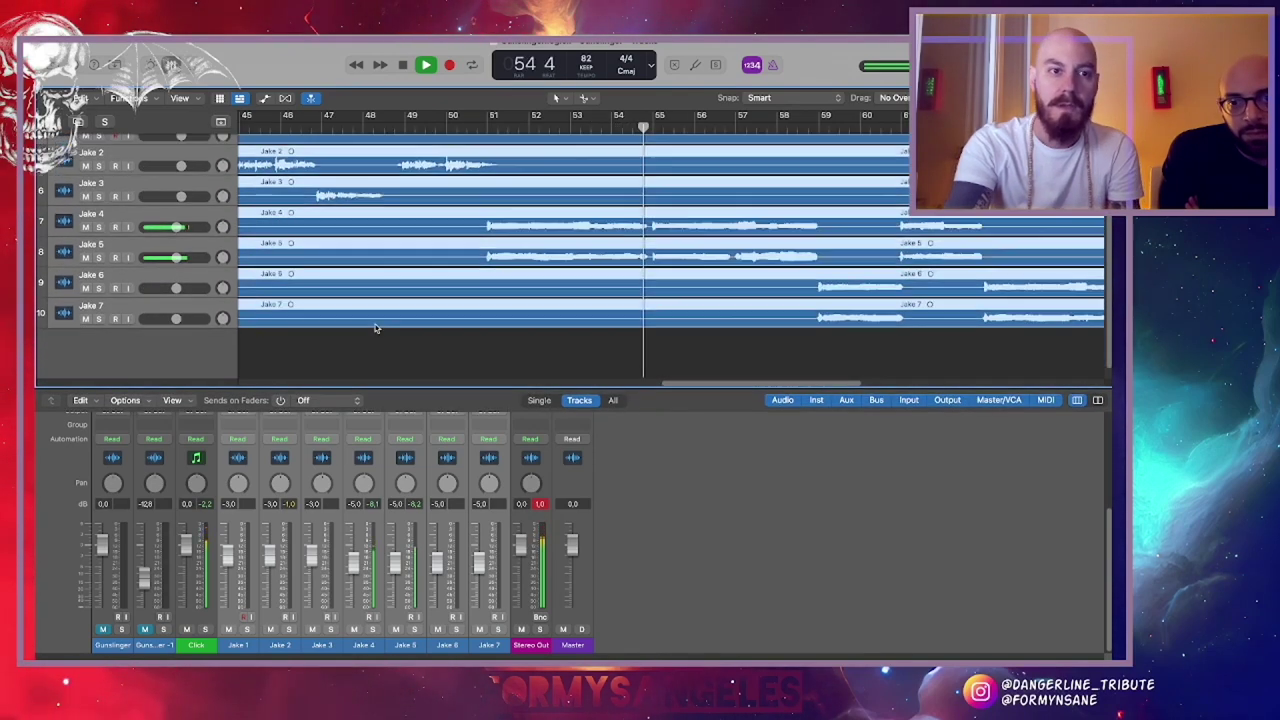
scroll(376, 328, "up", 3)
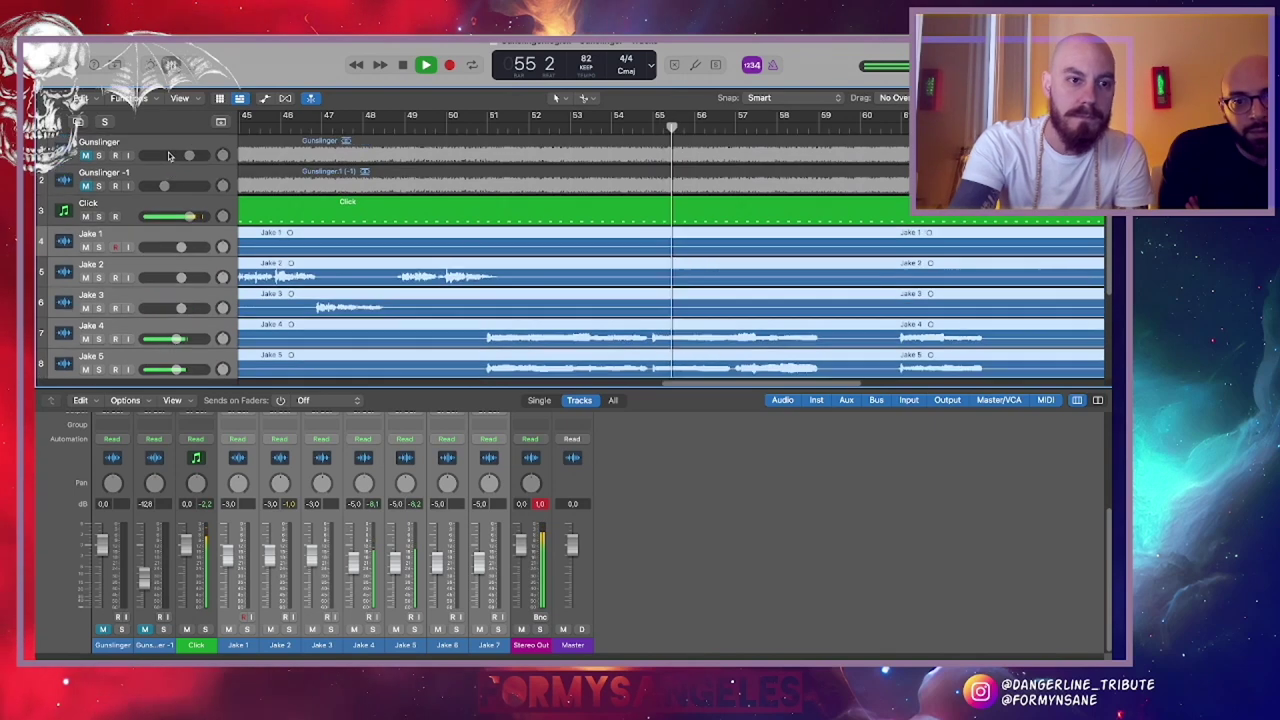
left_click(86, 185)
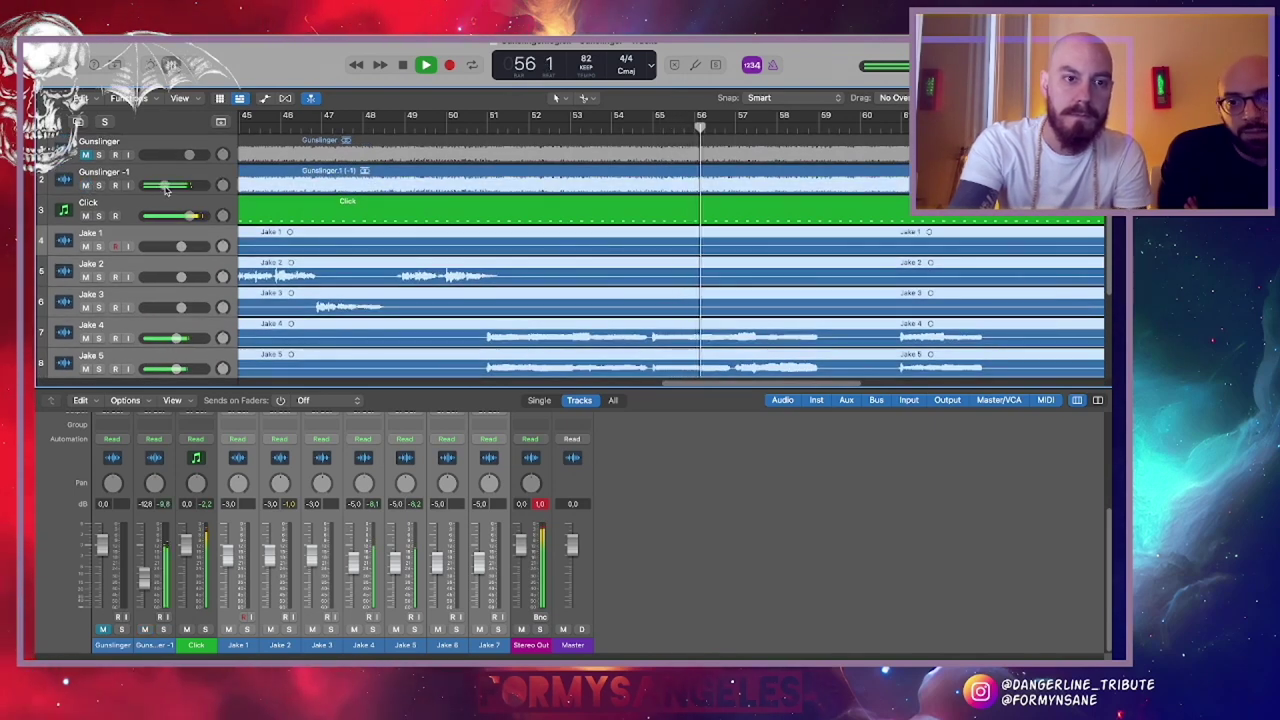
mouse_move(168, 186)
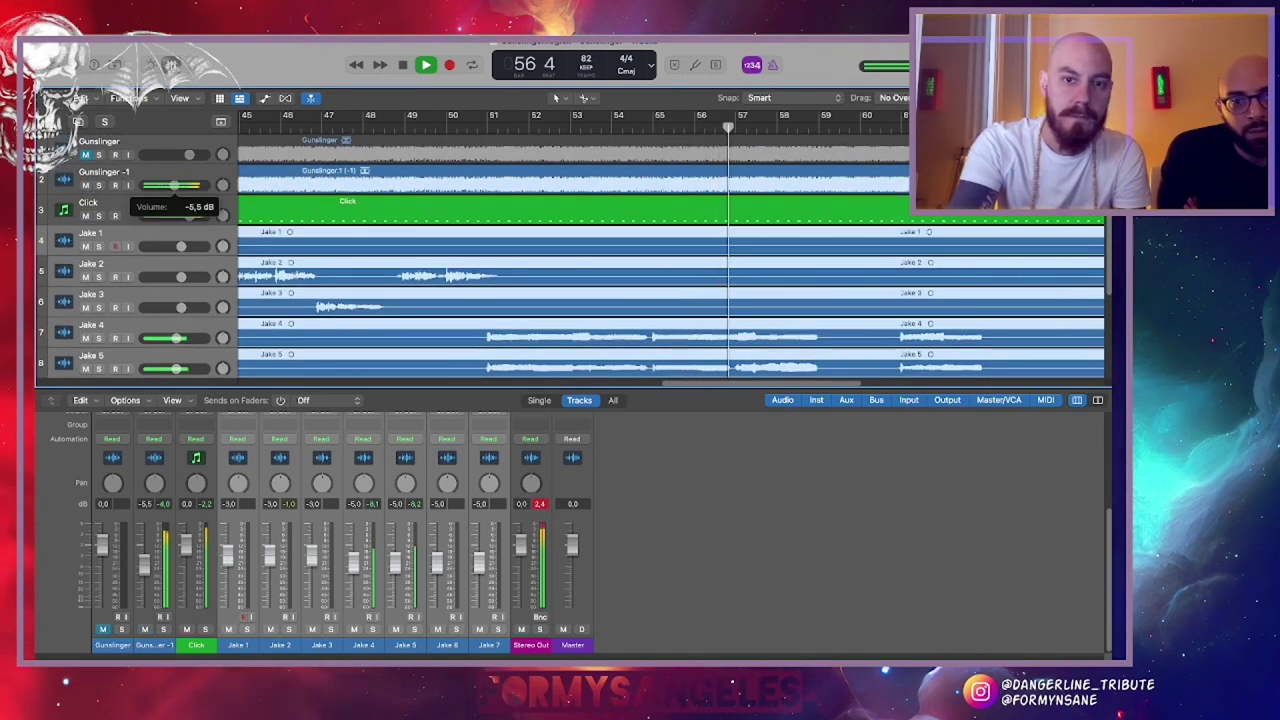
Listen to the Jake 4 to Jake 7 vocals against Gunslinger -1 from bar 57 to about bar 64, and close the mixer
scroll(430, 300, "down", 3)
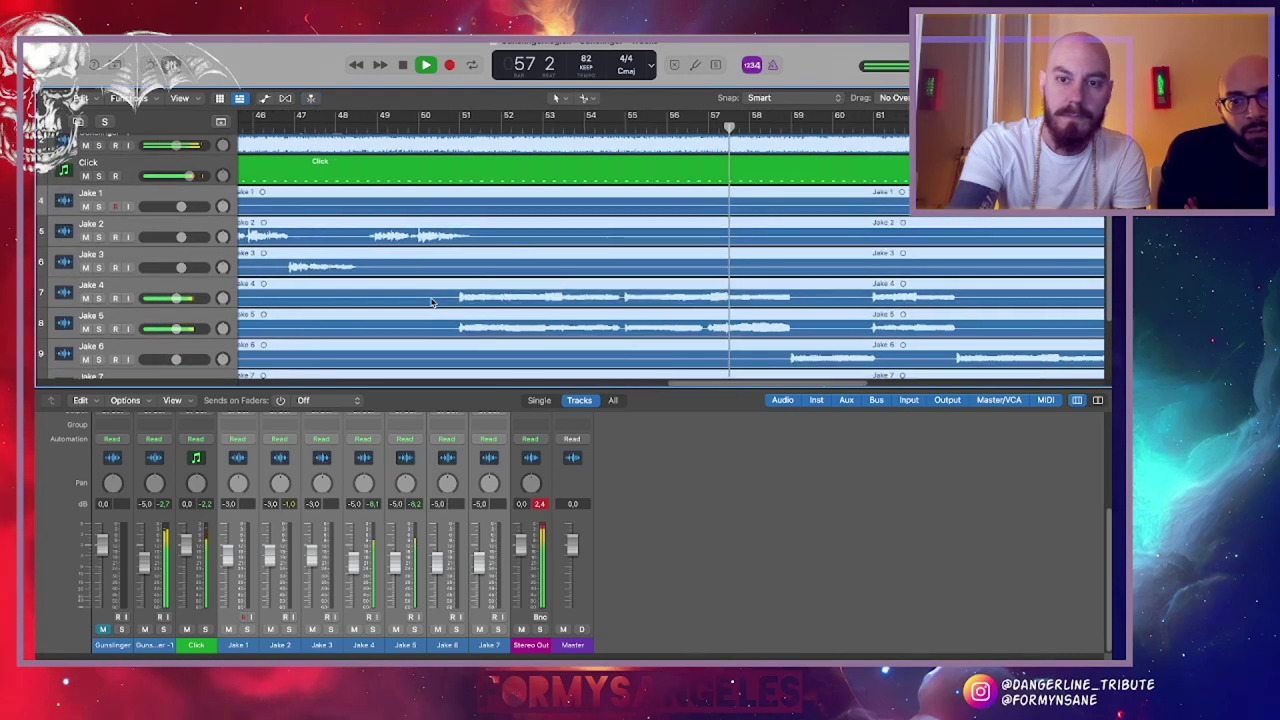
scroll(432, 302, "right", 5)
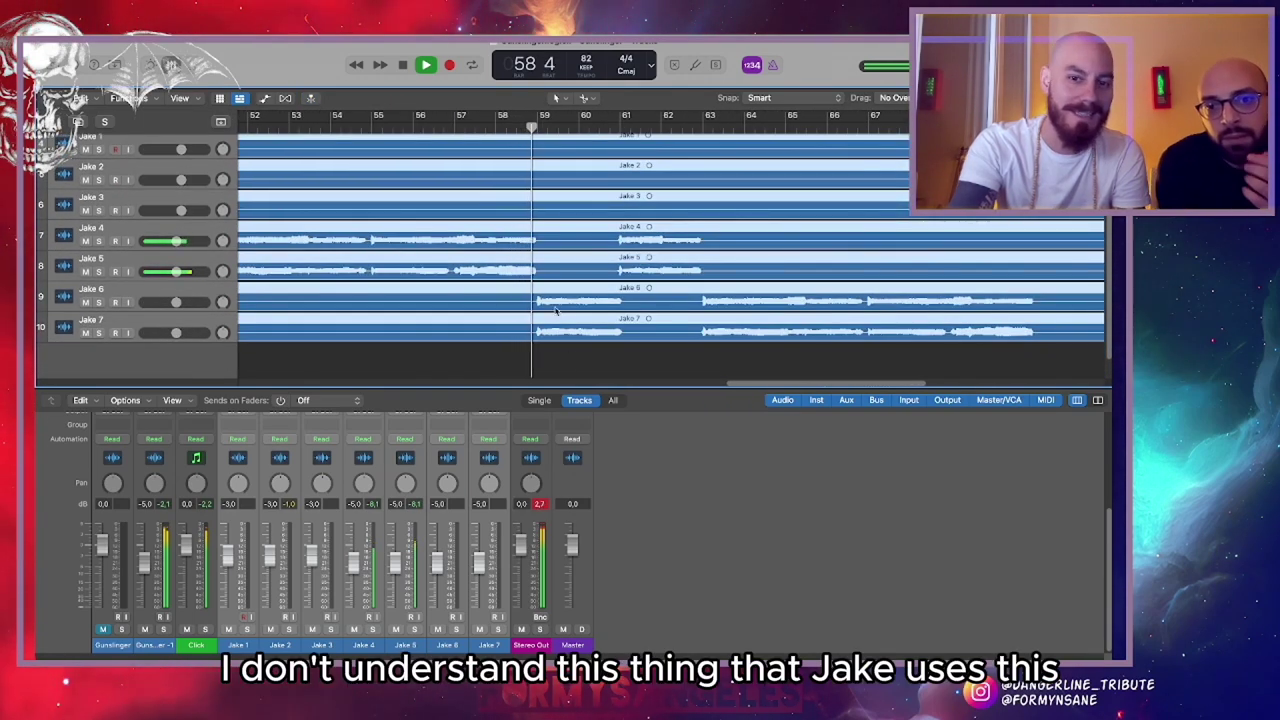
scroll(604, 361, "right", 1)
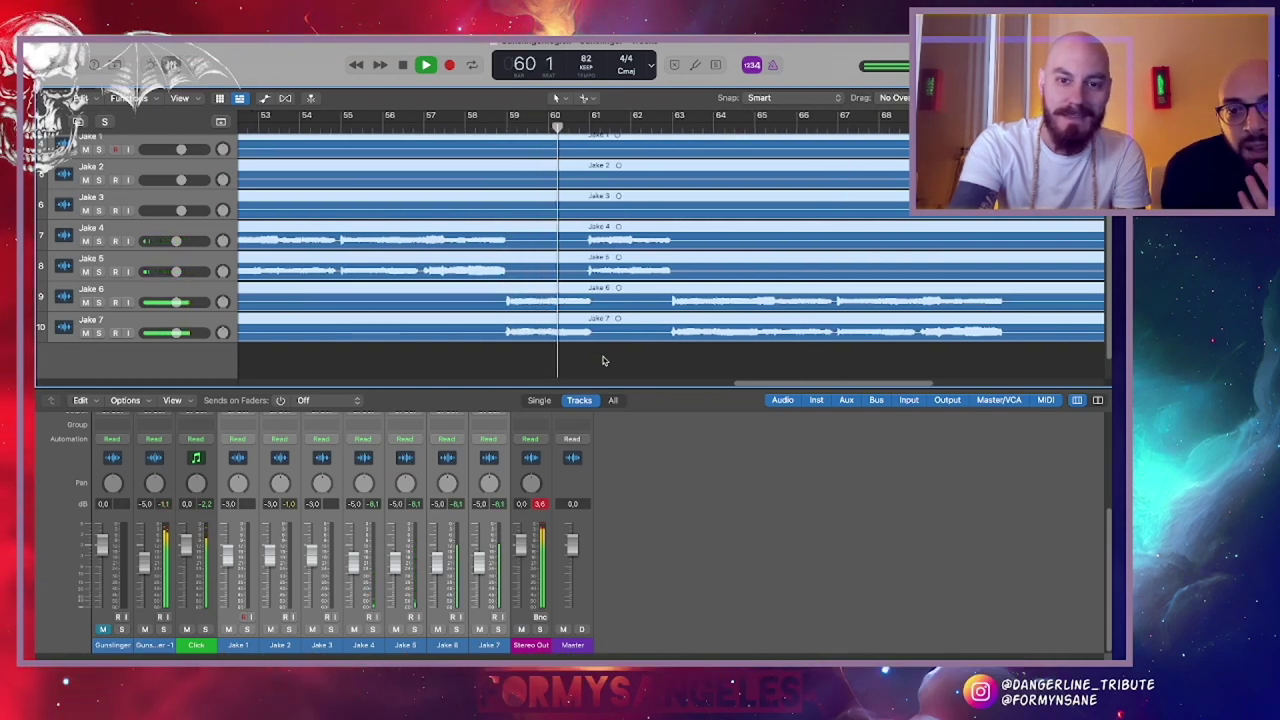
scroll(604, 361, "right", 2)
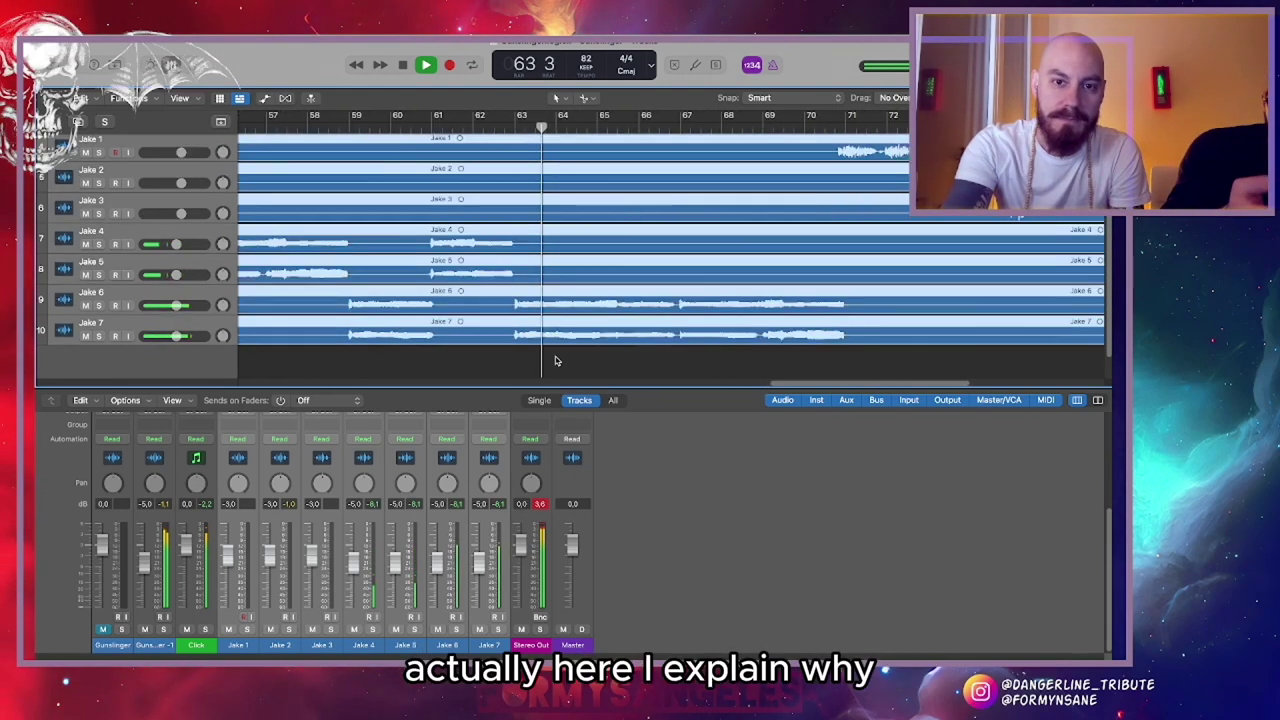
scroll(560, 364, "up", 1)
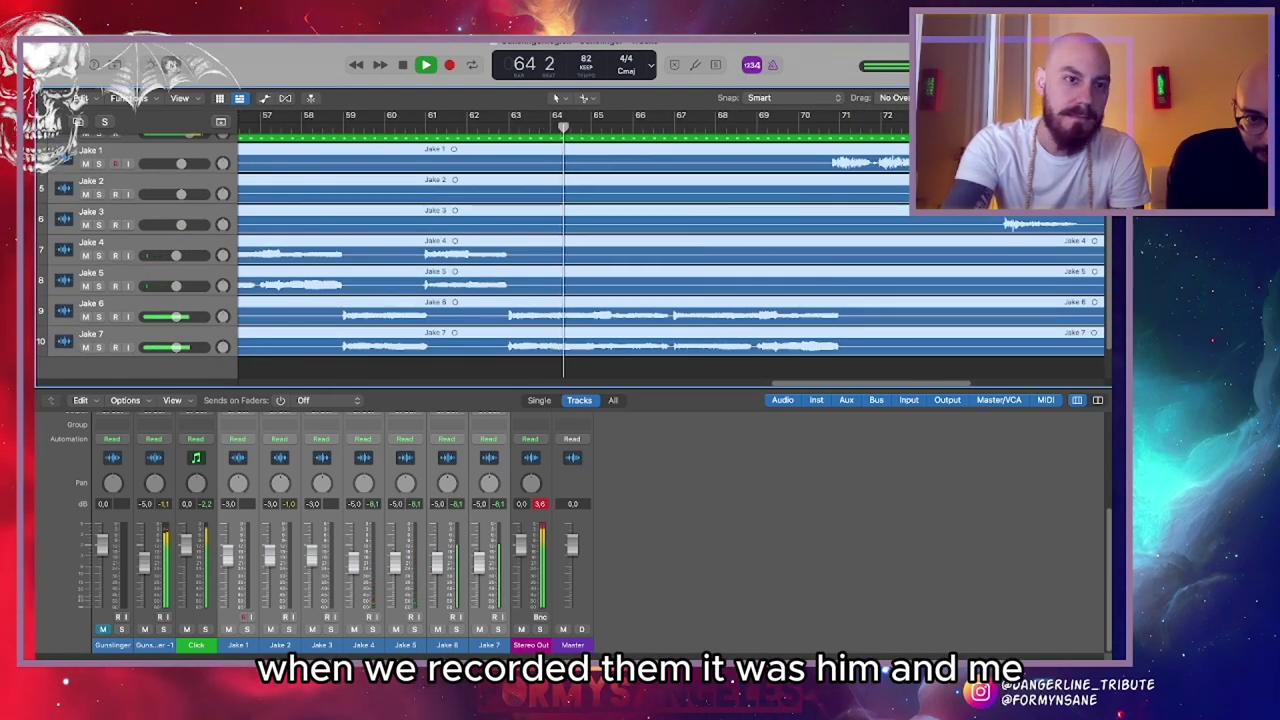
key("x")
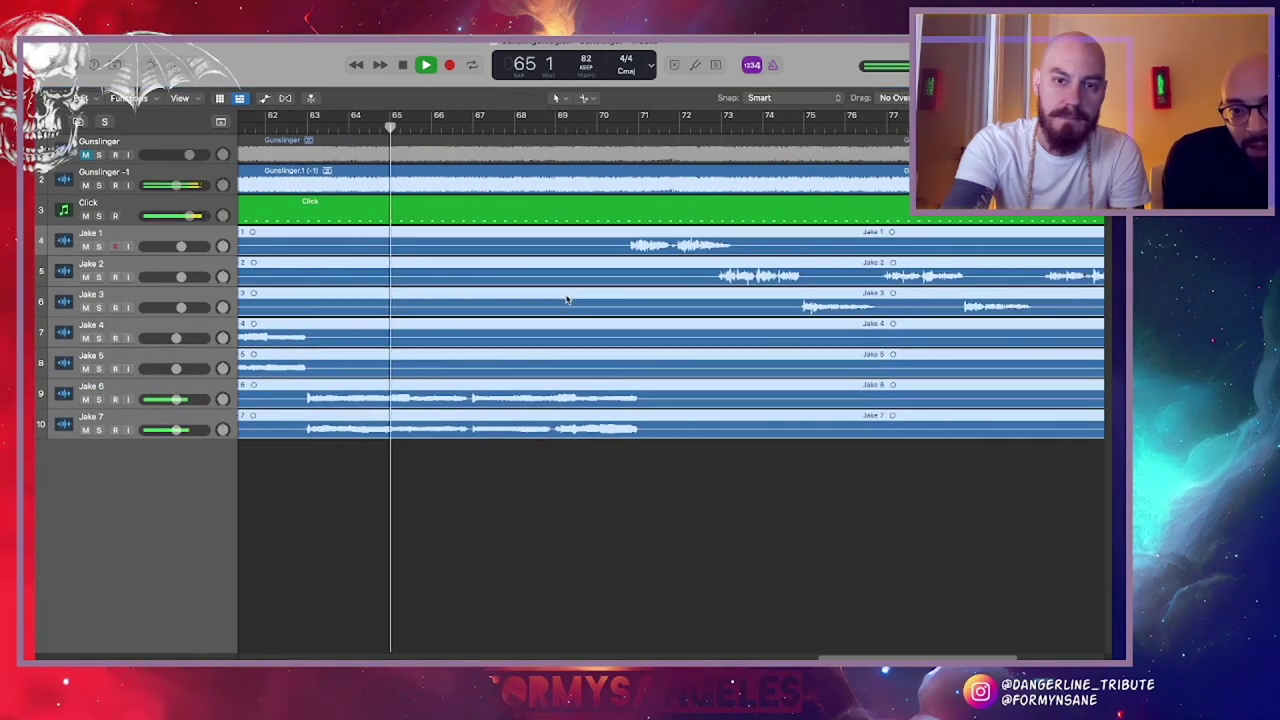
Lower the Gunslinger -1 track volume slightly and listen to the Jake 1 to Jake 3 vocals up to about bar 79
left_click_drag(177, 187, 167, 187)
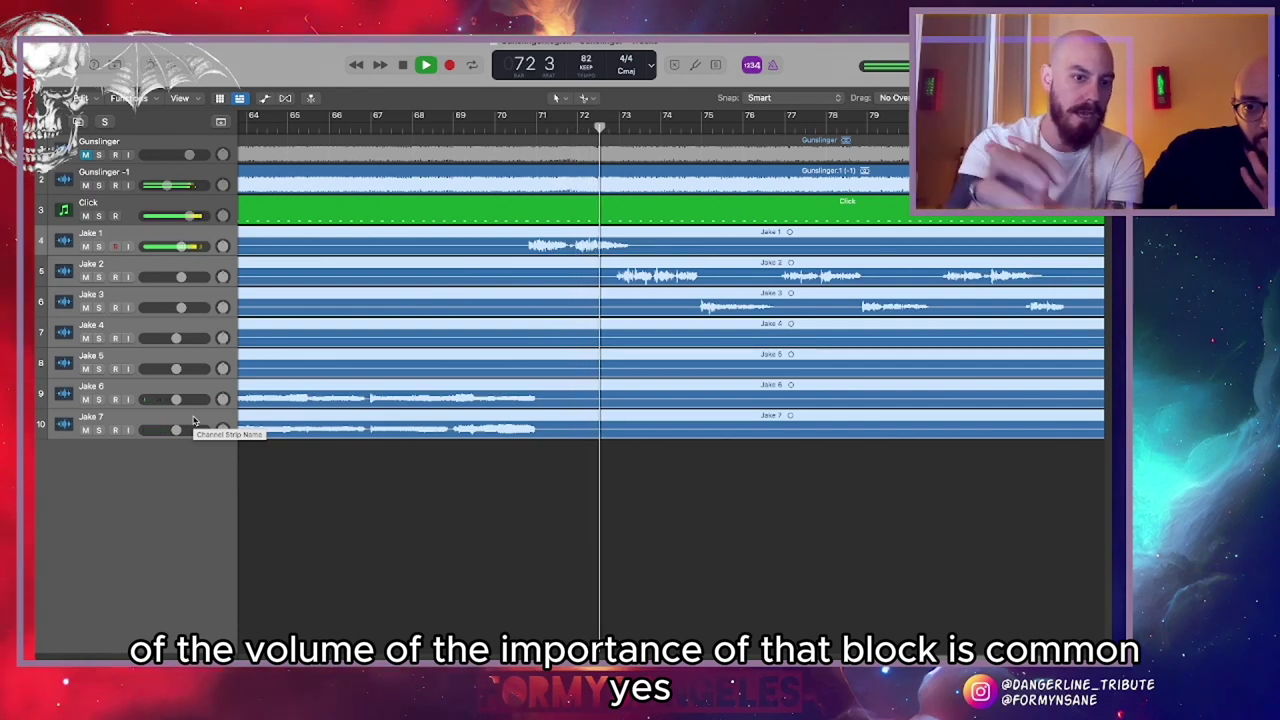
scroll(193, 420, "right", 2)
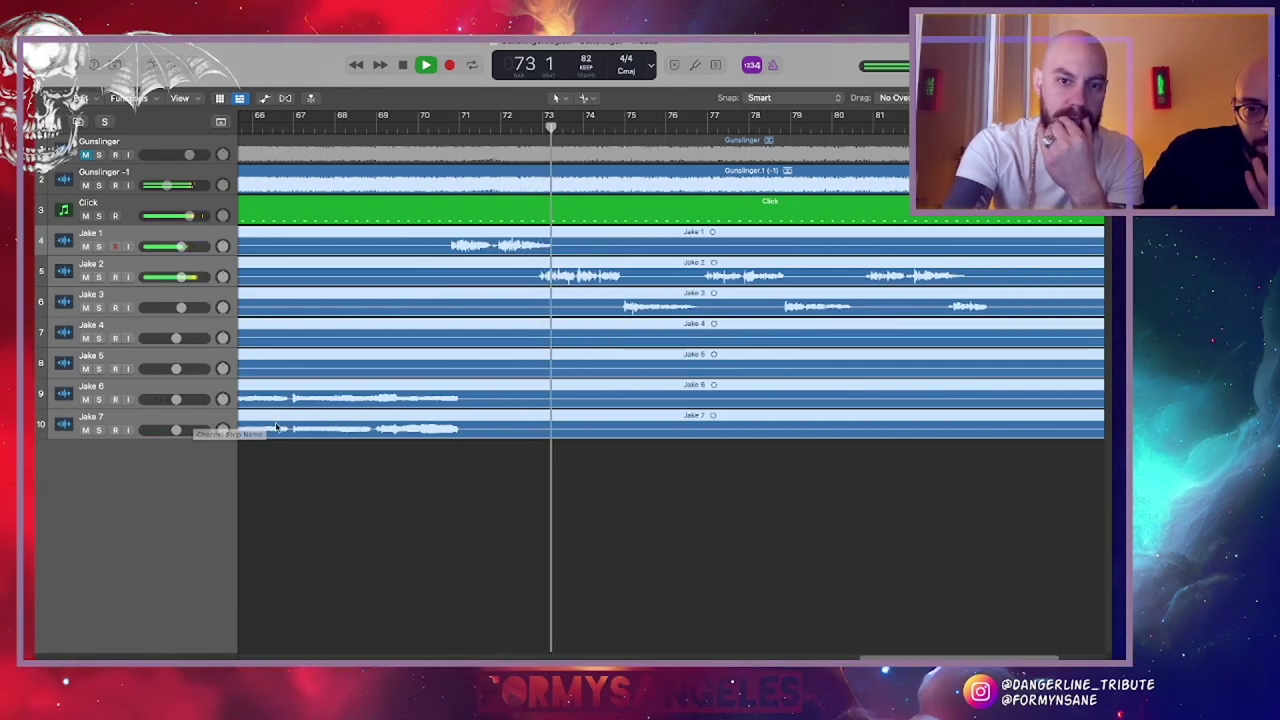
scroll(330, 410, "right", 2)
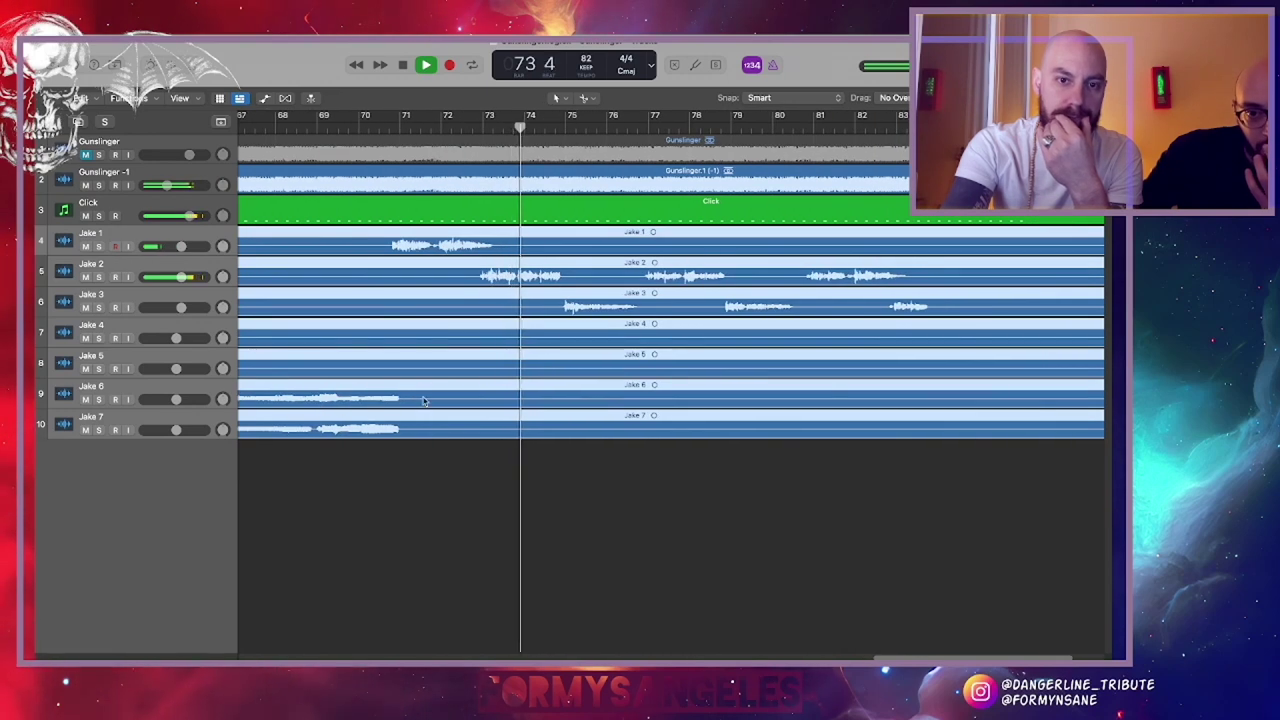
scroll(483, 380, "right", 2)
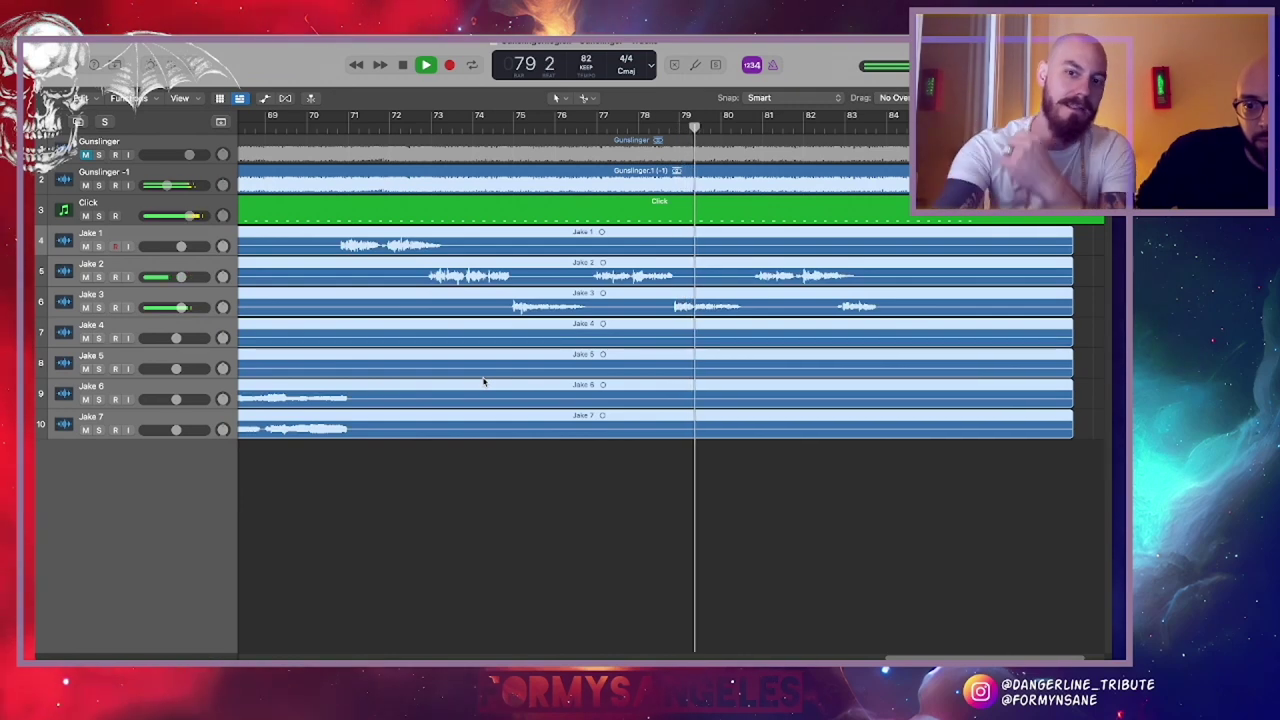
Shorten the end of the Click region to line up with the end of the Jake regions
scroll(484, 382, "right", 3)
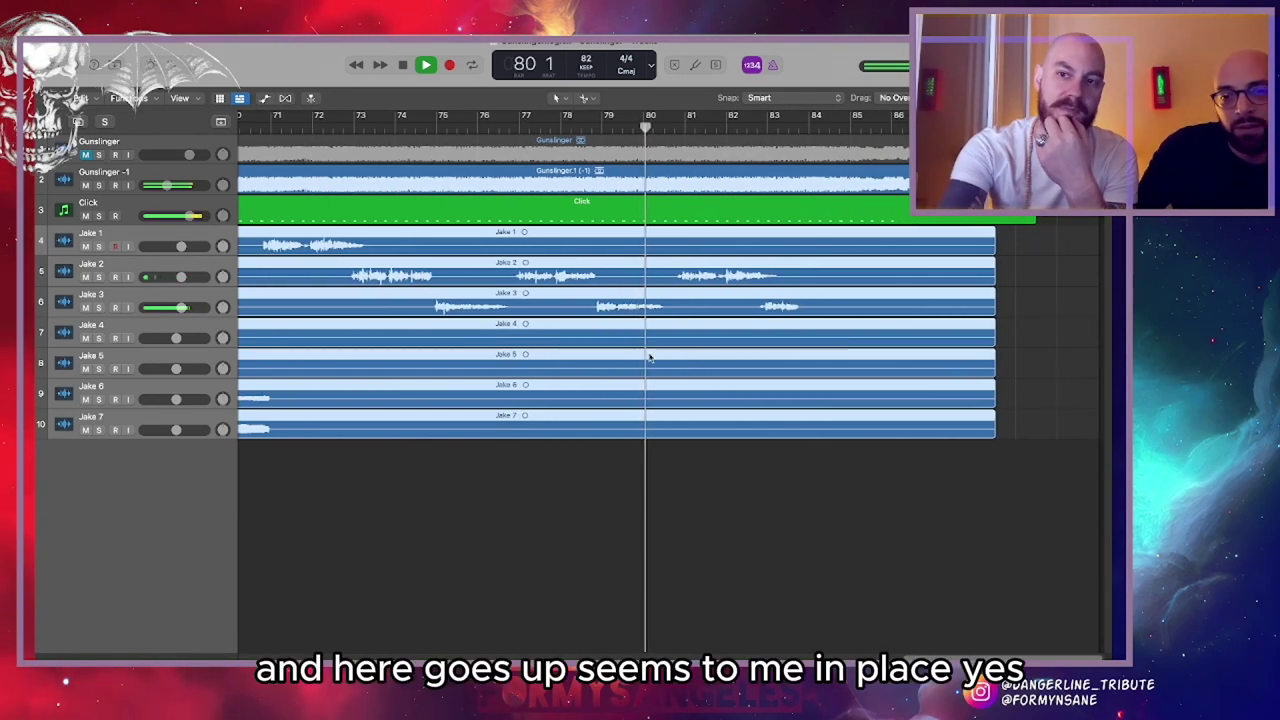
left_click_drag(1034, 218, 995, 220)
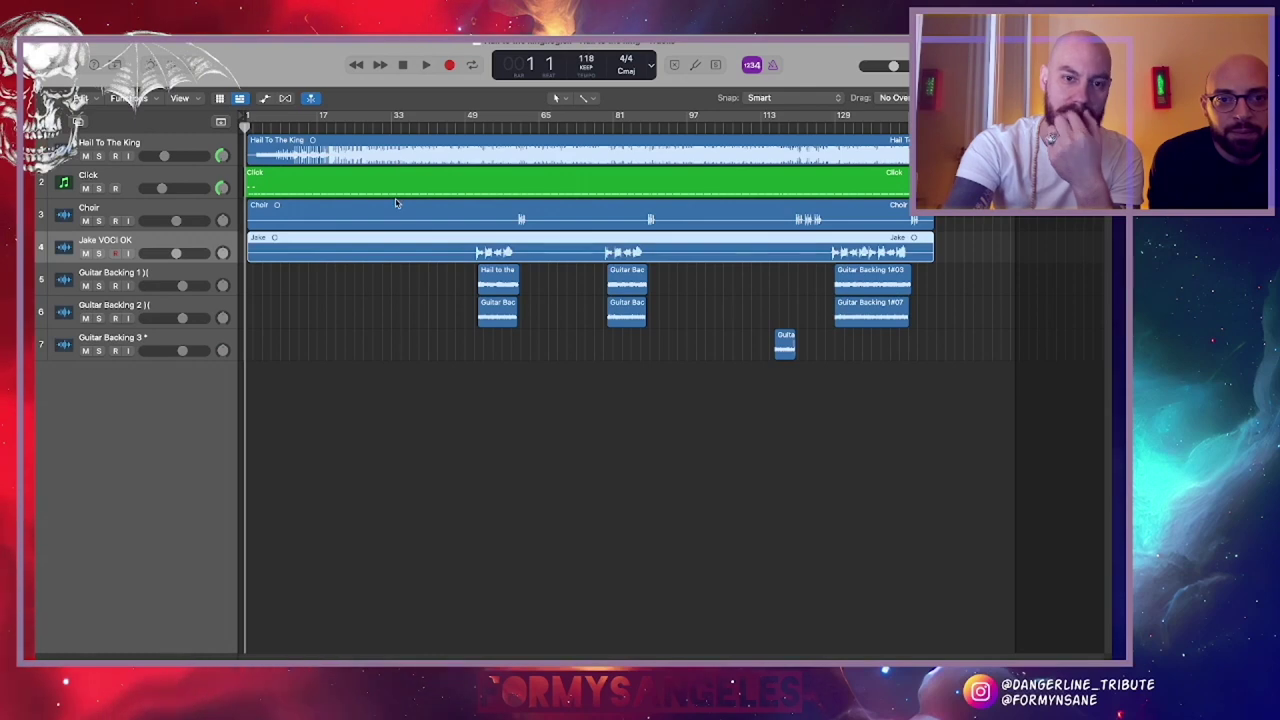
Examine the start of the Hail To The King project up close and play its opening to about bar 2
scroll(396, 203, "up", 5)
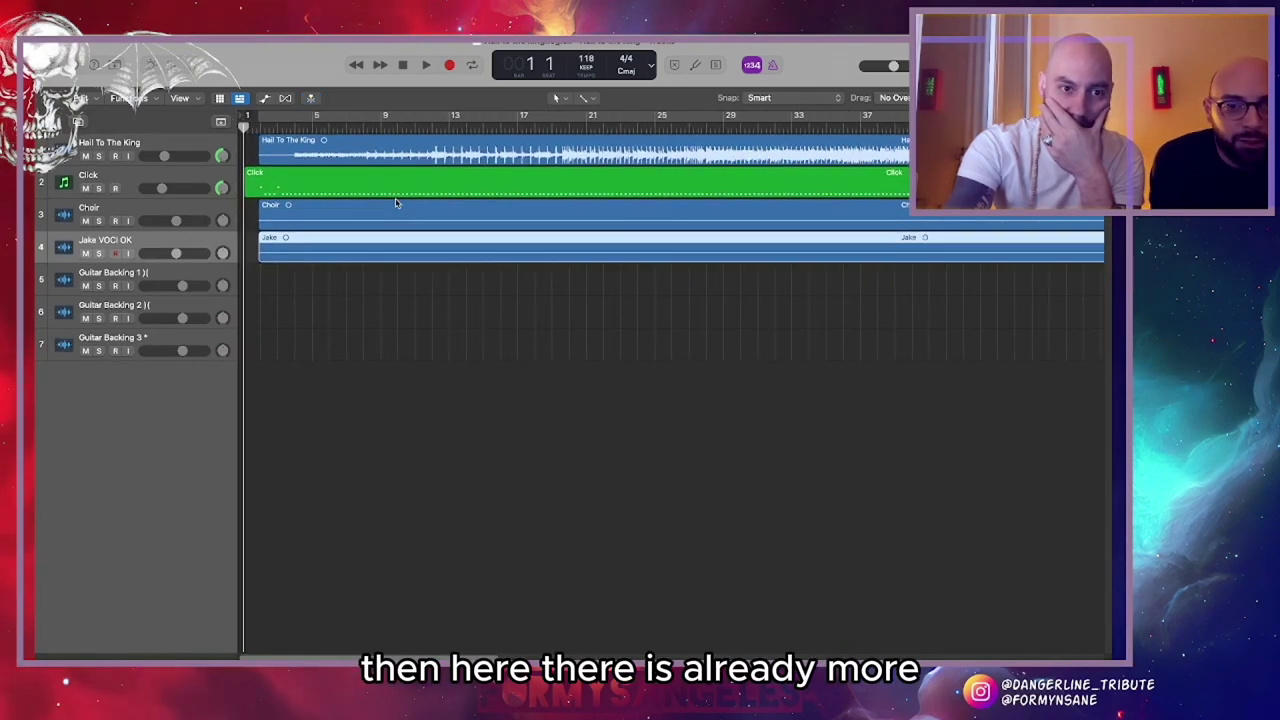
scroll(396, 203, "up", 3)
key("space")
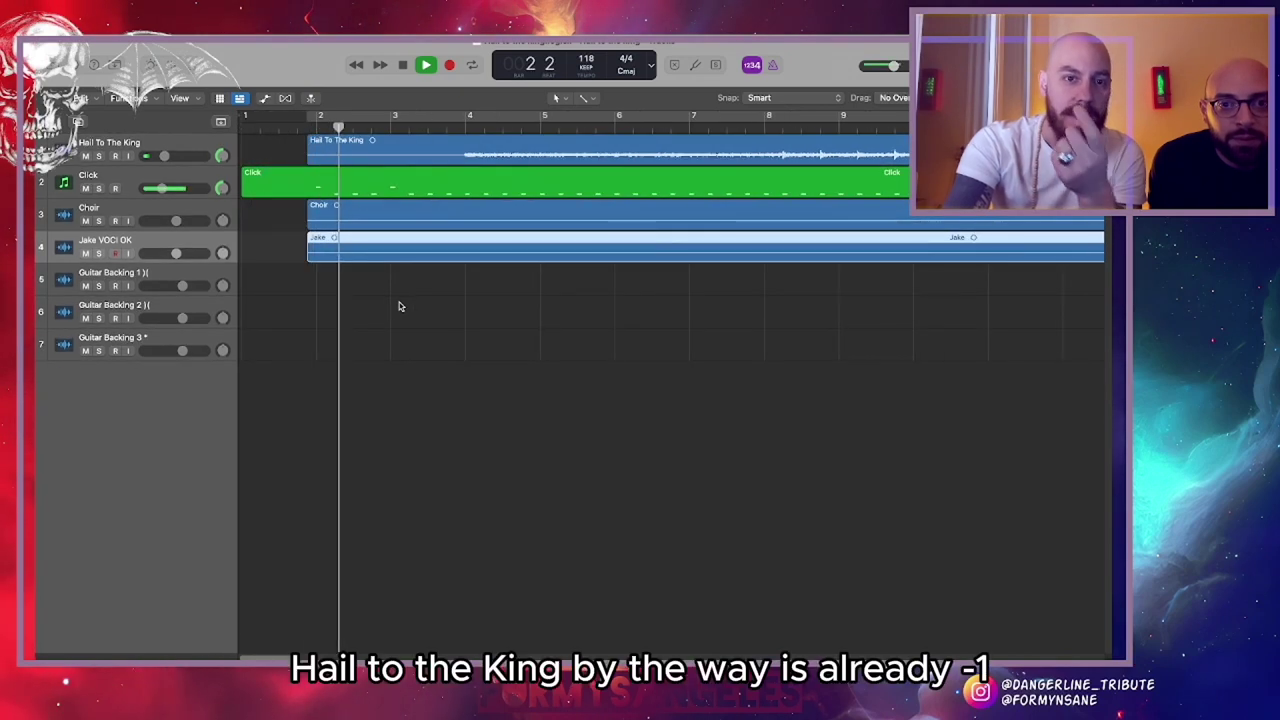
key("space")
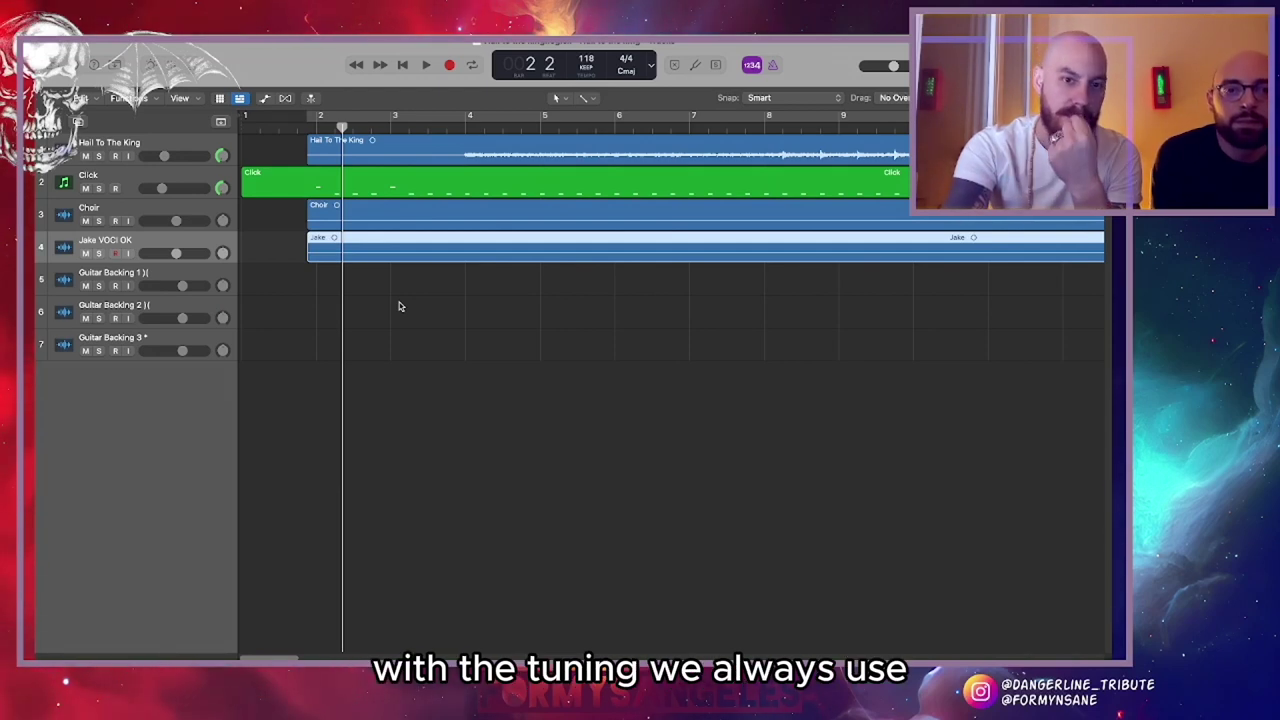
Resume the intro, raise the Hail To The King and Click track volumes, and centre the pan of both tracks
key("space")
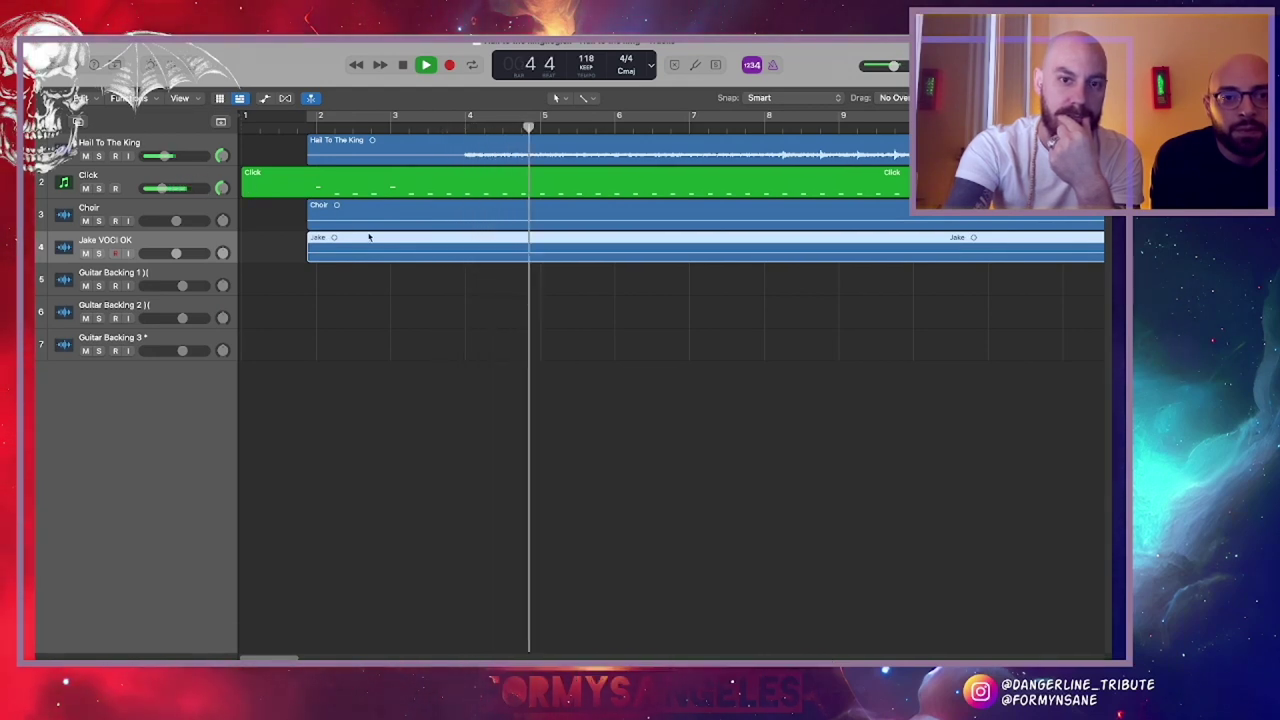
left_click_drag(164, 156, 182, 188)
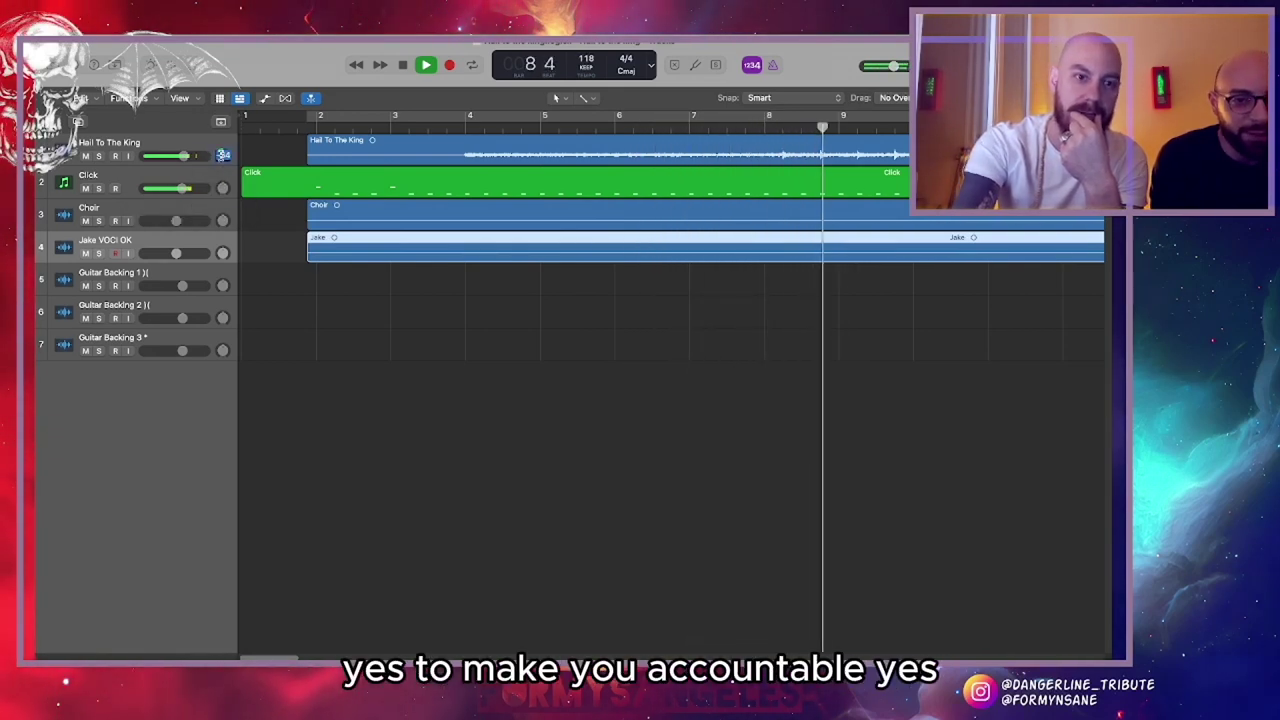
left_click_drag(185, 188, 191, 156)
Look through the arrangement for the first Jake vocals and guitar backings, and continue playback from about bar 49
key("super+Left")
key("super+Left")
key("super+Left")
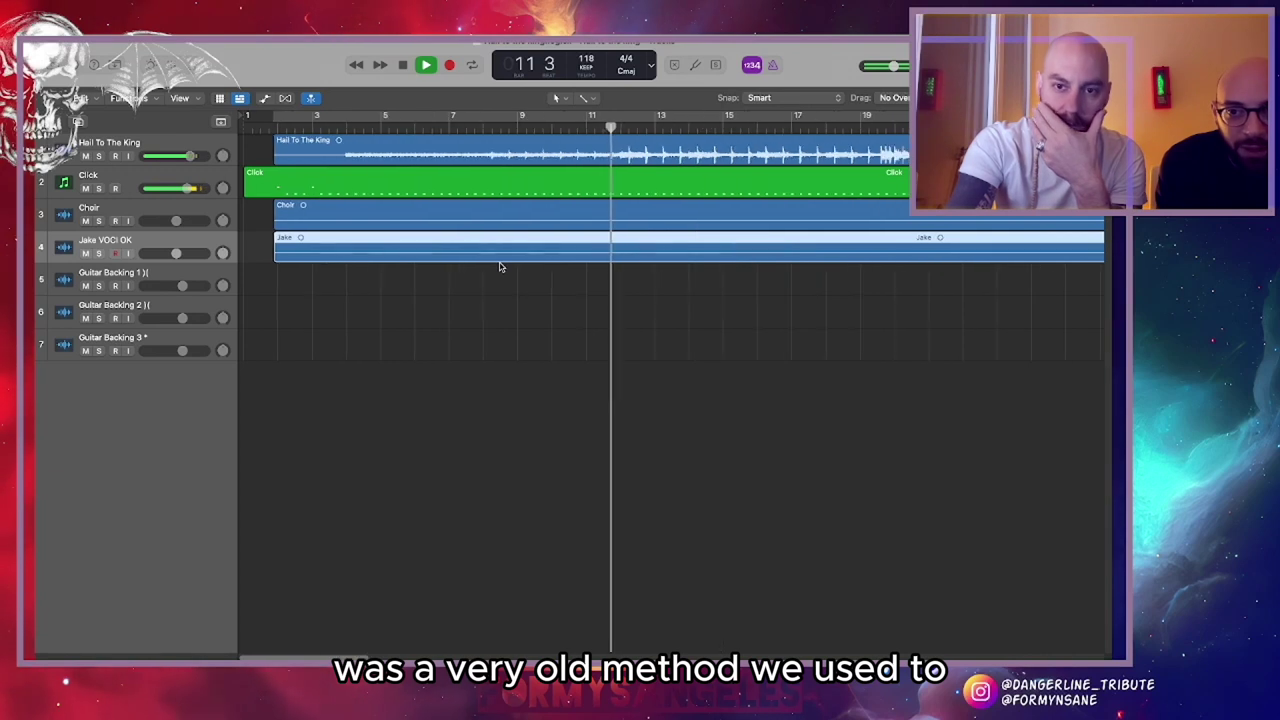
scroll(500, 268, "right", 6)
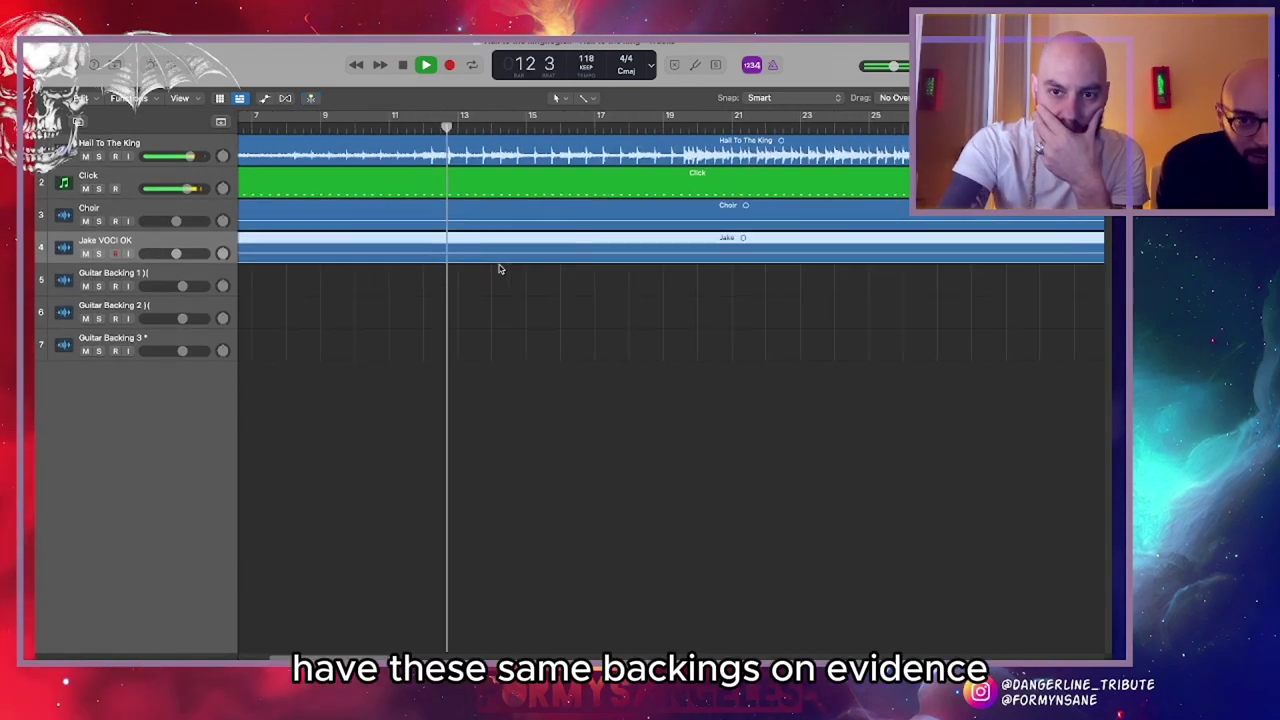
scroll(500, 268, "right", 7)
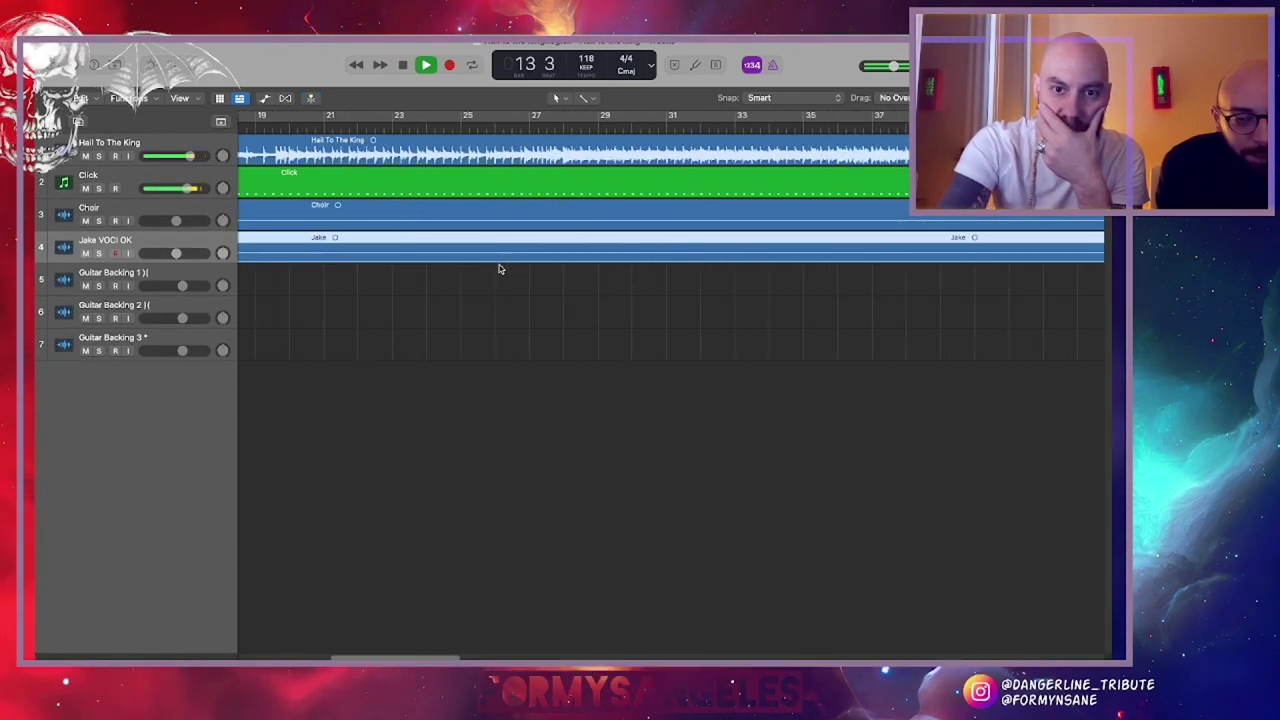
scroll(500, 268, "right", 5)
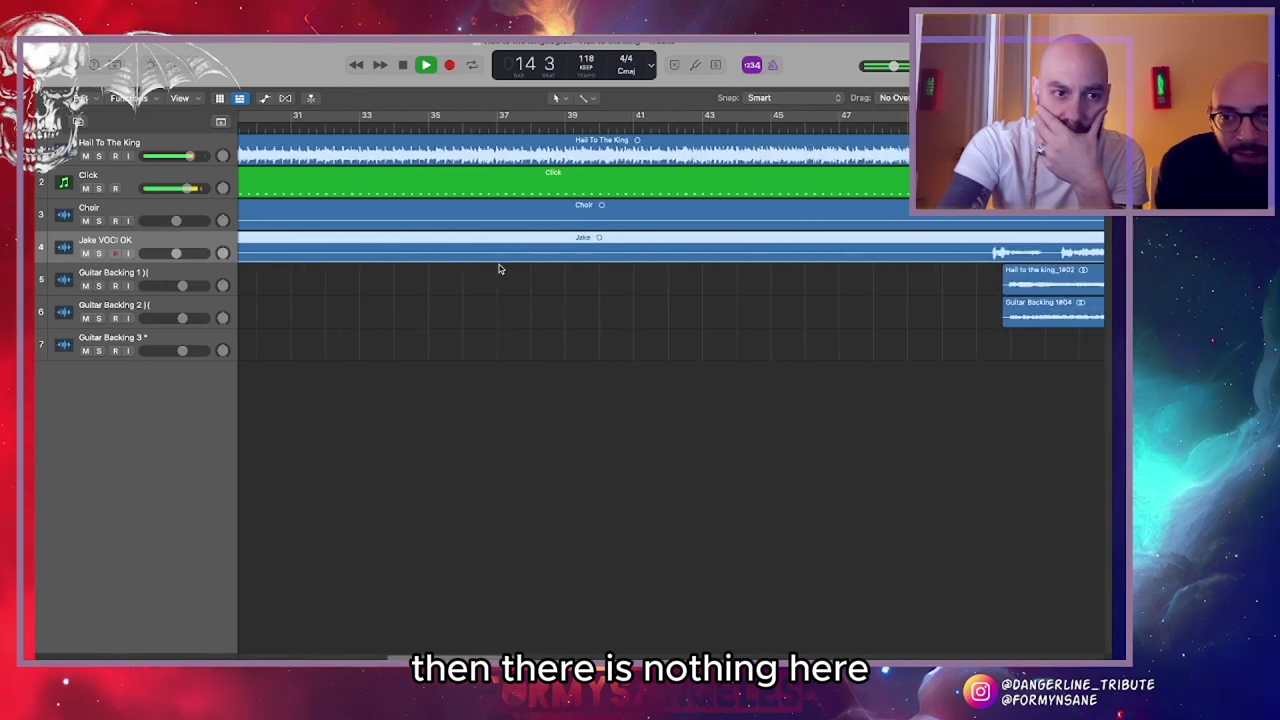
scroll(490, 268, "right", 5)
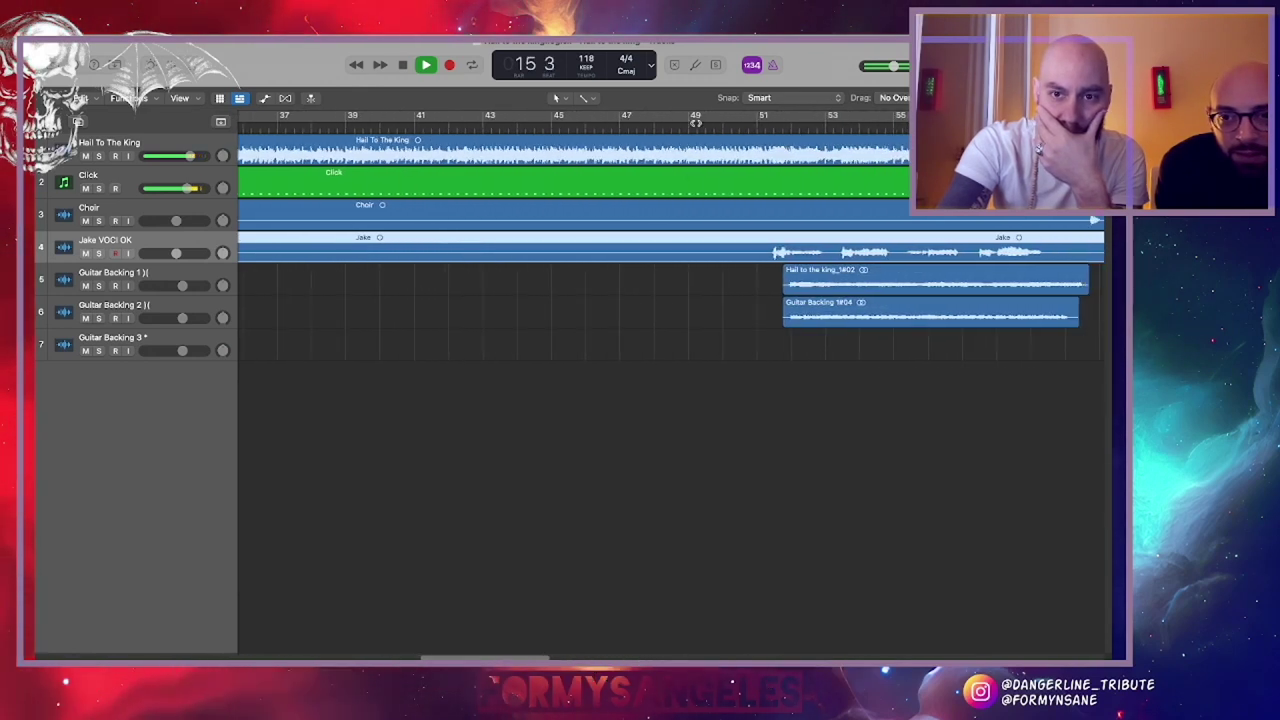
scroll(591, 331, "right", 3)
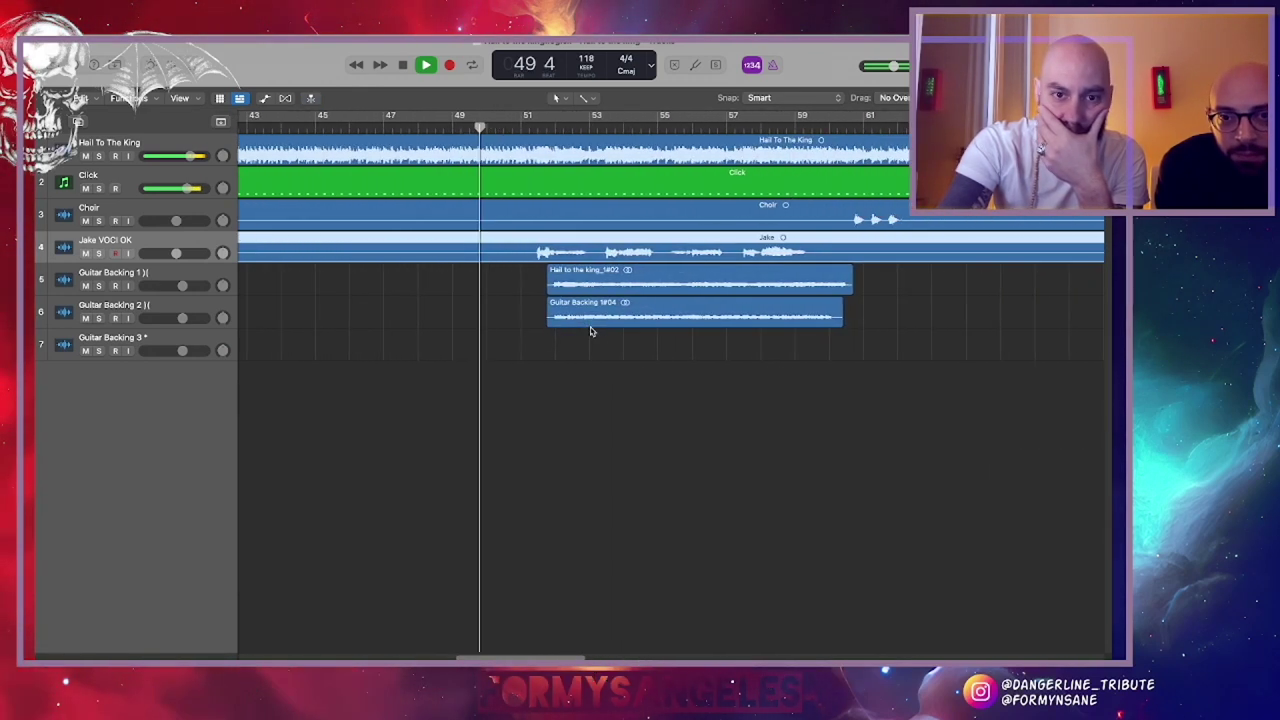
Solo the Jake VOCI OK track briefly from about bar 51, bring back the full mix and stop playback
scroll(544, 293, "up", 5)
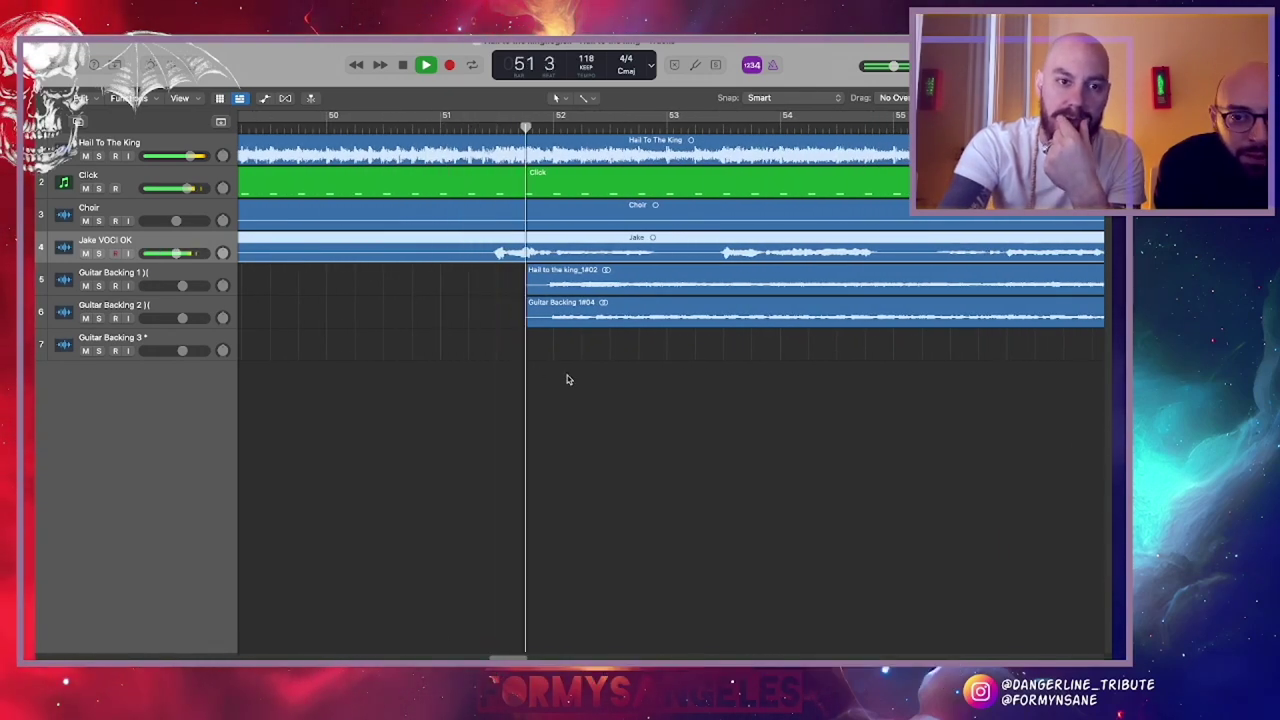
left_click(99, 253)
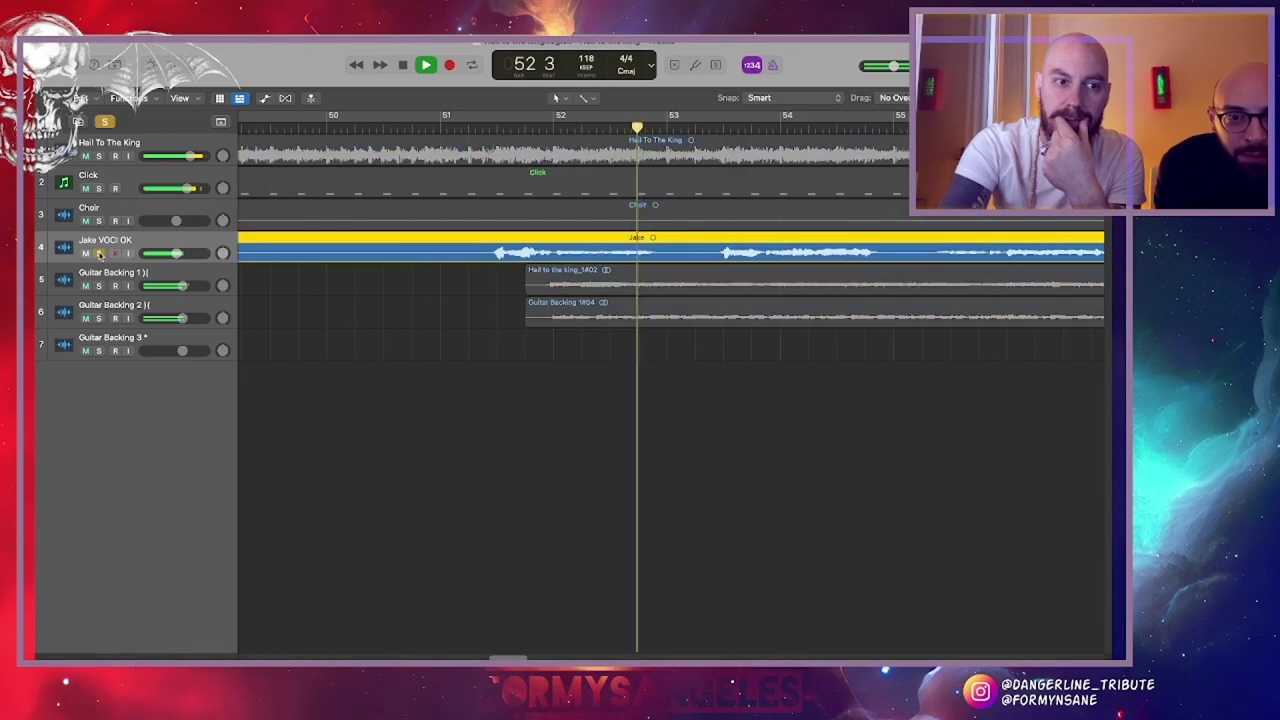
left_click(99, 253)
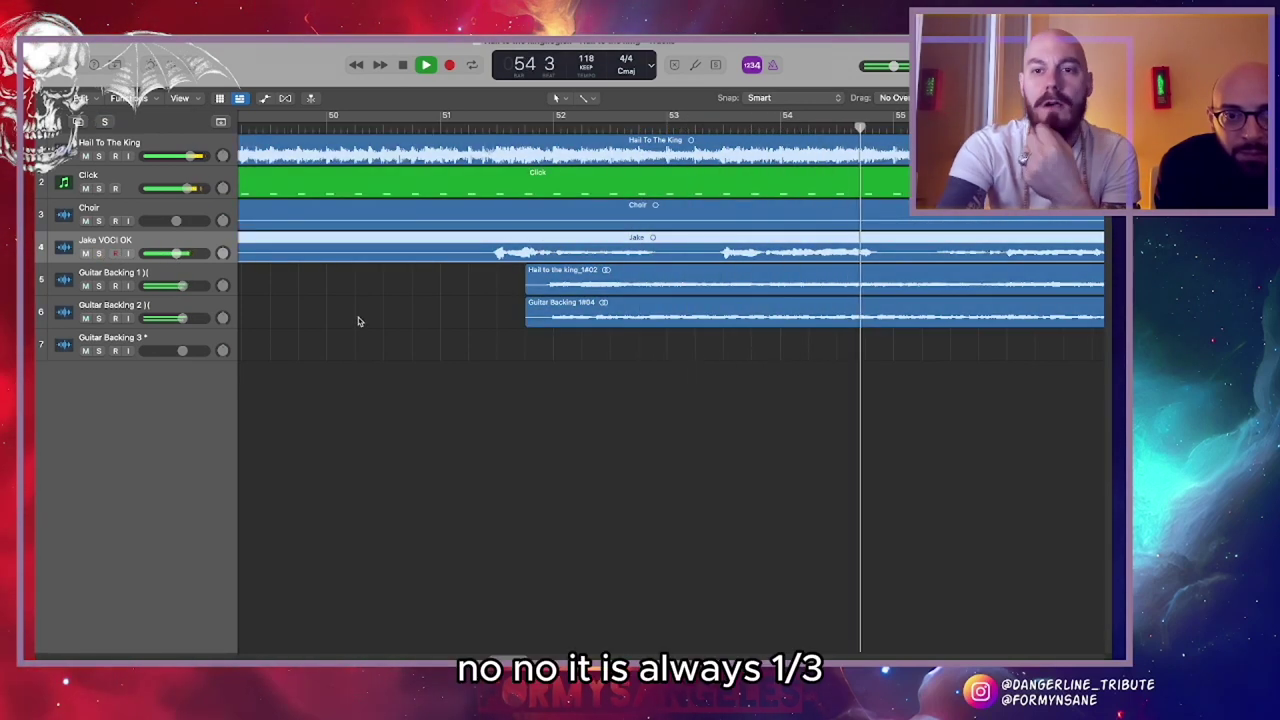
key("space")
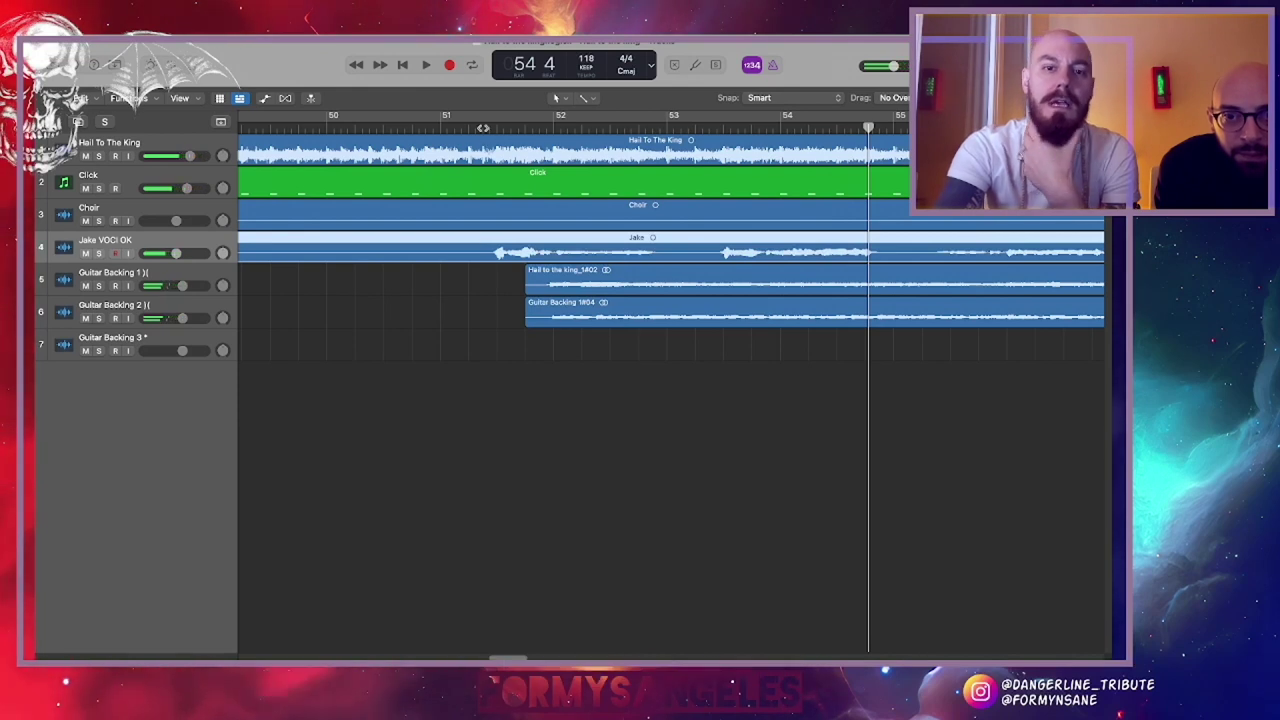
Replay the first Jake refrain against the song and guitar backings from bar 50 to about bar 52
left_click(483, 128)
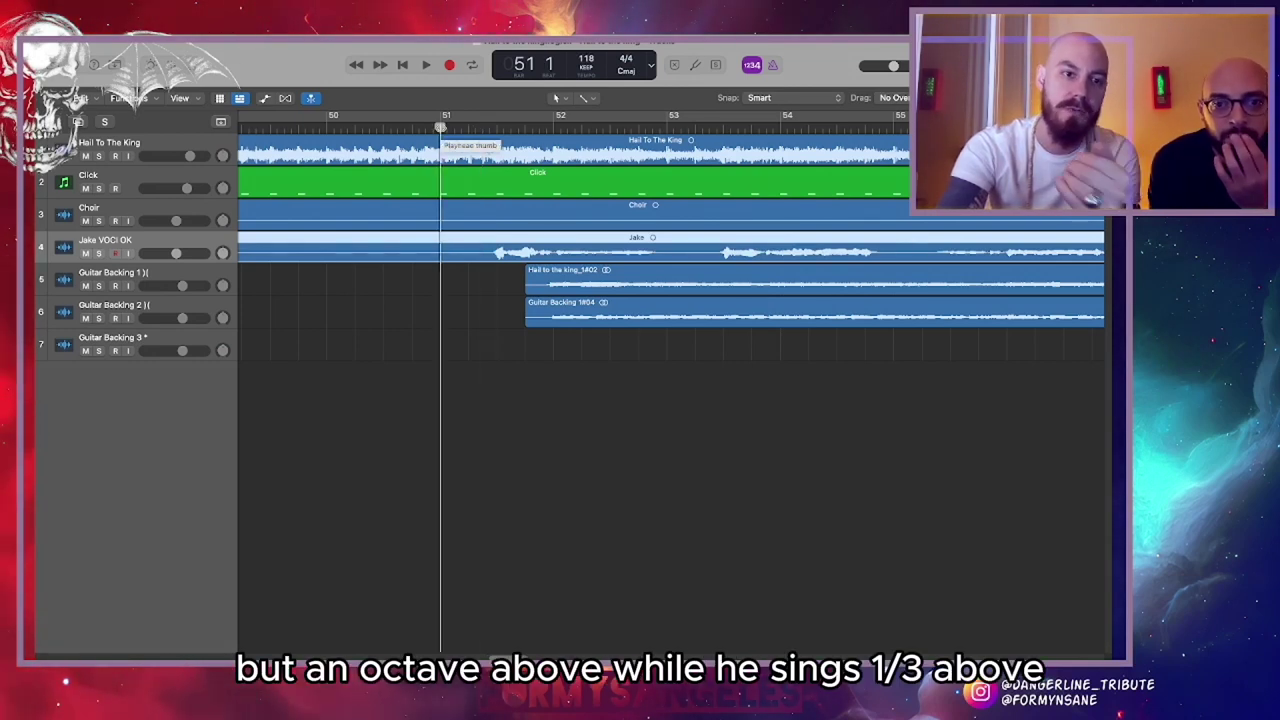
key("super+Left")
key("super+Left")
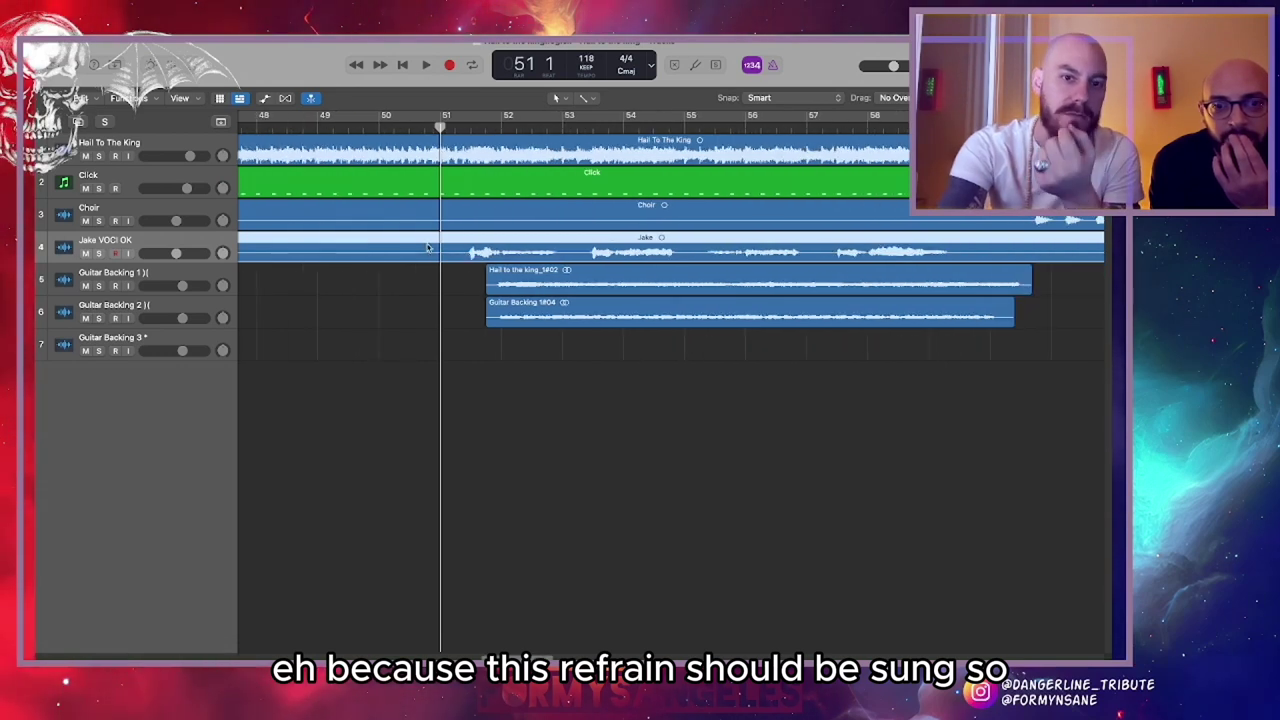
double_click(376, 126)
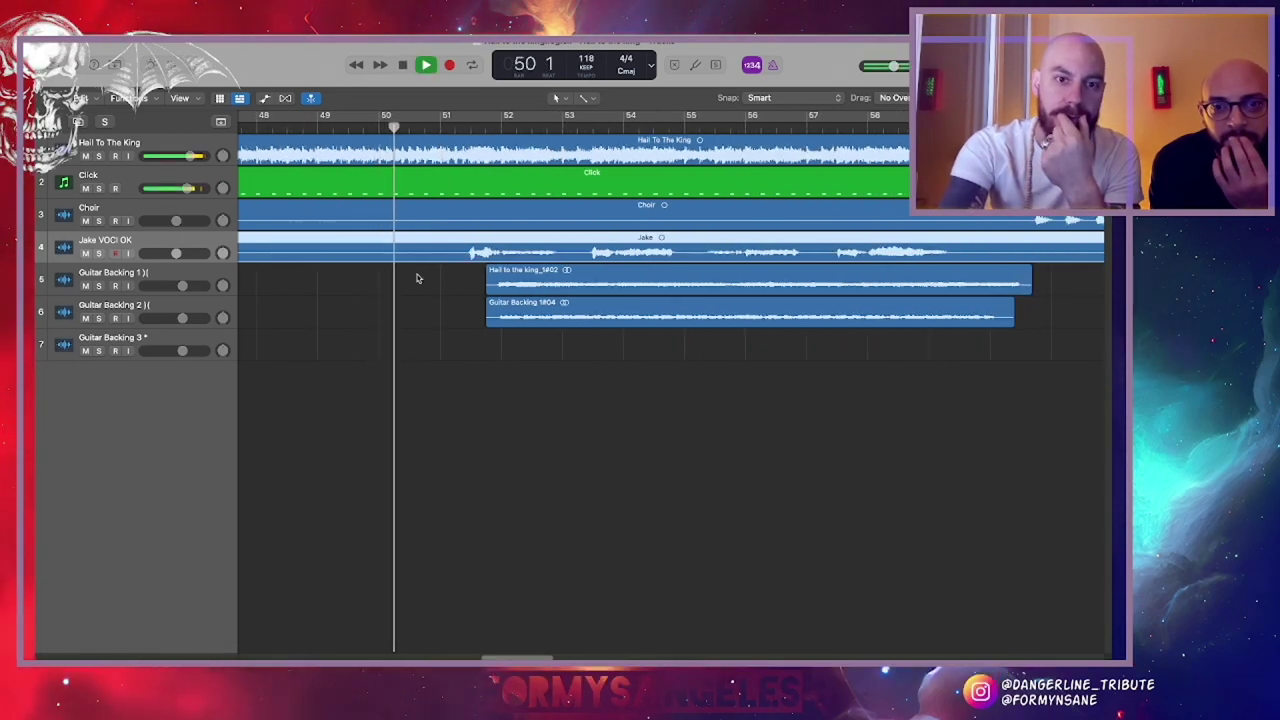
key("space")
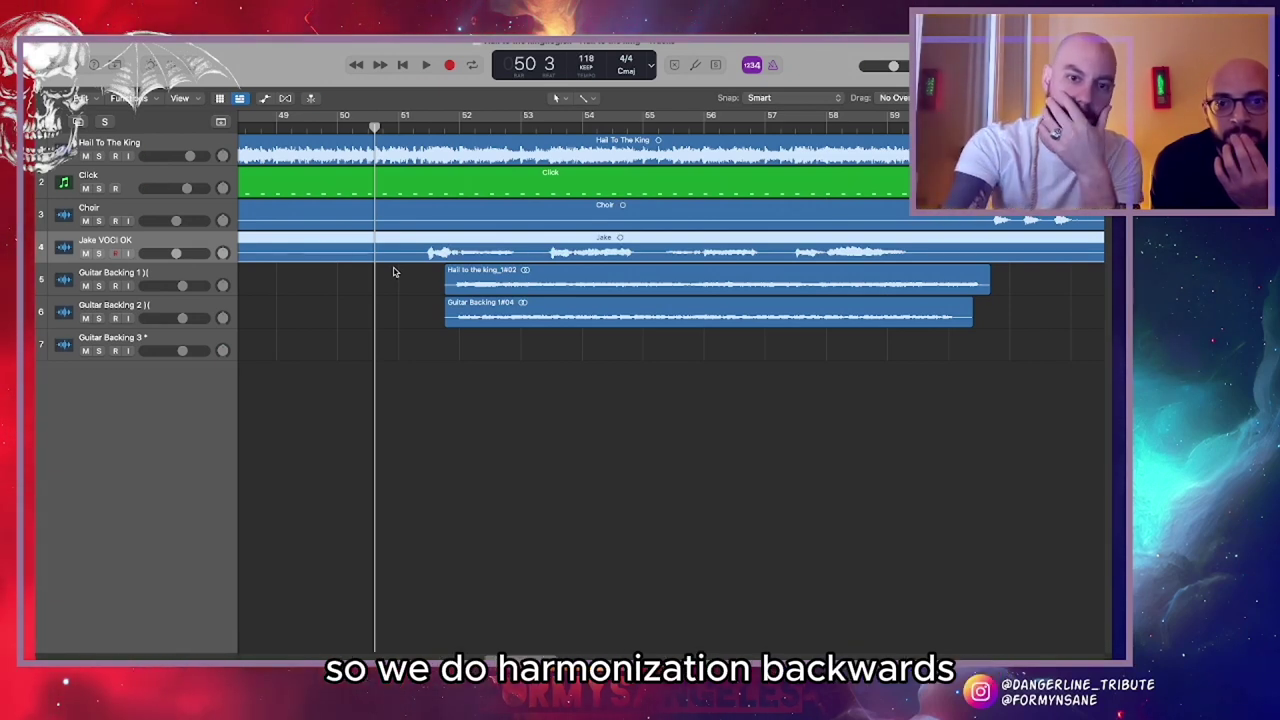
key("space")
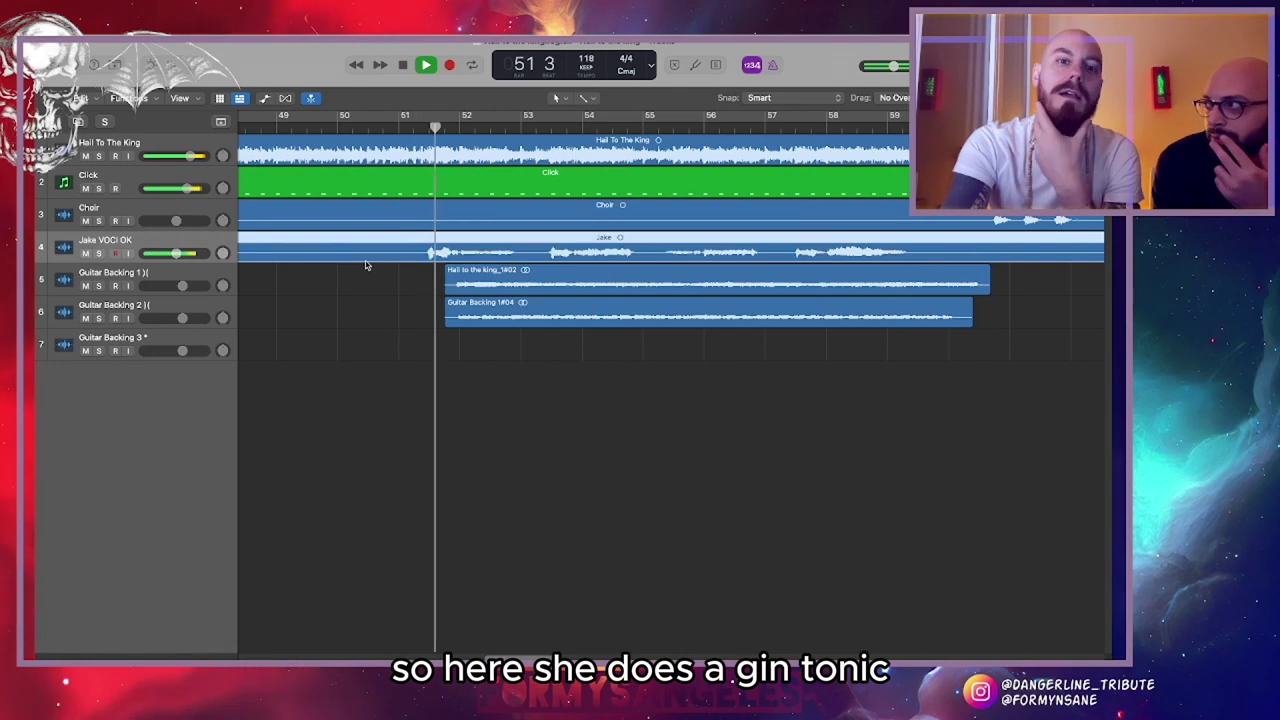
key("space")
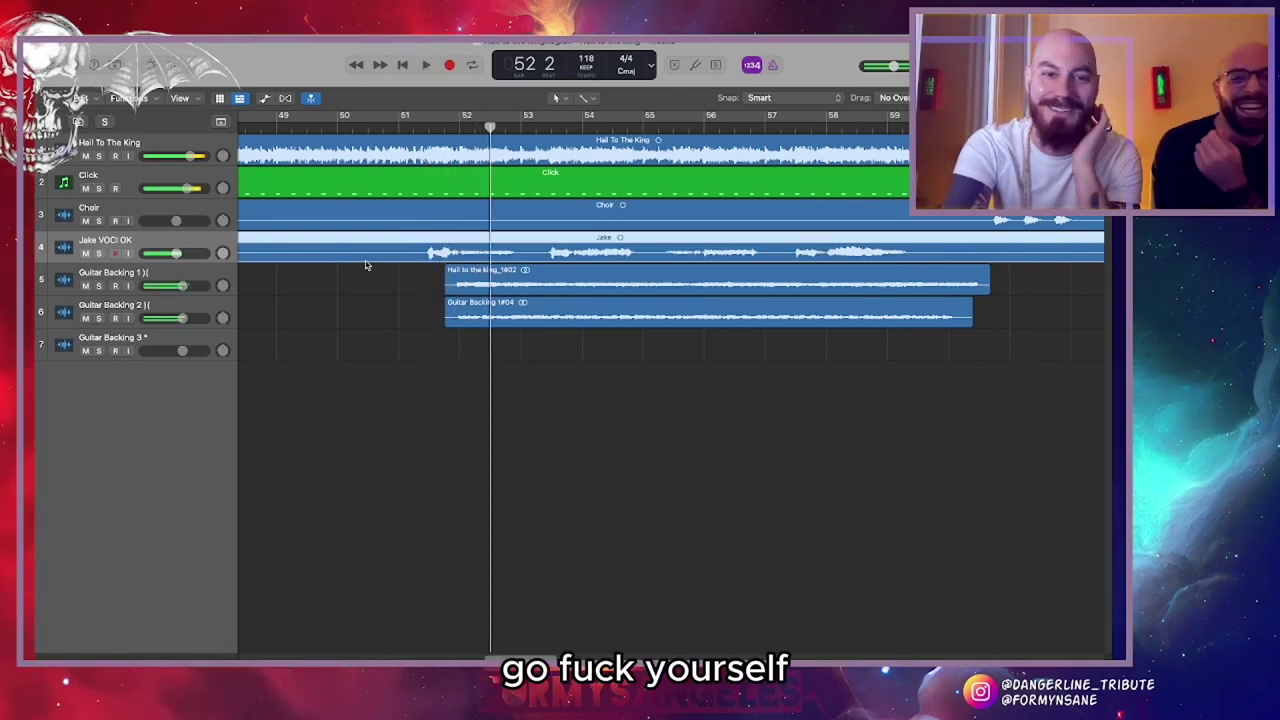
Replay the refrain from about bar 51 with Guitar Backing 1 and Guitar Backing 2 muted
left_click(398, 130)
key("space")
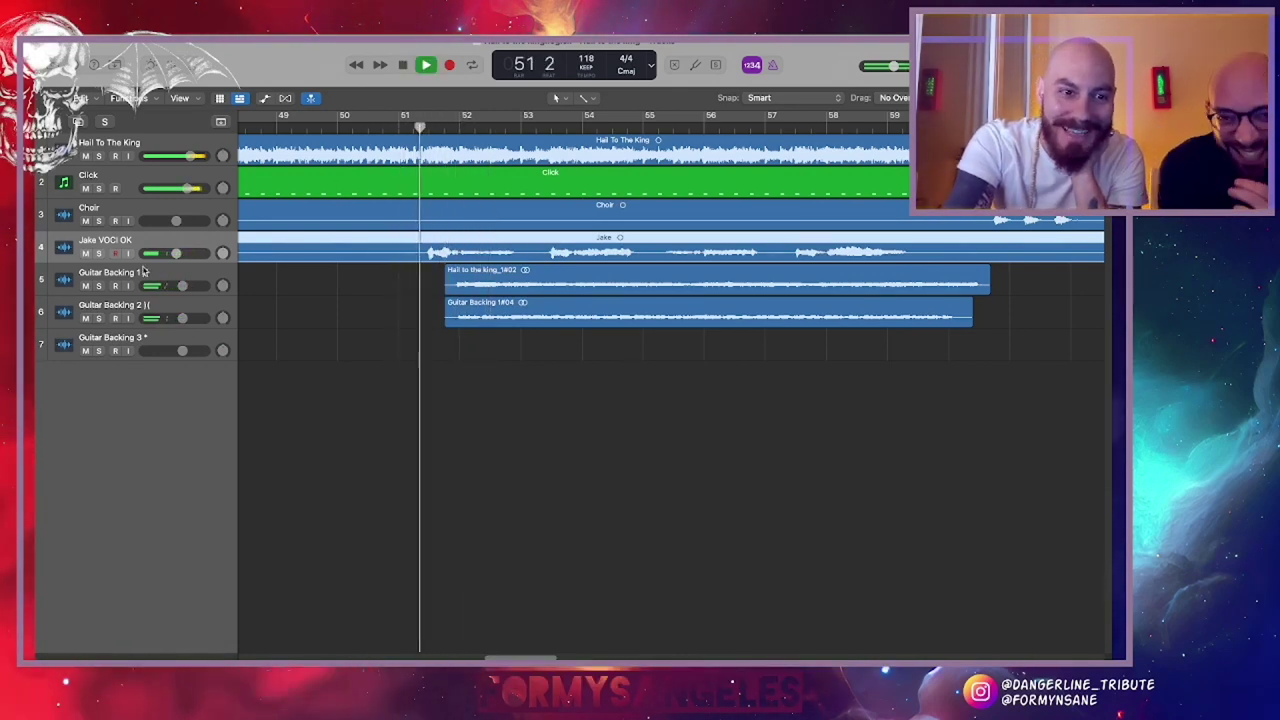
left_click(86, 286)
left_click(86, 318)
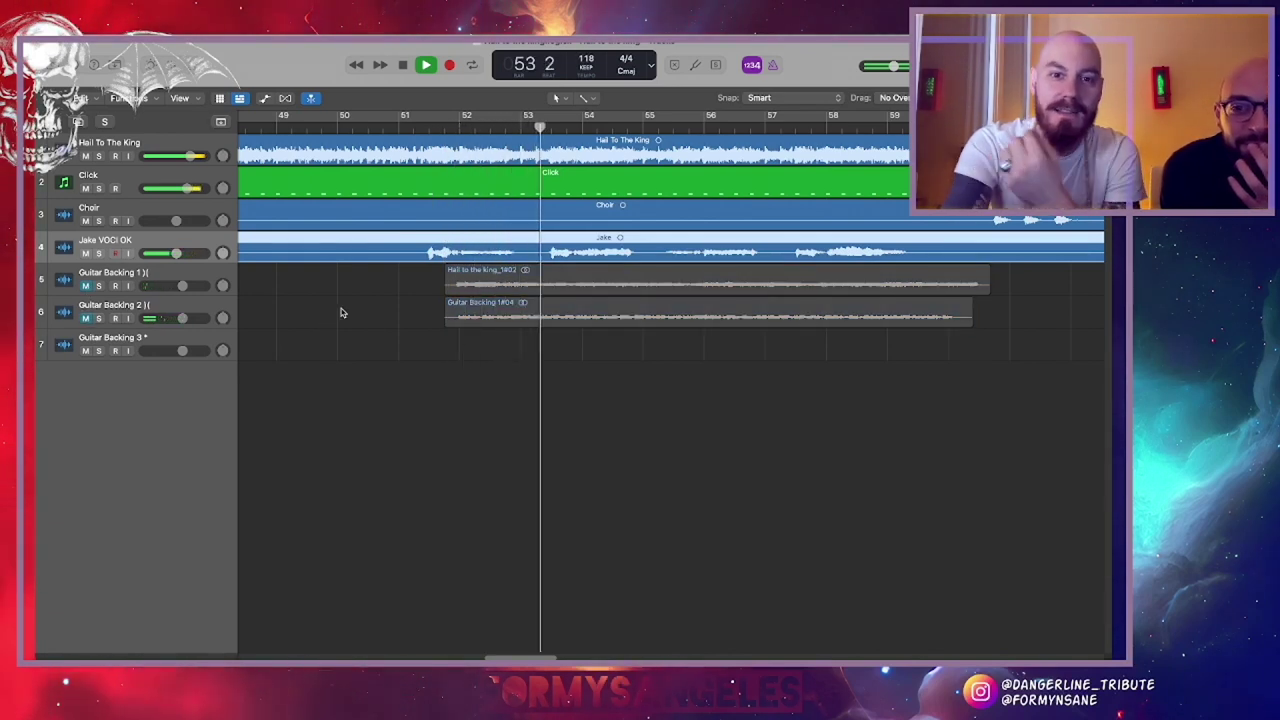
scroll(342, 312, "right", 1)
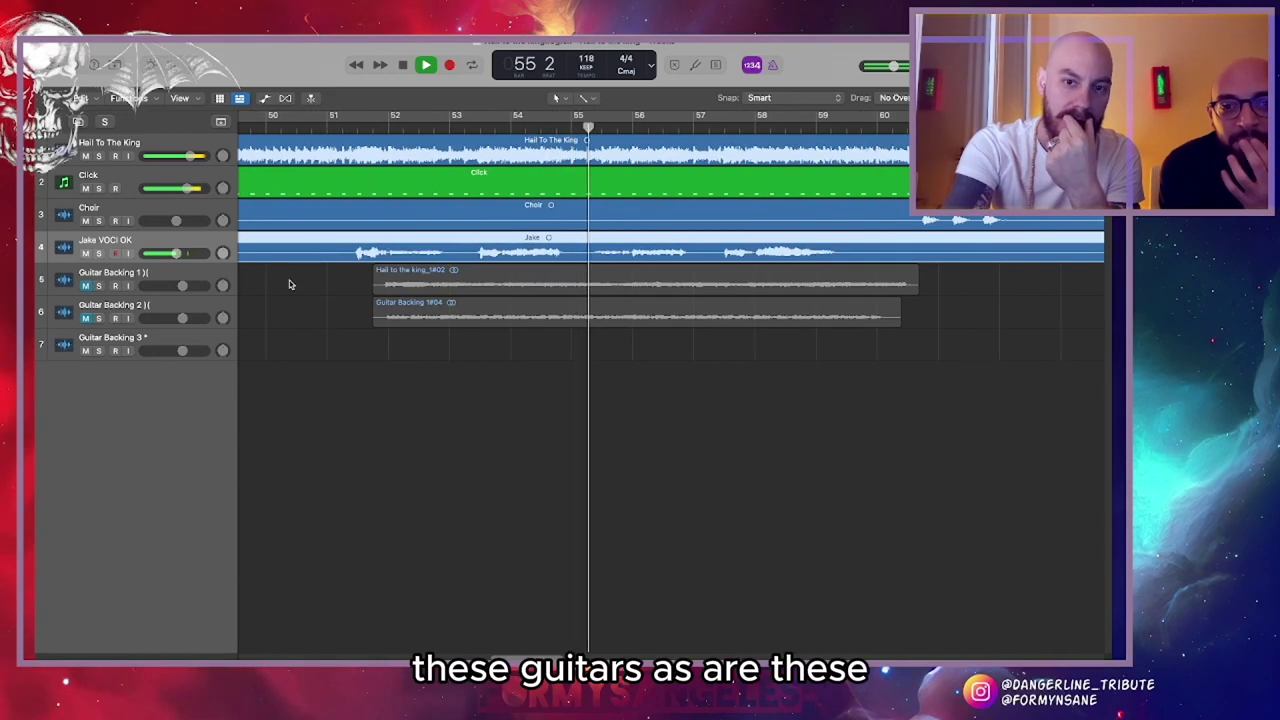
Unmute Guitar Backing 1 and 2, mute Choir and Jake VOCI OK, and play the guitar backings from bar 50
left_click(86, 285)
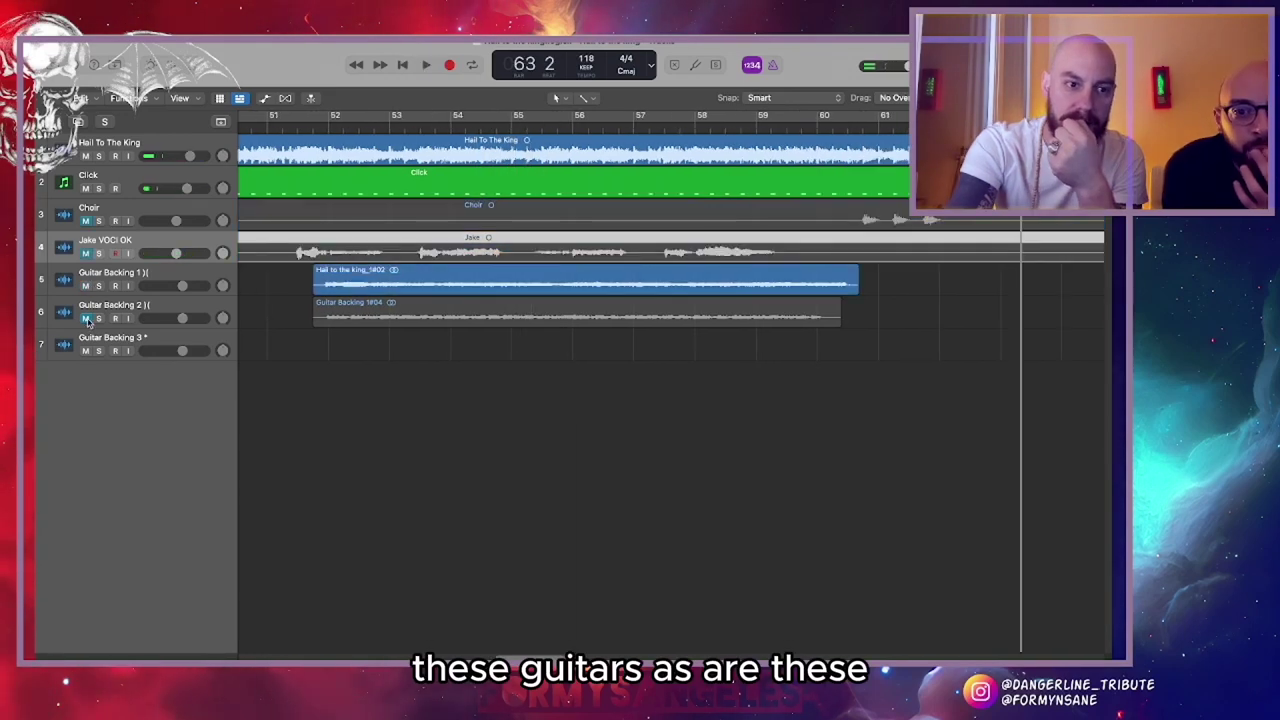
left_click(86, 318)
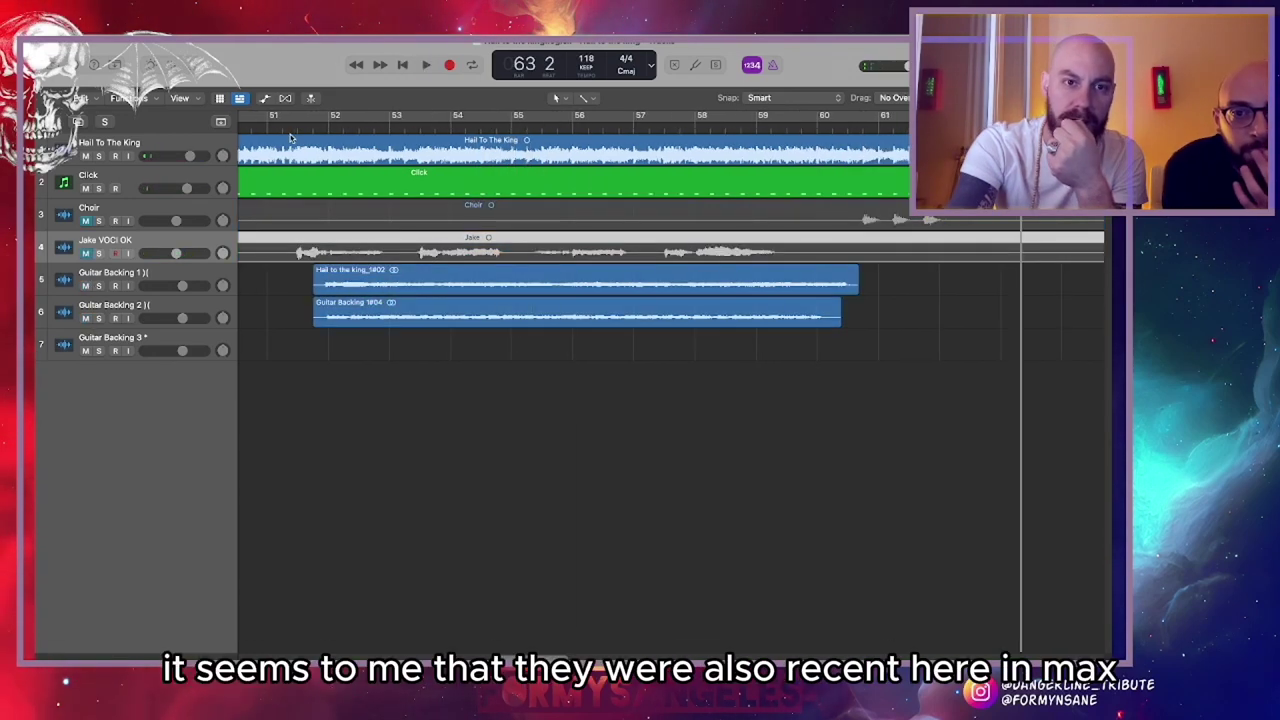
scroll(345, 285, "left", 3)
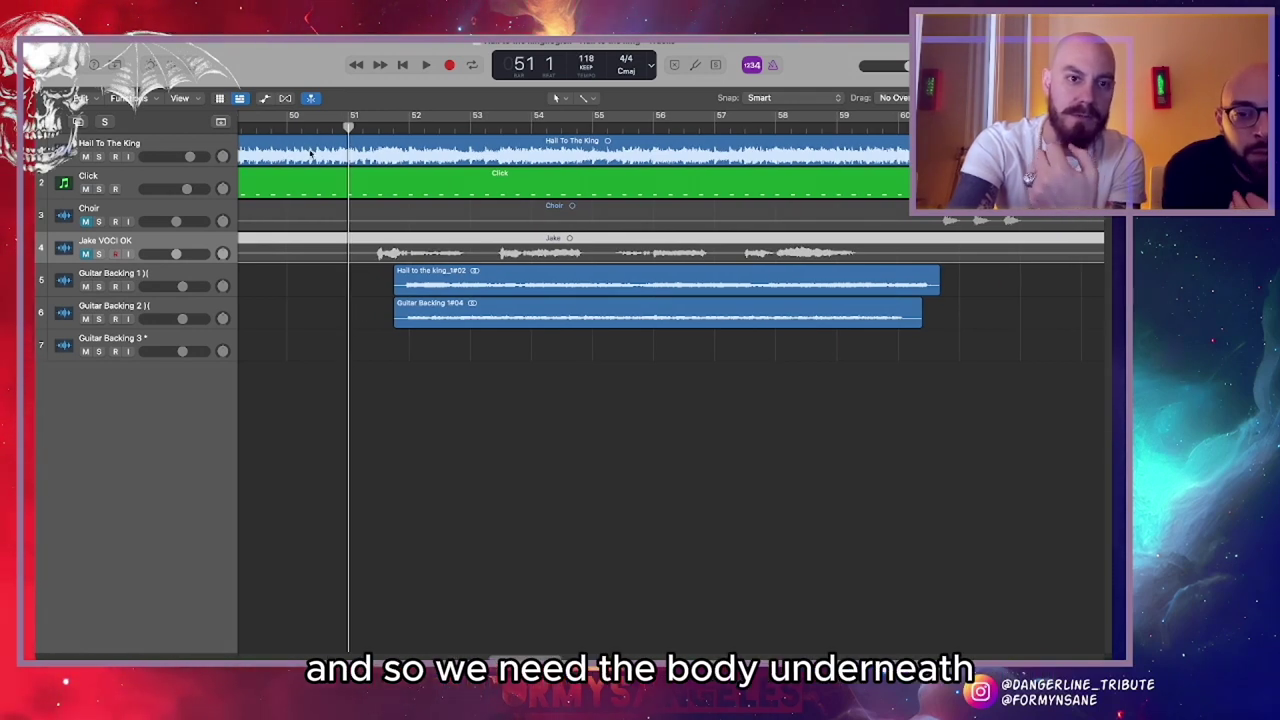
left_click(288, 126)
key("space")
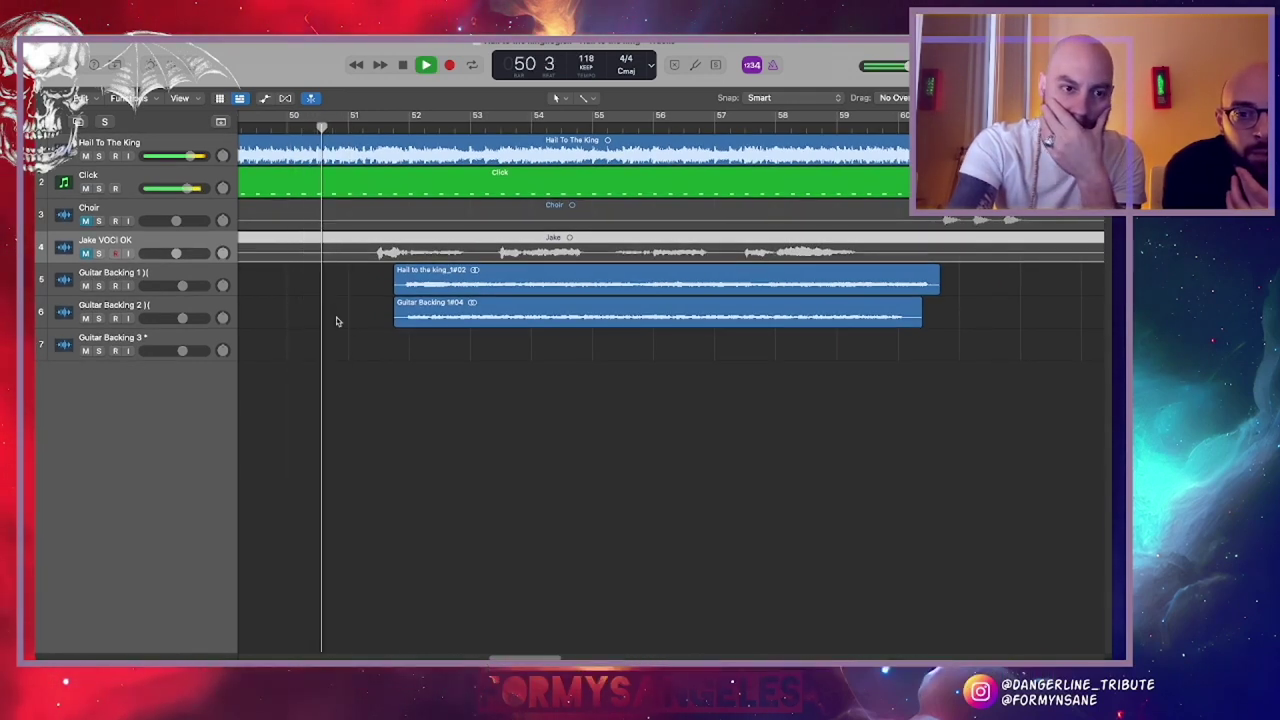
scroll(293, 304, "right", 1)
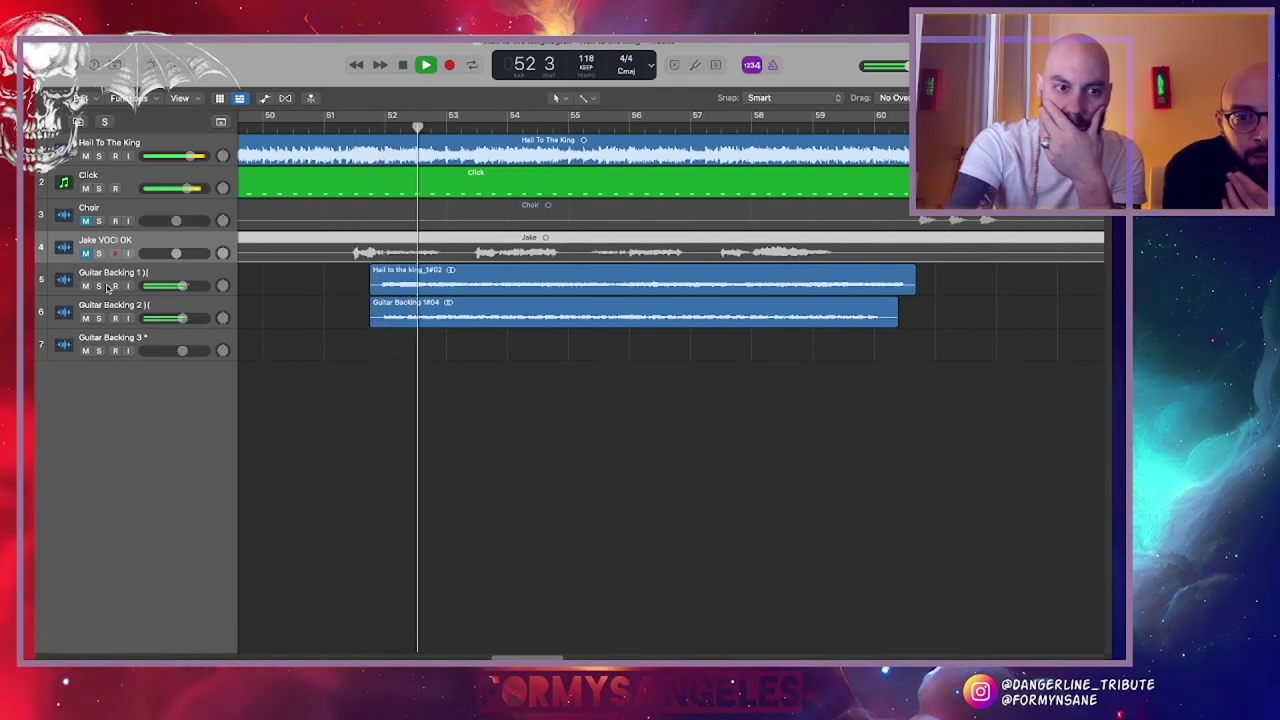
Lower the Hail To The King track volume to about -21.5 dB, solo Guitar Backing 1 and replay it from about bar 51
left_click_drag(193, 157, 162, 157)
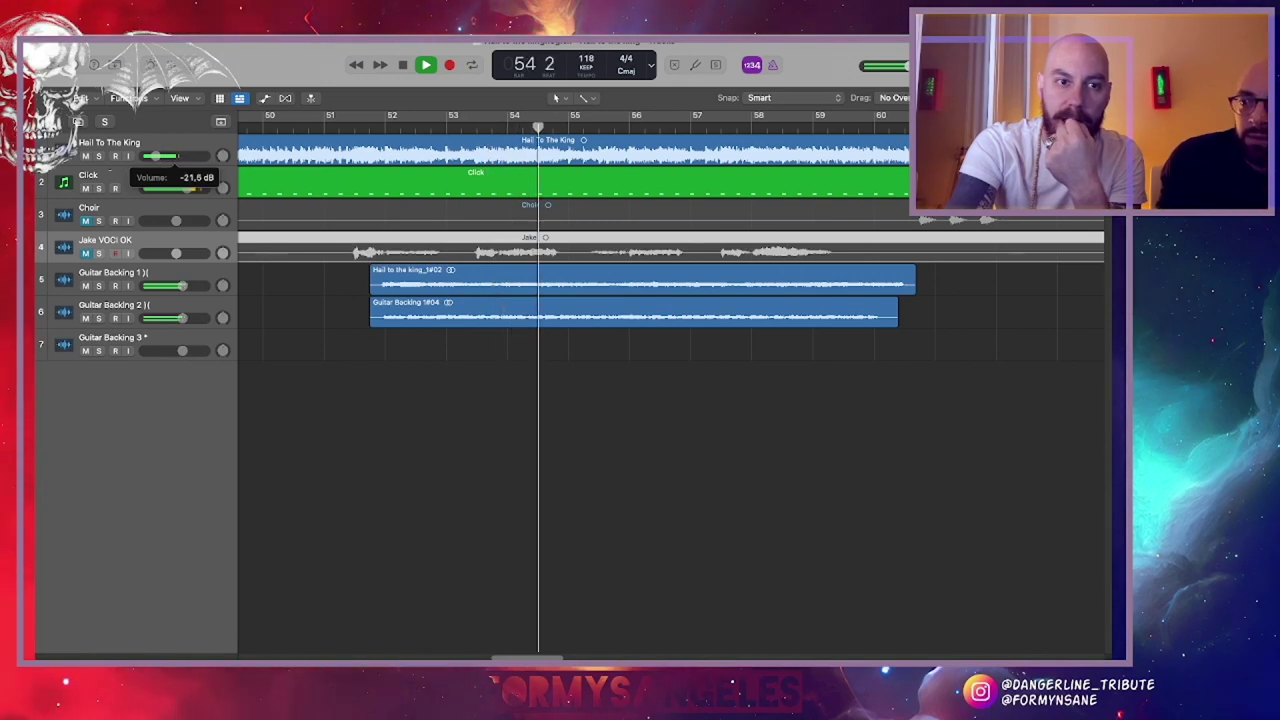
left_click(99, 286)
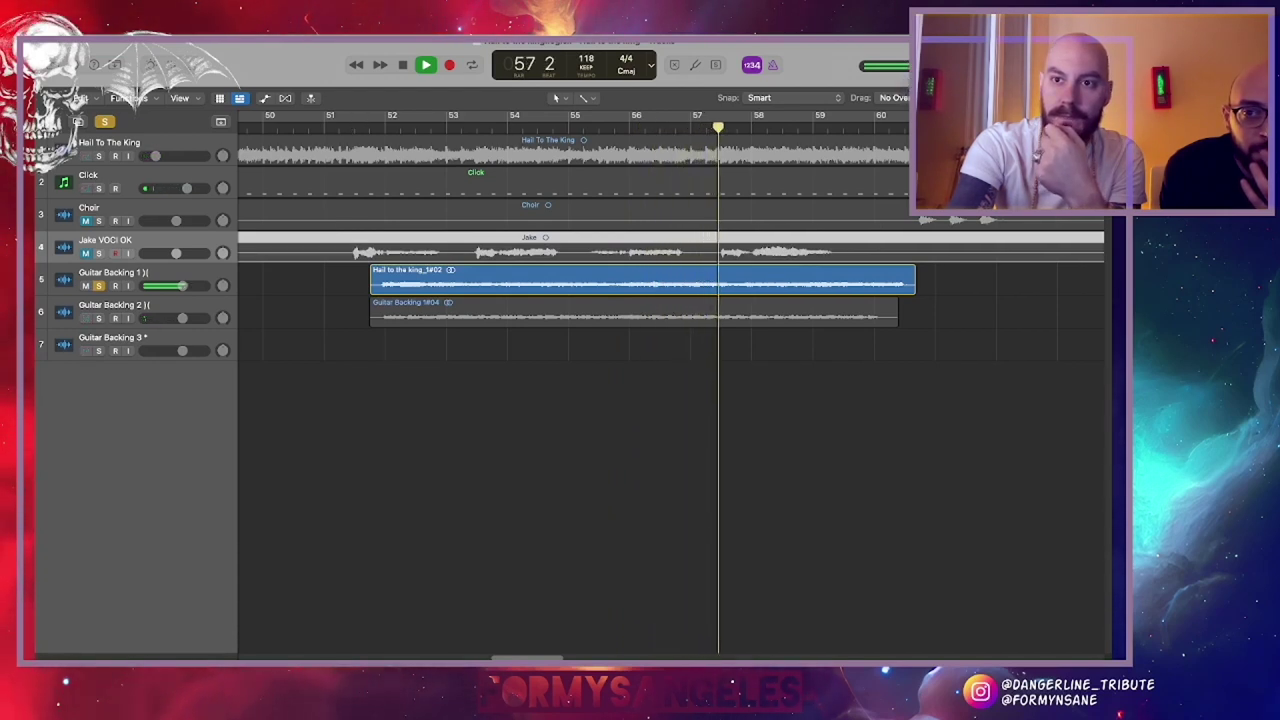
left_click(357, 125)
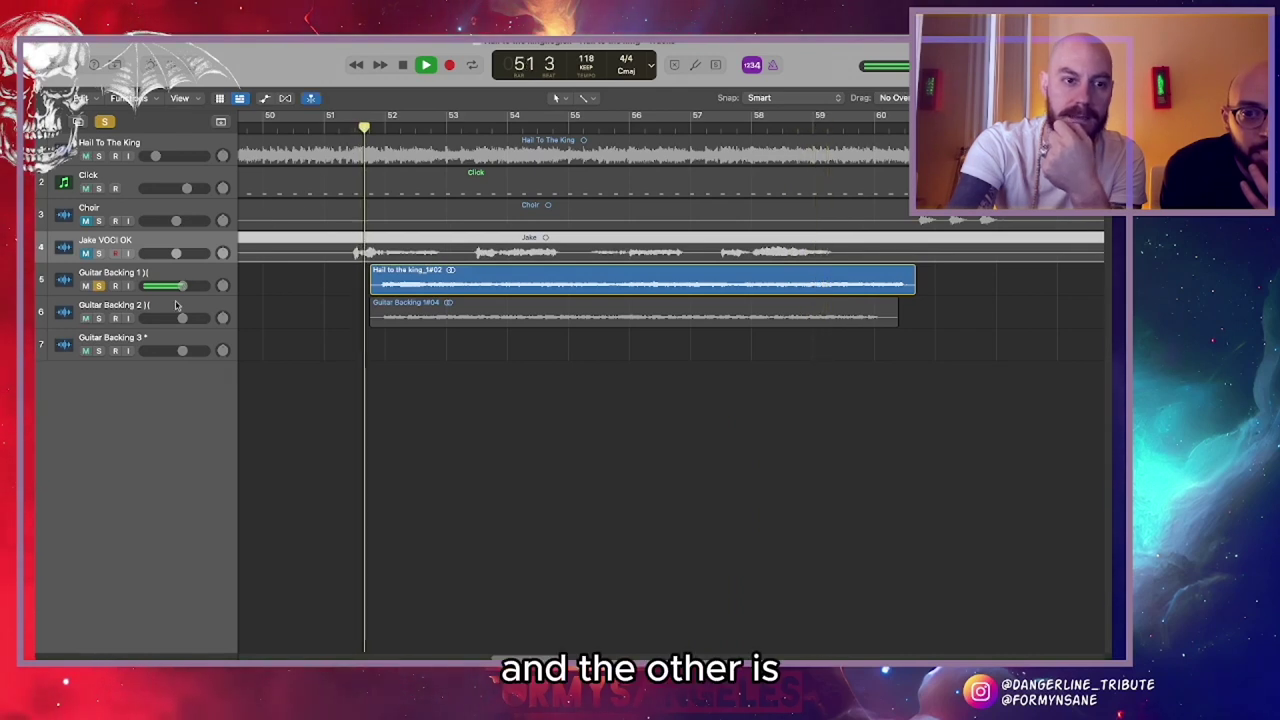
Play Guitar Backing 2 and Click soloed together with Guitar Backing 1, and return to the full mix with Choir and Jake VOCI OK unmuted
left_click(99, 318)
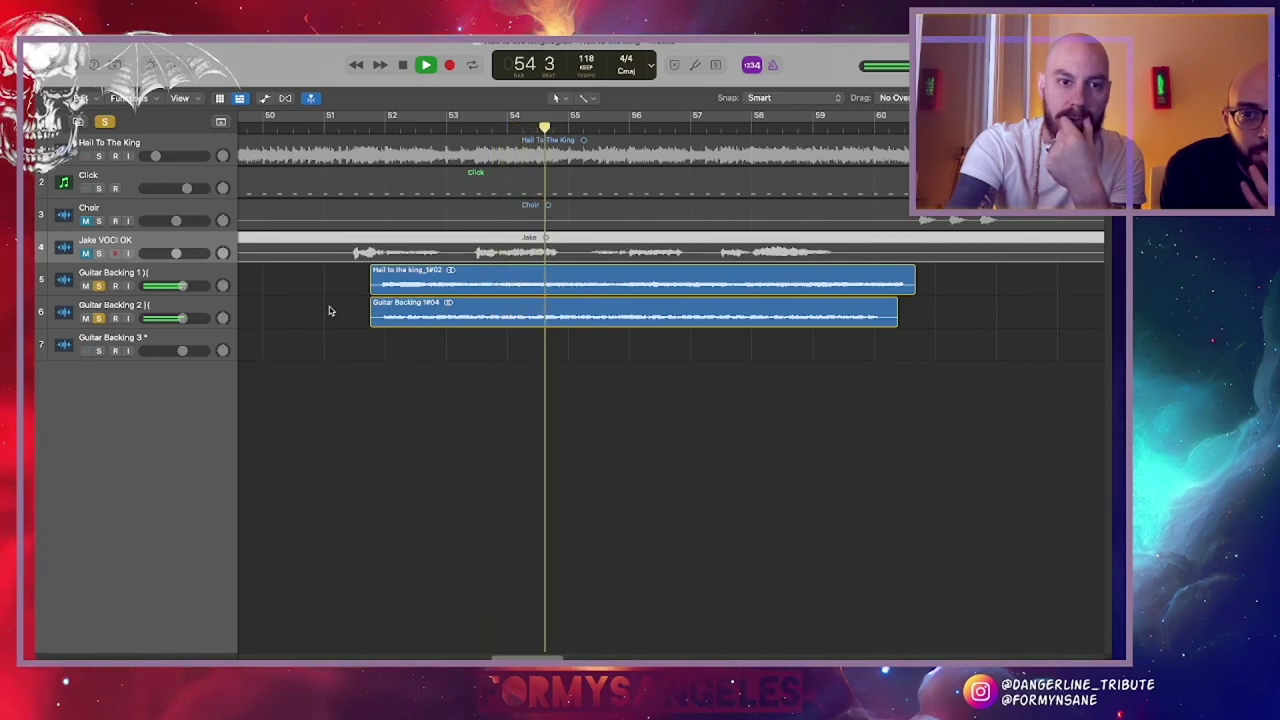
left_click(98, 188)
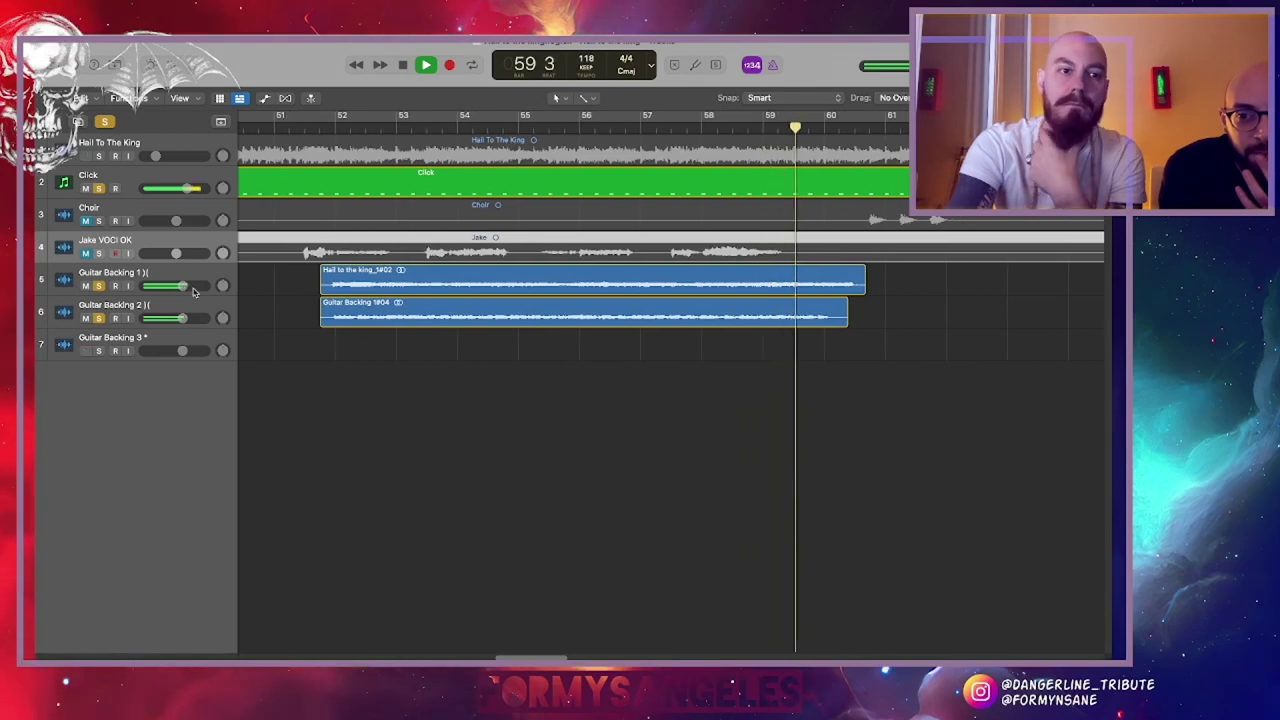
left_click(105, 122)
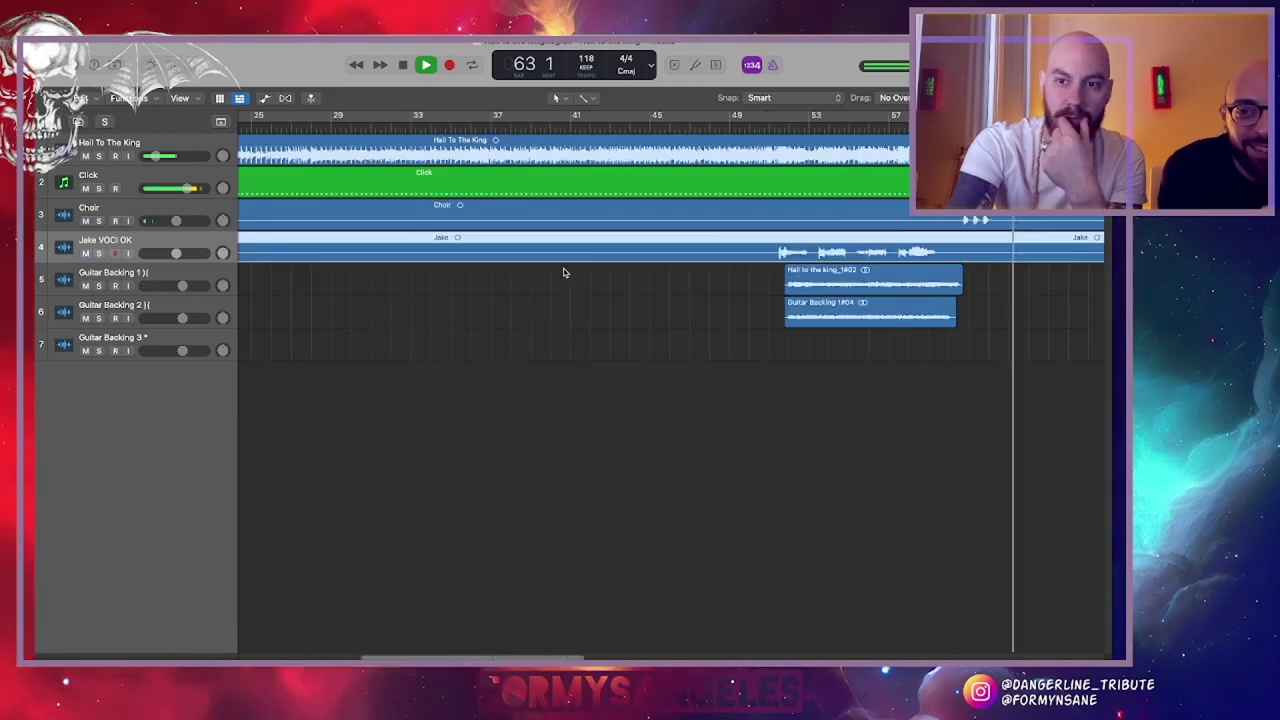
Play the three choir hits after the first refrain in the full mix, starting at about bar 61
scroll(566, 272, "right", 8)
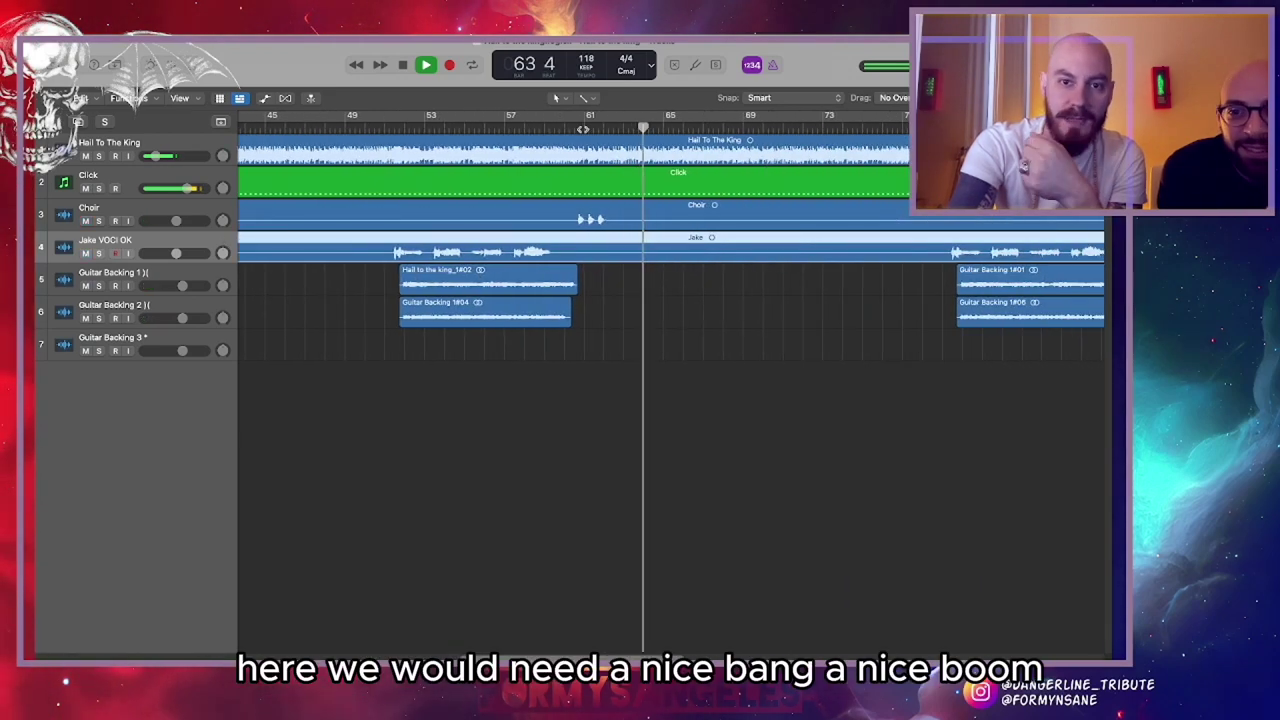
left_click(585, 130)
key("super+Right")
key("super+Right")
key("super+Right")
key("super+Right")
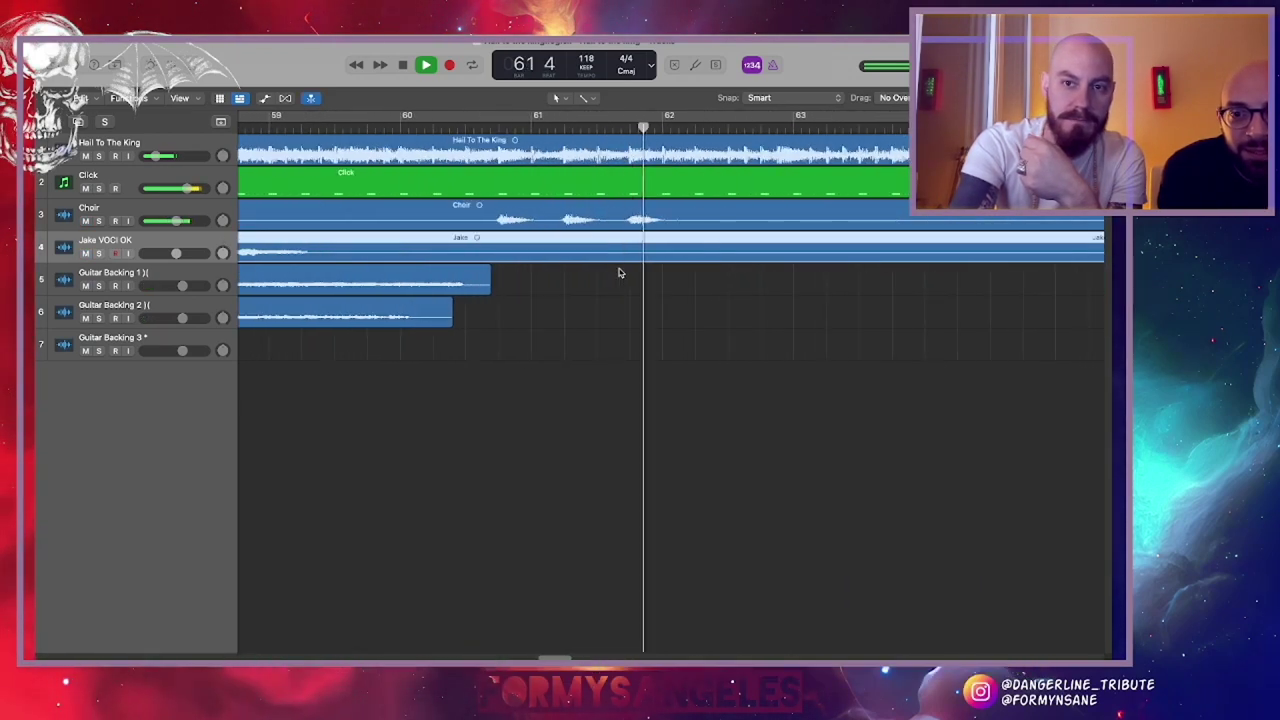
scroll(619, 272, "right", 3)
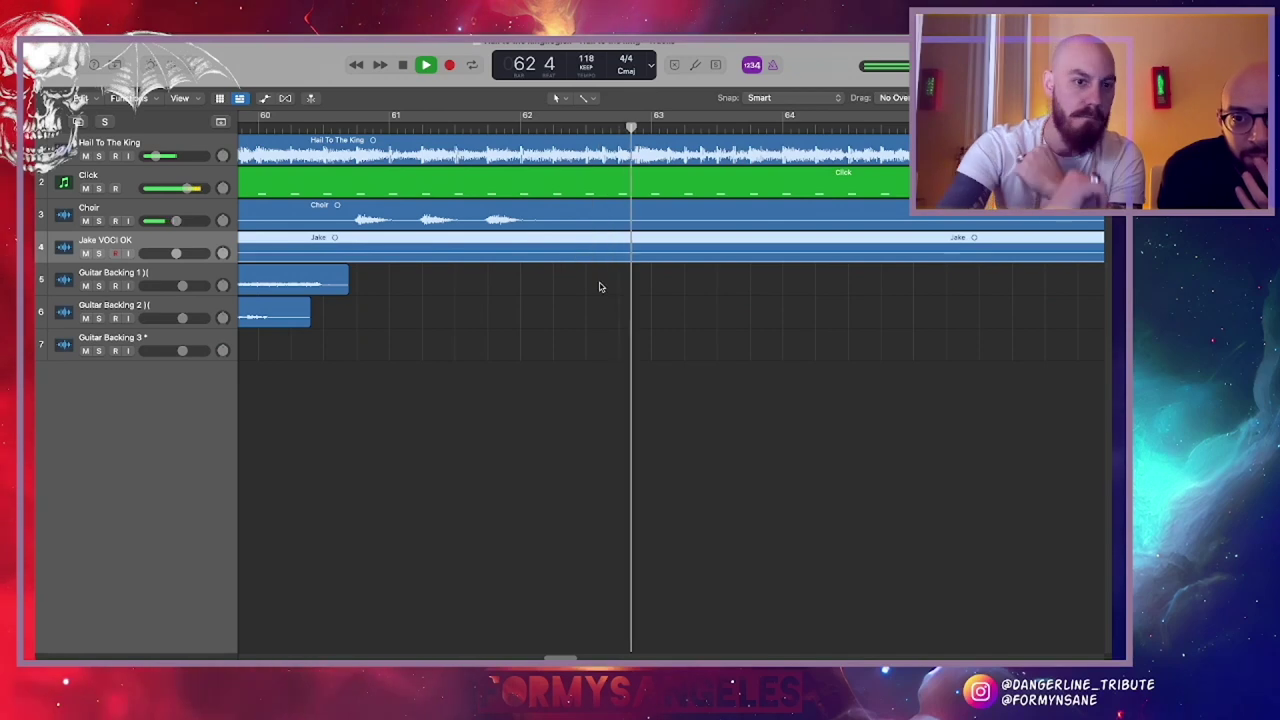
scroll(645, 245, "right", 1)
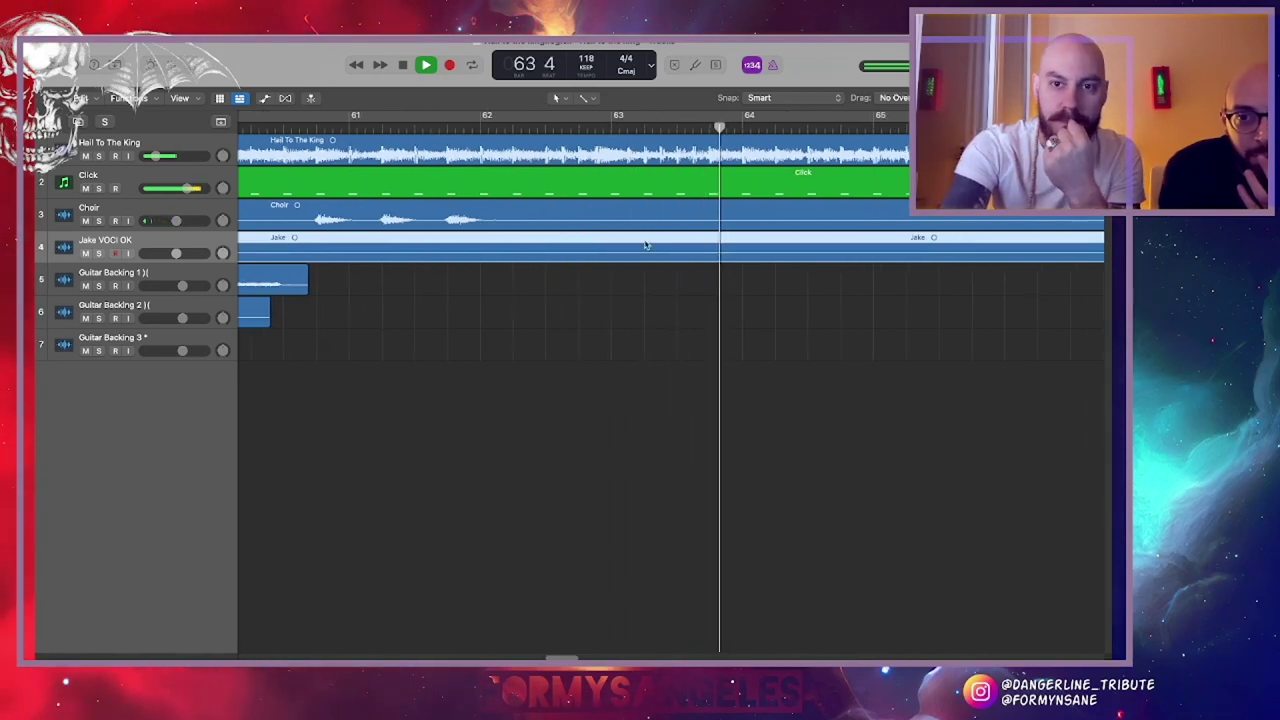
Follow the playback past the choir hits and look over the arrangement up to the second refrain
key("super+Left")
key("super+Left")
key("super+Left")
key("super+Left")
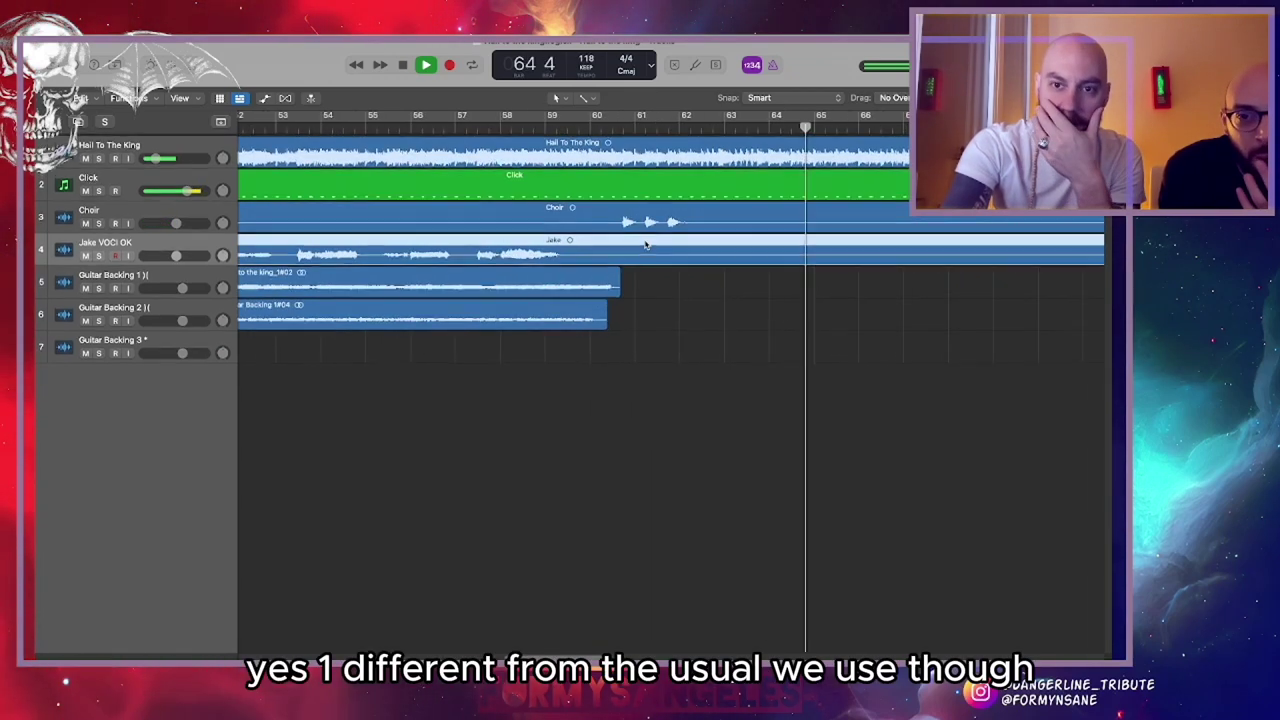
scroll(645, 245, "right", 2)
scroll(645, 245, "right", 2)
scroll(645, 245, "right", 3)
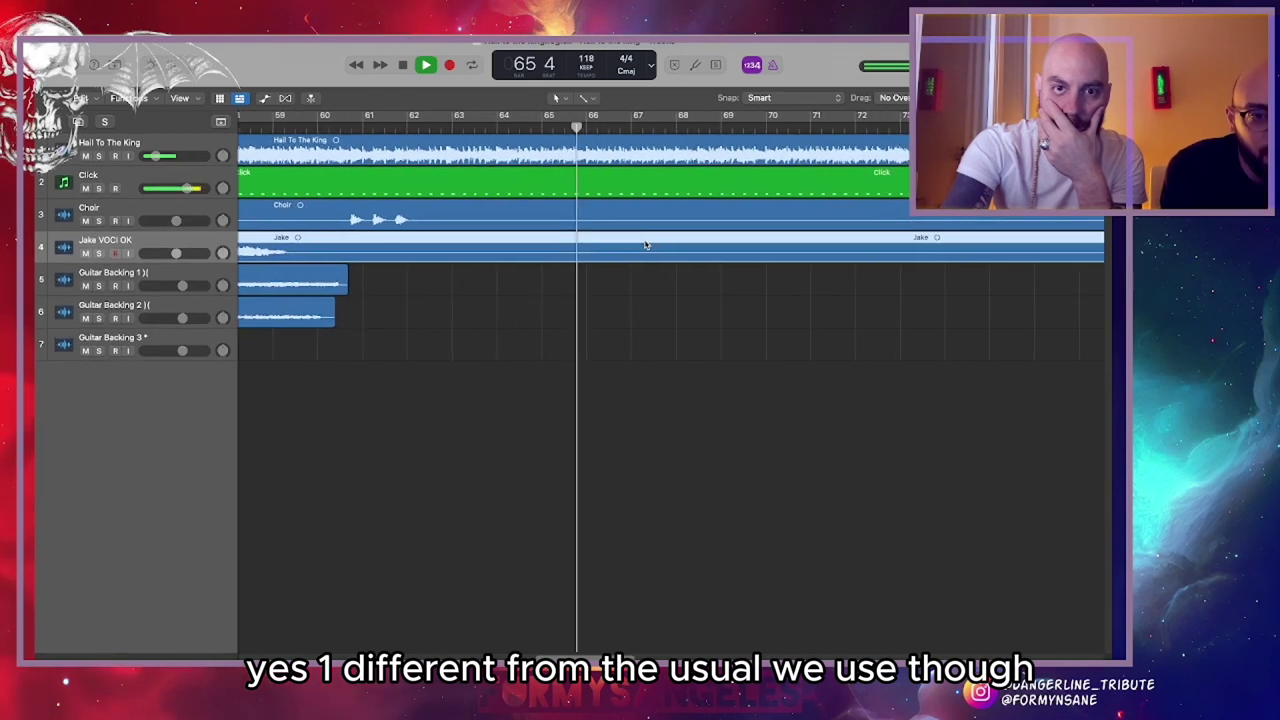
key("super+Left")
key("super+Left")
key("super+Left")
scroll(675, 202, "right", 3)
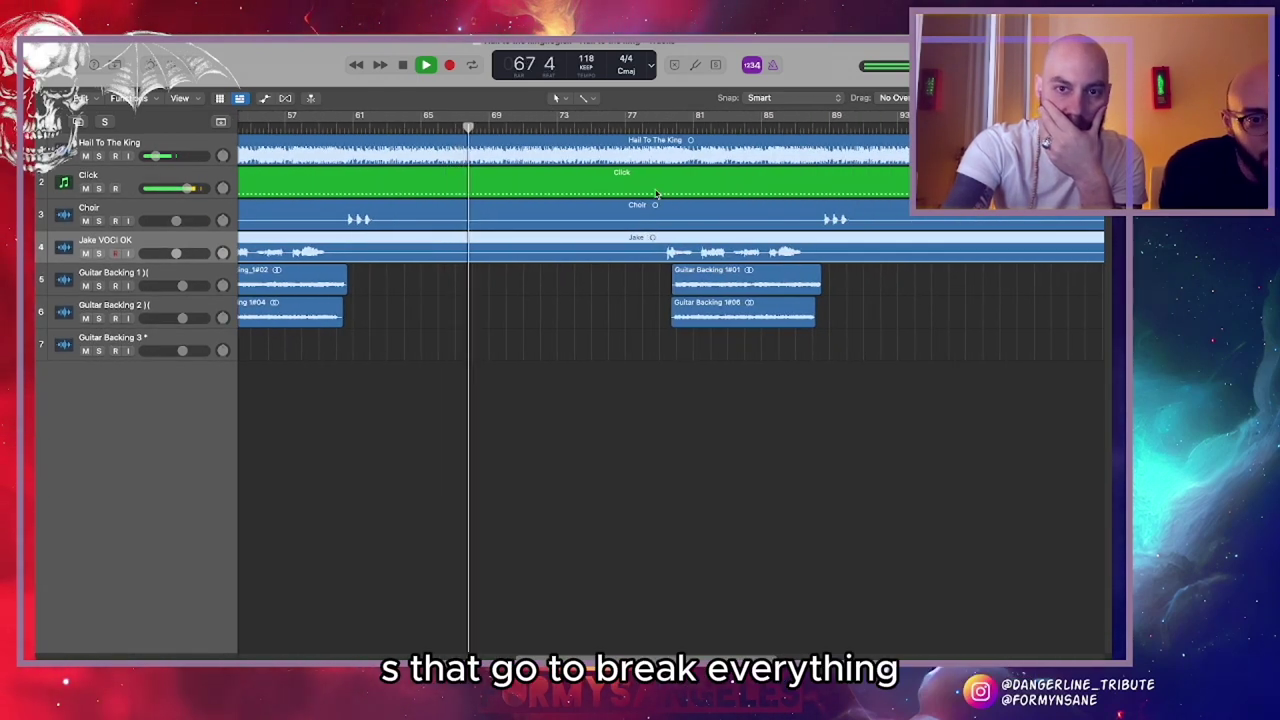
Play the second Jake refrain with its guitar backings in the full mix from about bar 78
left_click(647, 128)
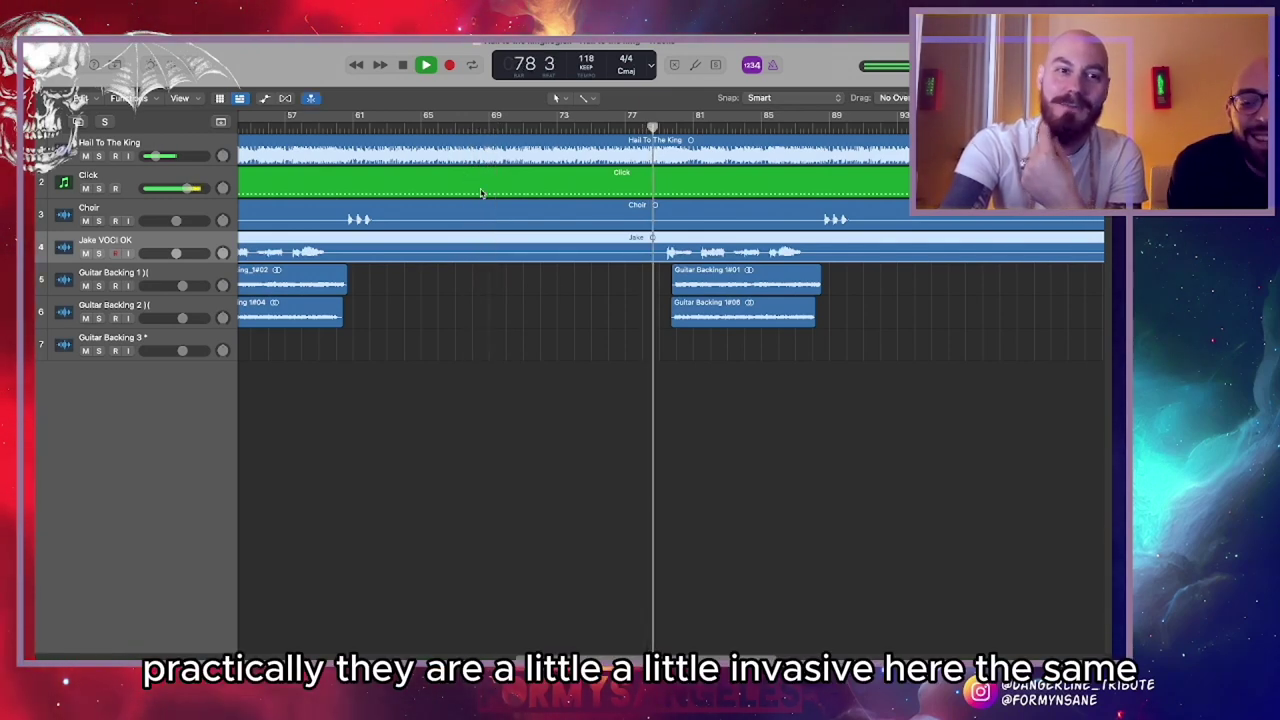
scroll(551, 283, "up", 8)
scroll(554, 282, "right", 3)
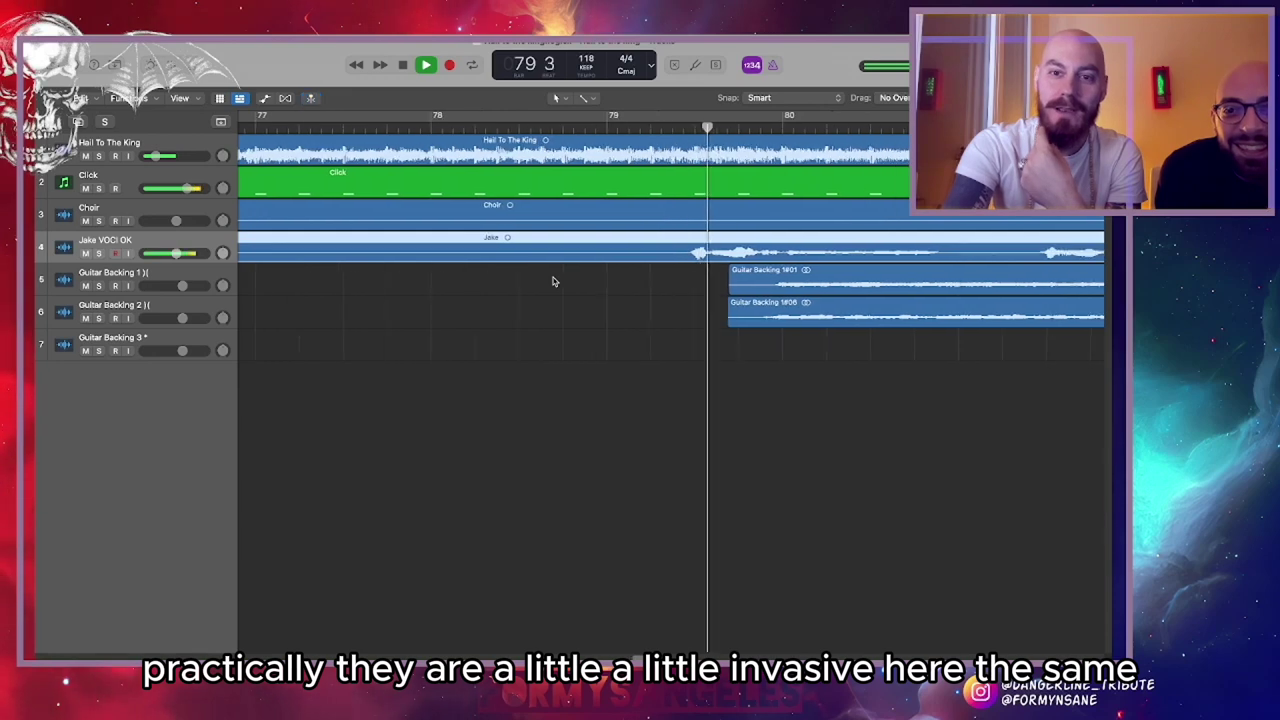
scroll(552, 280, "right", 2)
scroll(472, 310, "down", 2)
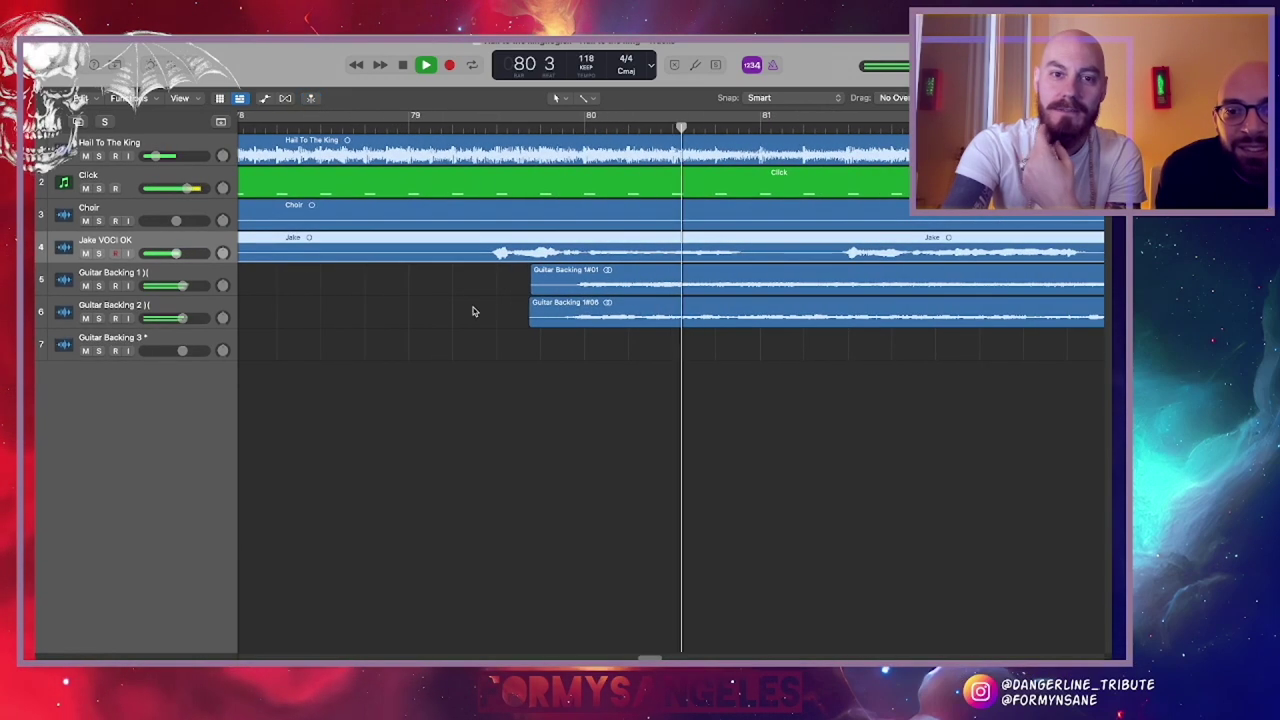
scroll(423, 294, "right", 3)
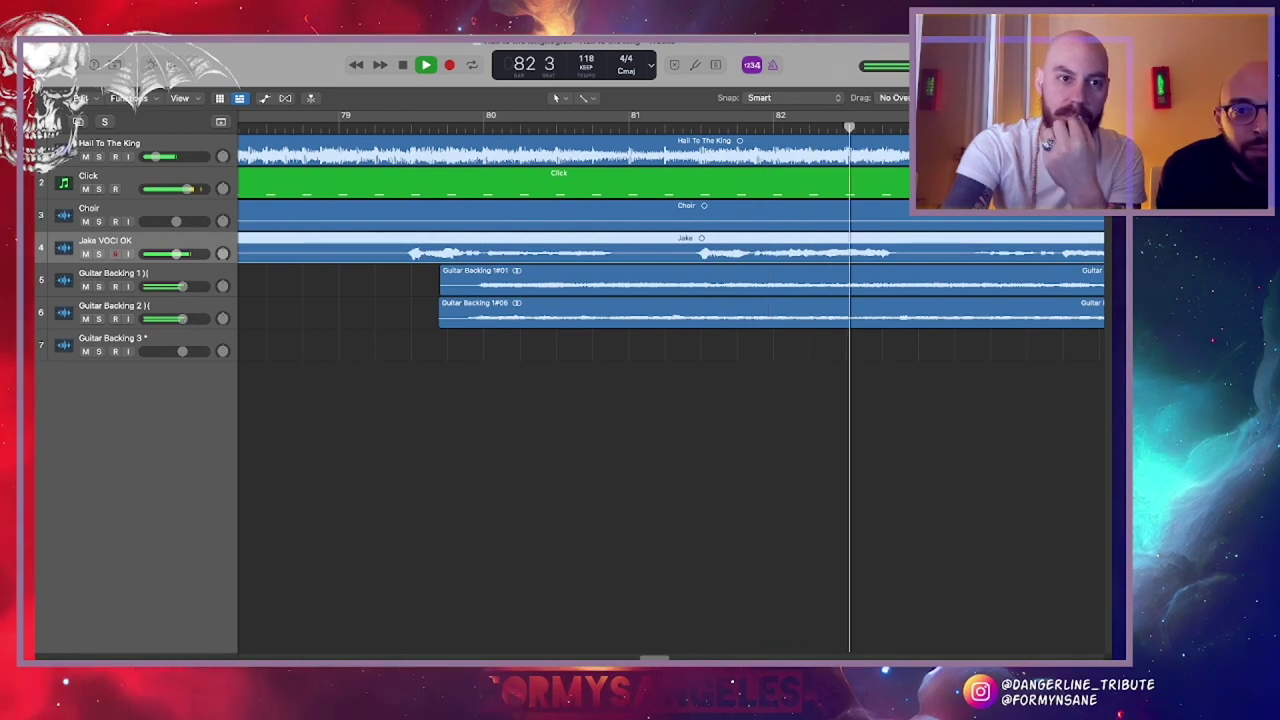
Mute the Hail To The King track and replay the second refrain from about bar 79, checking the track levels in the mixer
left_click(86, 156)
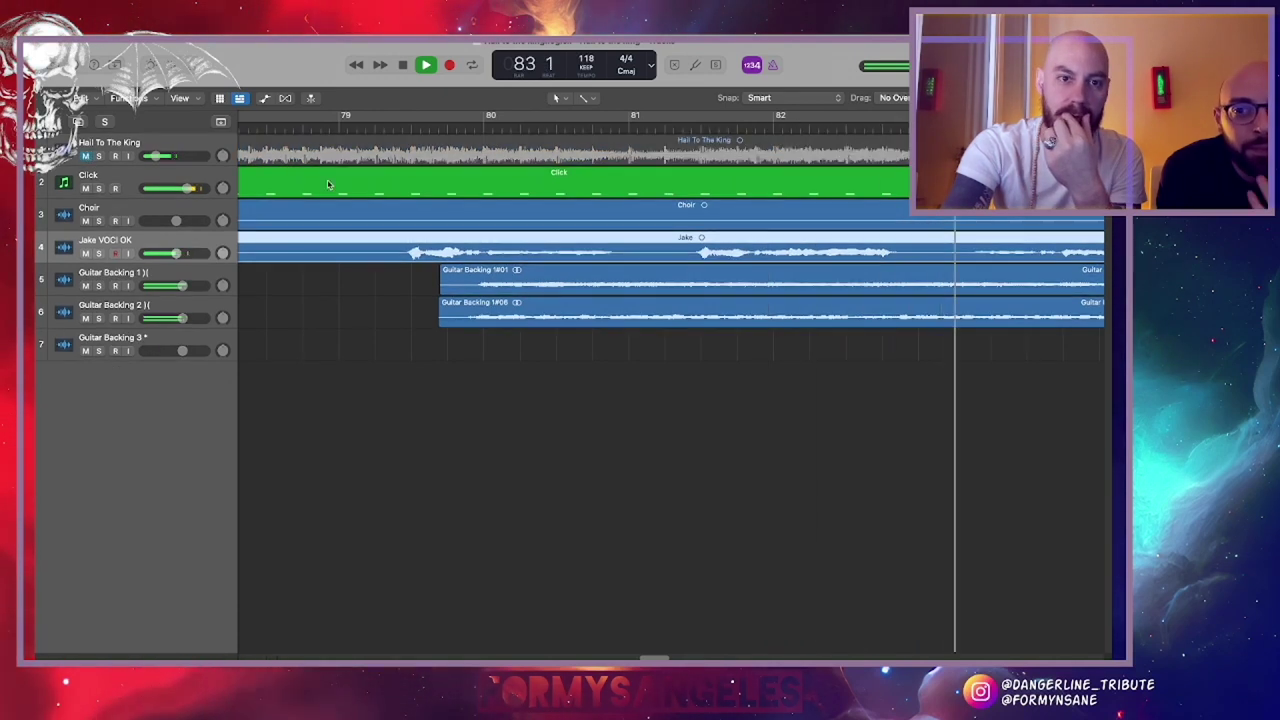
left_click(384, 129)
key("x")
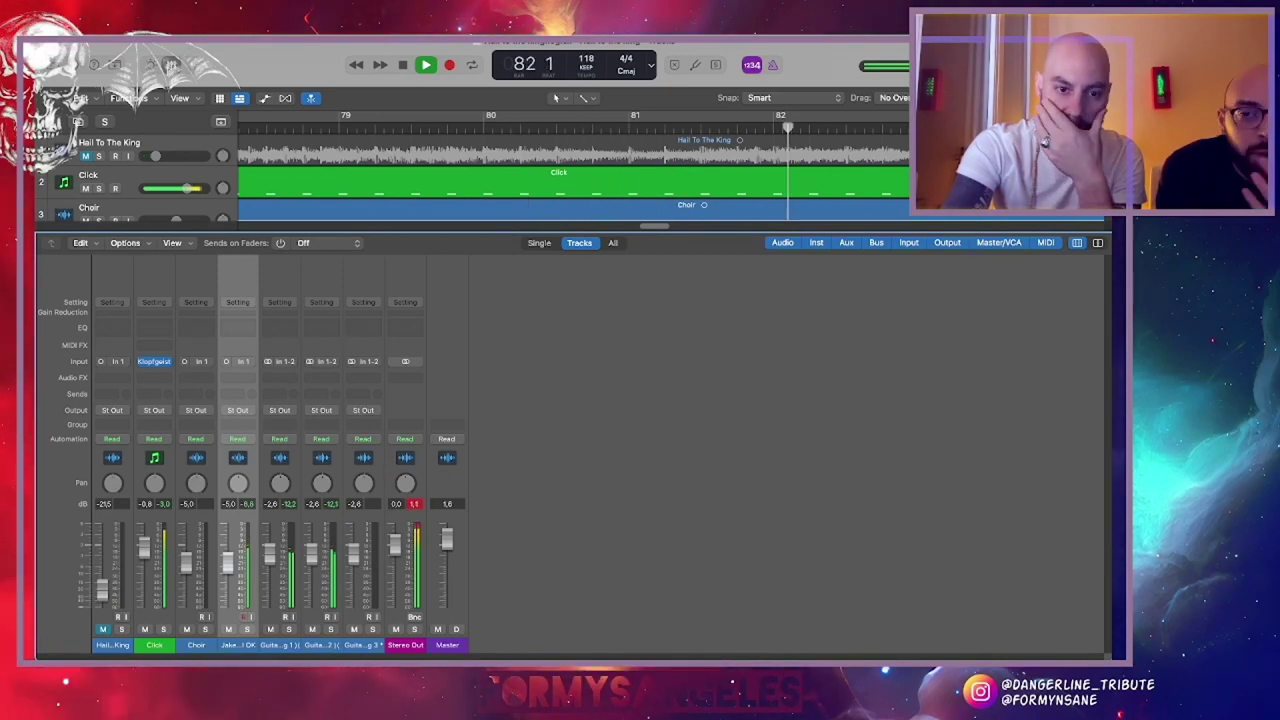
left_click(171, 66)
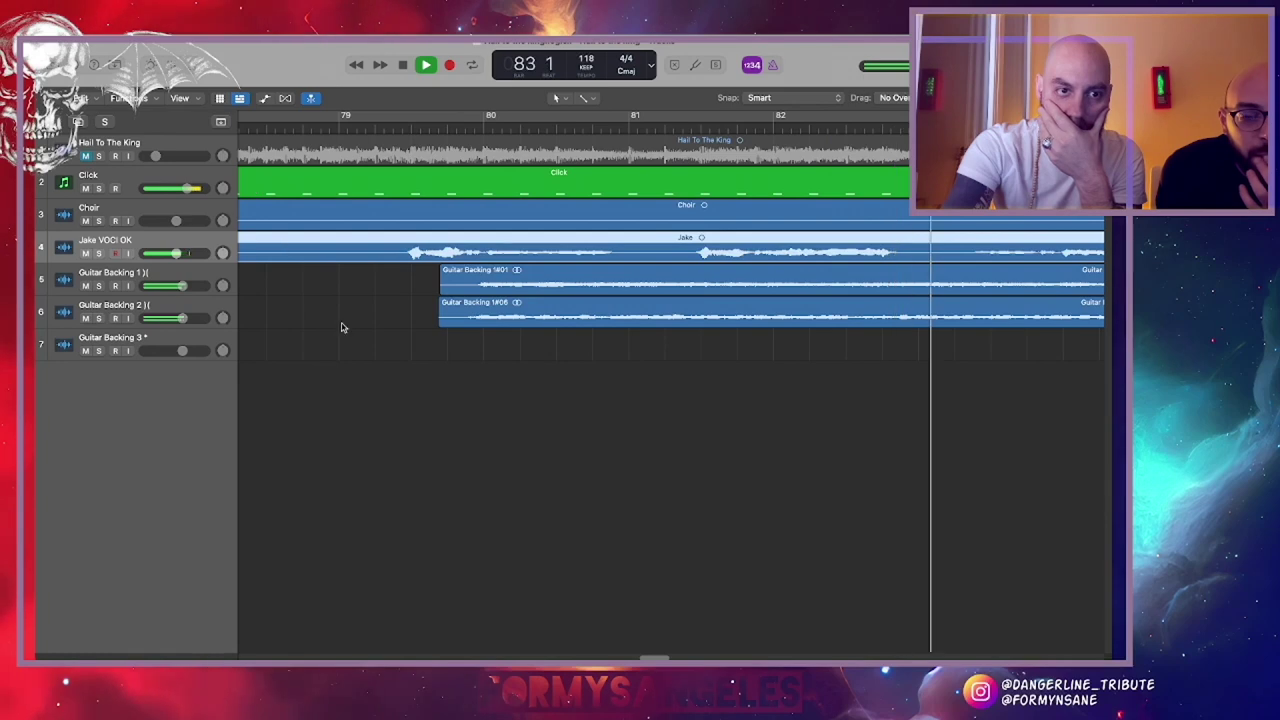
Play the rest of the second refrain through the choir hits without the original song and stop at about bar 90
scroll(342, 328, "right", 2)
key("super+Left")
key("super+Left")
scroll(342, 330, "right", 3)
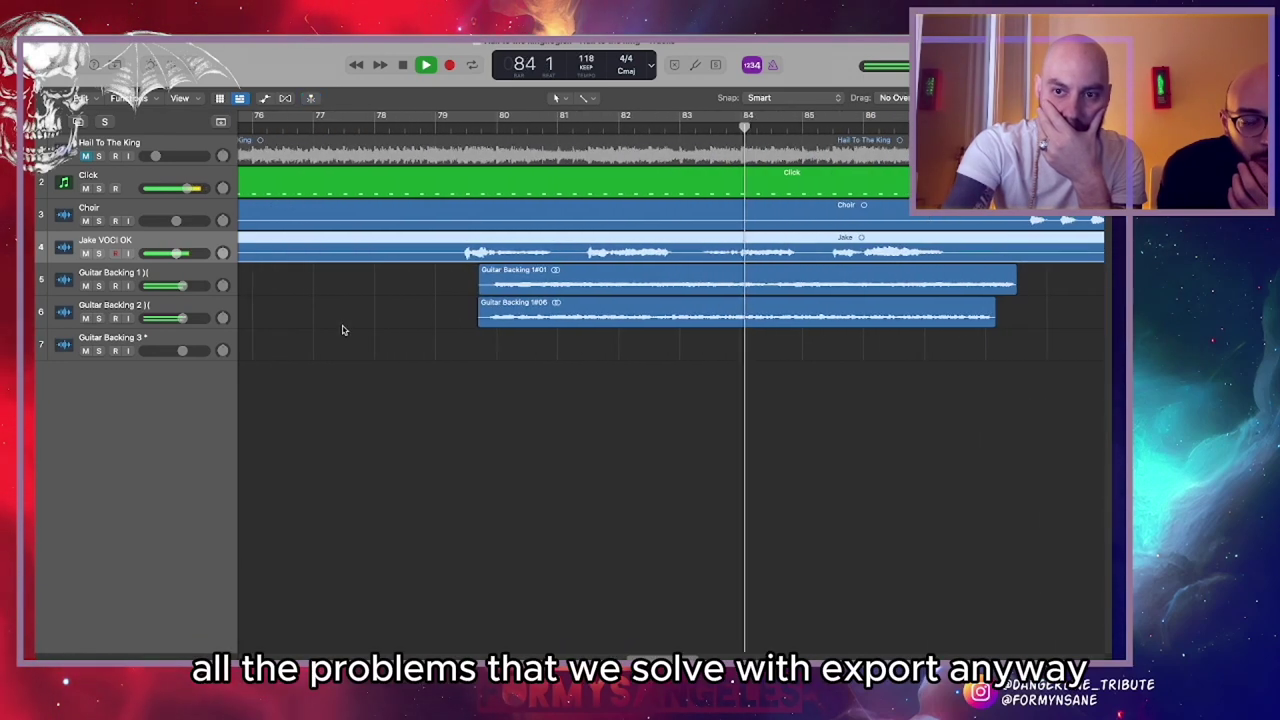
scroll(342, 330, "right", 3)
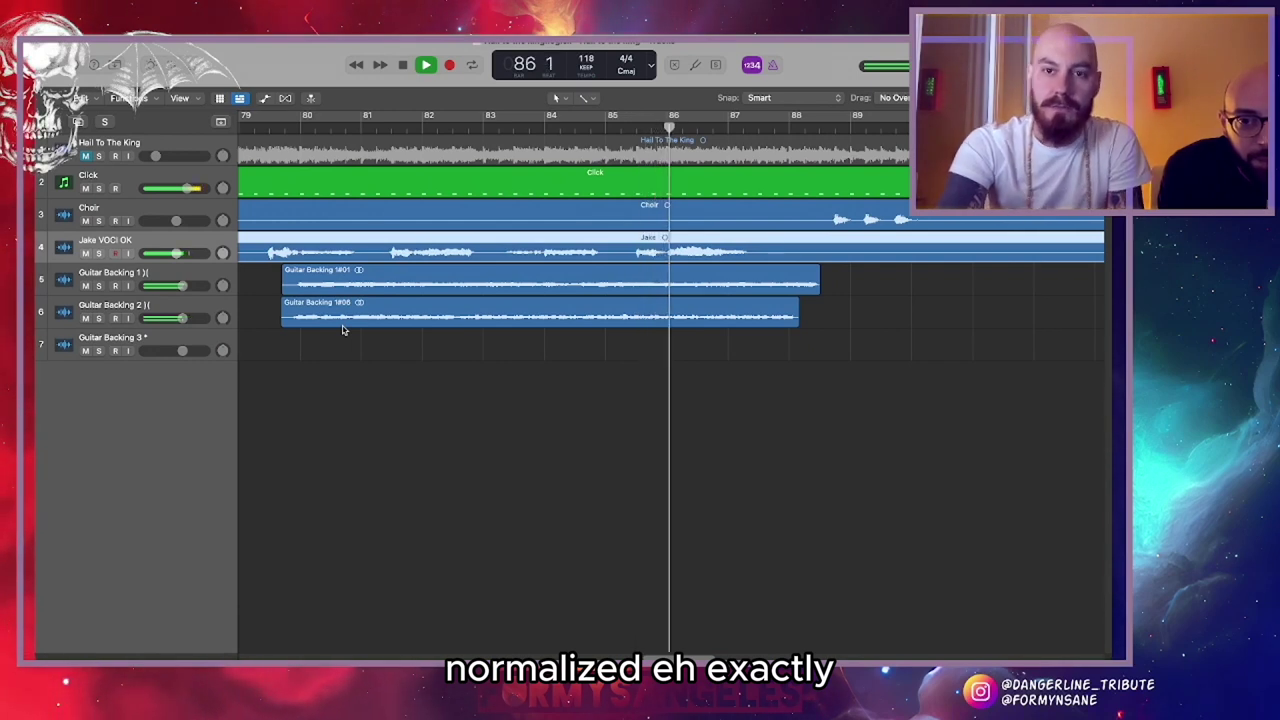
scroll(342, 330, "right", 3)
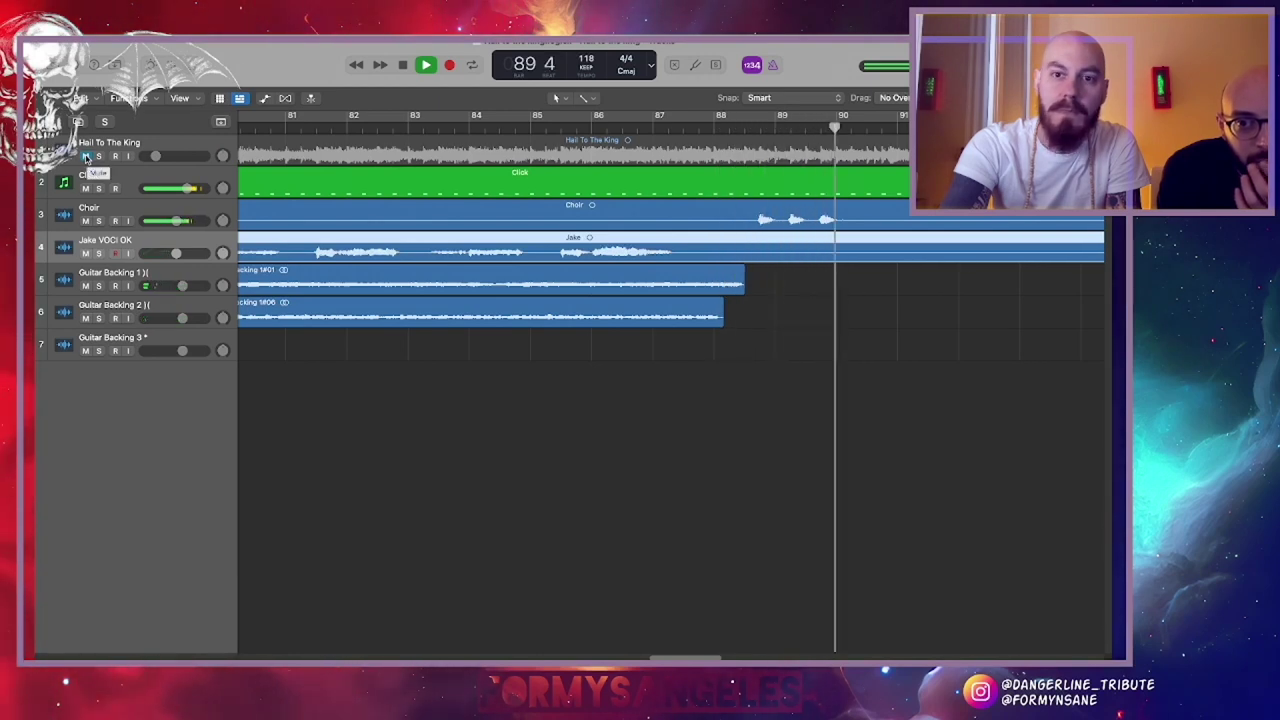
key("space")
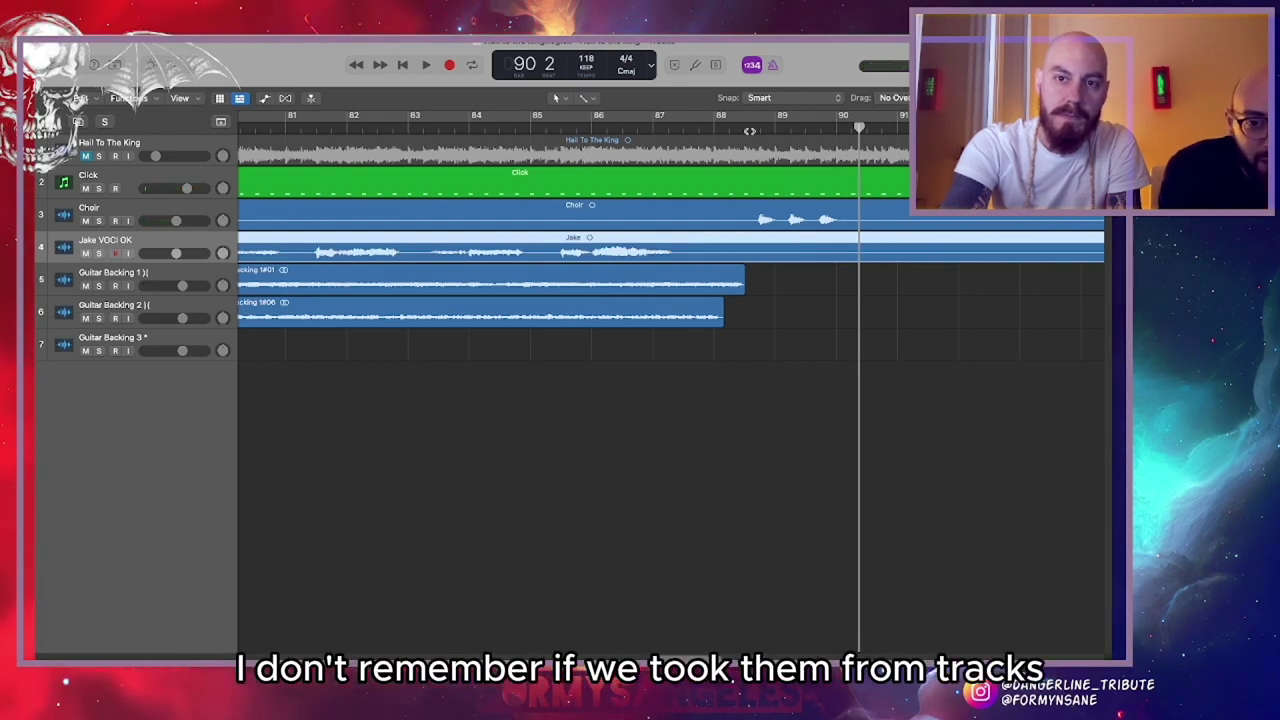
Replay the second set of choir hits from about bar 88 and unmute the Hail To The King track
left_click(745, 130)
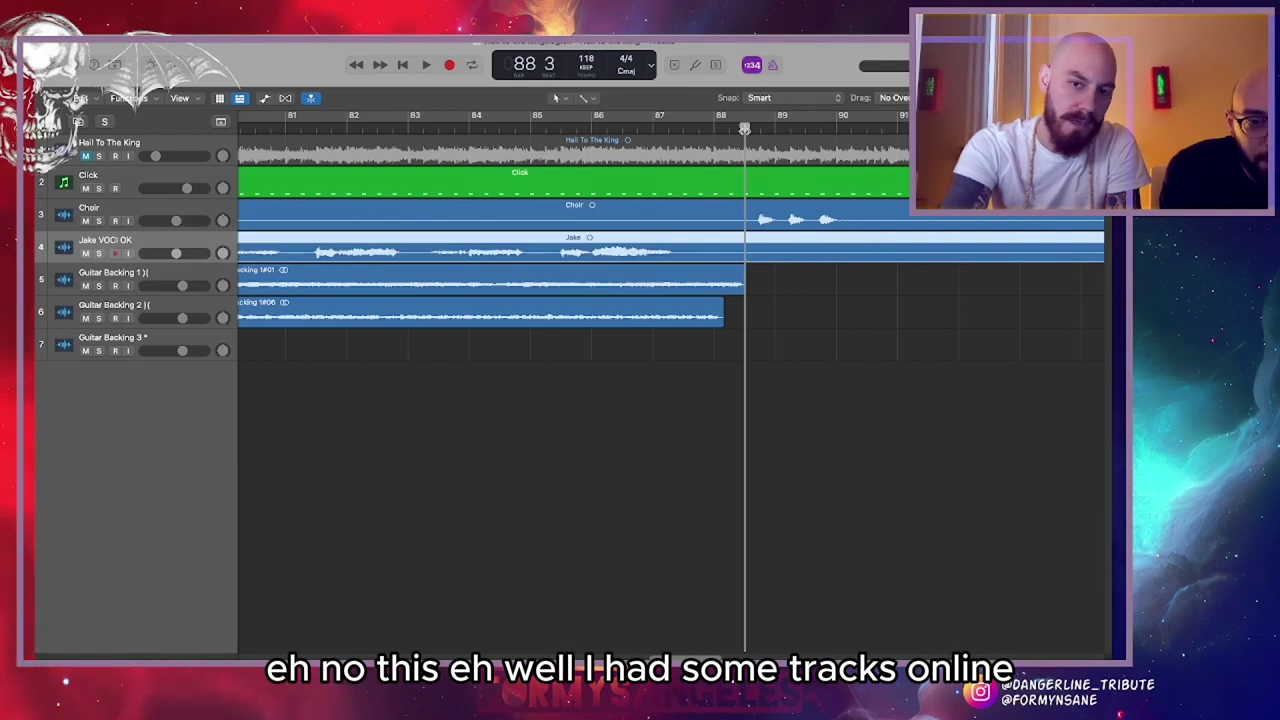
key("space")
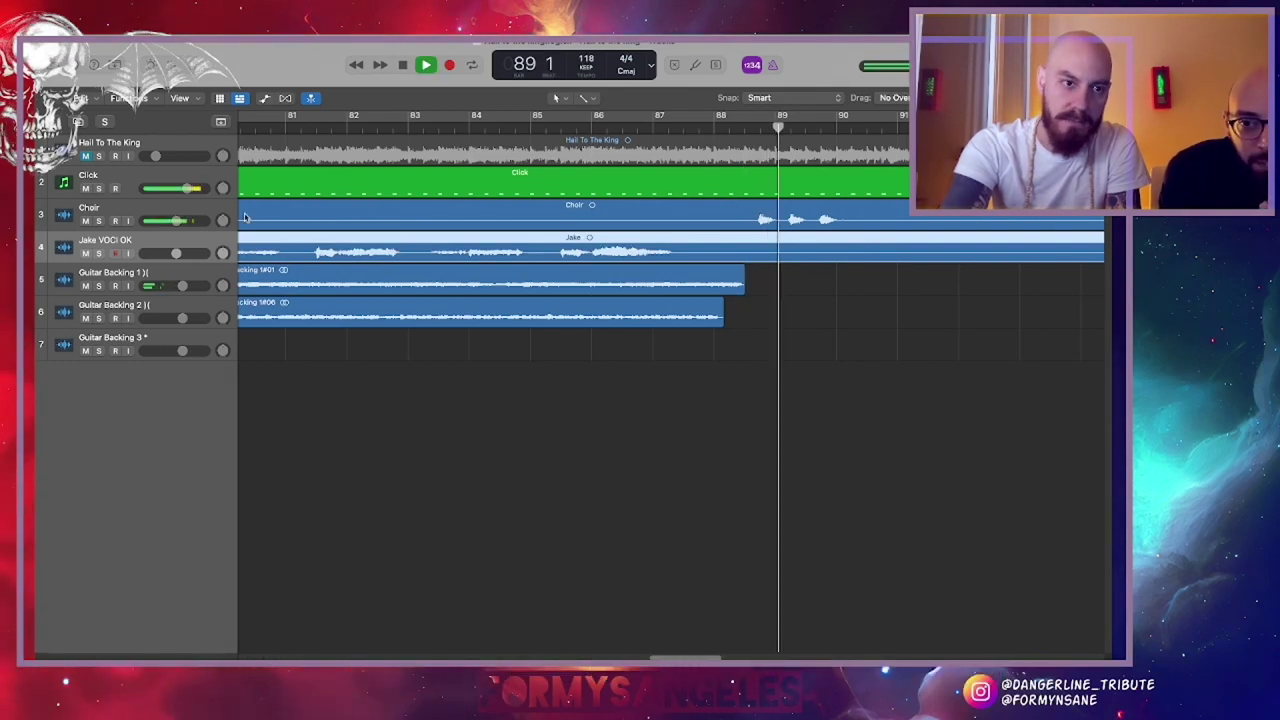
left_click(86, 156)
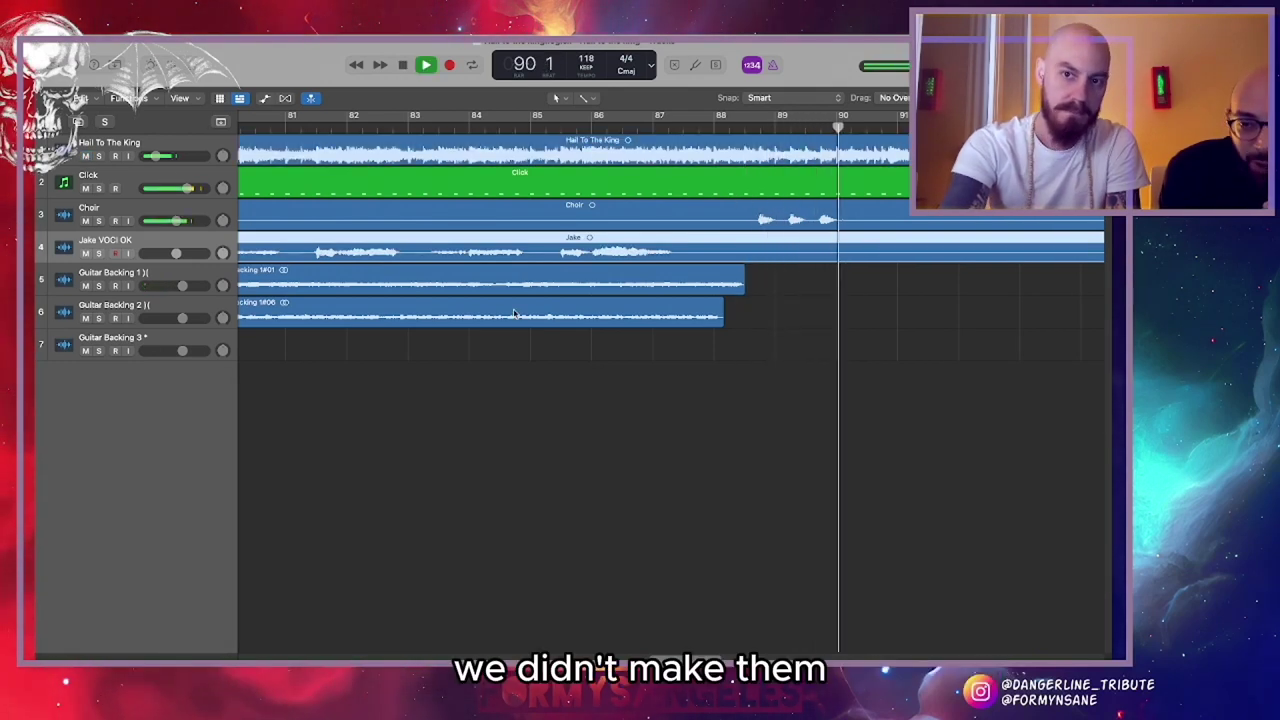
Play the full mix from about bar 115, just ahead of the Guitar Backing 3 region, and stop playback
scroll(615, 322, "down", 10)
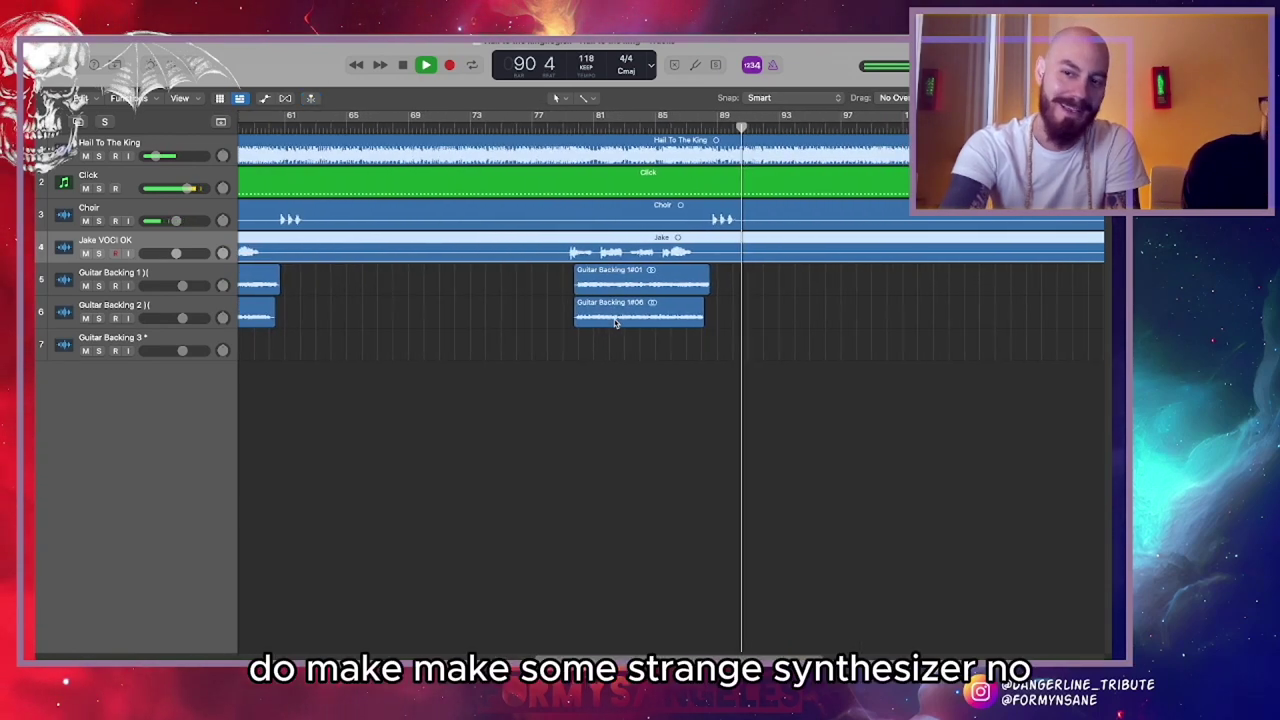
scroll(615, 322, "right", 10)
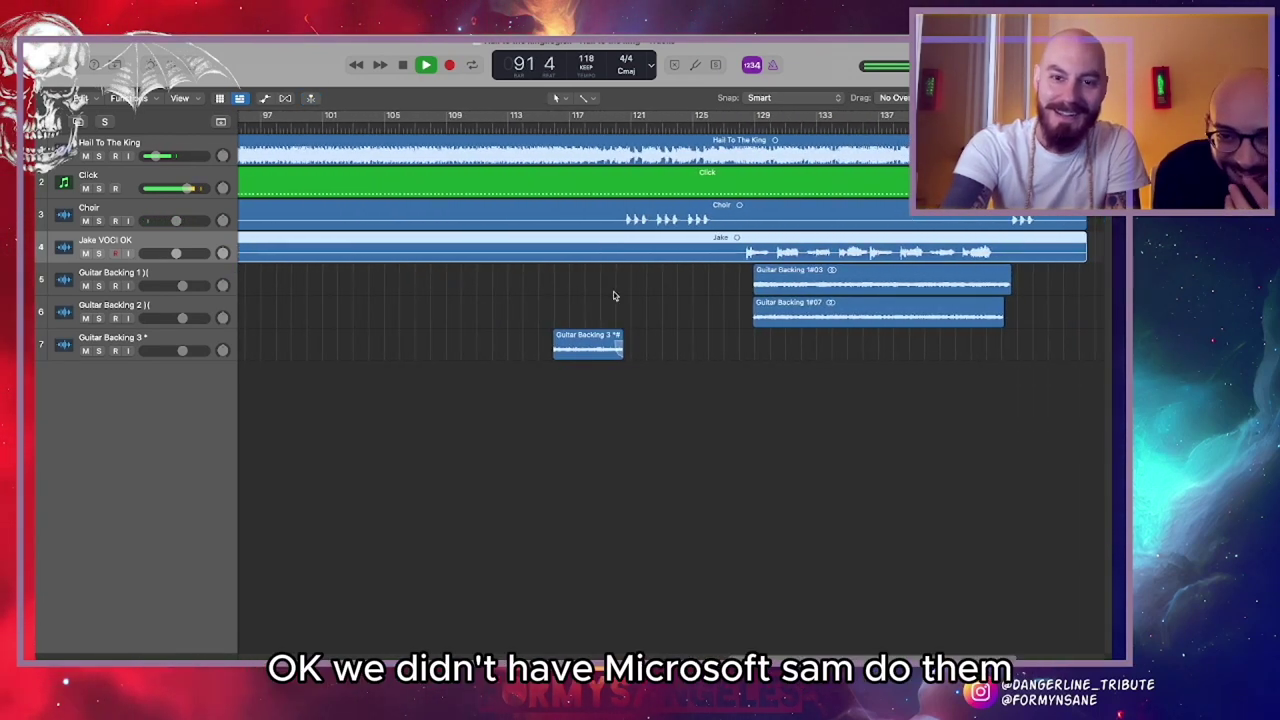
scroll(554, 300, "up", 10)
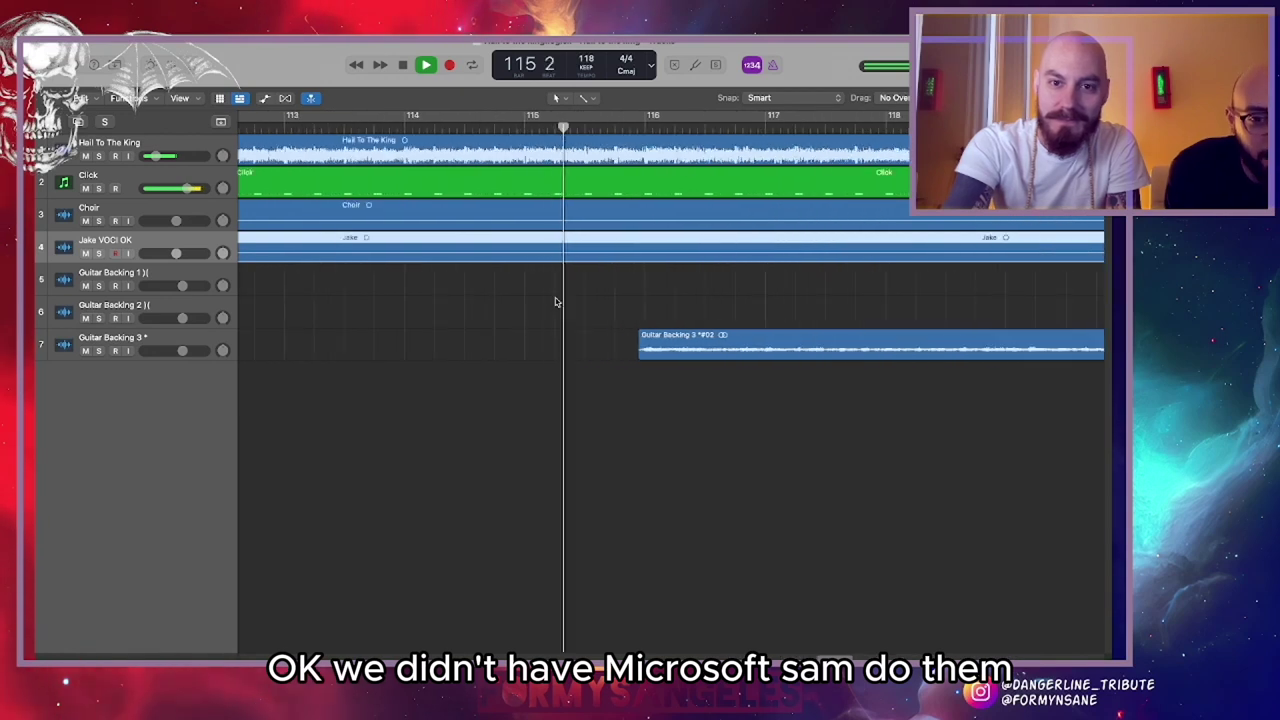
key("space")
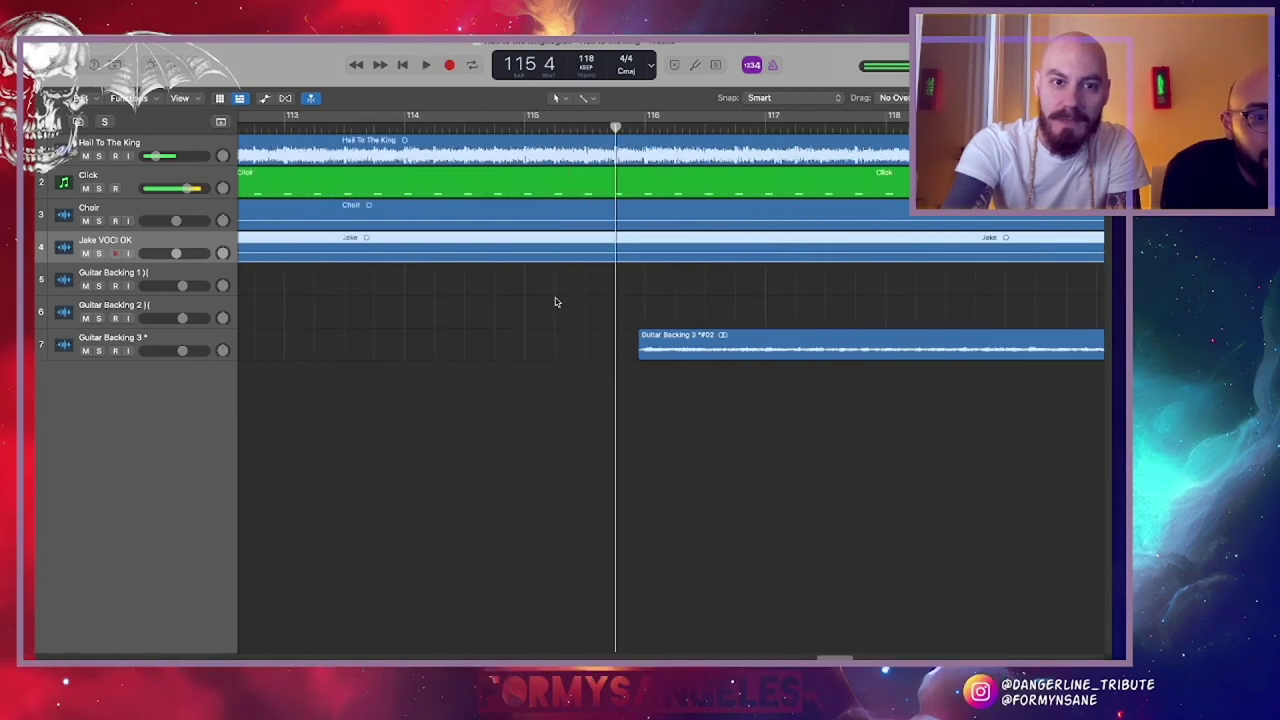
Play Guitar Backing 3 in the full mix from about bar 114, pausing briefly at bar 115
left_click(407, 127)
key("space")
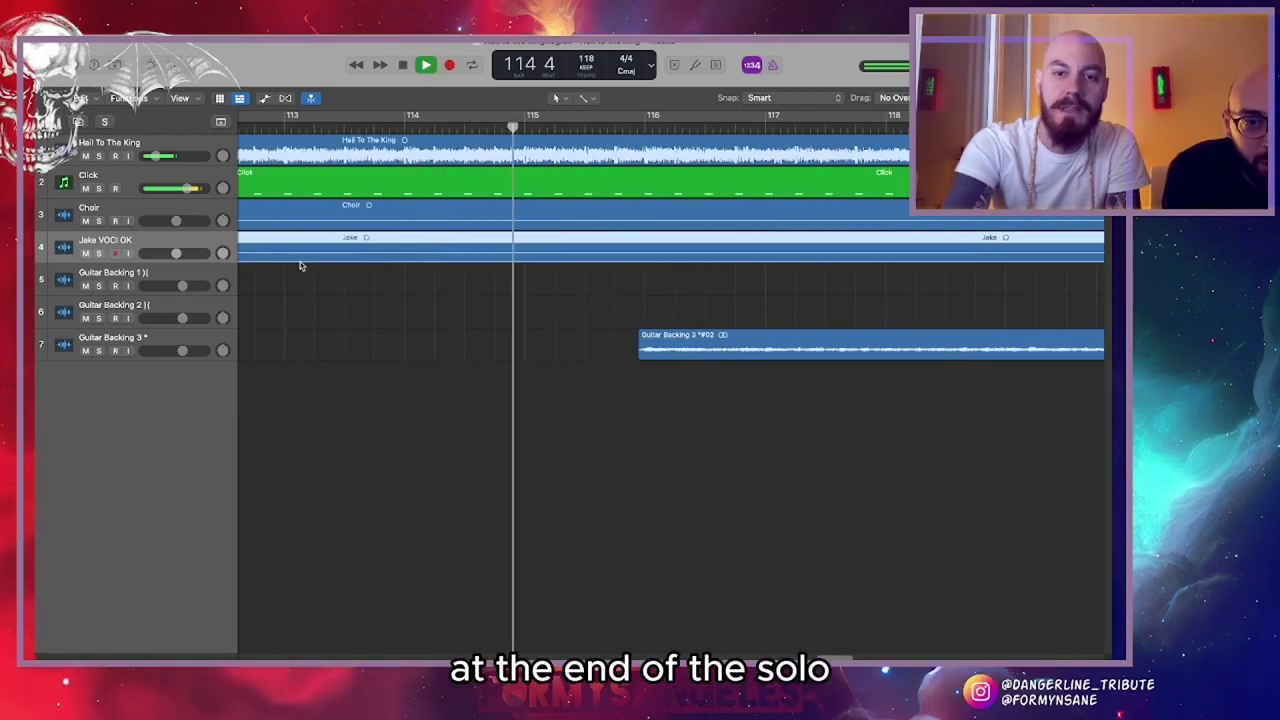
scroll(411, 290, "right", 2)
key("space")
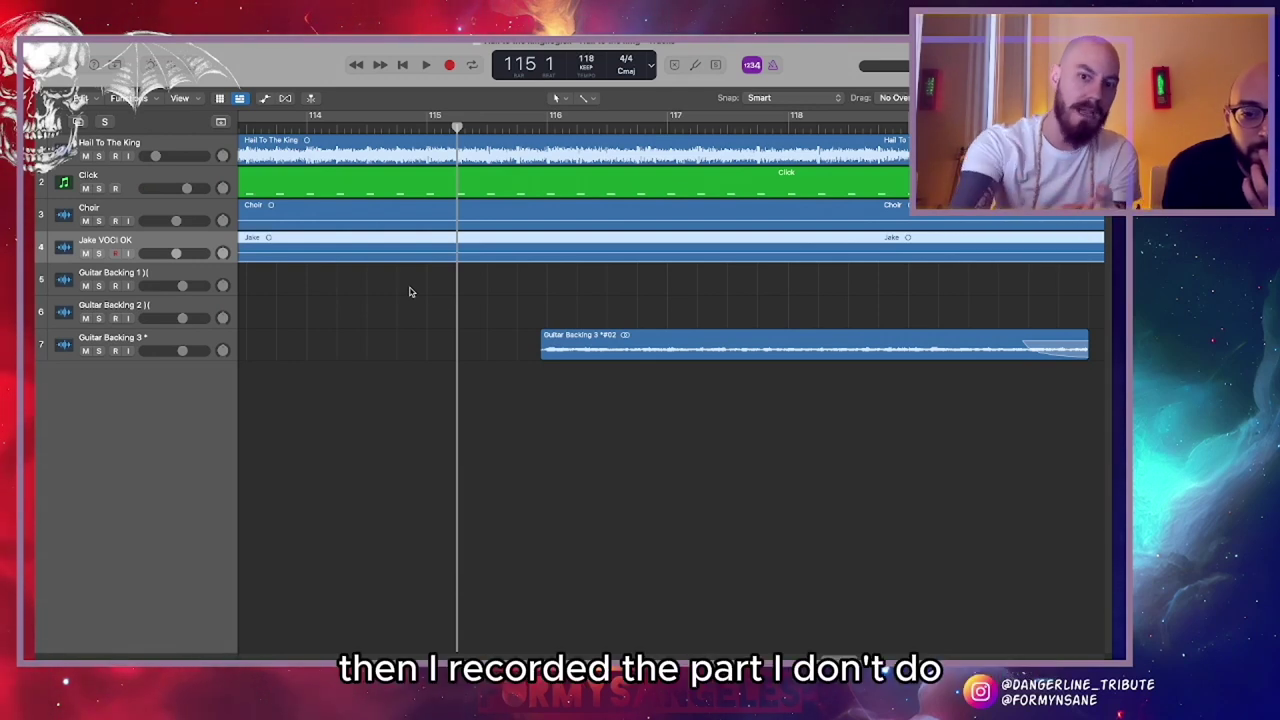
key("space")
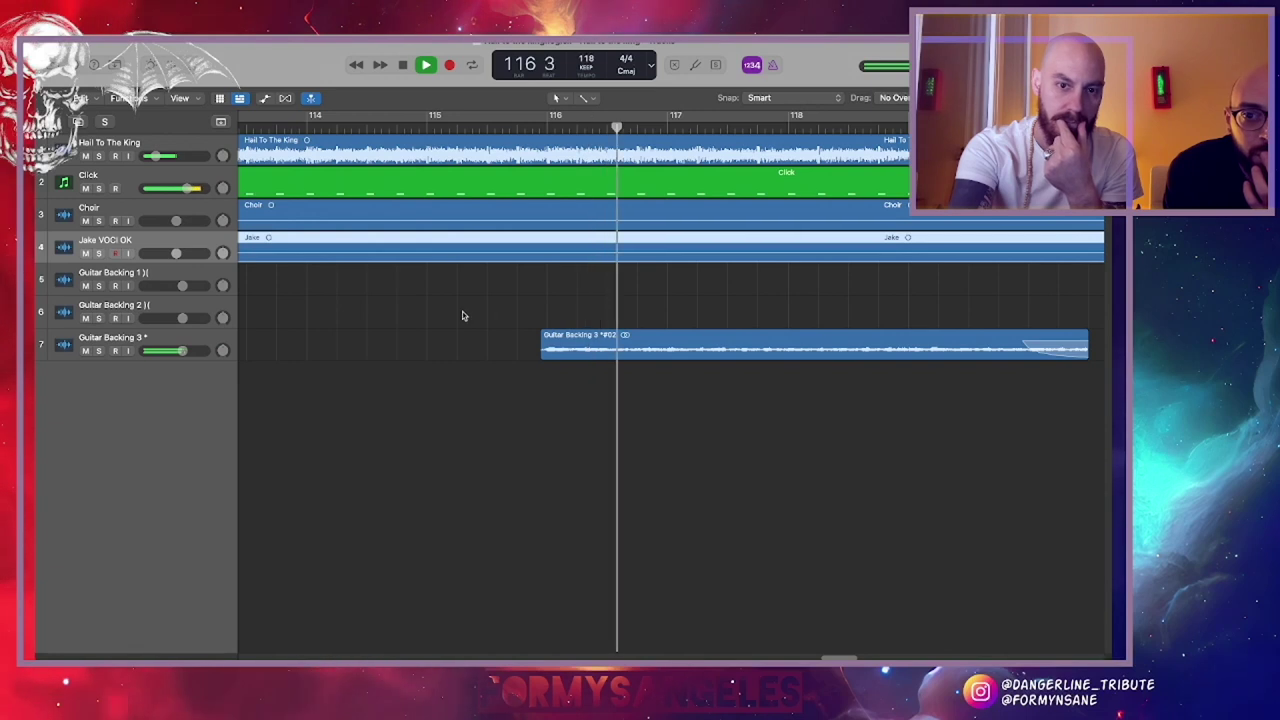
scroll(456, 317, "down", 5)
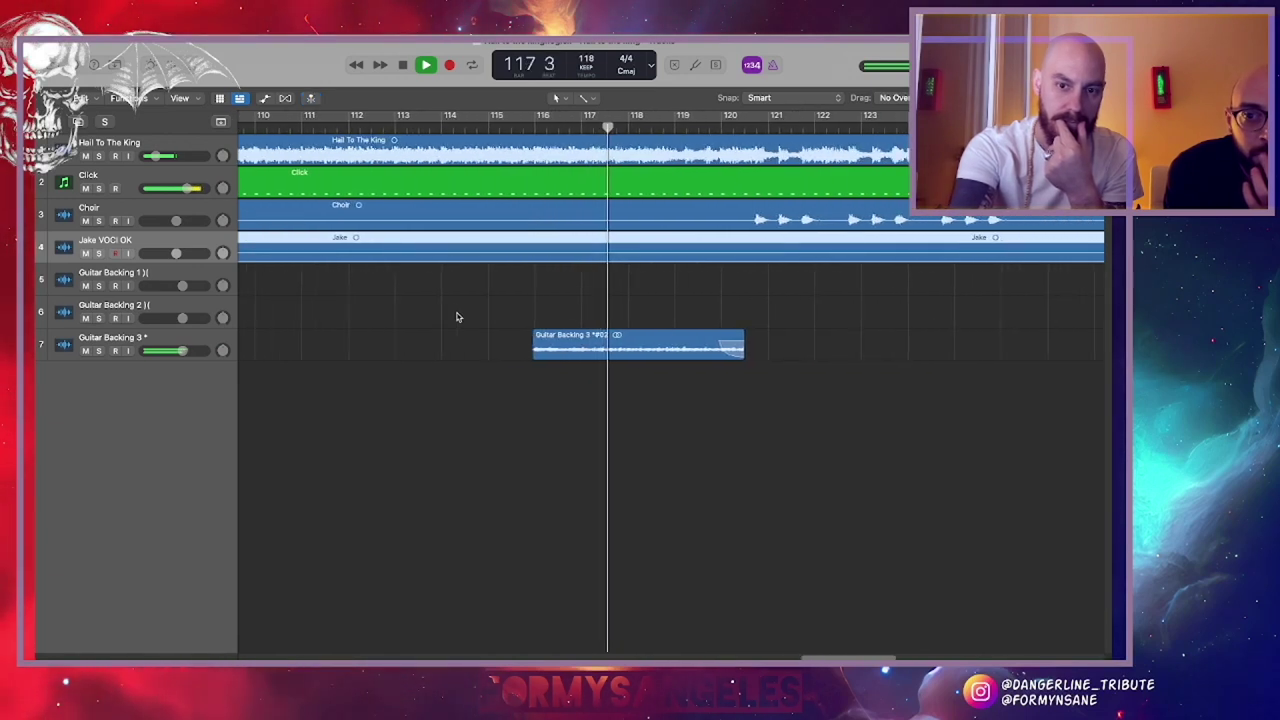
Follow the full mix from Guitar Backing 3 through the choir hits and the last vocal and guitar backing section
scroll(440, 310, "right", 3)
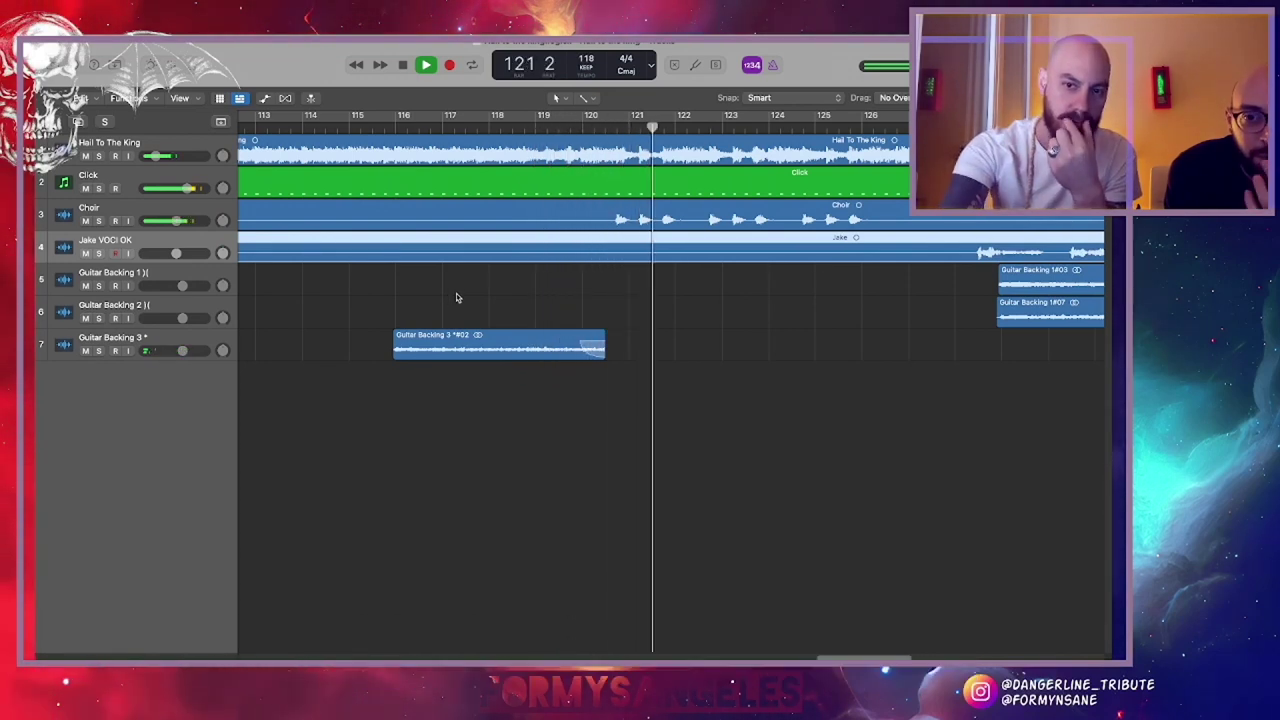
scroll(456, 297, "right", 1)
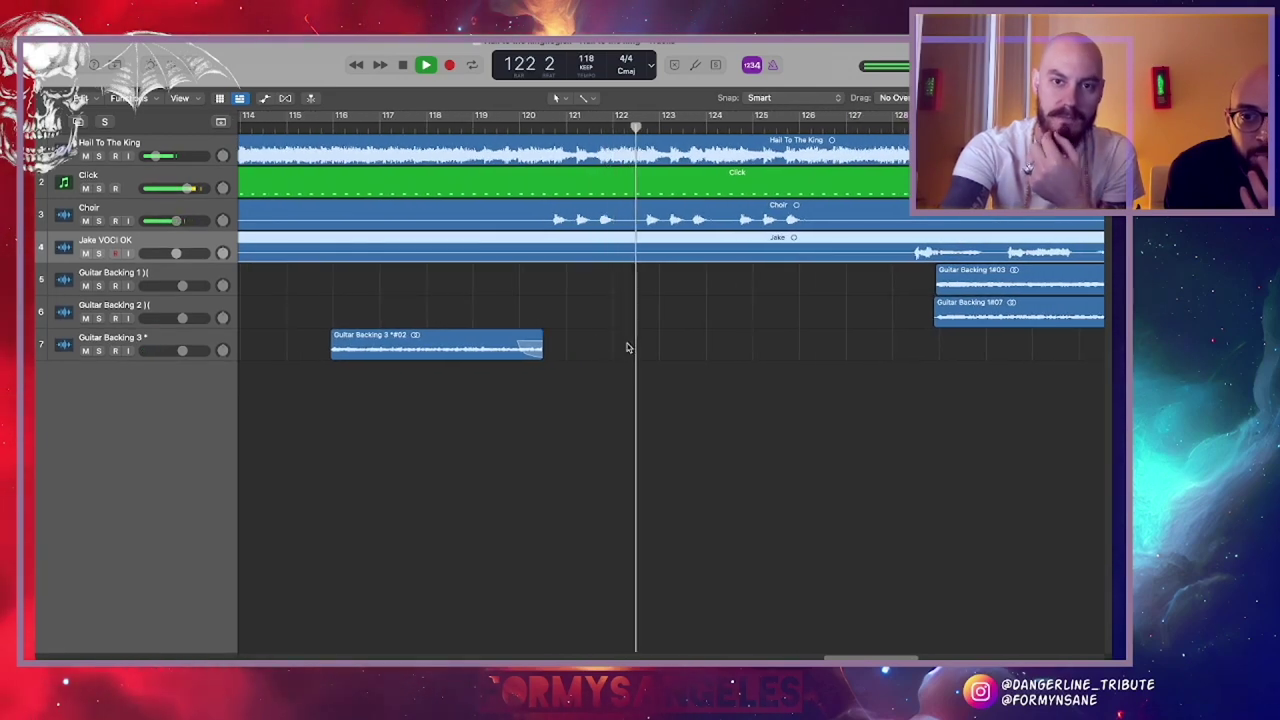
scroll(627, 347, "right", 1)
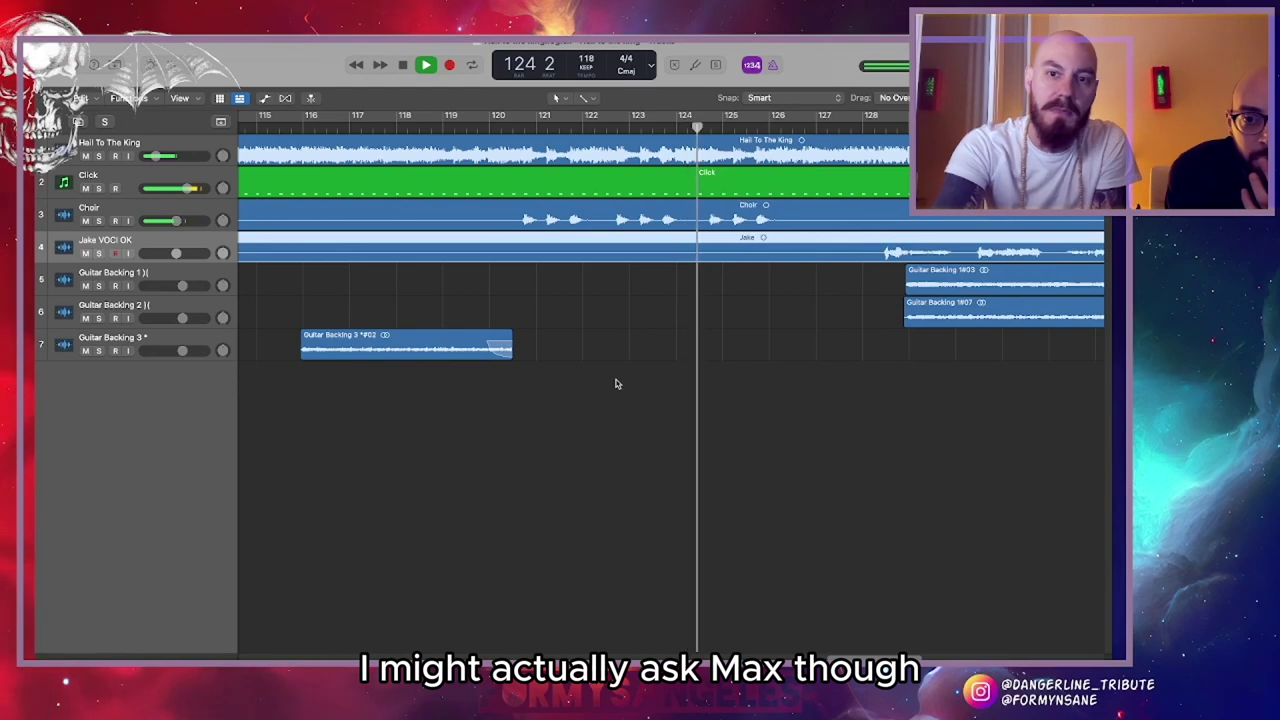
scroll(616, 383, "right", 6)
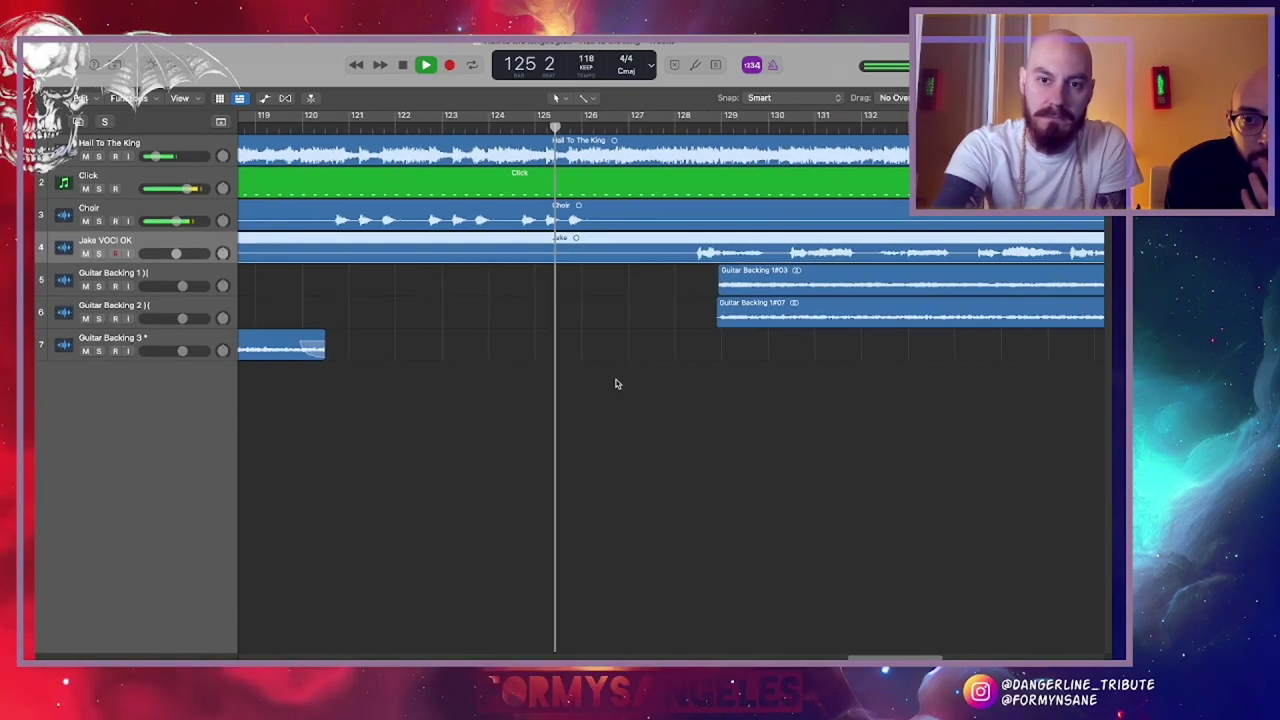
scroll(616, 383, "right", 4)
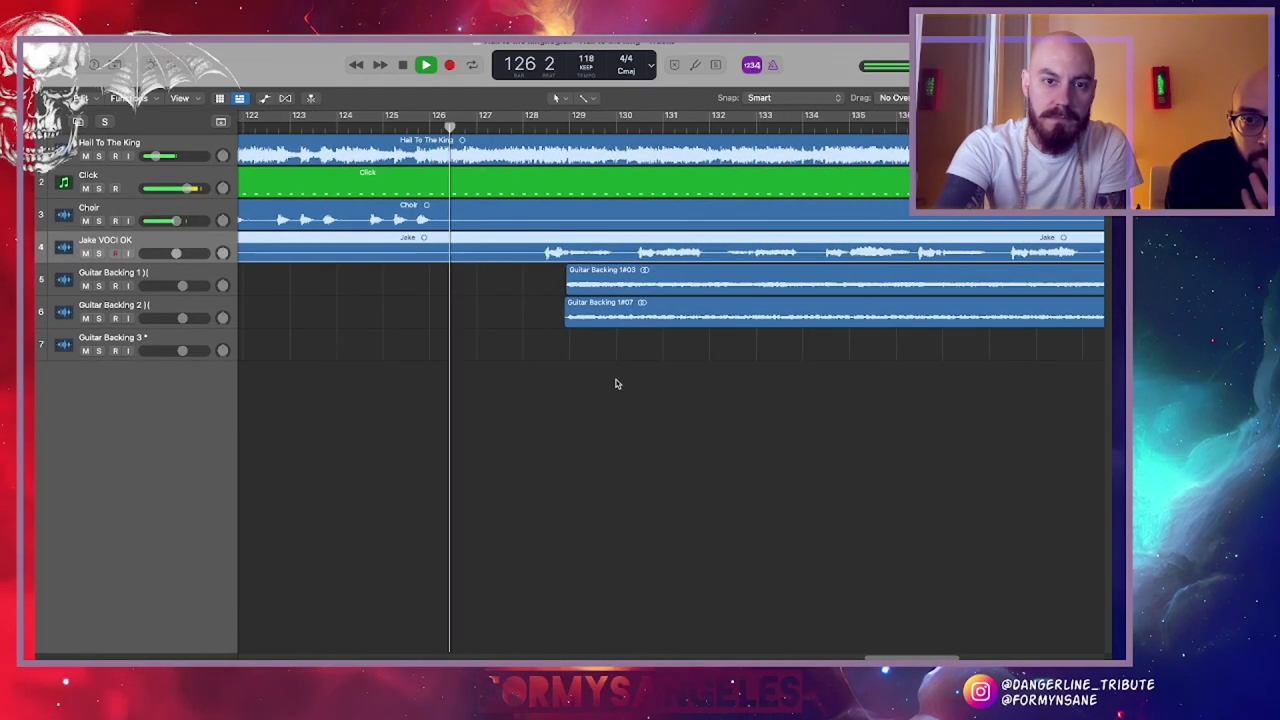
scroll(443, 320, "right", 4)
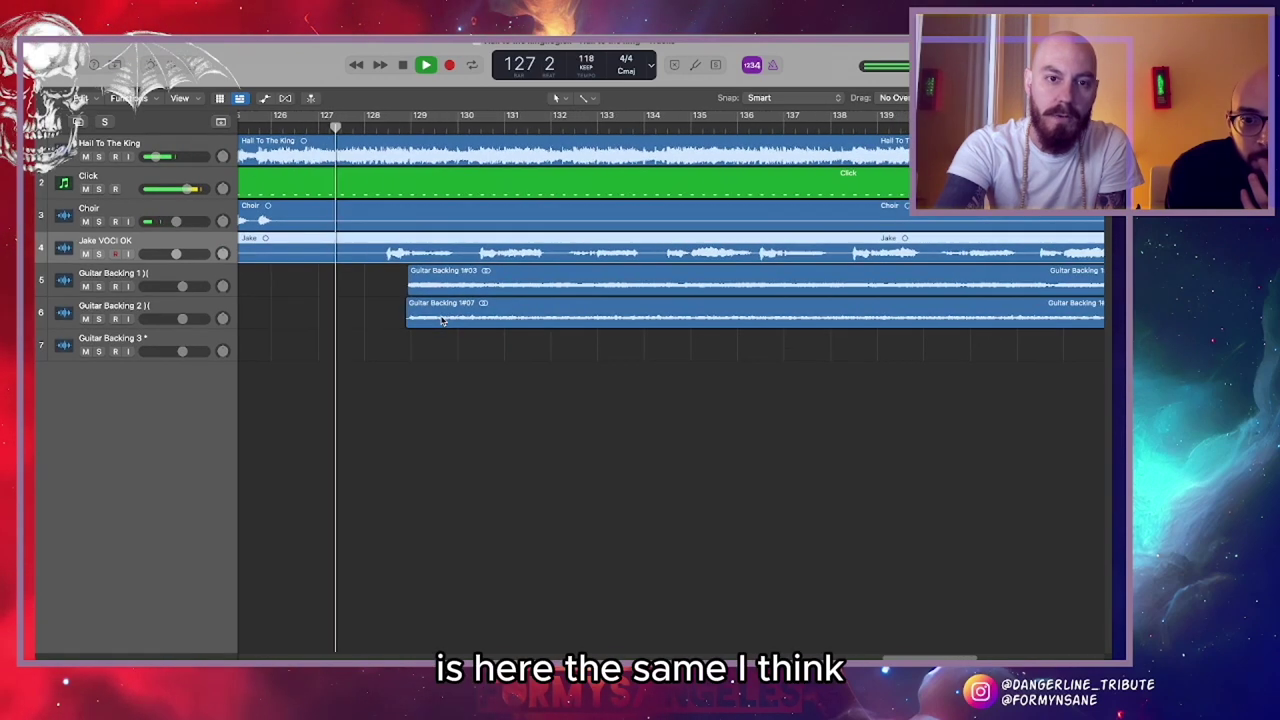
scroll(443, 320, "right", 1)
scroll(343, 325, "left", 1)
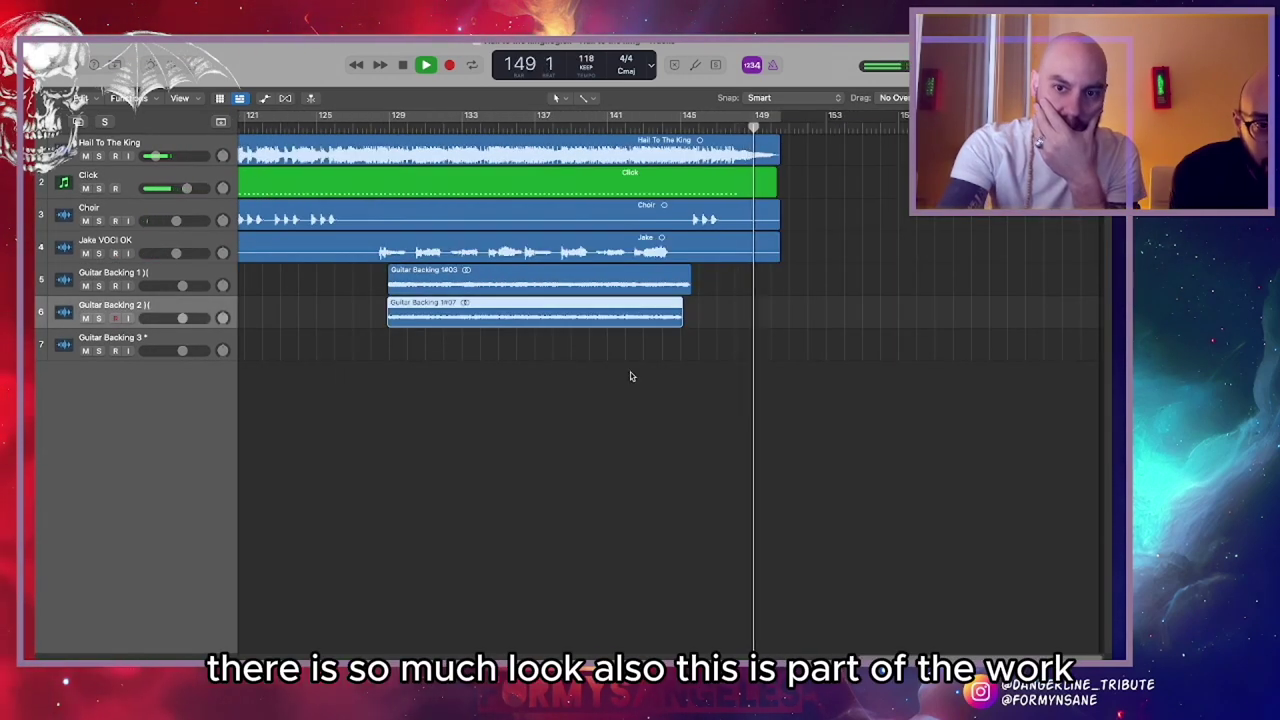
Stop playback at bar 149 and close the Hail to the king project, saving its changes
key("space")
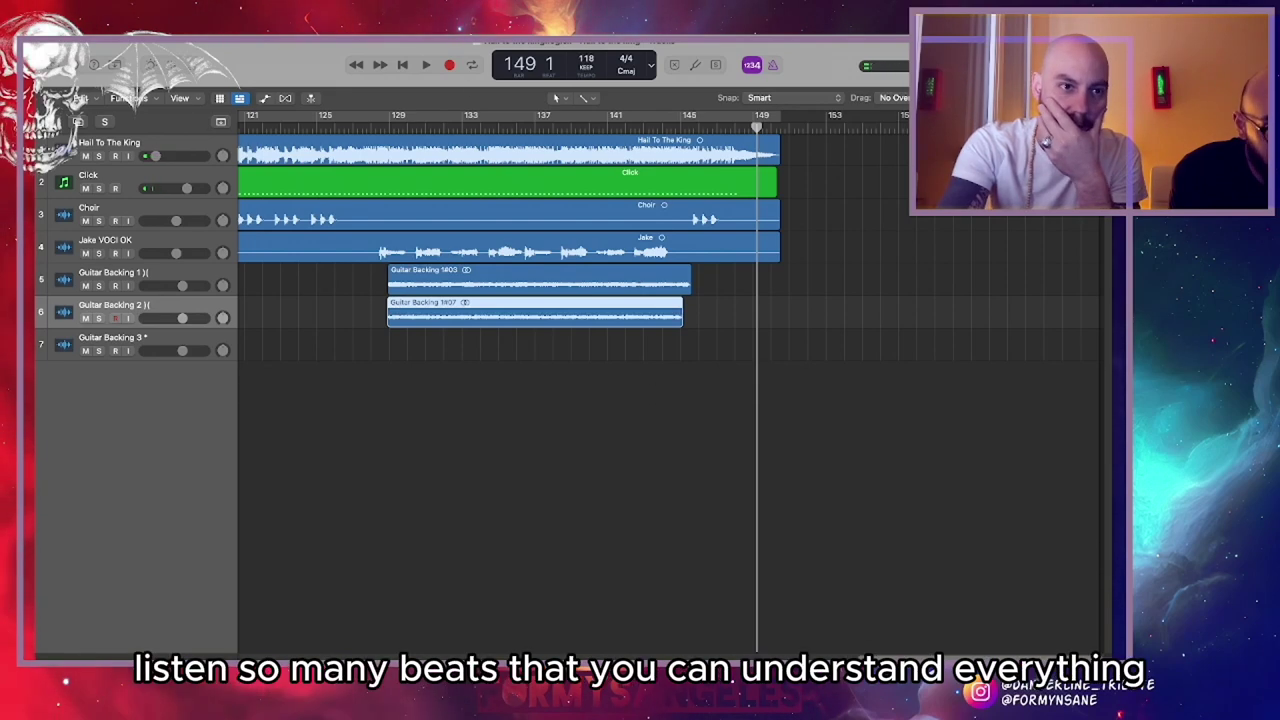
left_click(78, 68)
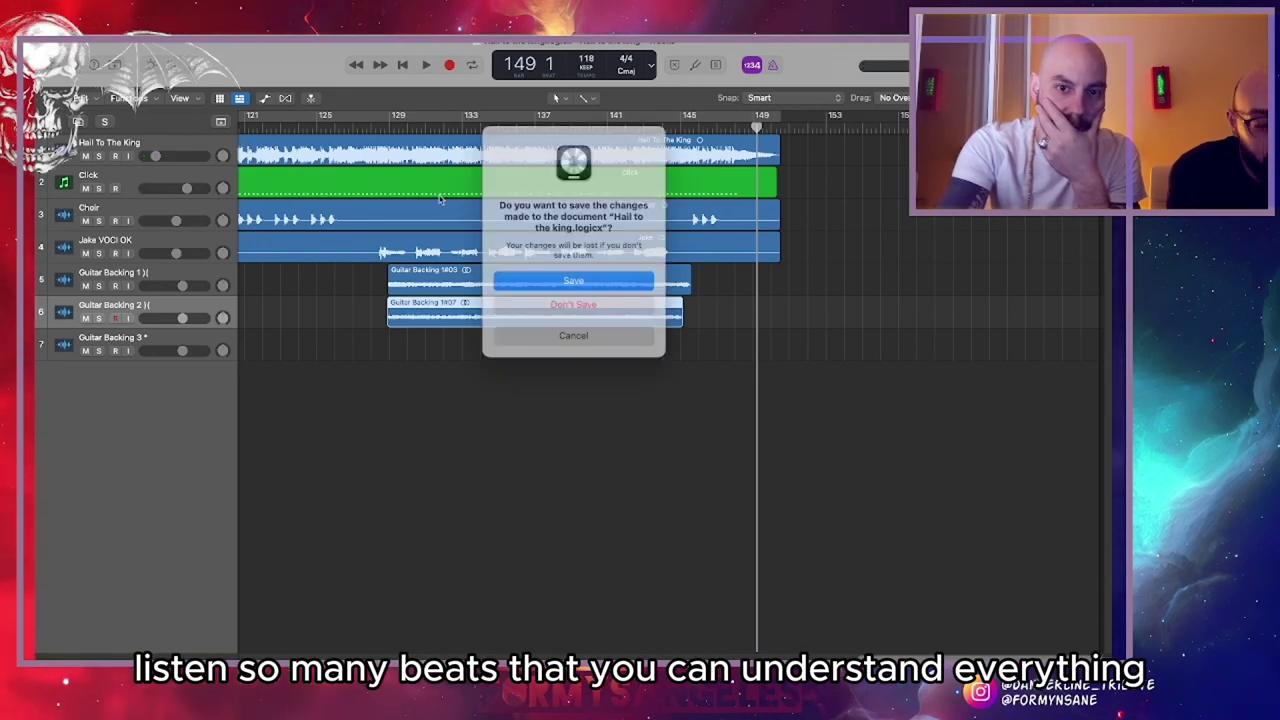
left_click(574, 277)
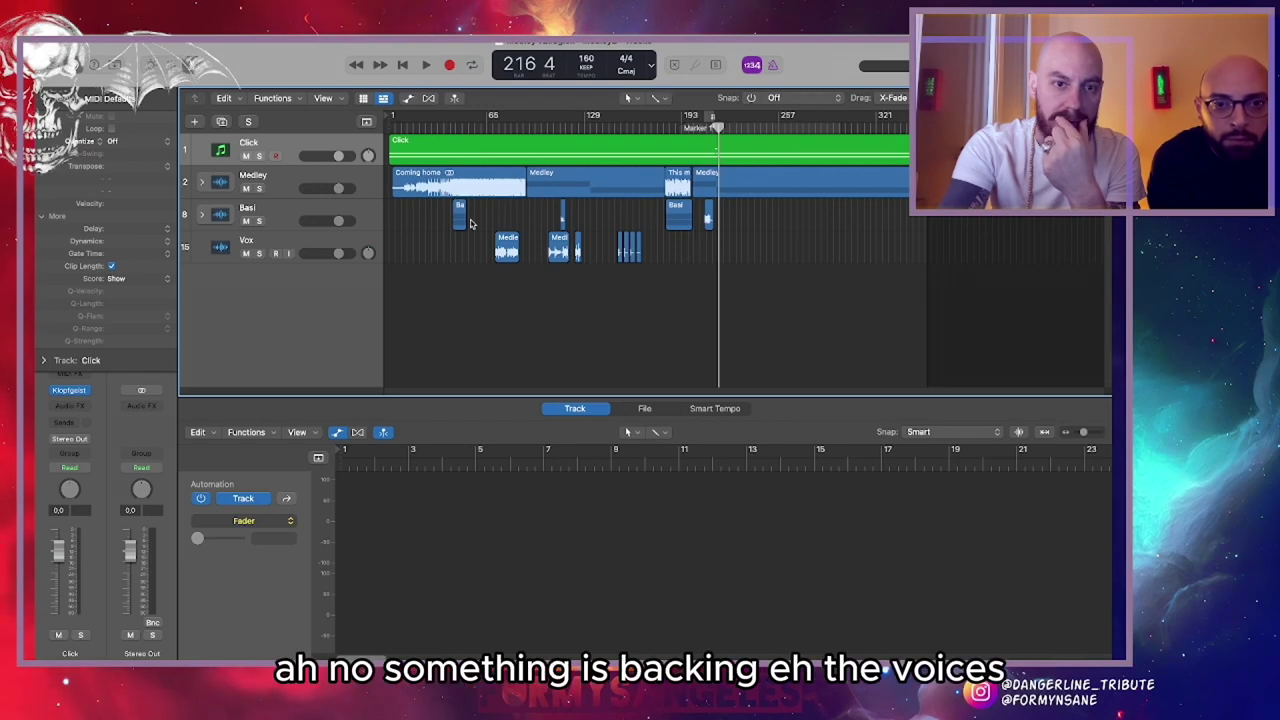
Hide the inspector and the editor pane in the Medley 2 project and show its whole arrangement
scroll(447, 238, "up", 5)
scroll(447, 238, "left", 10)
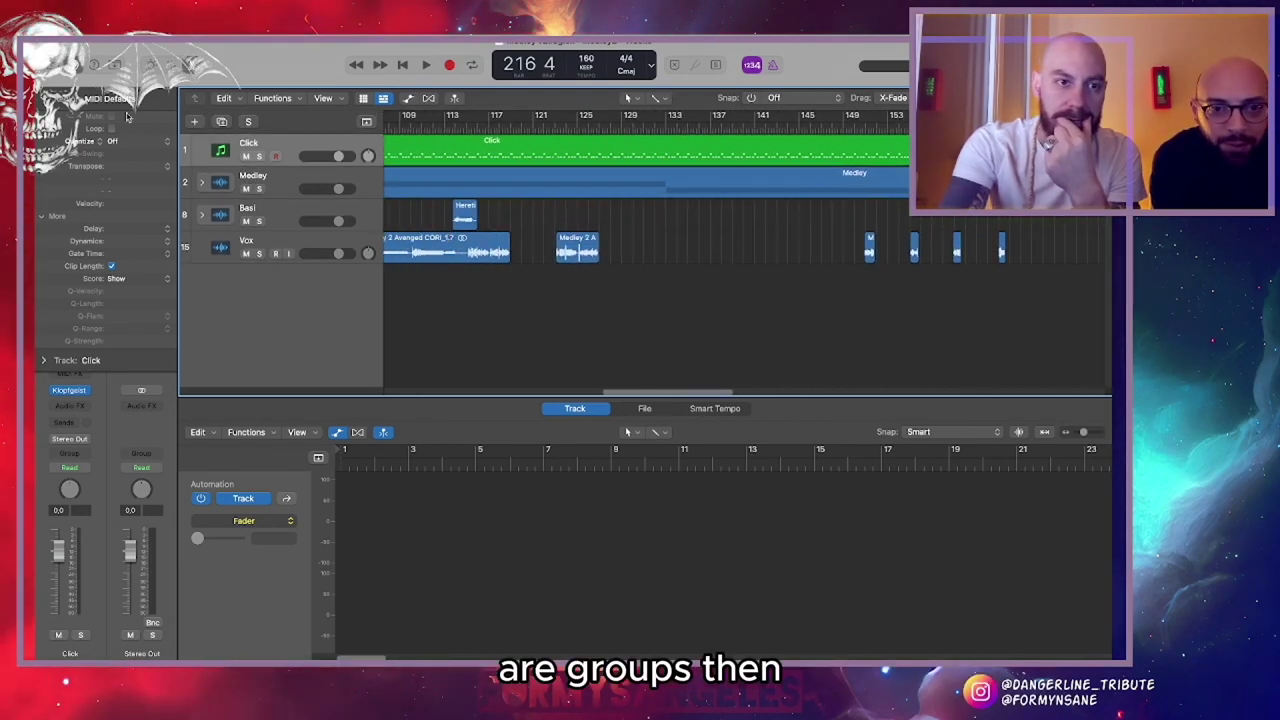
key("i")
key("e")
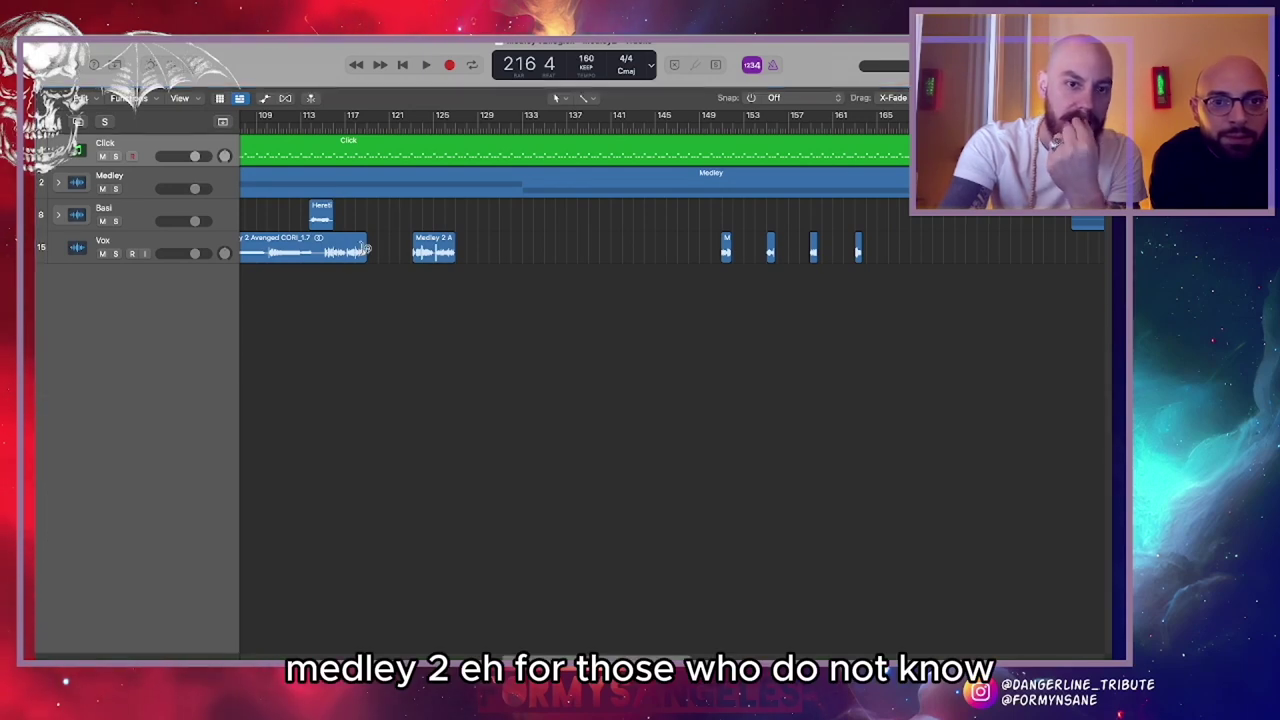
scroll(365, 248, "left", 15)
scroll(365, 248, "left", 2)
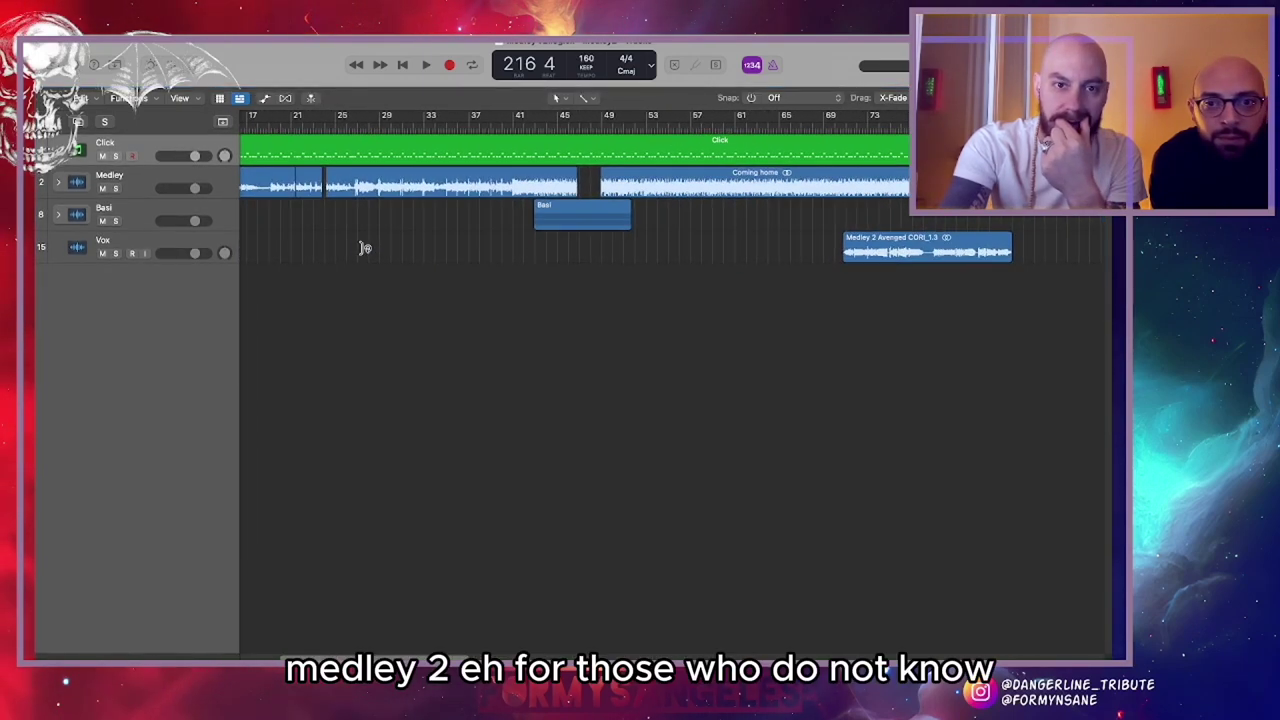
scroll(365, 248, "down", 5)
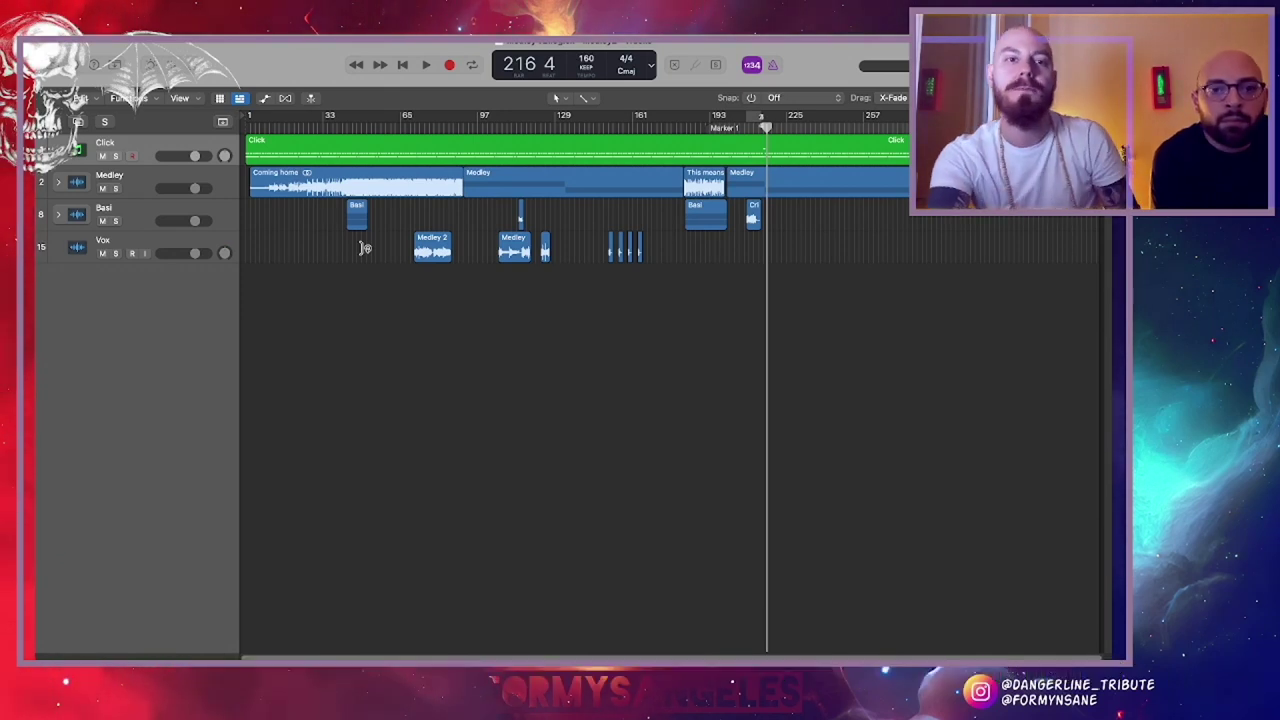
Go through the medley's songs by selecting the Coming home, Medley, This means war and final Medley regions in turn
left_click(388, 182)
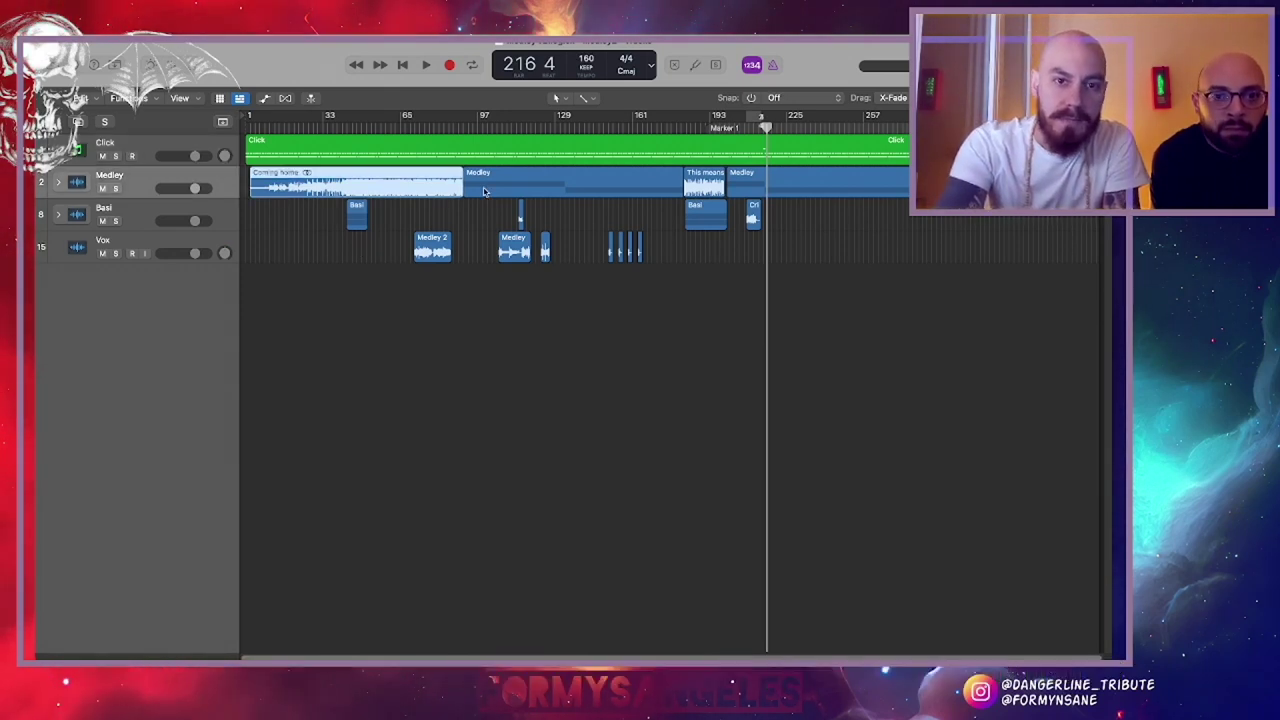
left_click(500, 187)
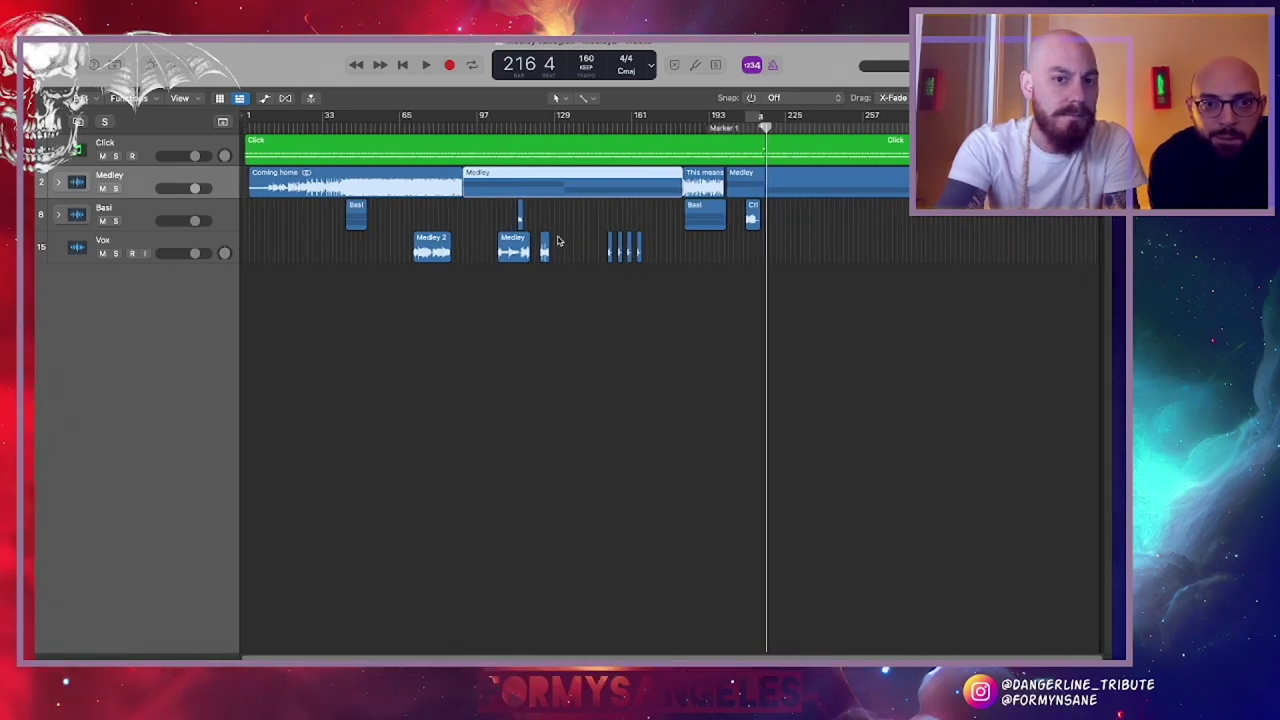
left_click(709, 182)
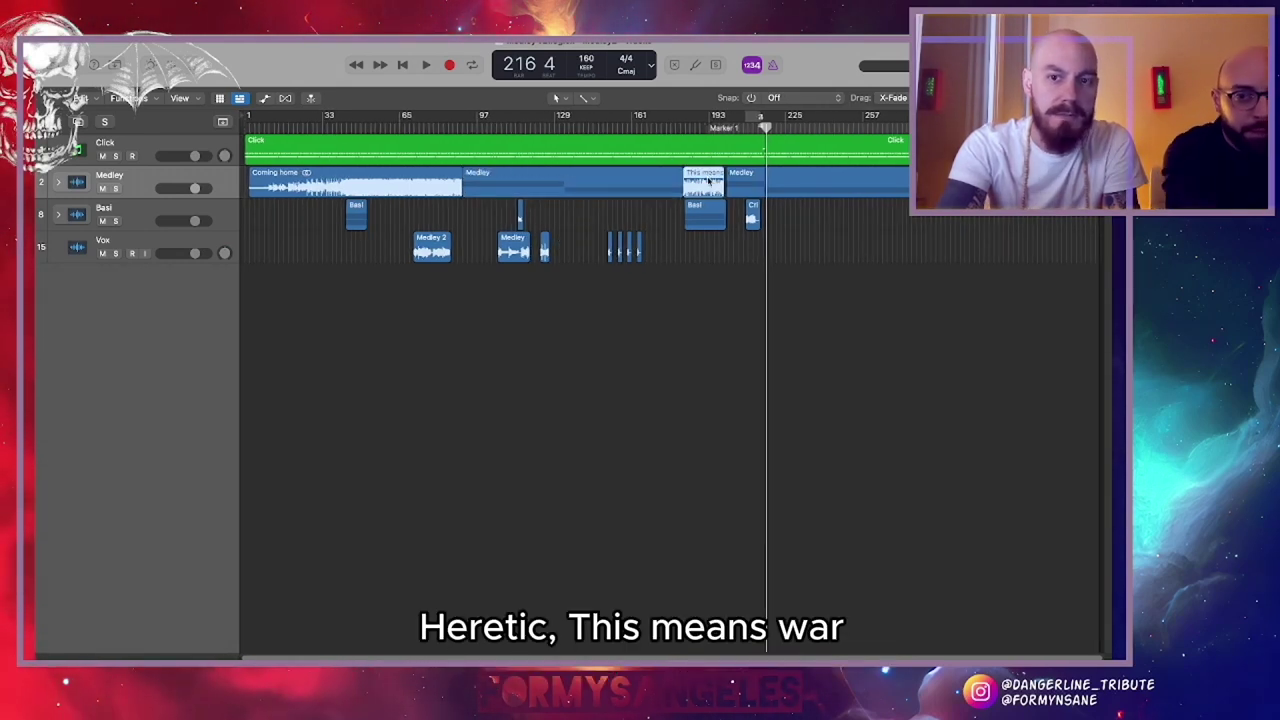
left_click(752, 212)
left_click(799, 190)
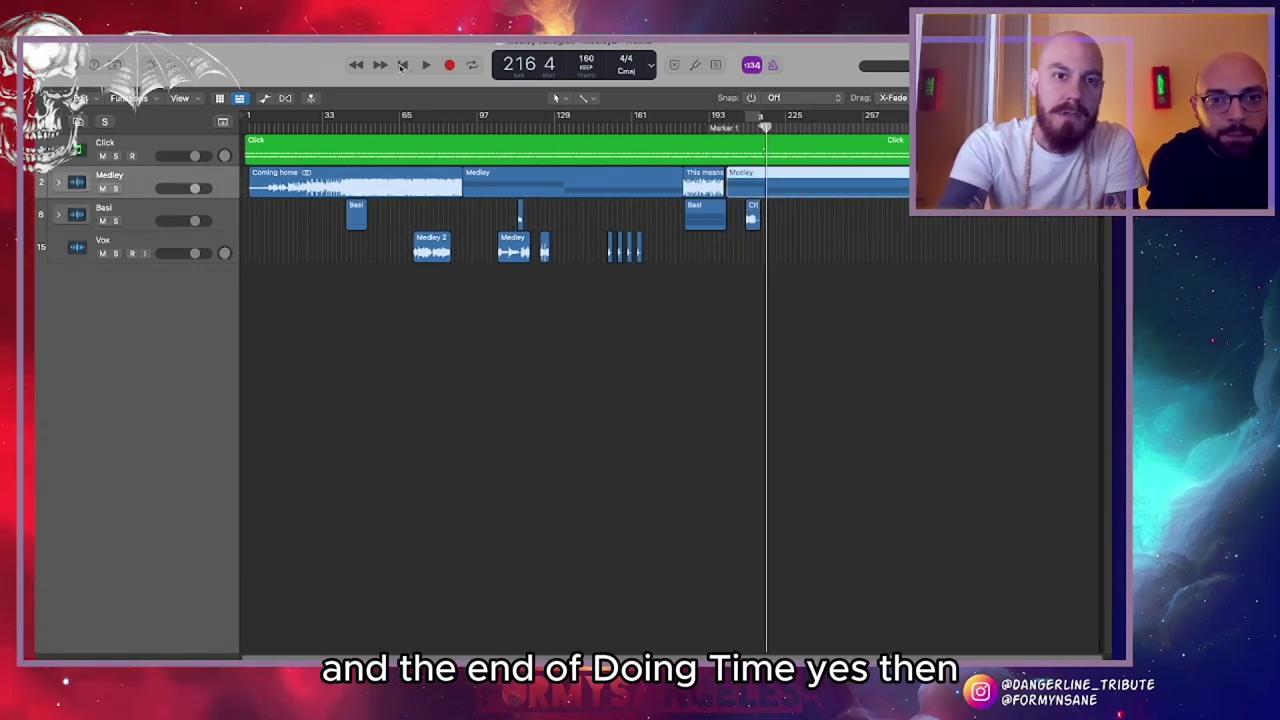
Play the medley from its beginning, pausing briefly at bar 3
left_click(402, 66)
scroll(375, 206, "up", 10)
scroll(375, 206, "left", 6)
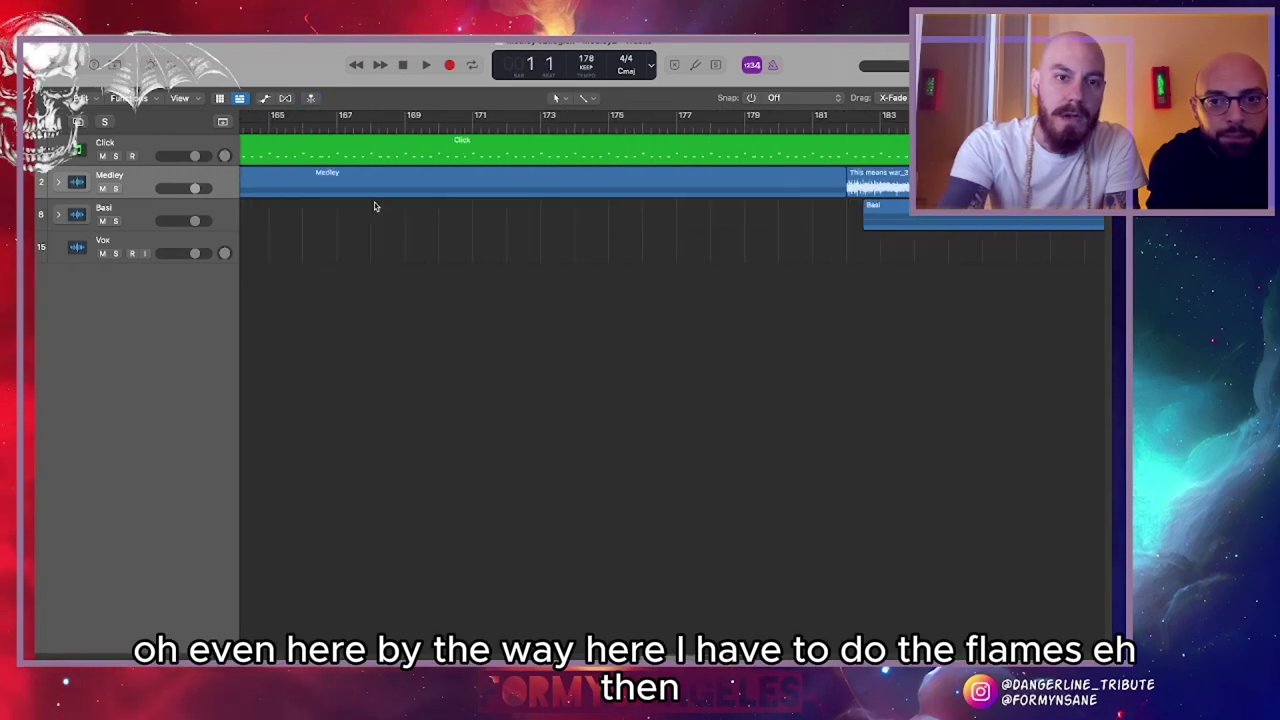
scroll(375, 206, "left", 10)
key("space")
scroll(375, 206, "down", 8)
scroll(375, 206, "left", 6)
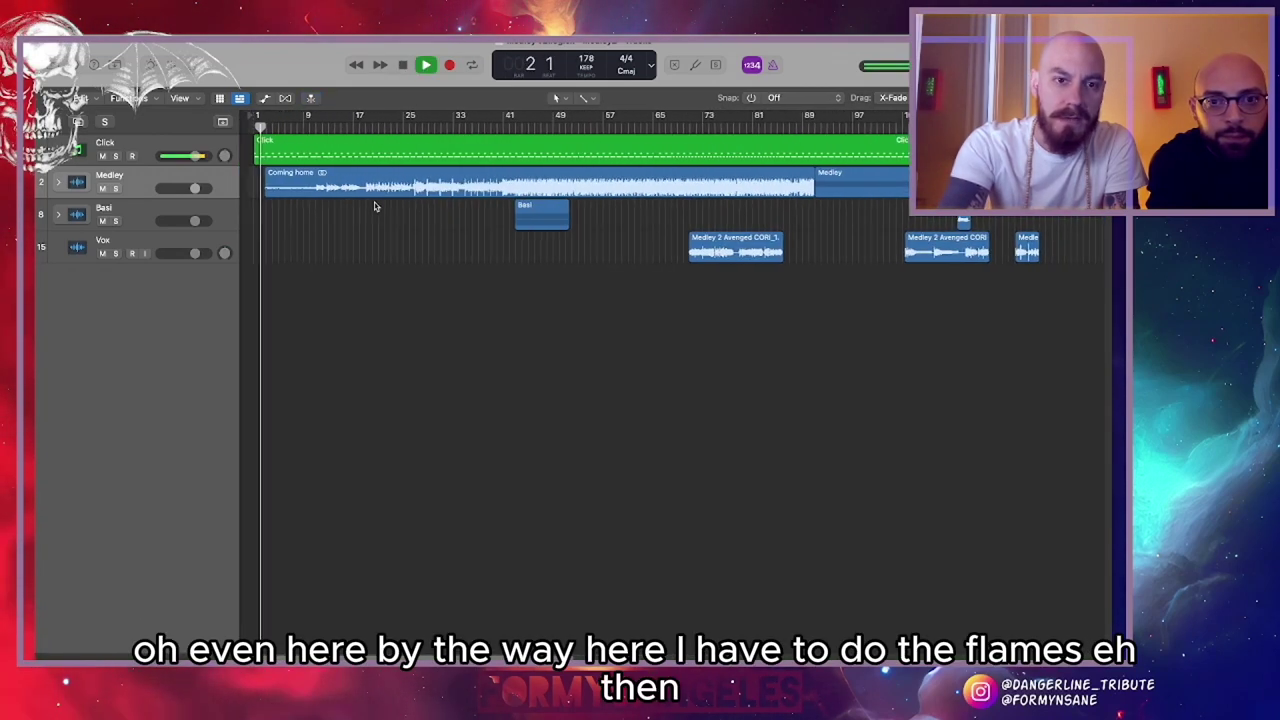
key("space")
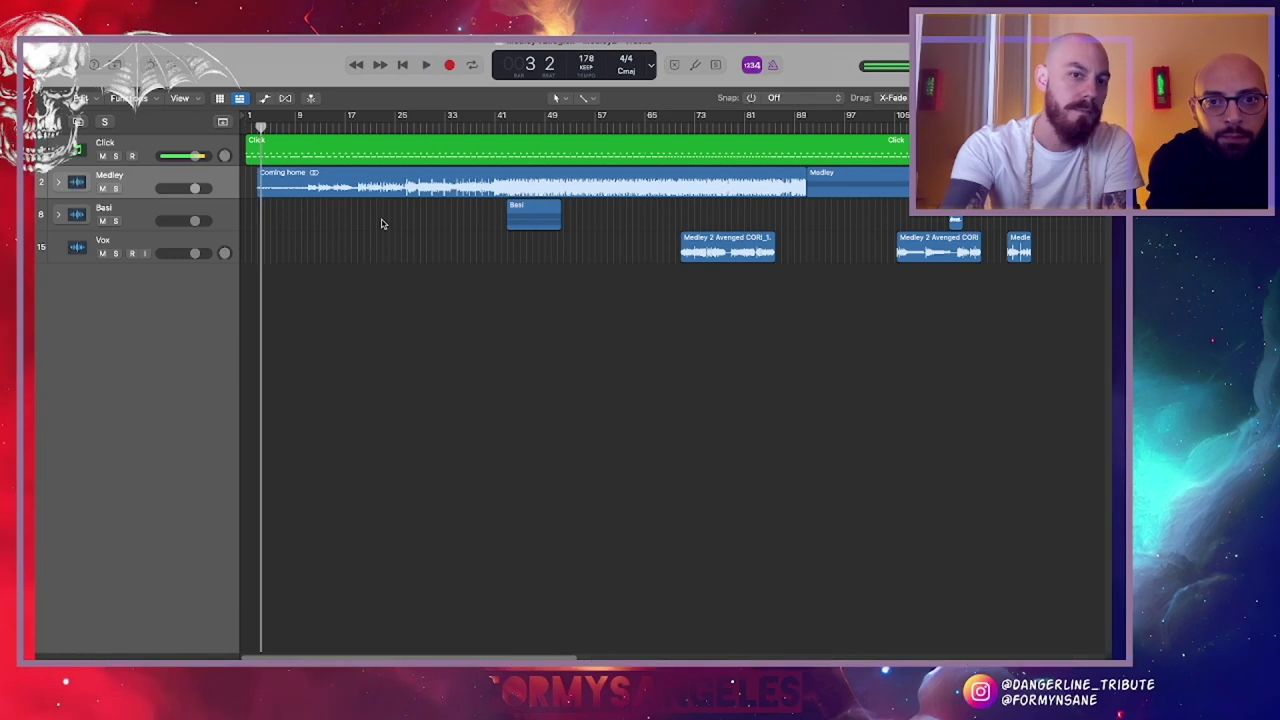
key("space")
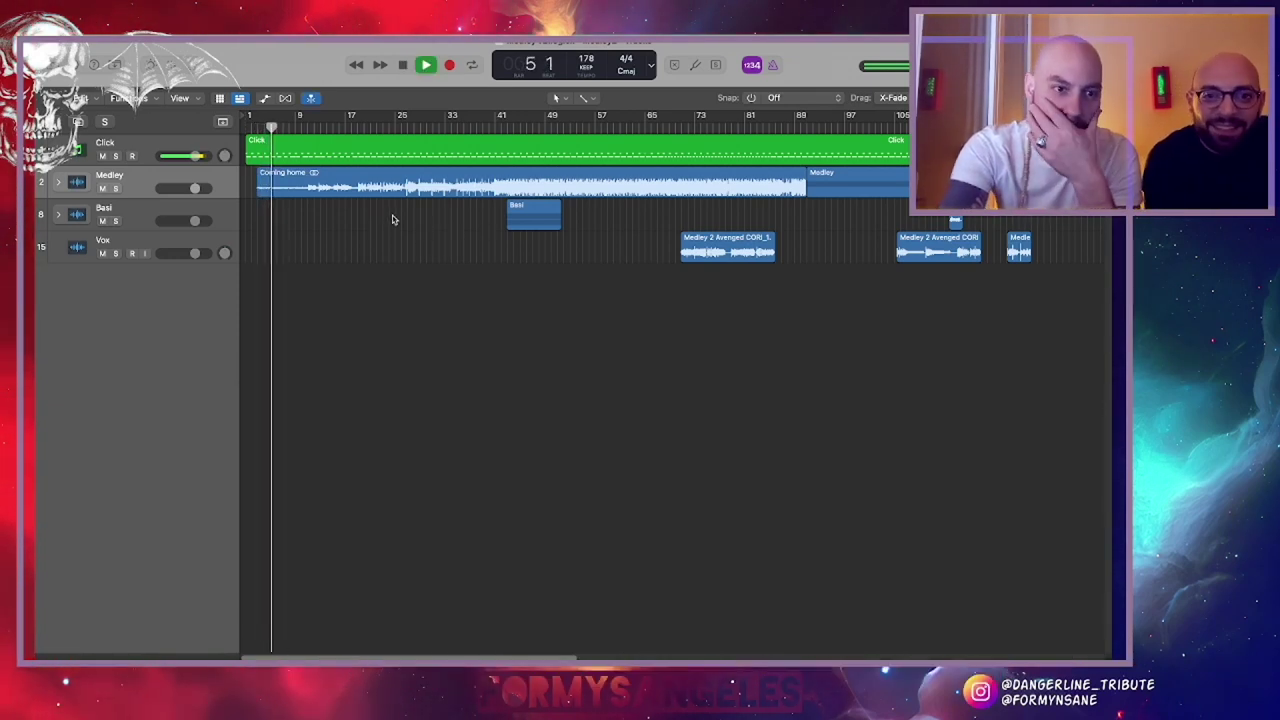
Expand the Basi track stack and play from about bar 36, ahead of the Coming Right and Coming Left regions
left_click(59, 215)
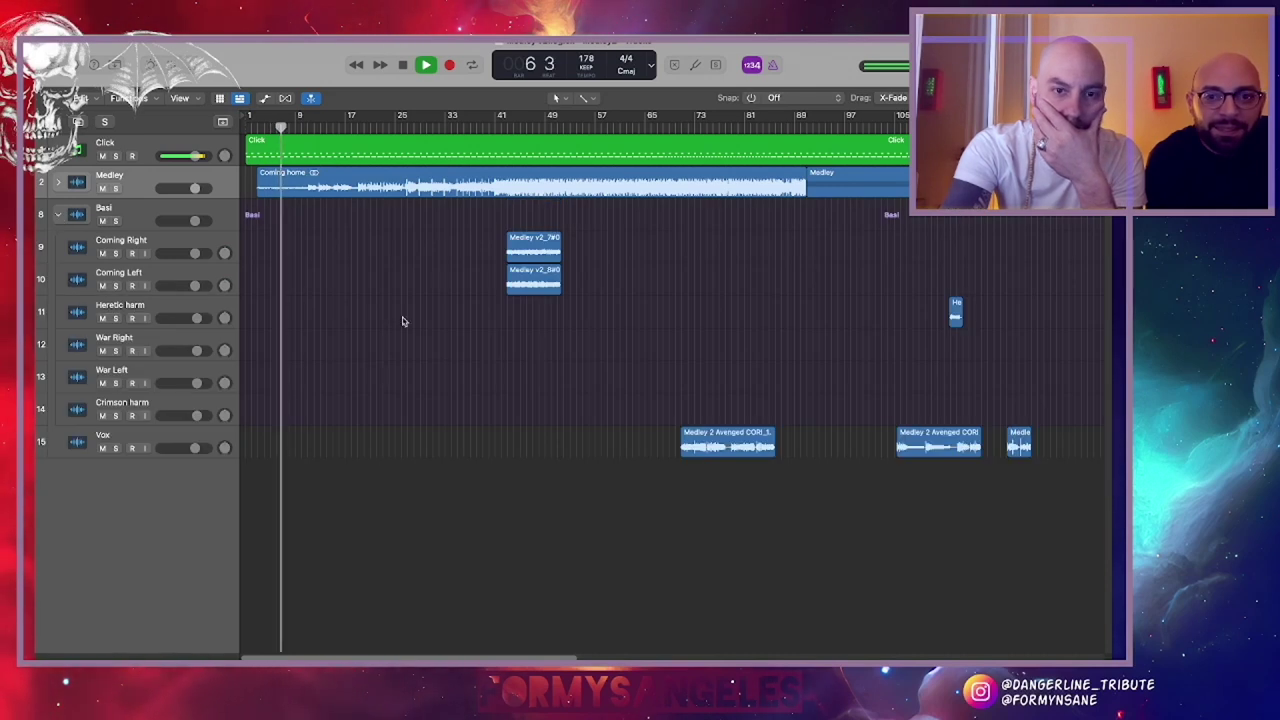
left_click(467, 125)
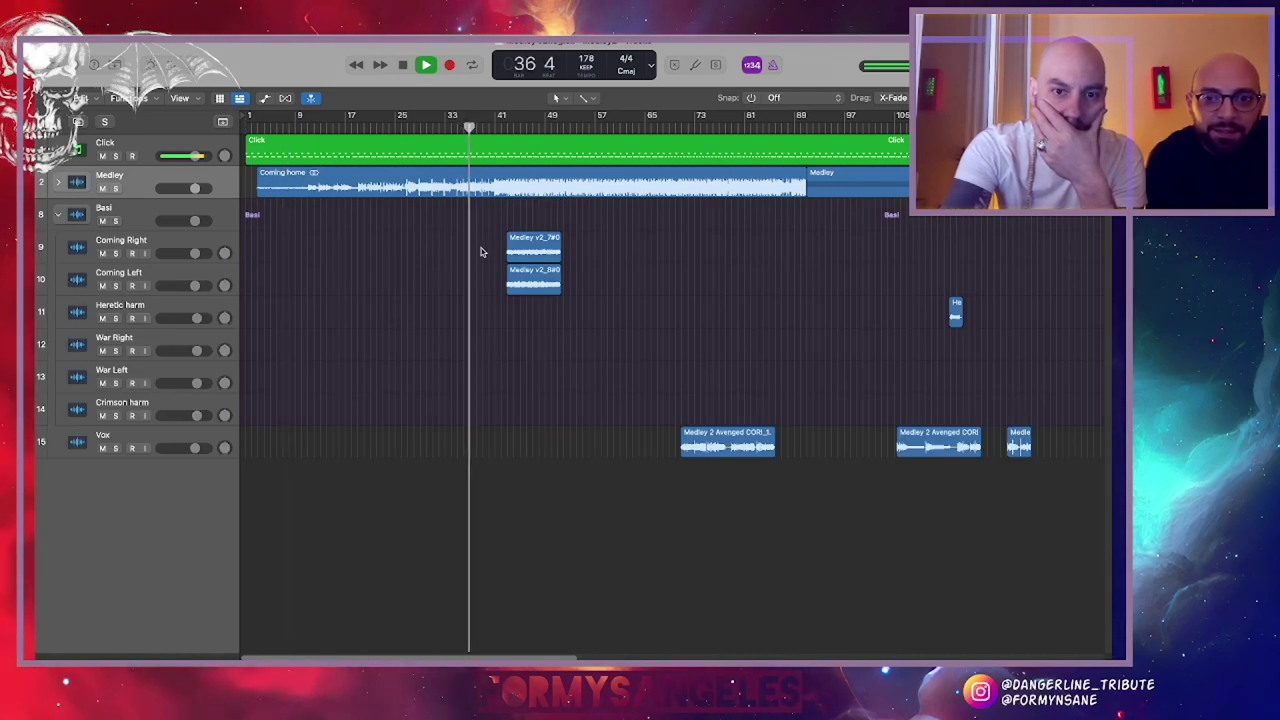
scroll(490, 270, "right", 2)
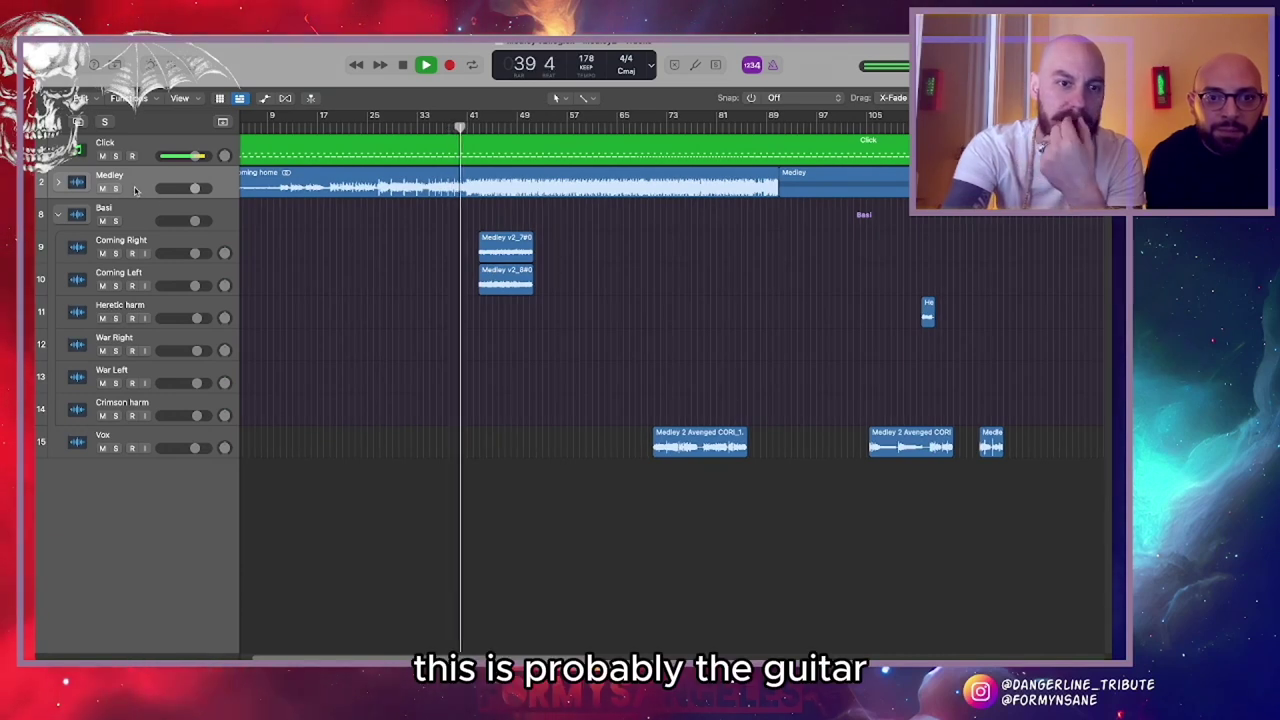
Check the Coming Right and Coming Left backings with the Medley stack muted, then unmute it and lower its volume to -4.6 dB
left_click(102, 189)
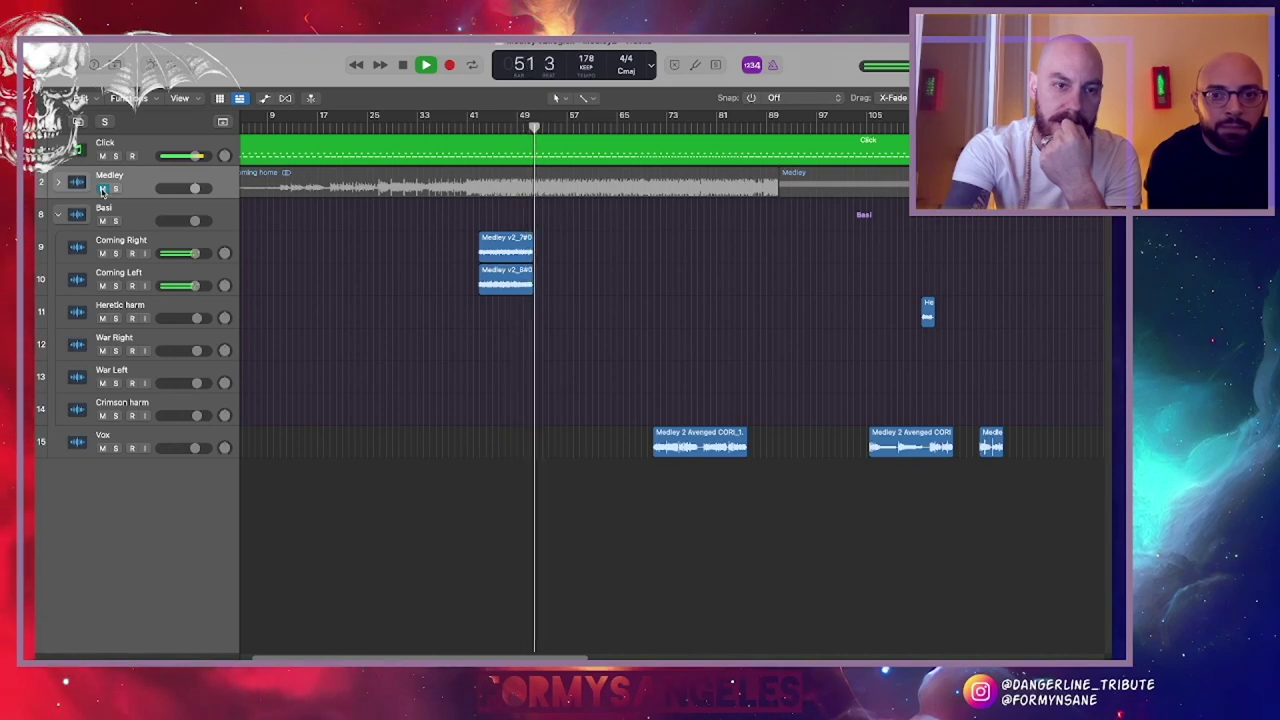
left_click(102, 188)
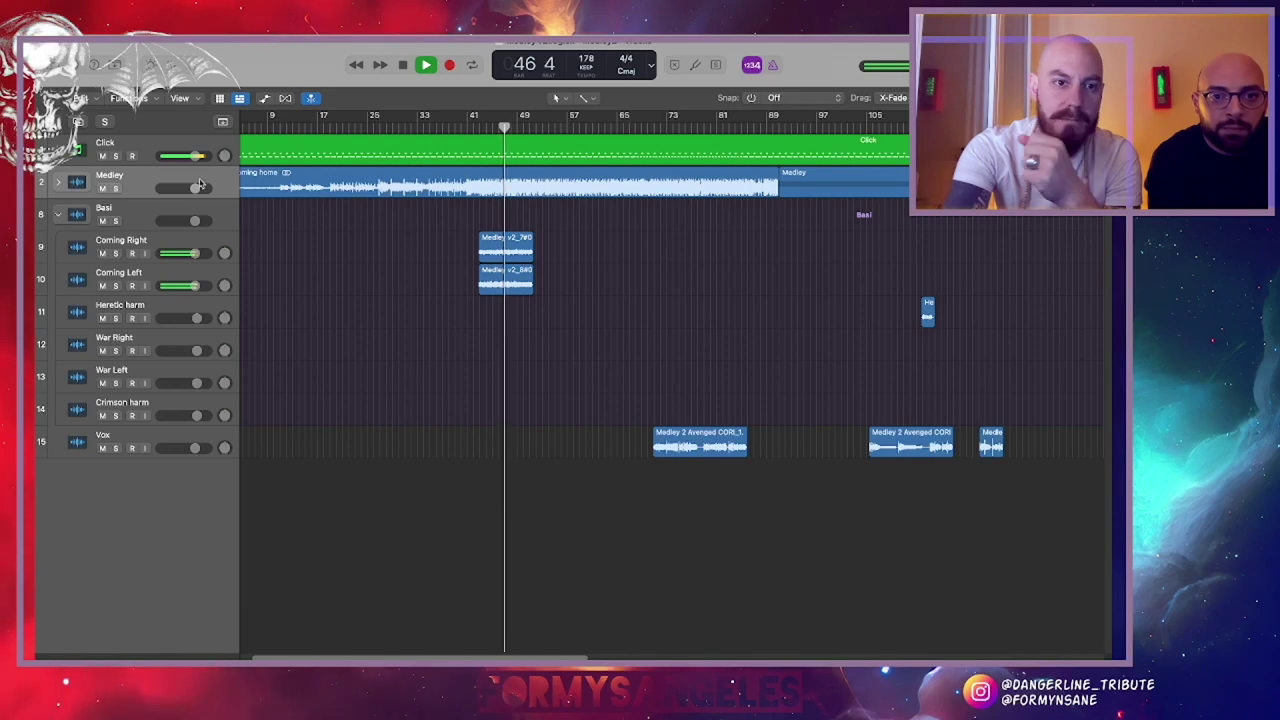
left_click_drag(198, 190, 192, 189)
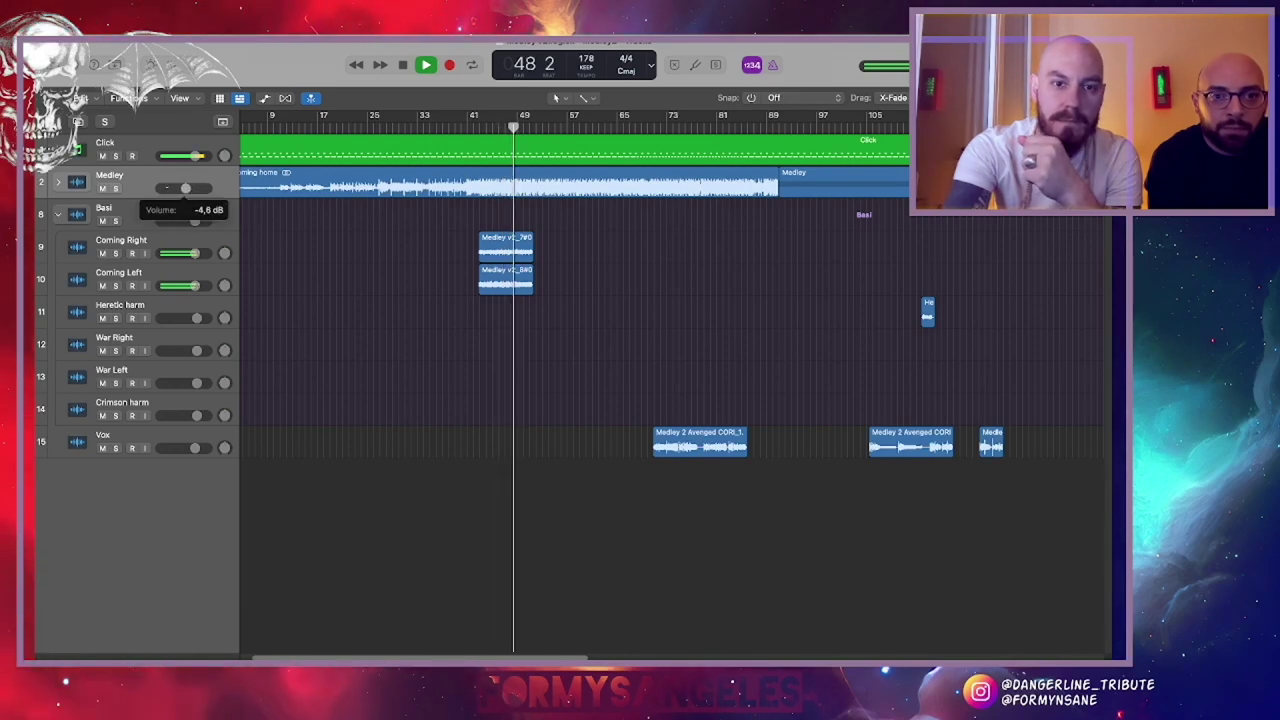
scroll(409, 286, "right", 5)
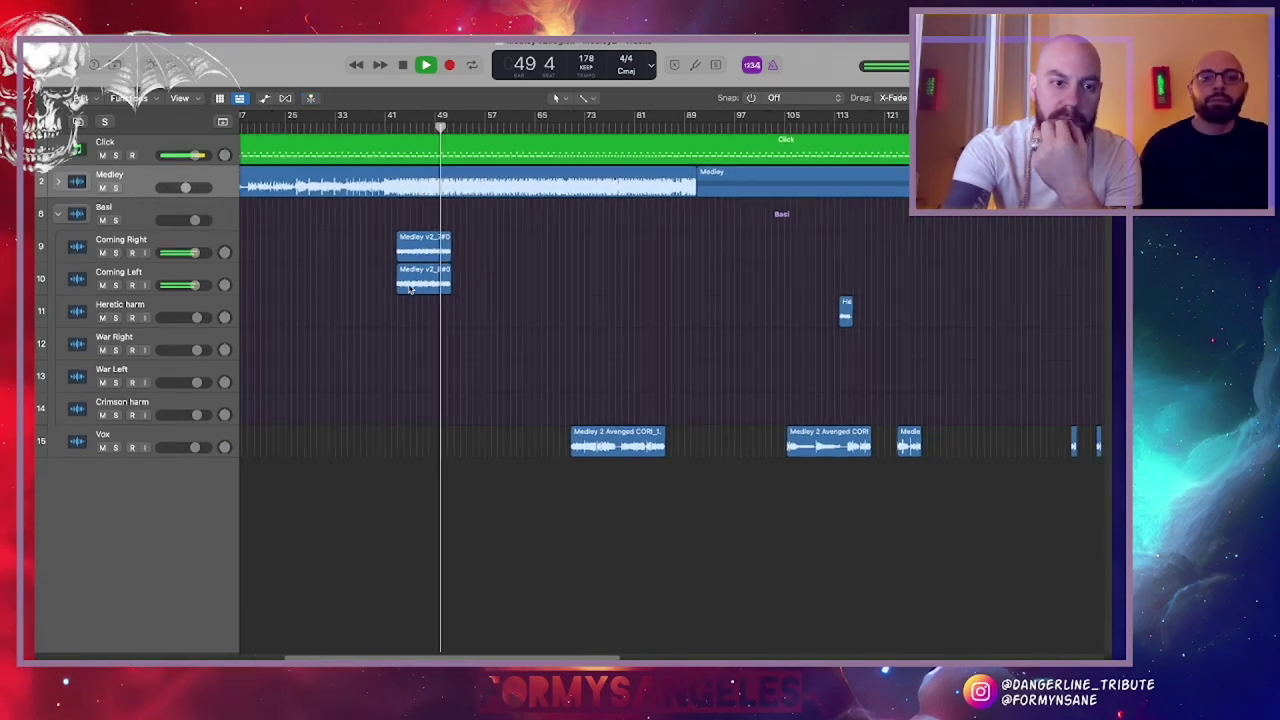
scroll(468, 291, "right", 3)
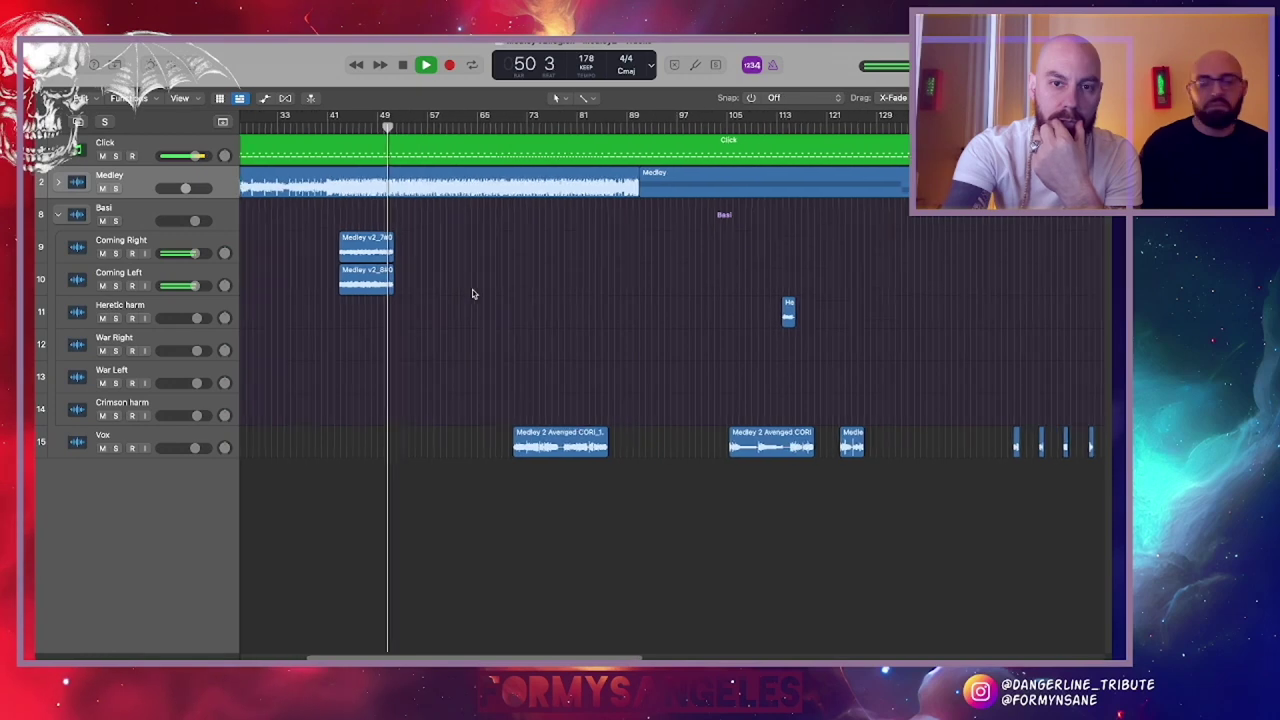
Play the Coming home refrain from about bar 67 through the first Vox region
left_click(487, 127)
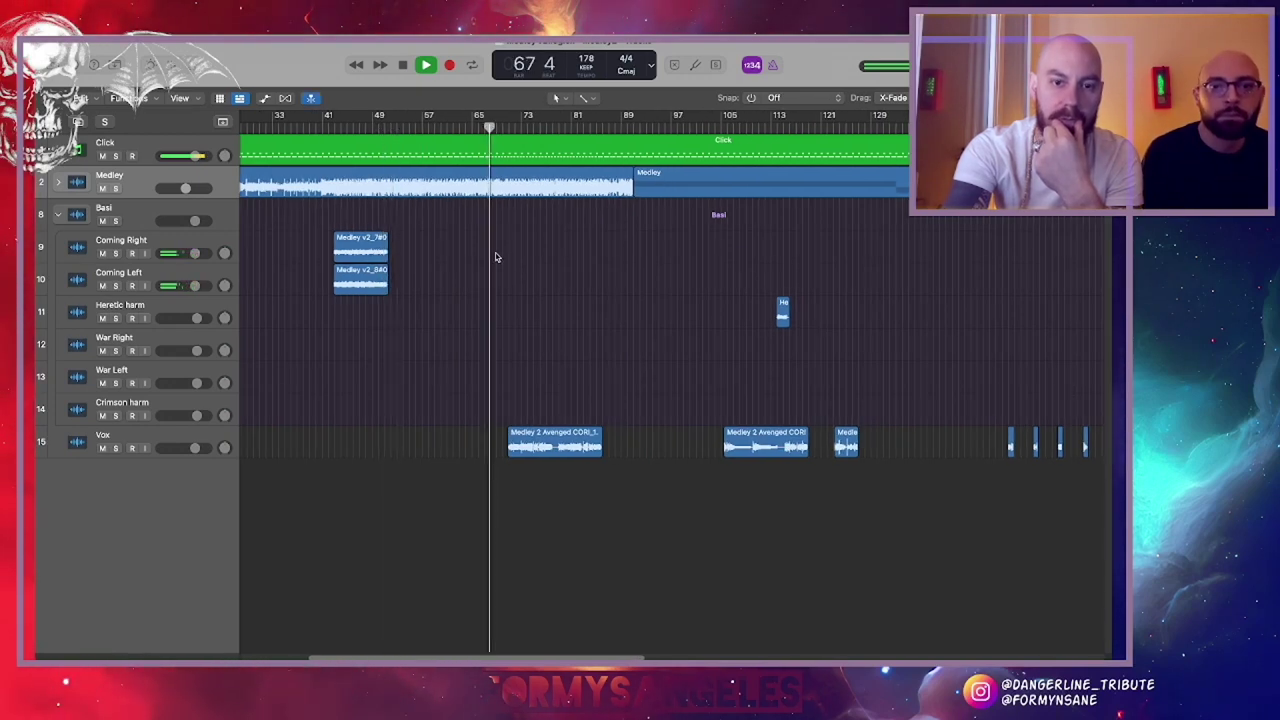
scroll(481, 303, "up", 5)
scroll(481, 303, "right", 2)
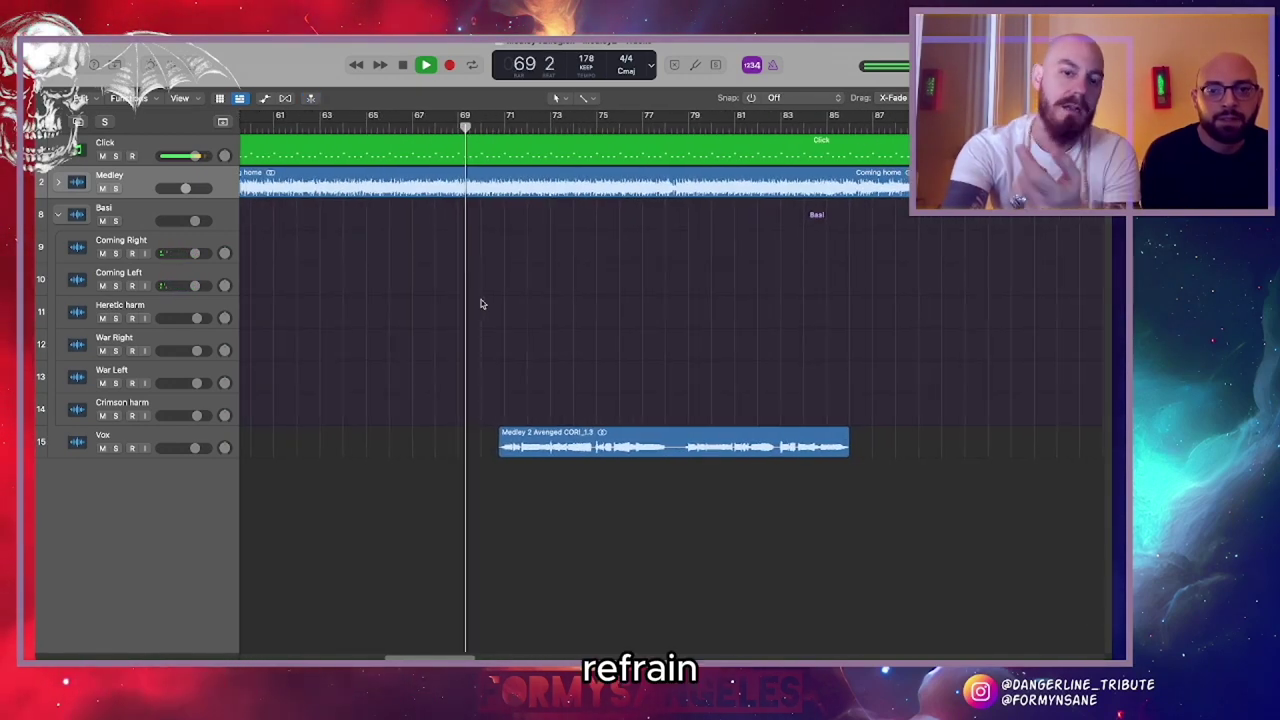
scroll(481, 303, "right", 2)
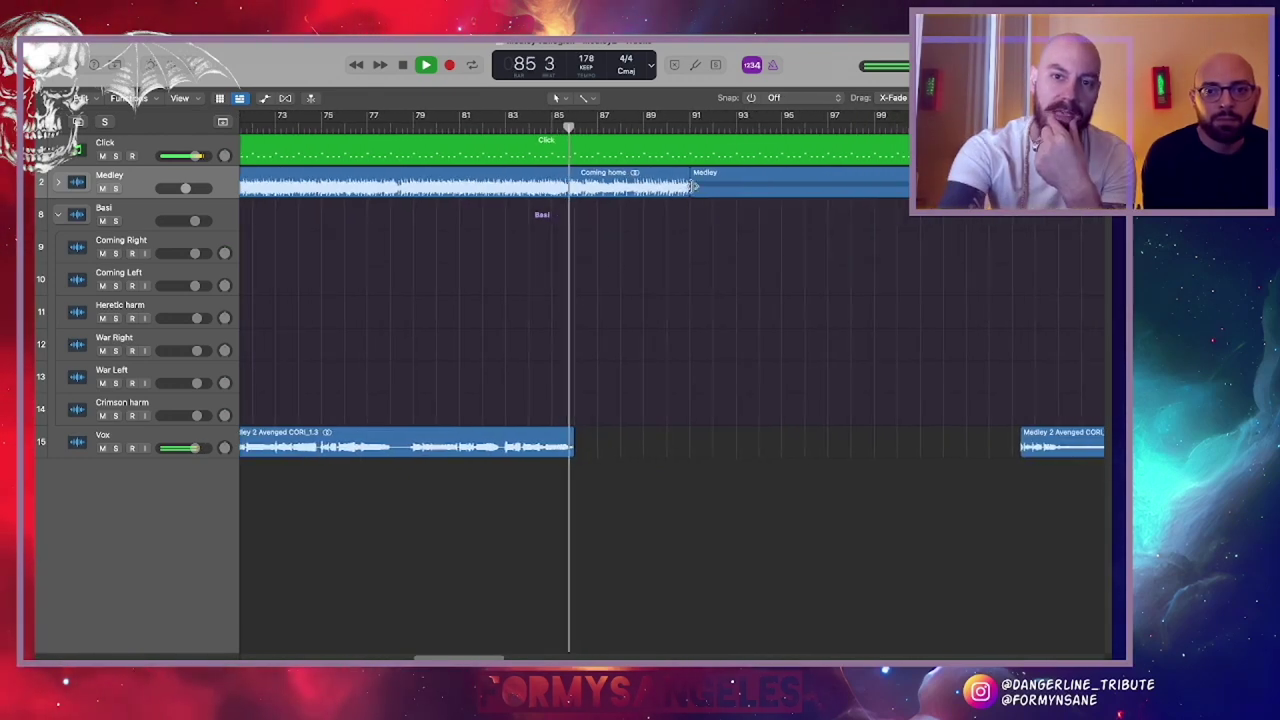
Show the global tracks and examine the tempo change at bar 91, where the Coming home region ends
left_click(223, 122)
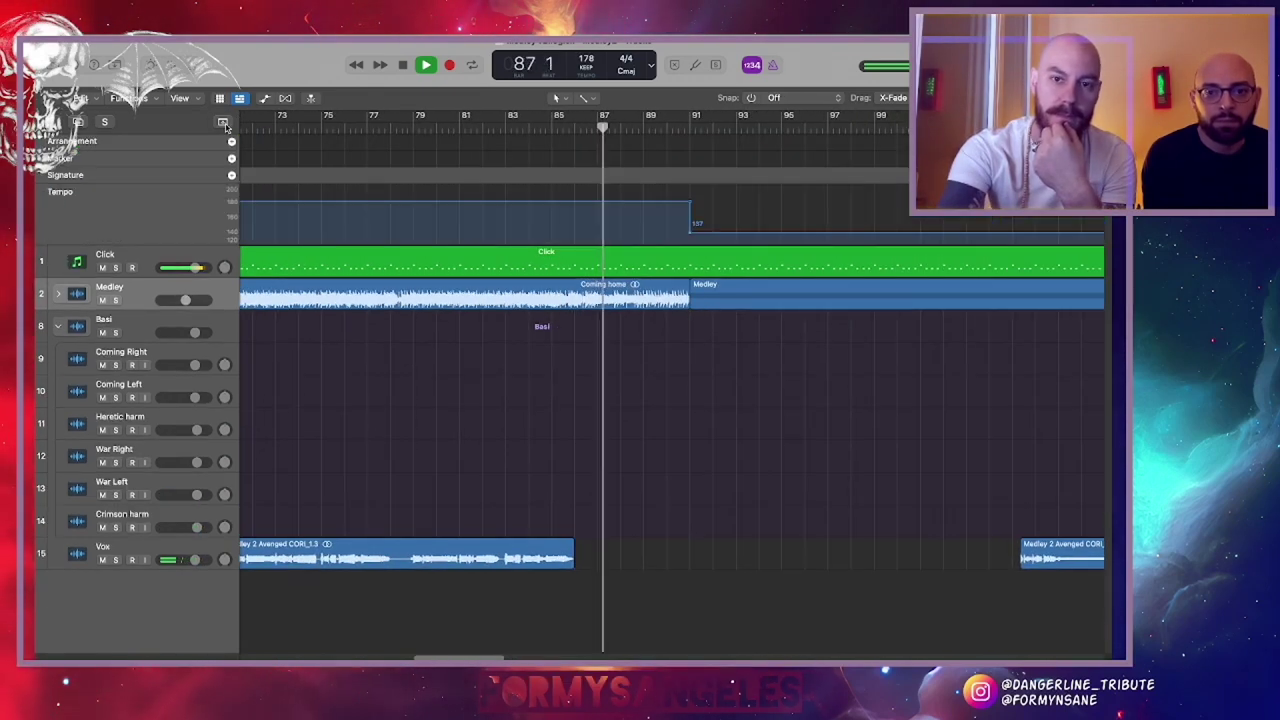
scroll(676, 315, "right", 5)
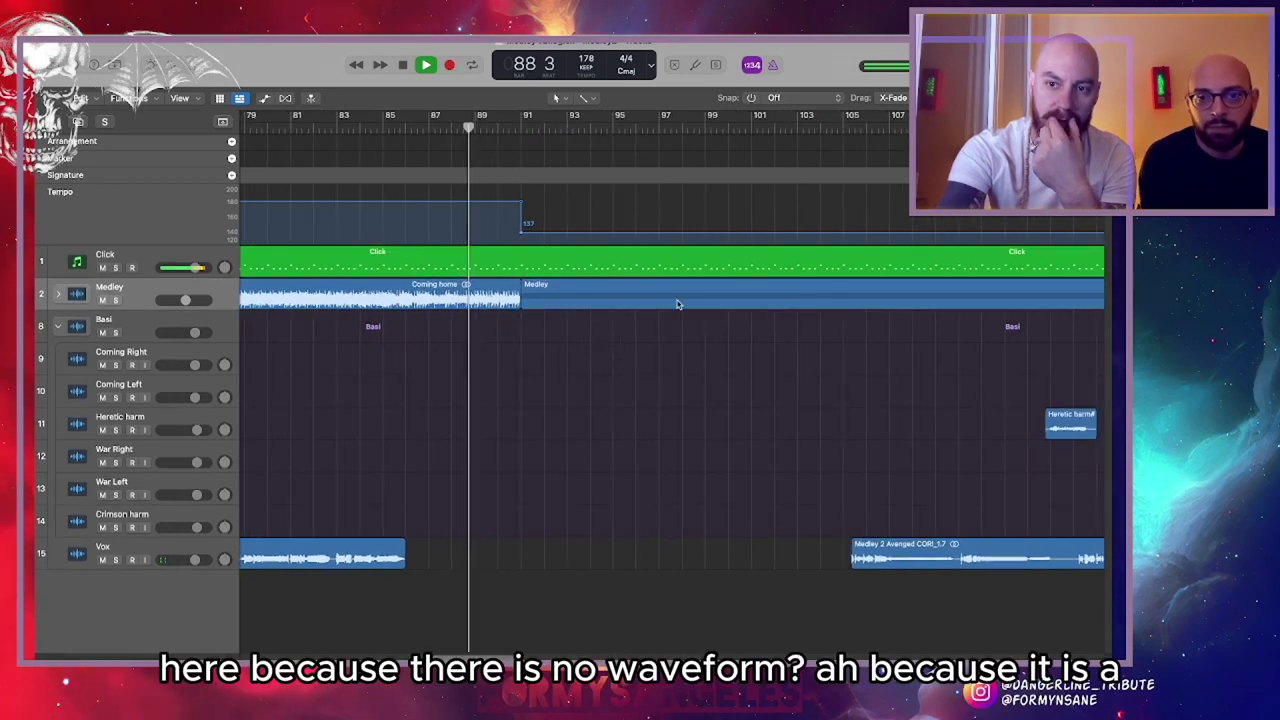
Expand the Medley track stack into its song tracks and follow the Heretic region from bar 91
left_click(640, 296)
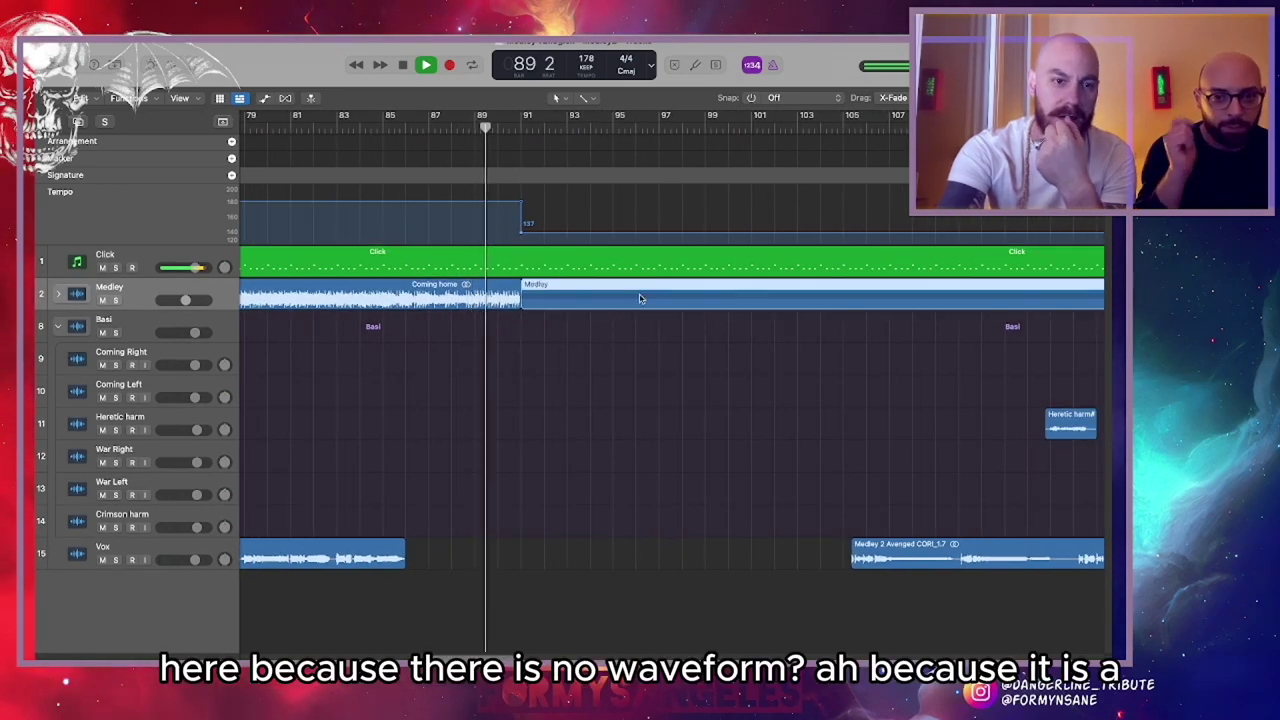
left_click(57, 294)
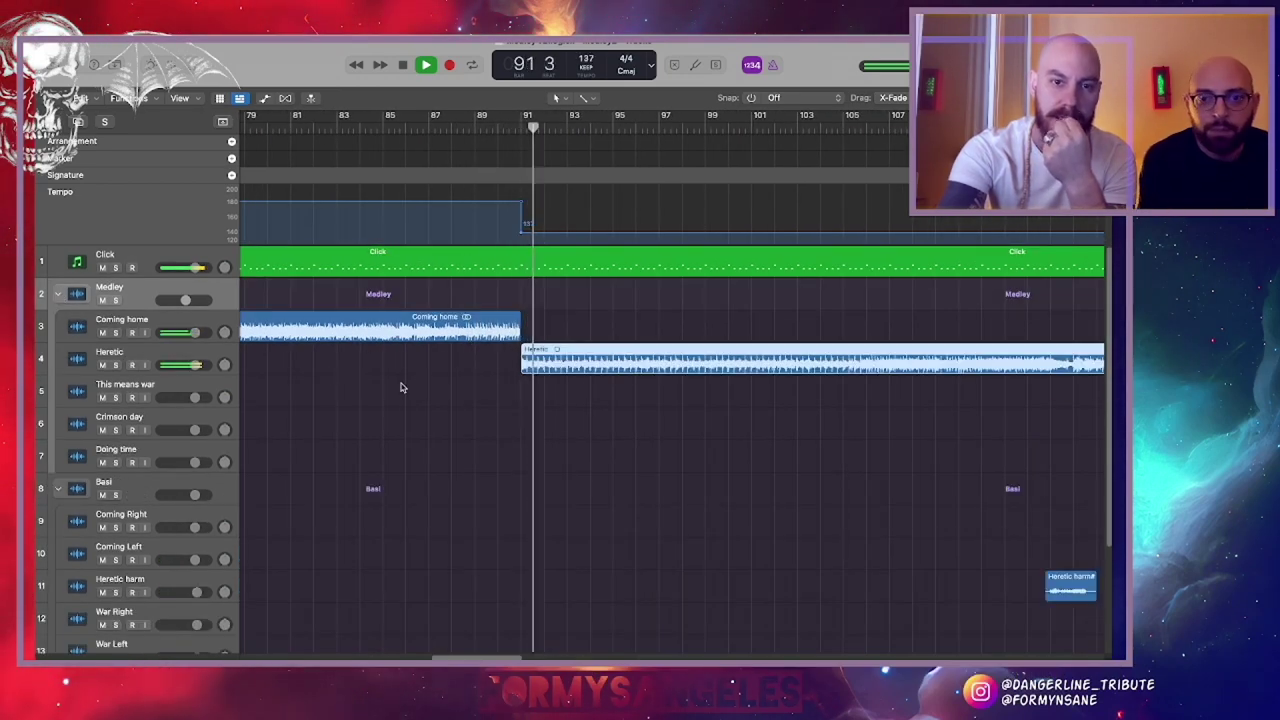
scroll(400, 388, "right", 3)
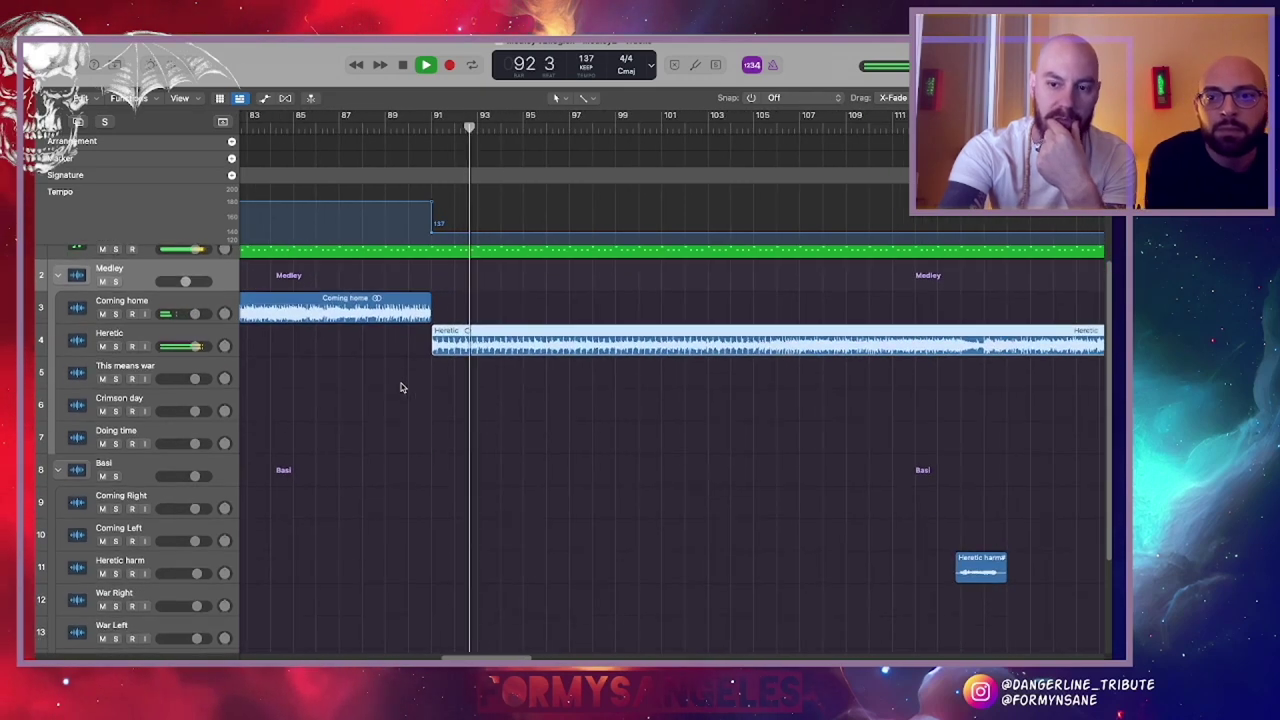
scroll(400, 388, "down", 2)
scroll(400, 388, "down", 1)
scroll(400, 388, "right", 2)
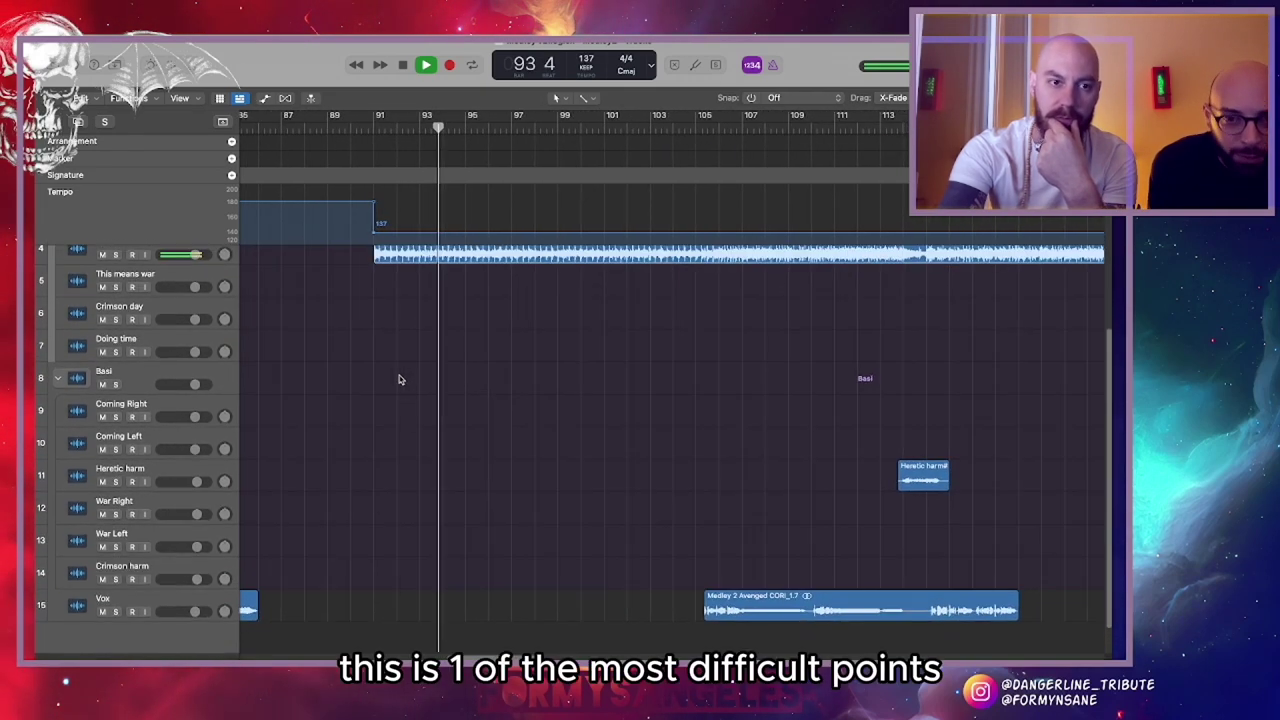
Replay the transition from Coming home to Heretic from about bar 84, with the global tracks shown
left_click(223, 122)
scroll(372, 232, "left", 2)
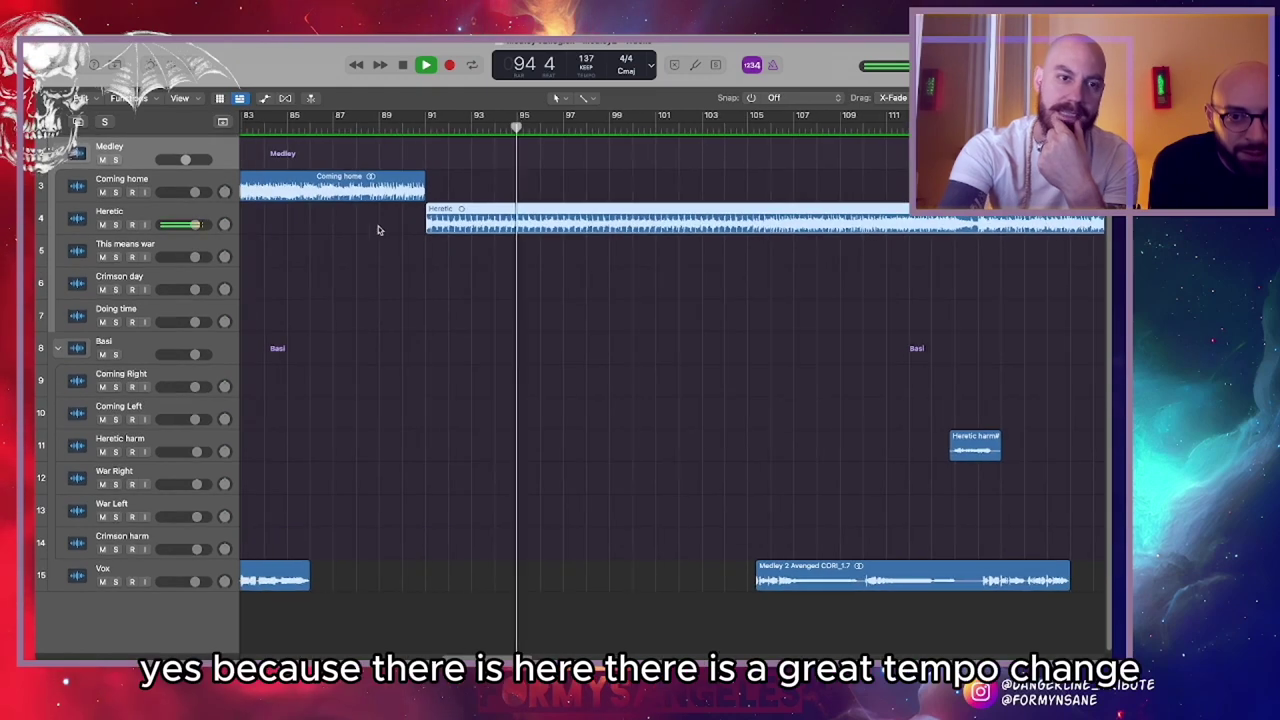
left_click(223, 122)
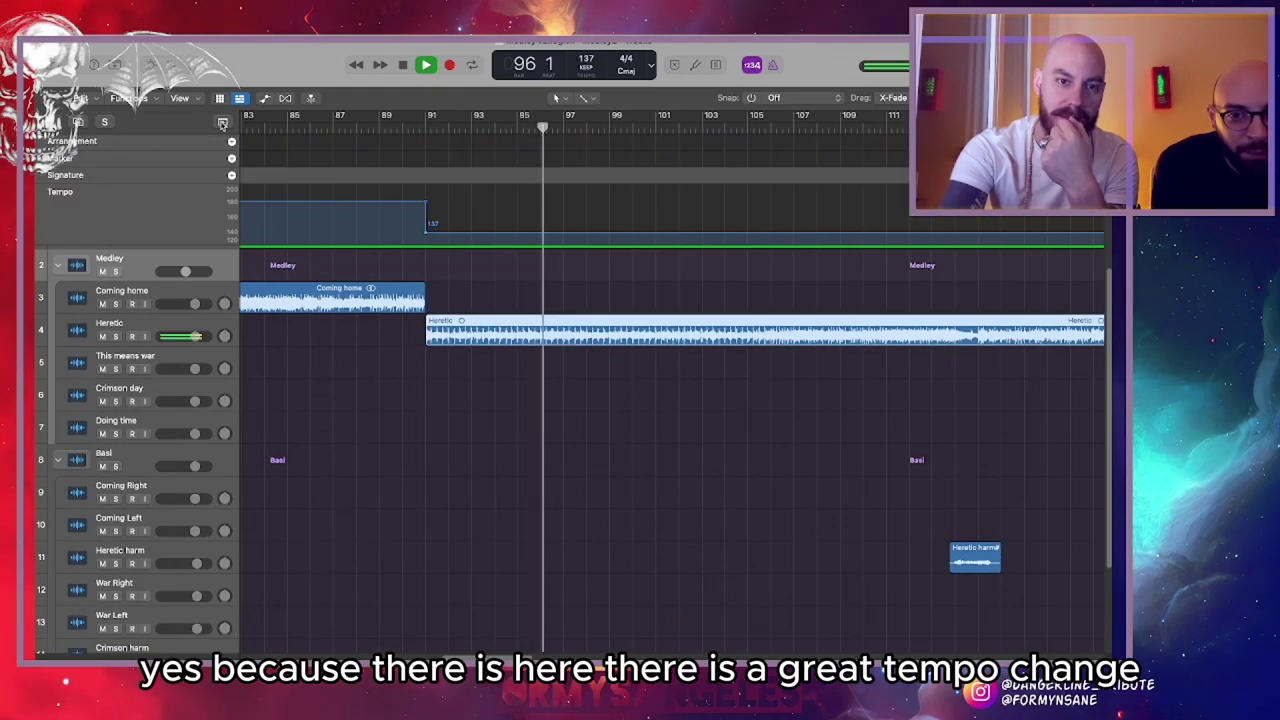
left_click(293, 128)
key("space")
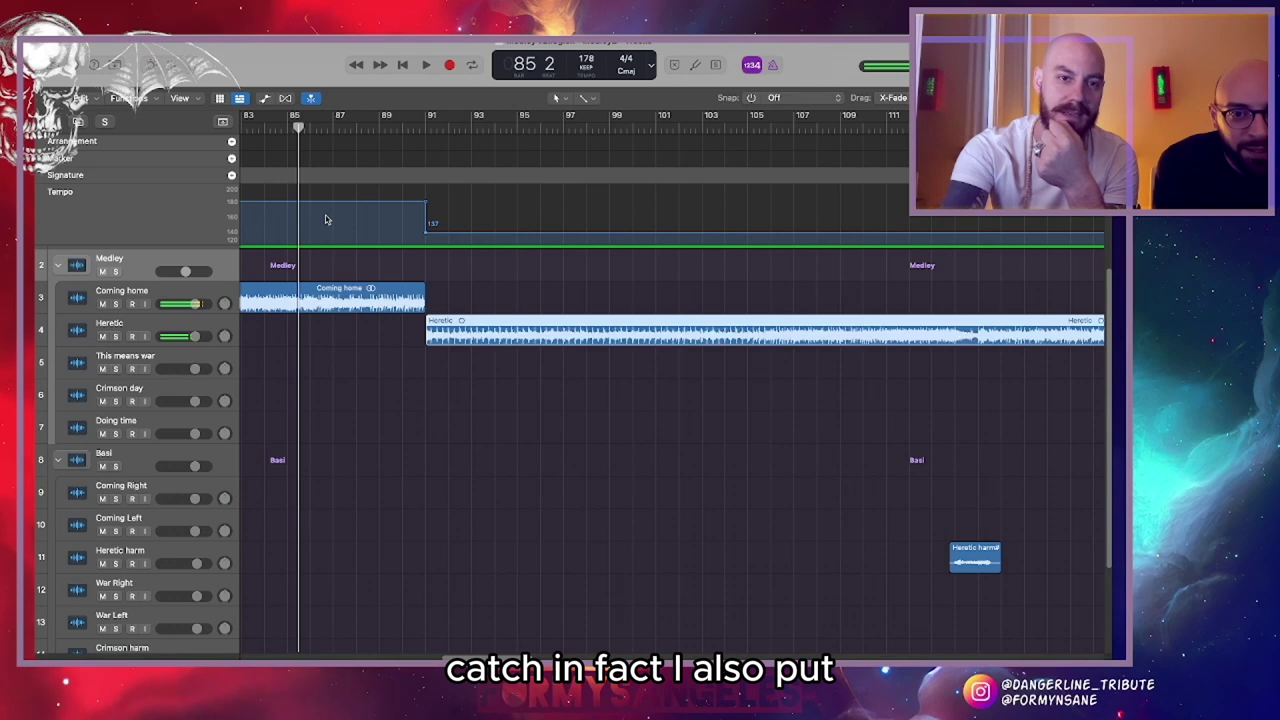
left_click(286, 128)
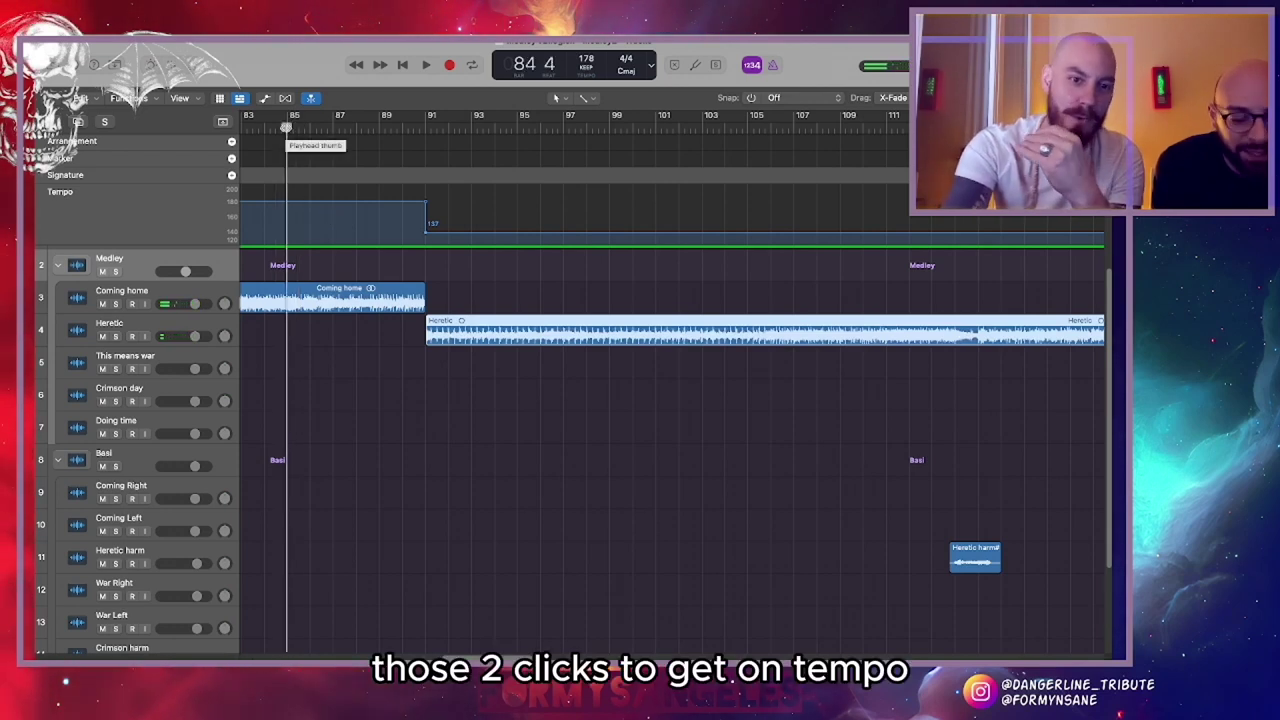
key("space")
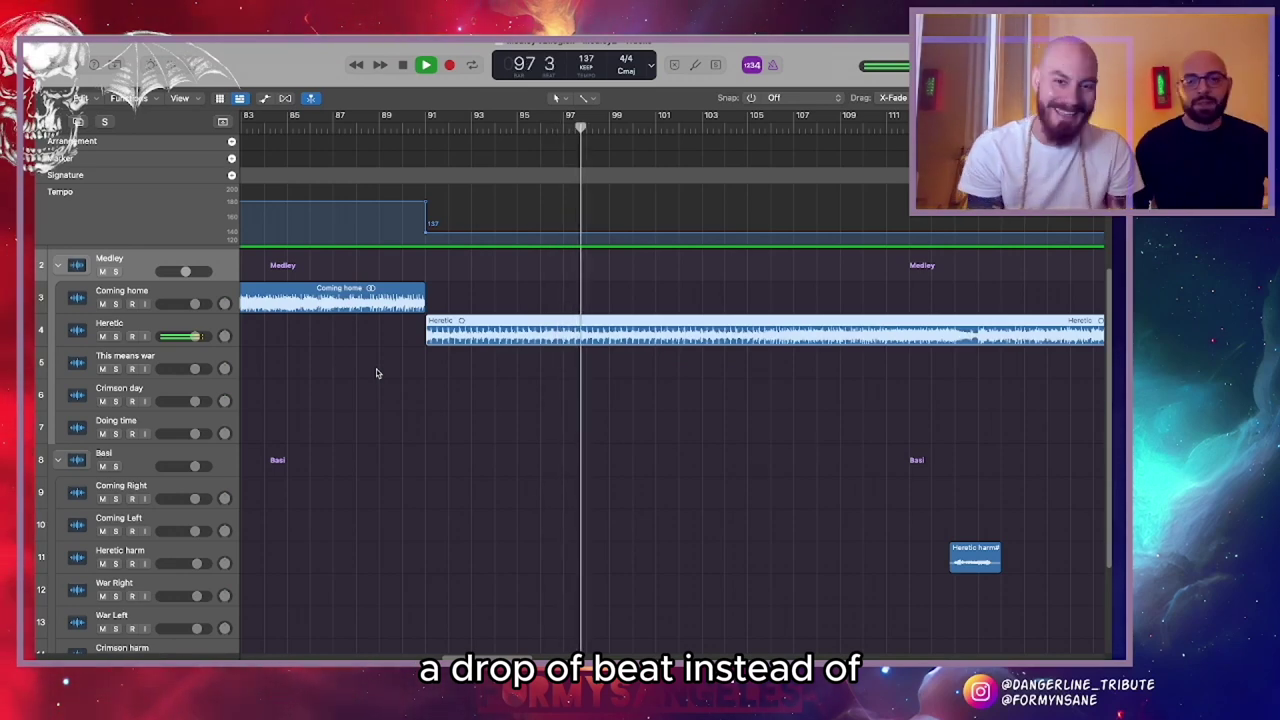
Follow the Heretic playback towards the Vox region at bar 105 and hide the global tracks
scroll(376, 373, "right", 5)
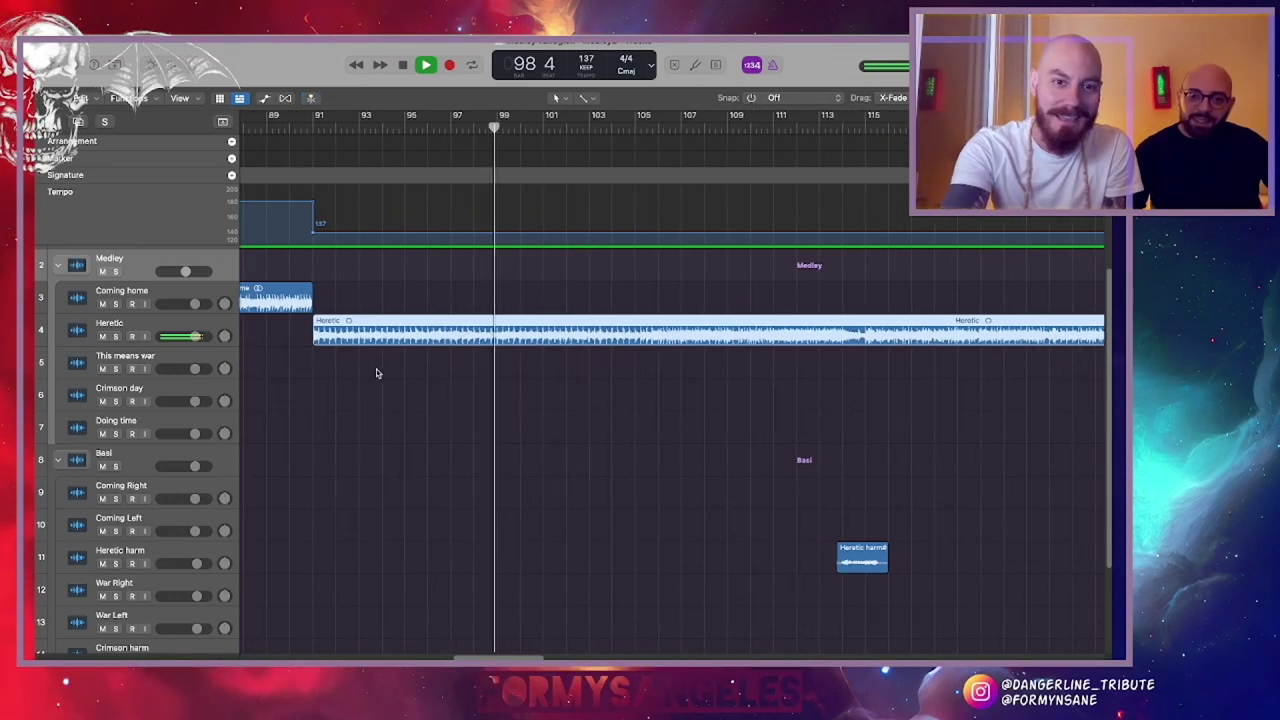
scroll(437, 354, "right", 3)
scroll(437, 354, "down", 3)
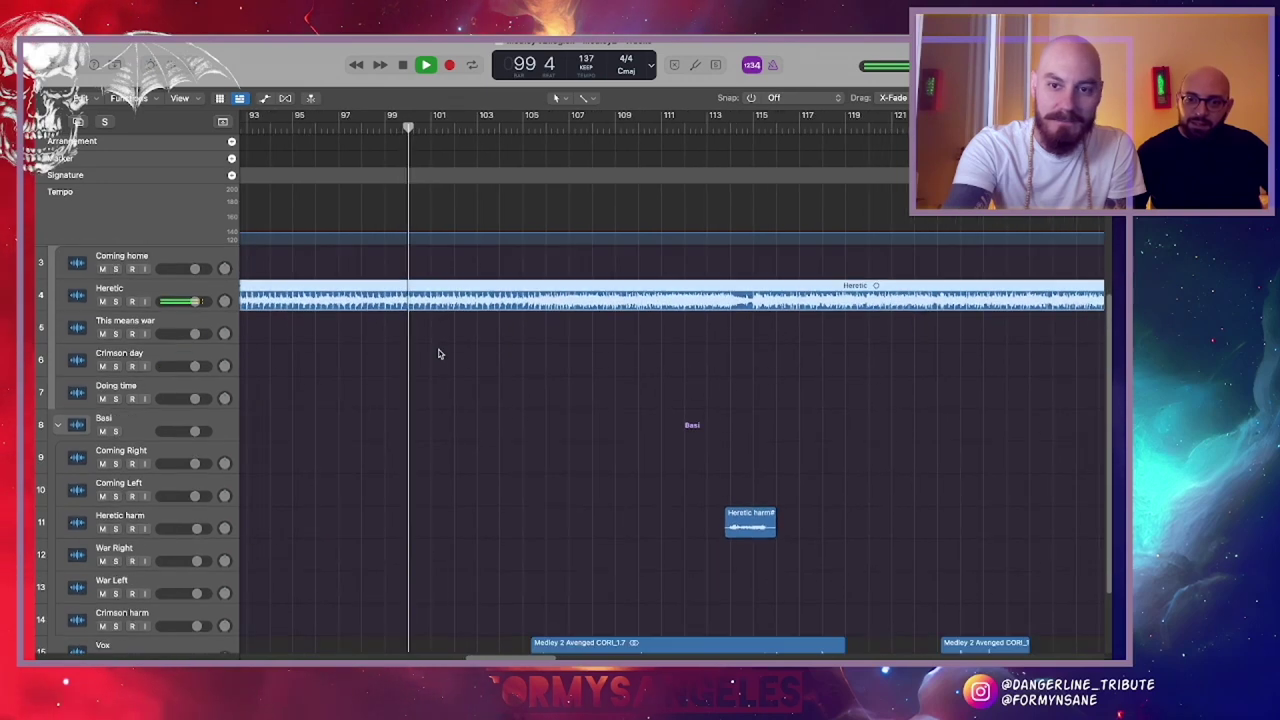
scroll(437, 354, "right", 3)
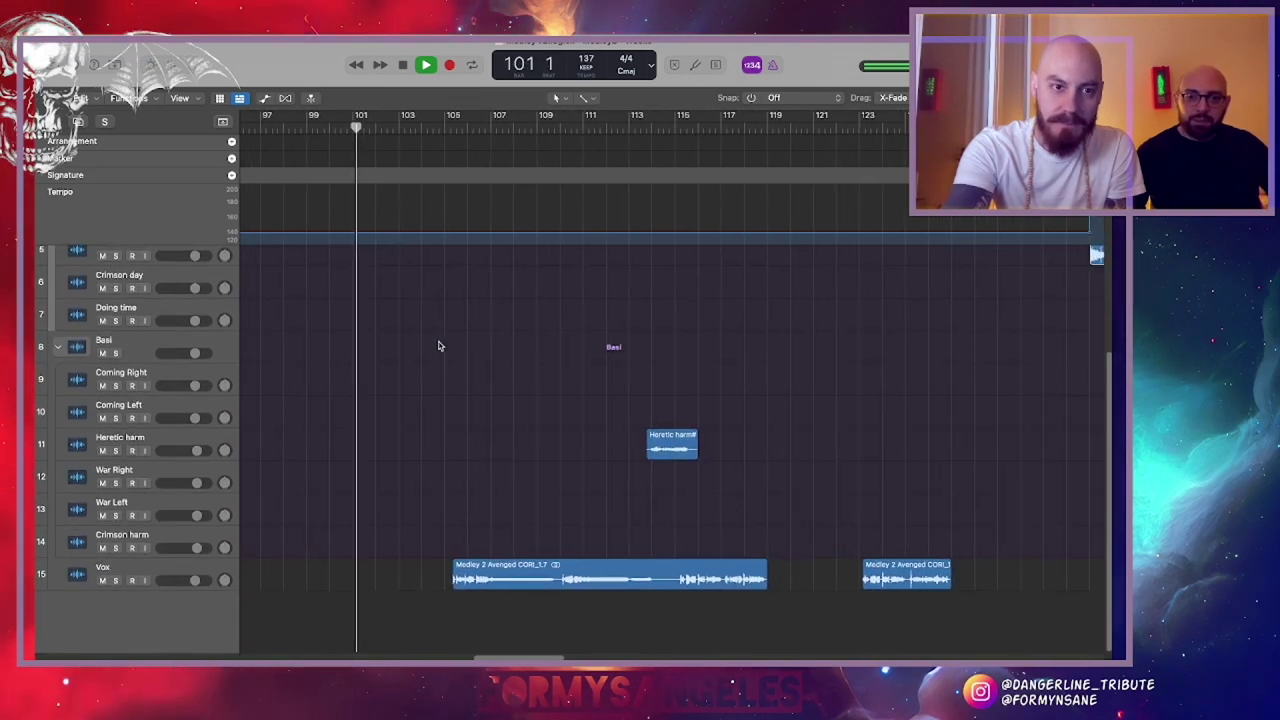
left_click(222, 122)
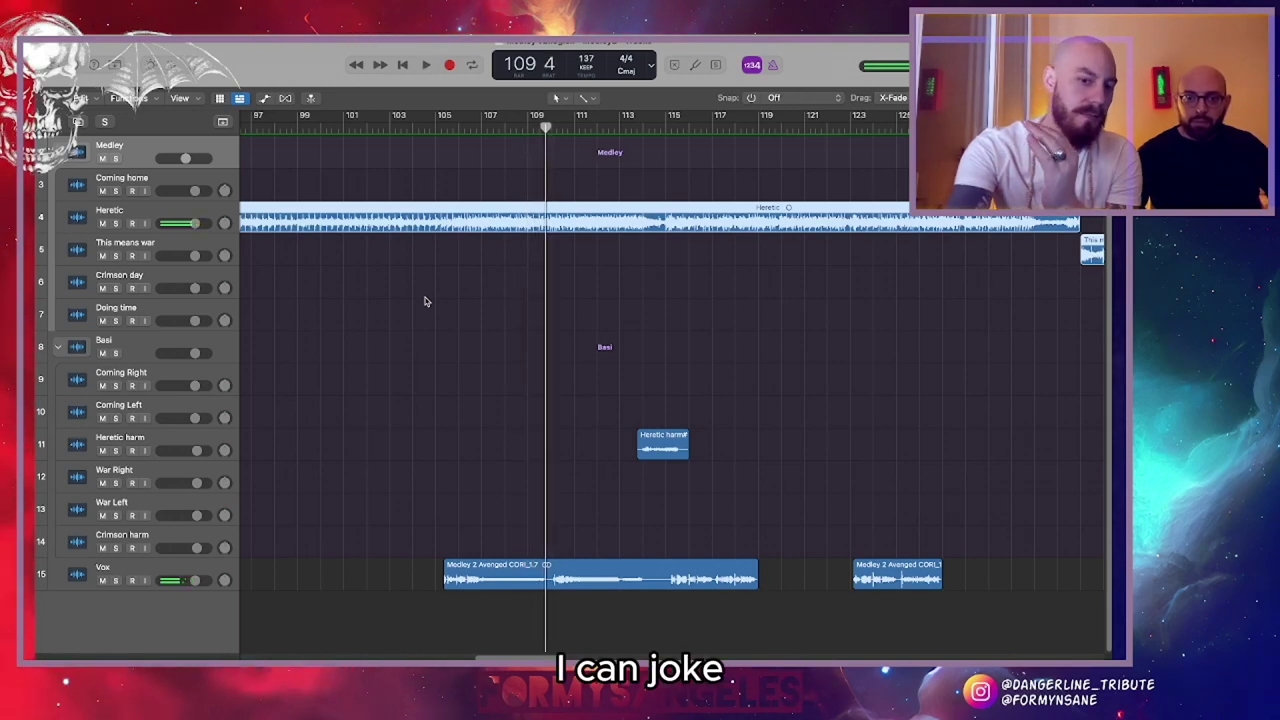
Check the Vox region from bar 105 with the Heretic track muted, and unmute Heretic again
left_click(449, 127)
left_click(437, 124)
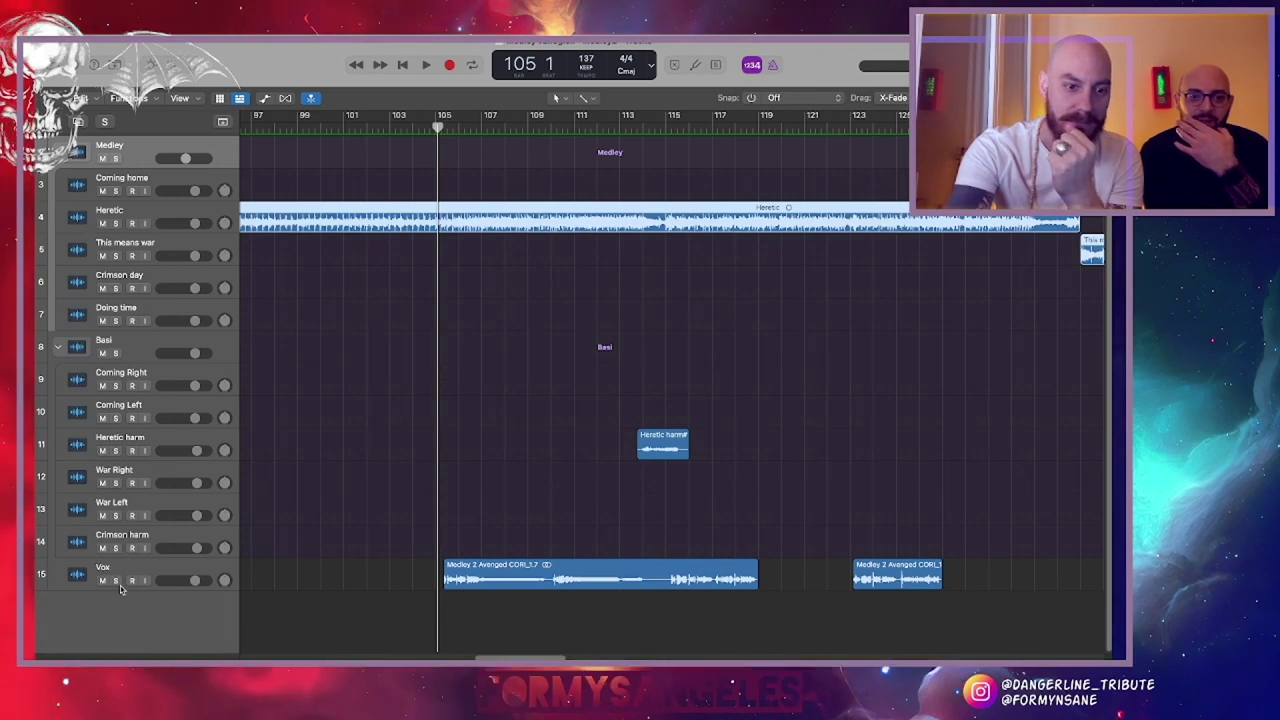
key("space")
right_click(160, 372)
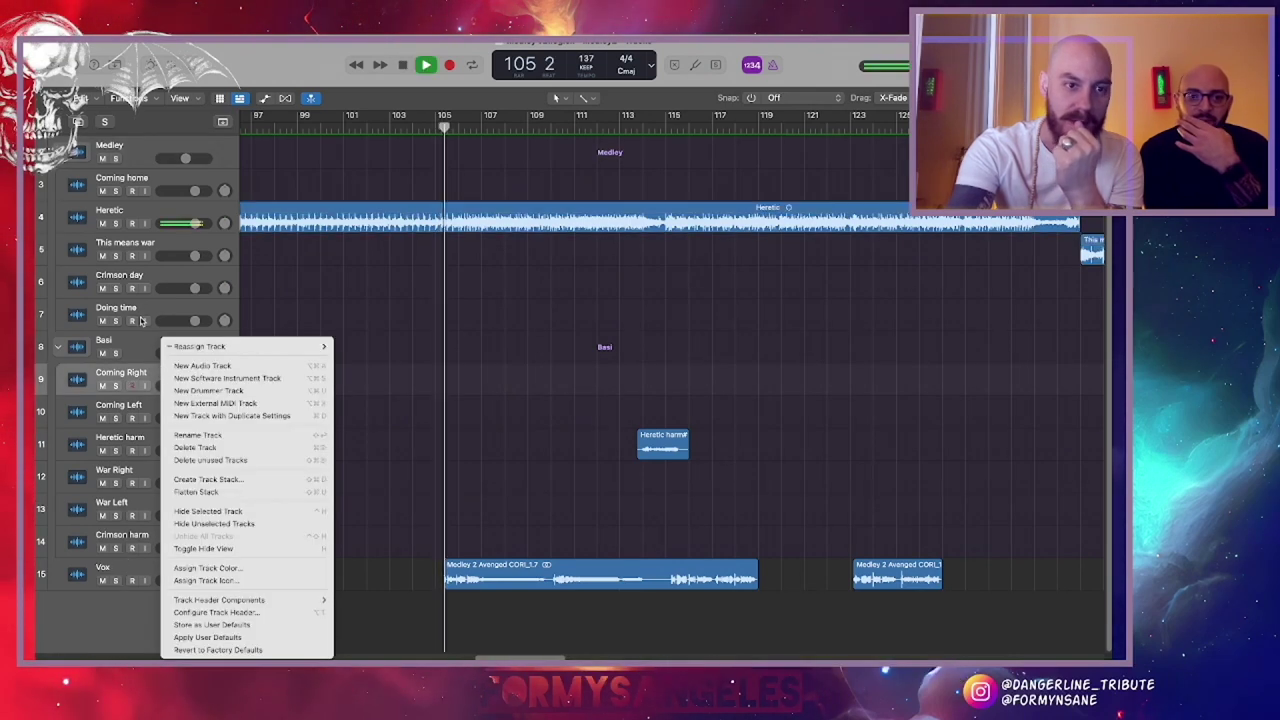
left_click(100, 223)
left_click(100, 223)
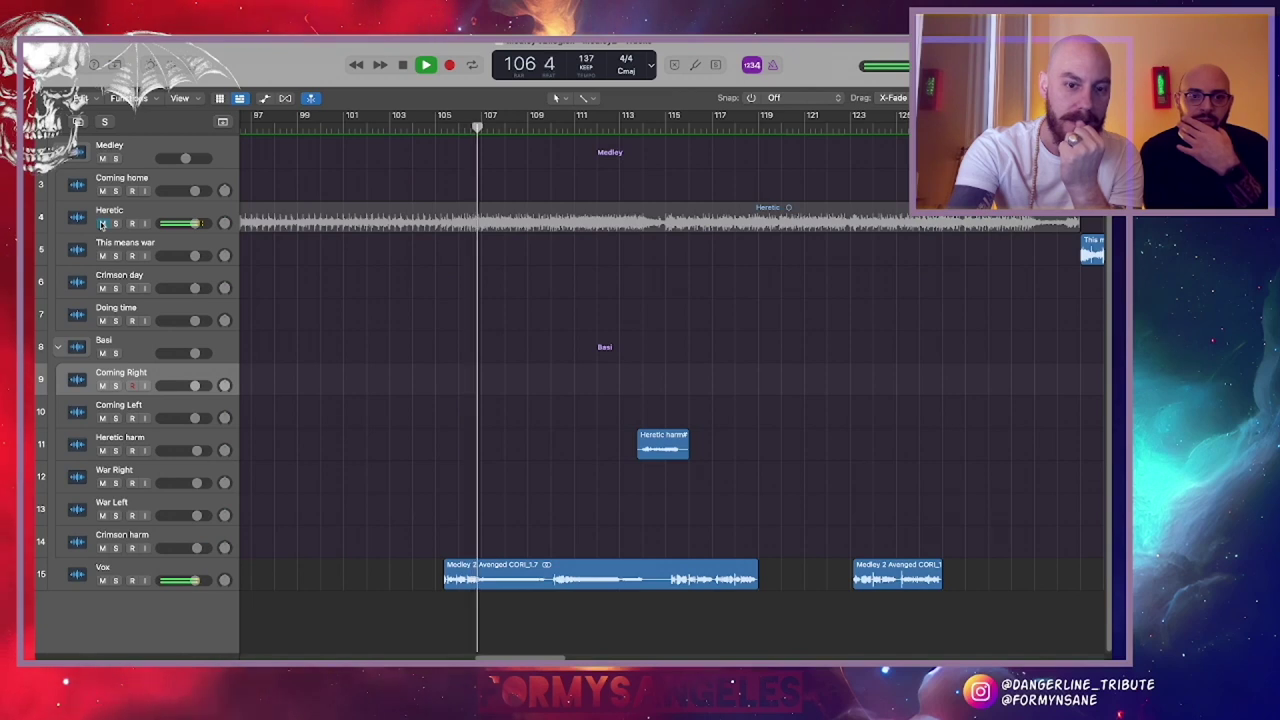
double_click(420, 123)
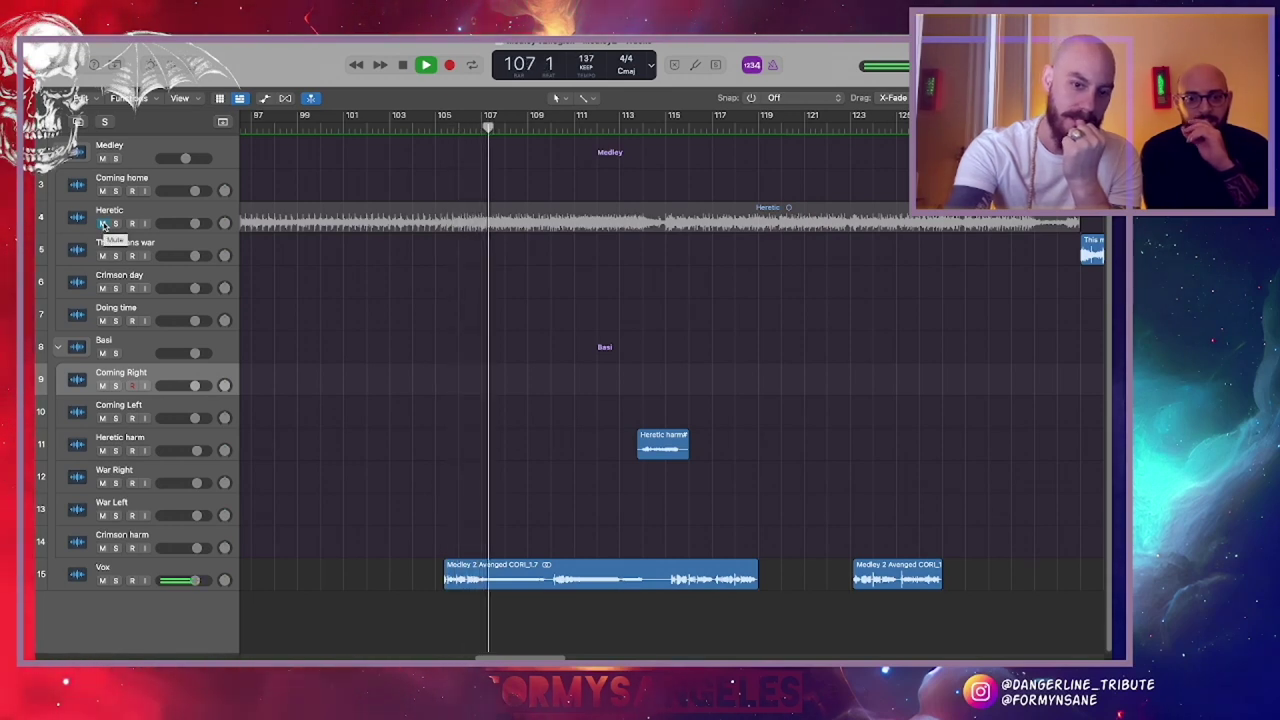
left_click(102, 223)
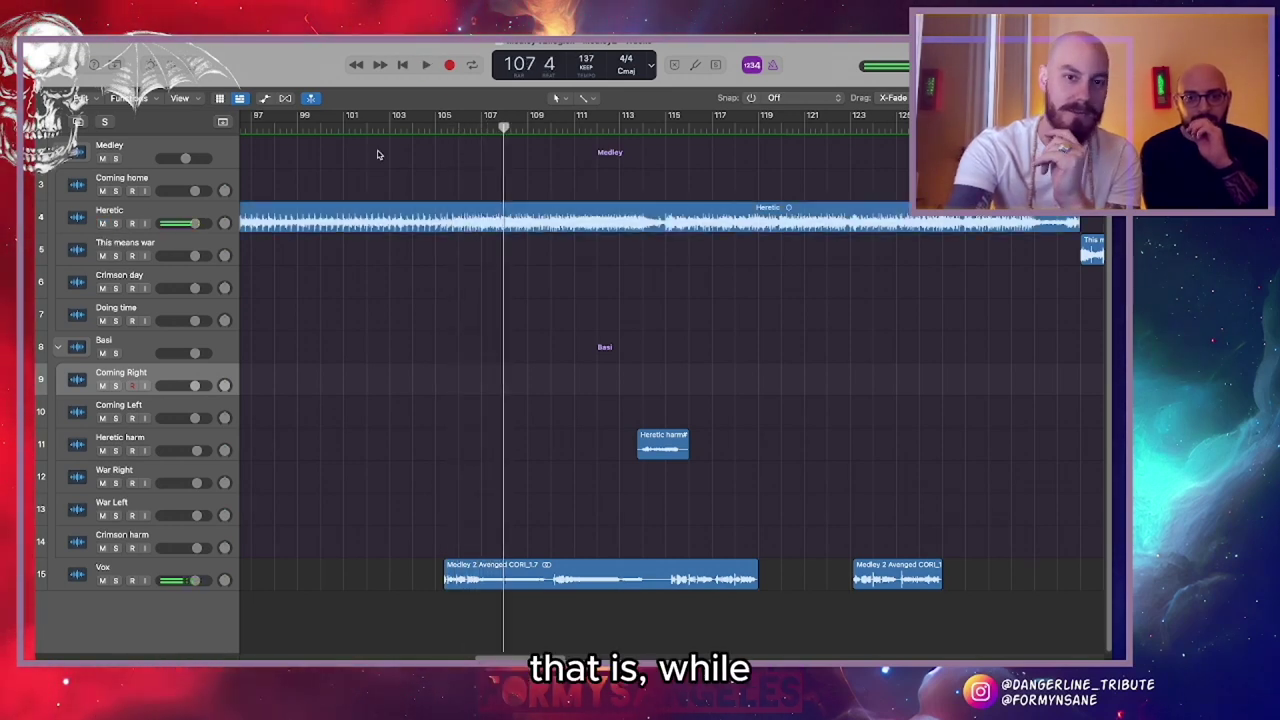
Play Heretic together with the vocals from about bar 104 until the Heretic harm region near bar 115
left_click(426, 124)
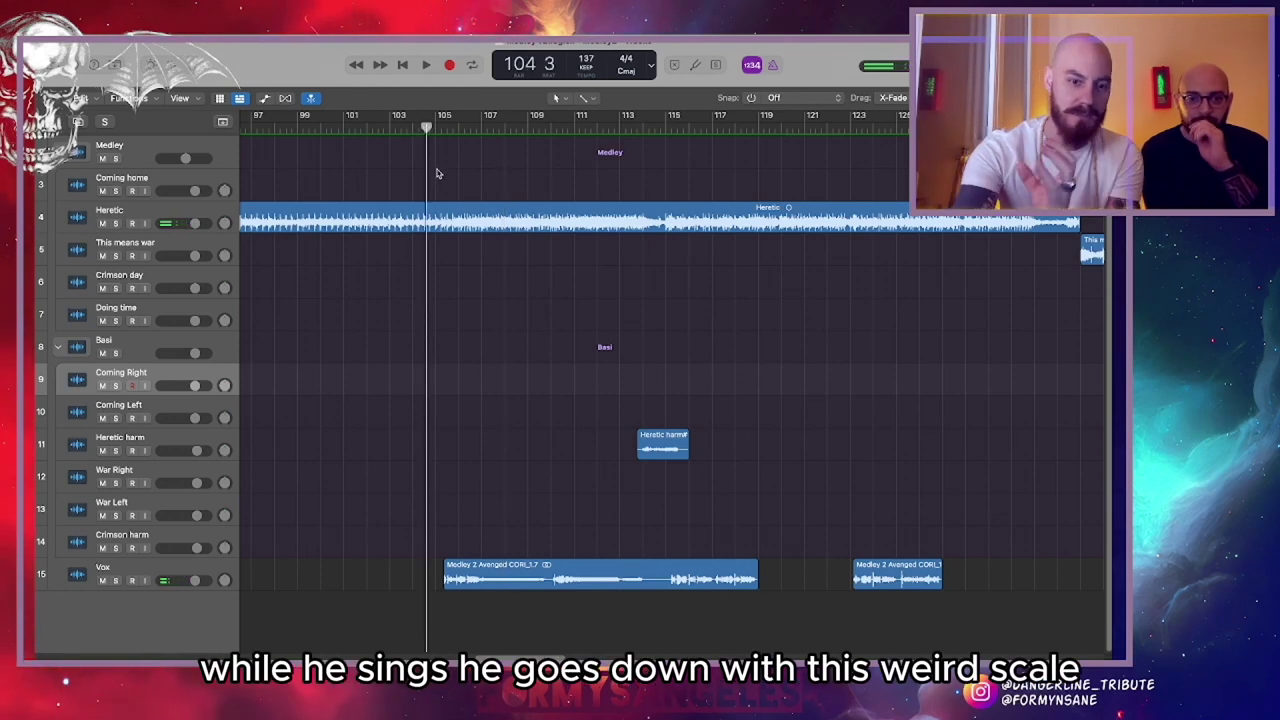
key("space")
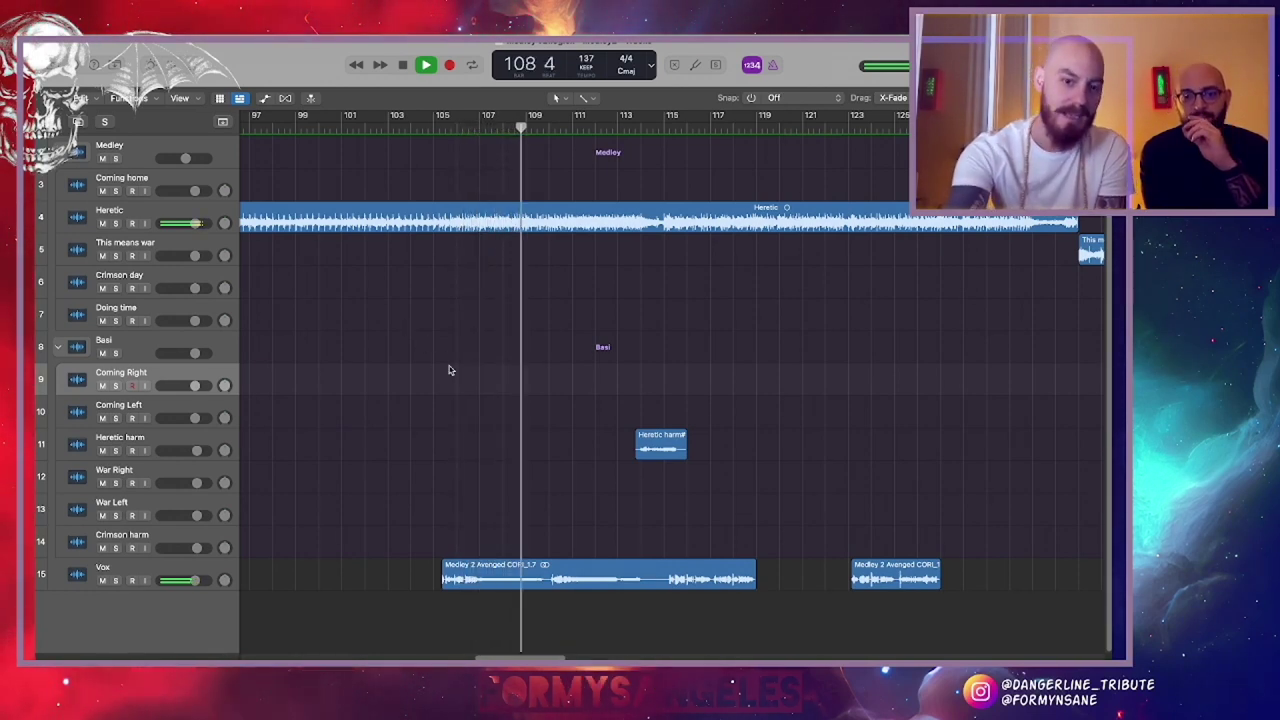
scroll(449, 370, "right", 2)
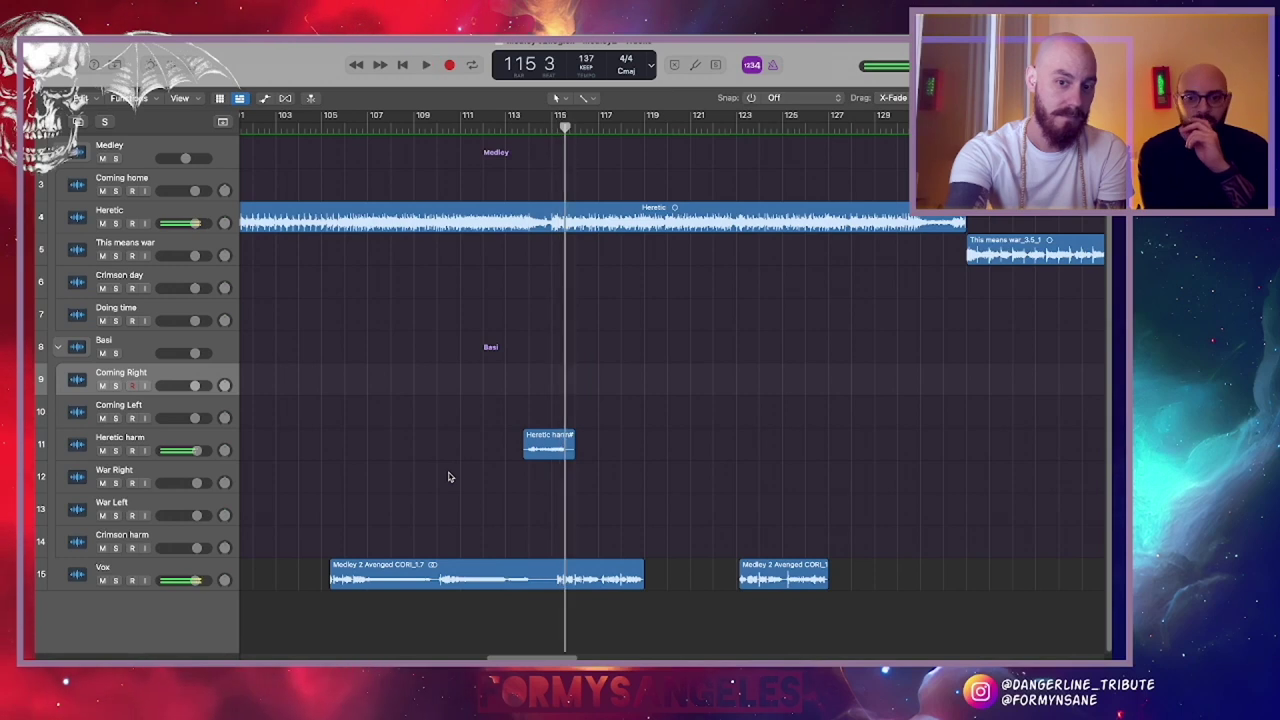
Solo the Heretic harm and Heretic tracks, play from ahead of the harmony region, and clear both solos
left_click(115, 450)
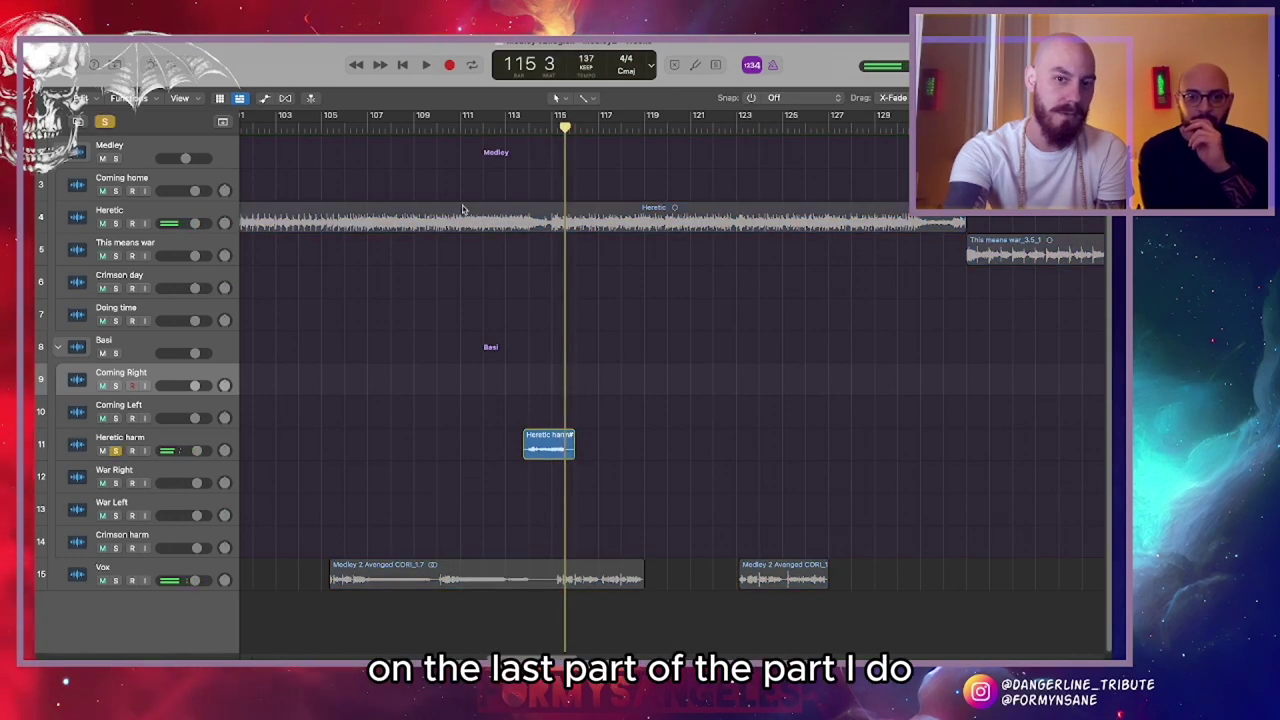
left_click(311, 130)
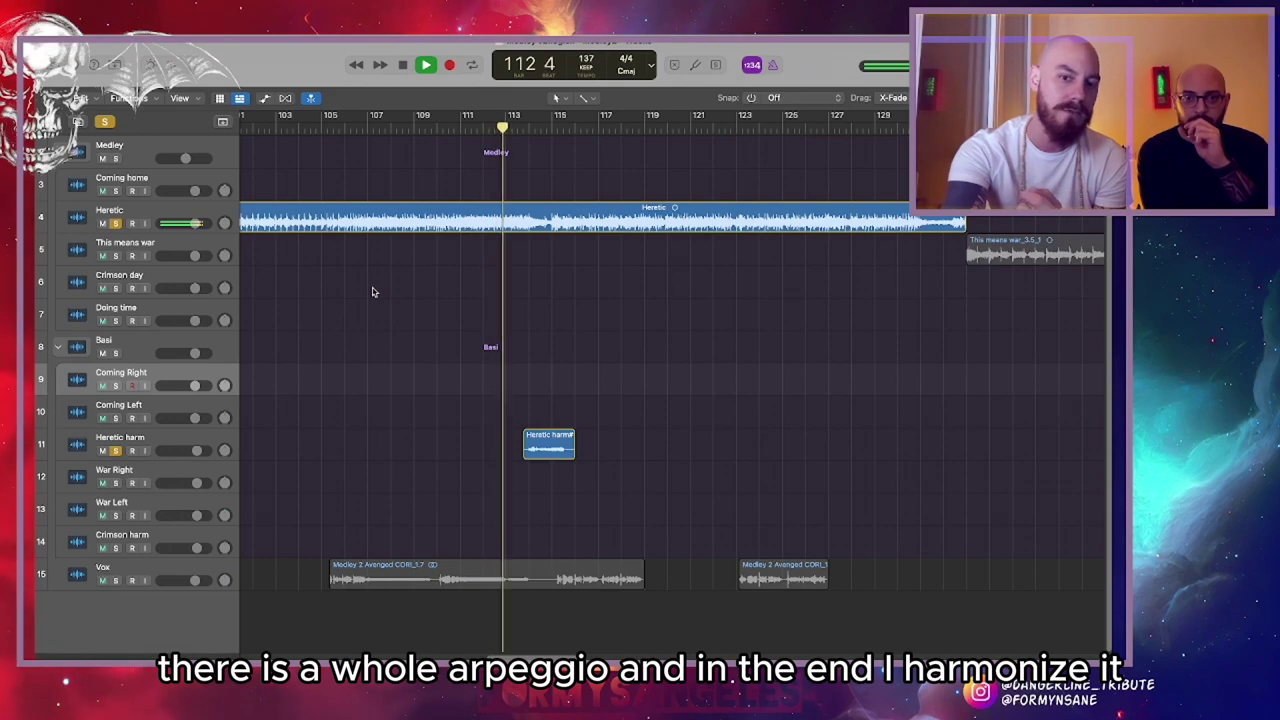
scroll(372, 289, "up", 1)
scroll(372, 289, "right", 1)
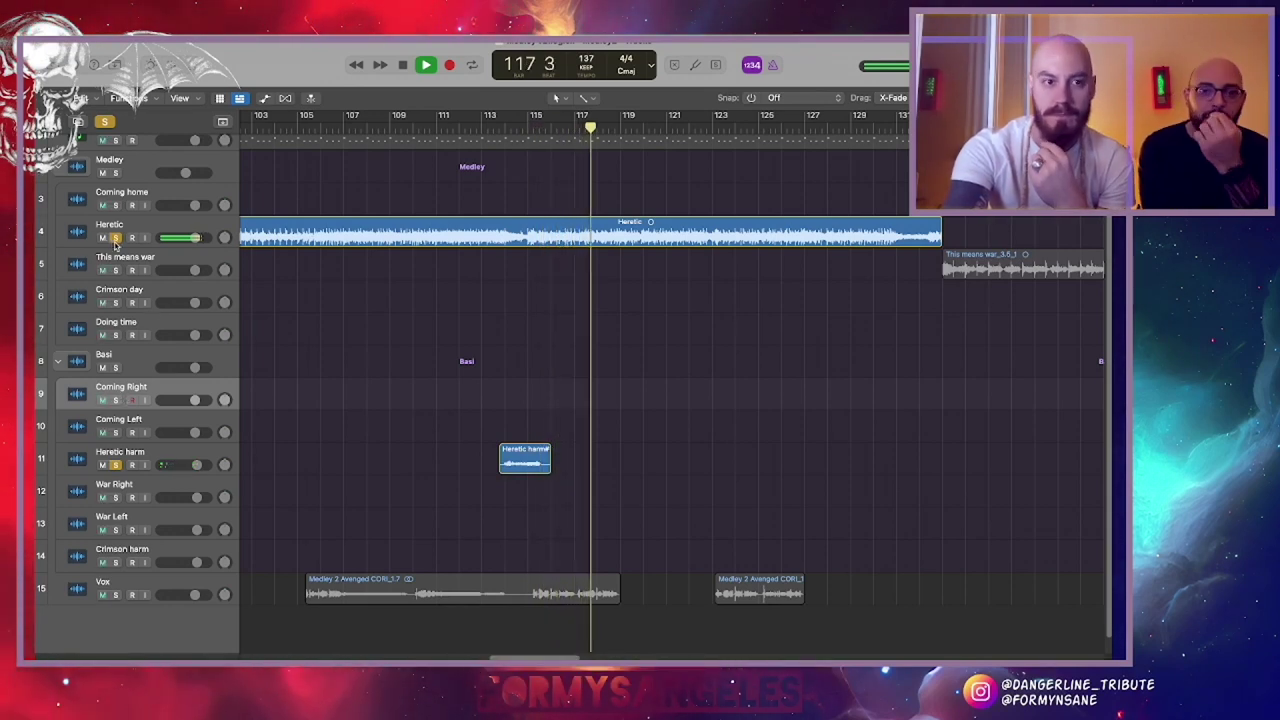
left_click(118, 467, "alt")
Play to the end of Heretic and show the global tracks at the bar 133 tempo change into This means war
scroll(424, 317, "right", 4)
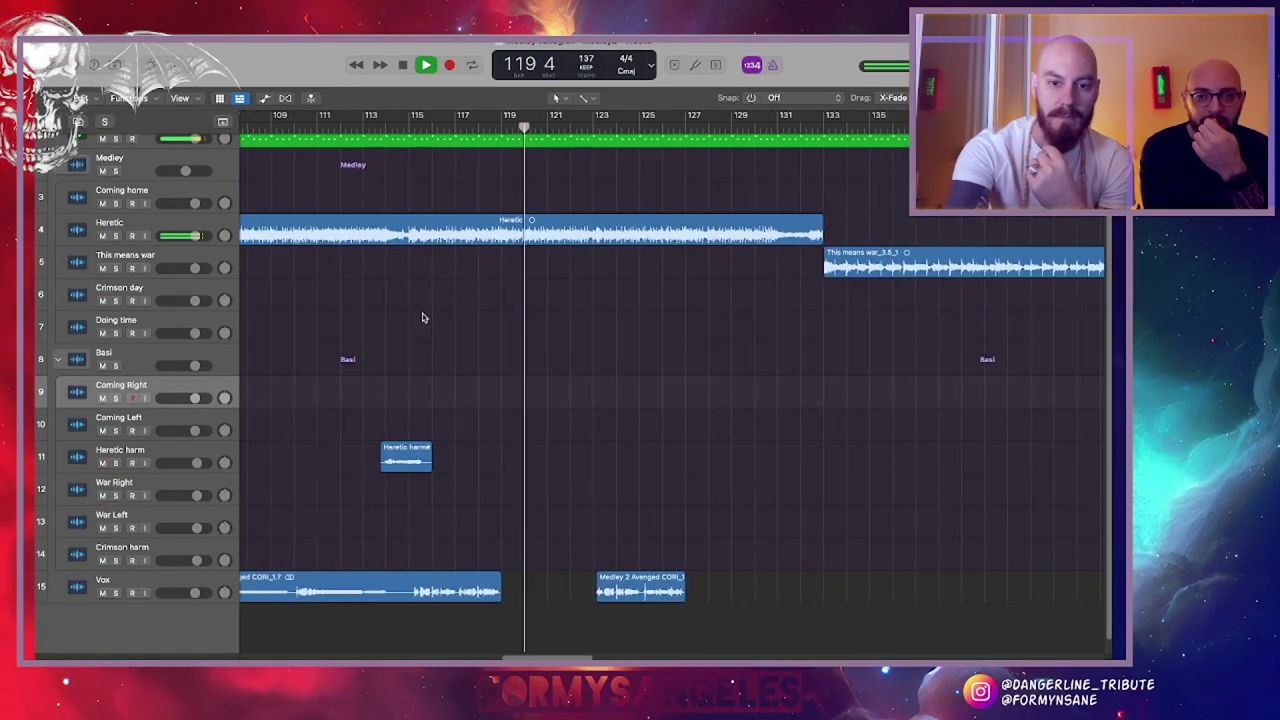
key("super+Right")
key("super+Right")
key("super+Right")
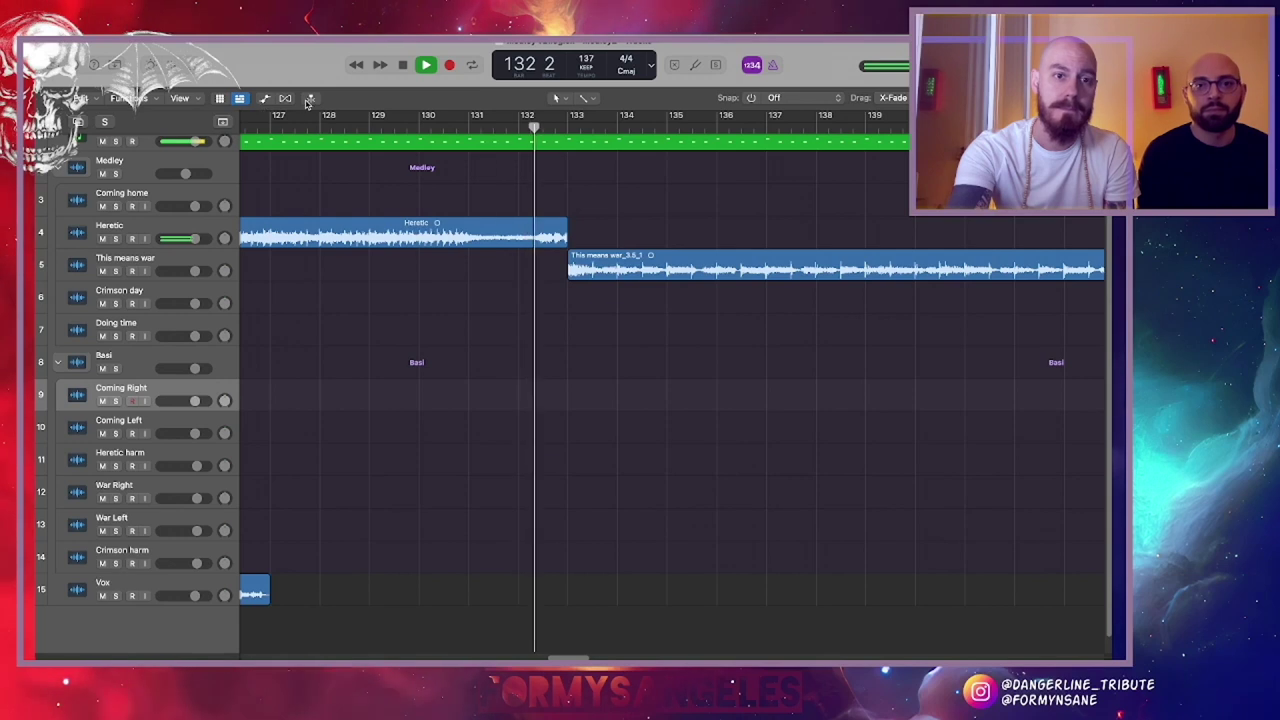
left_click(224, 120)
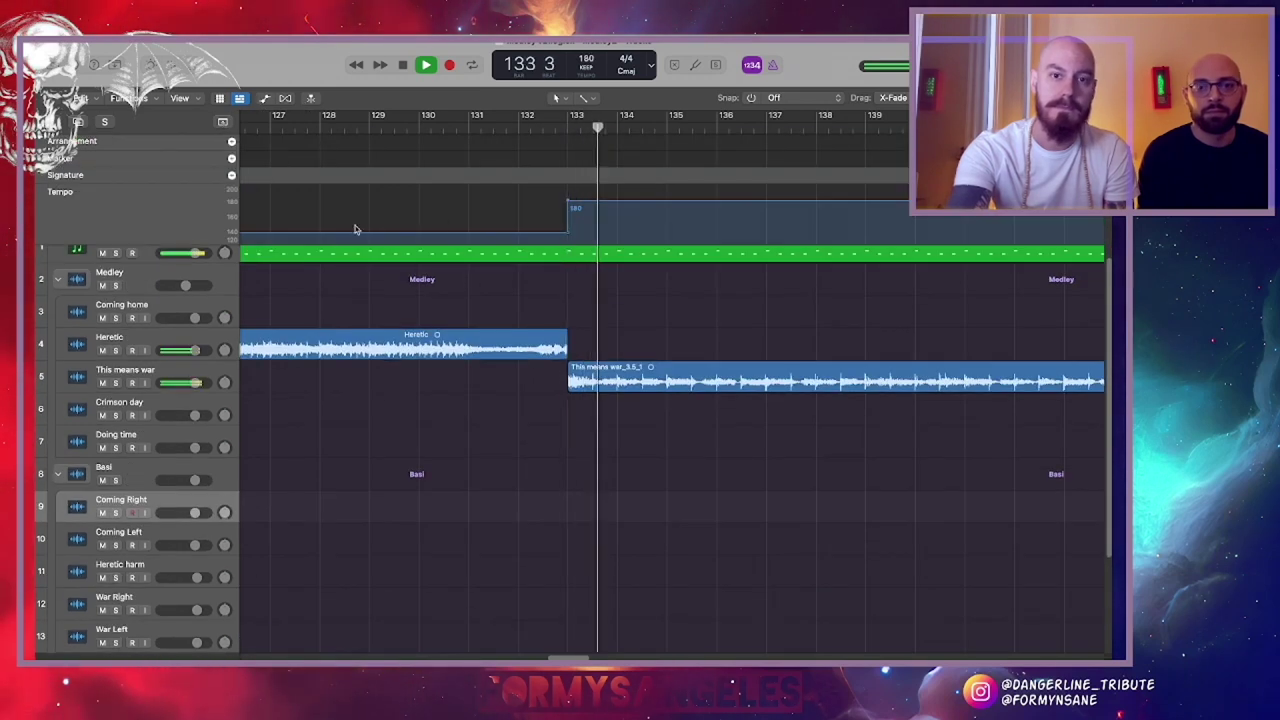
key("space")
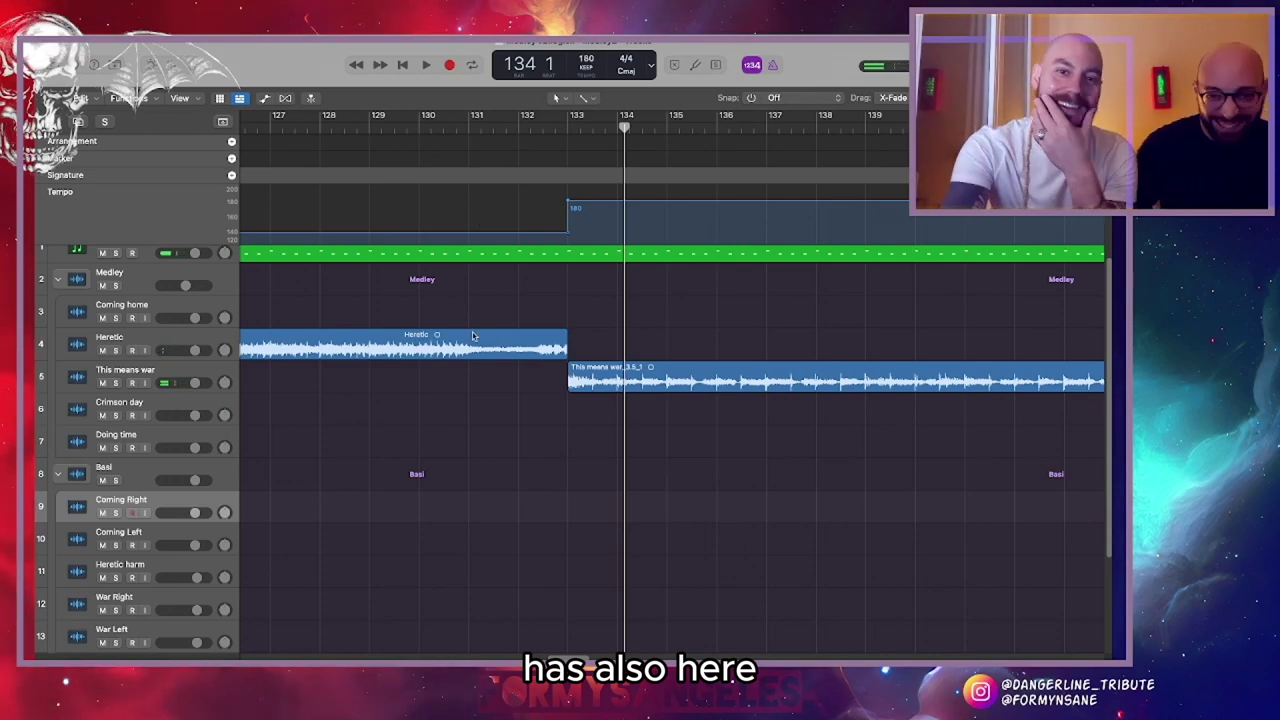
Compare the tempo changes at bars 91 and 133, where the Heretic region starts and ends
key("super+Left")
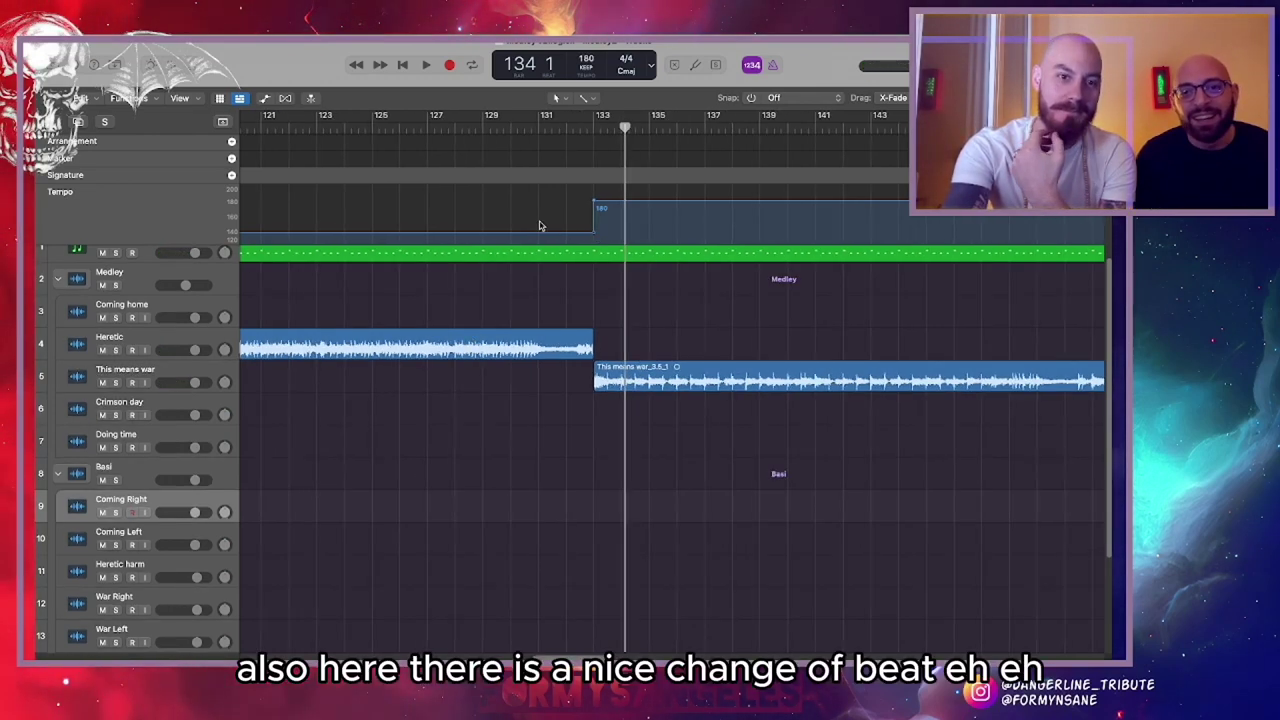
scroll(600, 215, "left", 5)
scroll(644, 153, "left", 15)
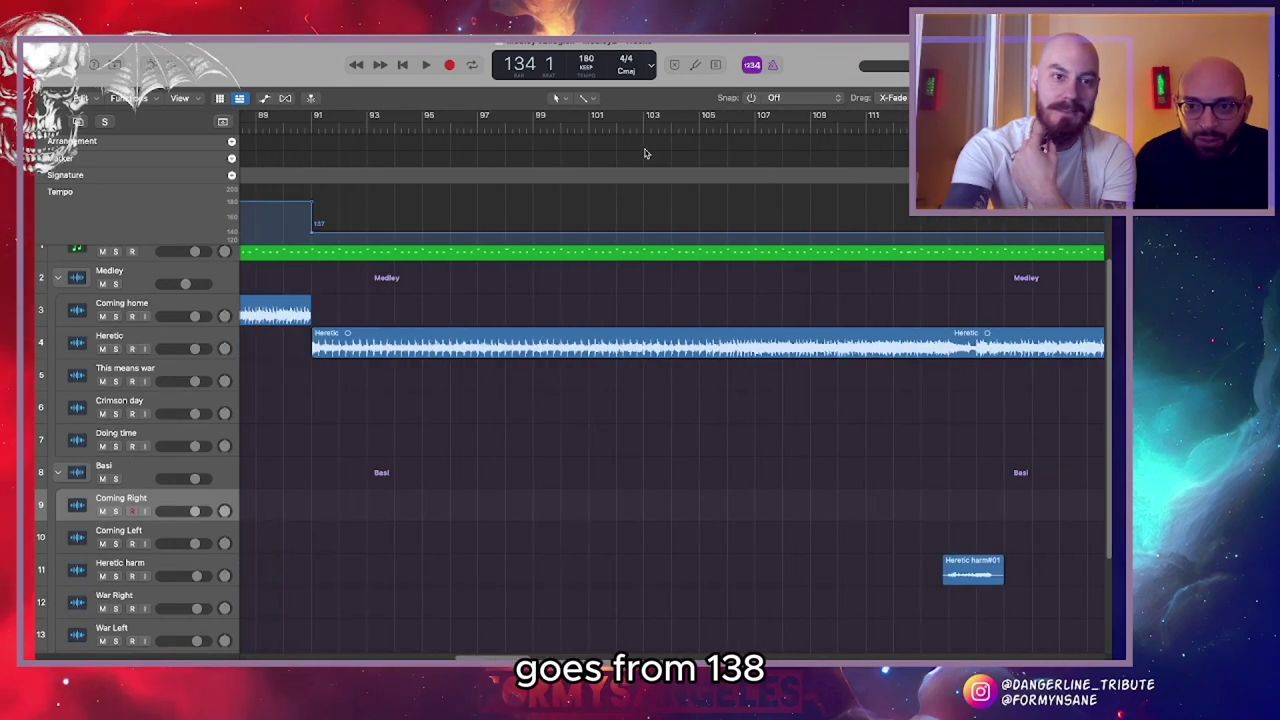
scroll(644, 153, "right", 18)
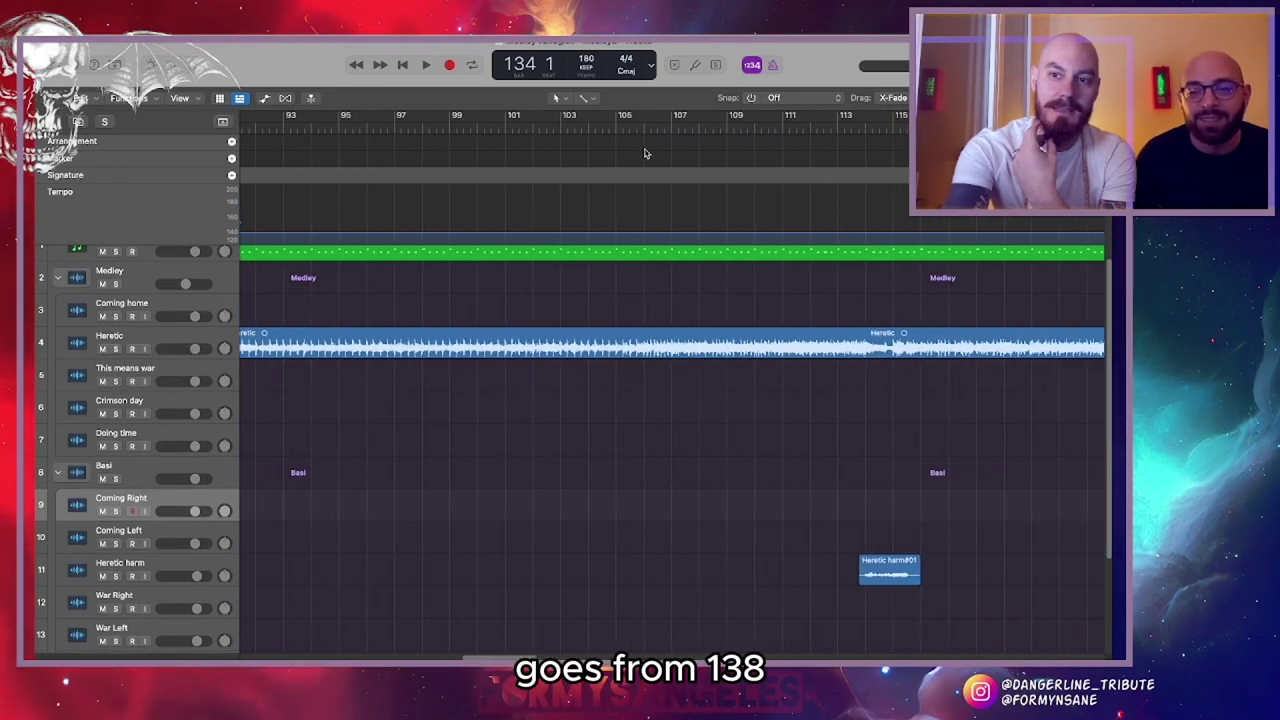
Replay the transition from Heretic into This means war from about bar 128 and hide the global tracks
scroll(645, 153, "right", 1)
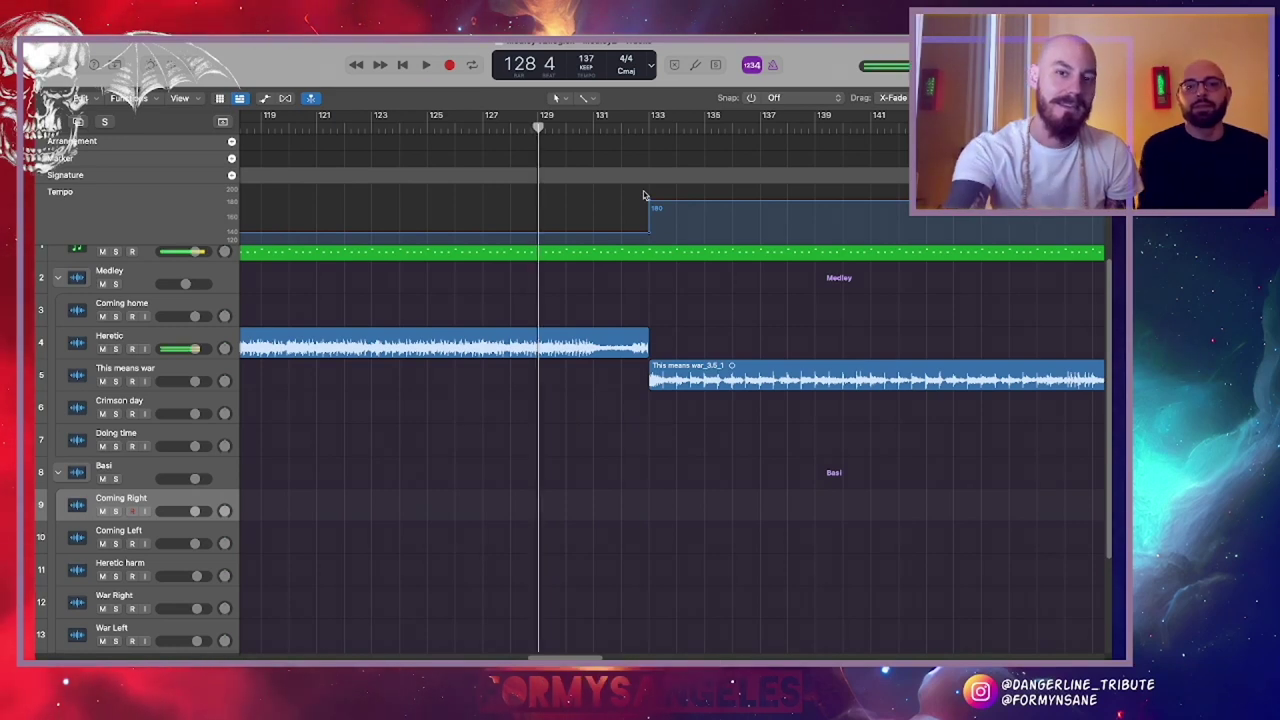
key("space")
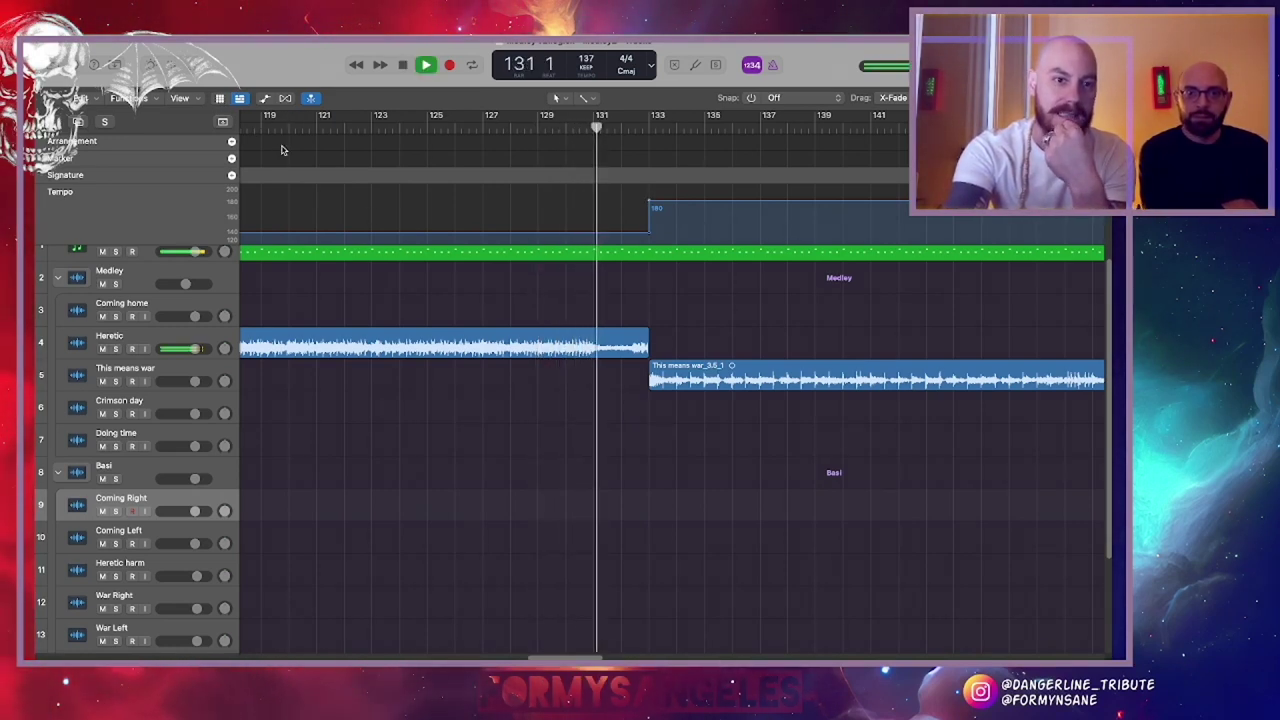
scroll(357, 199, "right", 2)
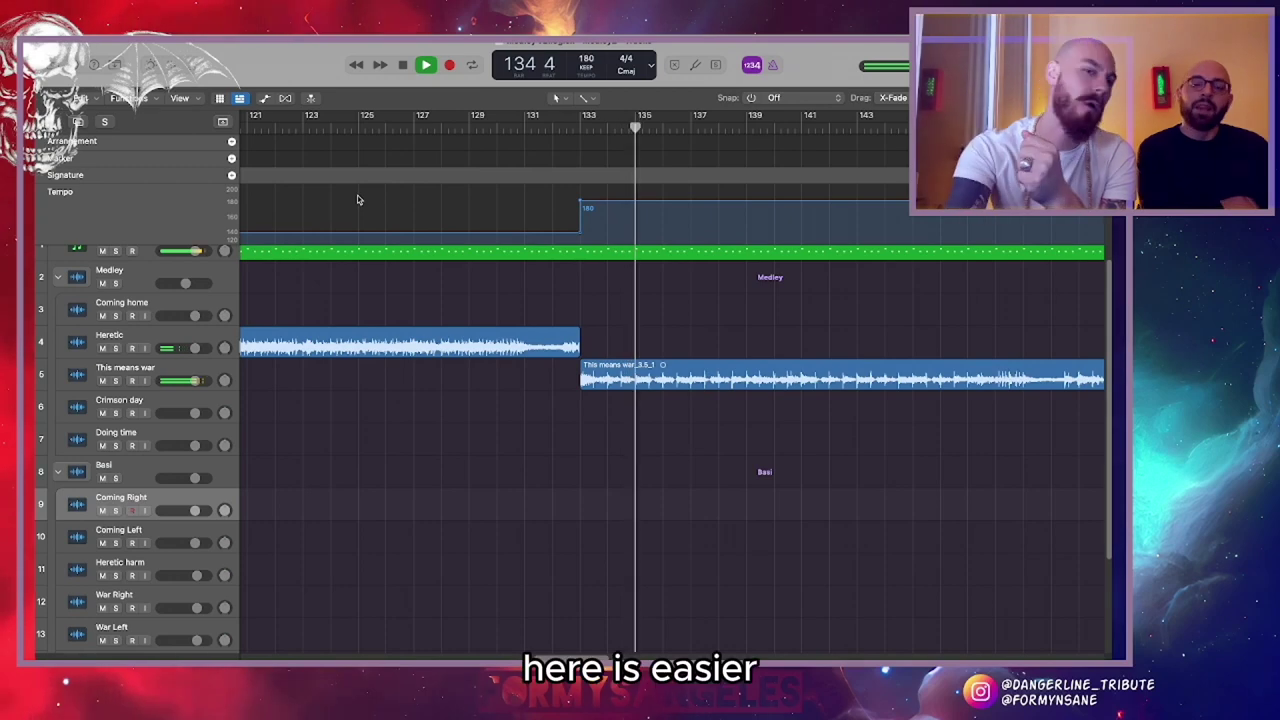
key("g")
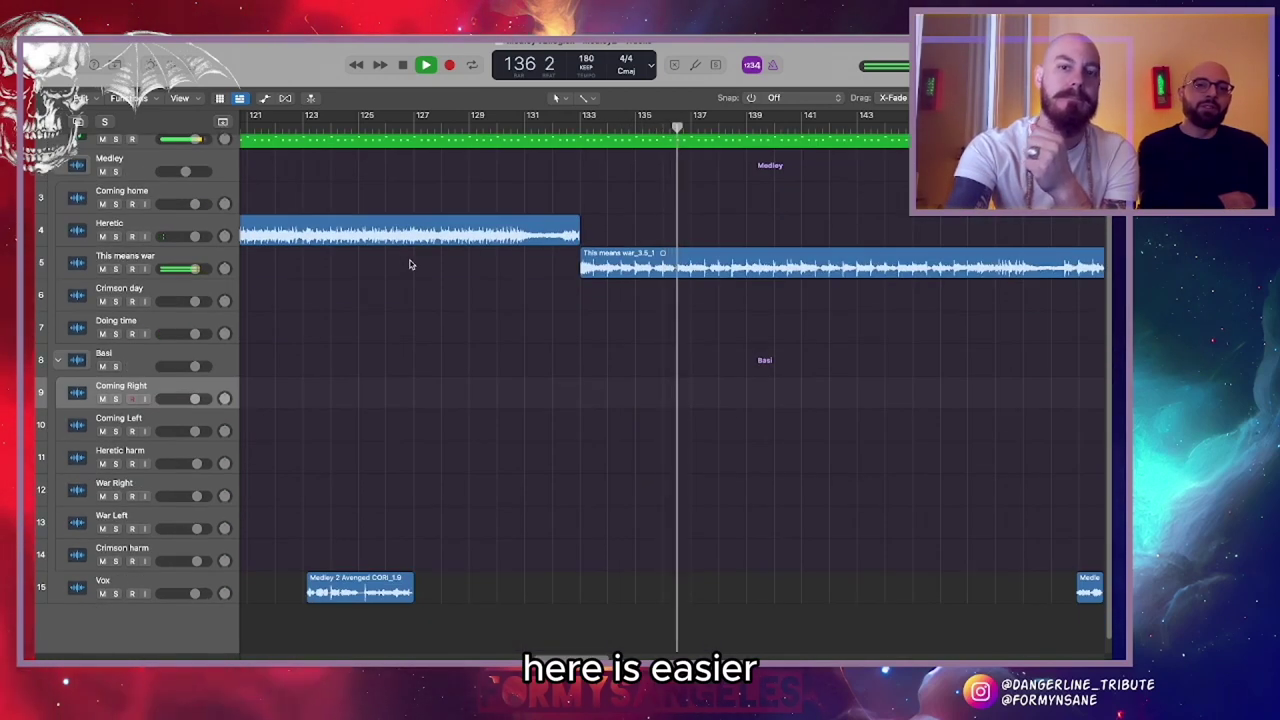
Play on through This means war, replaying from about bar 180 to hear the War Right and War Left backings
scroll(409, 264, "right", 4)
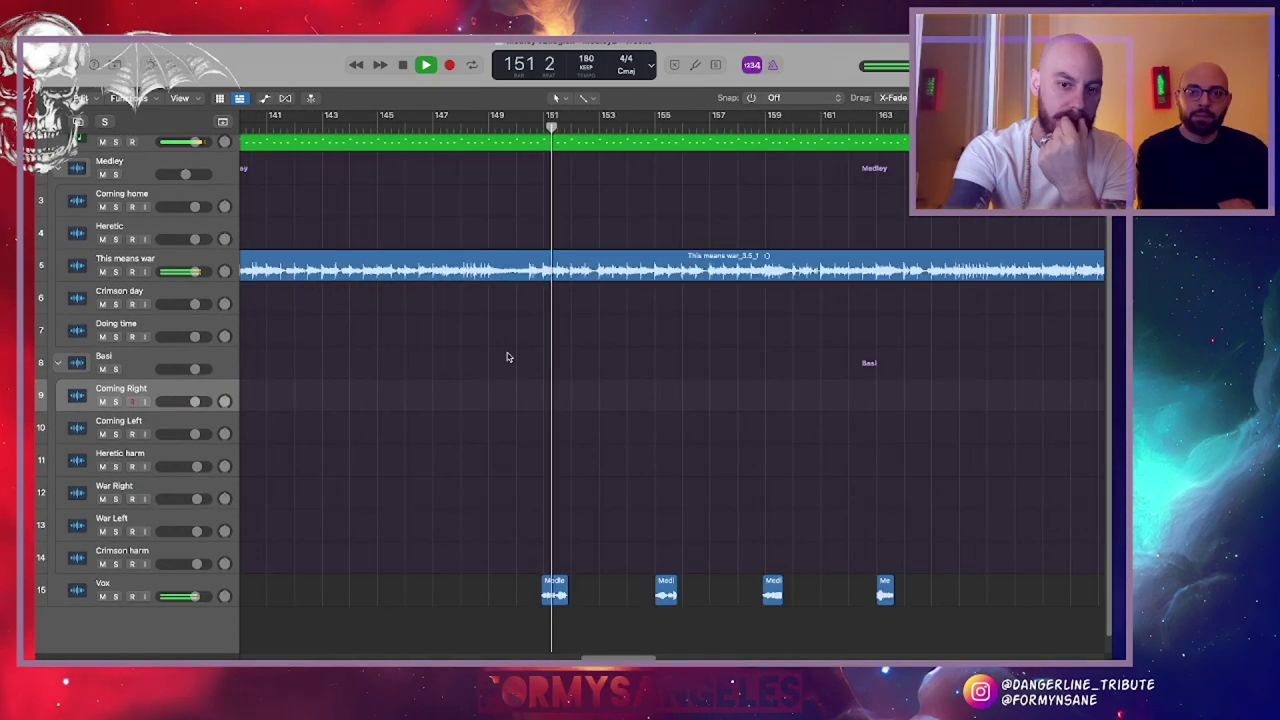
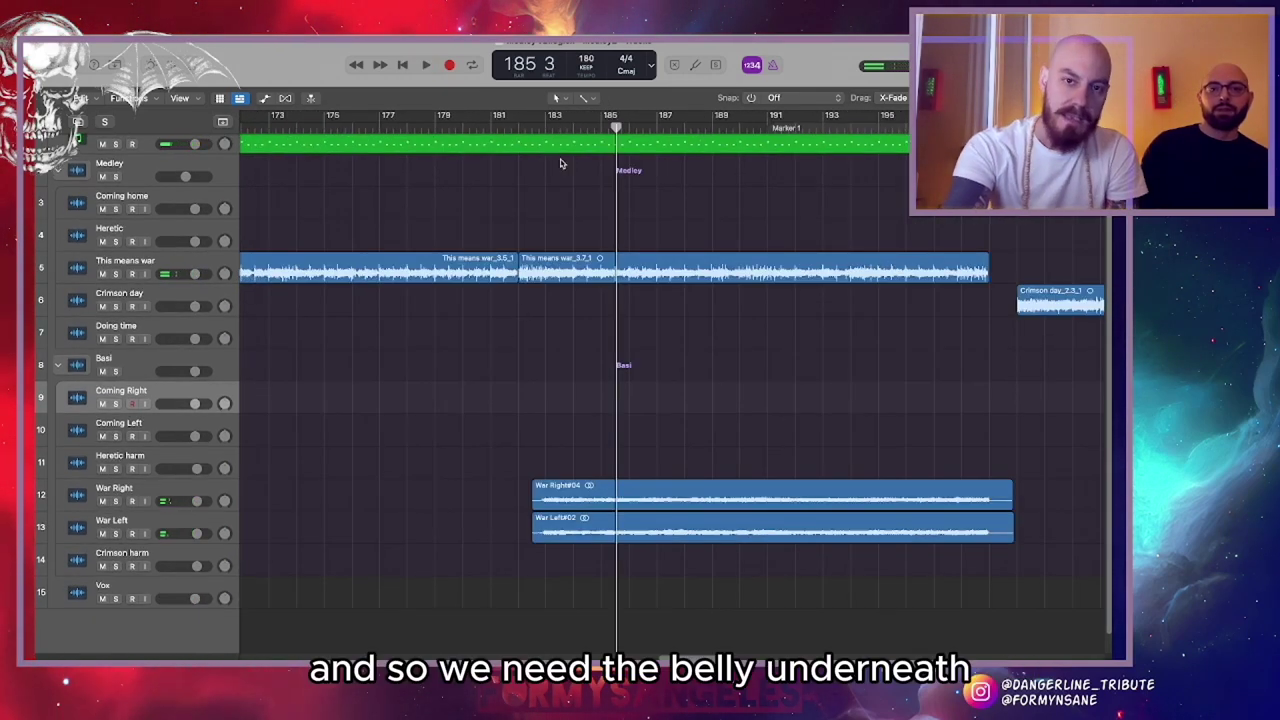
left_click(490, 316)
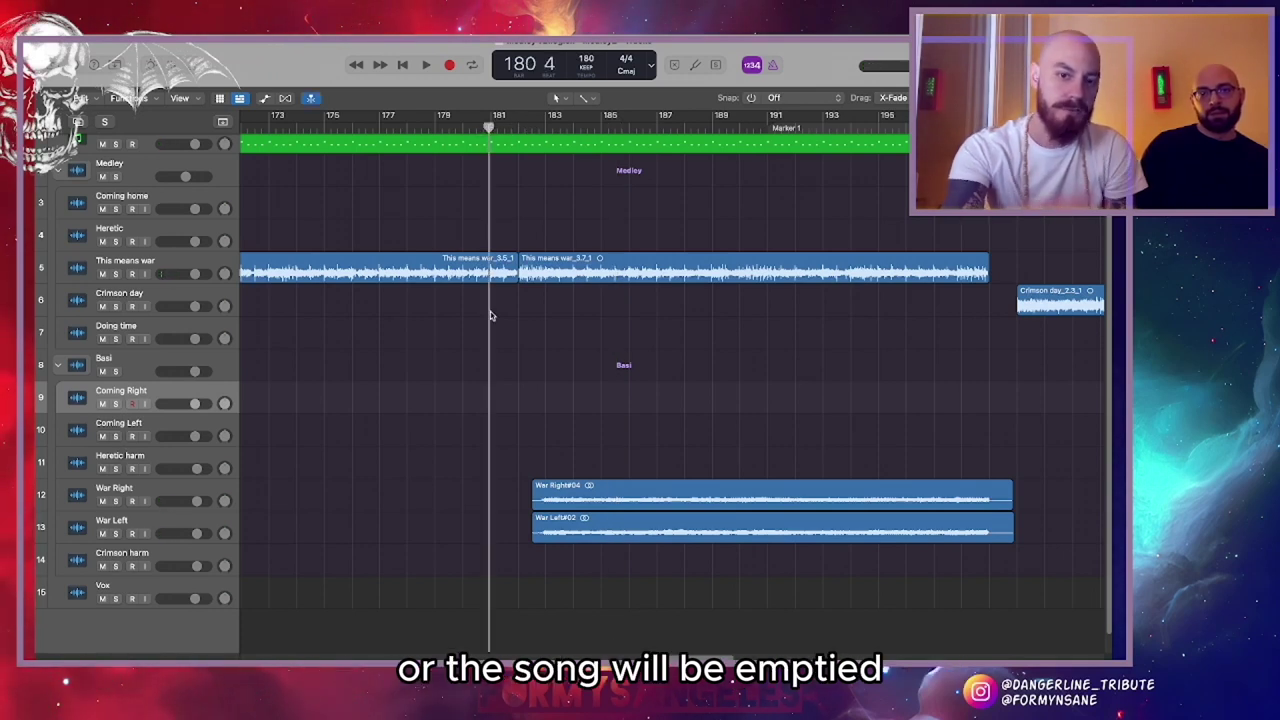
key("space")
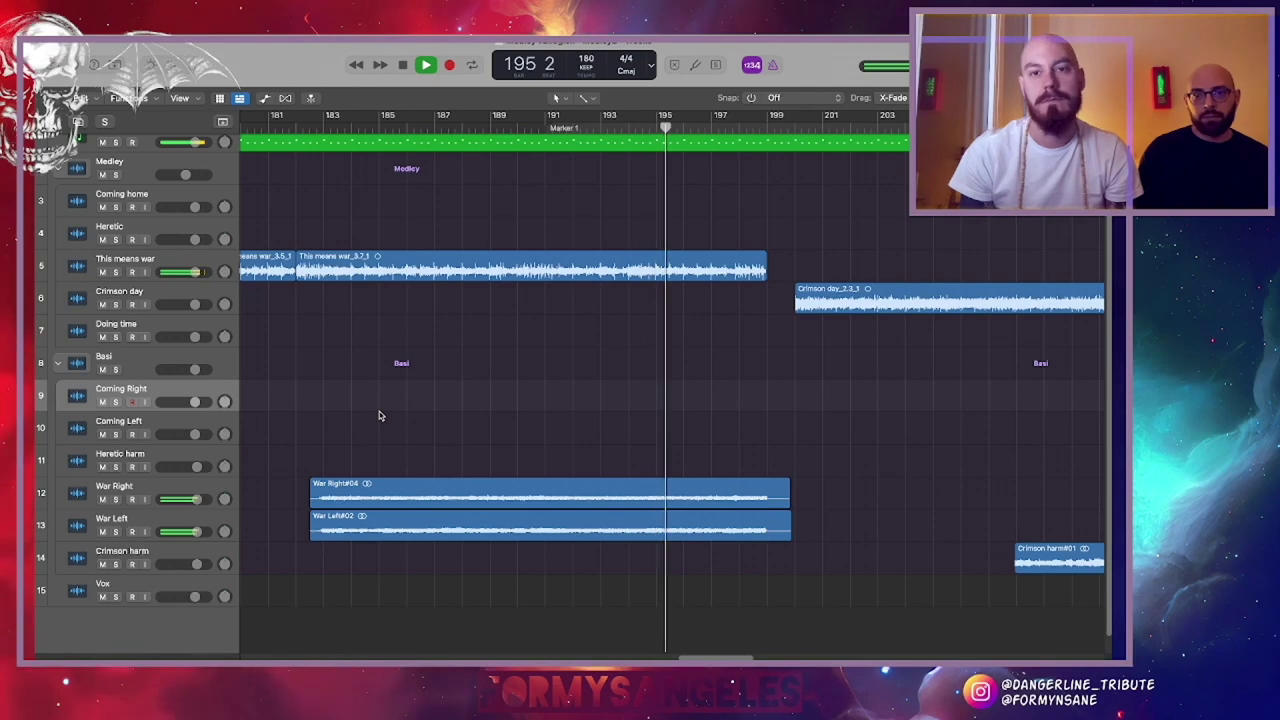
scroll(379, 415, "right", 5)
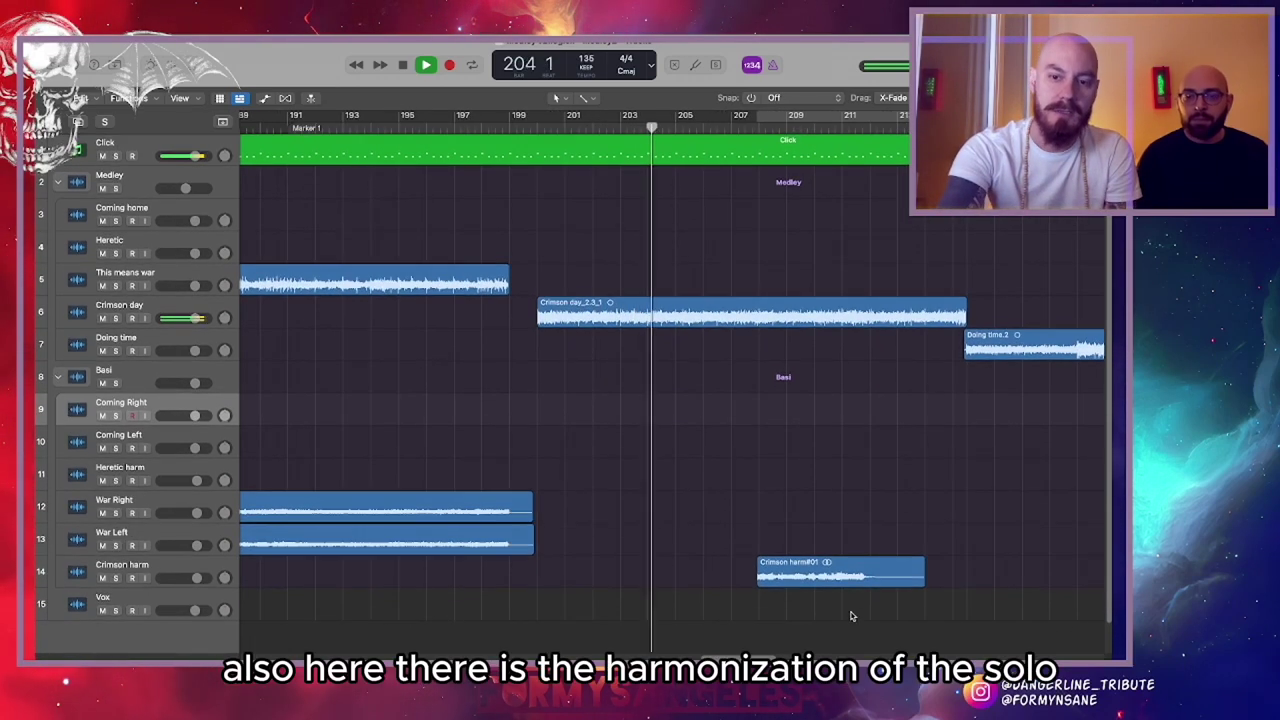
Play through Crimson day and its Crimson harm region up to the start of Doing time
scroll(747, 509, "right", 4)
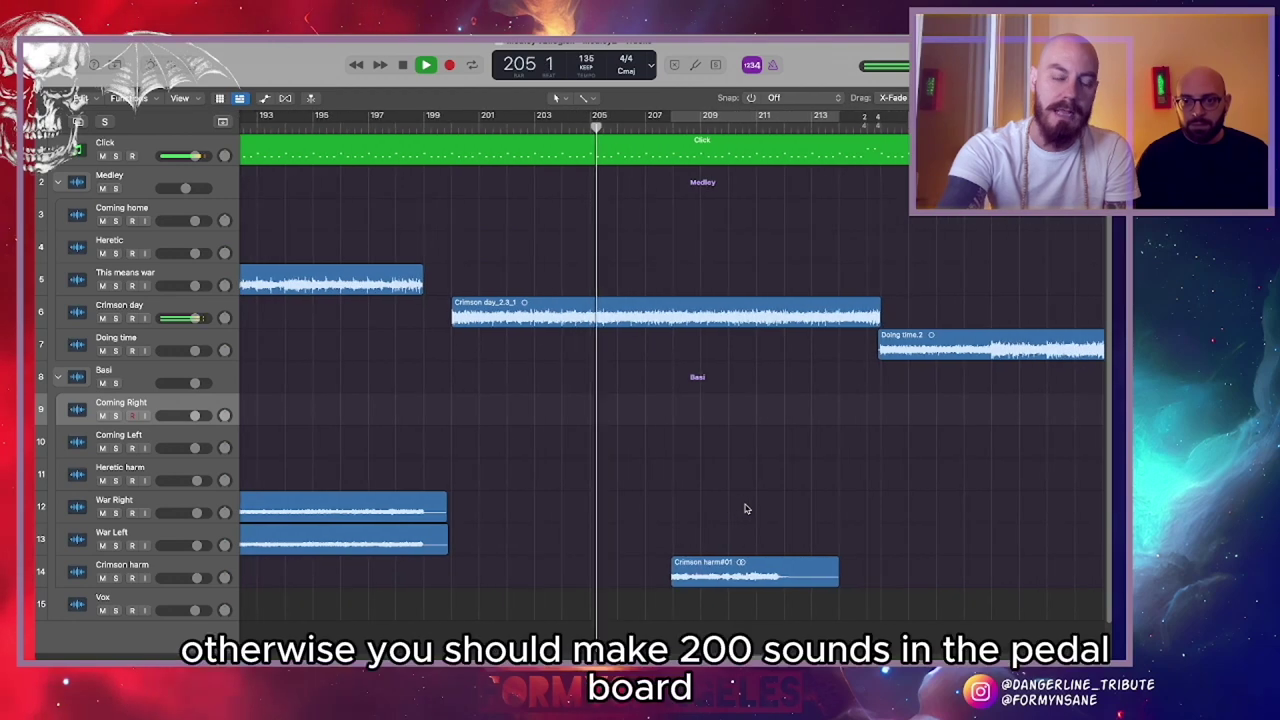
scroll(747, 509, "down", 1)
scroll(747, 509, "right", 2)
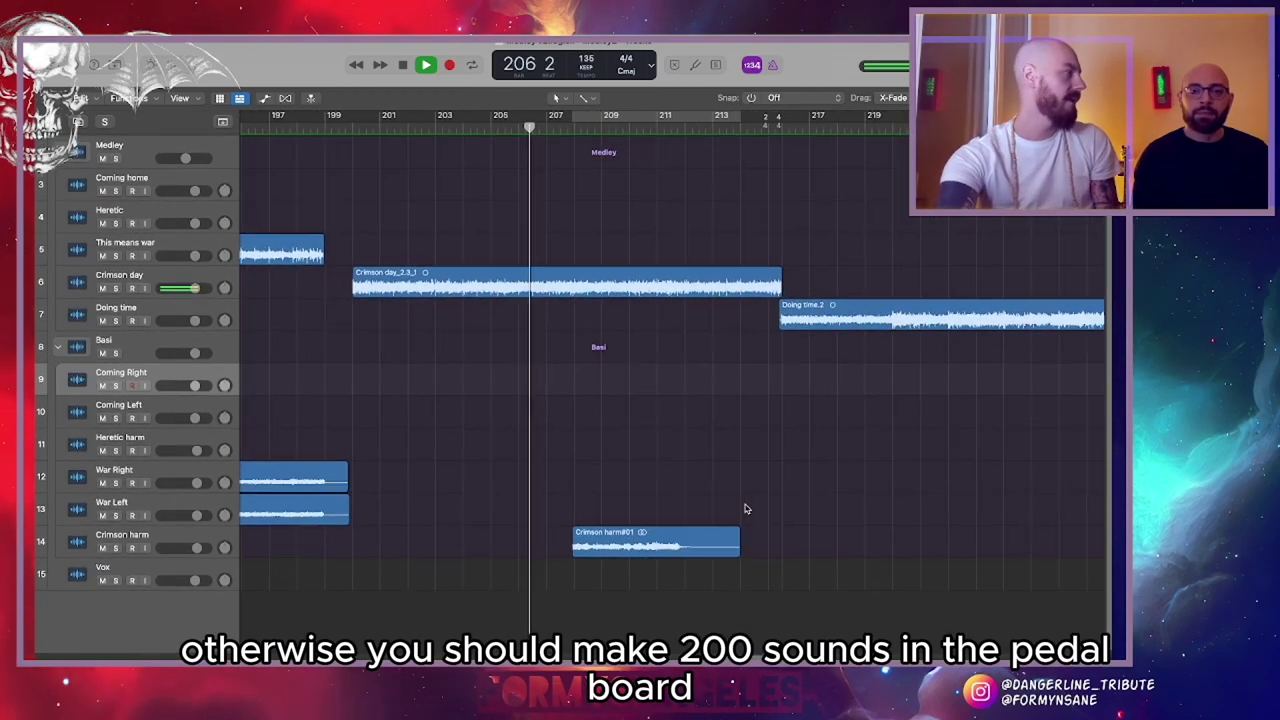
scroll(747, 509, "up", 1)
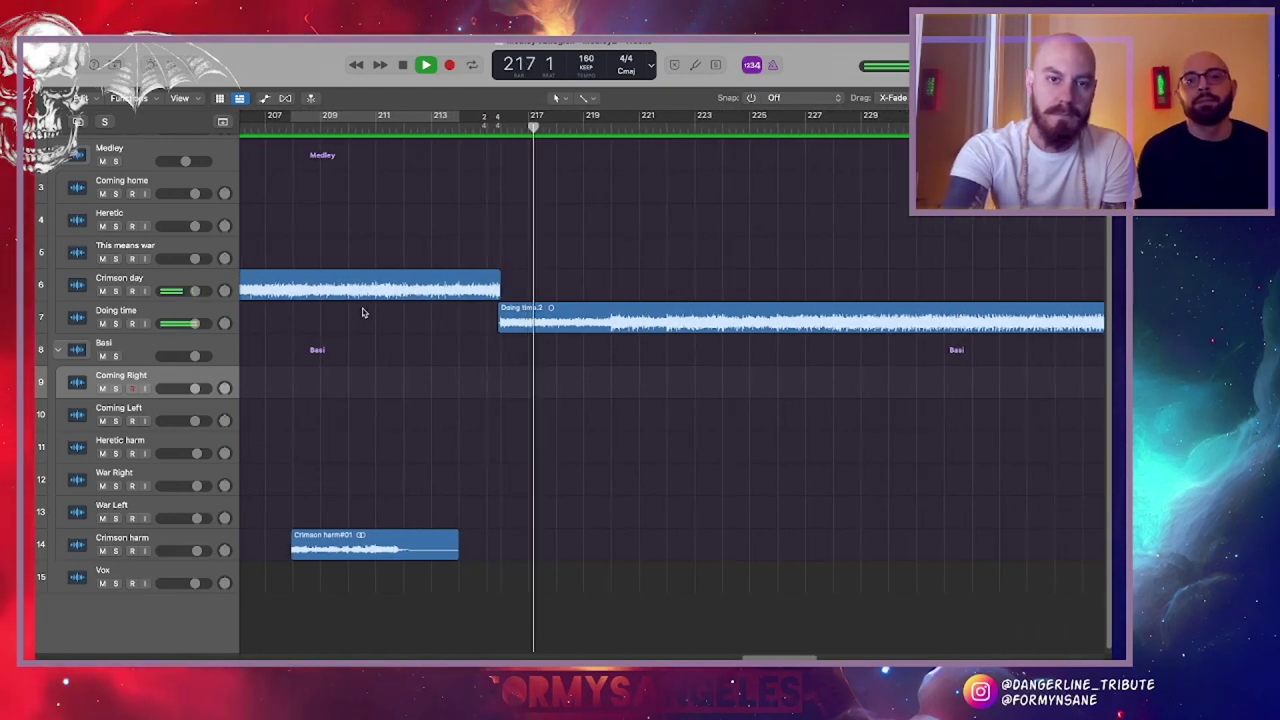
Show the global tracks and replay from about bar 211 to examine the signature and tempo changes between Crimson day and Doing time
key("g")
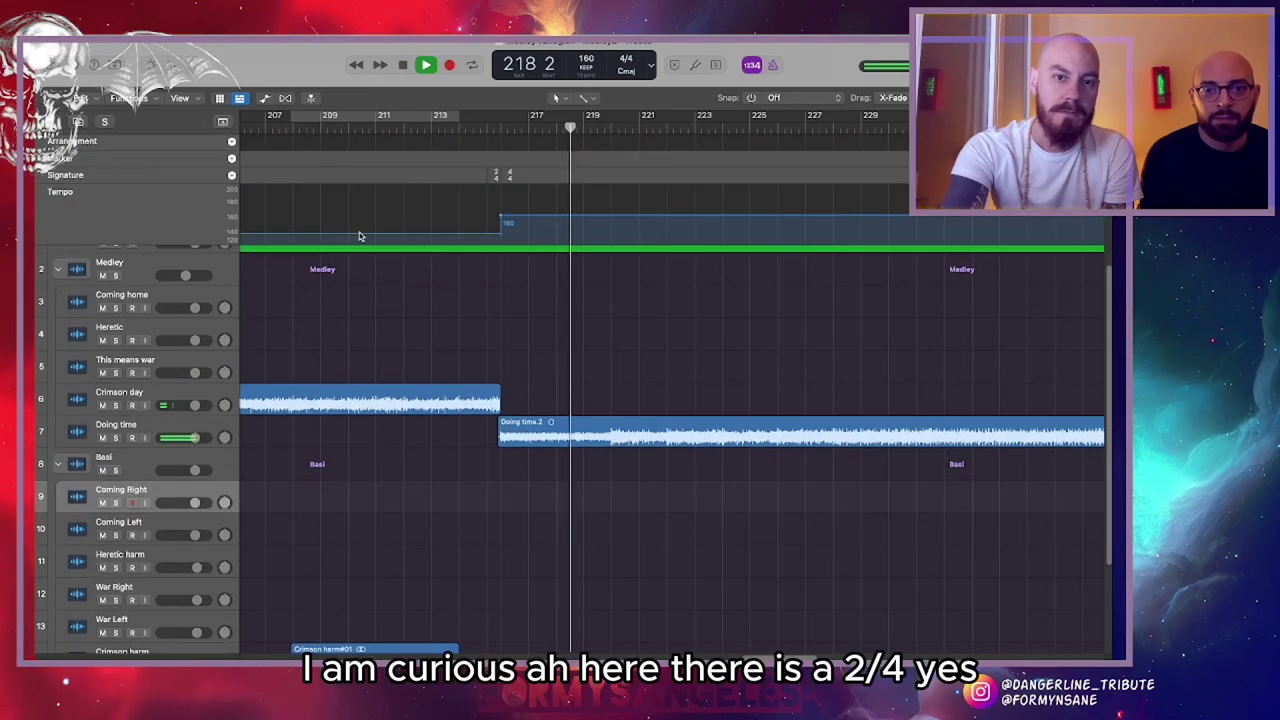
scroll(360, 236, "up", 2)
left_click(379, 127)
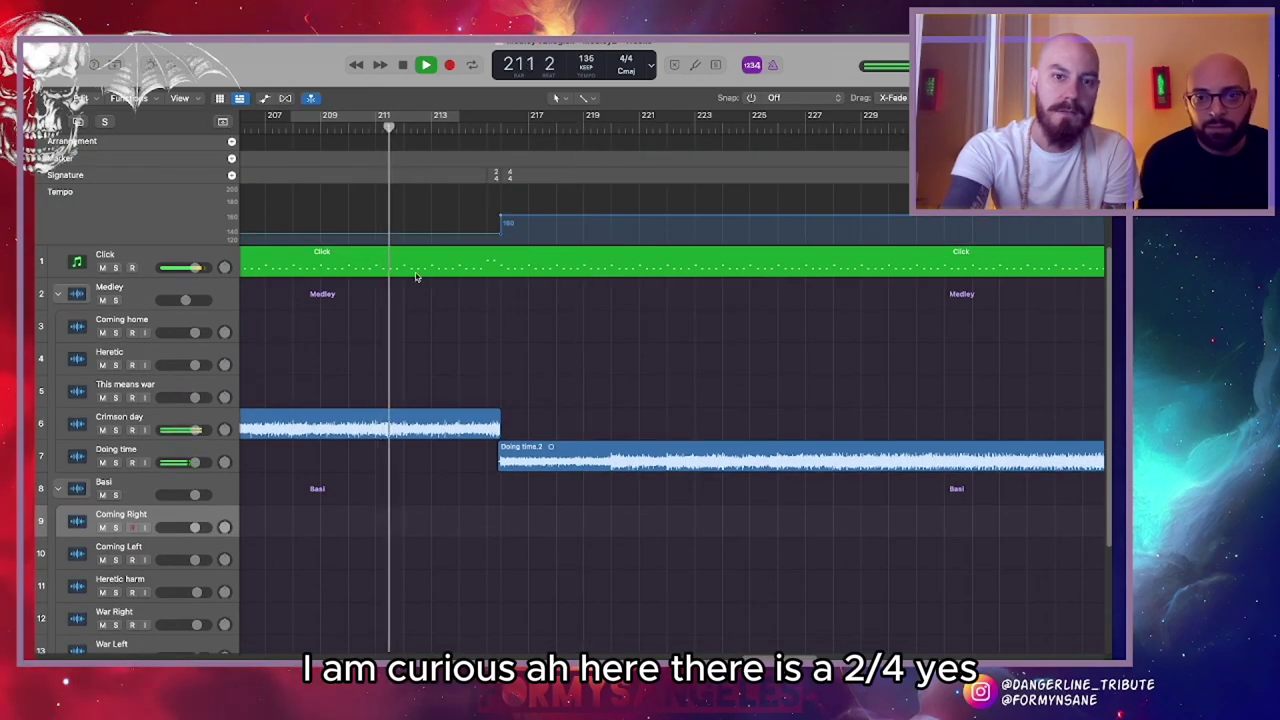
key("super+Right")
key("super+Right")
key("super+Right")
scroll(470, 295, "right", 1)
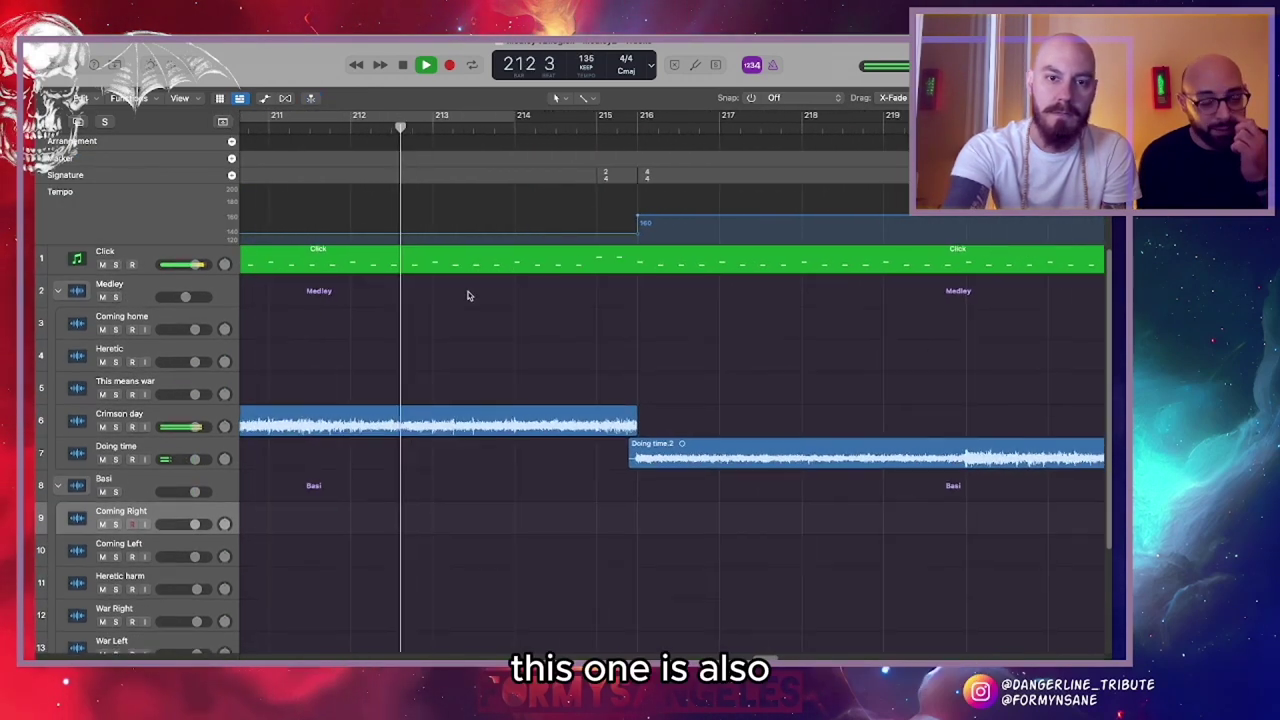
scroll(550, 341, "right", 3)
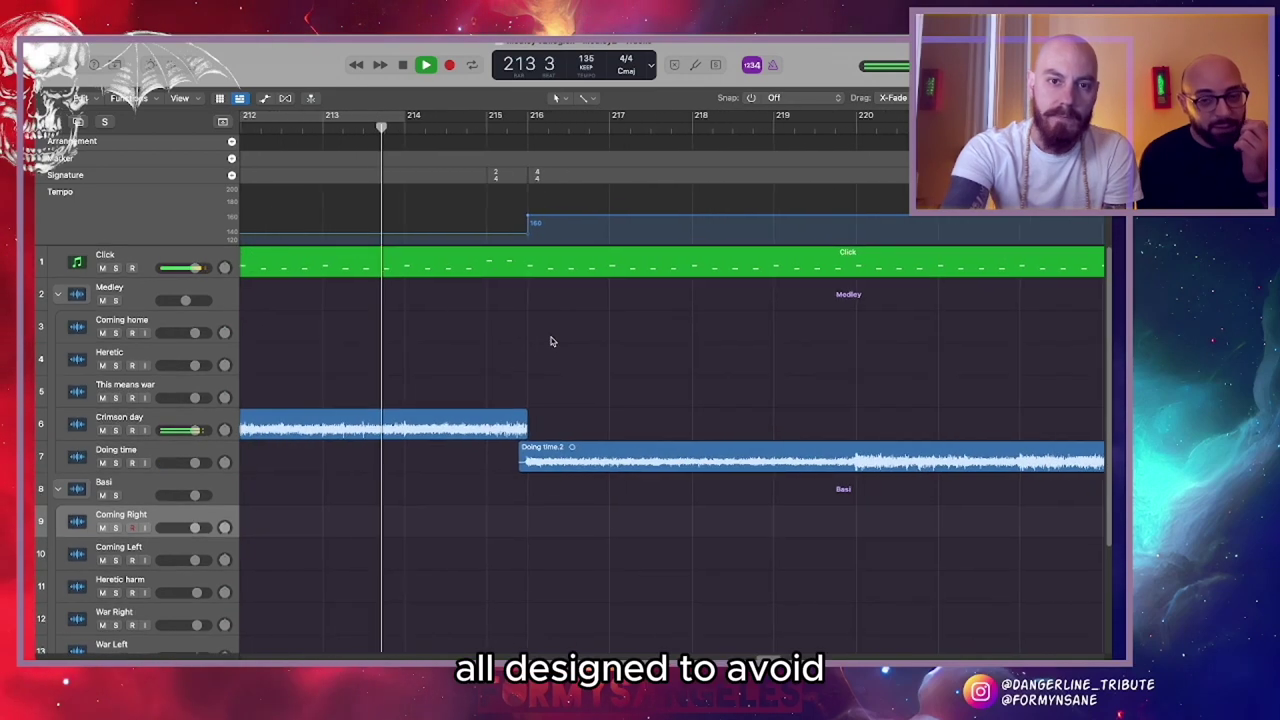
scroll(550, 341, "right", 2)
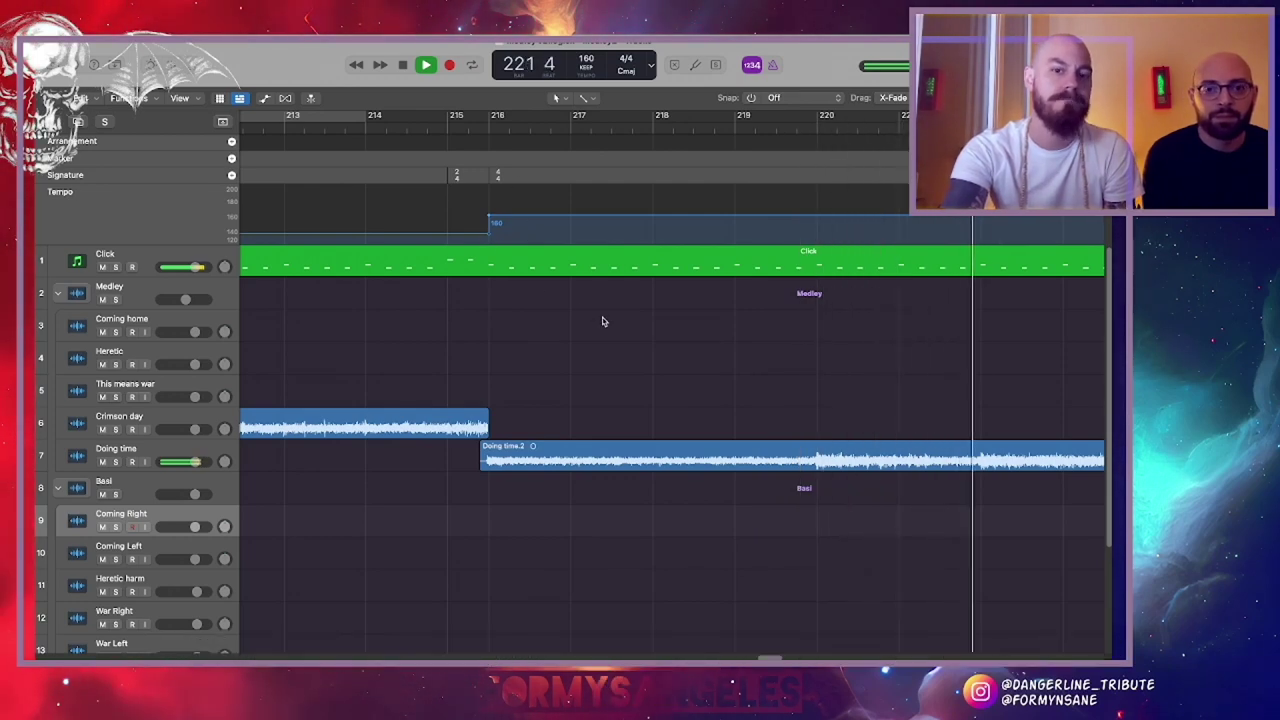
Review the opening of Doing time after the bar 216 tempo change, and hide the global tracks
scroll(603, 322, "right", 1)
scroll(603, 322, "down", 3)
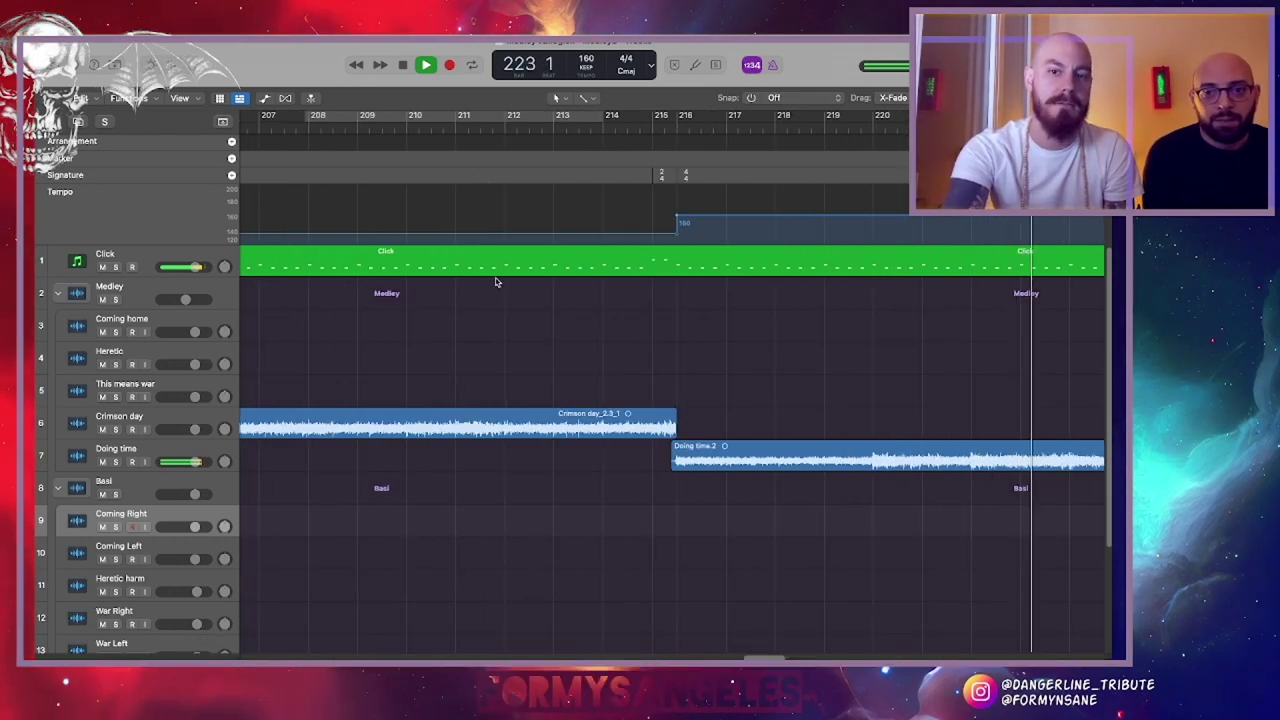
scroll(605, 330, "right", 5)
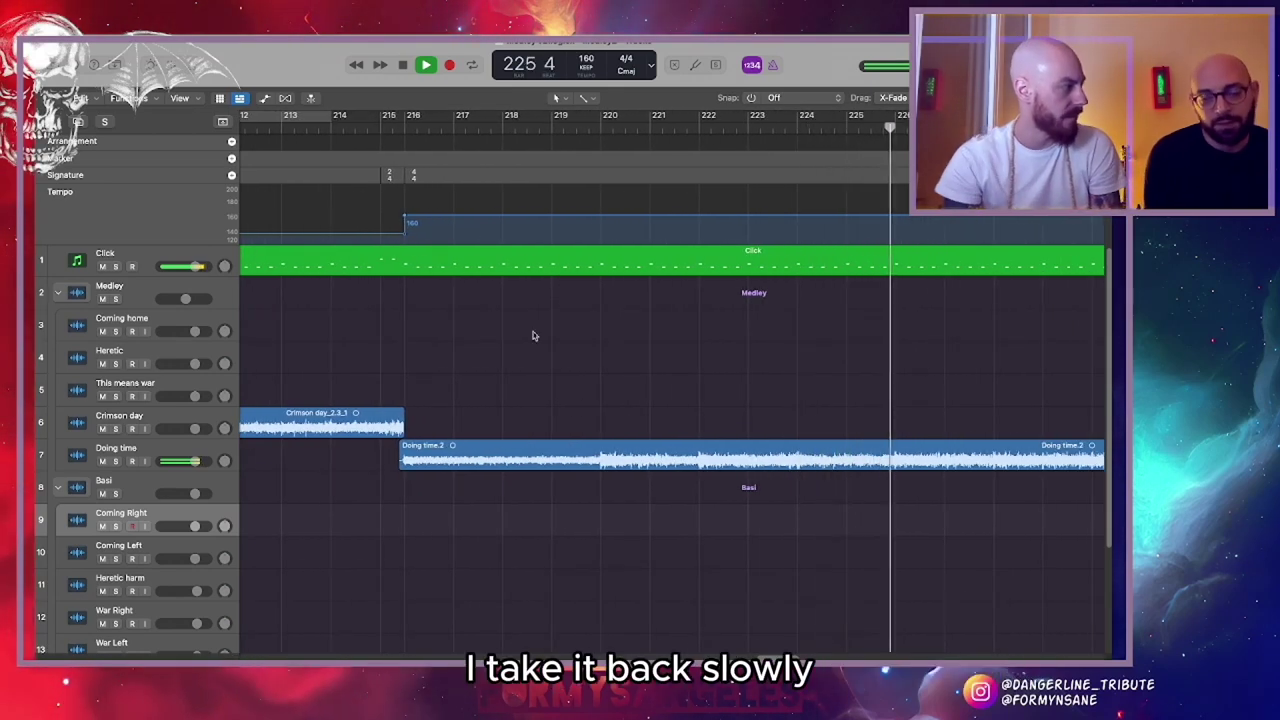
scroll(531, 334, "right", 4)
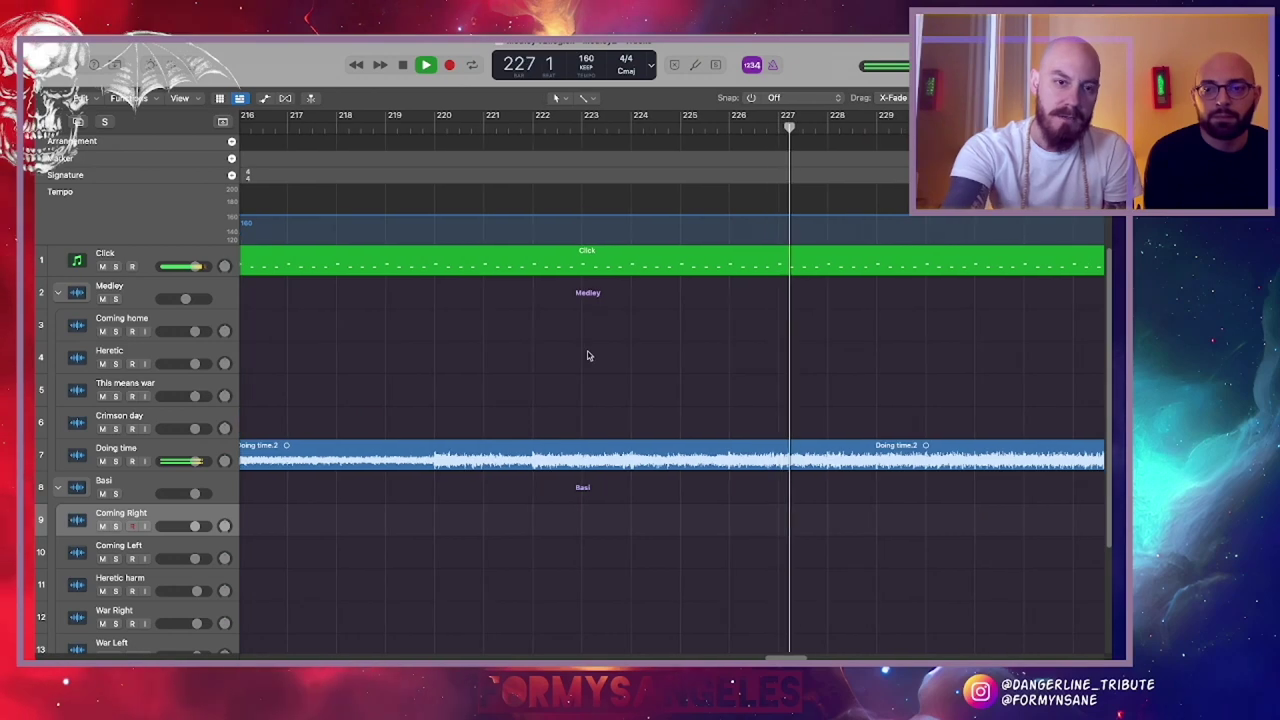
left_click(223, 121)
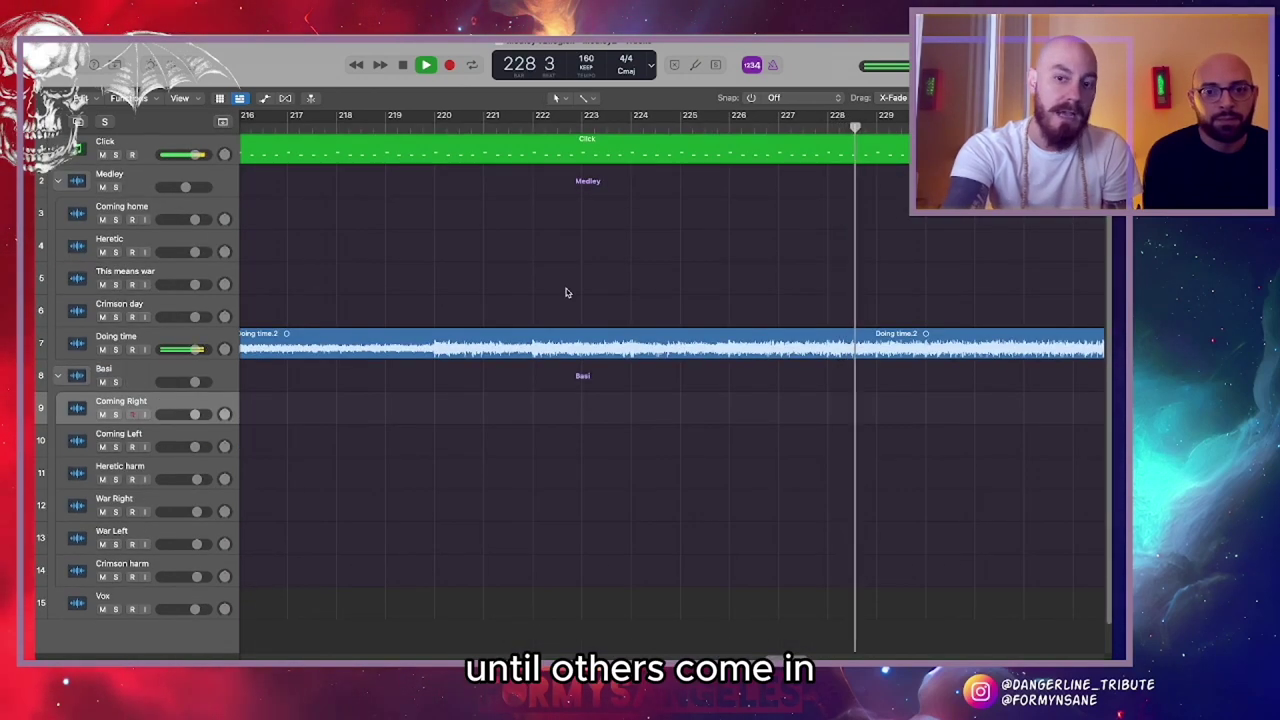
Examine the rest of the medley to the end of the Doing time region for remaining backing regions
key("super+Left")
key("super+Left")
key("super+Left")
scroll(565, 293, "right", 10)
key("super+Left")
key("super+Left")
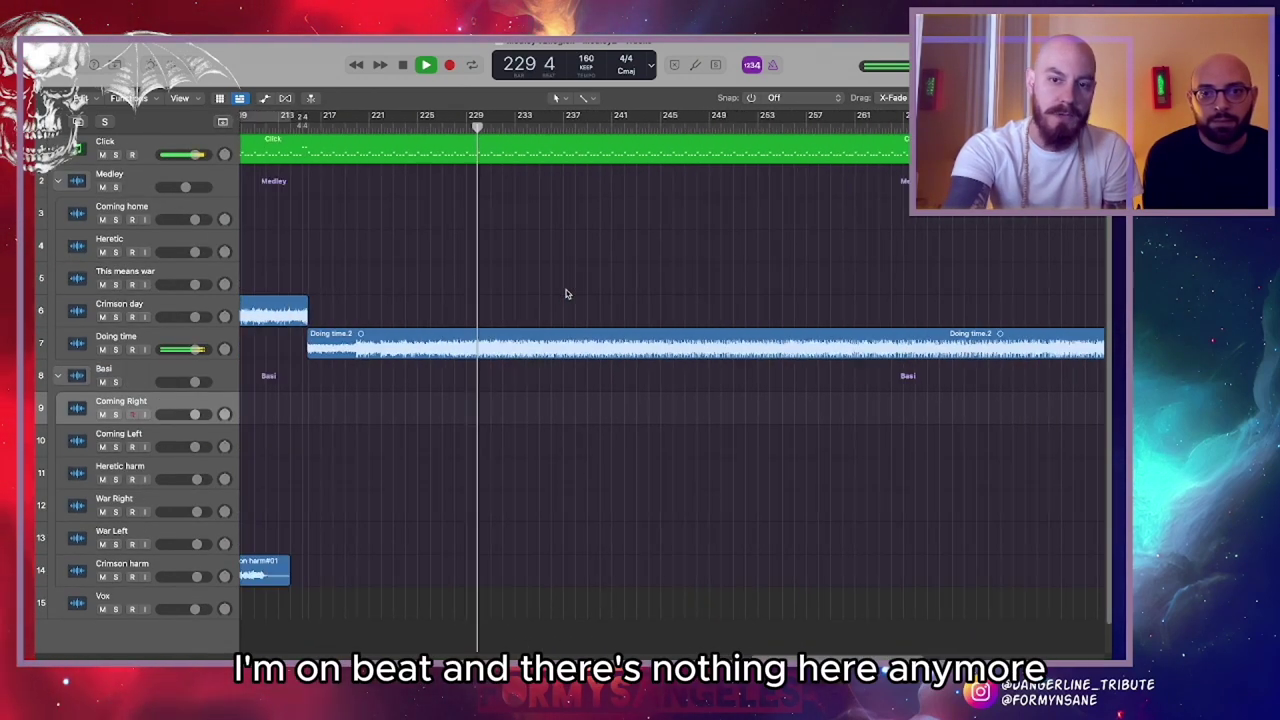
scroll(565, 293, "right", 20)
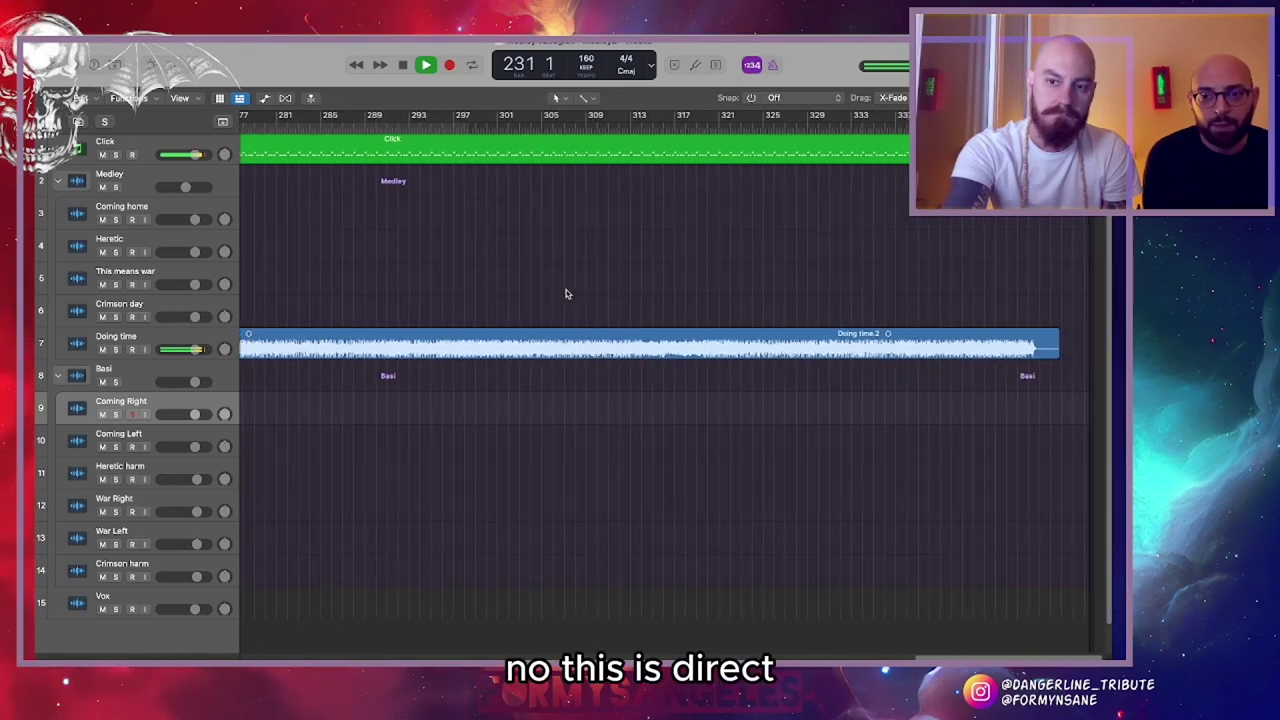
scroll(360, 242, "left", 4)
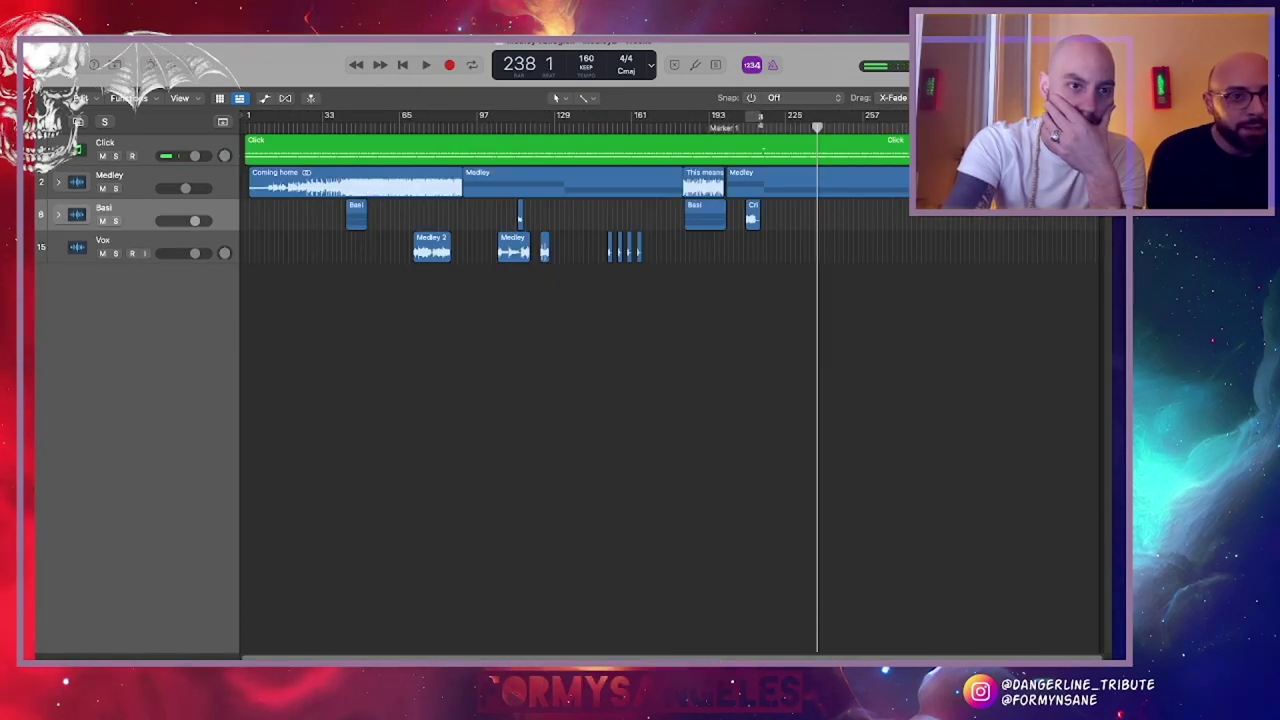
Close the Medley 2 project and switch to the Nightmare project
key("super+q")
left_click(551, 278)
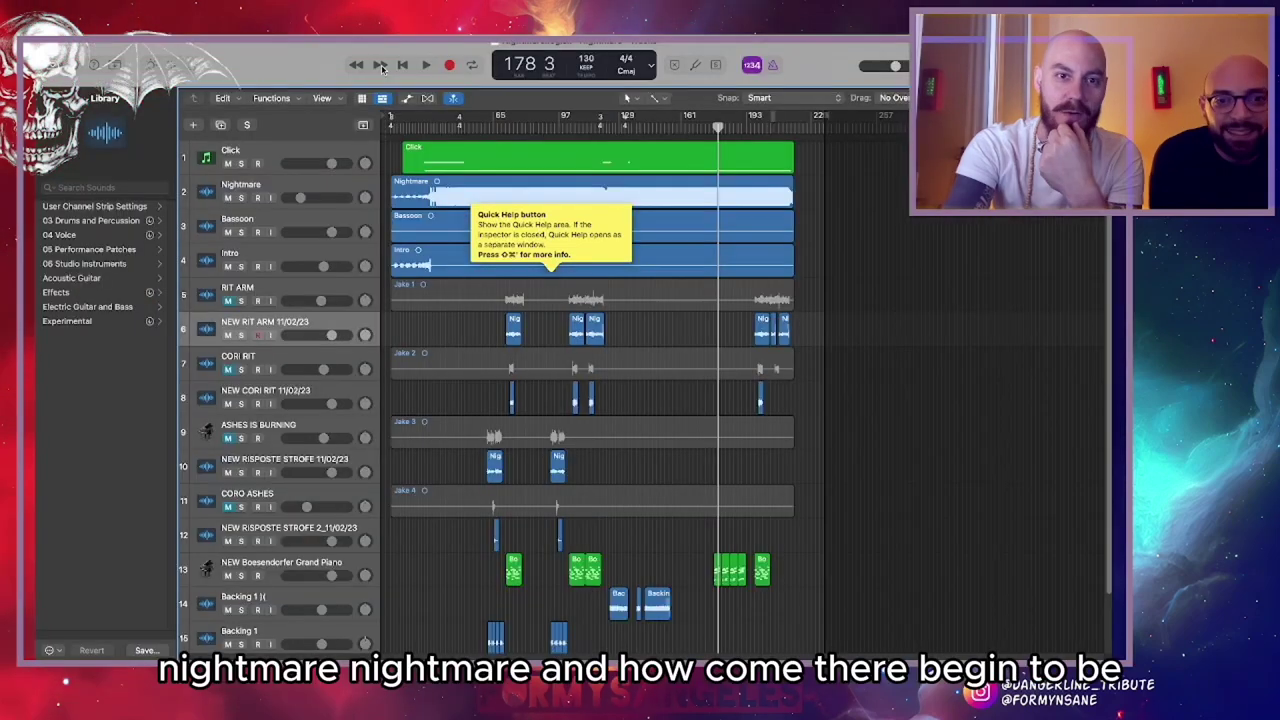
Return the playhead to the start of the Nightmare project and hide the library
left_click(405, 66)
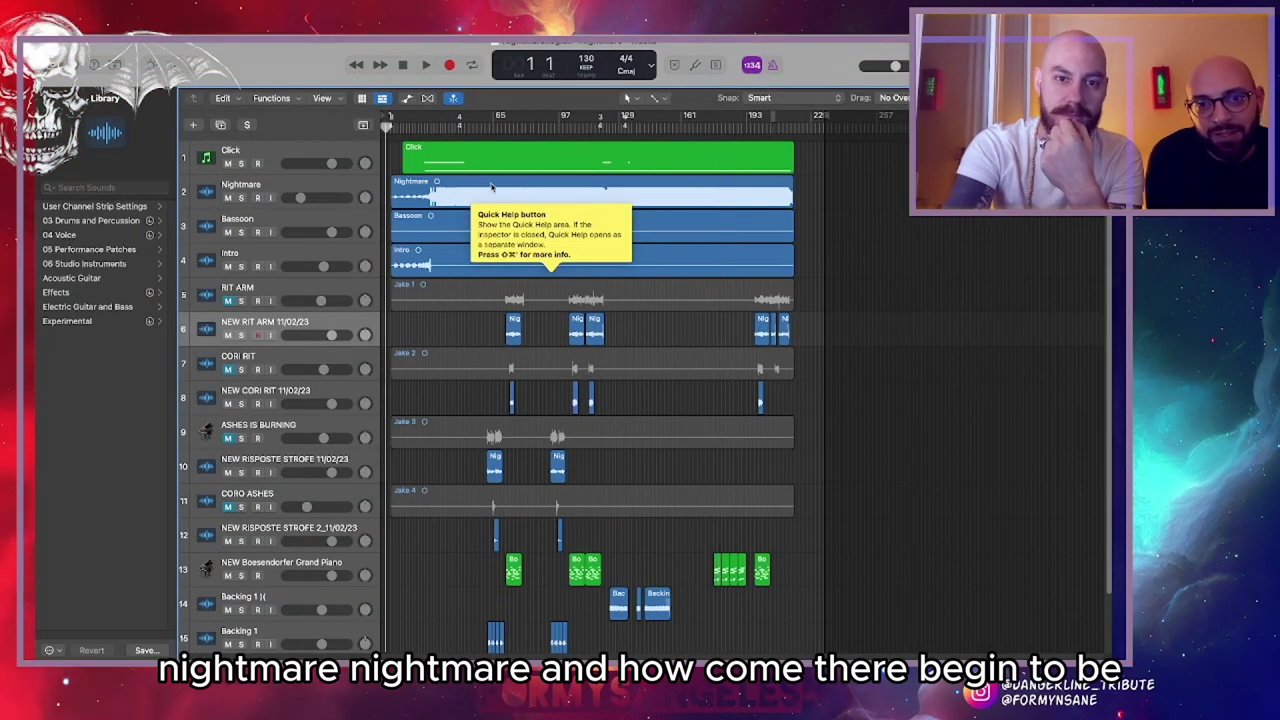
scroll(574, 220, "up", 10)
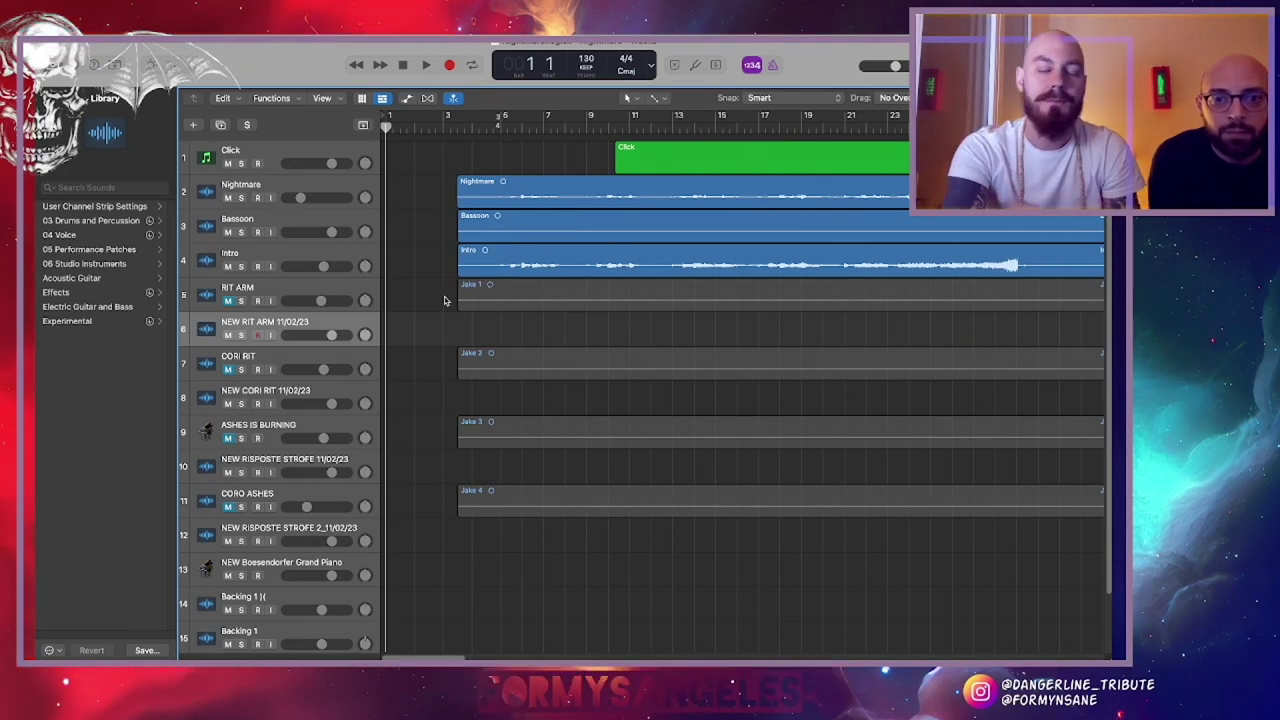
left_click(94, 65)
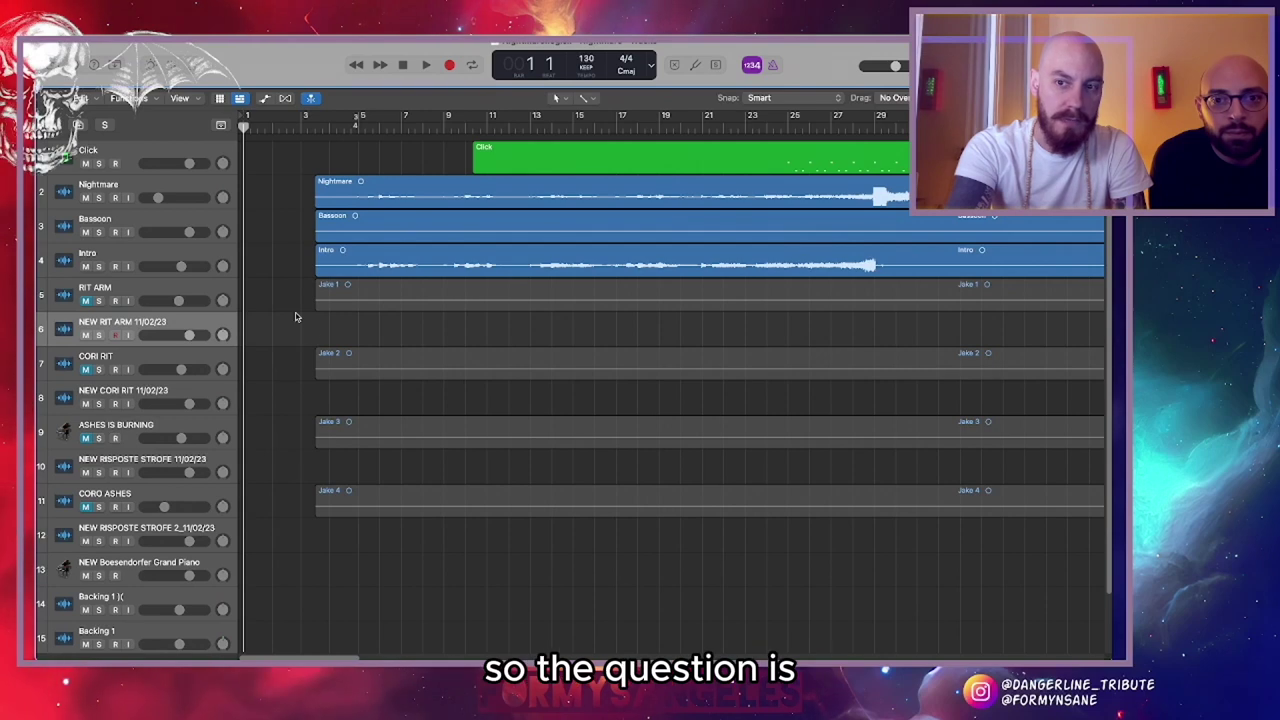
Compare the muted old vocal tracks with the NEW tracks dated 11/02/23 across the Nightmare arrangement
scroll(288, 307, "down", 3)
scroll(288, 307, "up", 3)
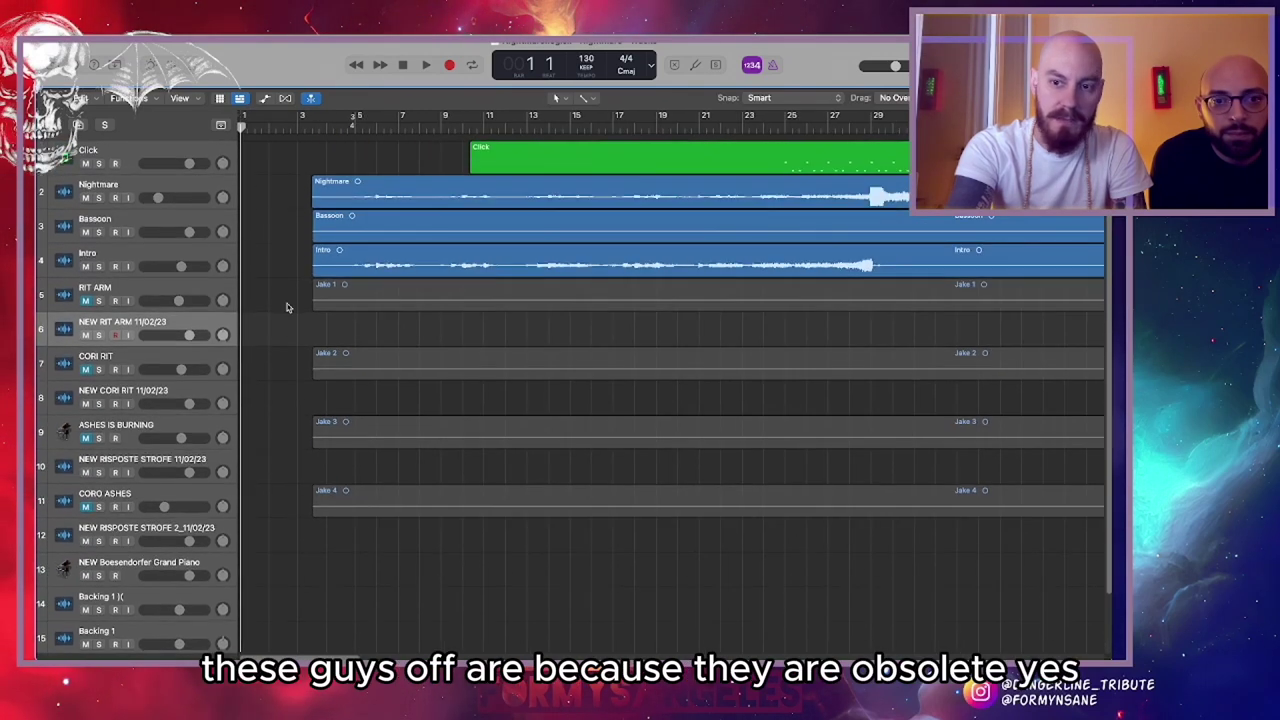
scroll(287, 308, "down", 5)
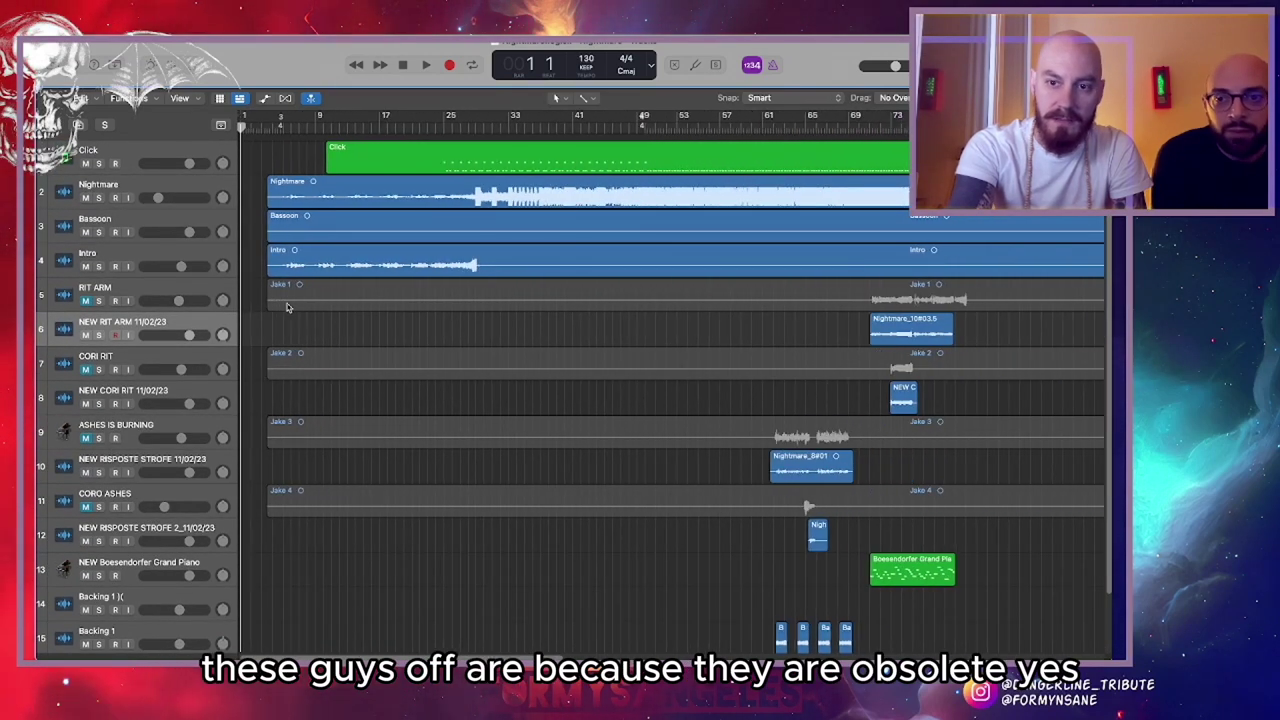
scroll(287, 308, "down", 3)
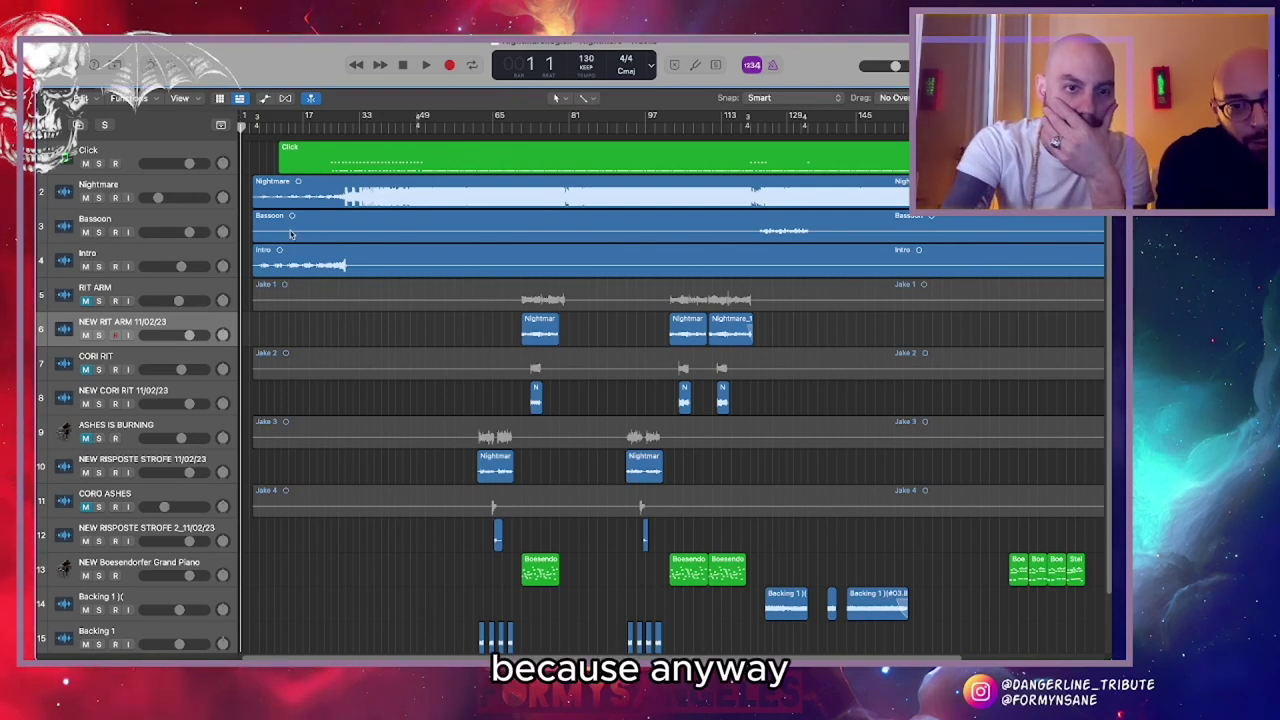
Select the Nightmare track, check its region's transpose setting, and hide the inspector again
left_click(189, 184)
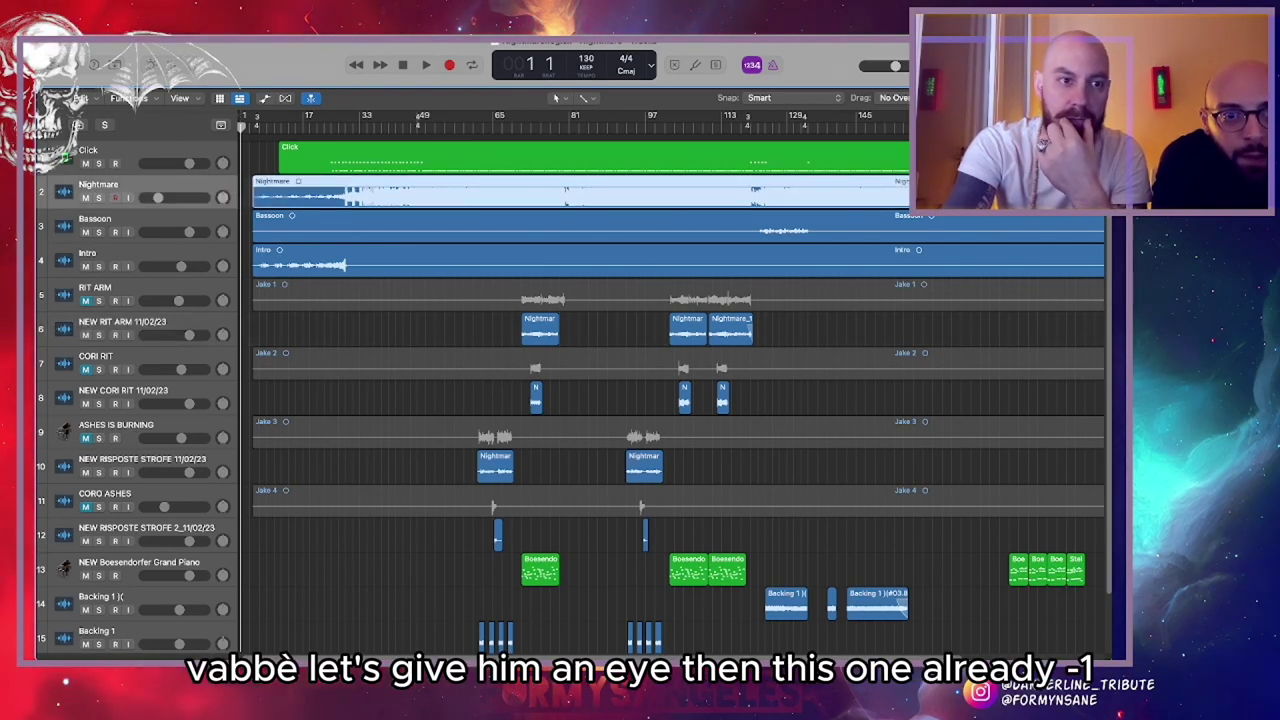
key("i")
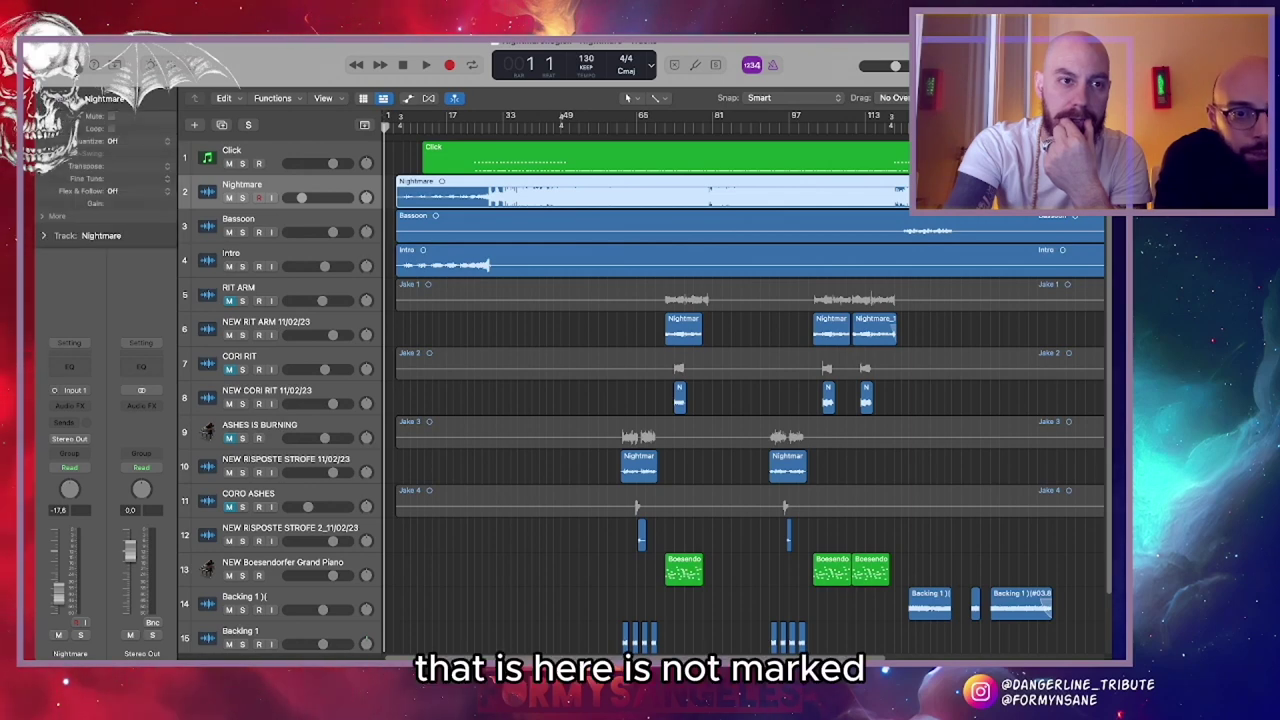
key("i")
Play Nightmare from bar 1 and examine the Nightmare and Intro regions' opening waveforms up close
key("space")
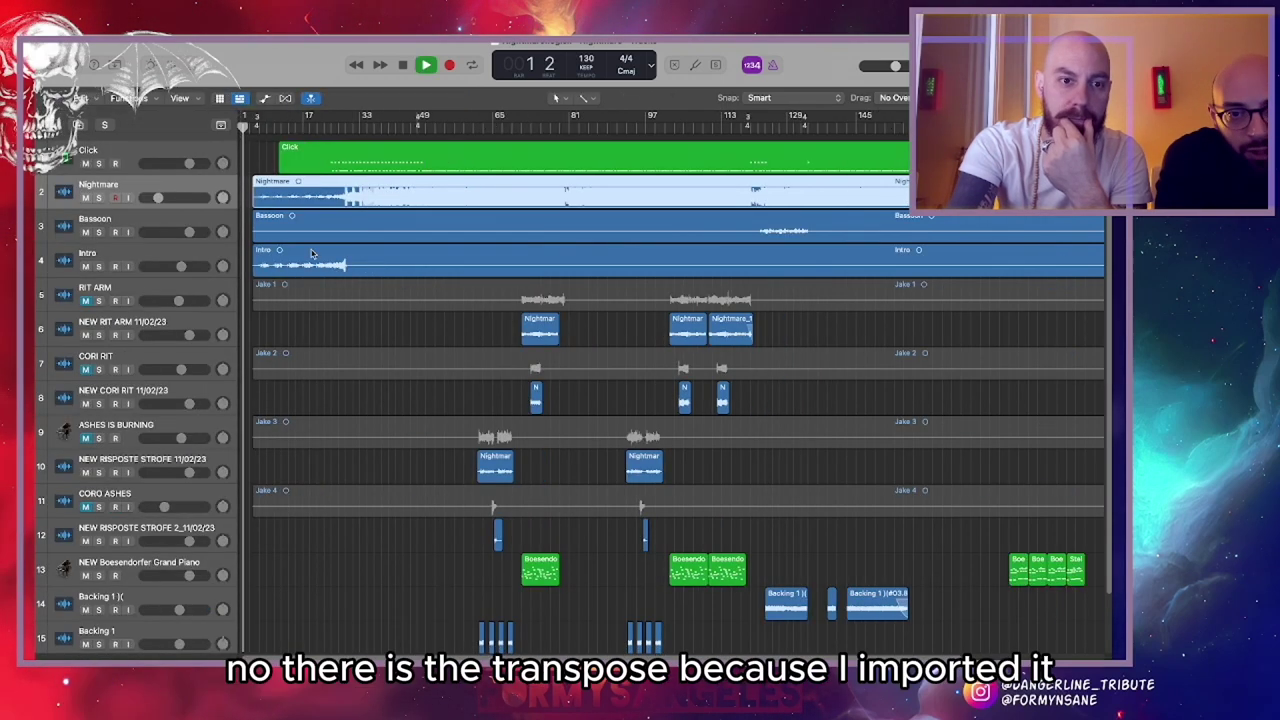
key("super+Right")
key("super+Right")
key("super+Right")
key("super+Right")
key("super+Right")
key("super+Right")
scroll(312, 253, "left", 2)
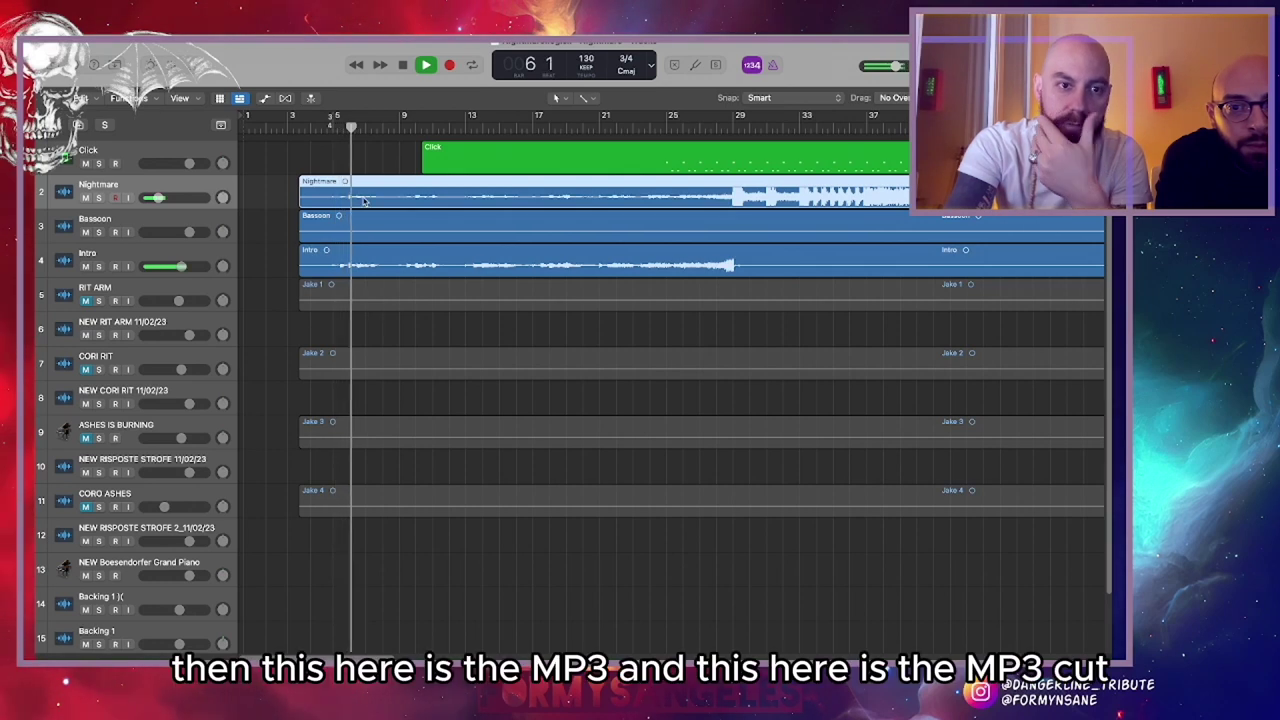
Mute the Nightmare track, listen to the Intro track until about bar 20, and stop playback with the whole arrangement in view
left_click(172, 258)
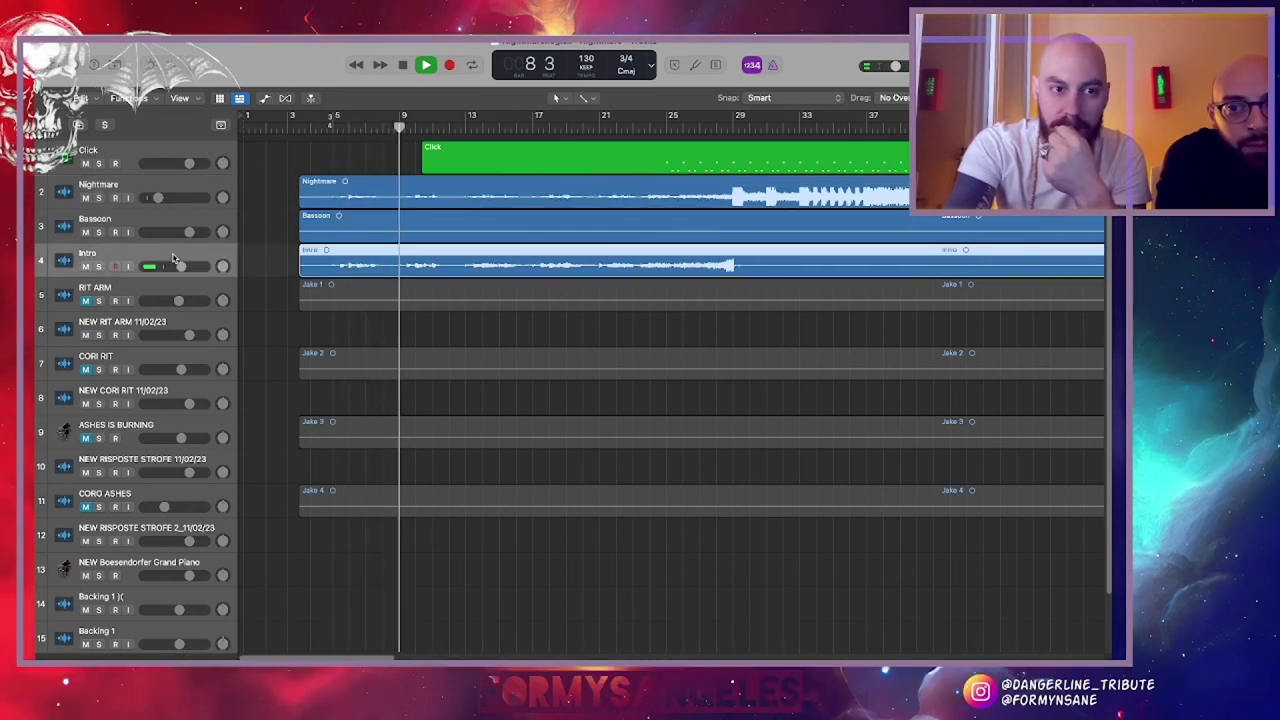
left_click(86, 198)
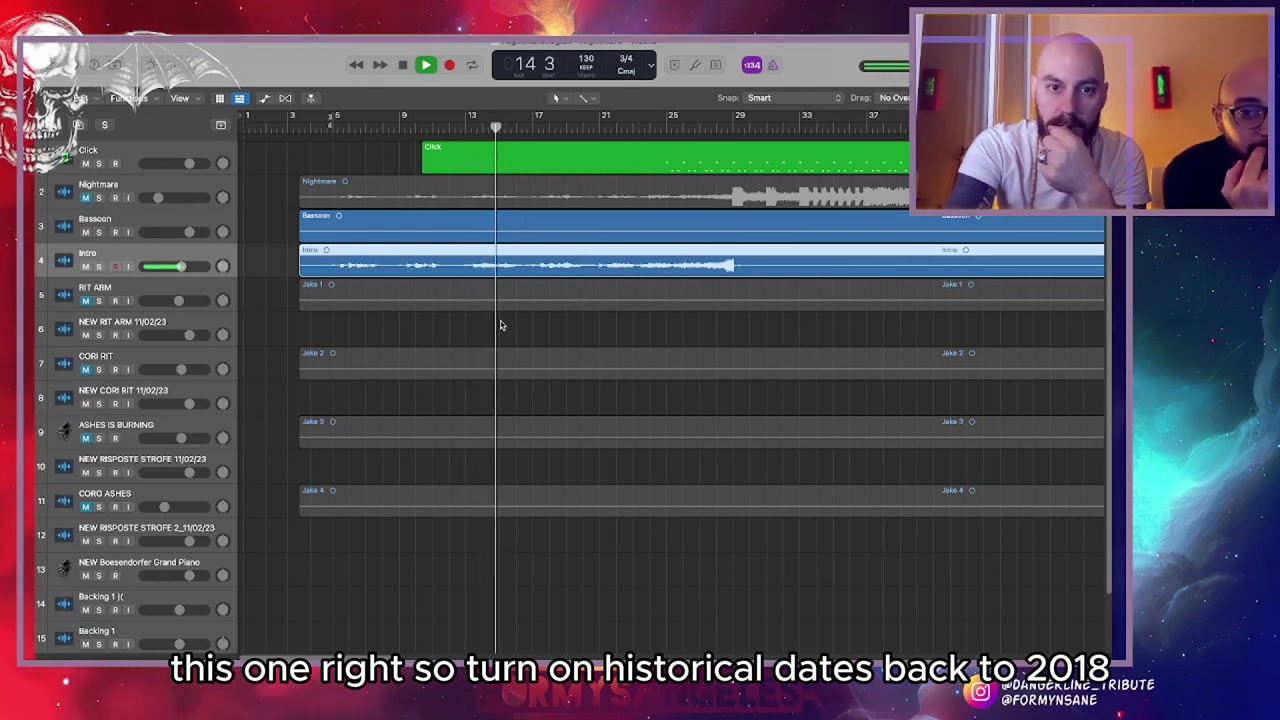
scroll(501, 325, "right", 2)
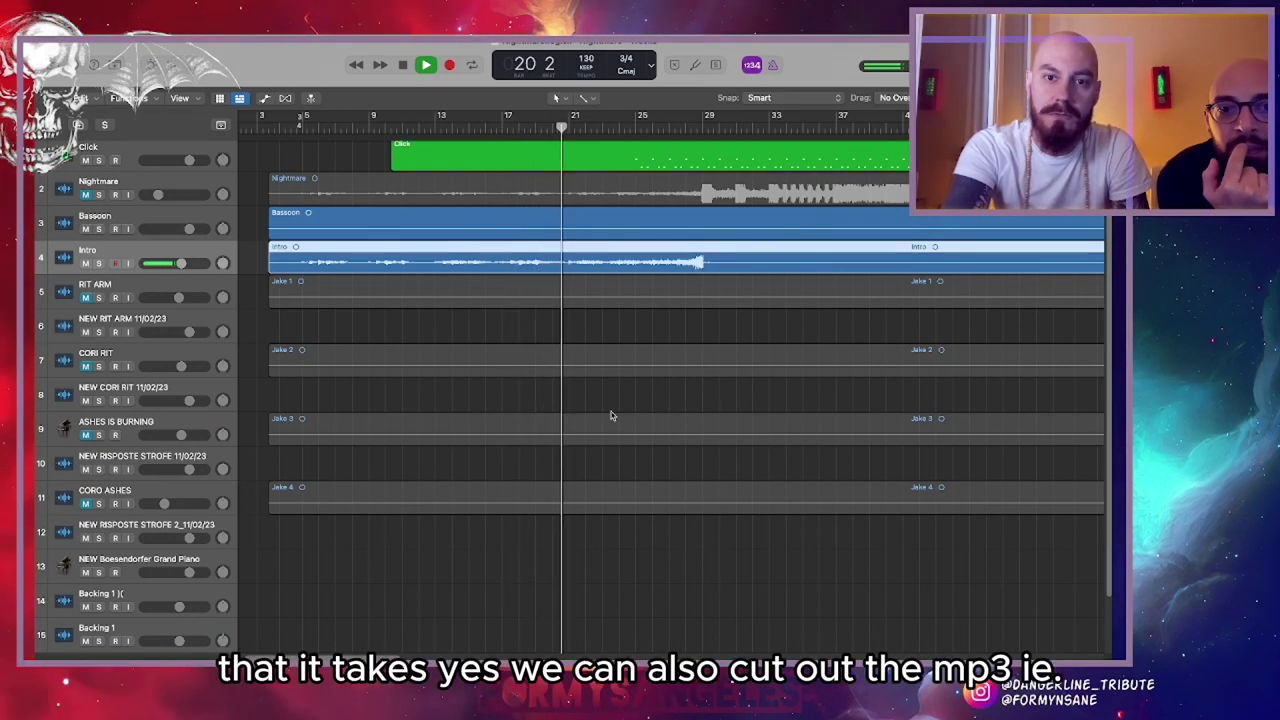
key("space")
key("z")
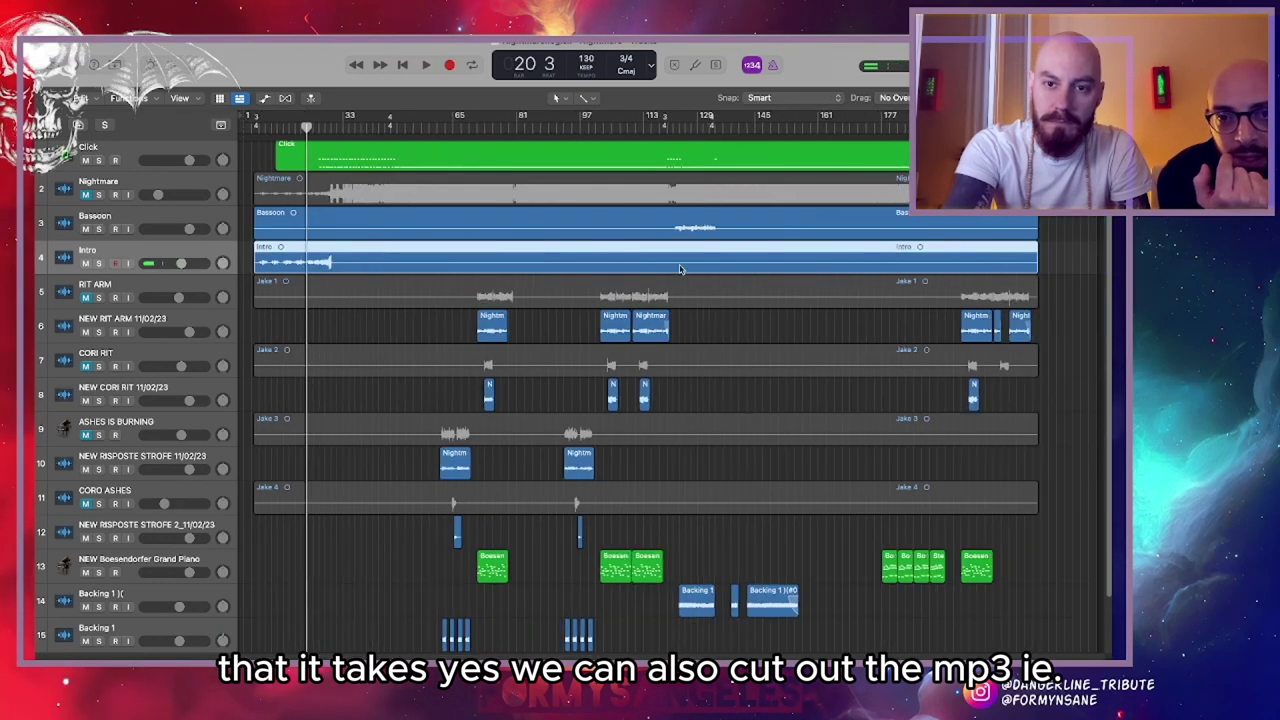
Delete the Intro track's existing region, unmute the Nightmare track, and copy the Nightmare region onto the Intro track
key("Delete")
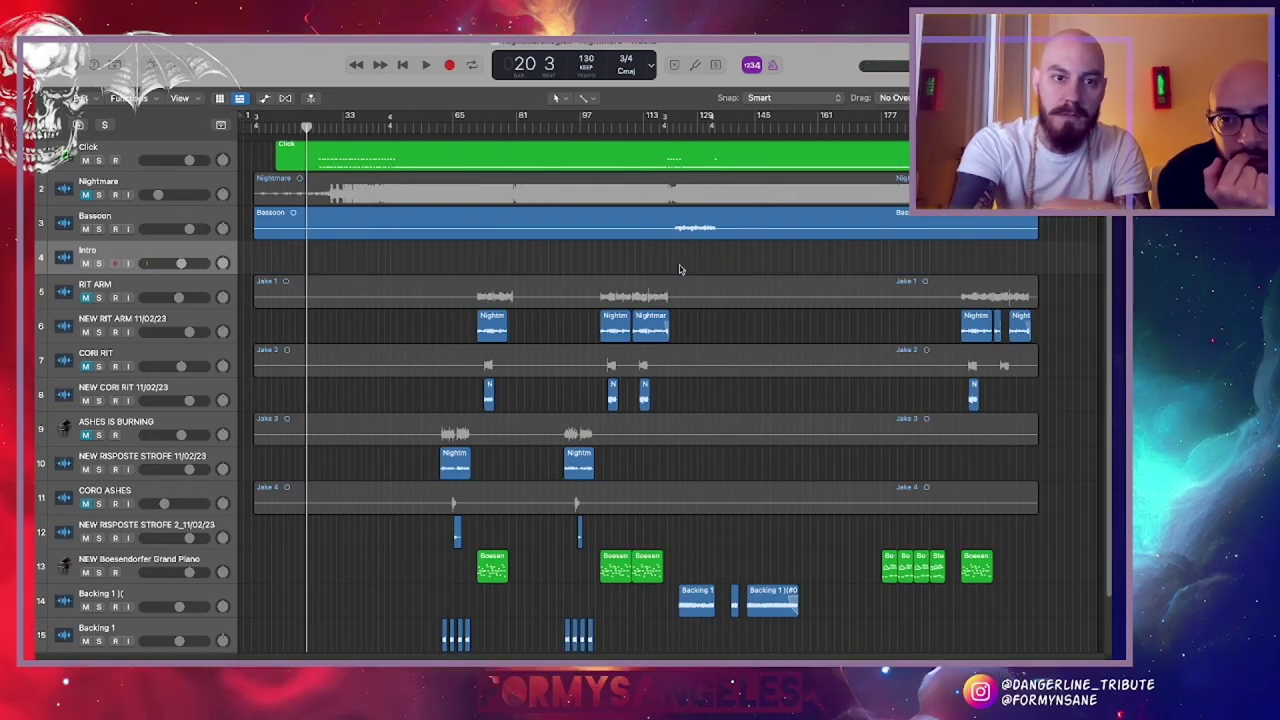
left_click(316, 193)
left_click(87, 194)
key("z")
left_click_drag(296, 189, 298, 259)
Split the copied Nightmare region on the Intro track with the Scissors tool at about bar 29, where the loud part starts
left_click(557, 97)
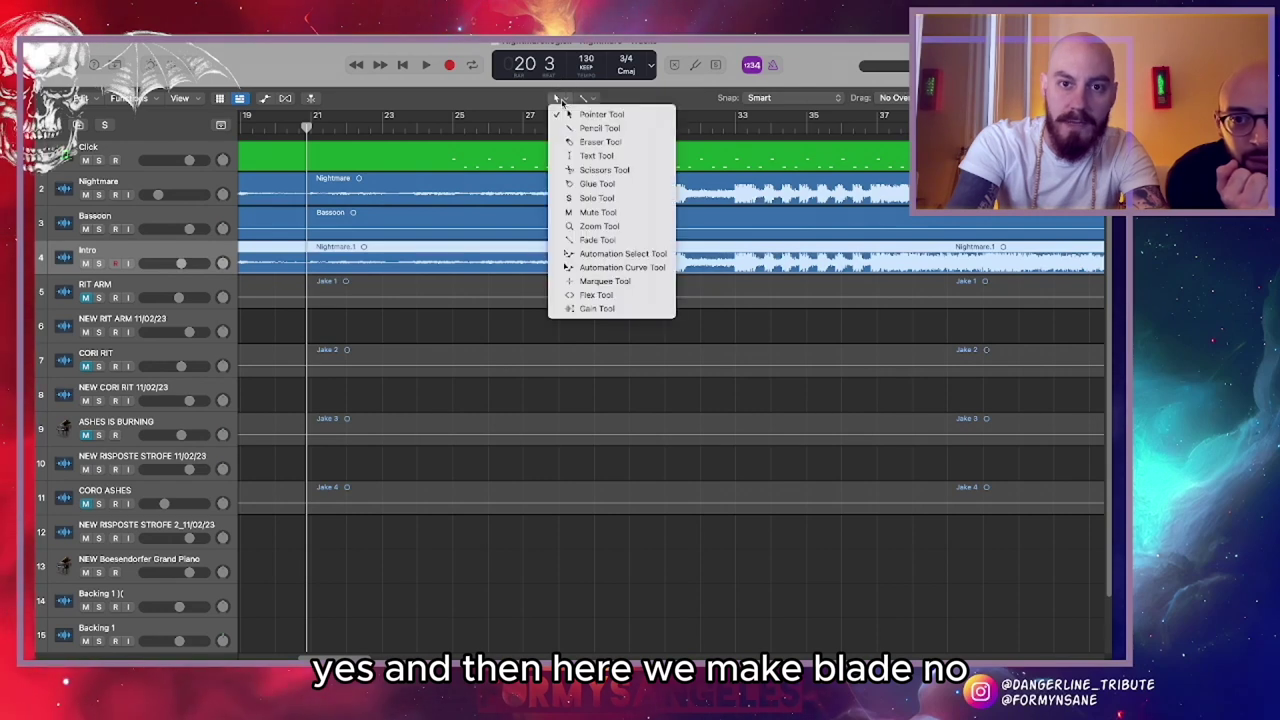
left_click(584, 171)
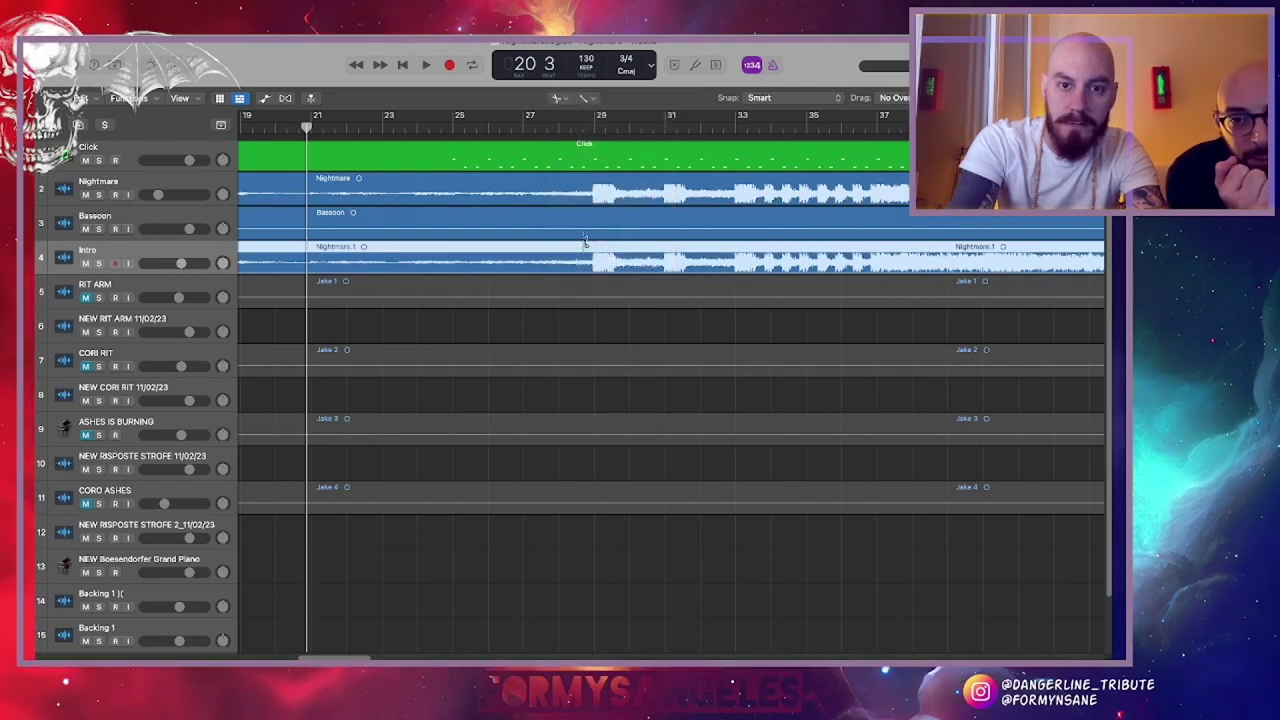
key("super+Right")
key("super+Right")
key("super+Right")
key("super+Right")
scroll(585, 243, "right", 5)
scroll(585, 243, "right", 3)
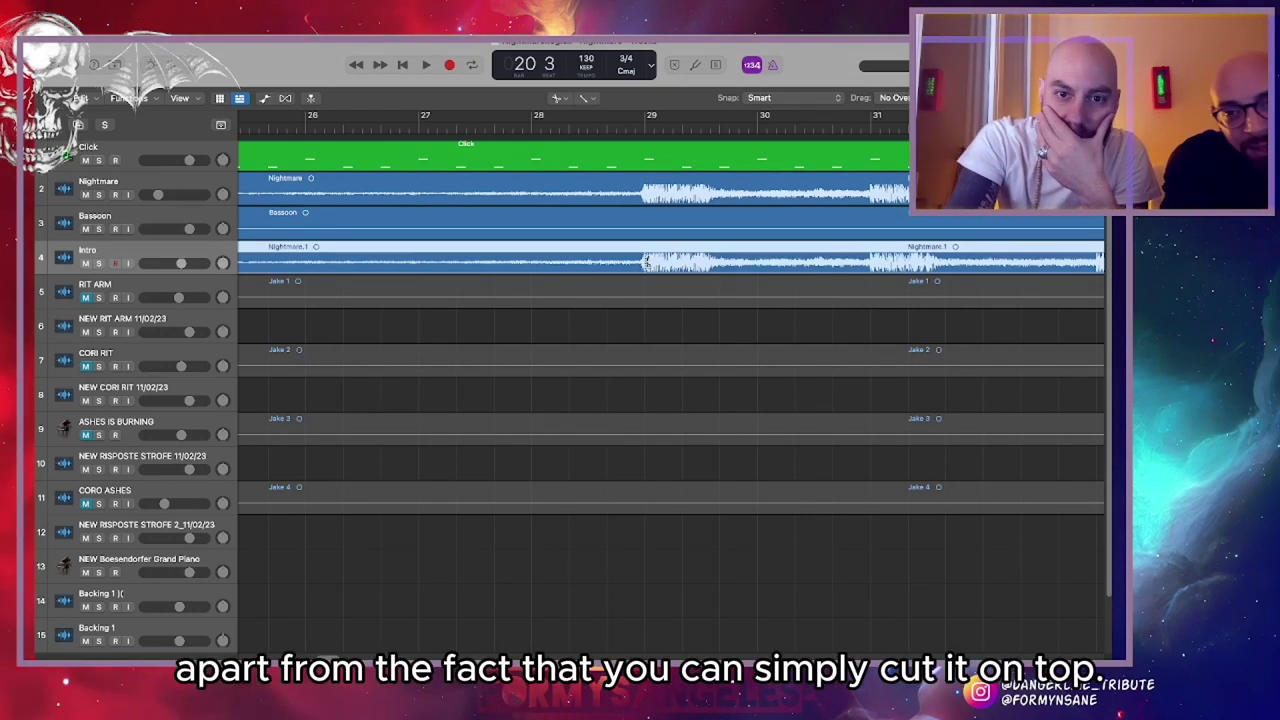
left_click(645, 262)
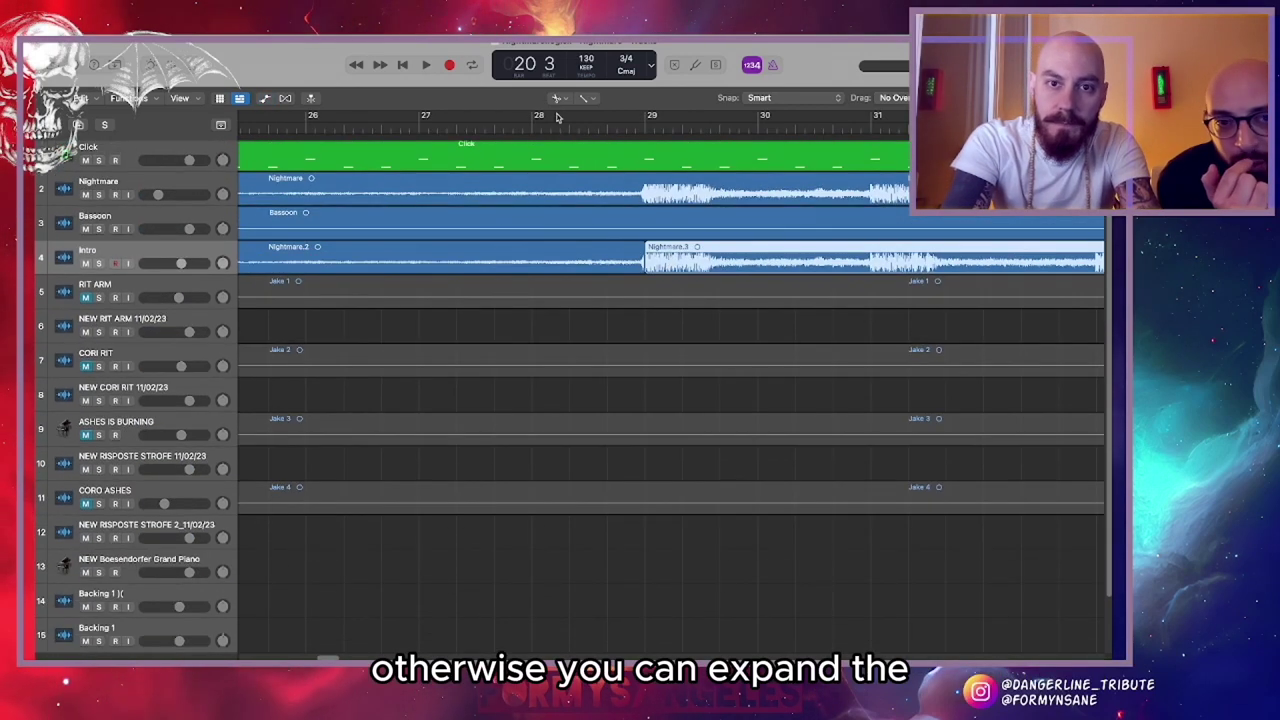
Delete the Intro track's section after the bar 29 cut and extend the remaining region's end slightly past bar 29
left_click(557, 97)
left_click(601, 114)
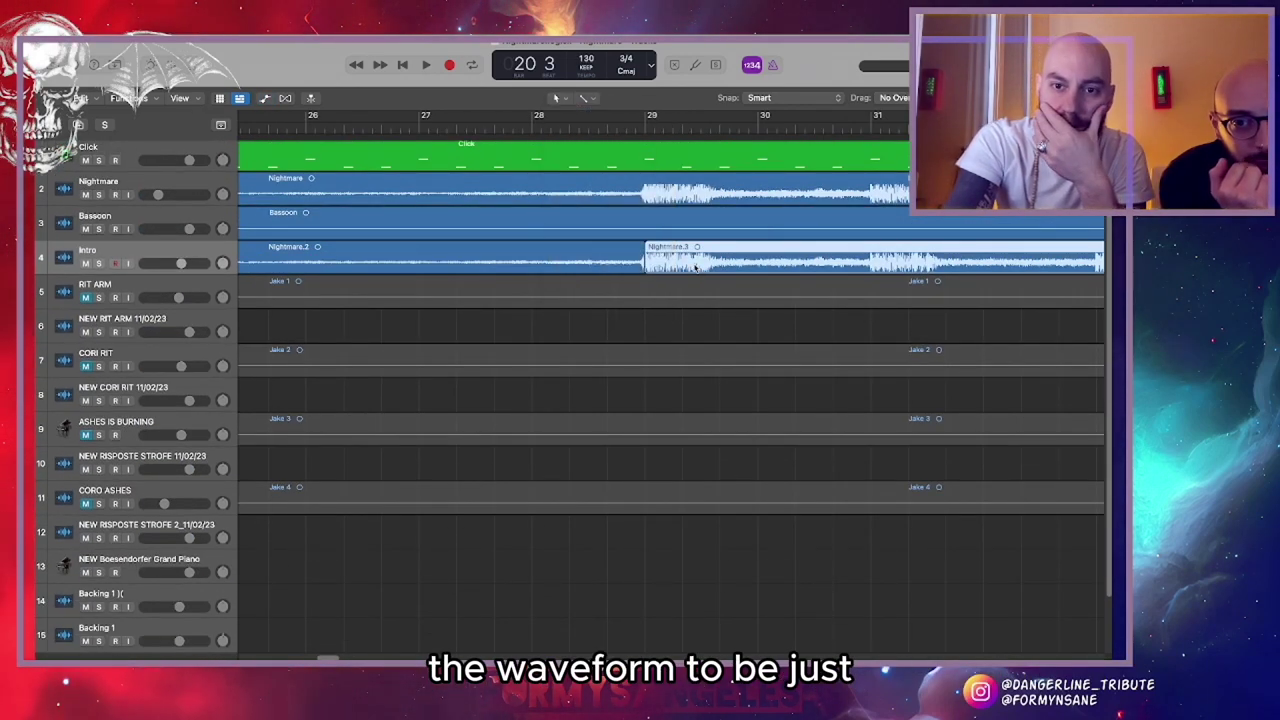
key("Delete")
left_click_drag(643, 264, 647, 268)
Add a short fade-out at the end of the Intro track's region, just past bar 29
key("super+Right")
key("super+Right")
key("super+Right")
key("super+Right")
key("super+Right")
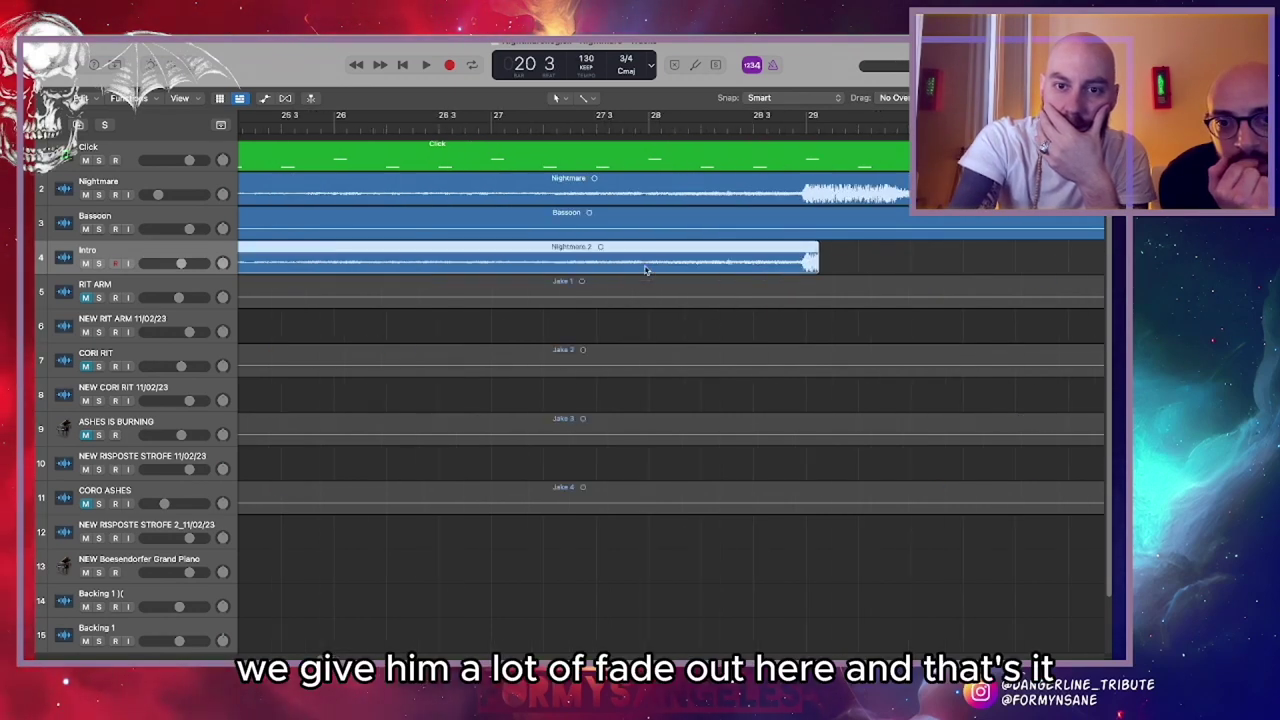
scroll(645, 268, "right", 7)
scroll(645, 268, "right", 2)
scroll(645, 268, "down", 1)
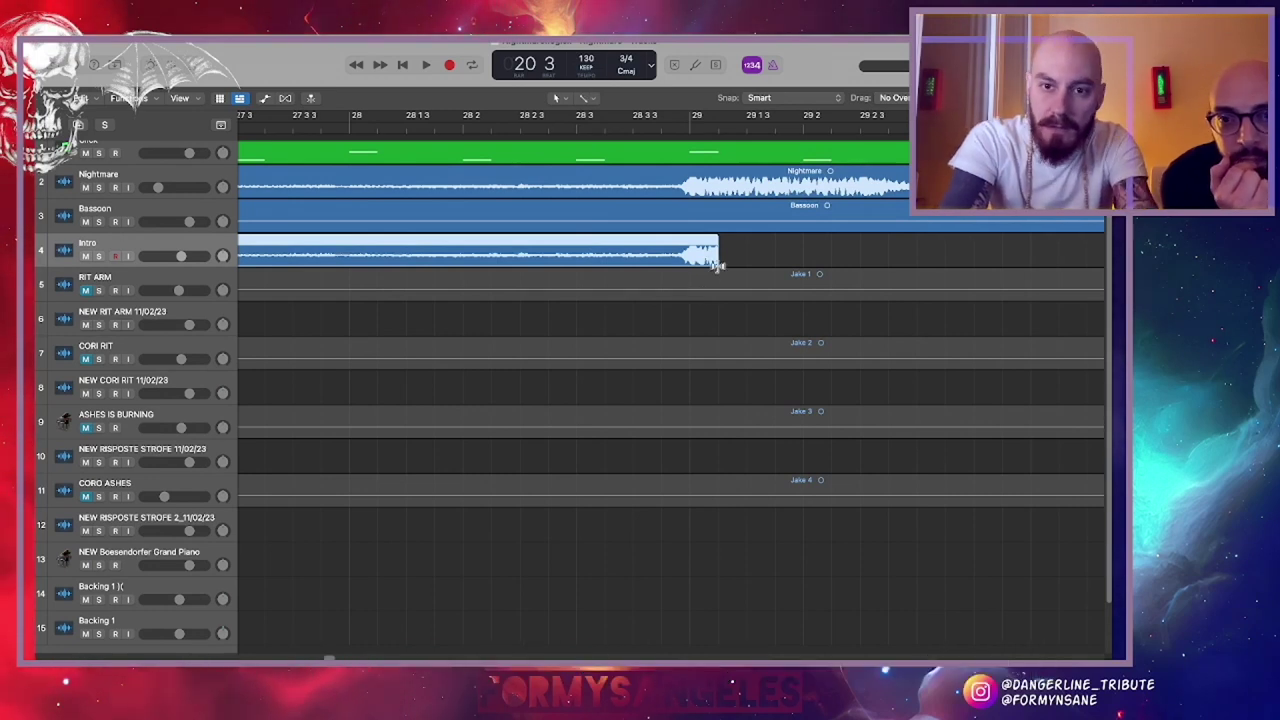
mouse_move(714, 257)
left_mouse_down()
mouse_move(690, 260)
mouse_move(712, 263)
left_mouse_up()
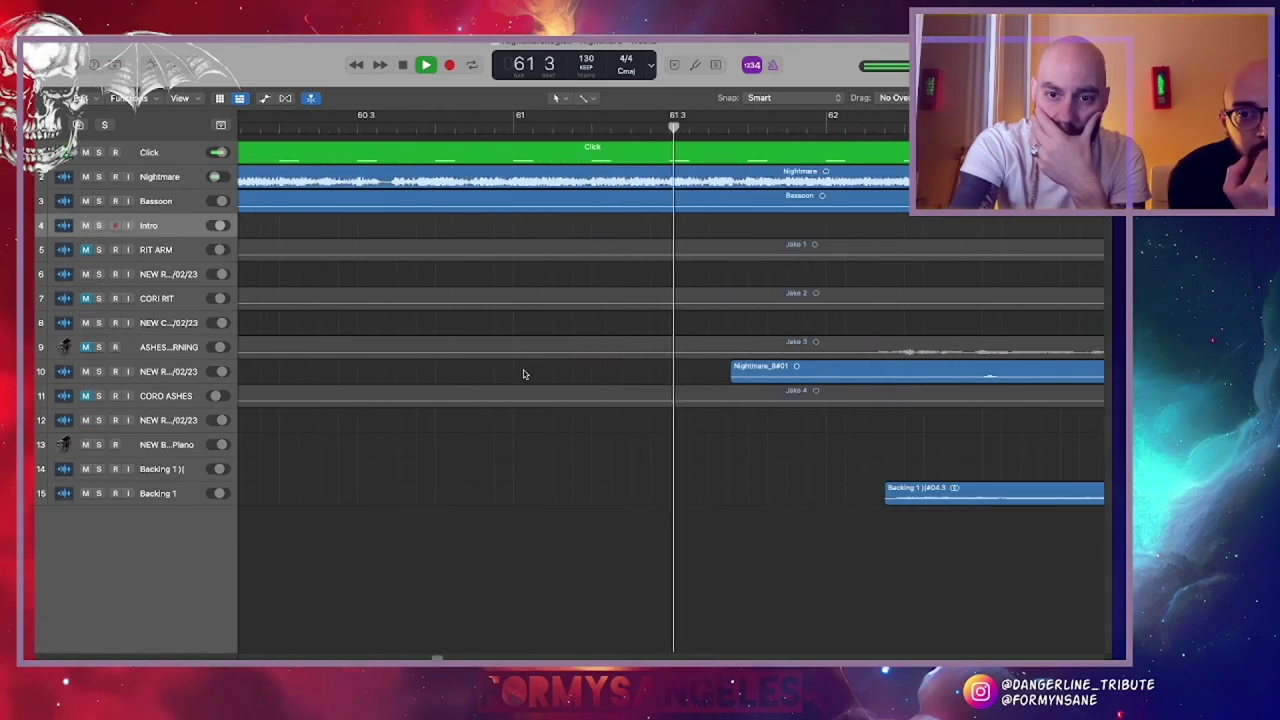
Listen to the new verse responses and Backing 1 parts from about bar 61, replaying the passage from just before bar 62
scroll(525, 374, "right", 4)
scroll(568, 462, "right", 3)
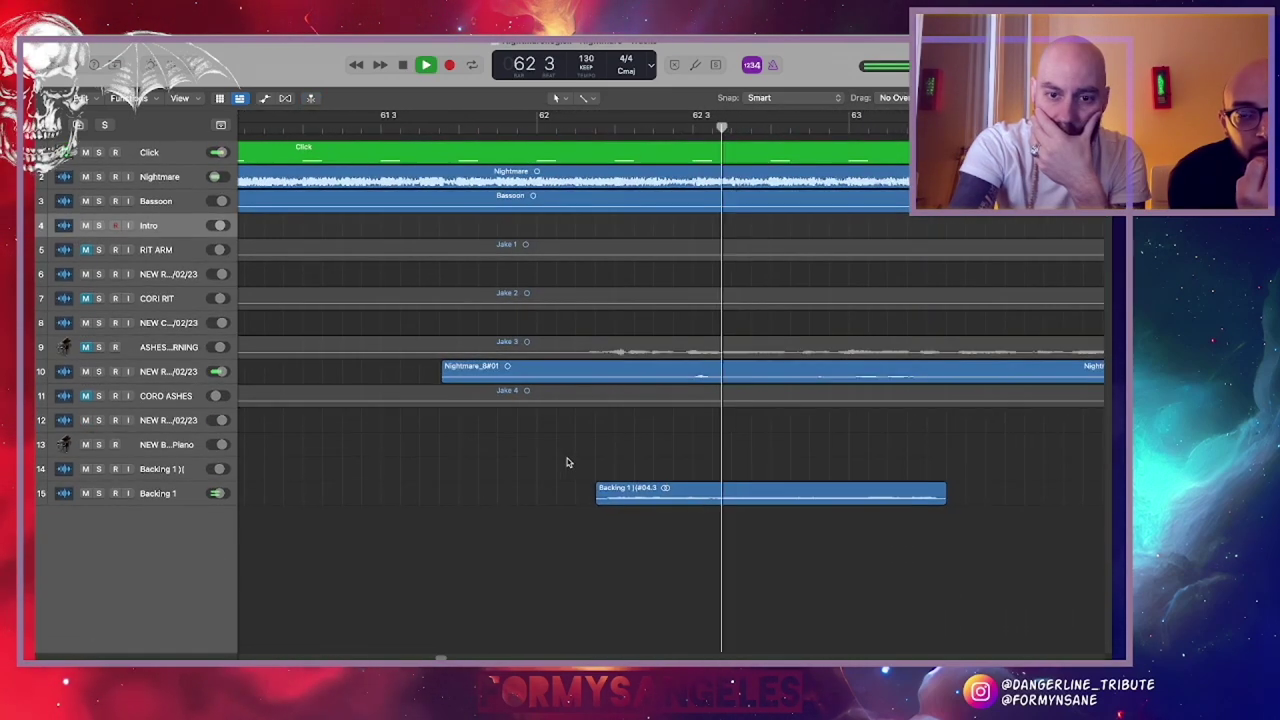
scroll(567, 460, "right", 1)
key("super+Left")
key("super+Left")
scroll(567, 460, "right", 3)
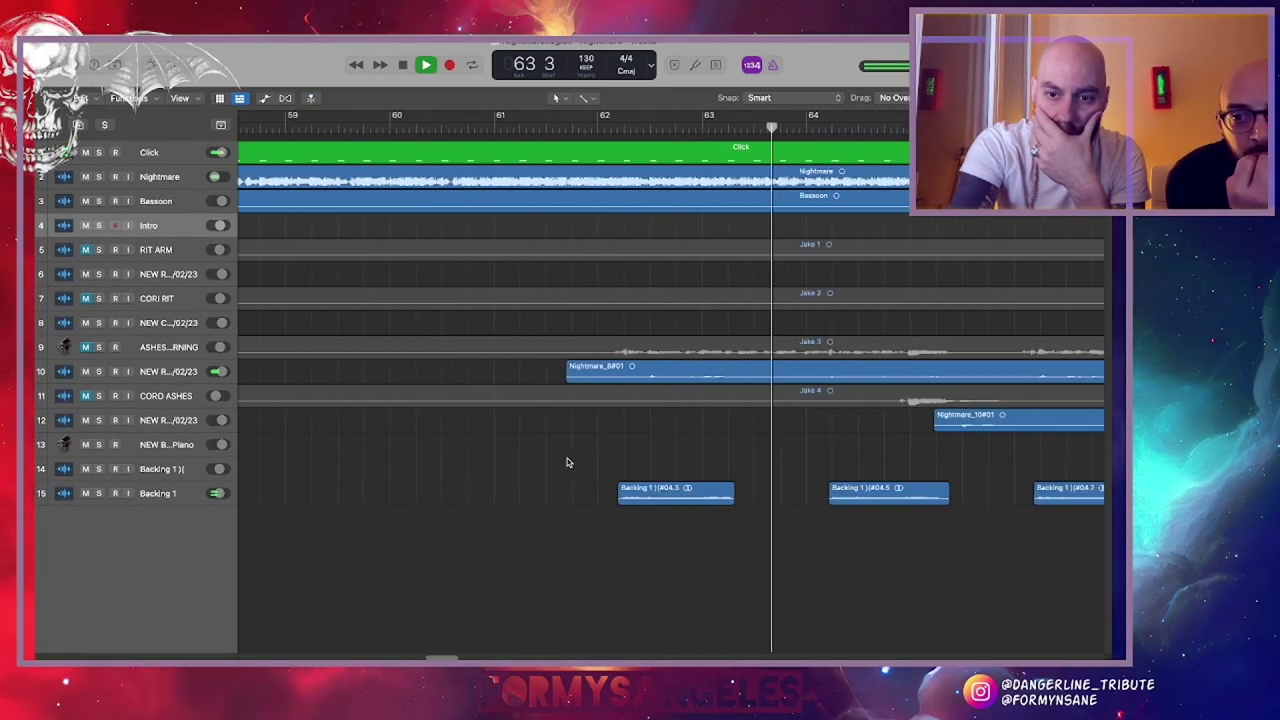
scroll(567, 462, "right", 3)
key("space")
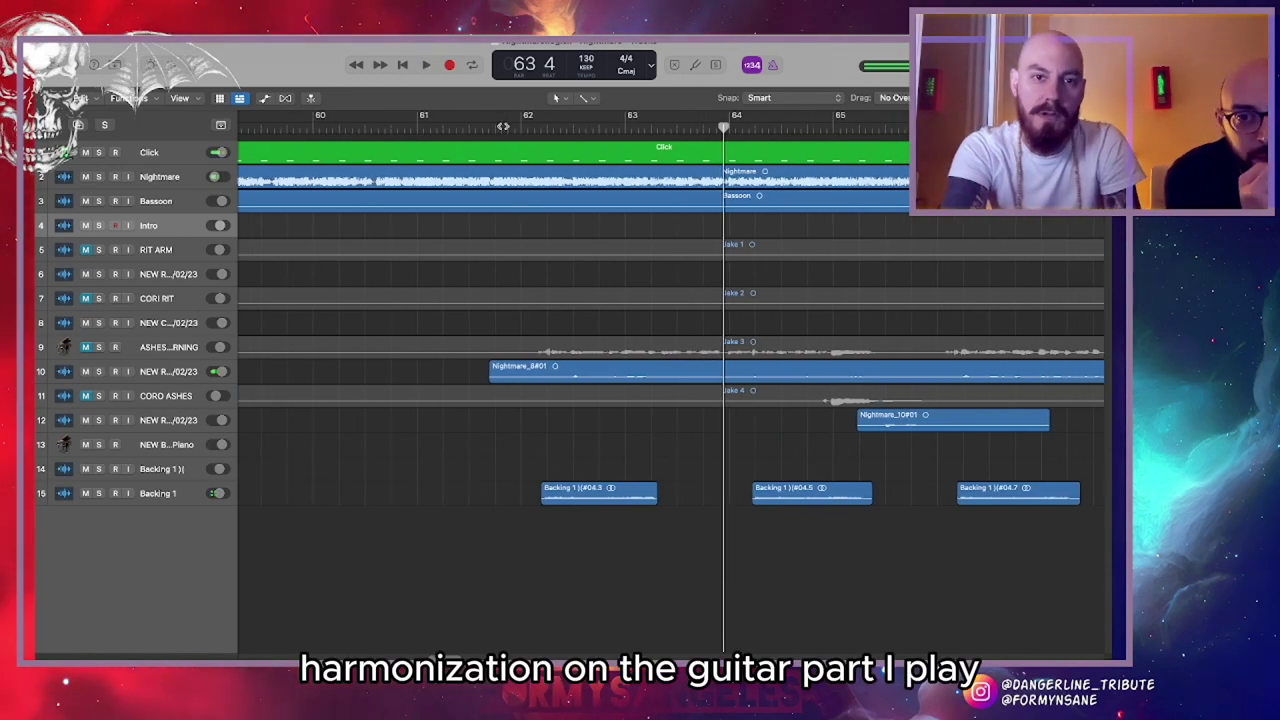
left_click(503, 127)
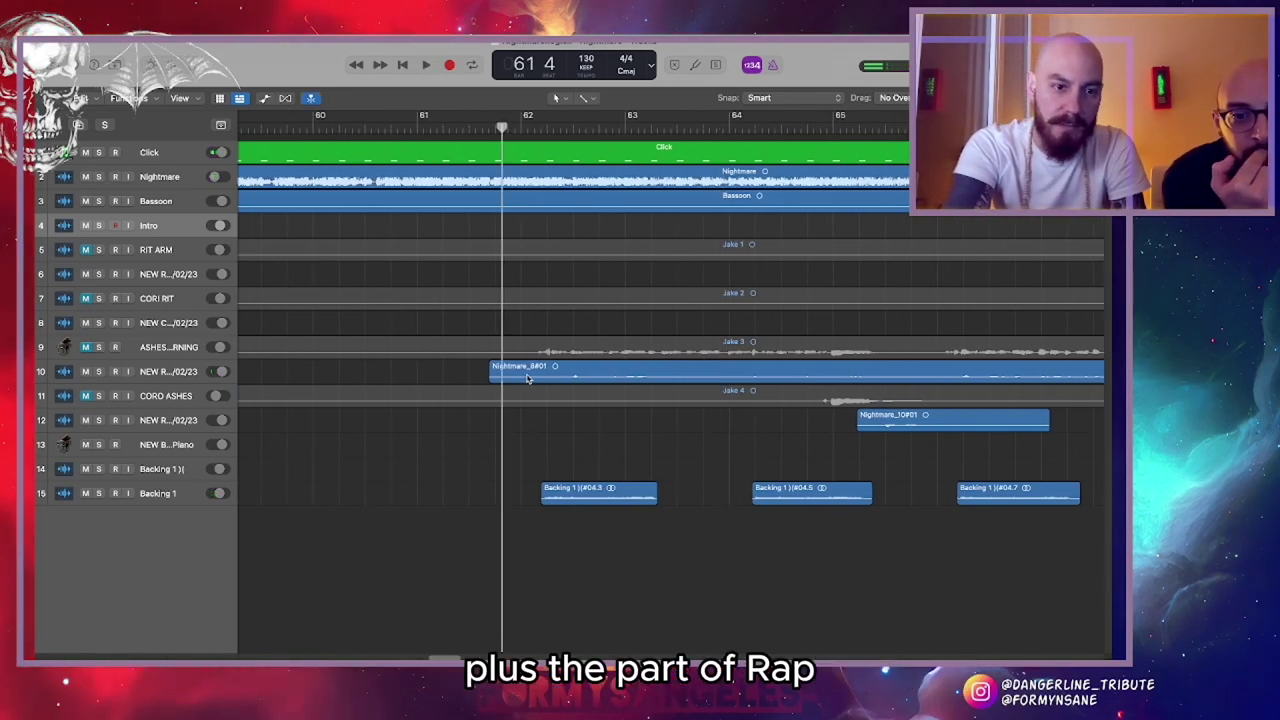
key("space")
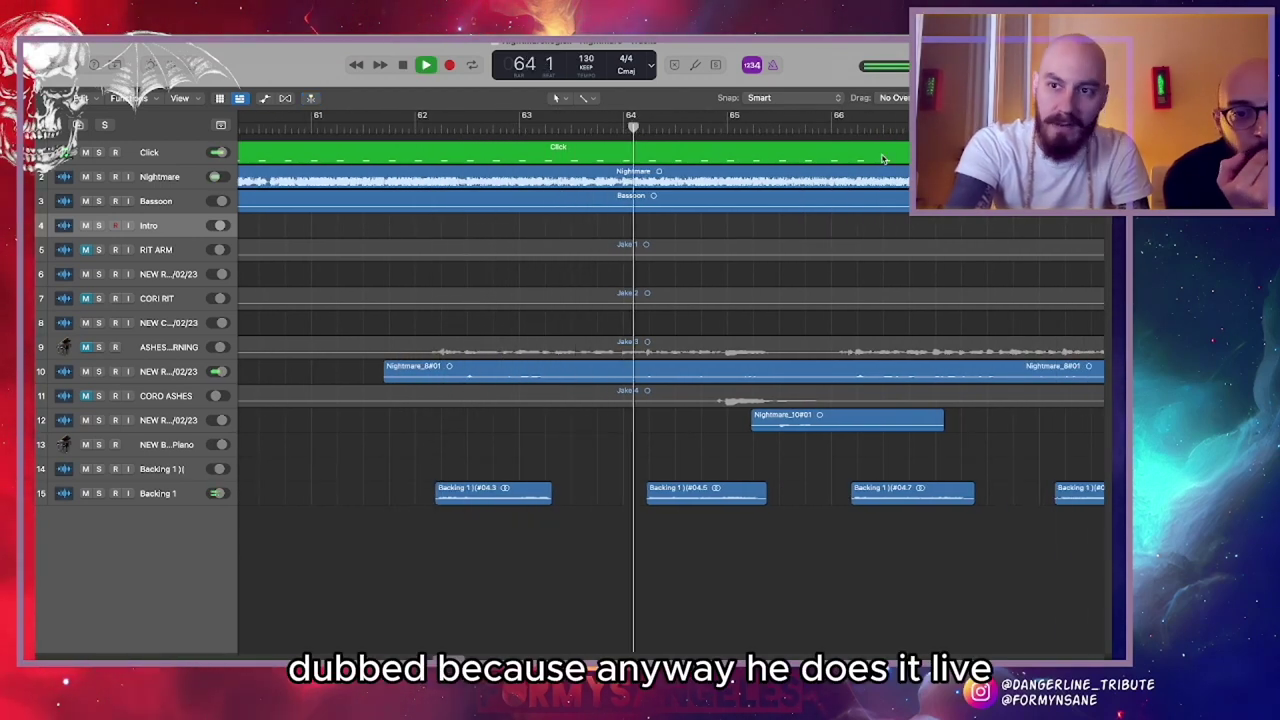
Enlarge the tracks, solo the NEW Boesendorfer Grand Piano track, and listen to its chorus region from about bar 73
key("super+Down")
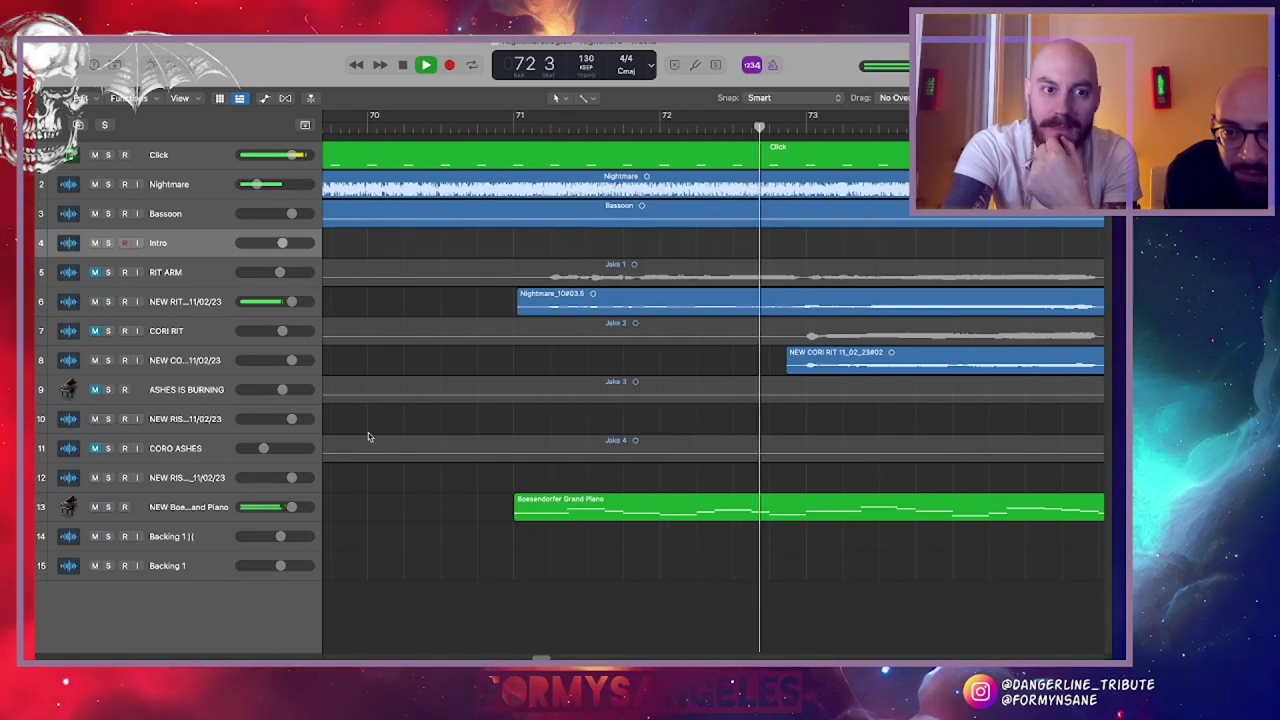
left_click(107, 507)
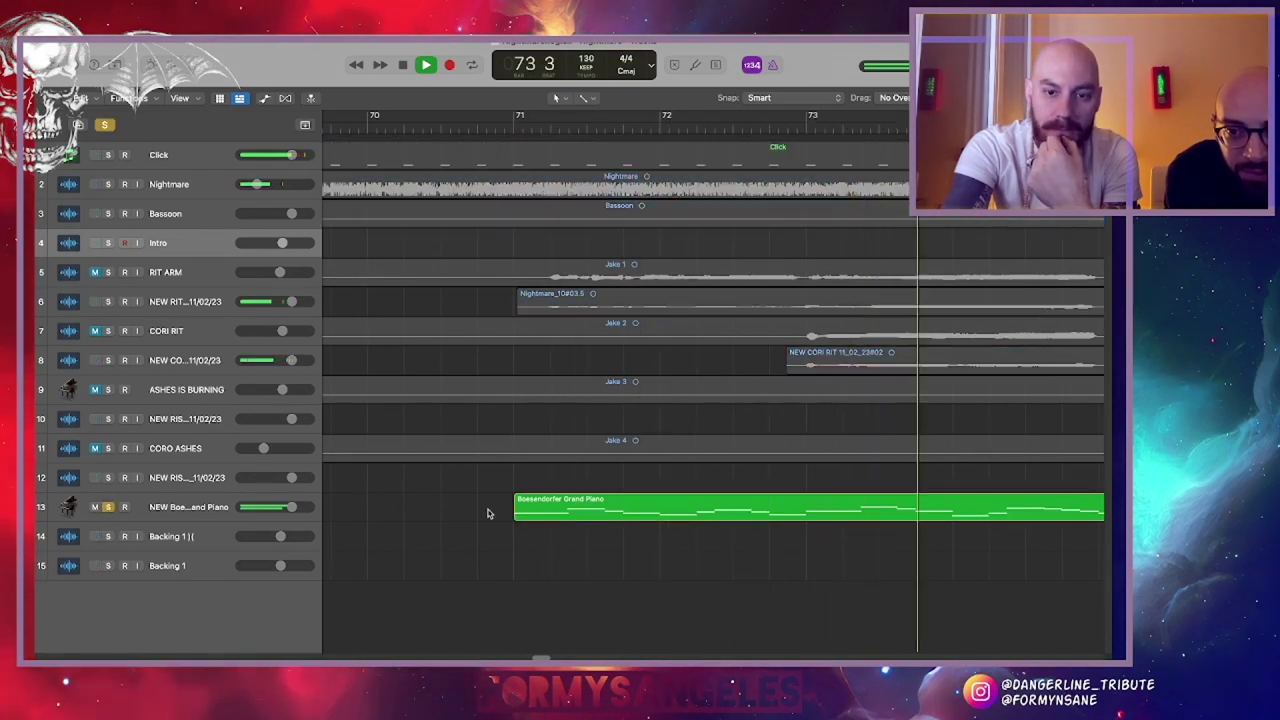
key("super+Left")
key("super+Left")
scroll(489, 513, "right", 4)
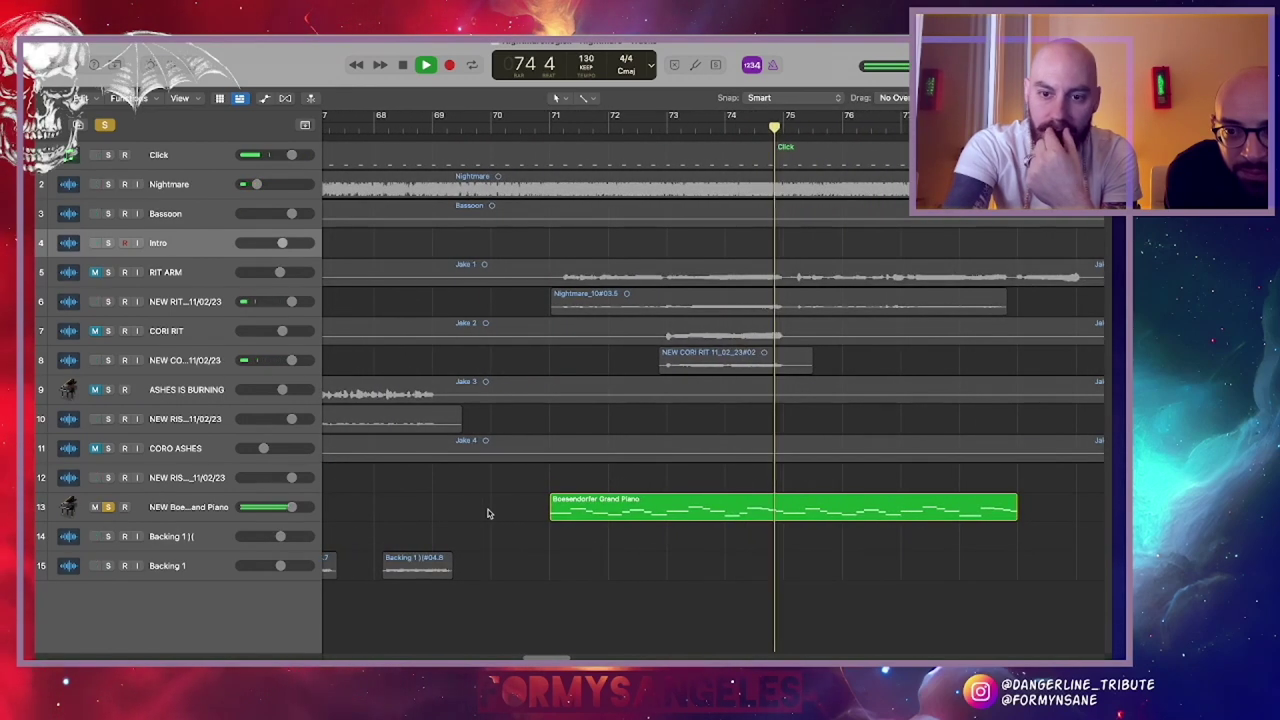
scroll(530, 517, "right", 1)
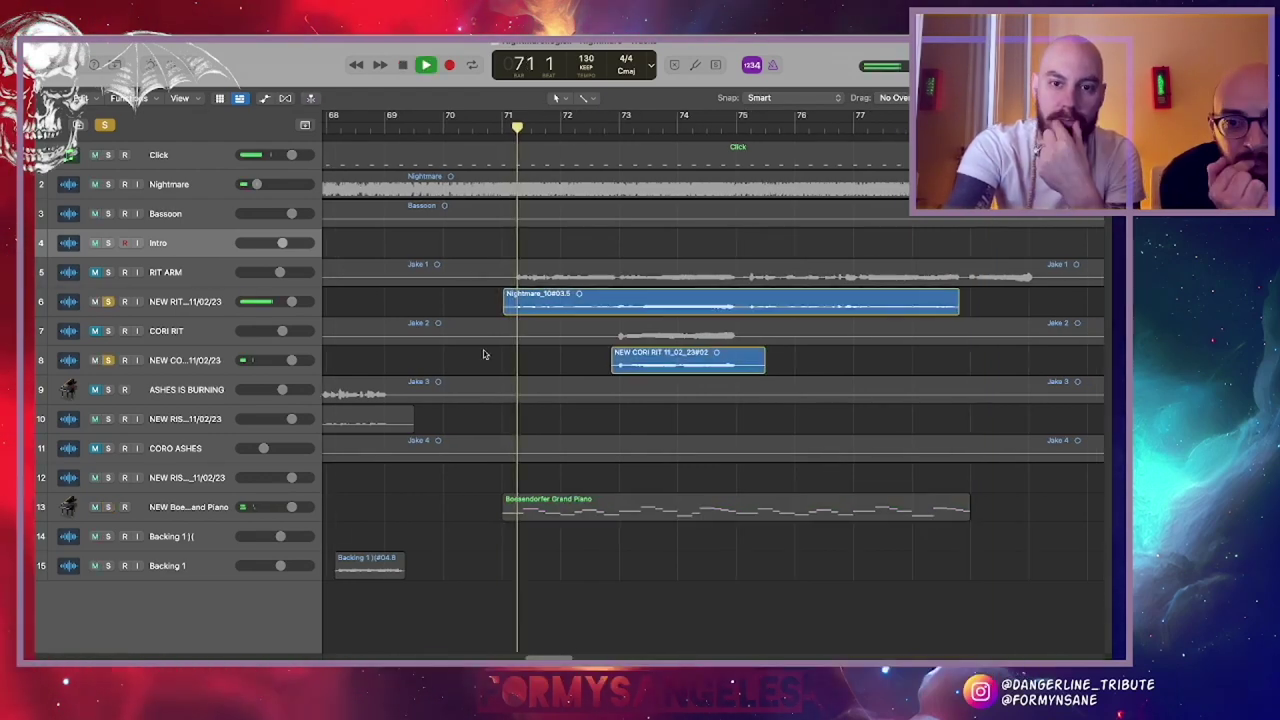
Listen to the soloed NEW RIT ARM and NEW CORI RIT tracks from bar 71, clear all solos, and play on to bar 80
scroll(485, 355, "right", 2)
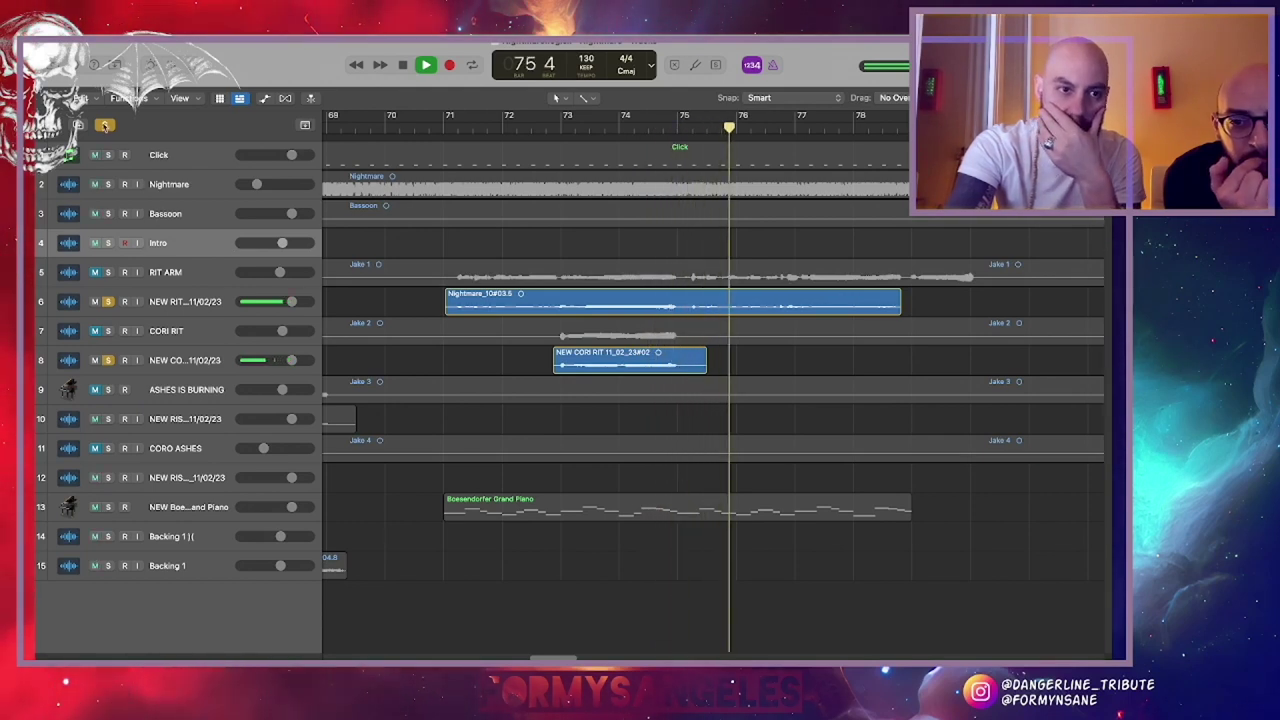
left_click(105, 125)
scroll(487, 337, "right", 1)
scroll(487, 337, "right", 3)
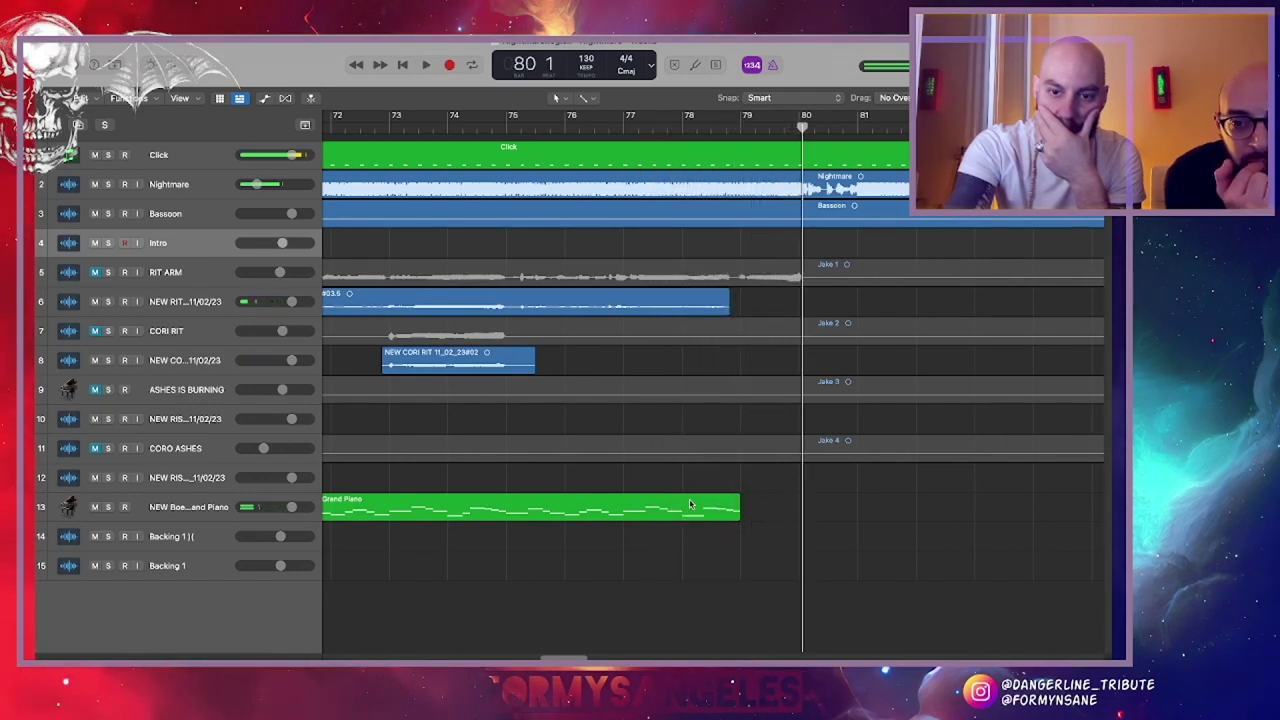
Open the Boesendorfer piano region in the Piano Roll and check its notes from bar 76 to 79 while soloed and cycled
double_click(689, 503)
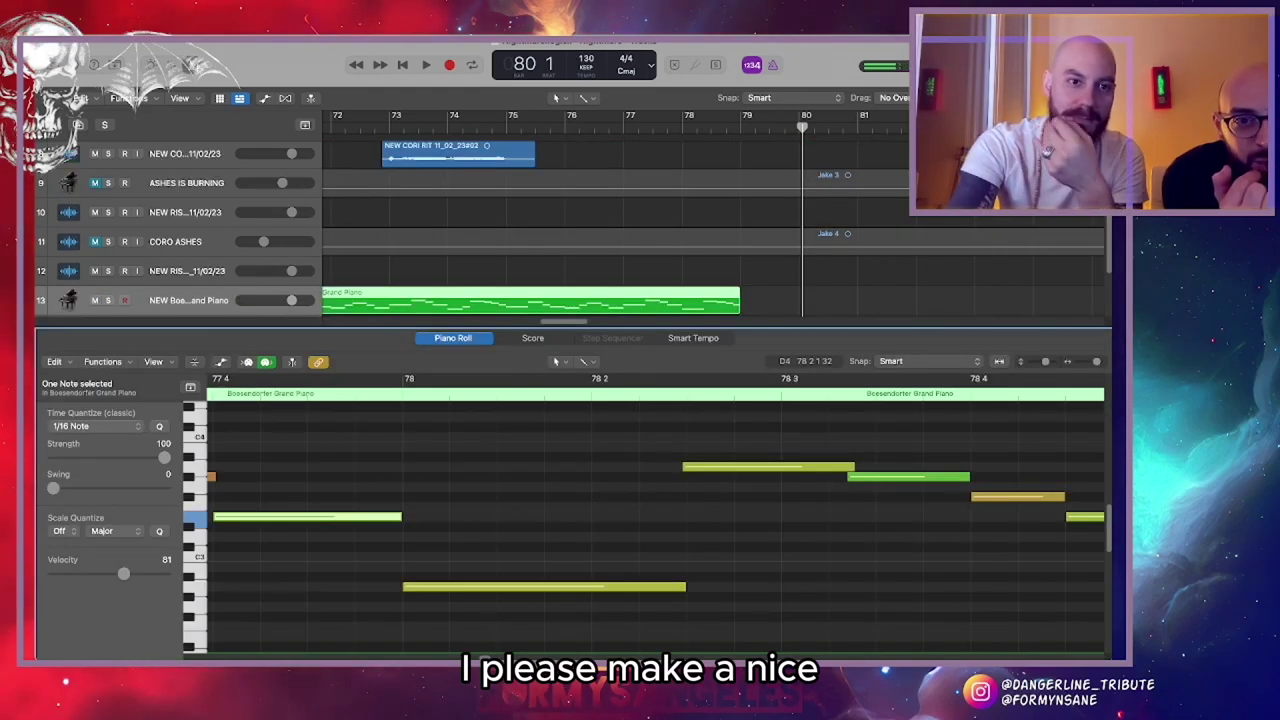
key("super+Left")
key("super+Left")
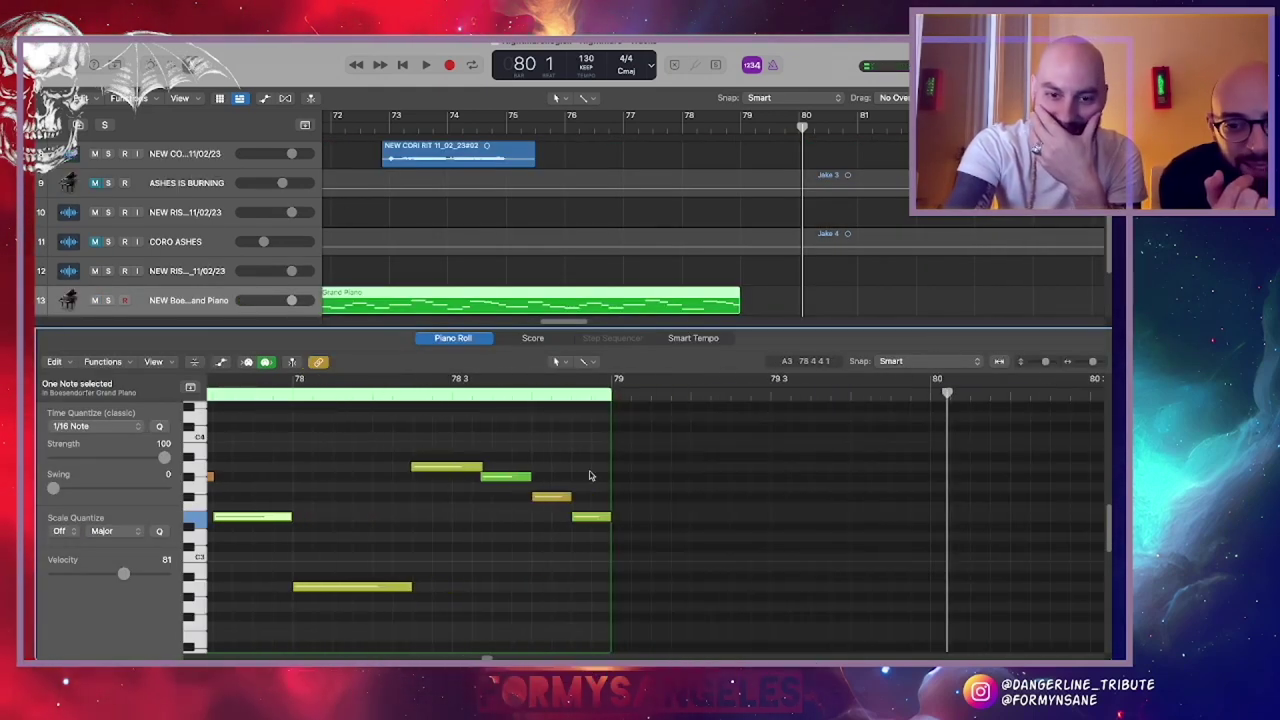
scroll(590, 476, "left", 3)
key("super+Left")
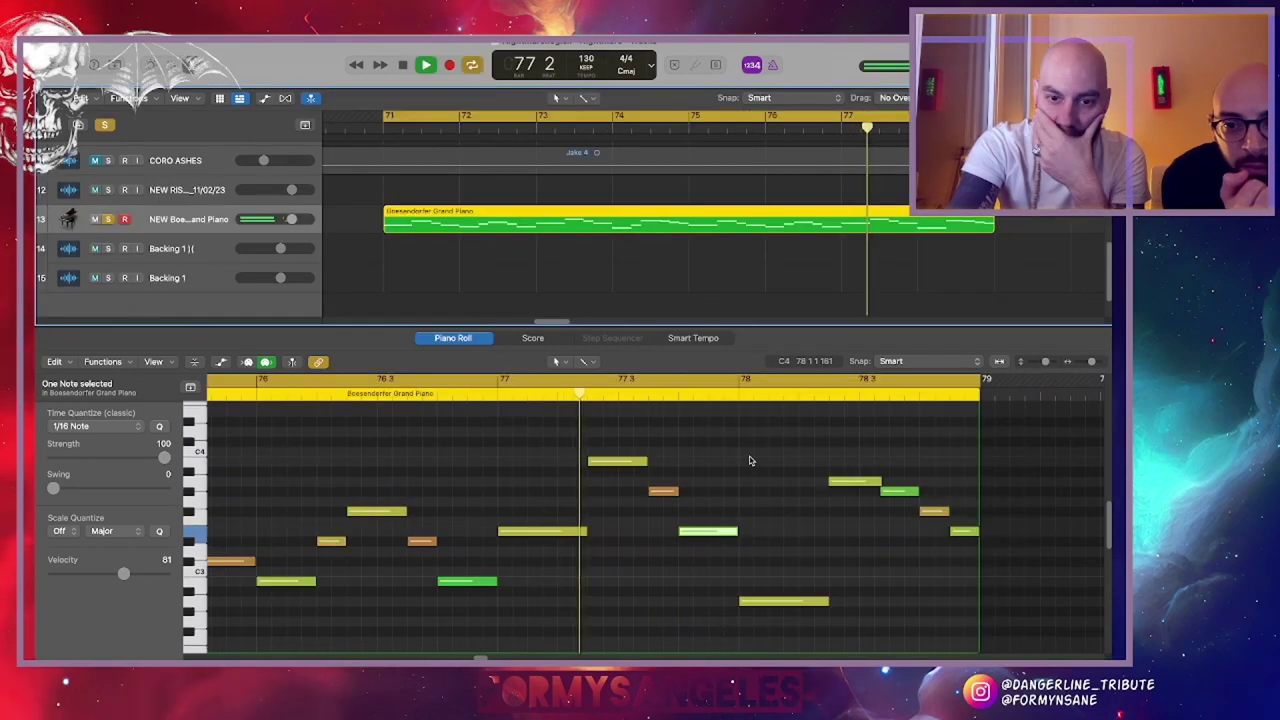
scroll(751, 460, "right", 2)
scroll(714, 480, "right", 2)
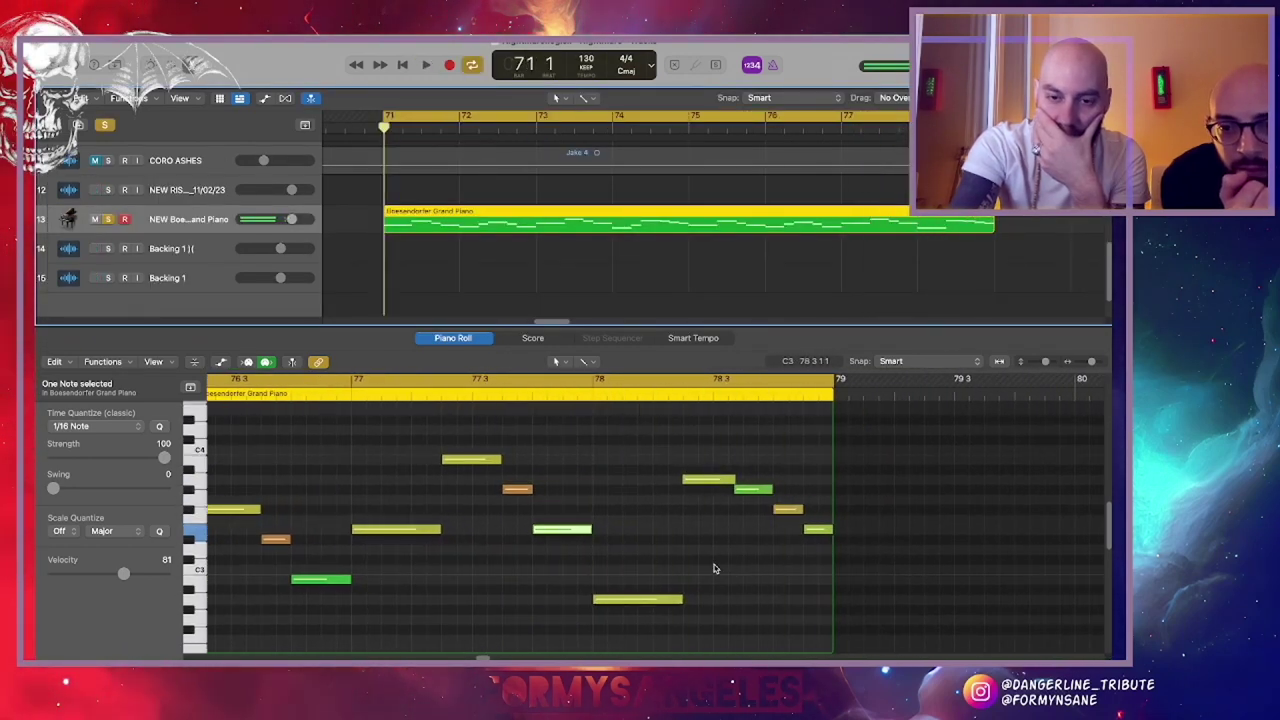
Trim the start of the third note in bar 78 of the piano region so it clears the note before it
key("super+Right")
key("super+Right")
key("super+Right")
key("super+Right")
key("super+Right")
scroll(714, 568, "right", 15)
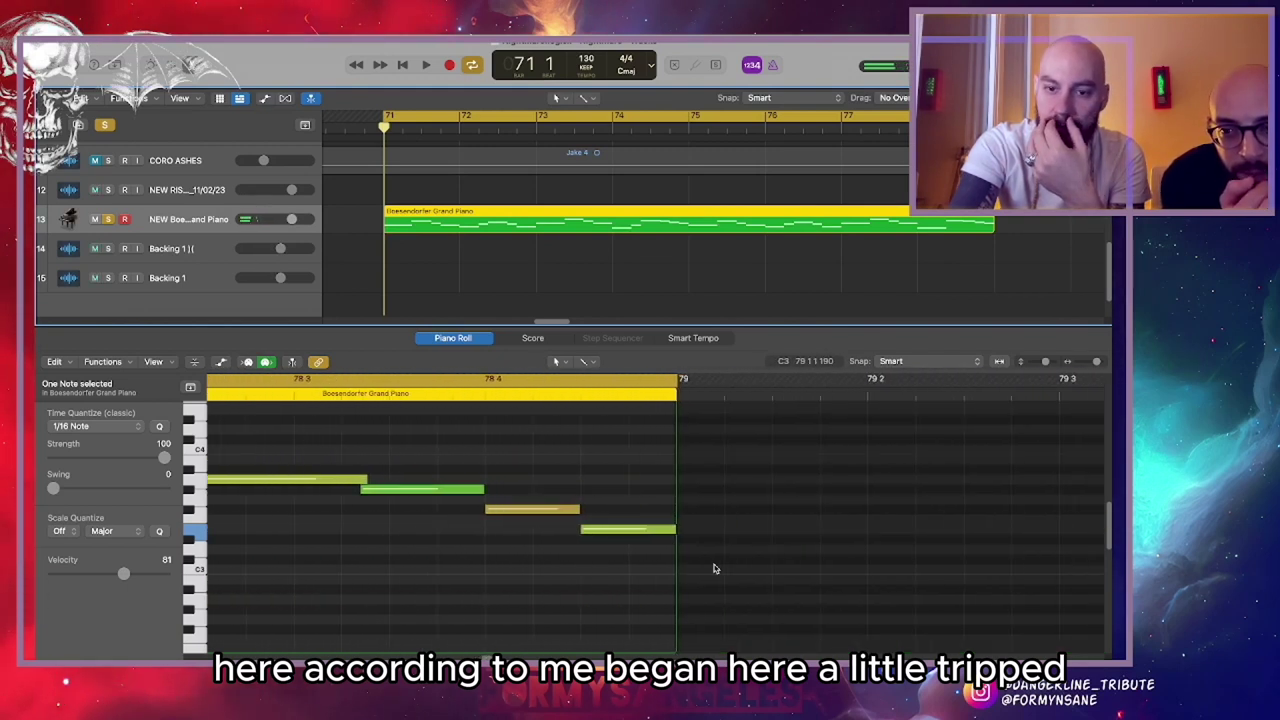
scroll(714, 568, "left", 5)
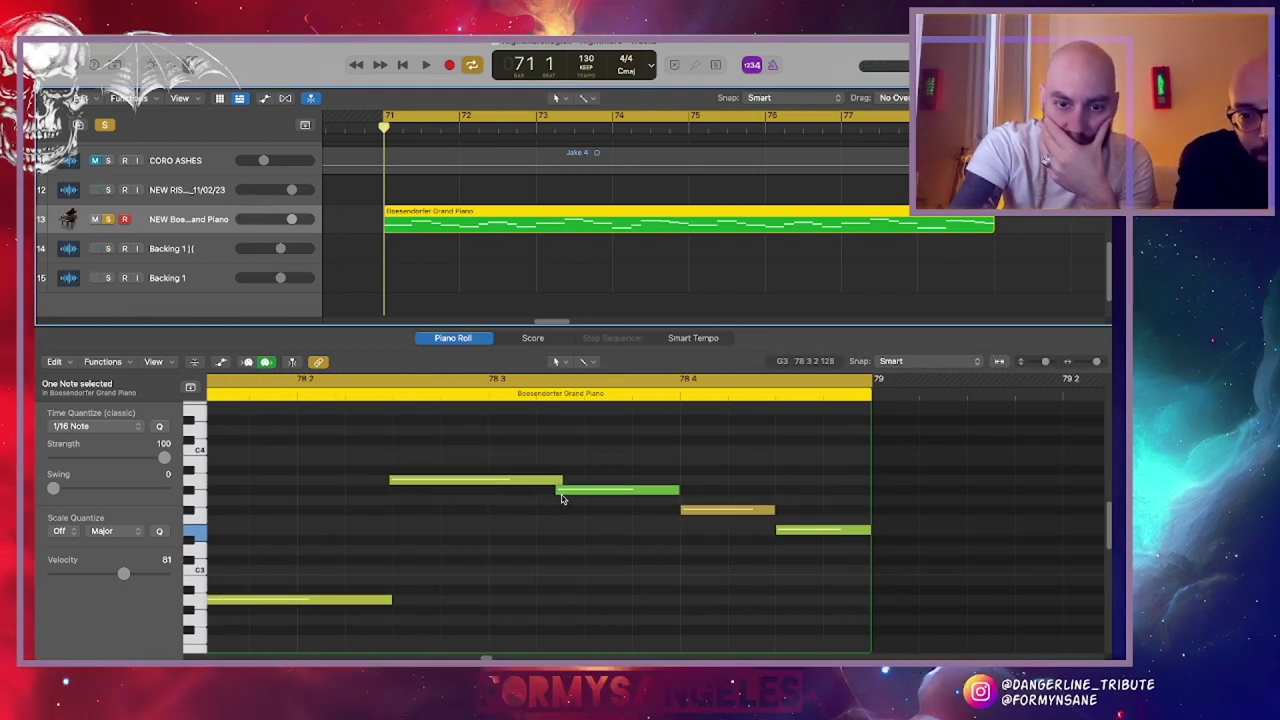
left_click_drag(557, 491, 585, 491)
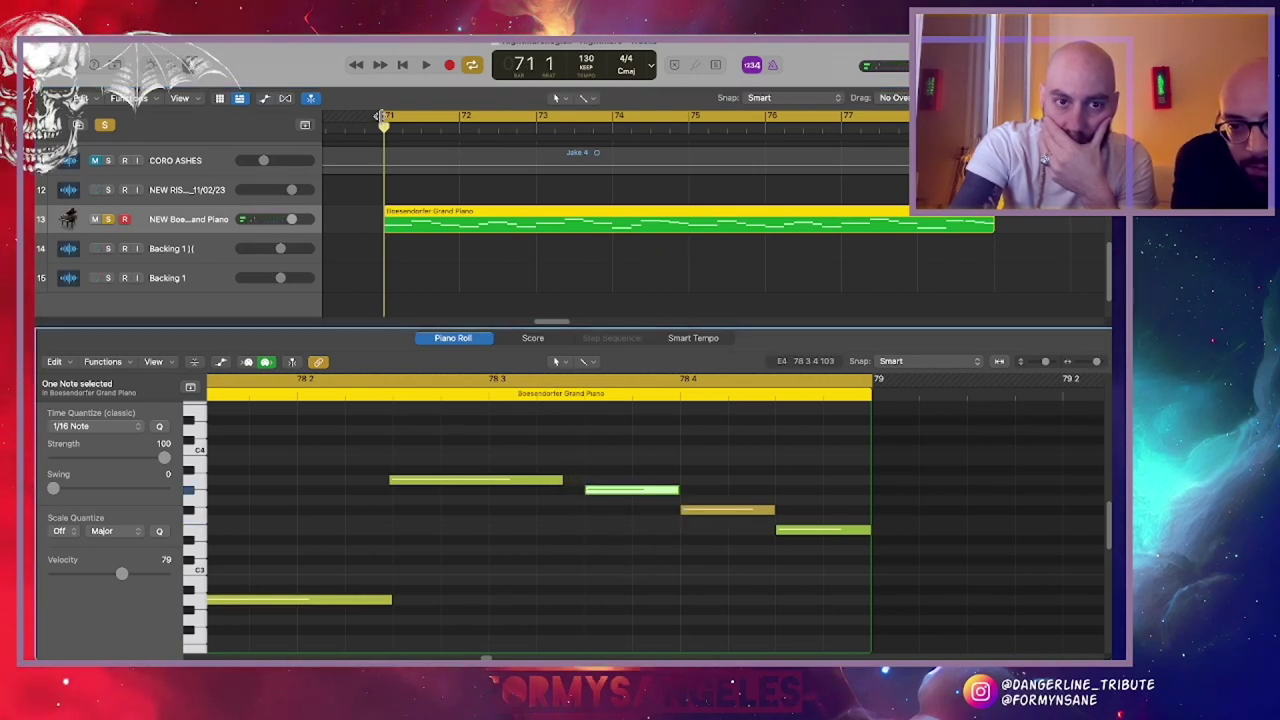
Loop bar 78 for playback and lengthen its second note until it meets the start of the third note
left_click_drag(383, 117, 919, 117)
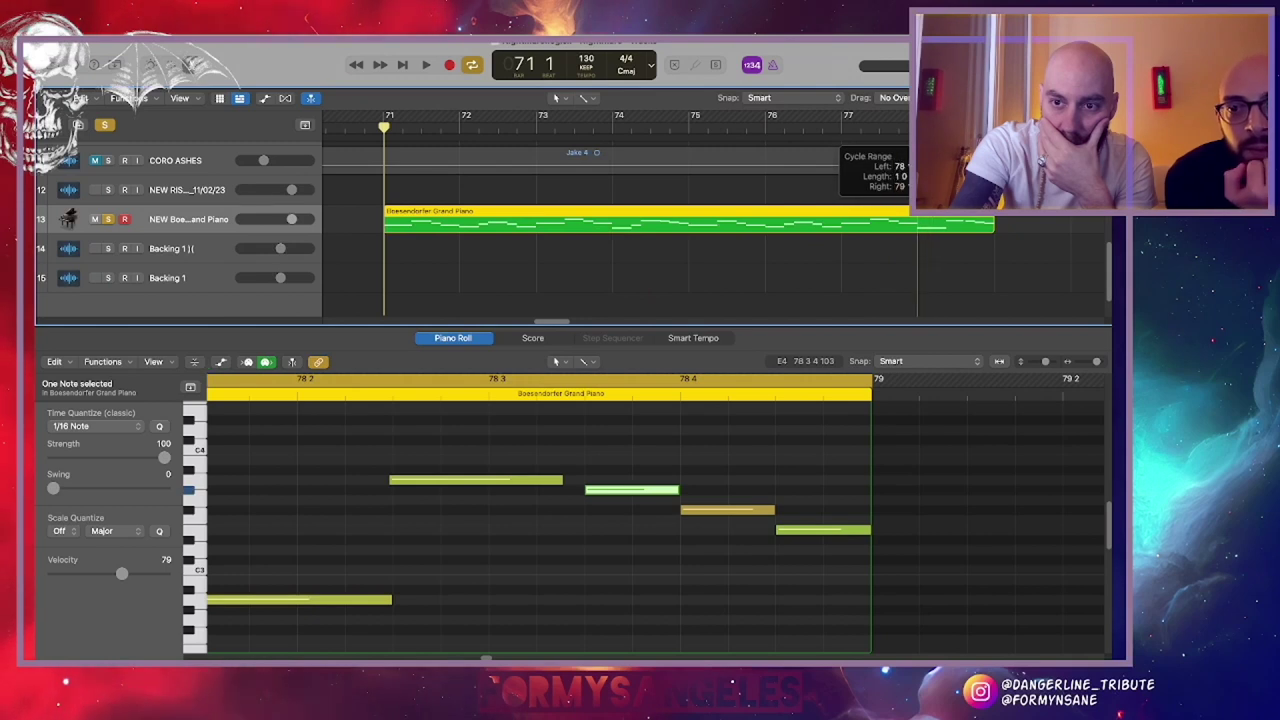
key("space")
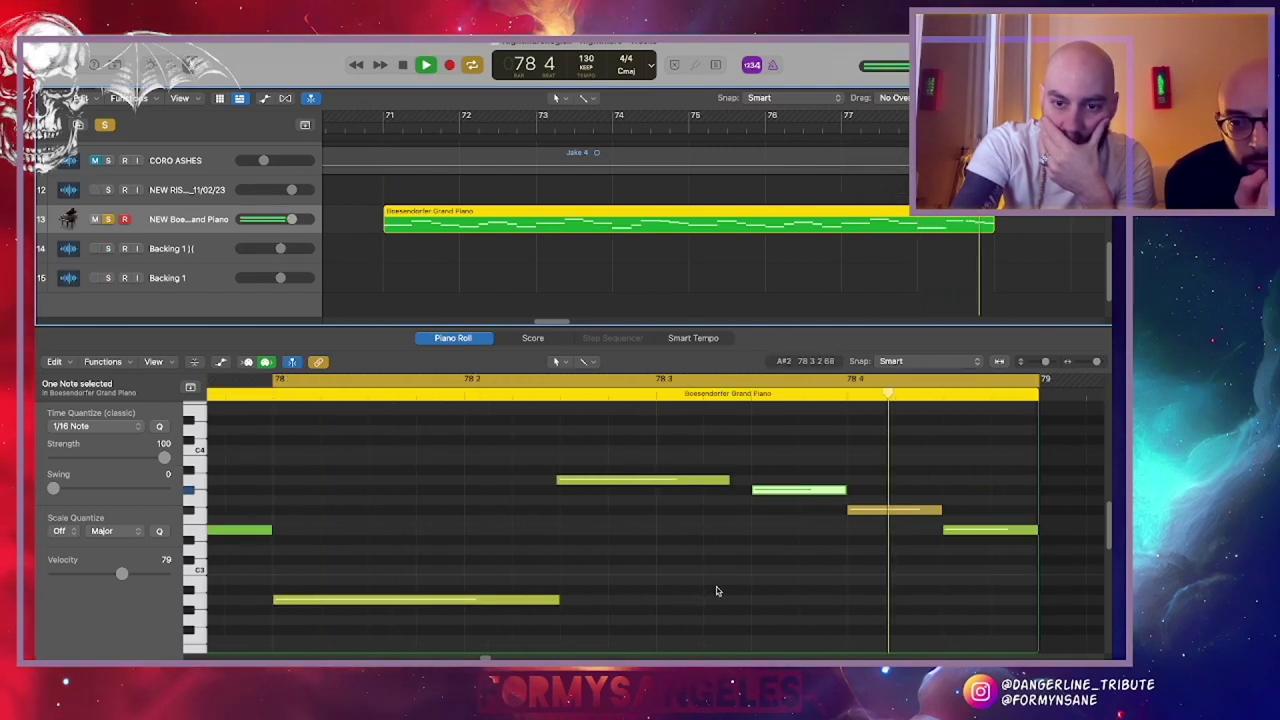
key("space")
left_click_drag(727, 478, 750, 479)
key("space")
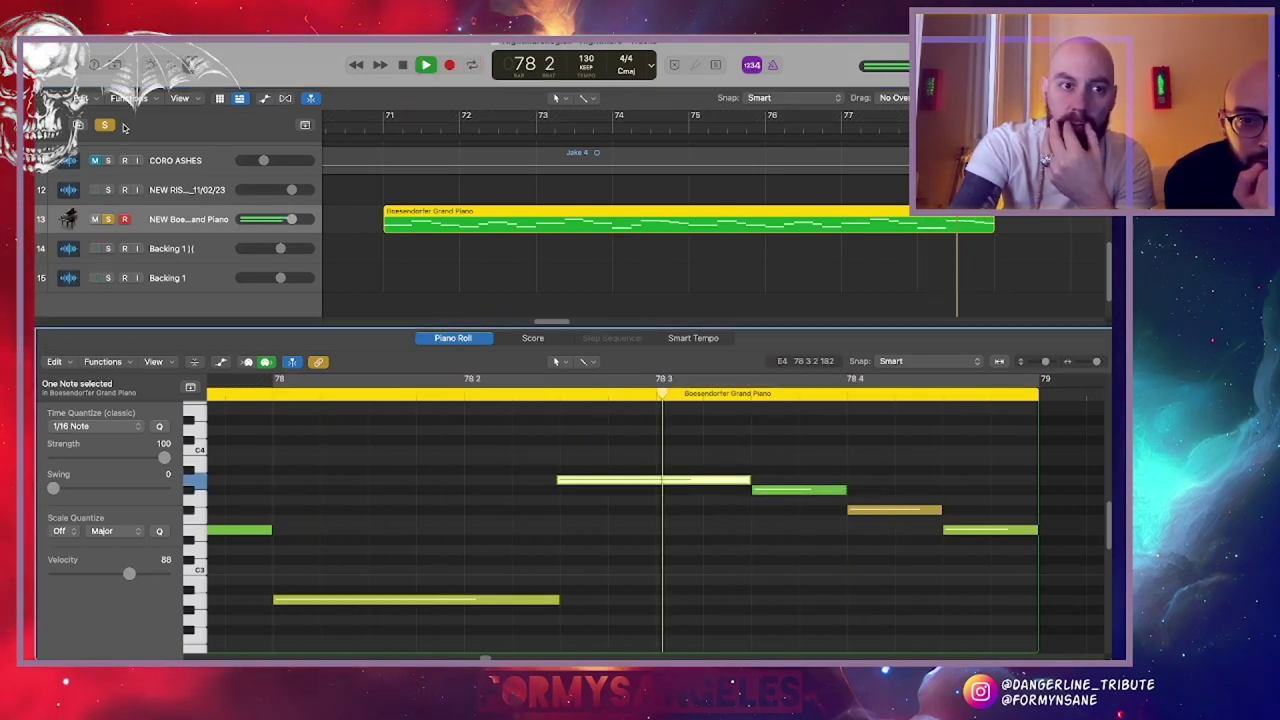
Turn off the loop, close the piano roll and play the song on from bar 92
left_click(472, 65)
key("e")
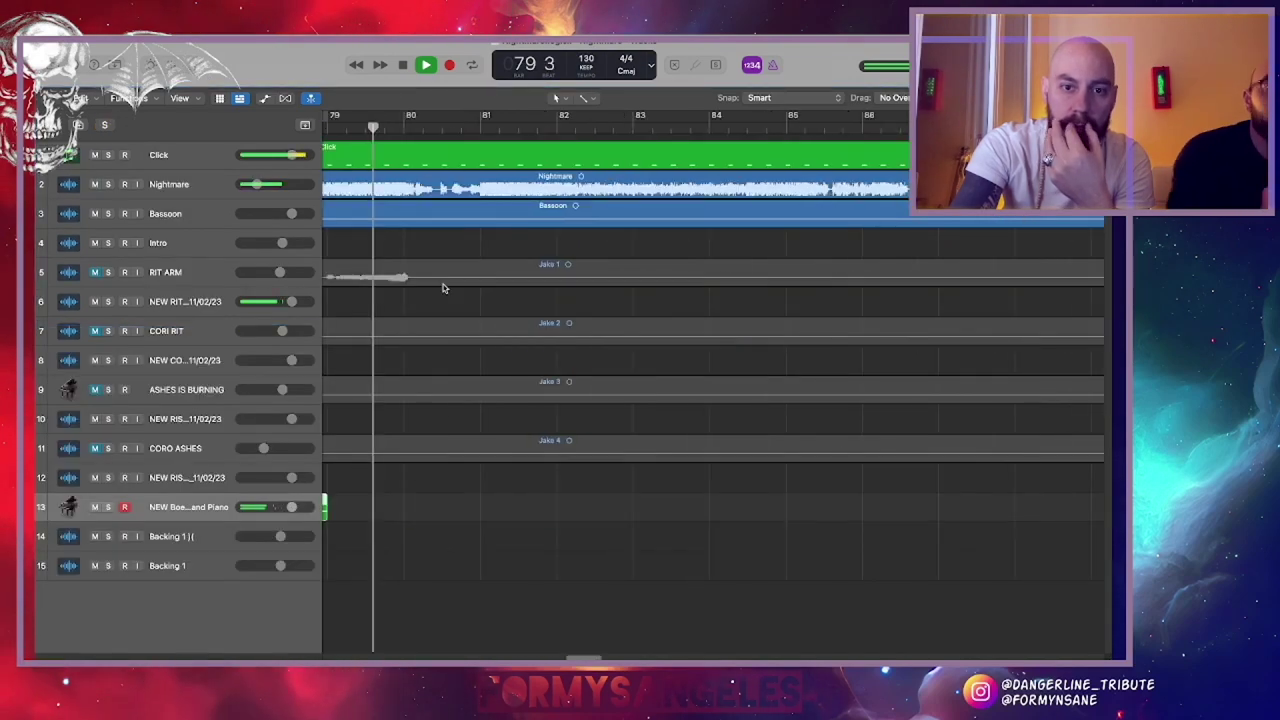
scroll(525, 265, "right", 10)
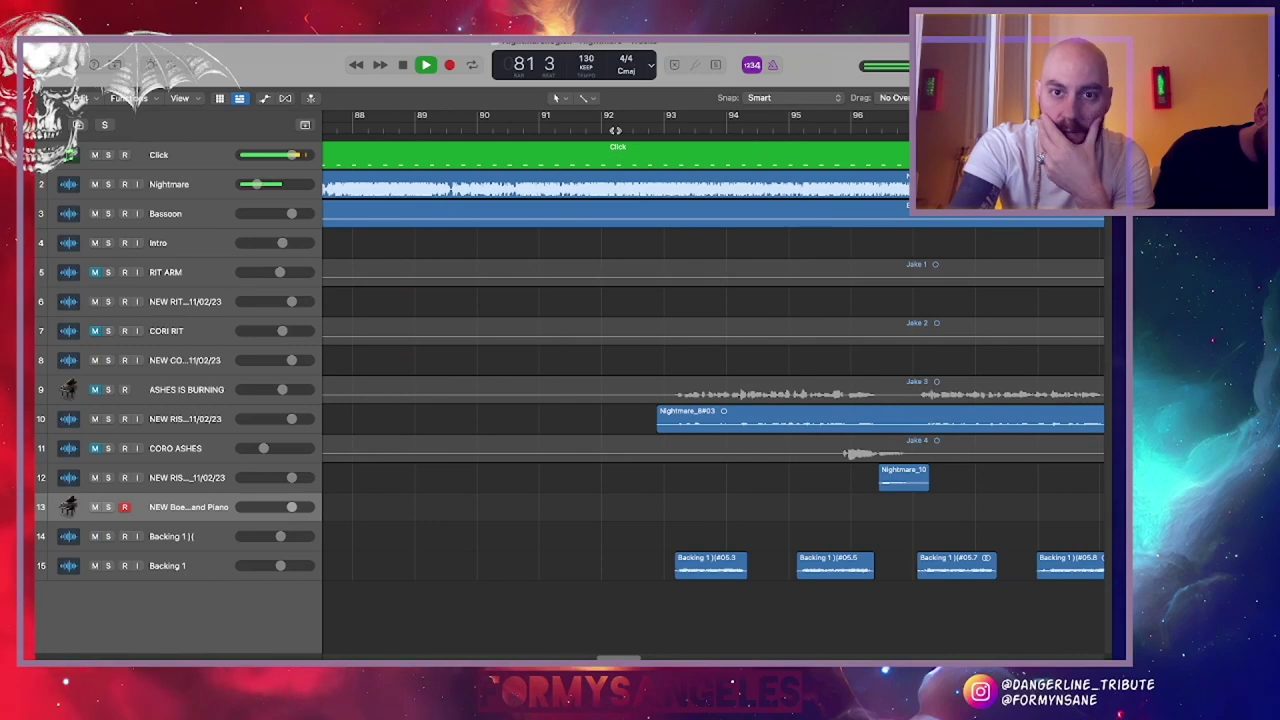
left_click(604, 127)
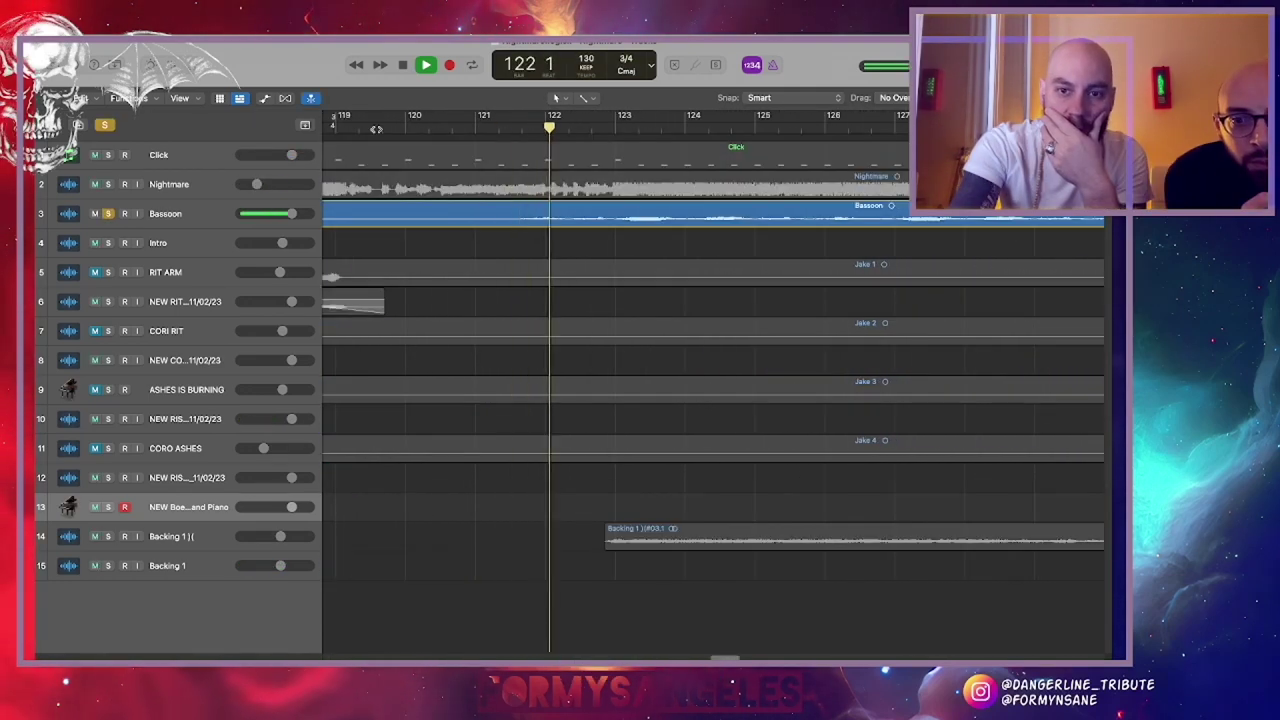
Select the Bassoon track's region and add one software instrument track with the default patch below it
key("super+Left")
key("super+Left")
key("super+Left")
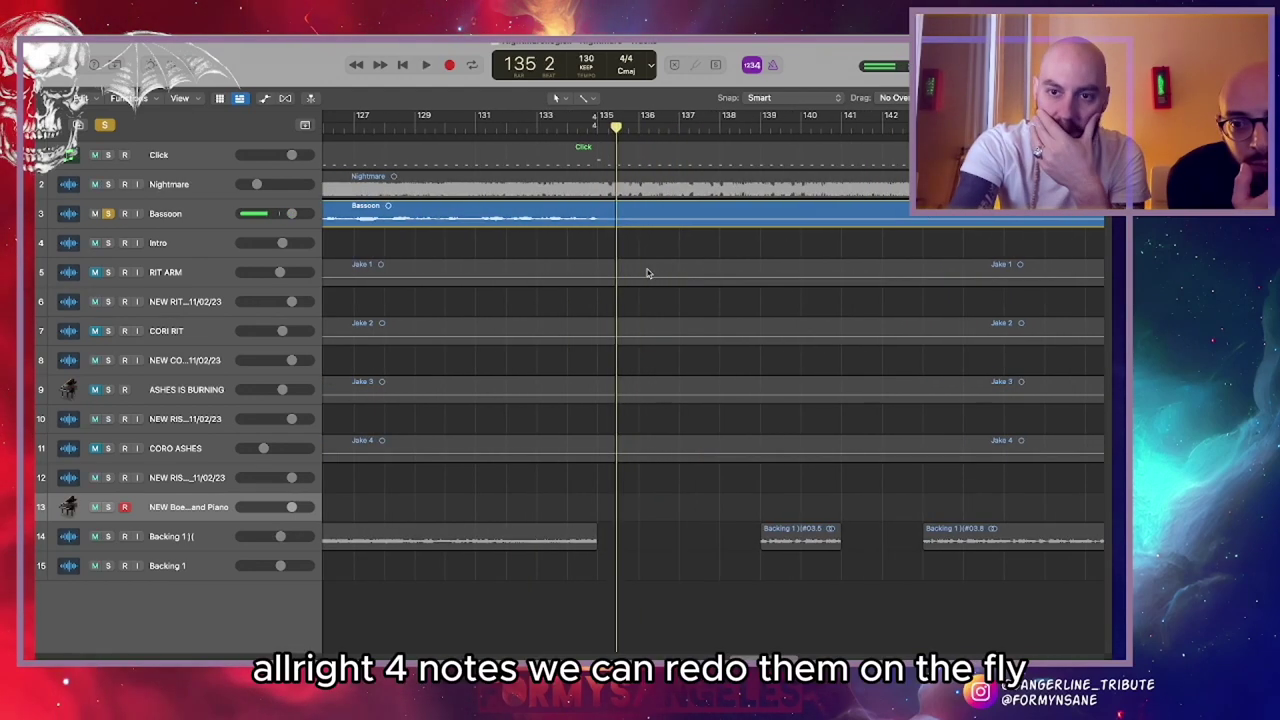
scroll(648, 273, "down", 10)
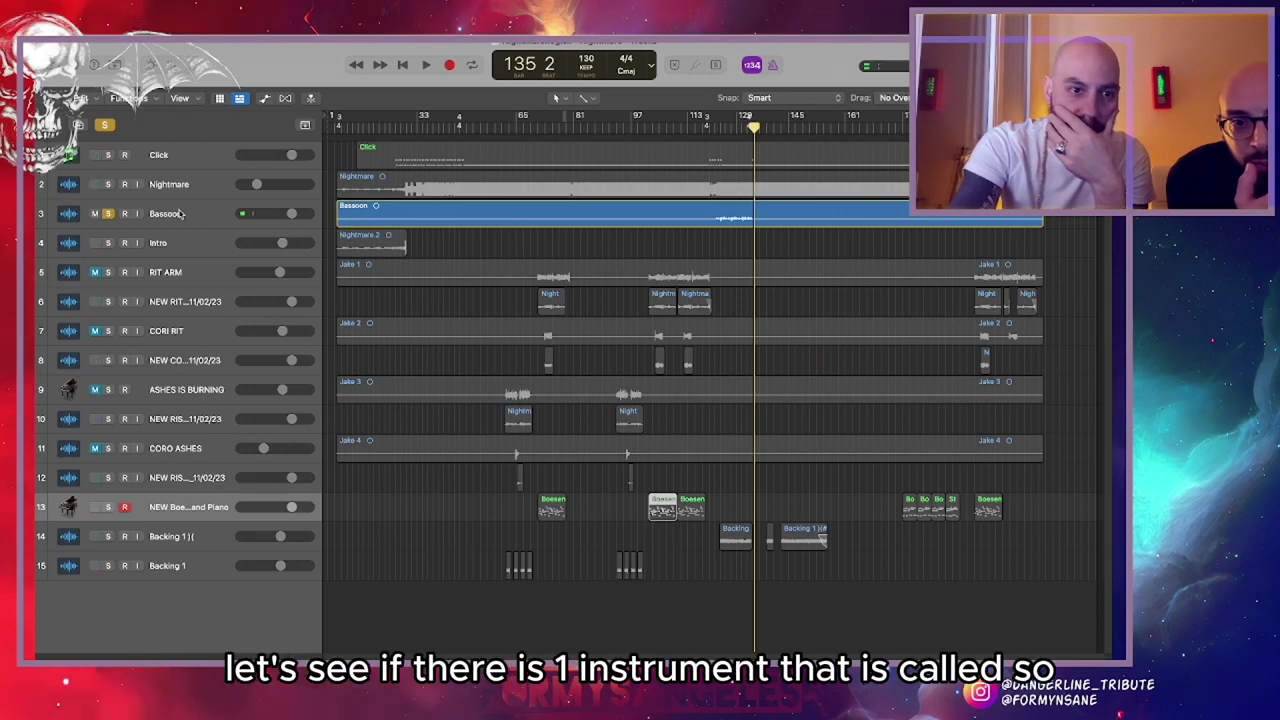
left_click(362, 213)
key("ctrl+s")
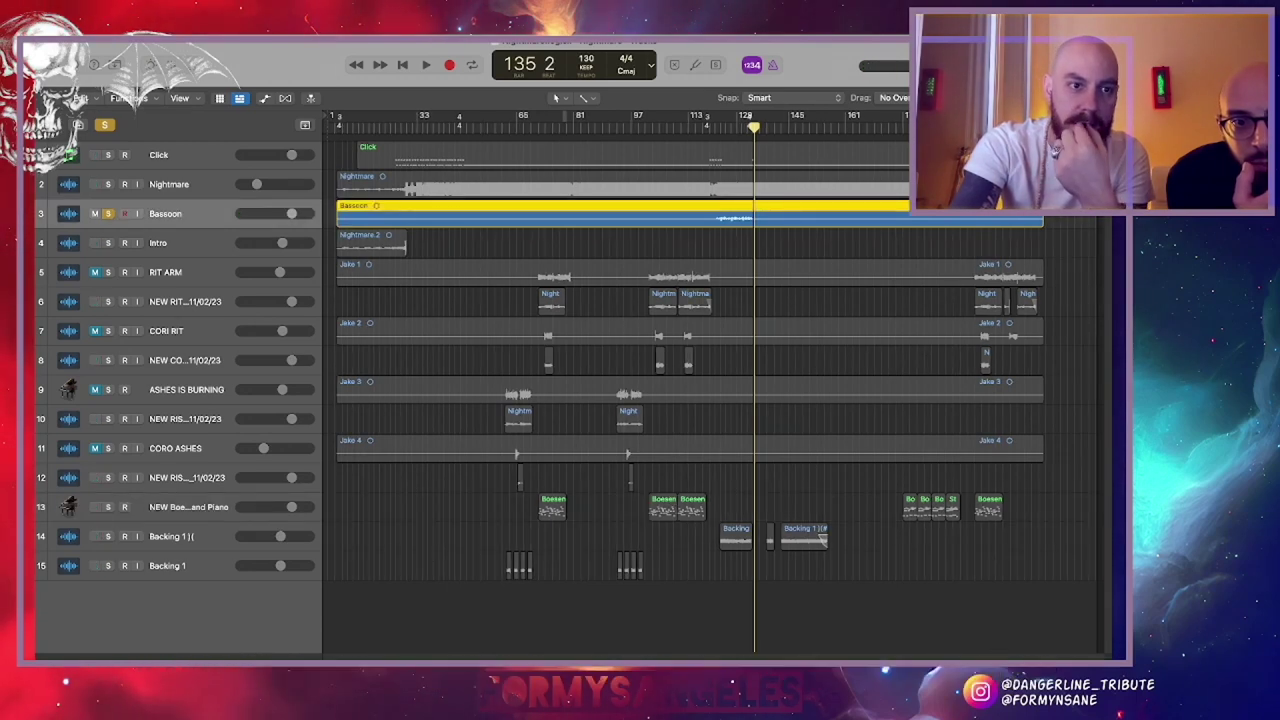
key("y")
key("y")
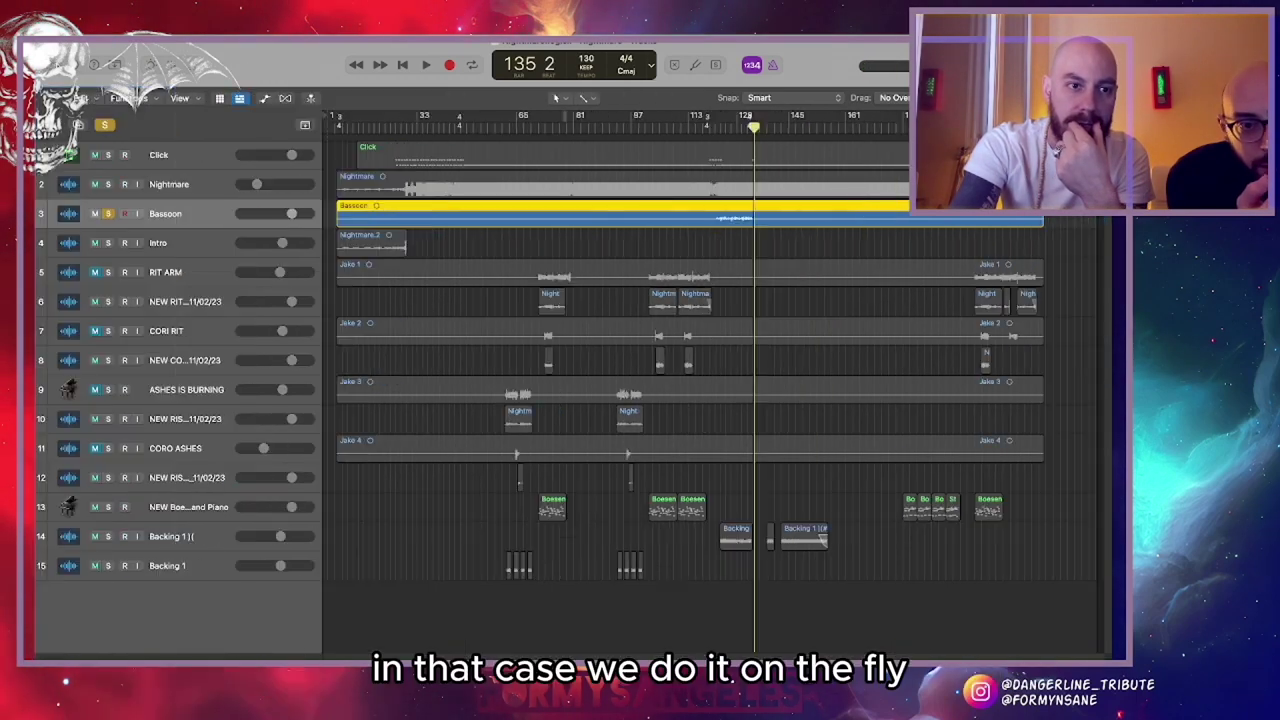
key("alt+super+n")
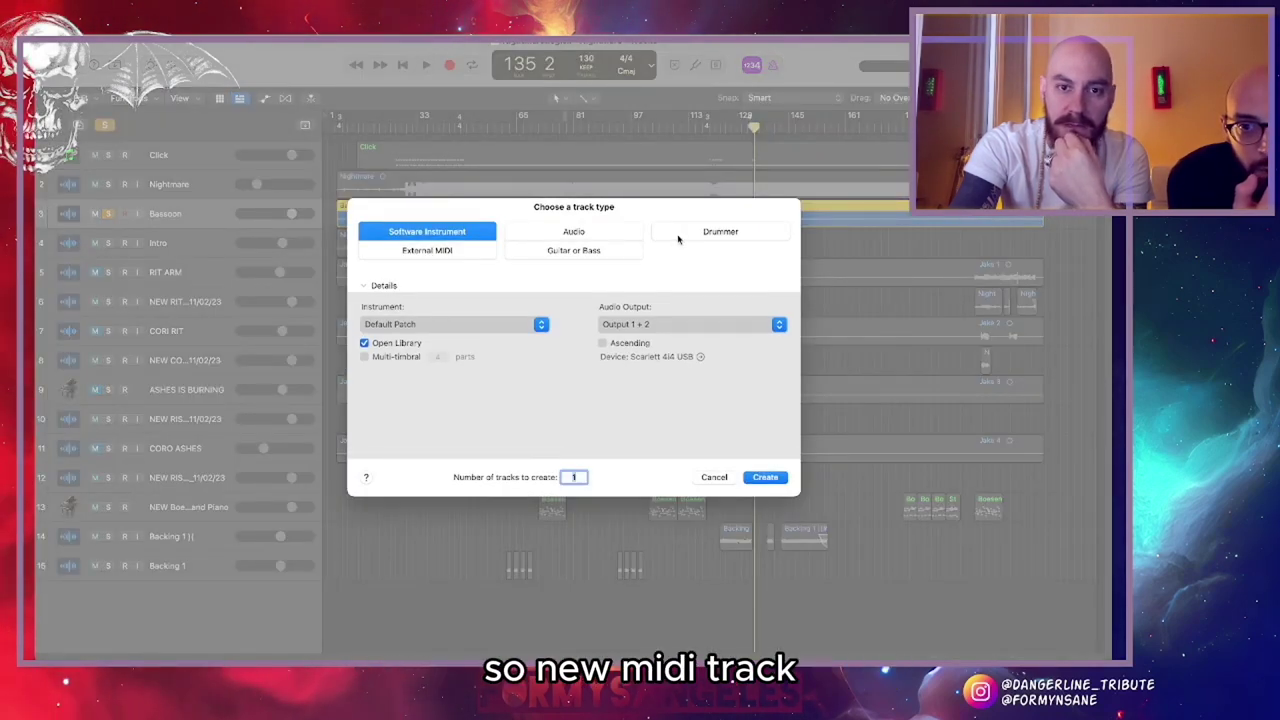
left_click(764, 477)
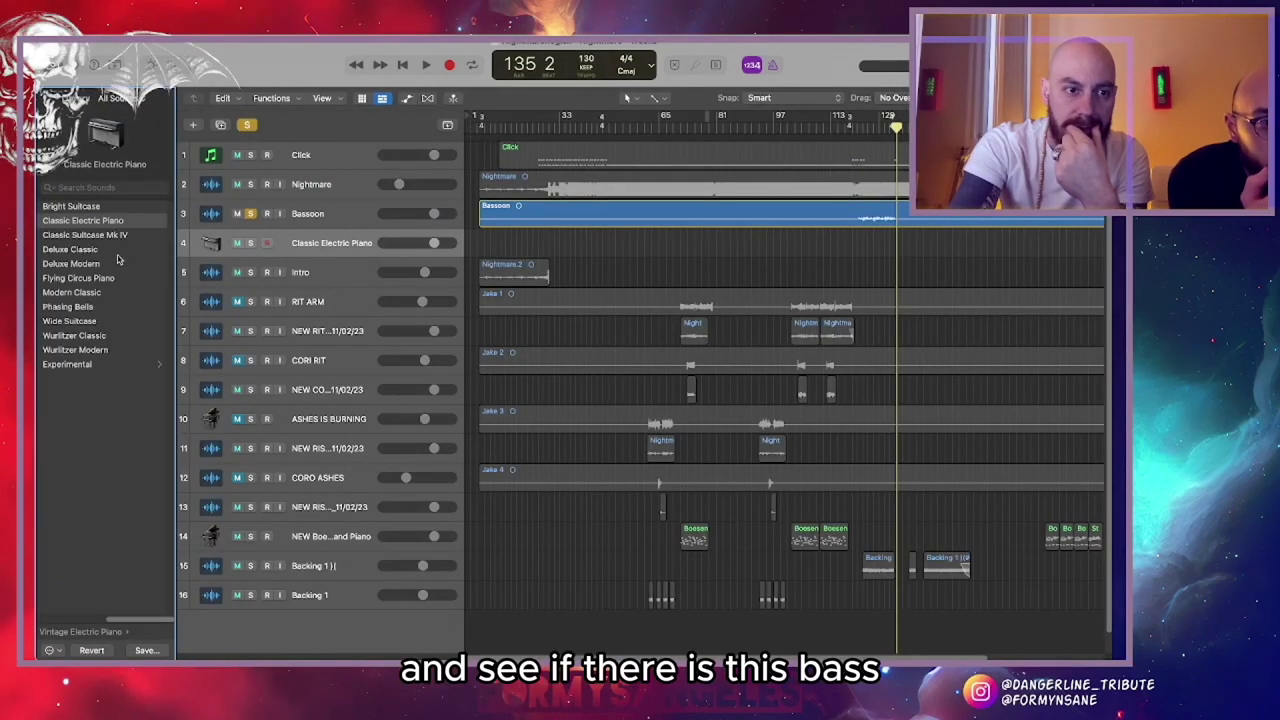
Search the sound library for "bassoo" and load the Bassoon Solo patch on the new track
left_click(100, 187)
type("bassoo")
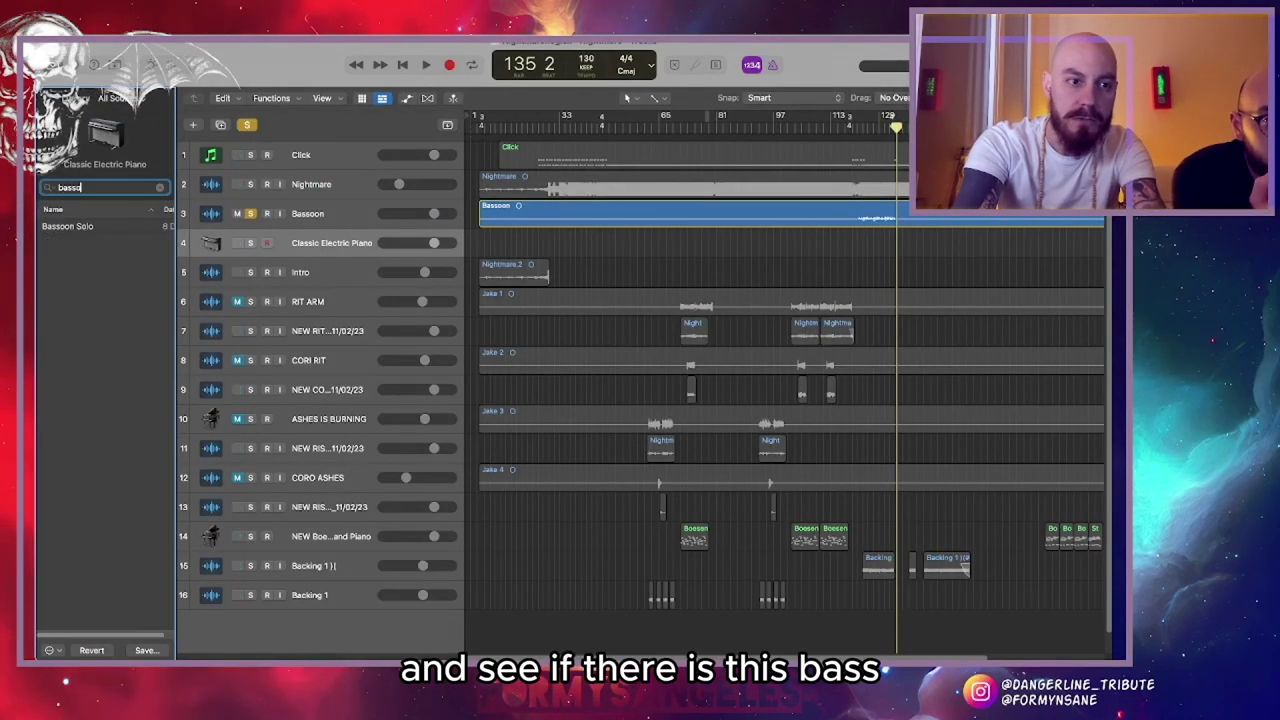
left_click(95, 228)
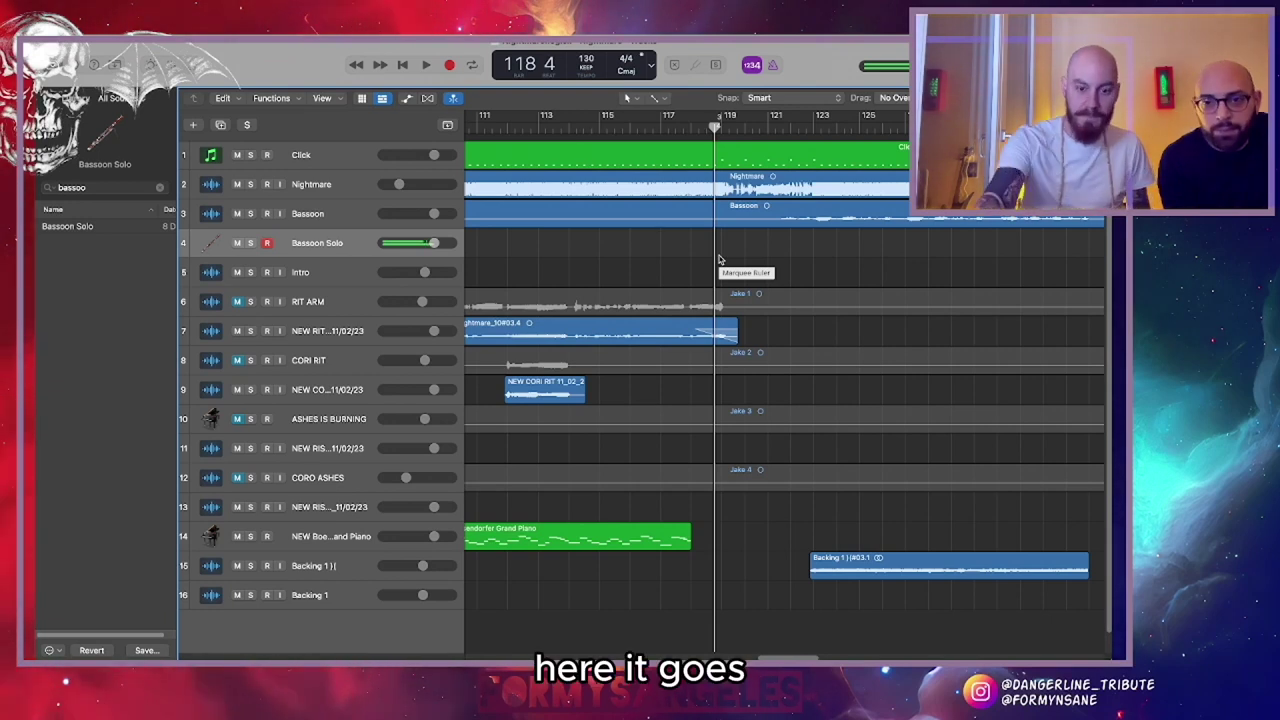
Solo the Bassoon track and play it from about bar 121 to compare it with the Bassoon Solo patch
key("space")
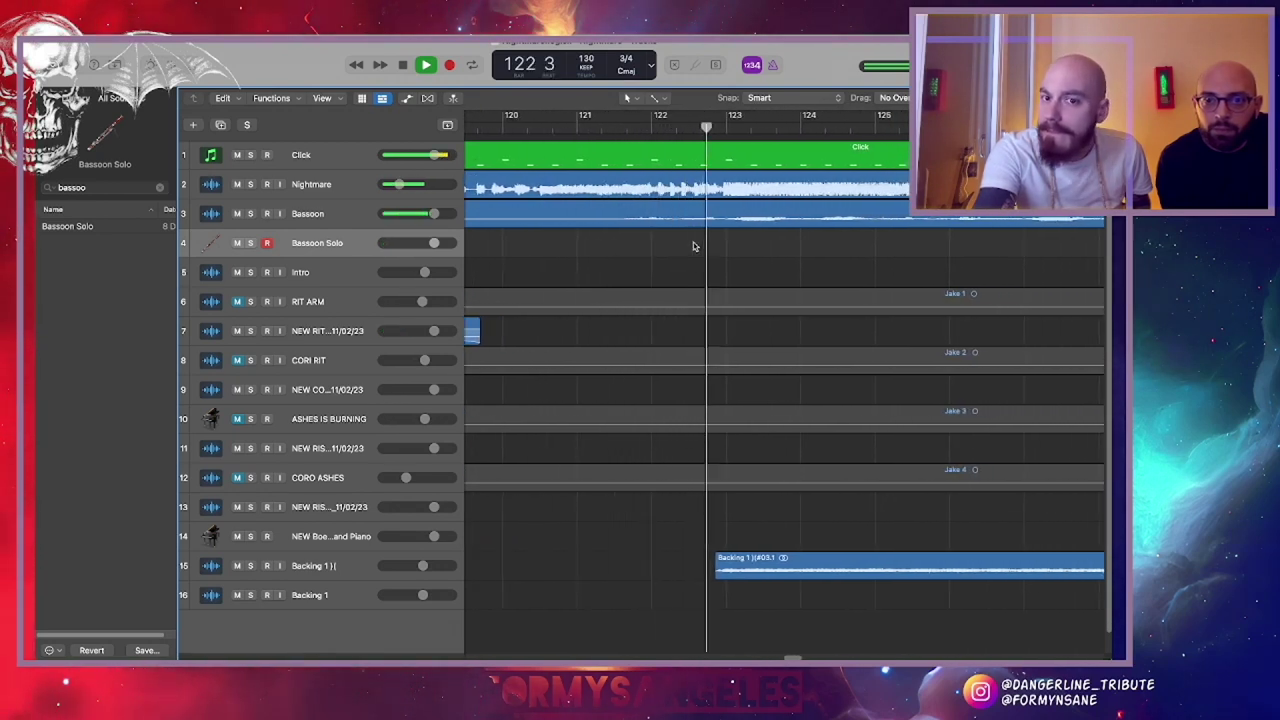
key("space")
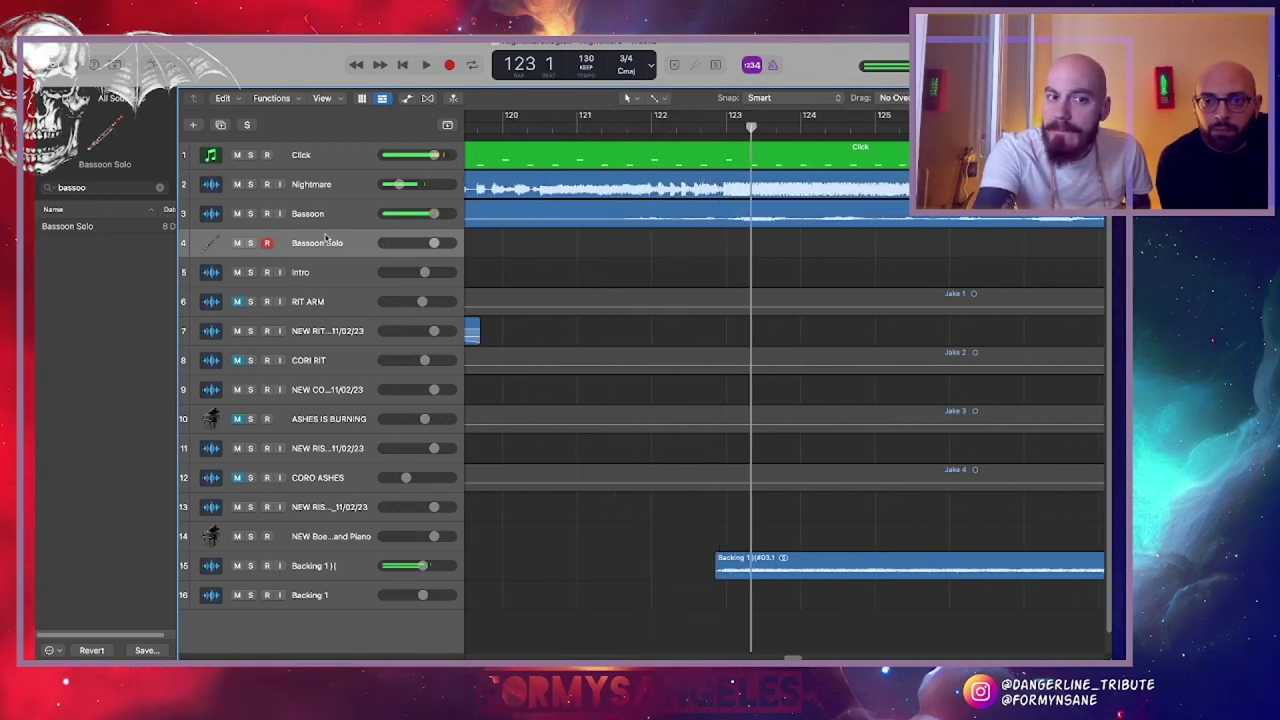
left_click(251, 214)
left_click(575, 138)
key("space")
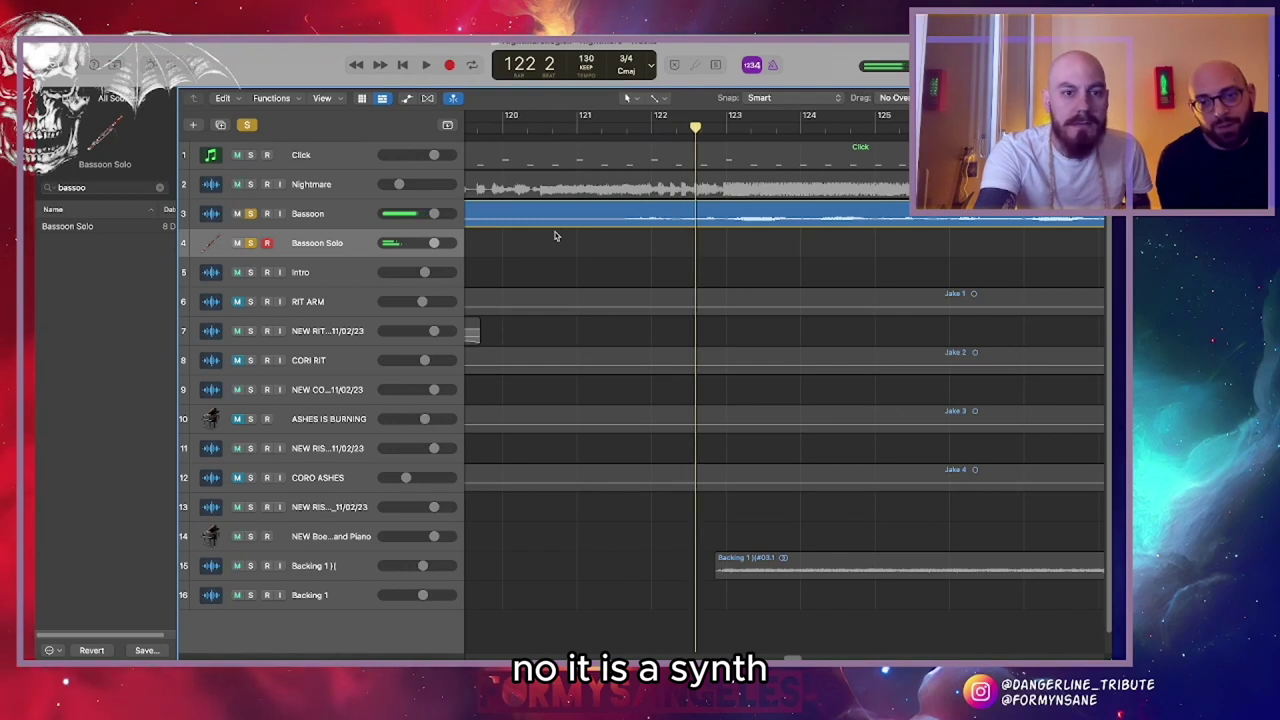
left_click(585, 131)
key("space")
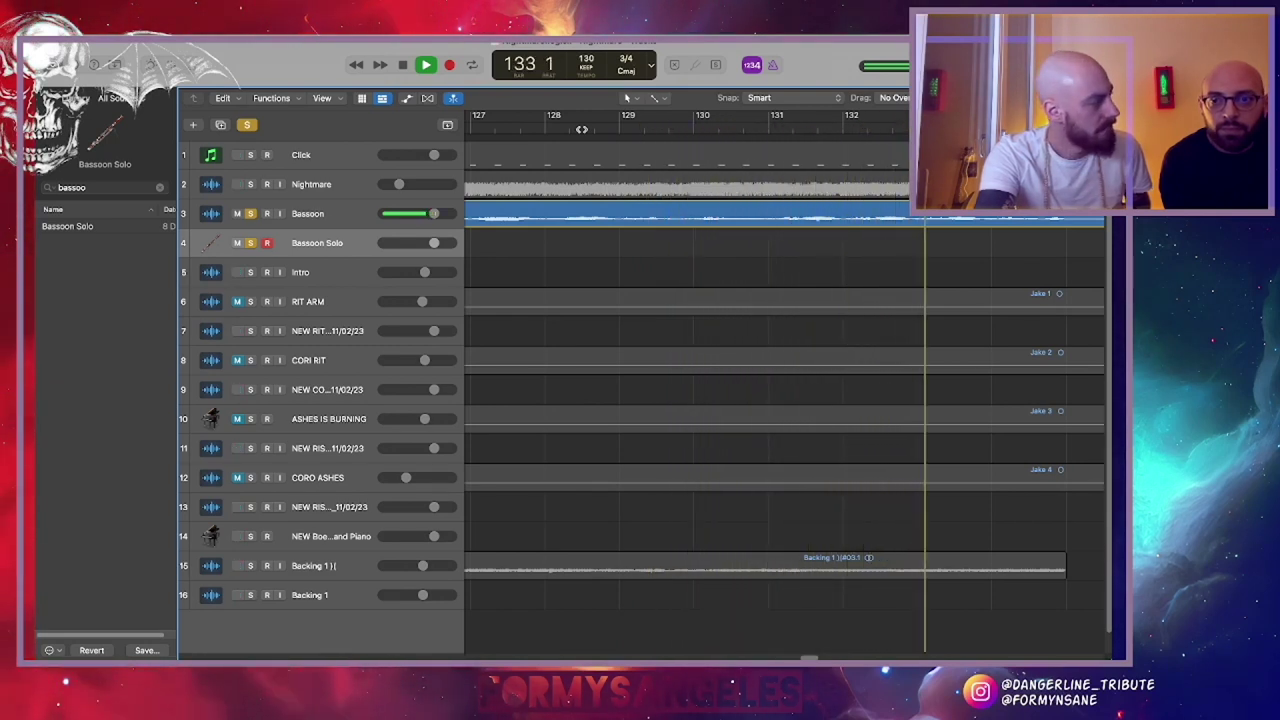
key("space")
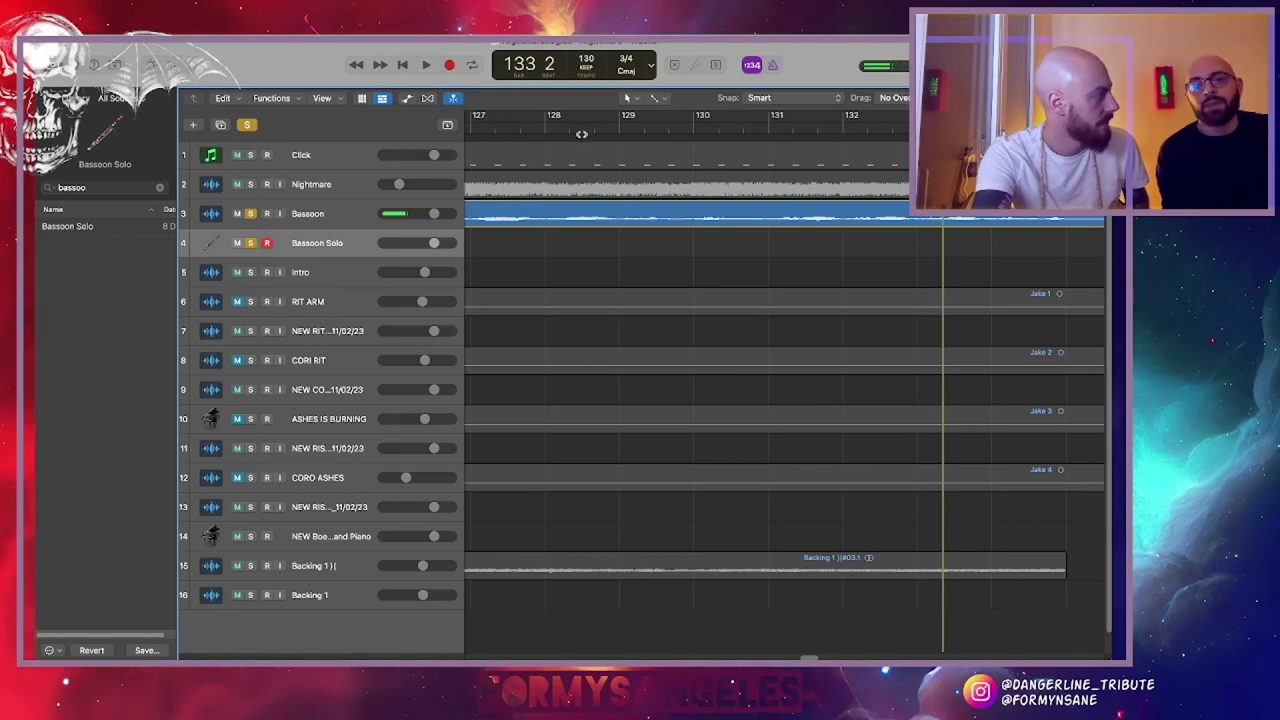
Search the sound library for "cello", try the Cellos patch on the new track and compare it with the Bassoon recording
key("super+Left")
key("super+Left")
key("super+Left")
key("super+Left")
key("super+Left")
scroll(694, 190, "left", 1)
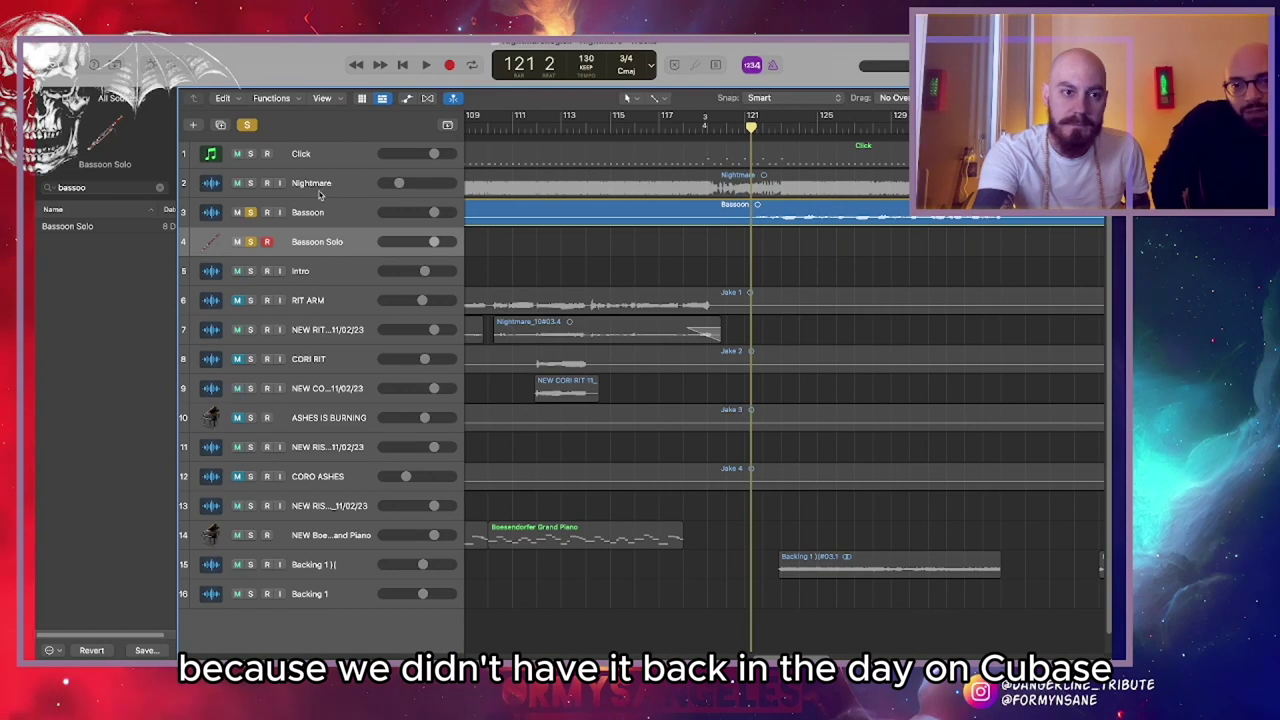
double_click(117, 188)
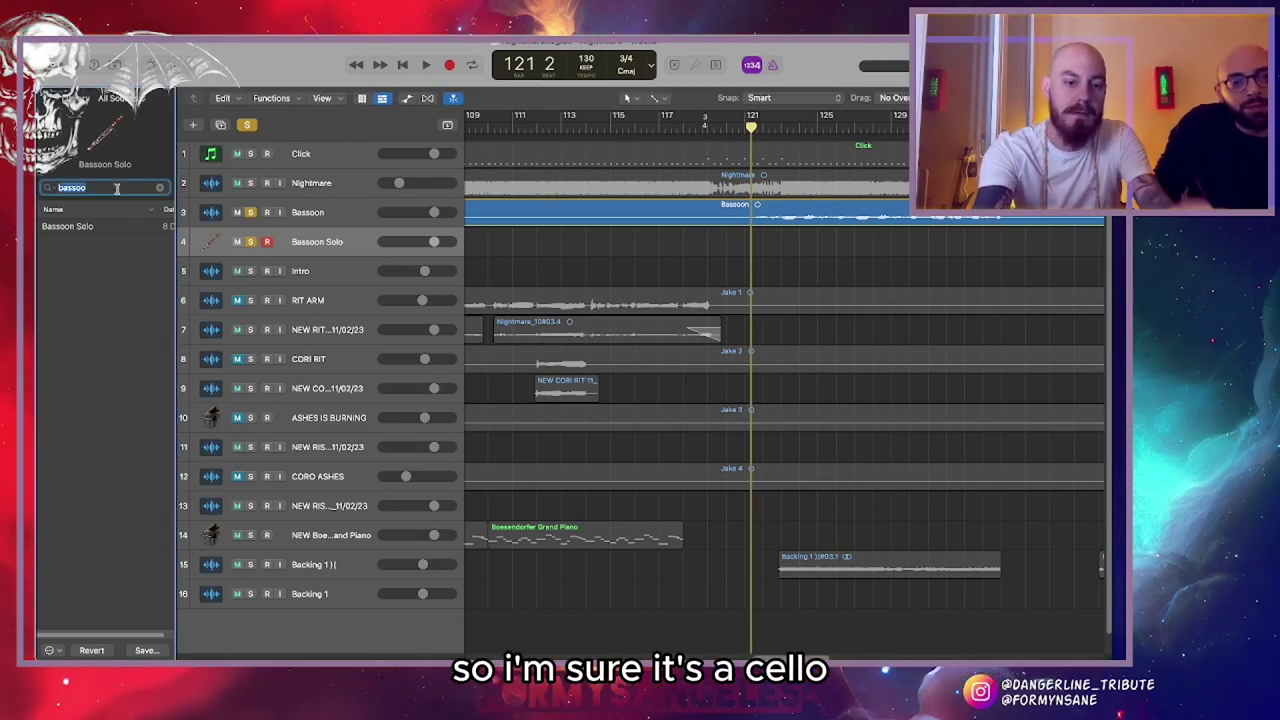
type("cello")
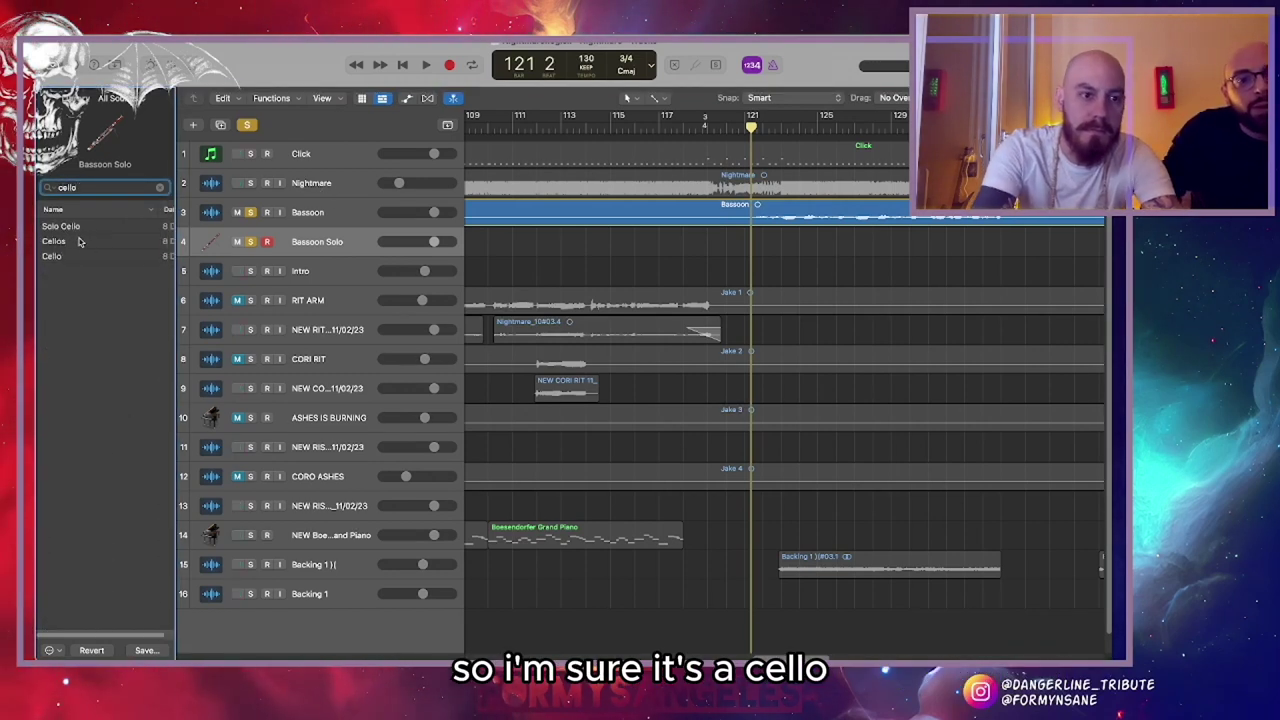
left_click(85, 241)
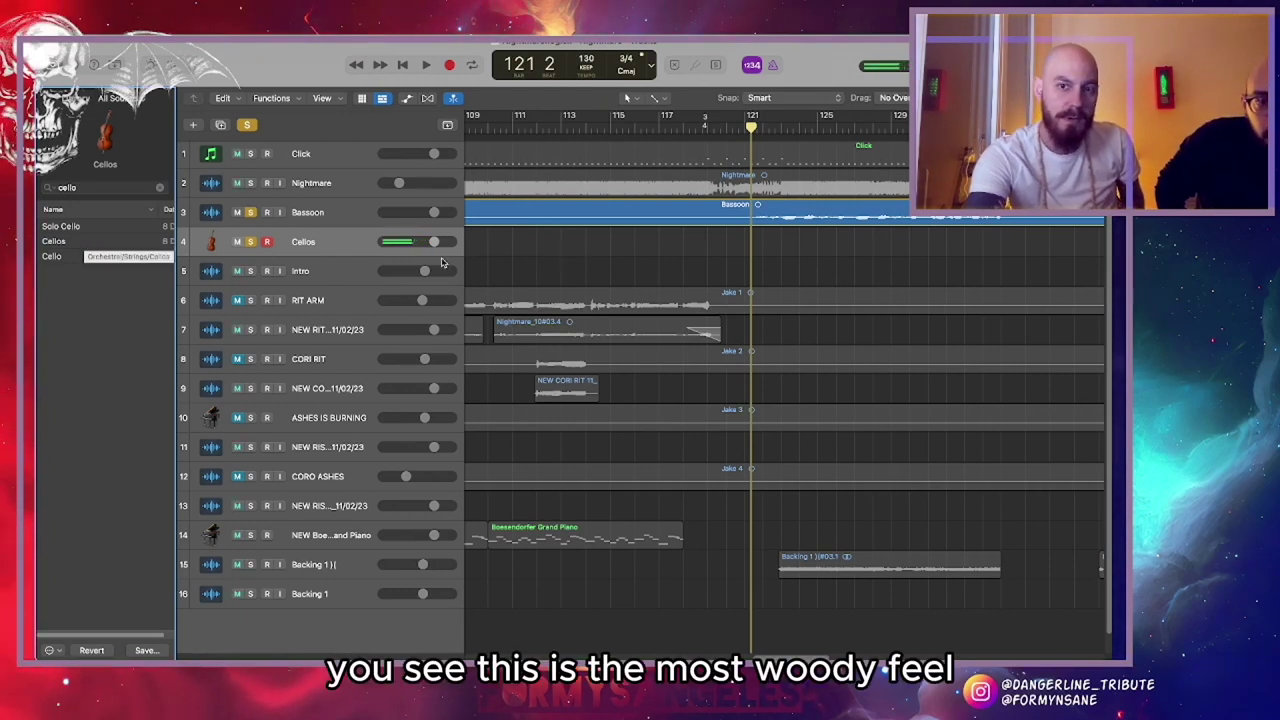
scroll(716, 258, "up", 5)
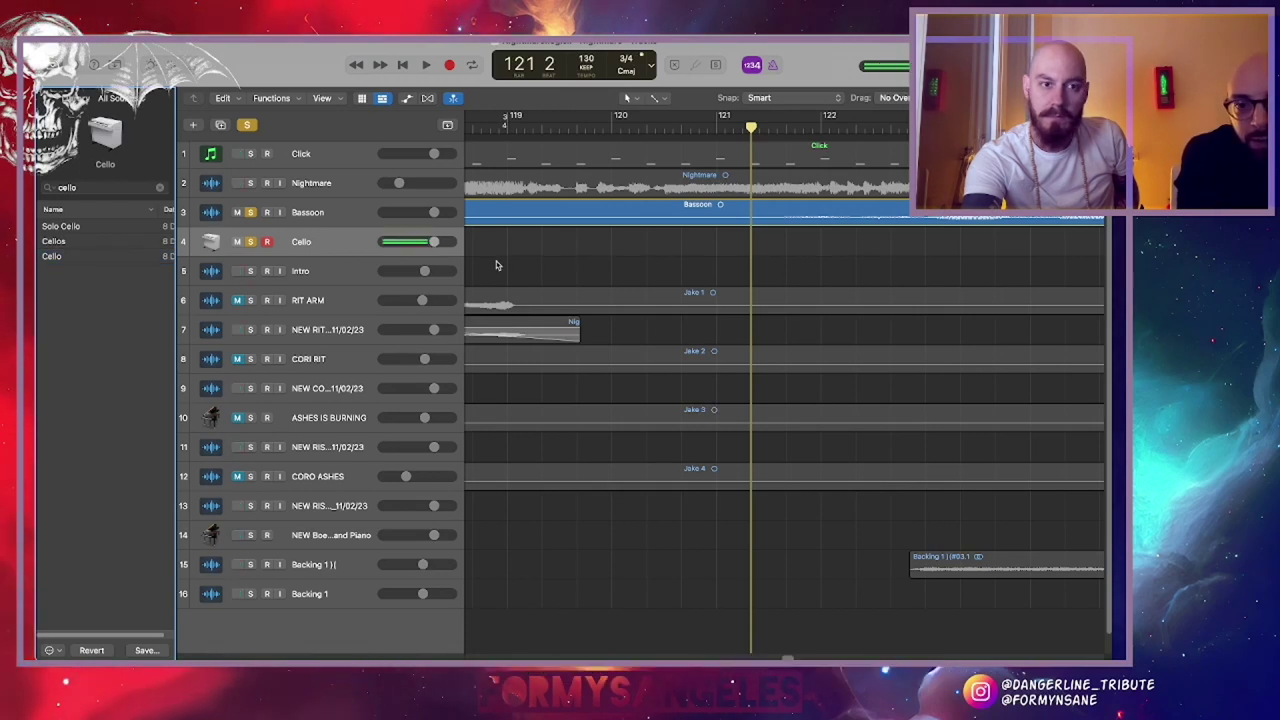
left_click(163, 242)
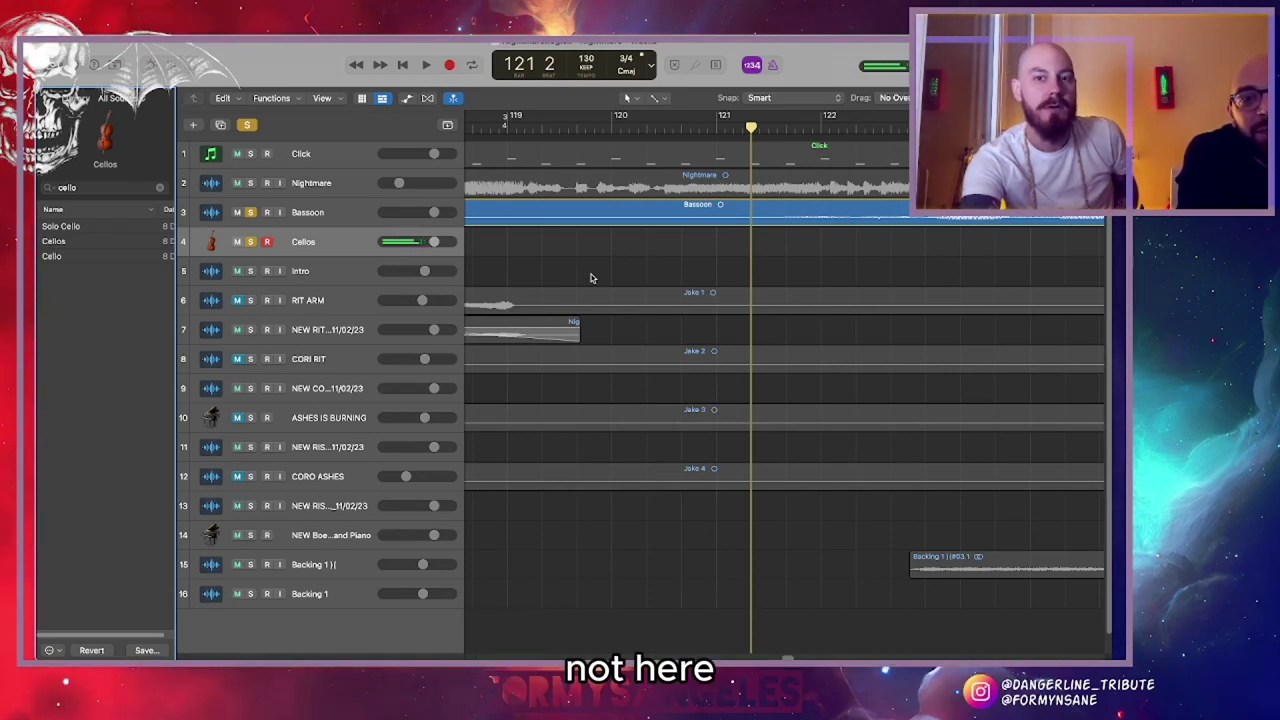
key("space")
key("space")
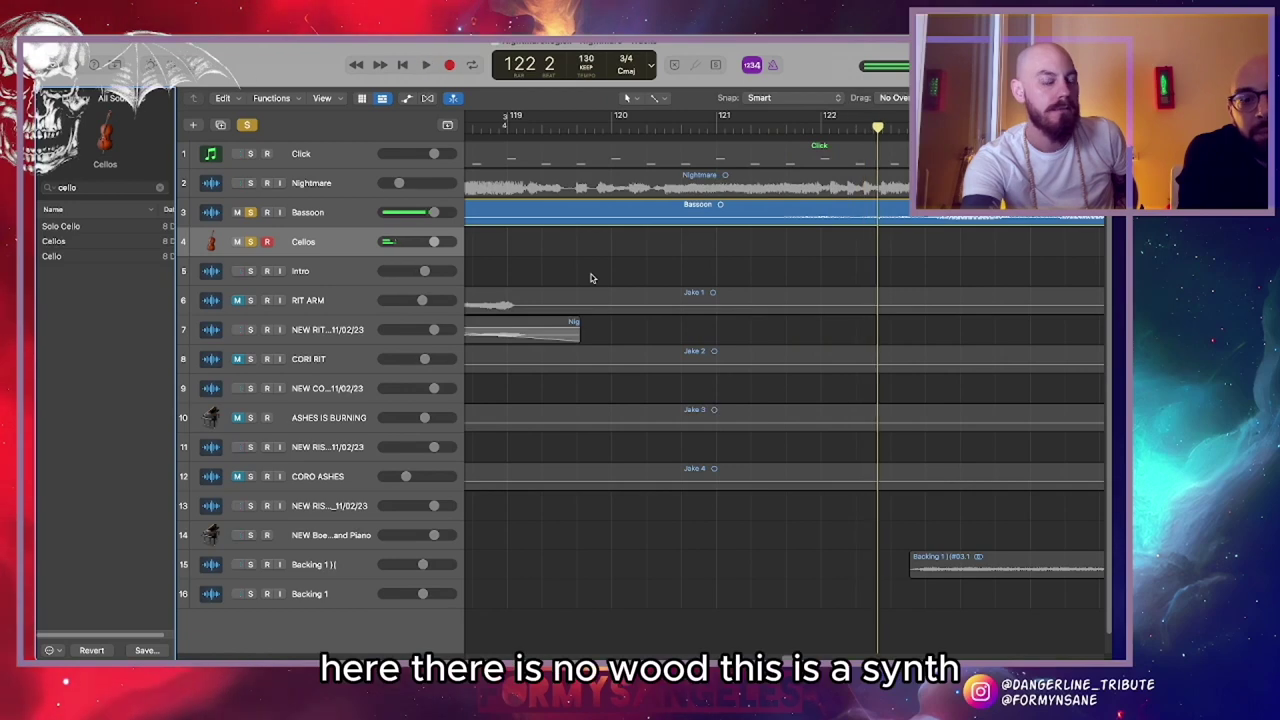
Clear the library search, widen the library to show all its category columns and open the Keyboards category
left_click(156, 186)
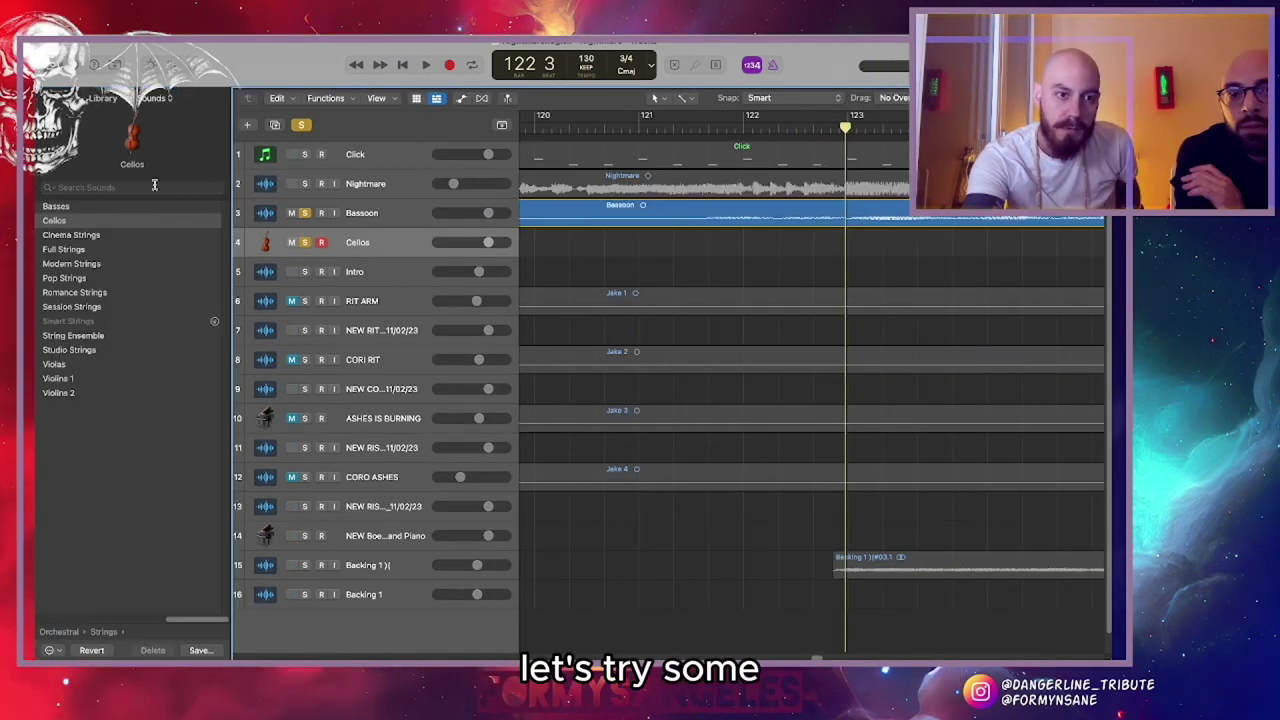
scroll(146, 348, "left", 5)
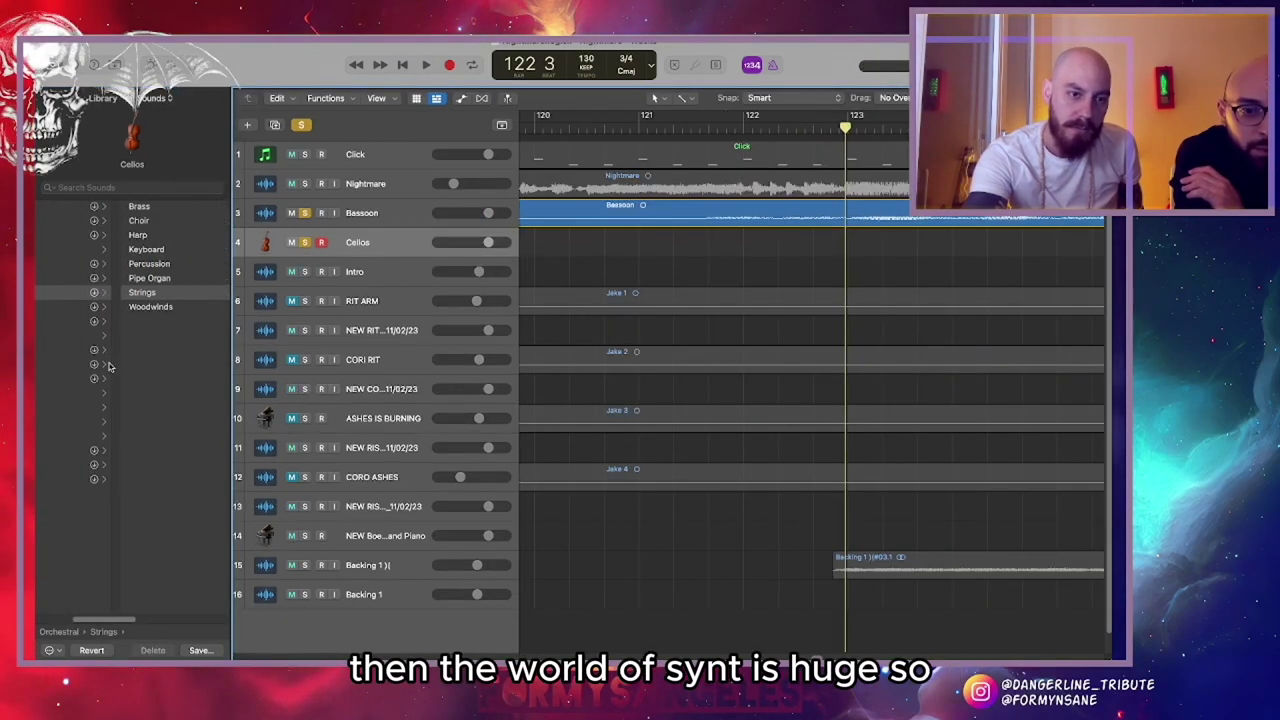
left_click_drag(231, 359, 424, 359)
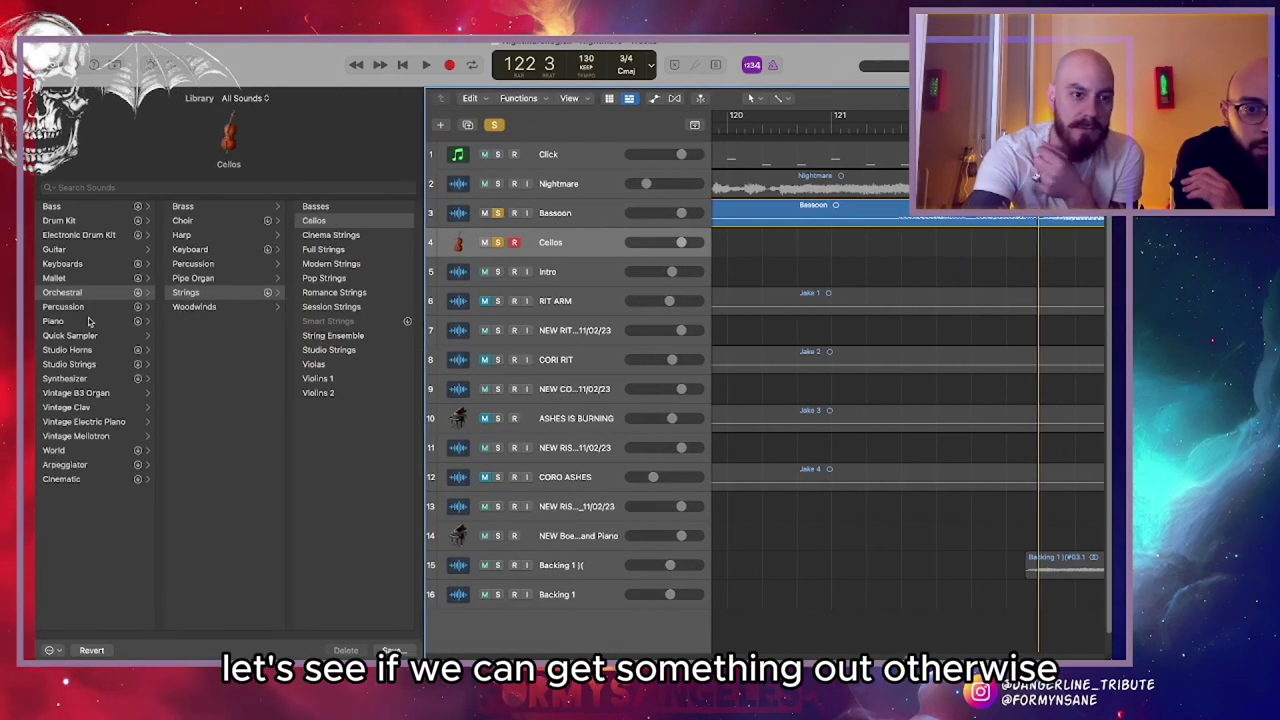
left_click(90, 267)
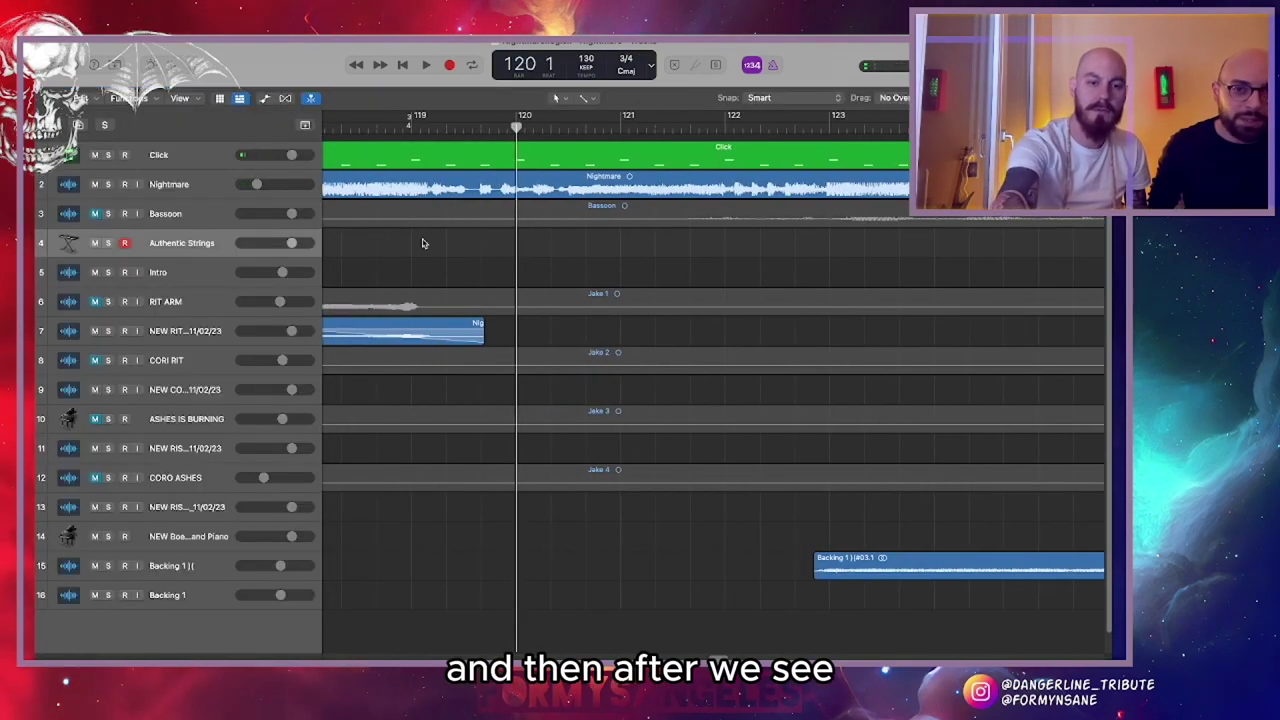
Record a strings part on the Authentic Strings track from bar 120 to about bar 136 and show its Smart Controls
key("r")
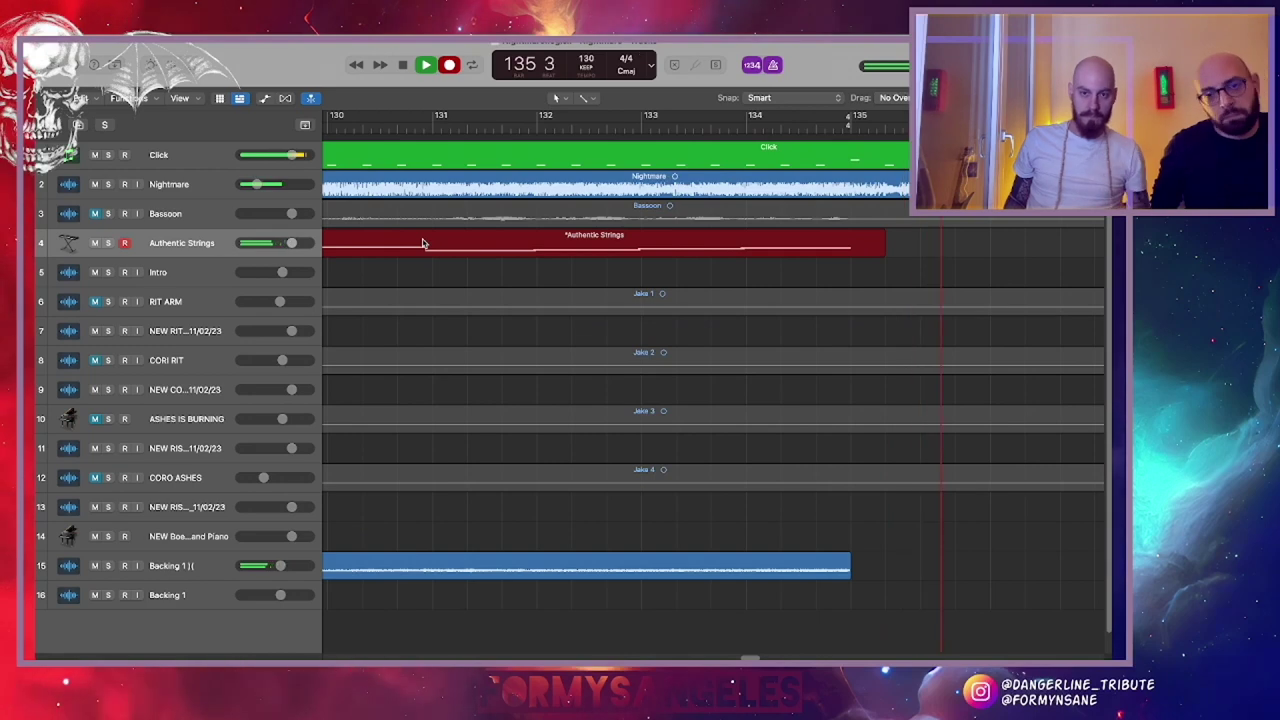
key("space")
key("b")
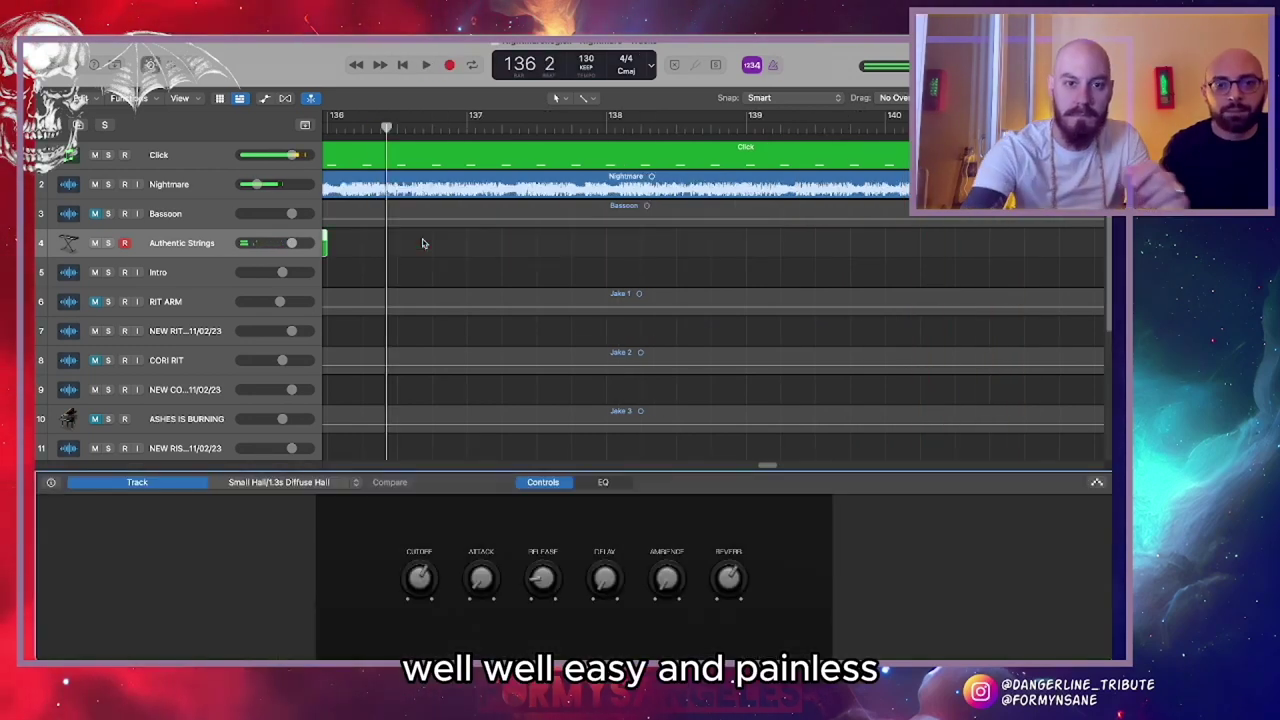
Open the Authentic Strings region in the Piano Roll and shape a curved volume fade-in from bar 120 up to +0.0 dB around bar 123
key("b")
scroll(465, 263, "left", 10)
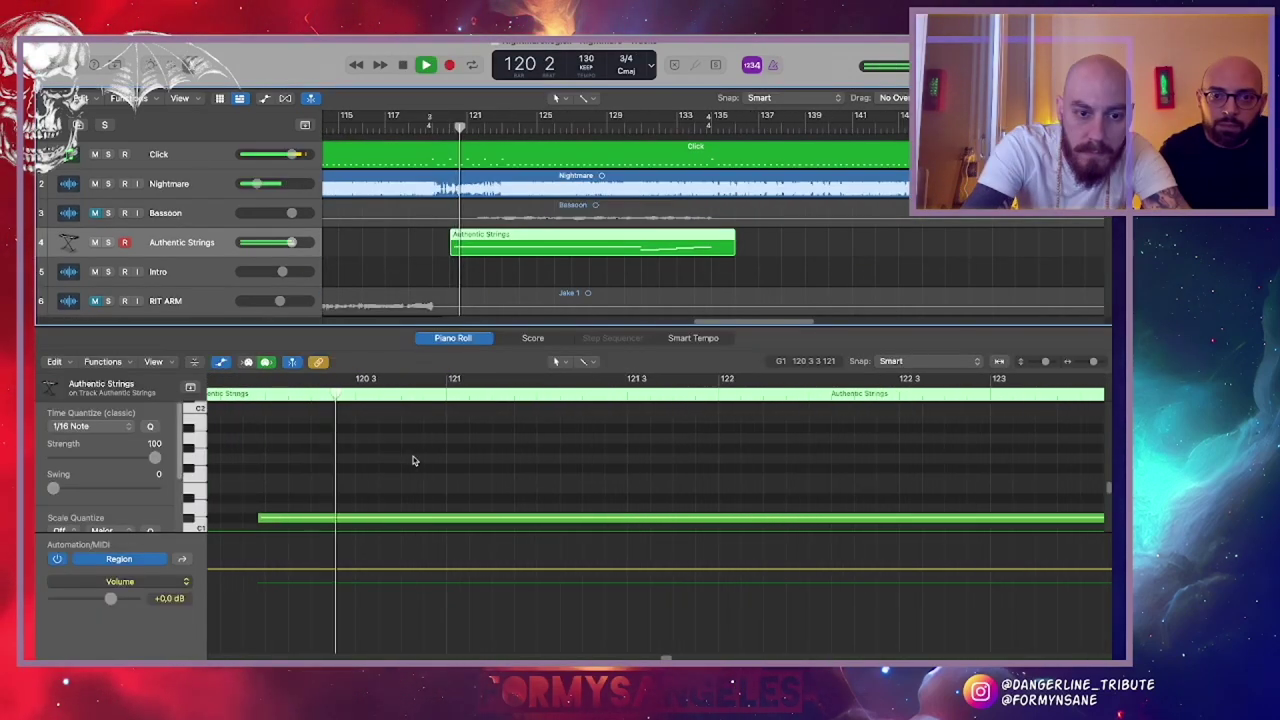
scroll(414, 461, "right", 1)
scroll(414, 461, "down", 5)
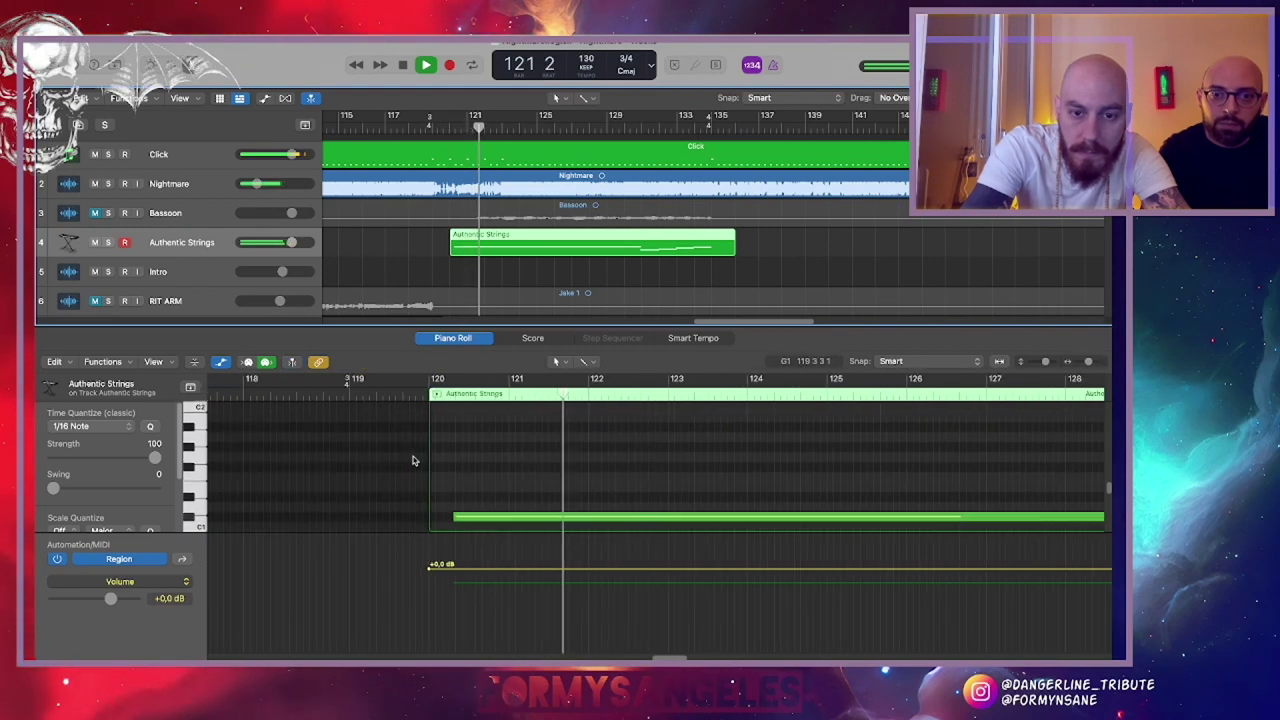
key("space")
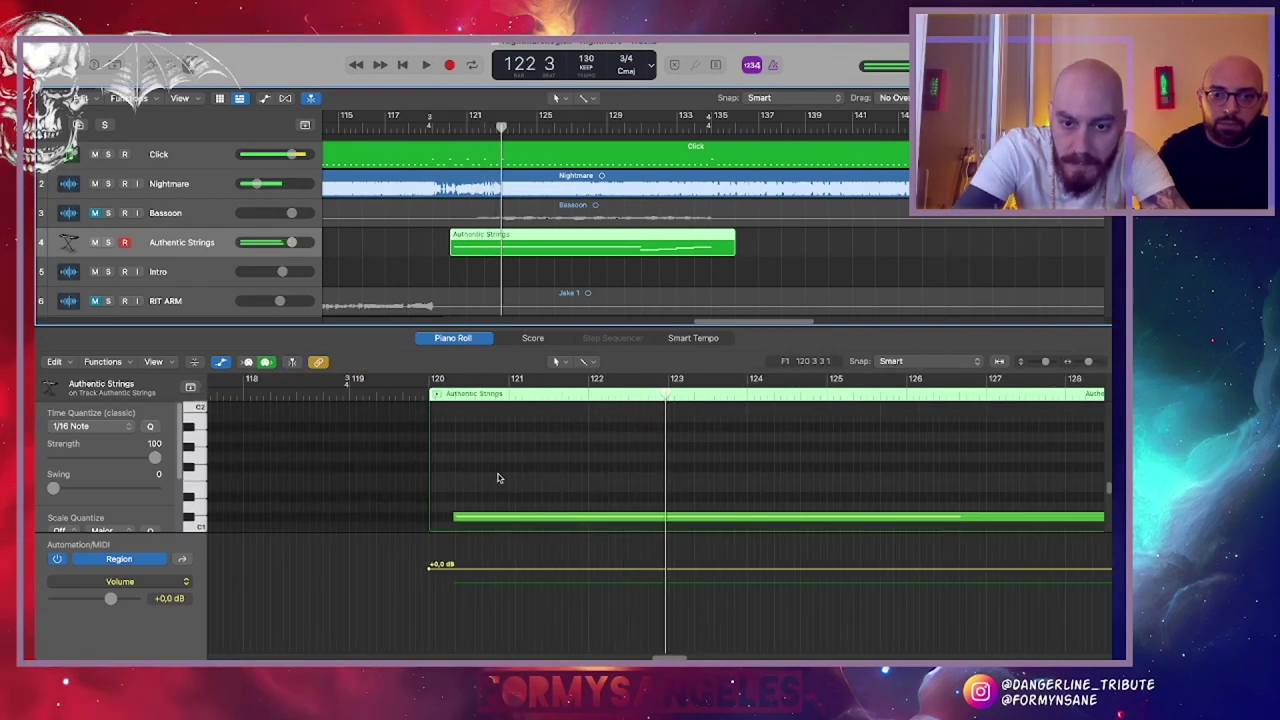
left_click(666, 574)
left_click_drag(430, 567, 429, 591)
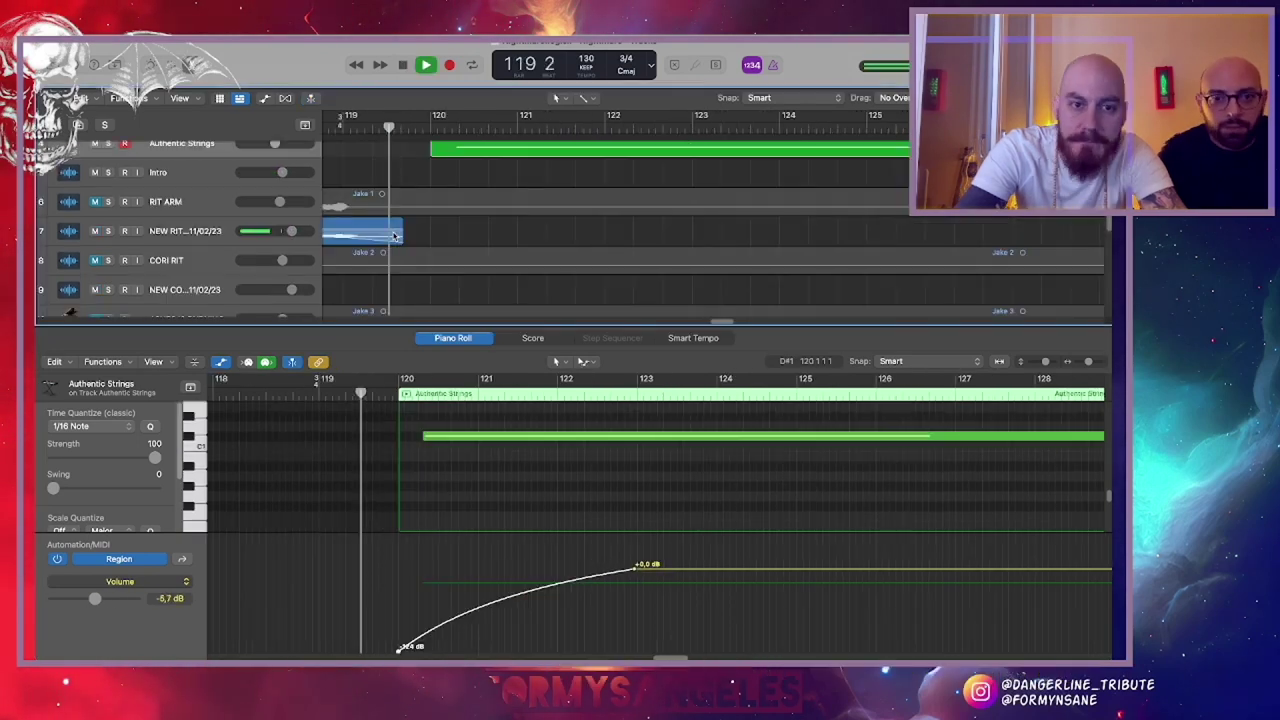
Close the Piano Roll and listen to the Authentic Strings part together with the backing guitar until about bar 131
scroll(395, 236, "up", 2)
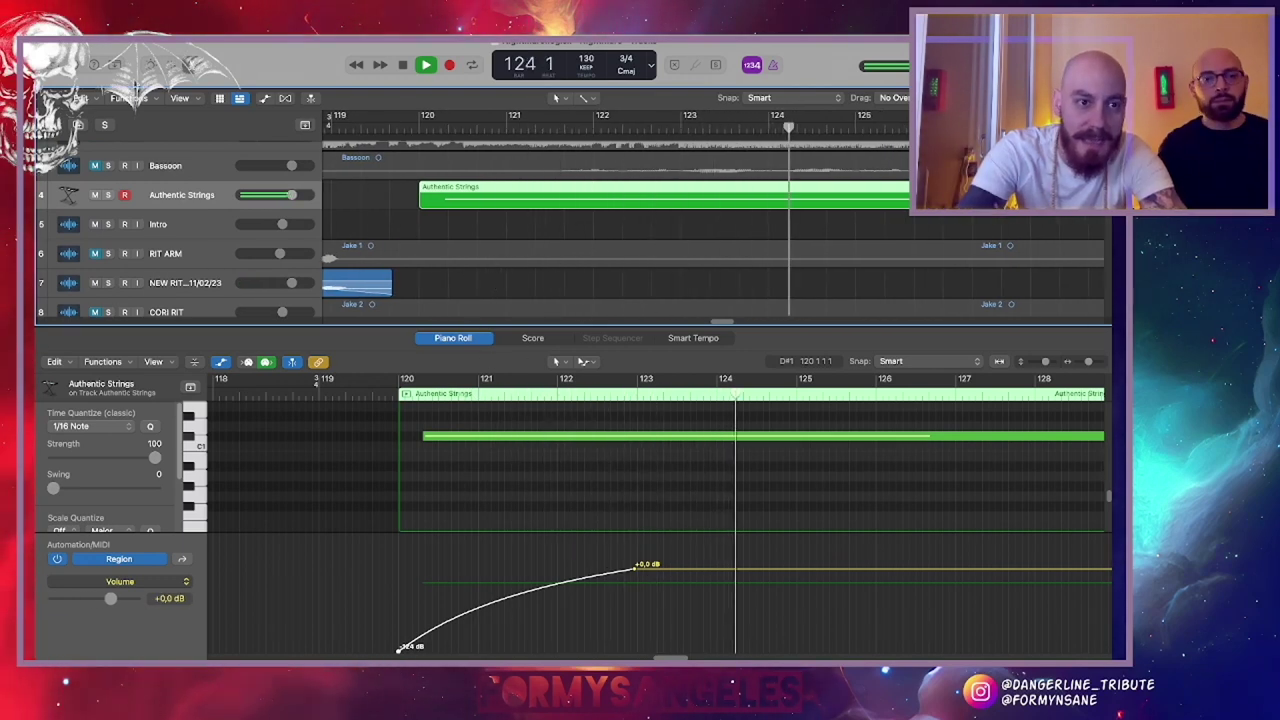
key("e")
scroll(477, 271, "down", 5)
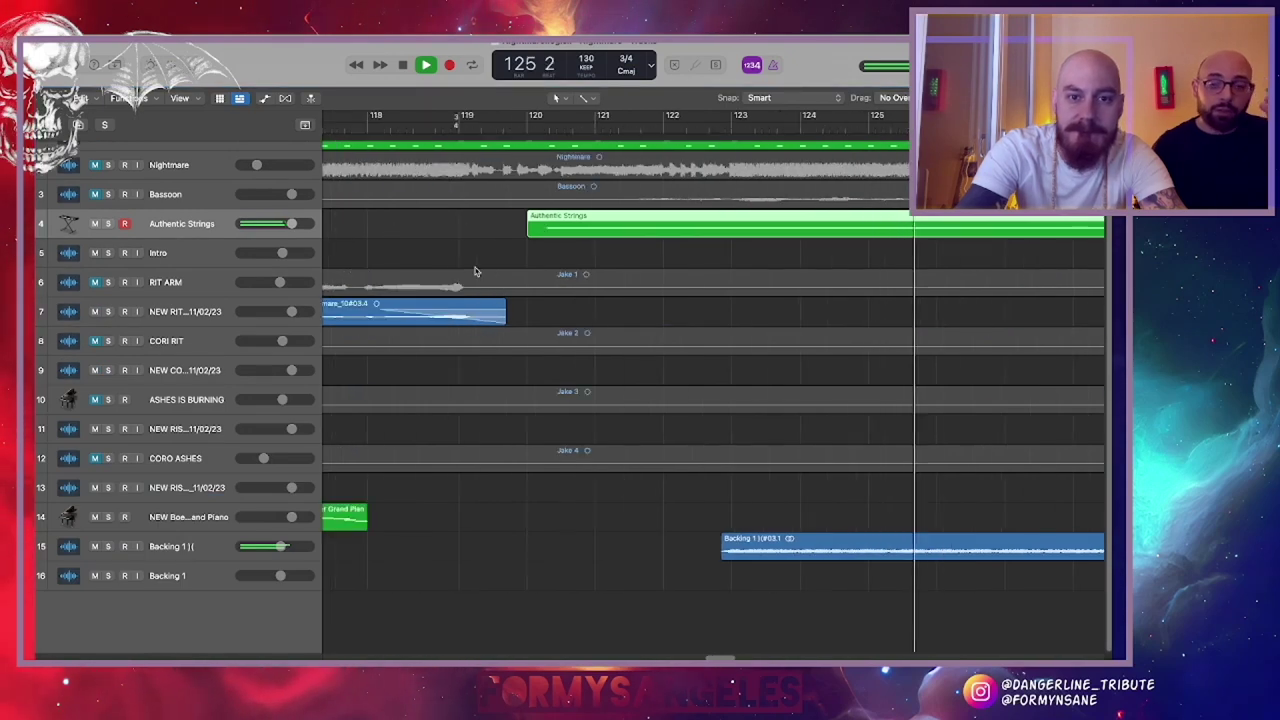
scroll(477, 271, "right", 3)
scroll(477, 271, "right", 3)
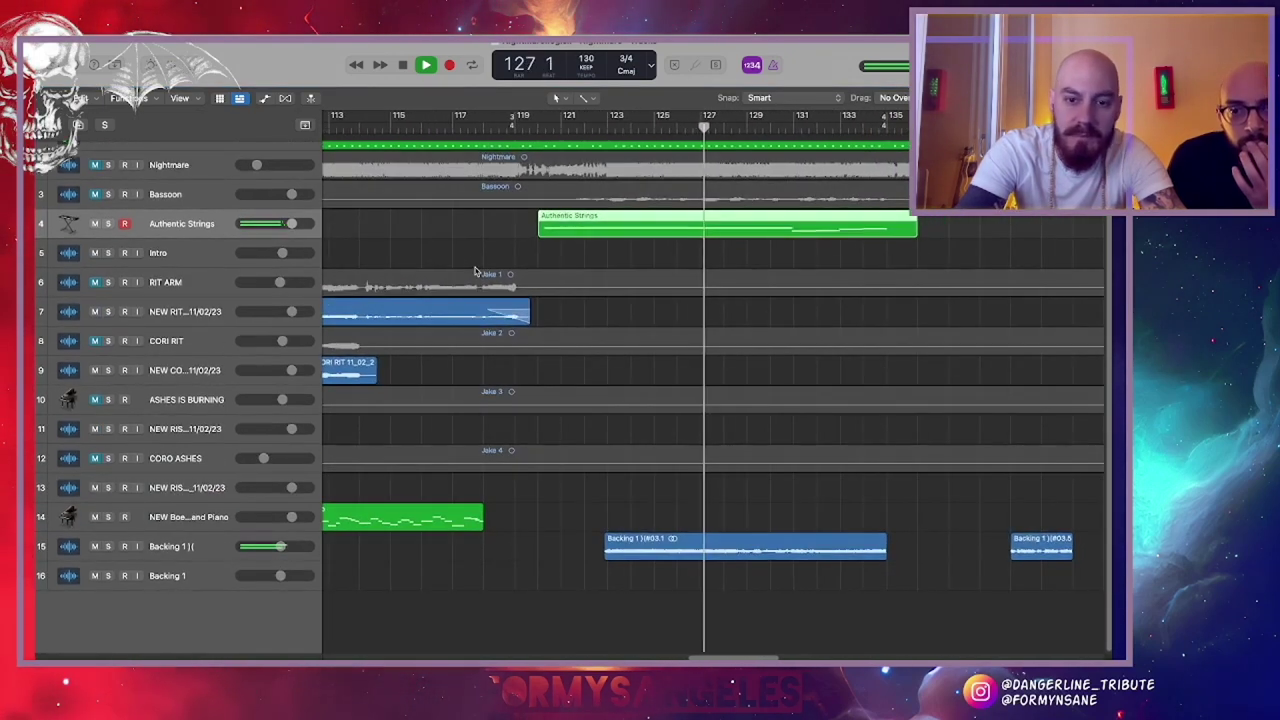
scroll(520, 290, "right", 4)
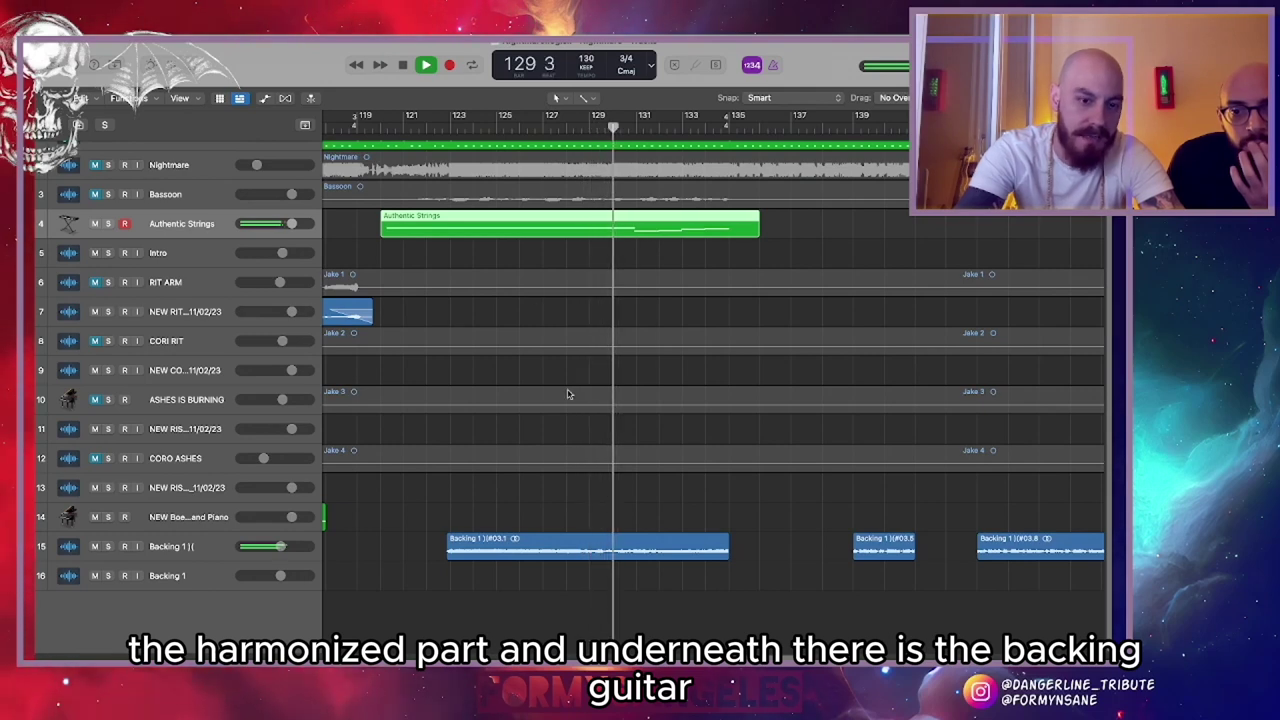
scroll(567, 394, "right", 1)
scroll(567, 394, "right", 2)
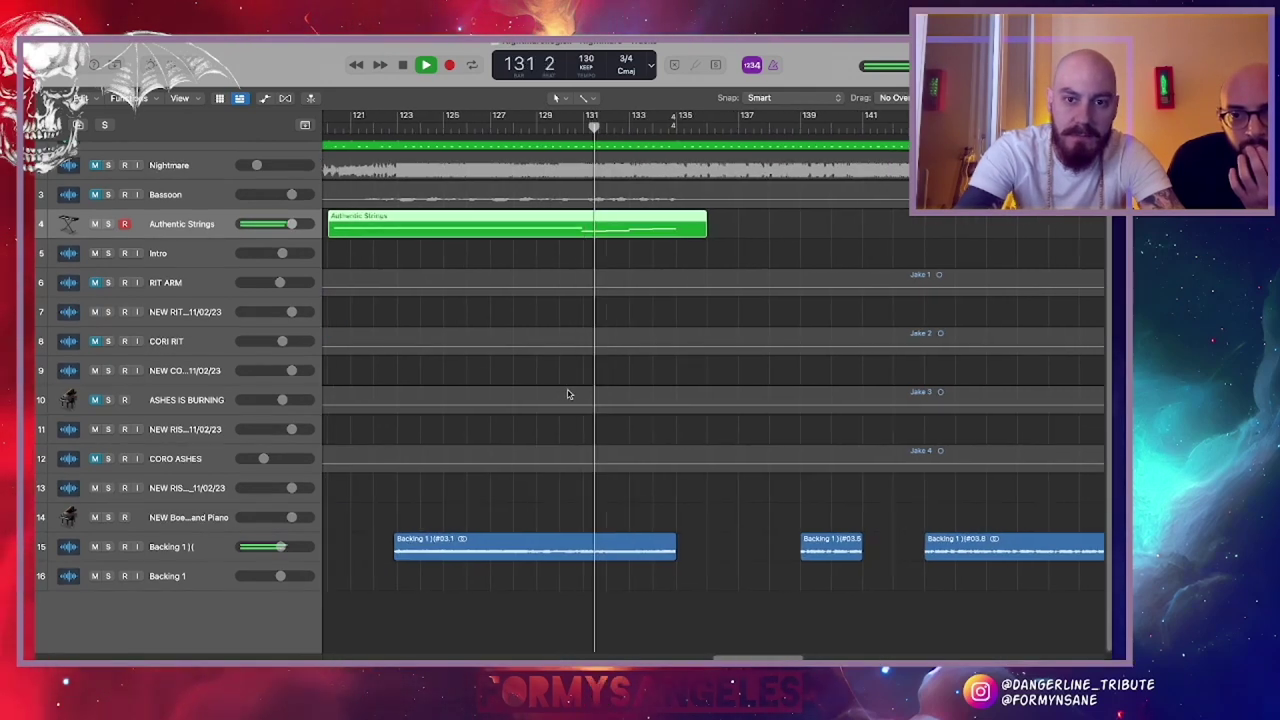
scroll(567, 394, "right", 3)
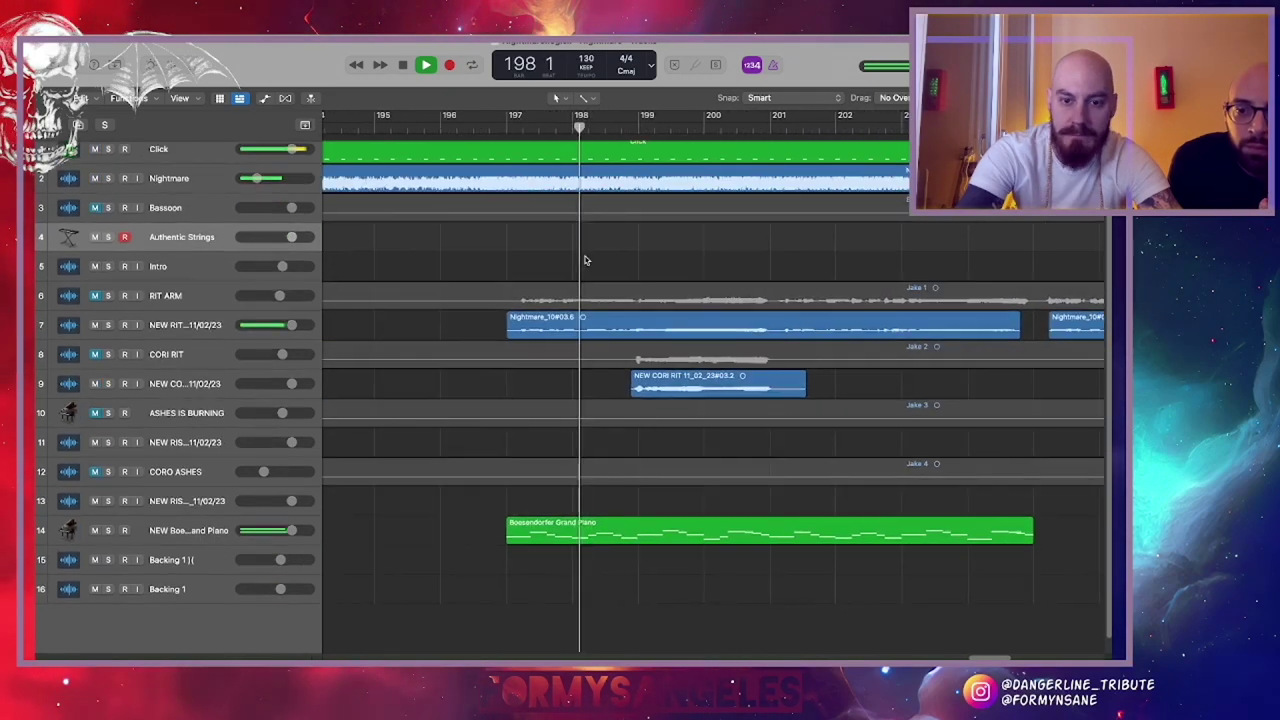
Raise the Nightmare track's volume slightly while playing the vocal and Boesendorfer piano regions that start at bar 197
scroll(585, 260, "right", 2)
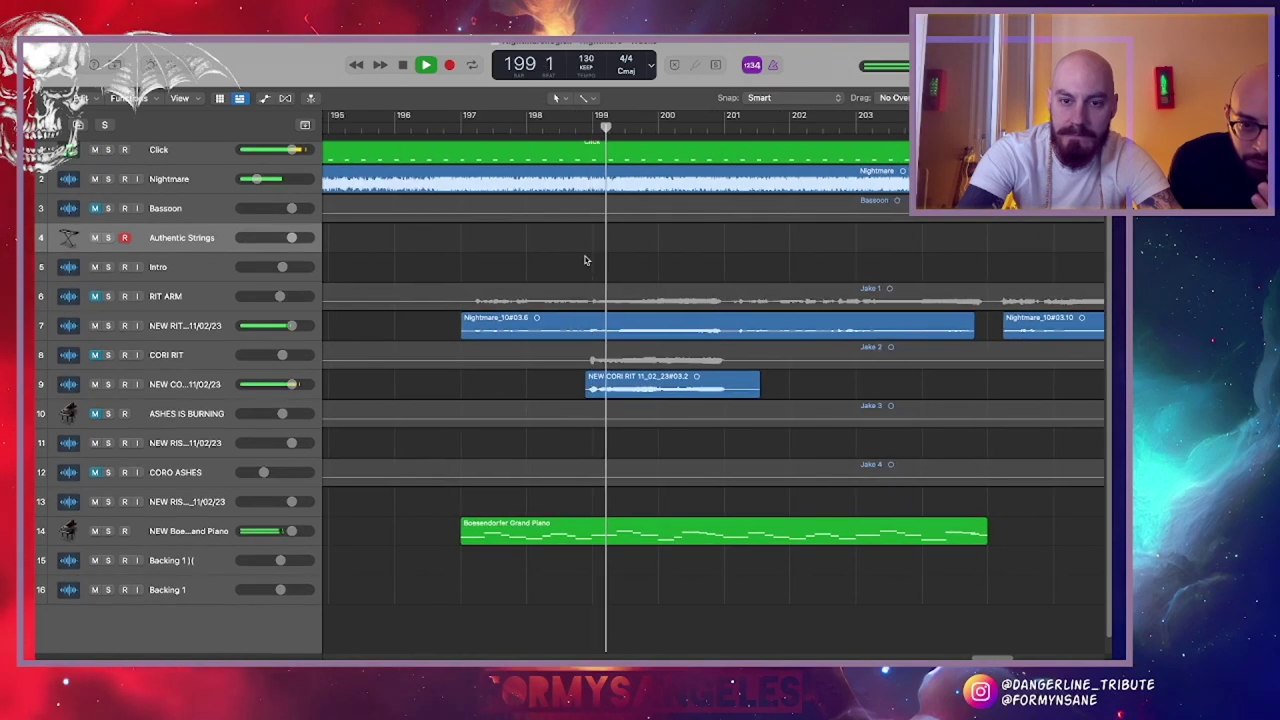
scroll(585, 260, "right", 2)
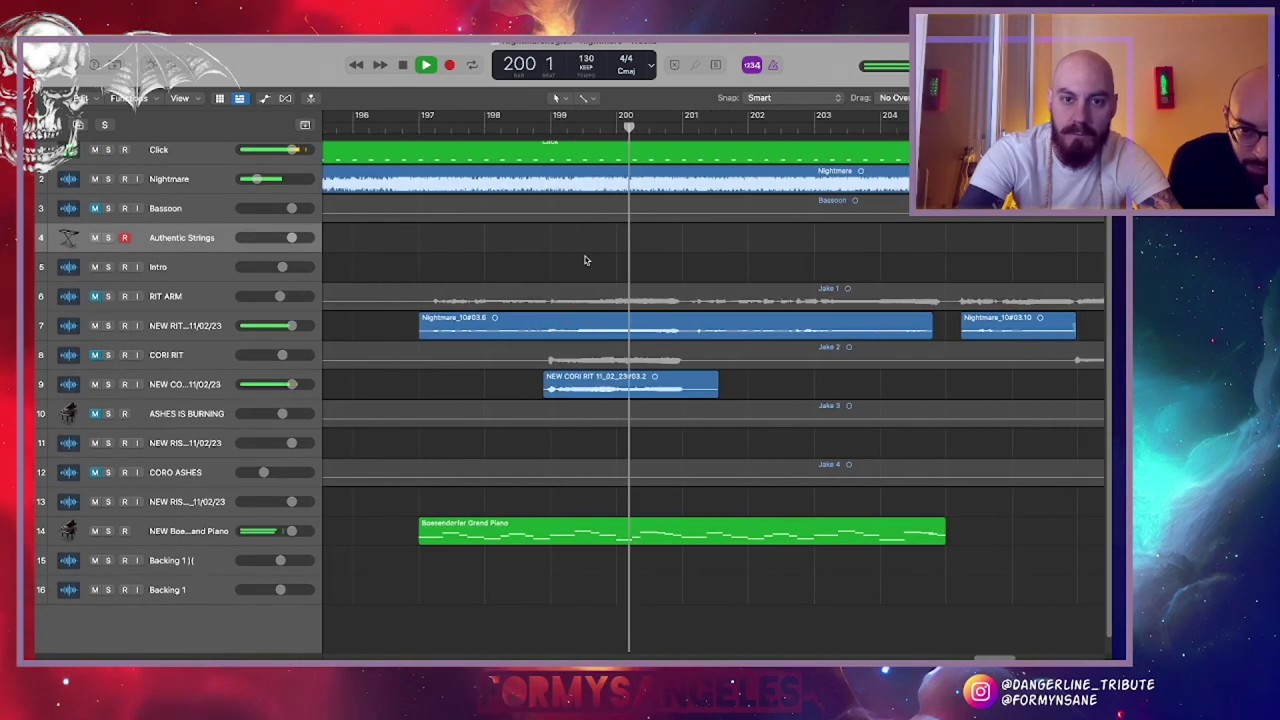
left_click_drag(256, 184, 265, 184)
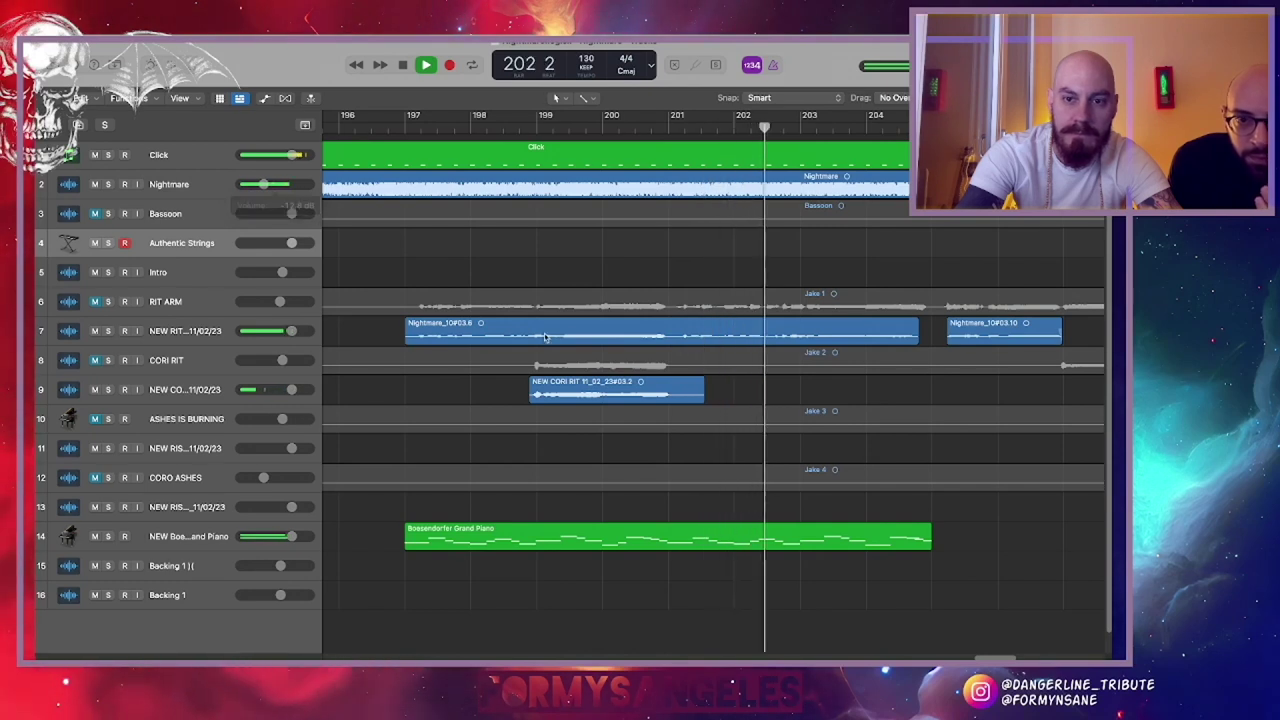
scroll(585, 260, "right", 4)
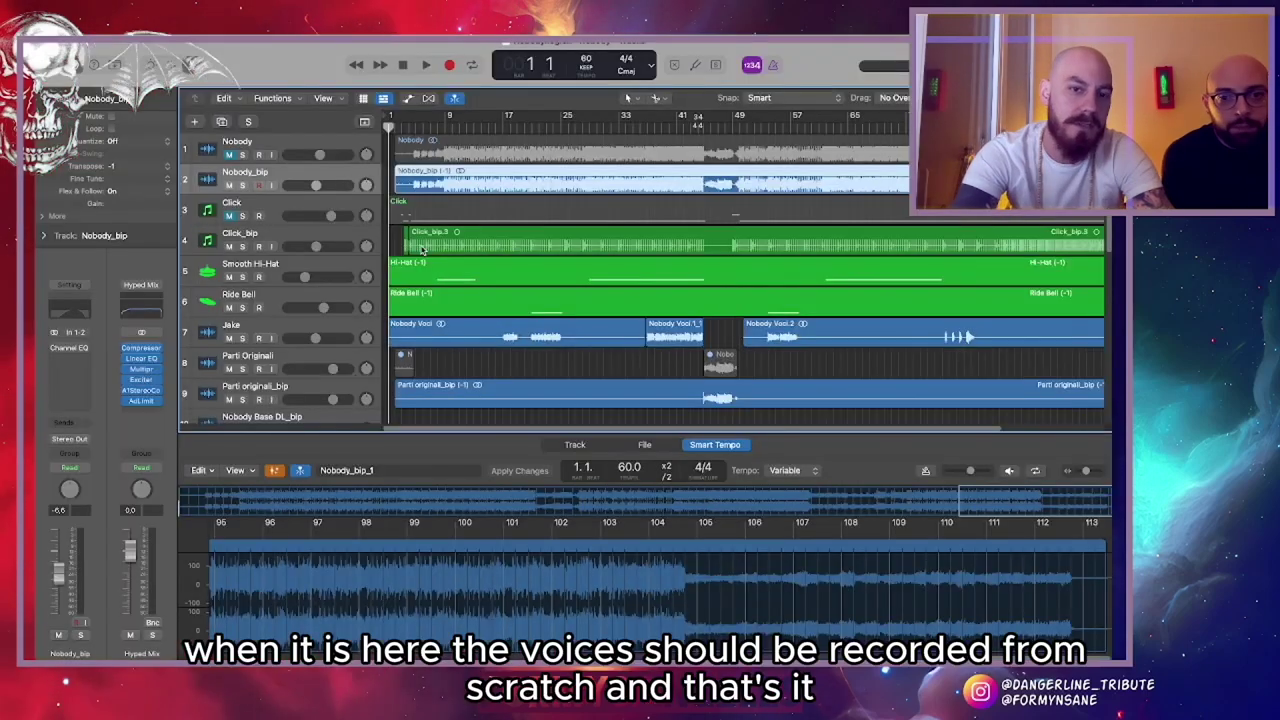
Switch to the Nobody project, hide its Smart Tempo editor and play the opening bars from bar 1
key("e")
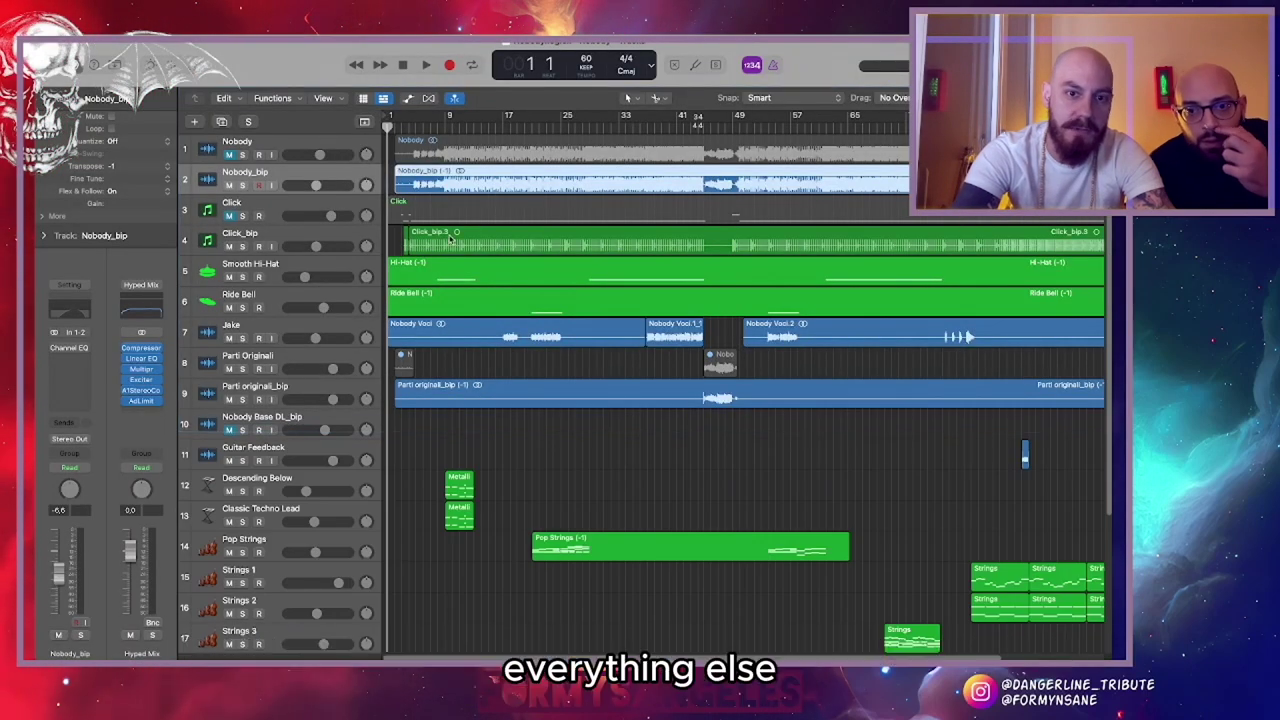
key("space")
scroll(447, 255, "up", 10)
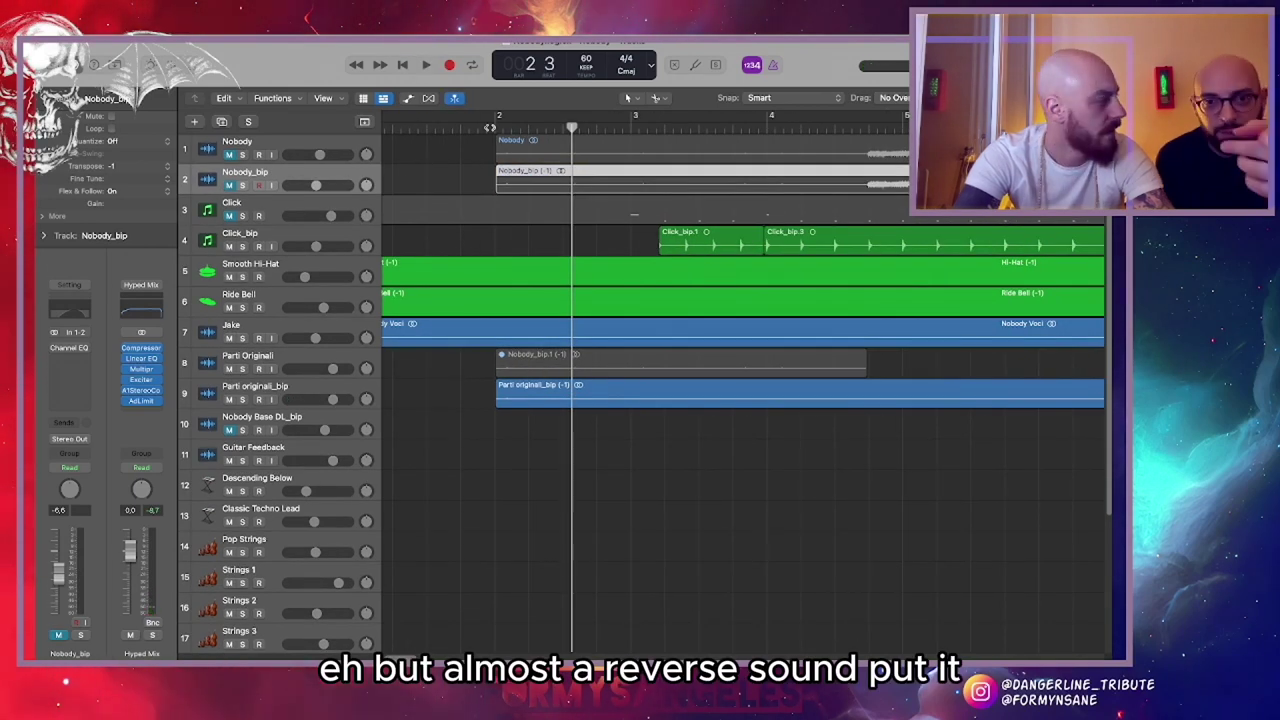
Solo the Nobody_bip track, play the intro from just before bar 2 to bar 5 and turn the solo off again
left_click(490, 128)
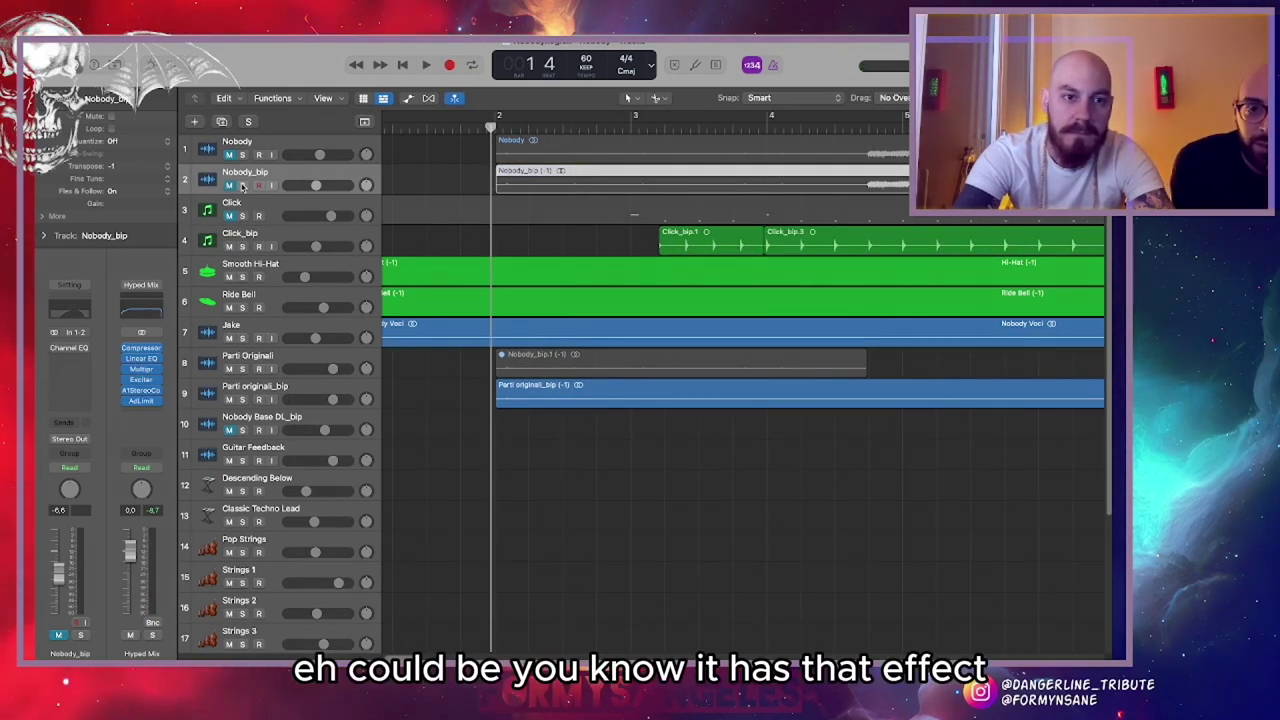
left_click(242, 185)
key("space")
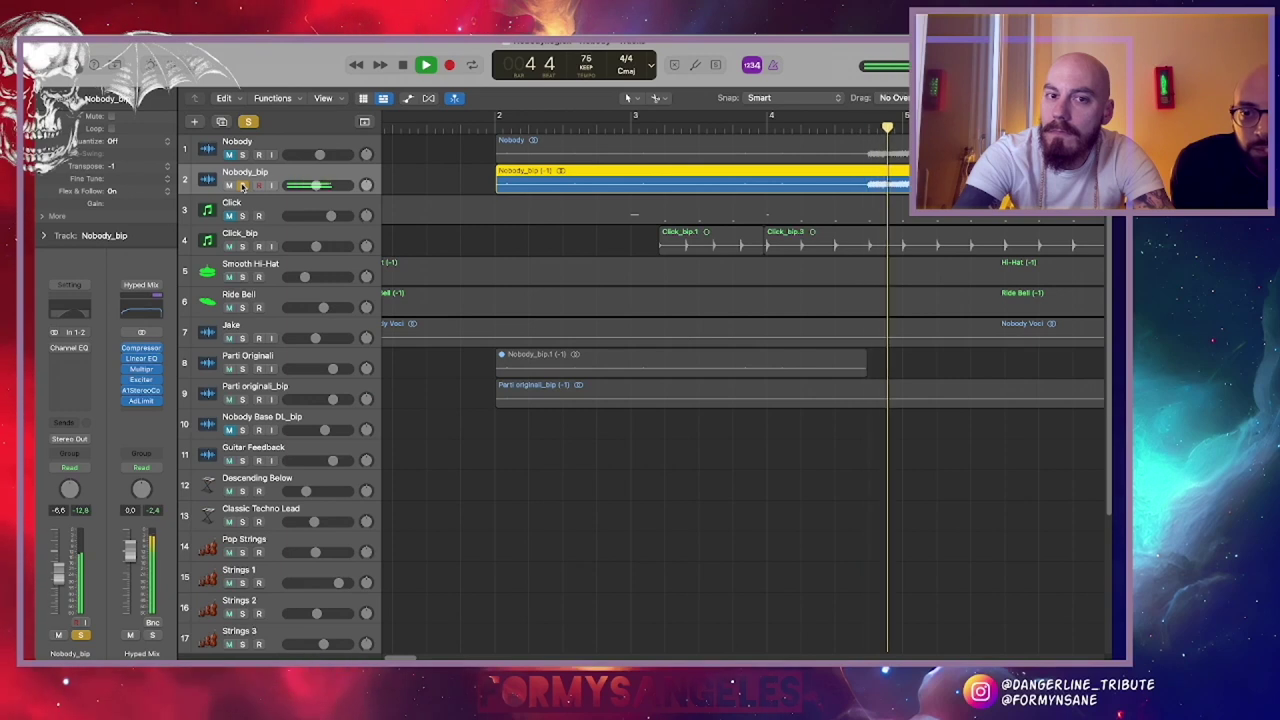
key("space")
left_click(242, 187)
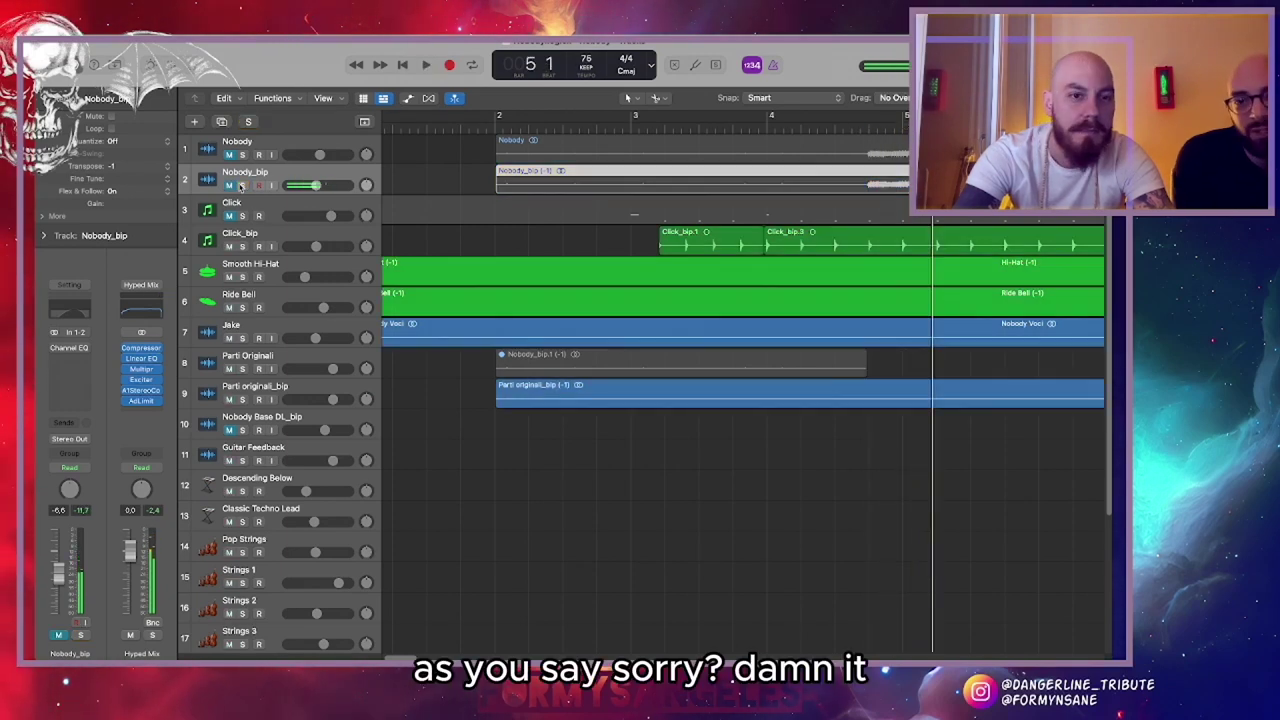
Play the intro from bar 1 beat 3 and unmute the Nobody_bip track for comparison before muting it again
scroll(497, 137, "left", 2)
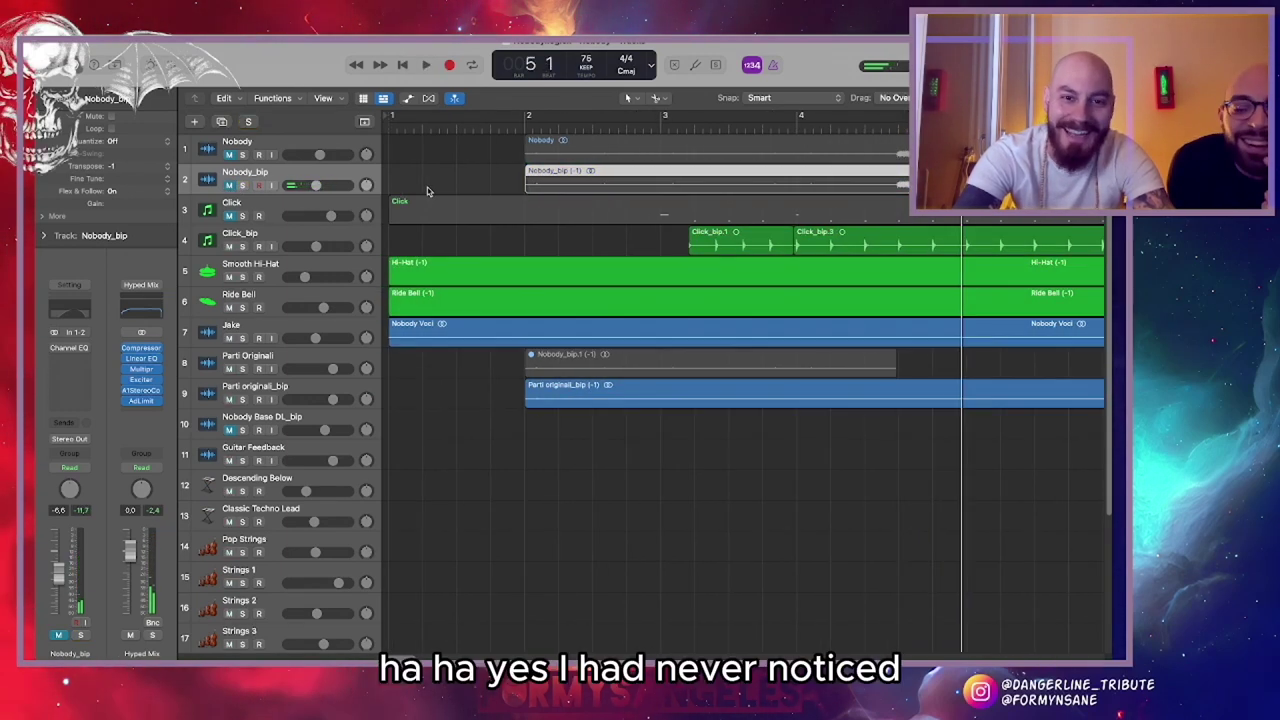
left_click(484, 127)
key("space")
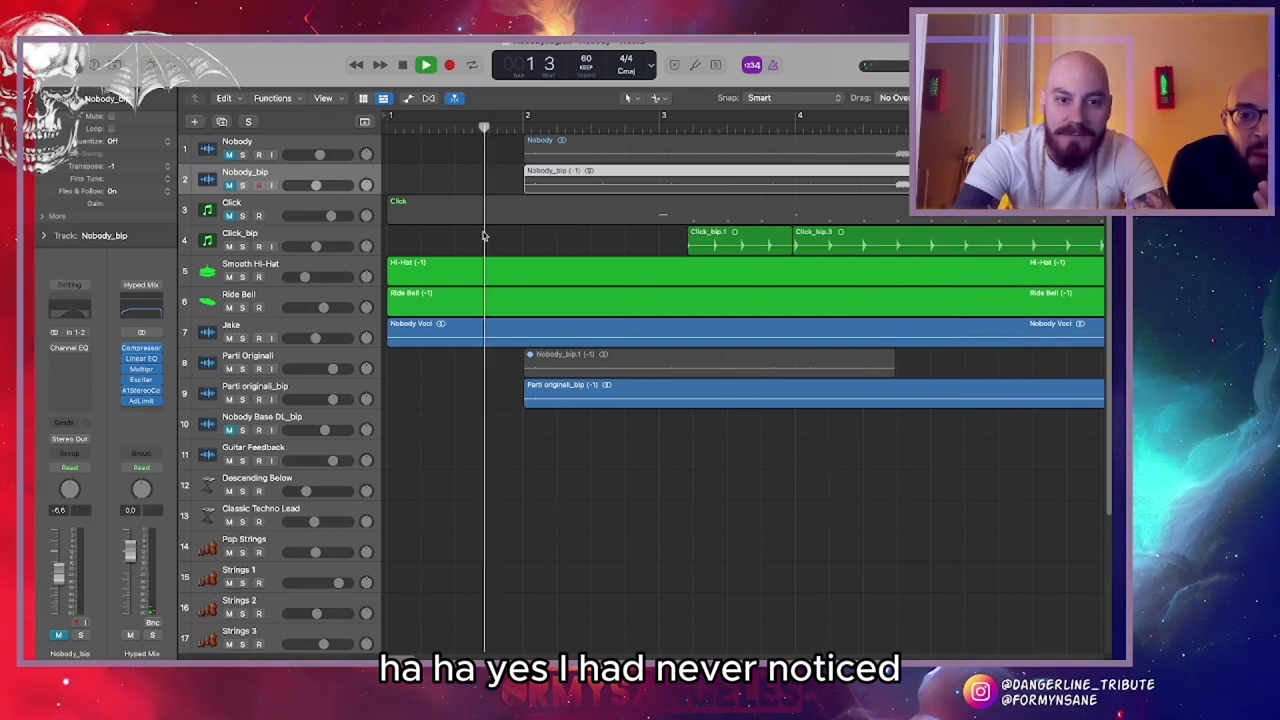
left_click(229, 185)
key("space")
left_click(229, 185)
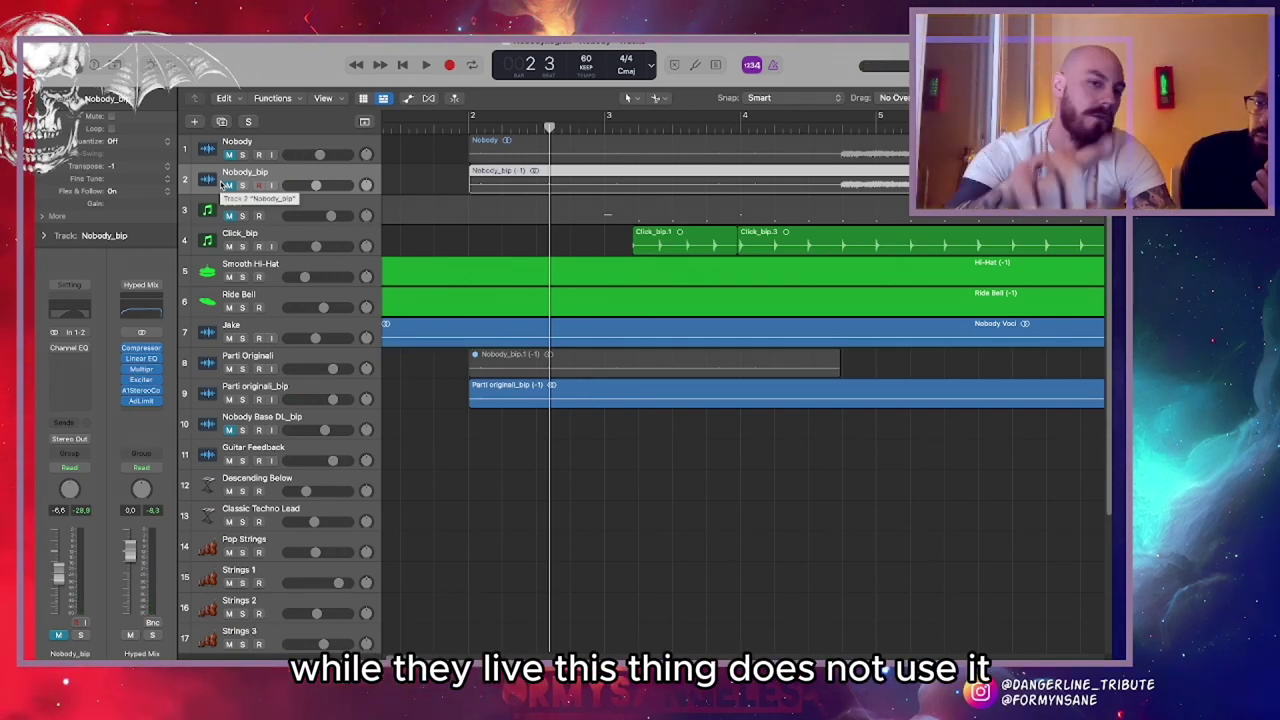
Play the Parti originali_bip intro around bars 2 and 3 to compare it with the Click_bip entry, and return to bar 3
scroll(490, 238, "right", 3)
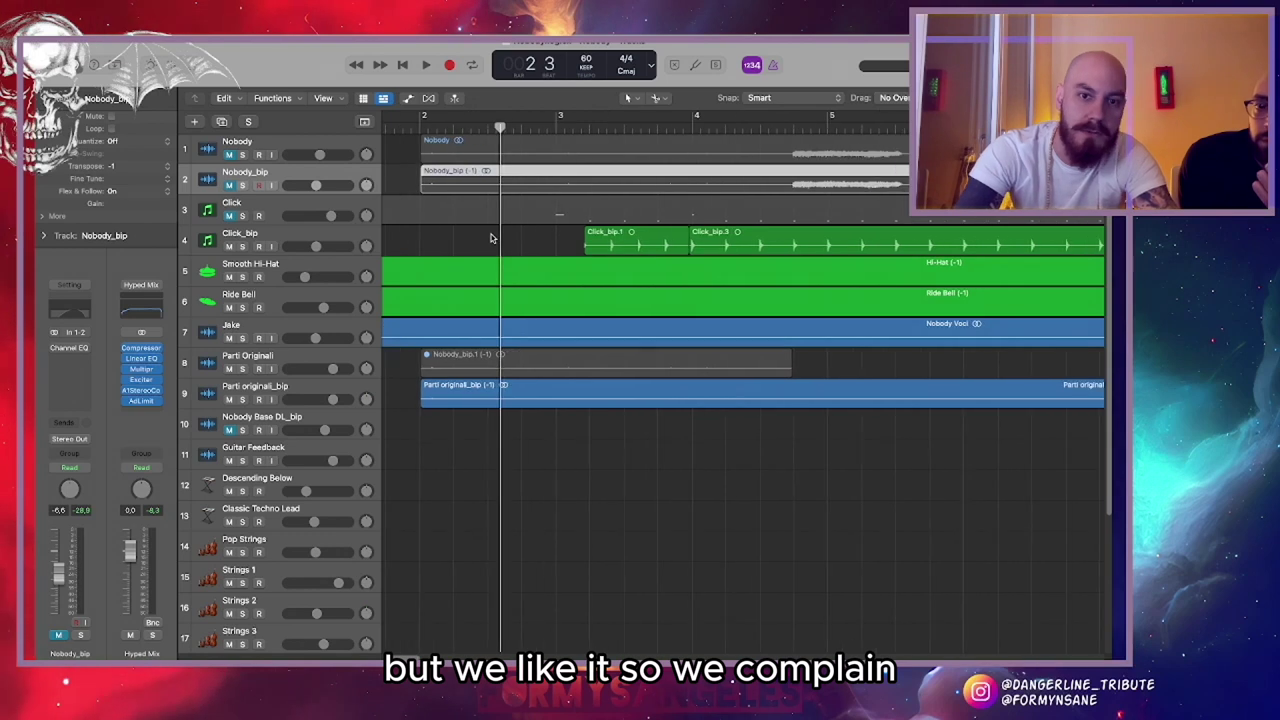
key("space")
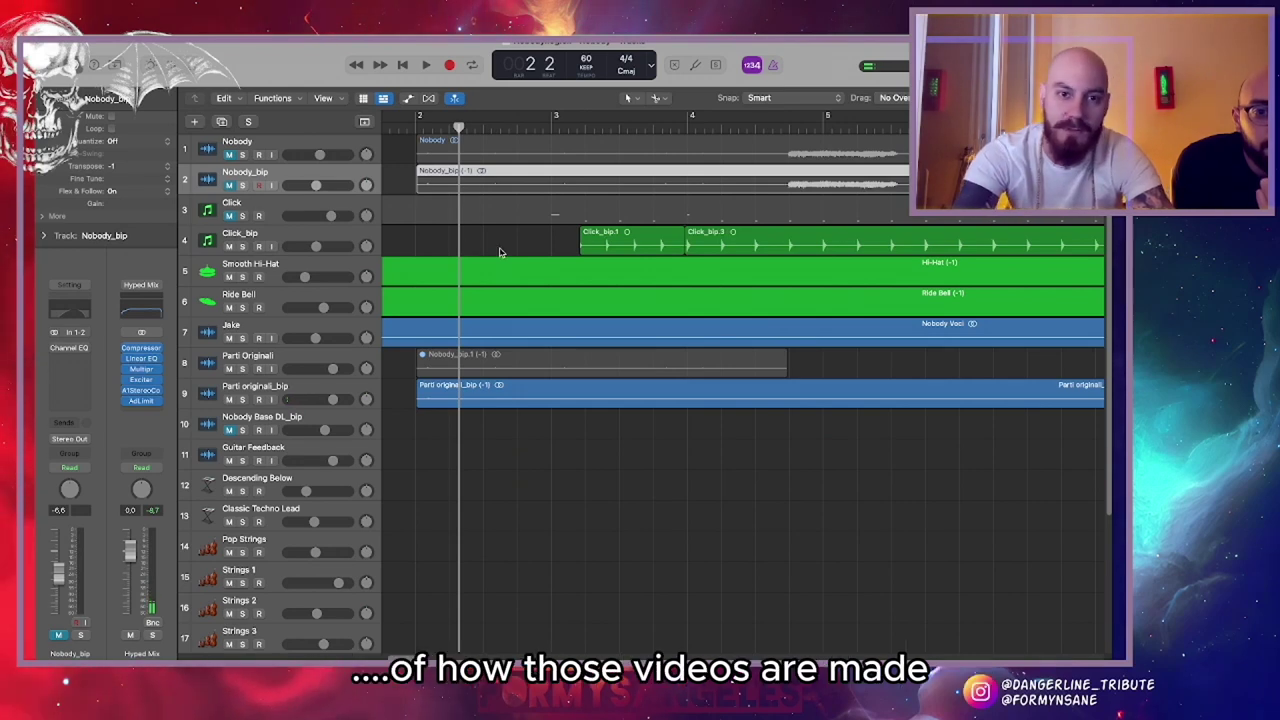
key("space")
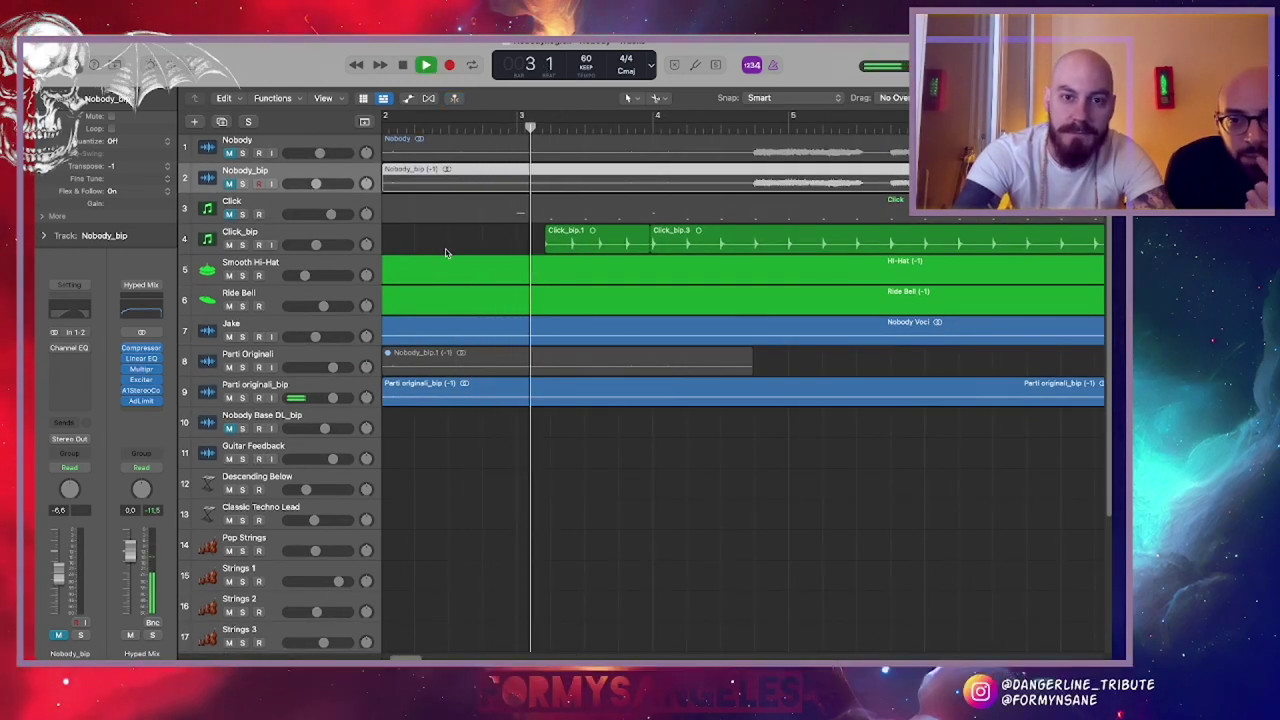
key("space")
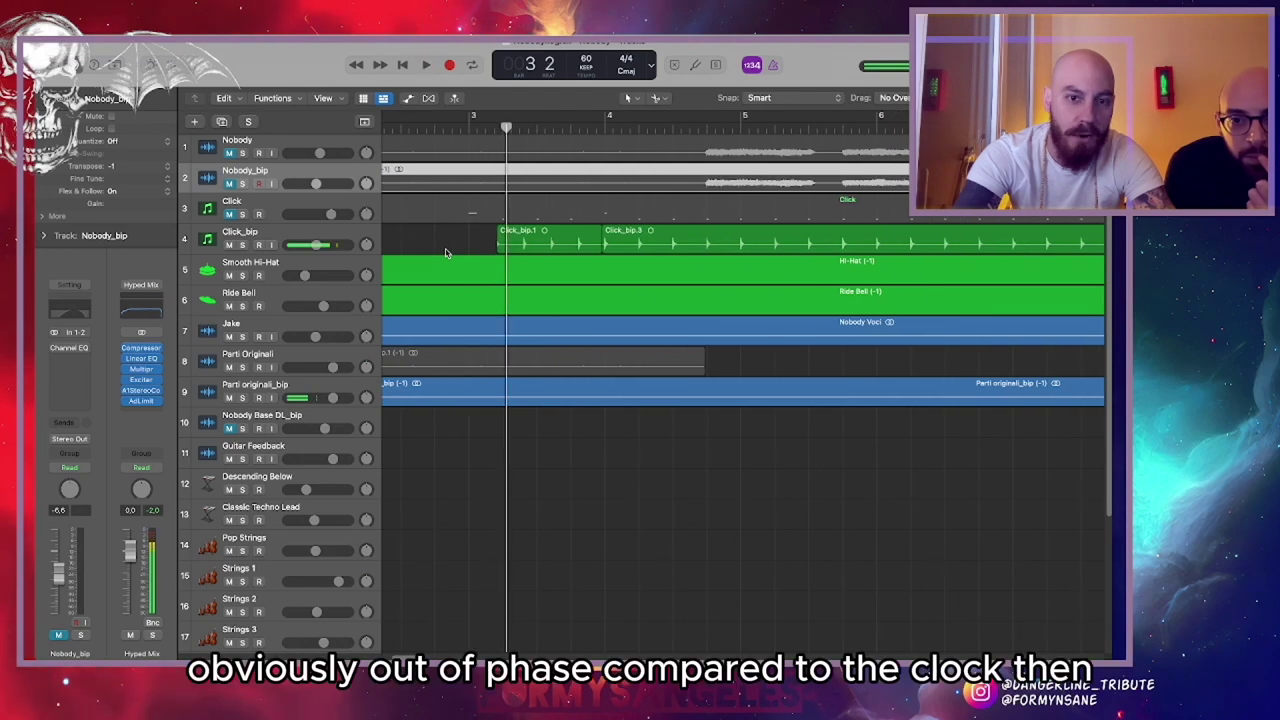
left_click(467, 126)
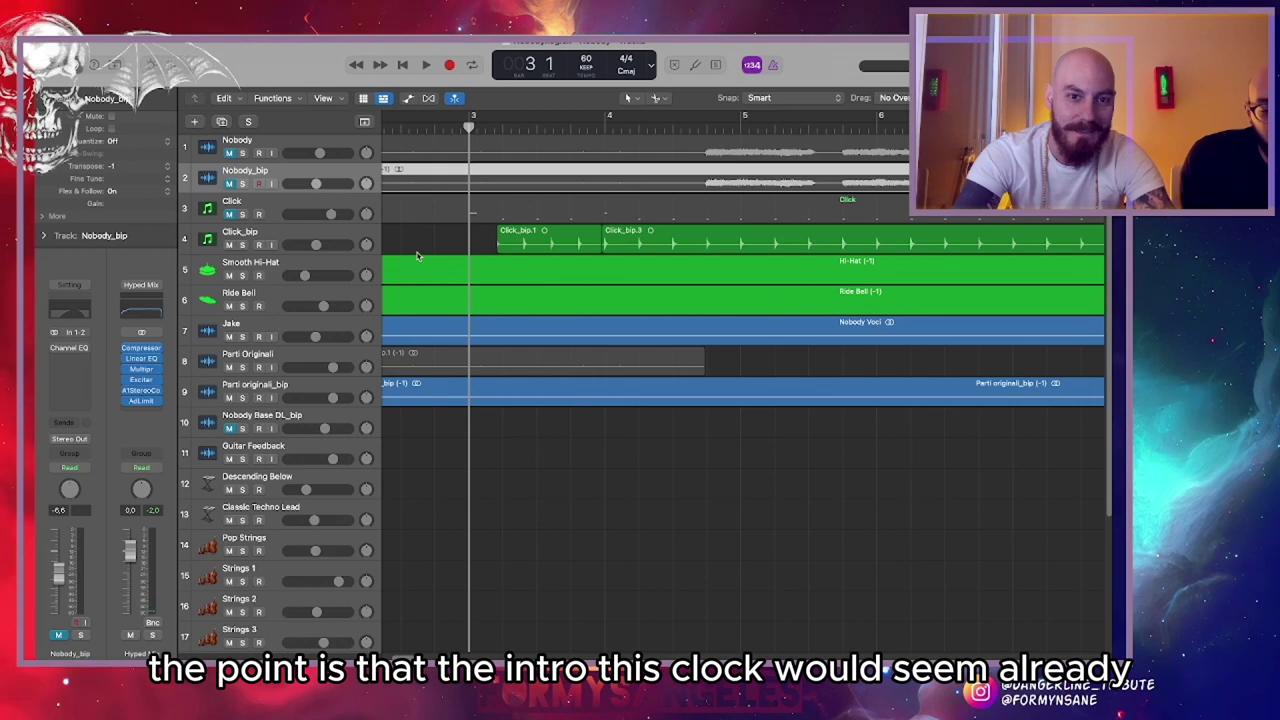
Listen to the intro with the click from bar 2 to the end of bar 4, and replay it from bar 3
scroll(418, 256, "left", 3)
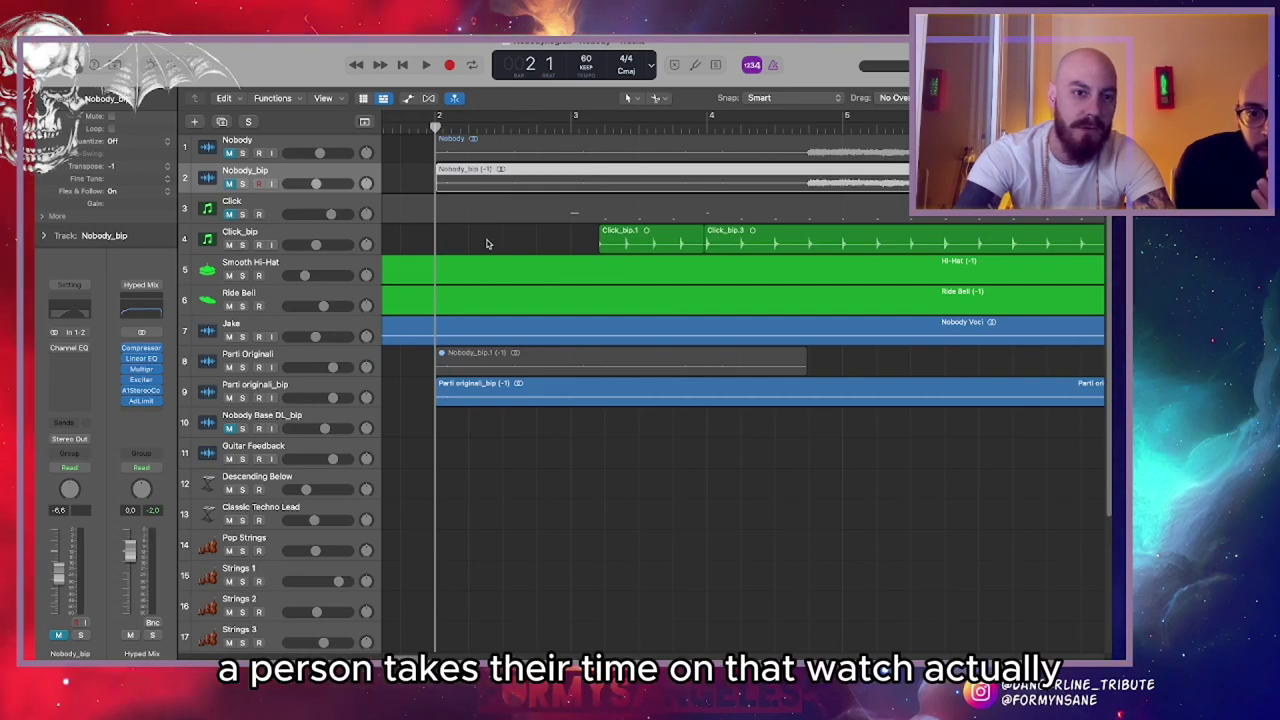
key("space")
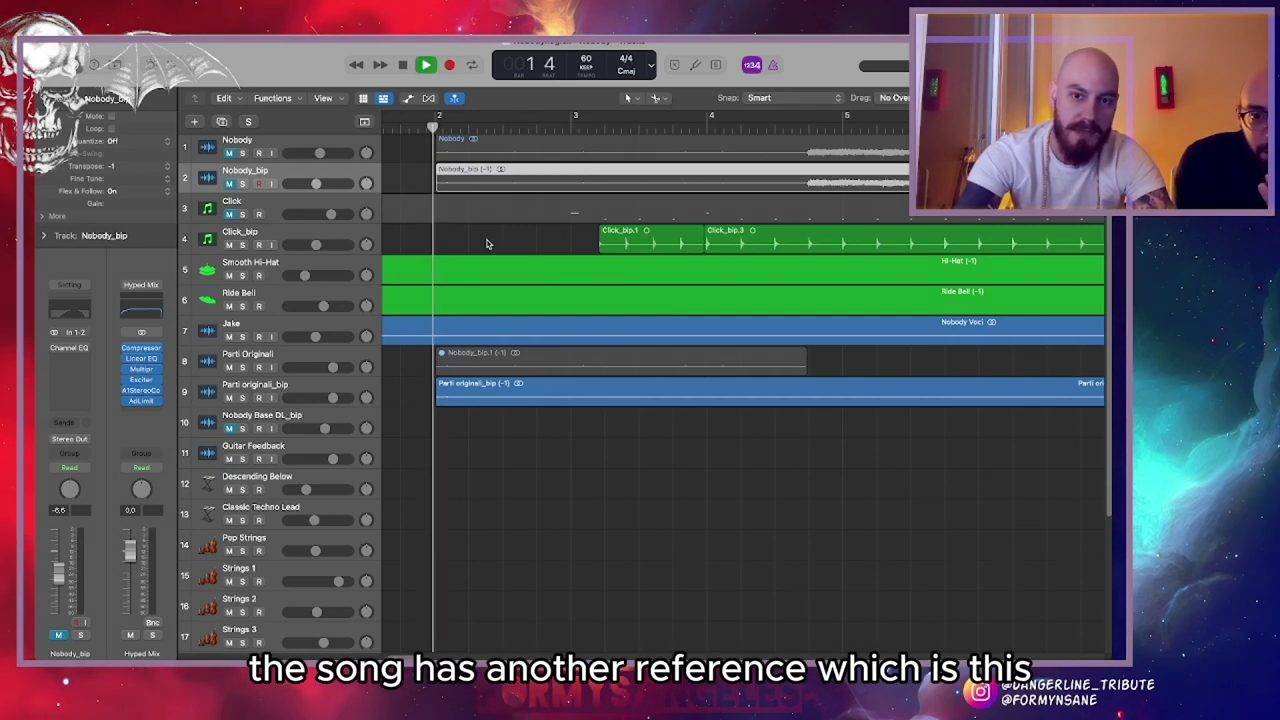
scroll(488, 243, "right", 2)
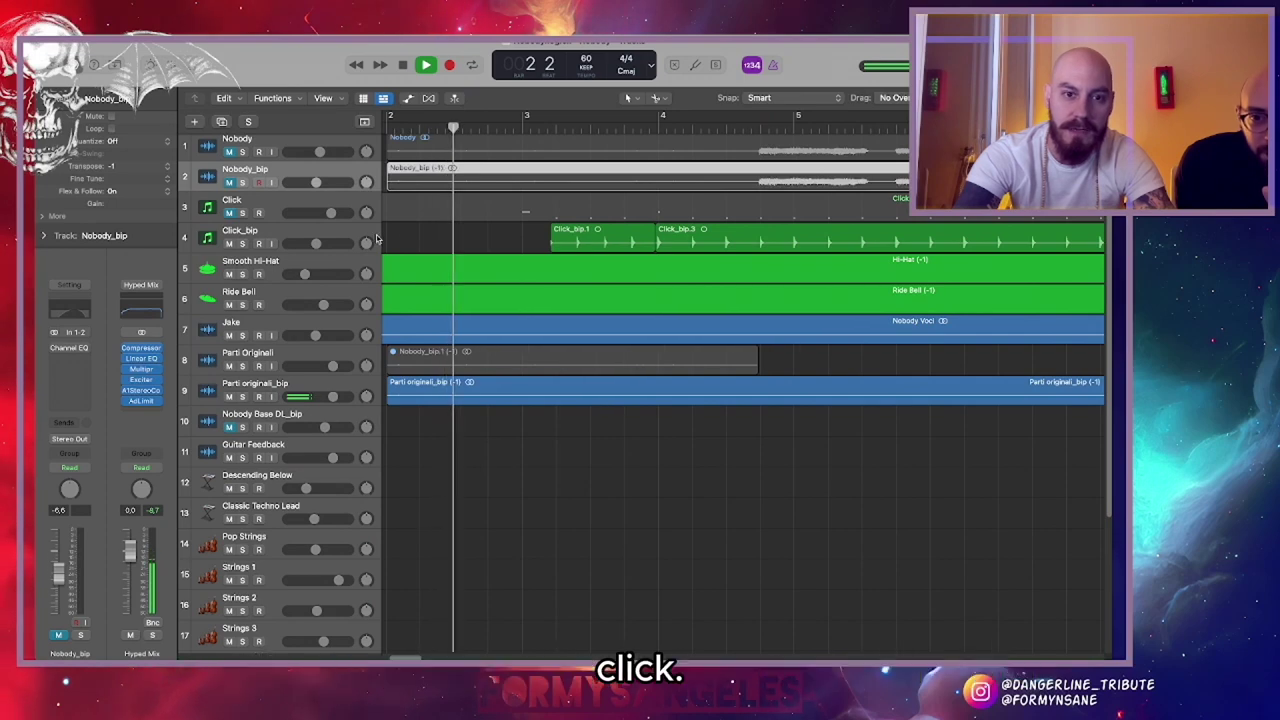
scroll(484, 236, "right", 1)
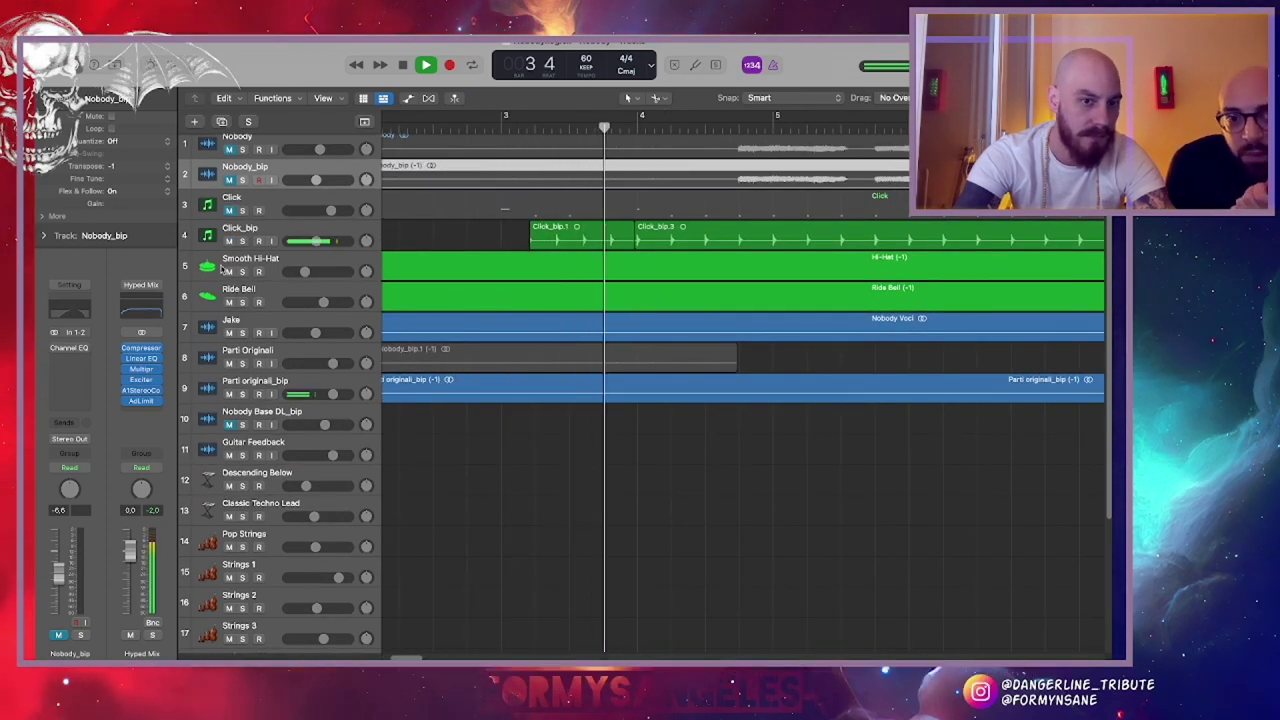
scroll(425, 237, "right", 1)
scroll(425, 237, "down", 1)
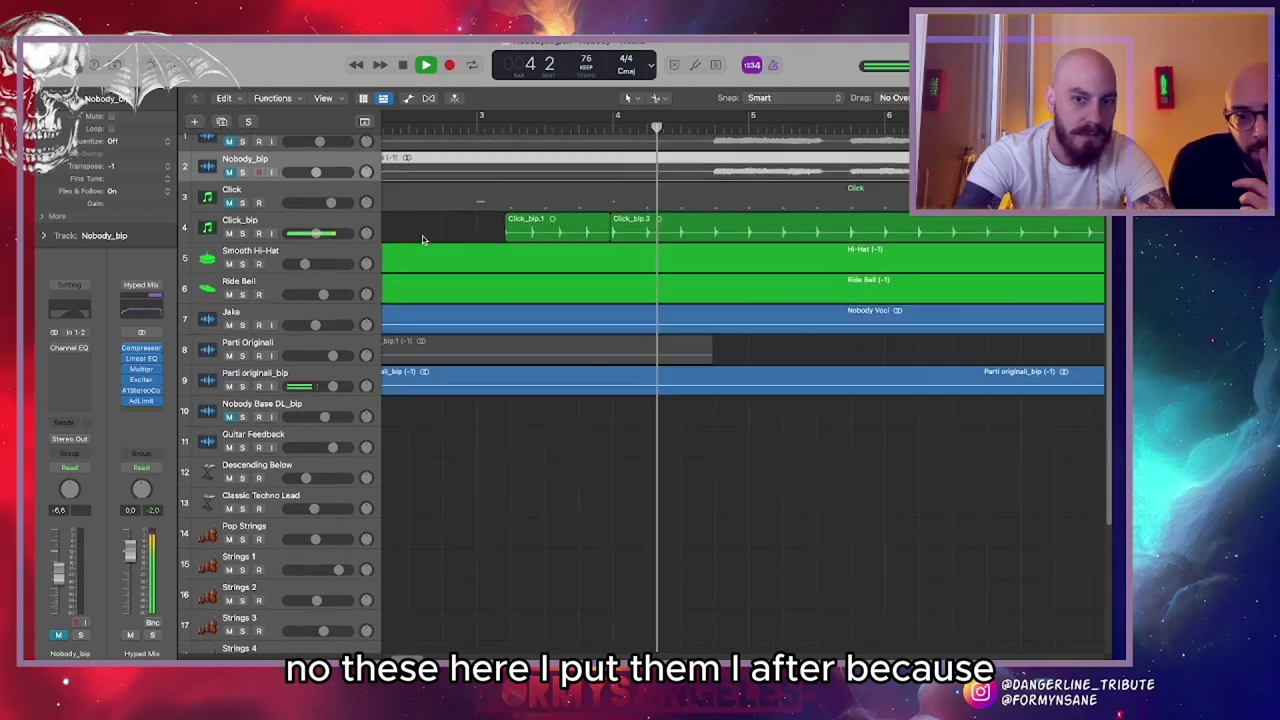
scroll(445, 233, "up", 1)
key("space")
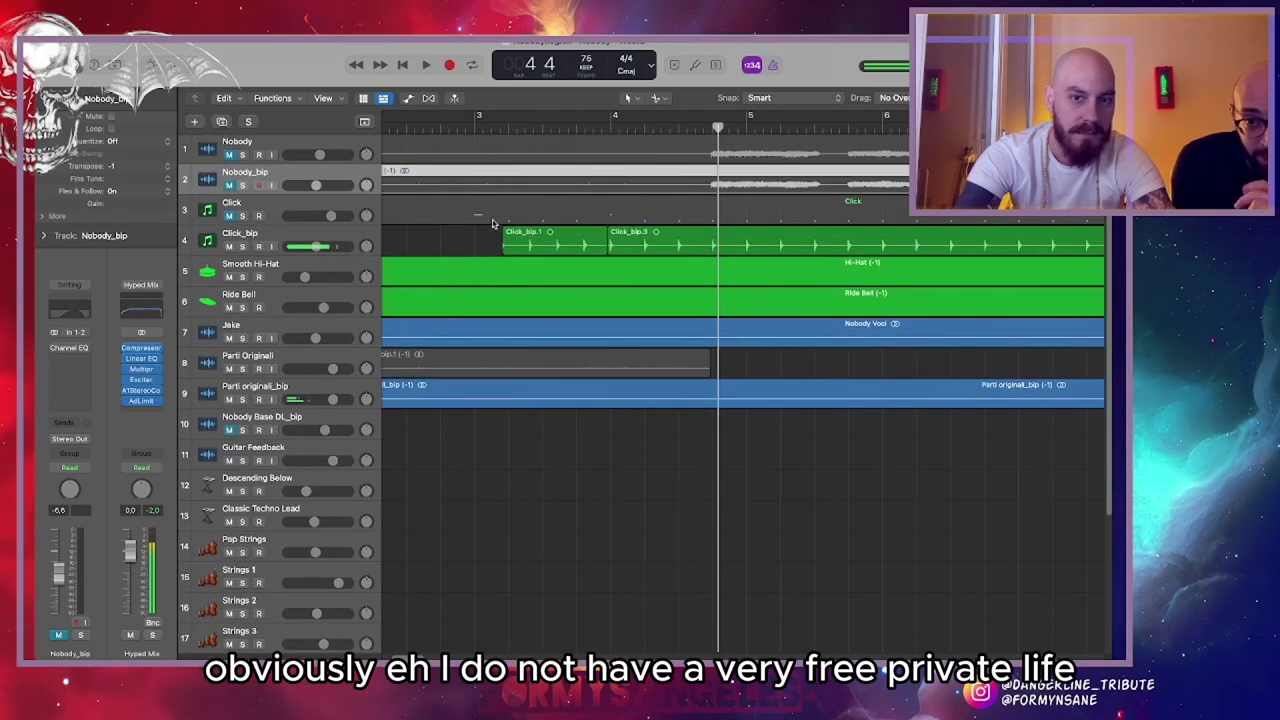
key("Return")
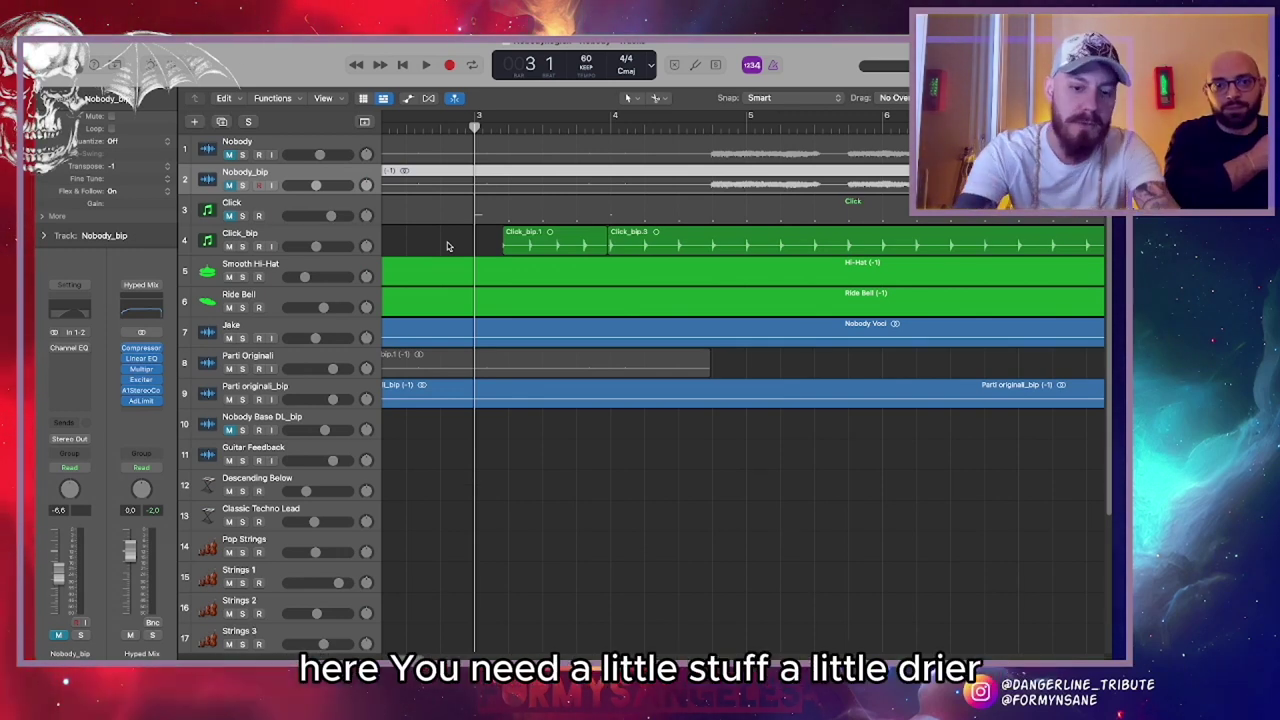
key("space")
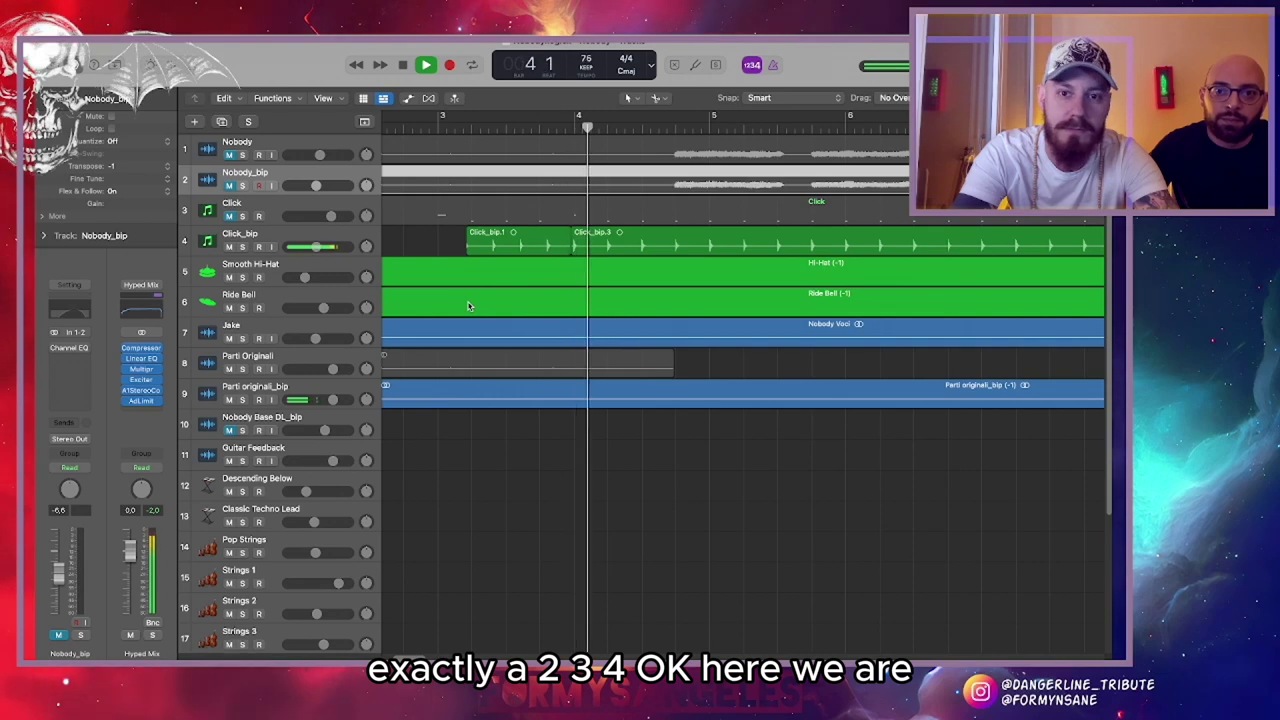
Unmute the Nobody_bip track during playback, lower its volume to -15.0 and stop playback at bar 8
key("super+Left")
key("super+Left")
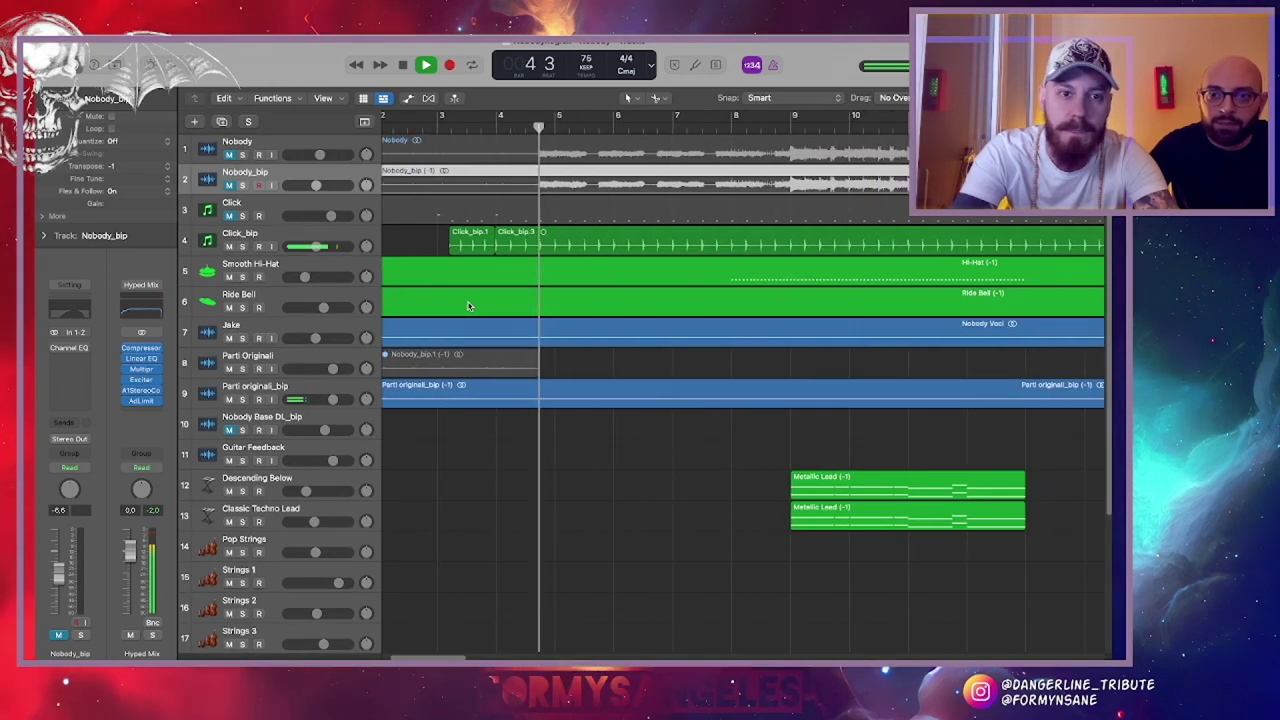
left_click(229, 186)
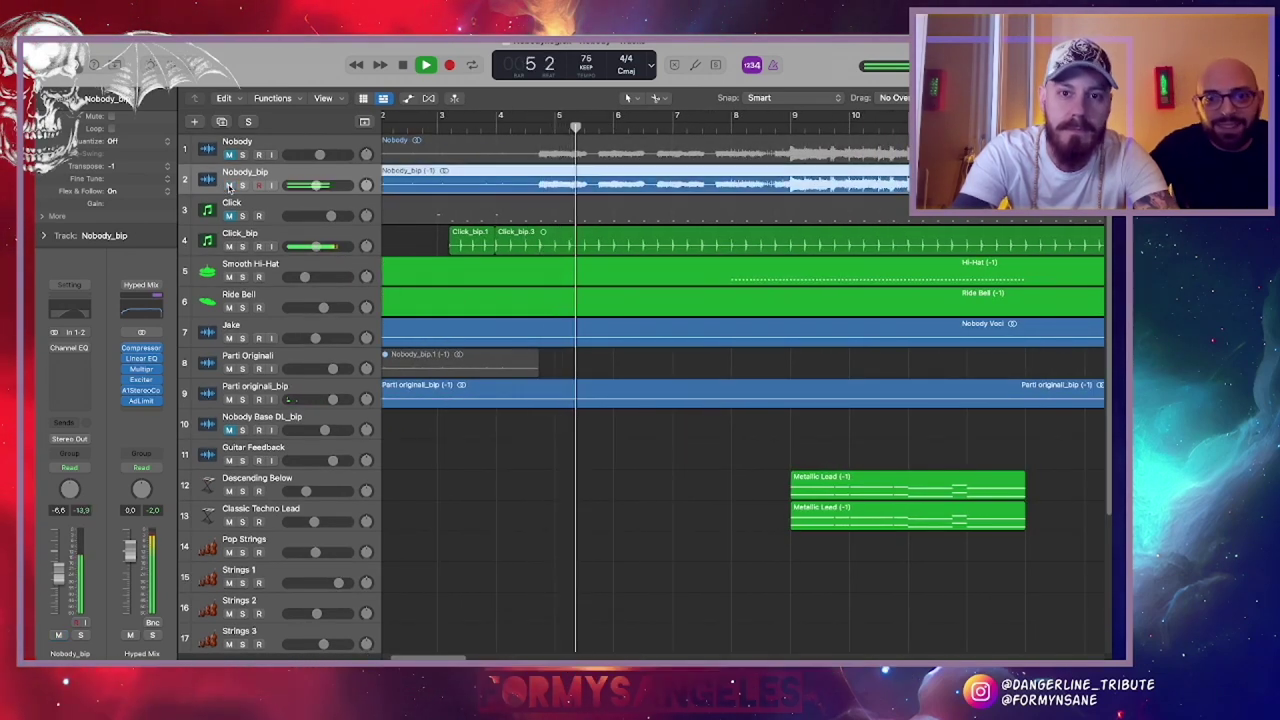
left_click_drag(318, 185, 303, 186)
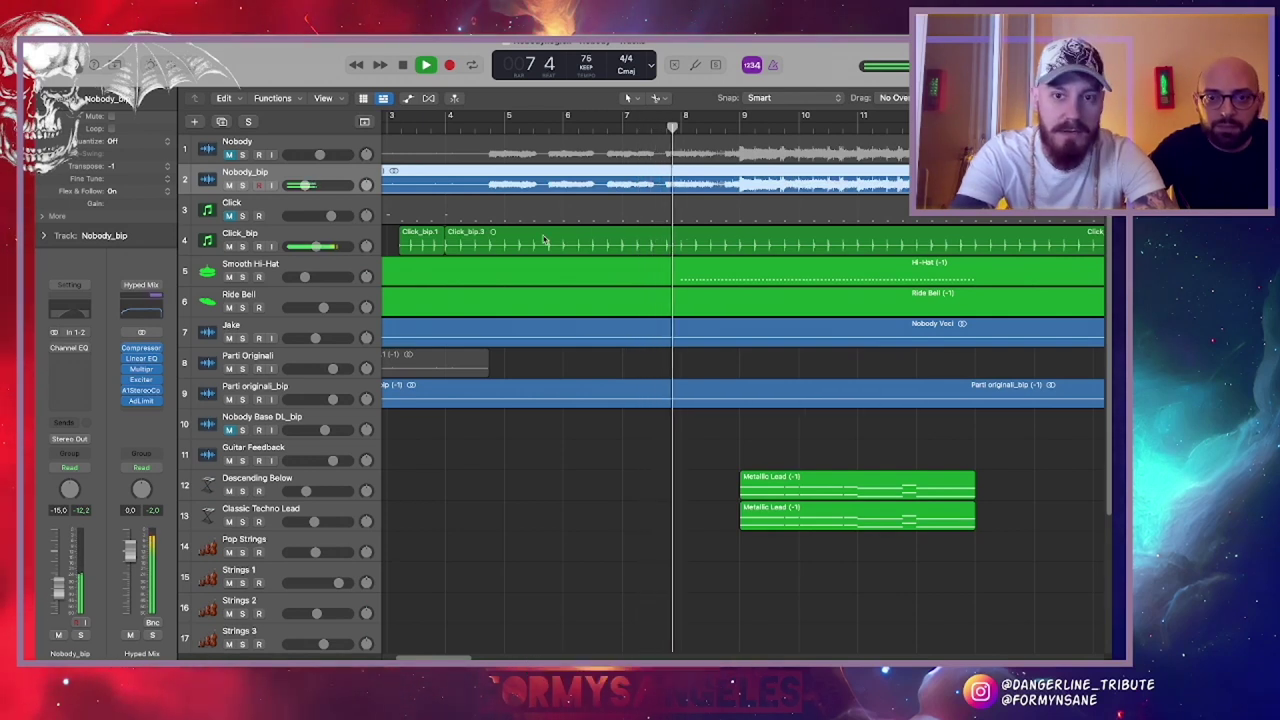
key("space")
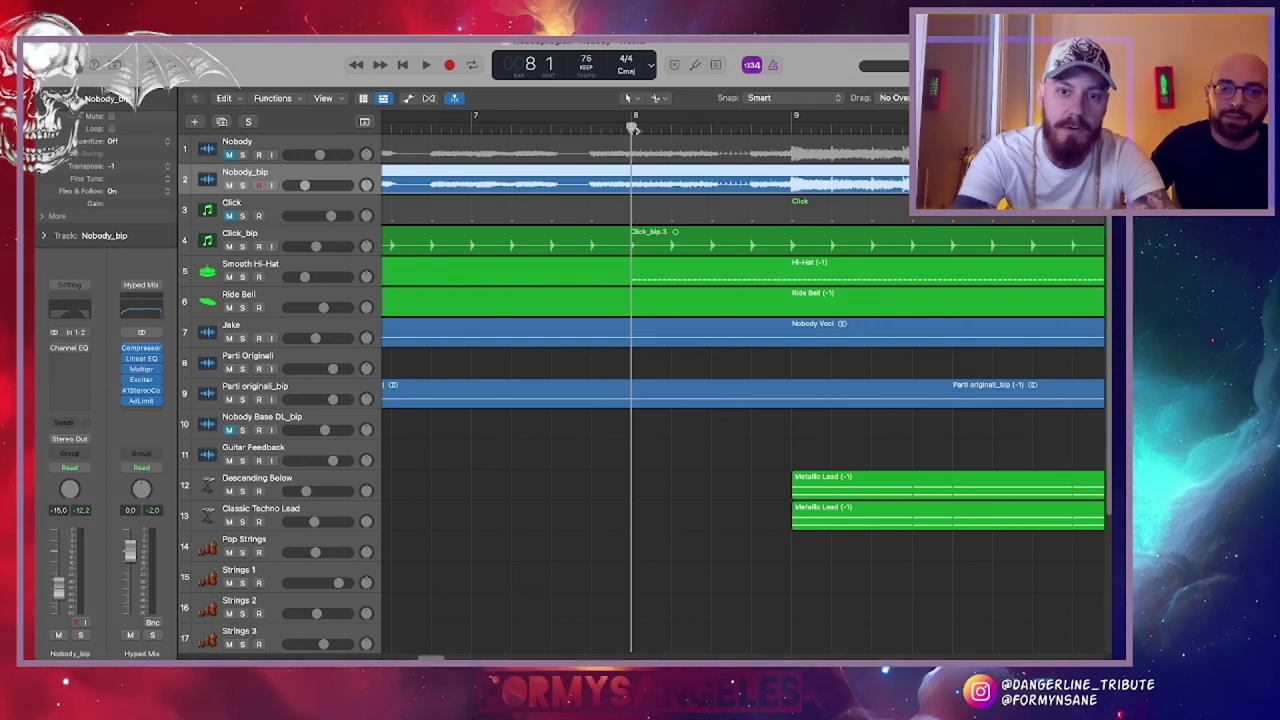
Hide the track inspector and start playback from bar 7
key("i")
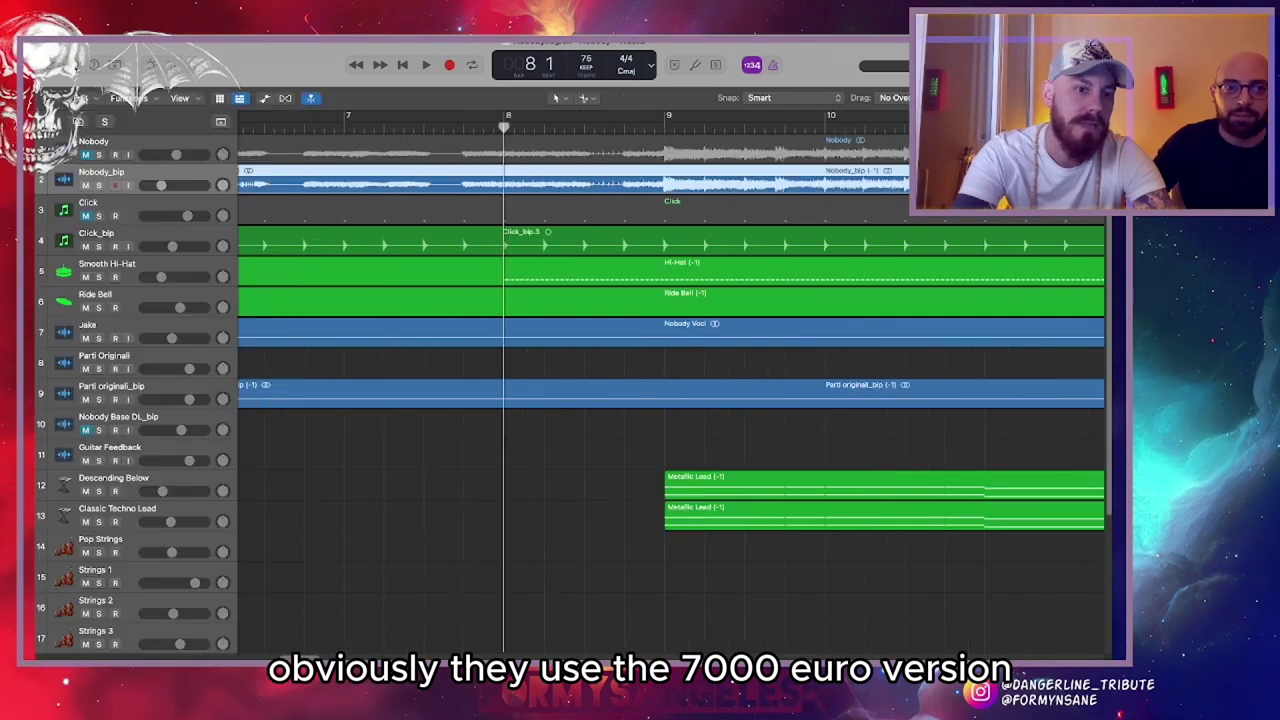
scroll(443, 286, "left", 2)
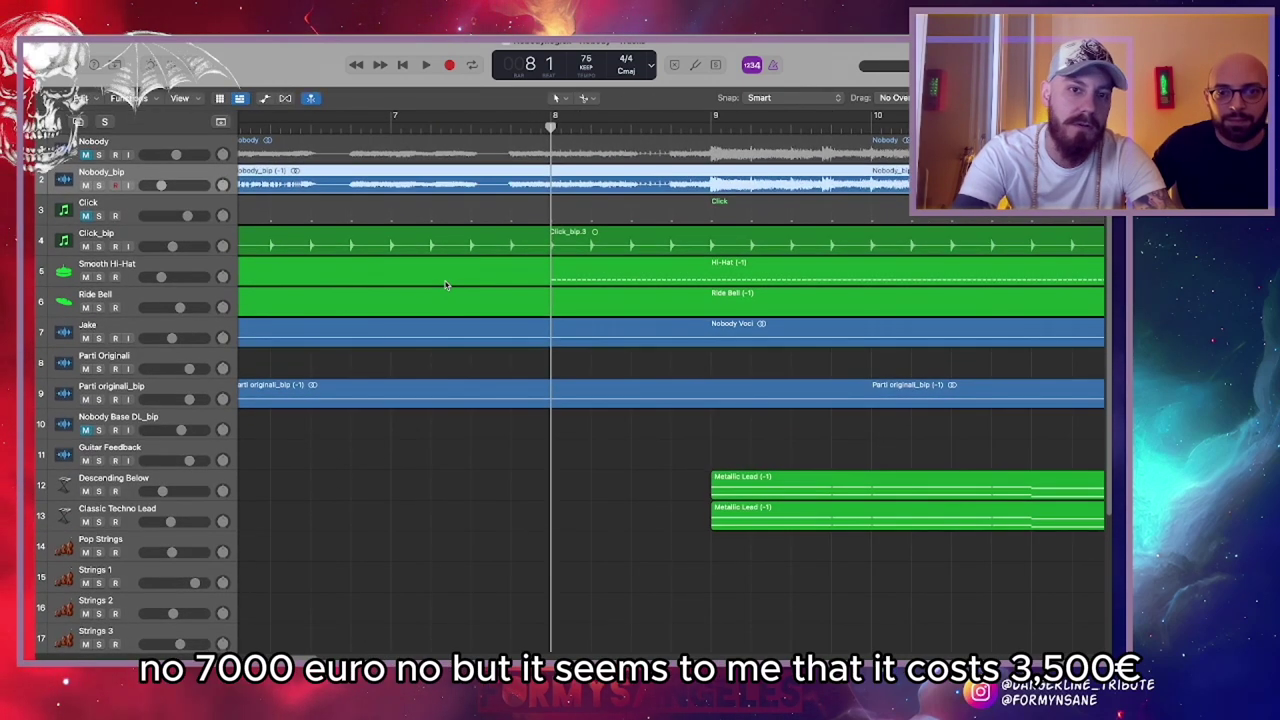
scroll(445, 286, "left", 2)
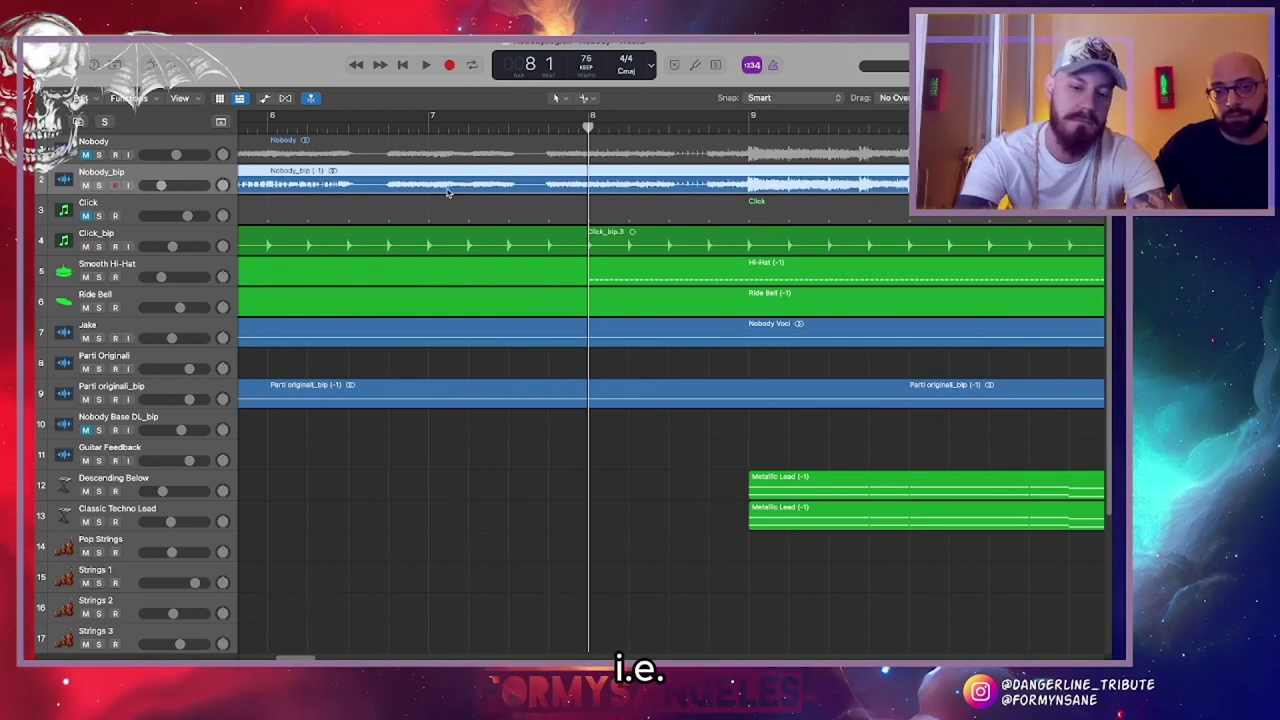
left_click(432, 120)
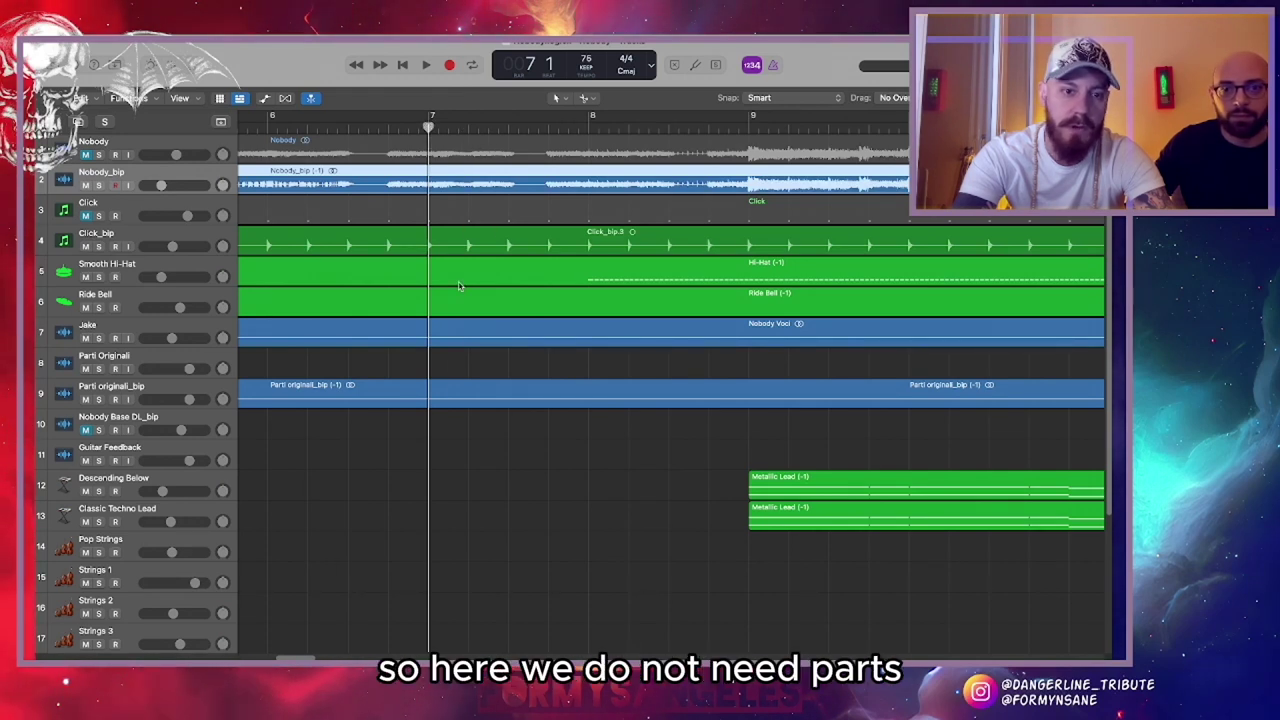
key("space")
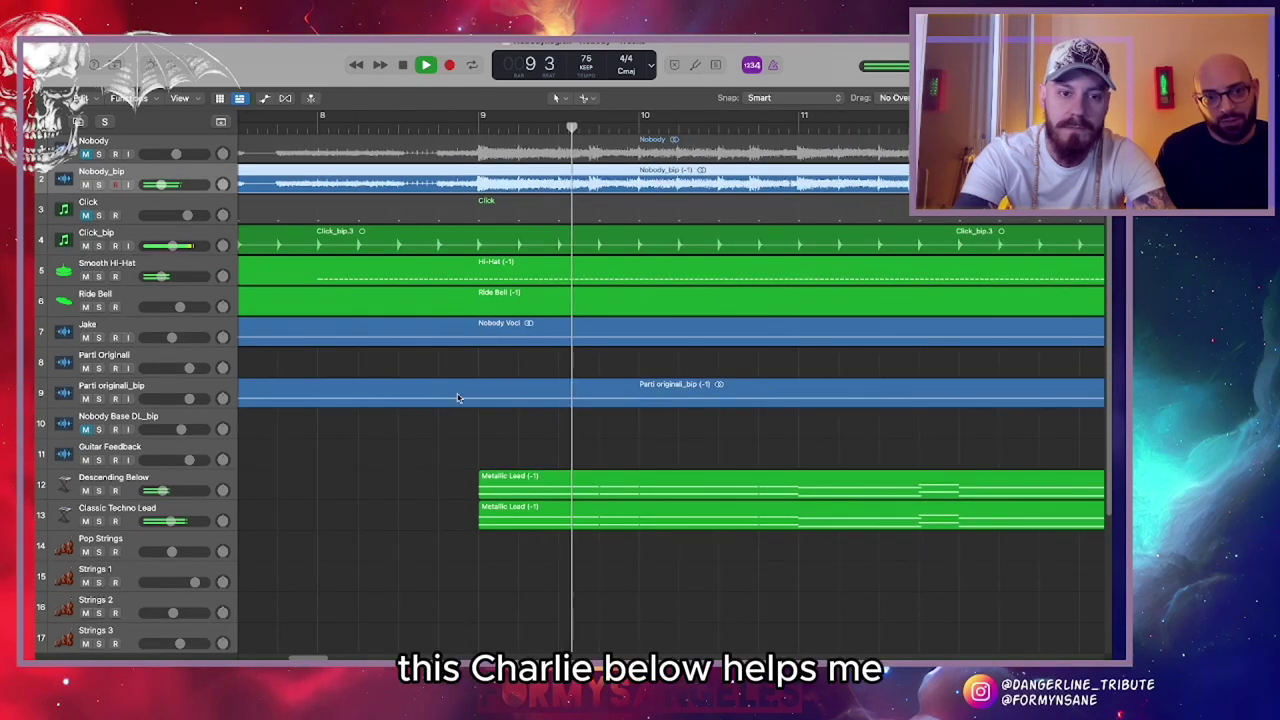
Listen to the Metallic Lead parts against Nobody_bip through bar 12 and stop playback at bar 13
scroll(530, 419, "right", 1)
scroll(530, 419, "down", 2)
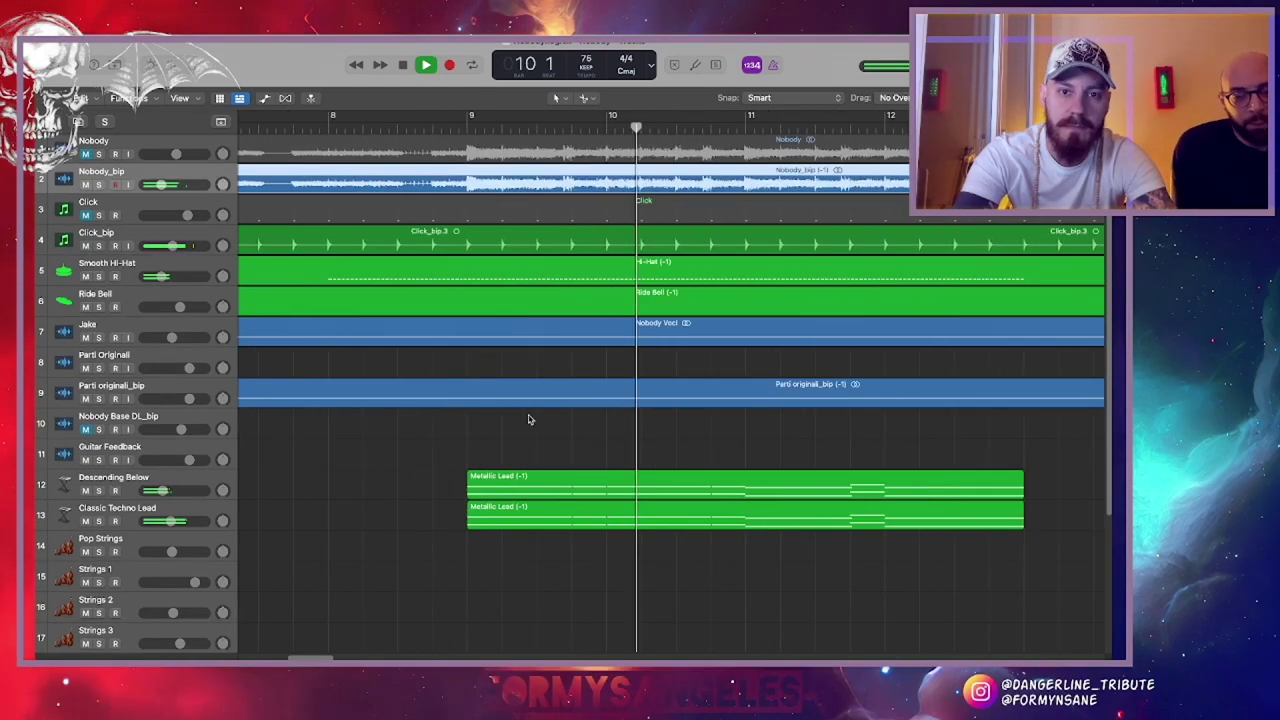
scroll(530, 419, "right", 1)
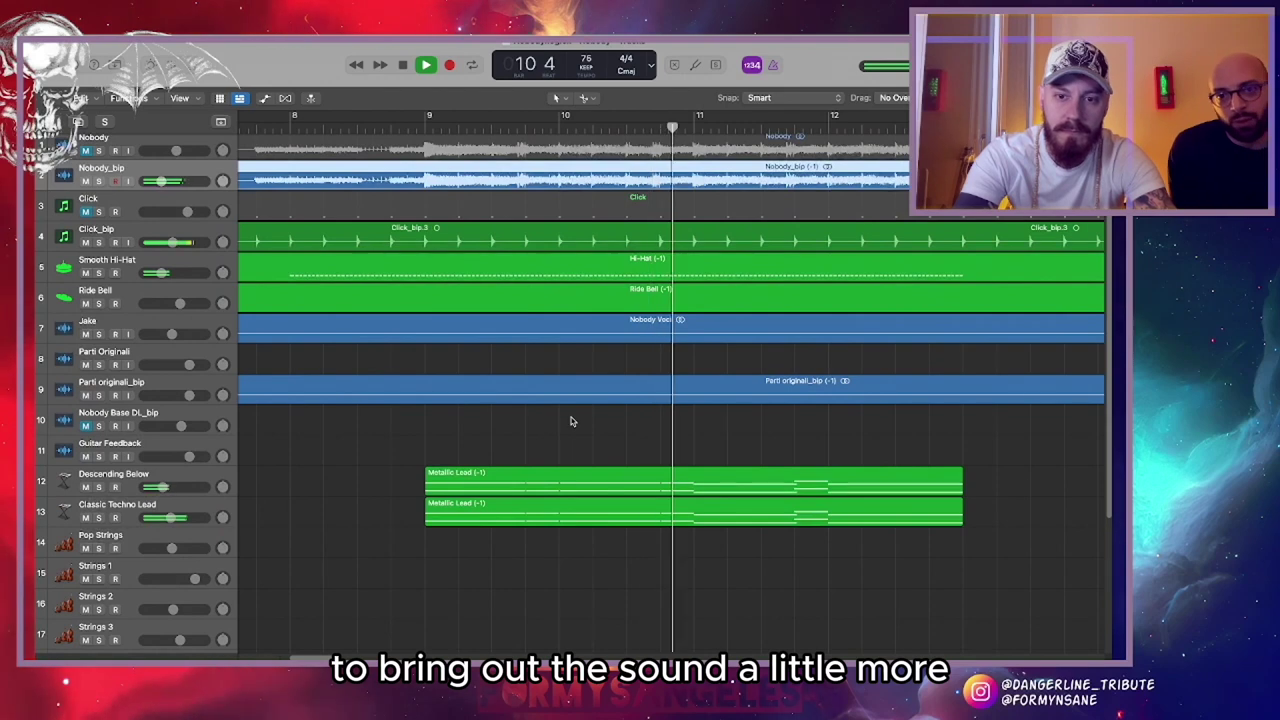
scroll(572, 421, "right", 2)
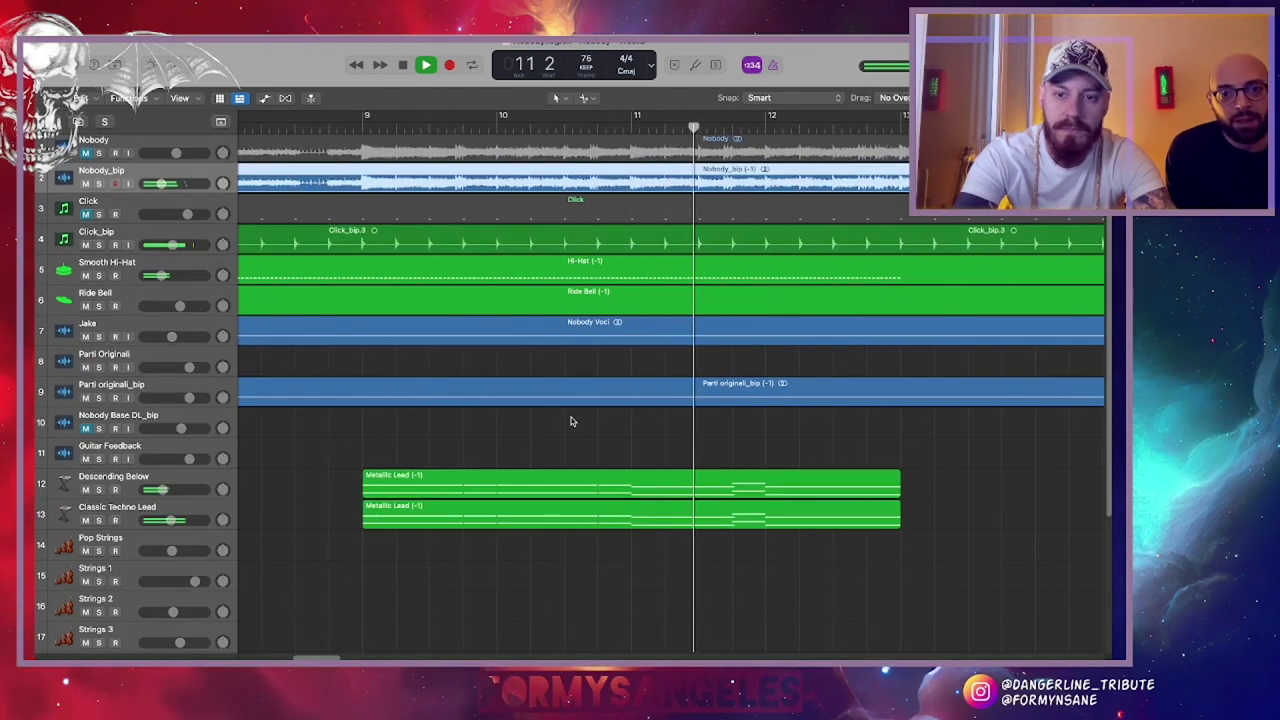
key("super+Left")
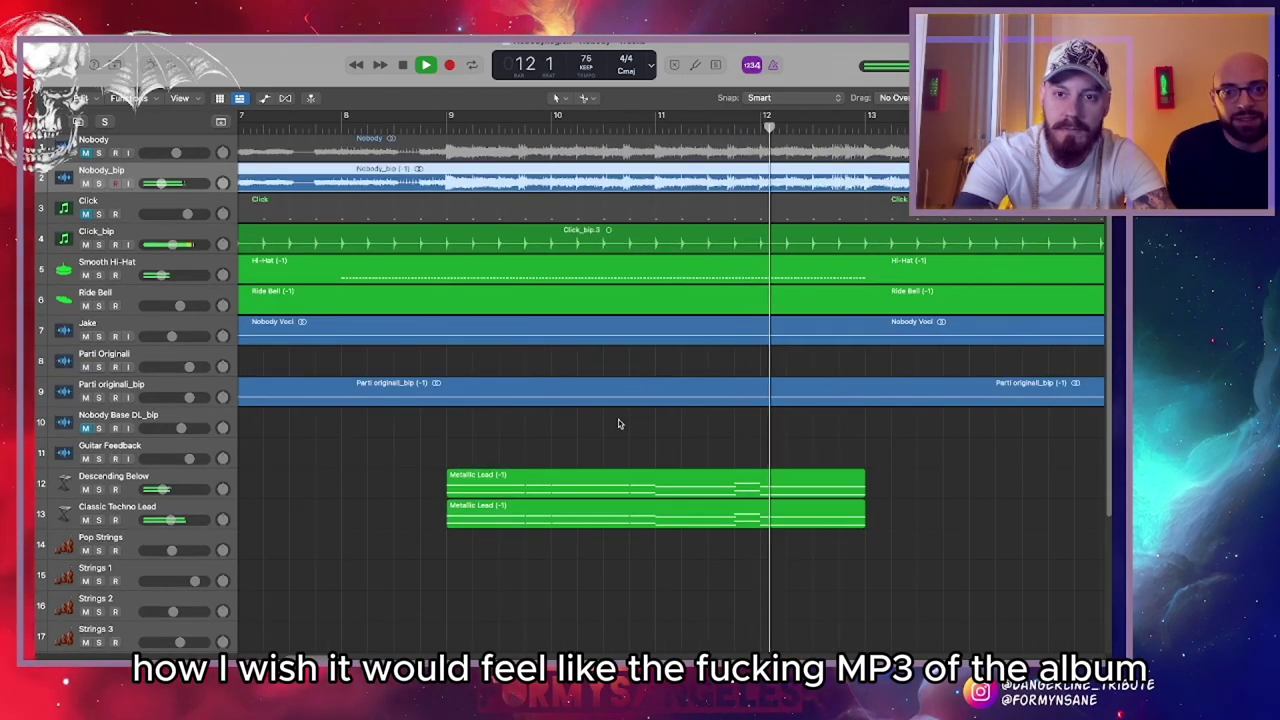
scroll(618, 419, "right", 2)
scroll(528, 431, "right", 2)
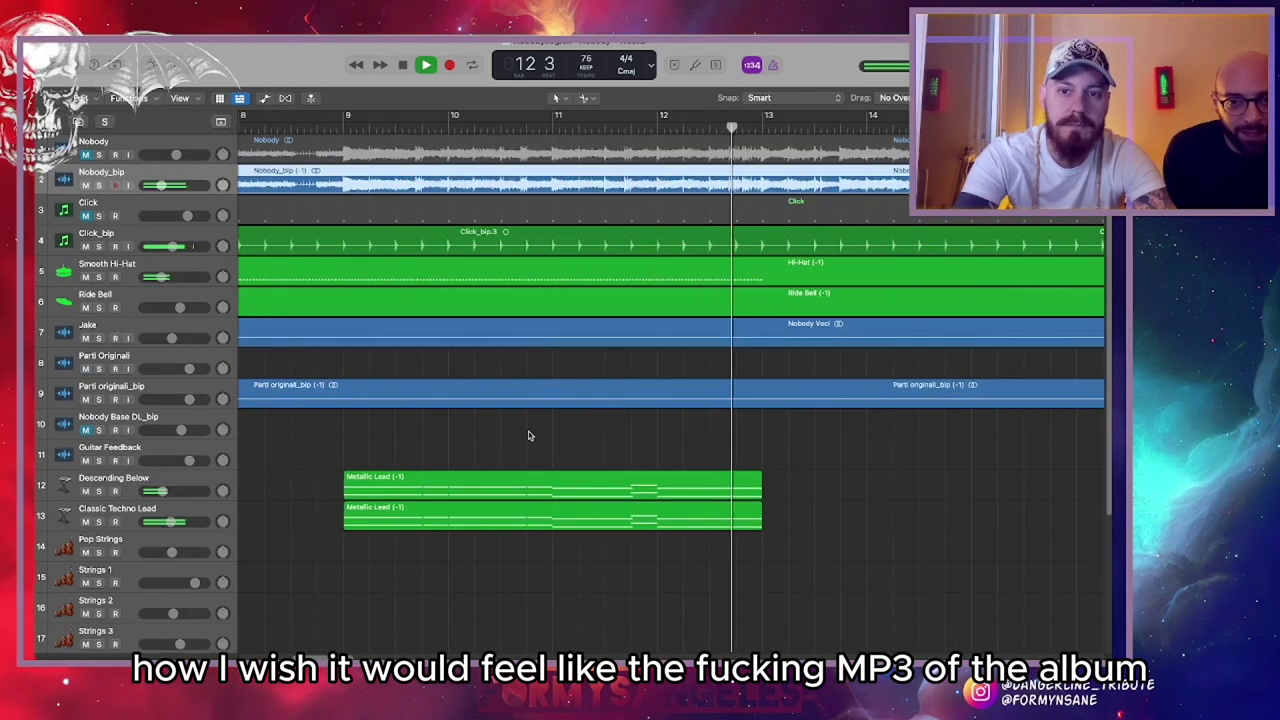
key("space")
scroll(423, 431, "left", 2)
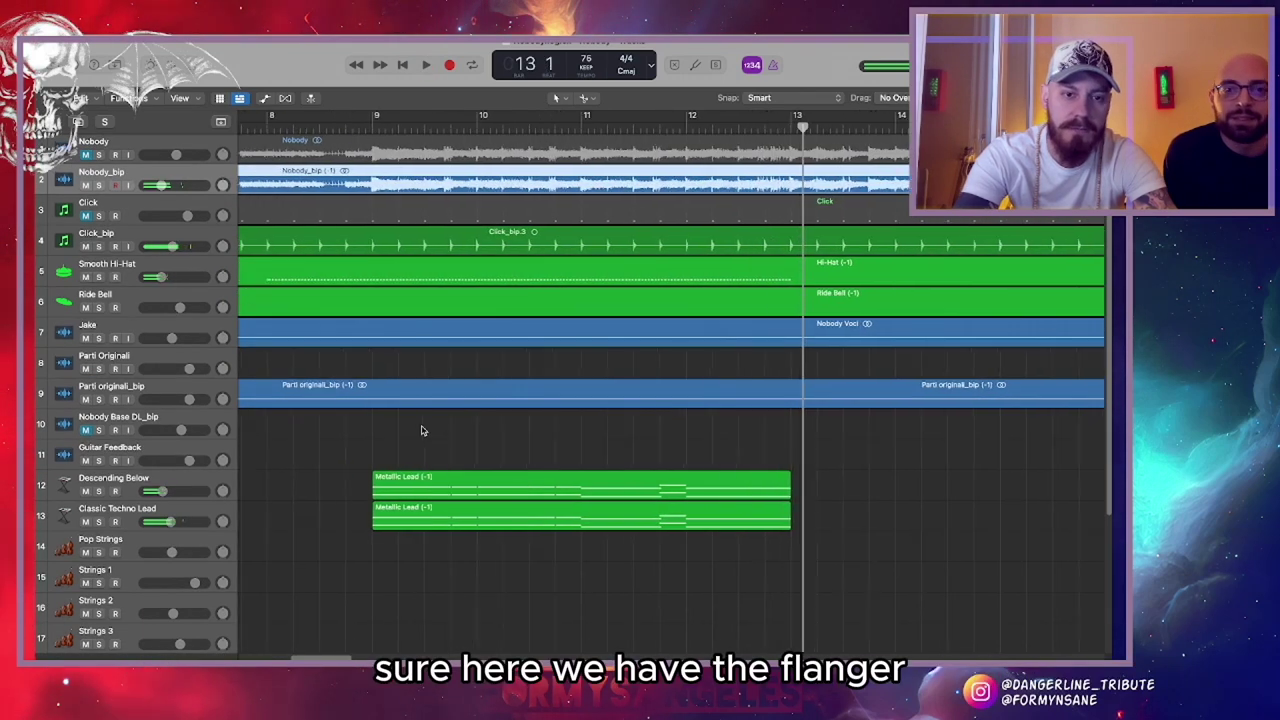
Solo the Nobody_bip track and listen to it from just before bar 9 to bar 10
left_click(100, 492)
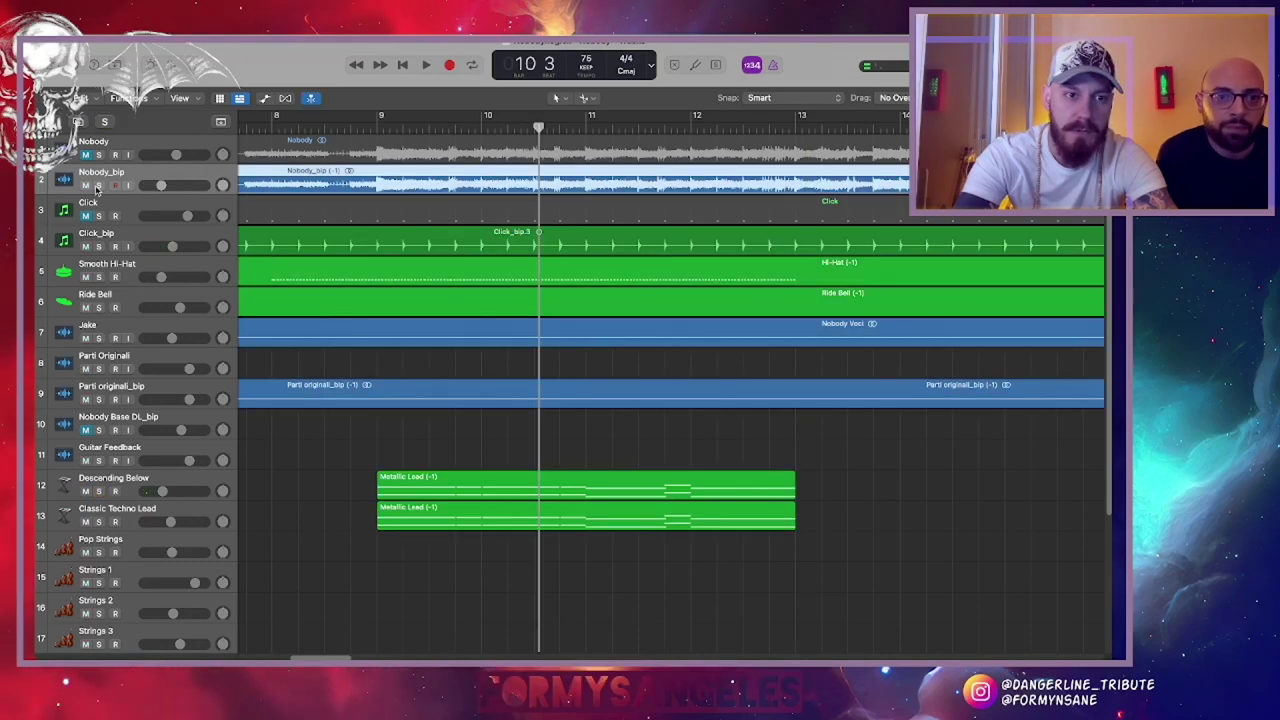
key("ctrl+s")
left_click(369, 129)
key("space")
key("super+Right")
key("super+Right")
key("super+Right")
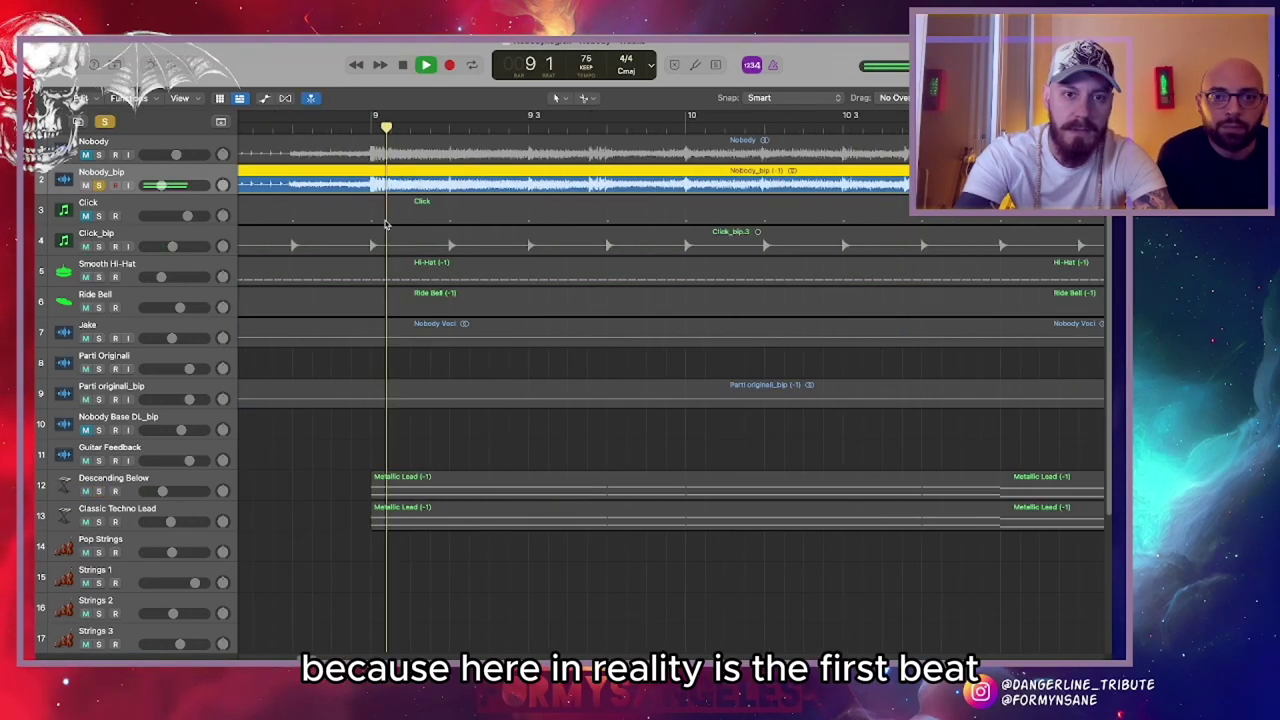
key("super+Left")
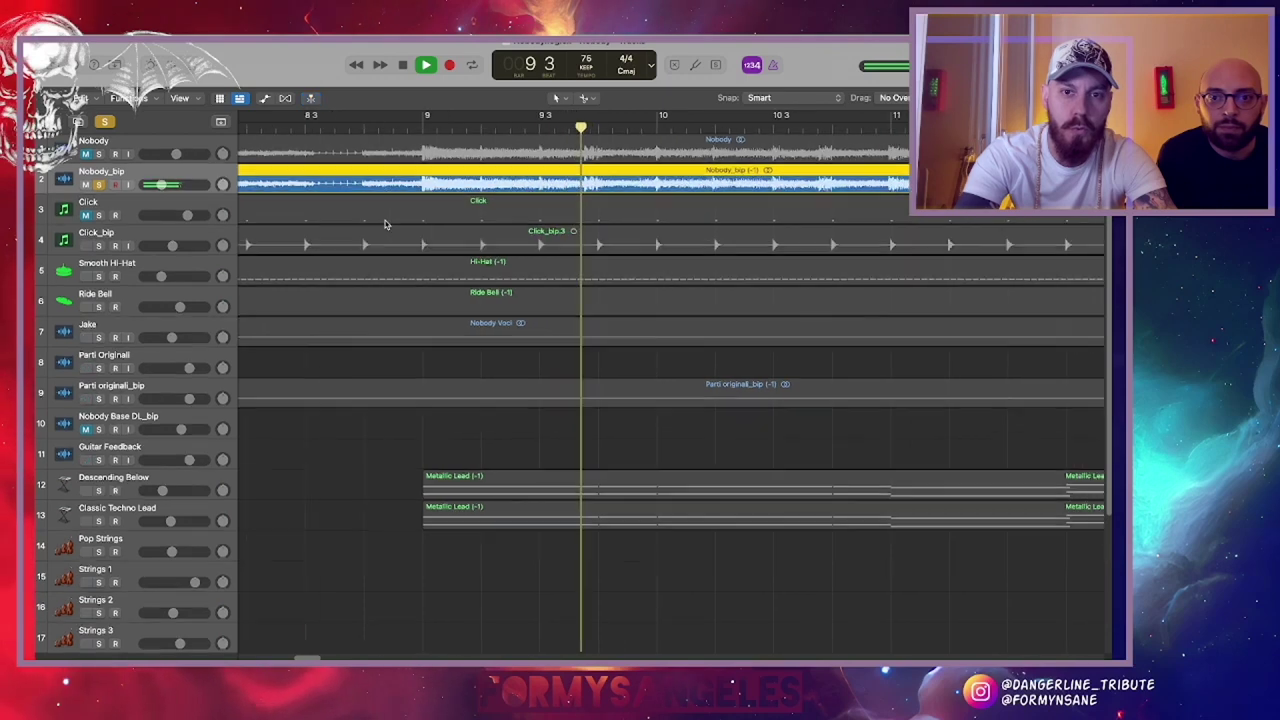
key("space")
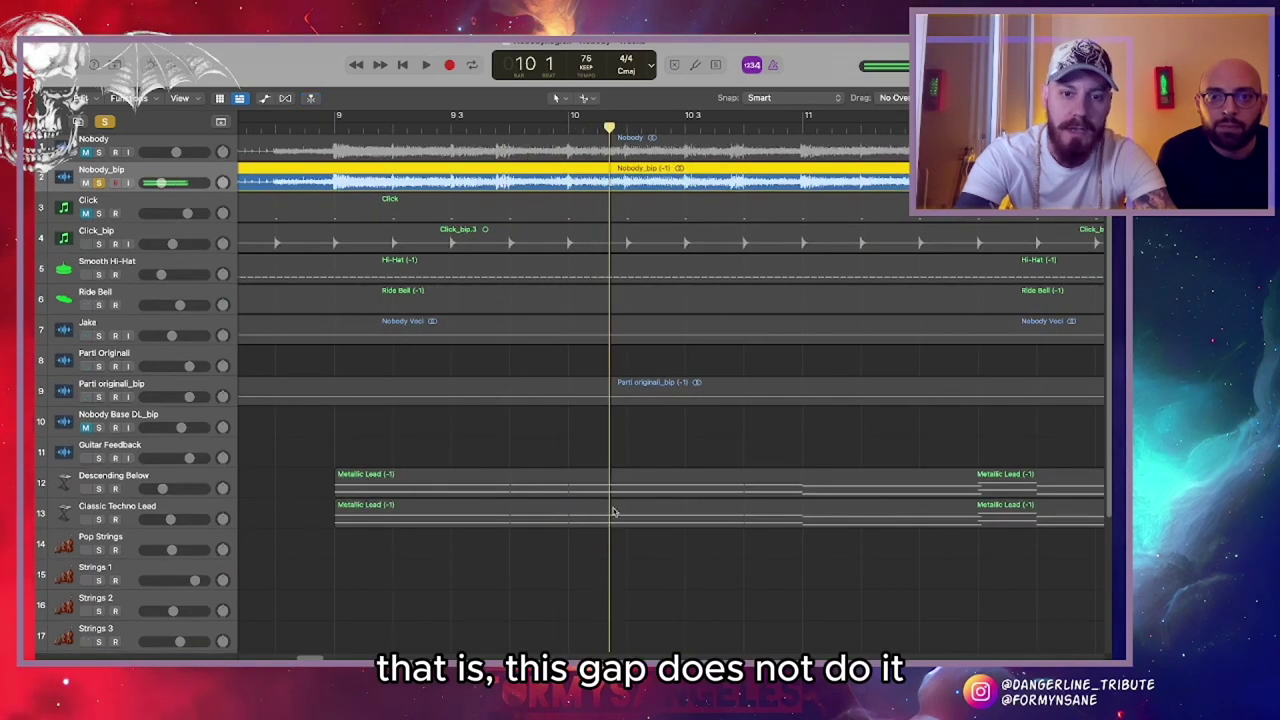
Examine the Metallic Lead notes of Descending Below and Classic Techno Lead in the Piano Roll, selecting the short note before bar 10, and close the editor
double_click(538, 488)
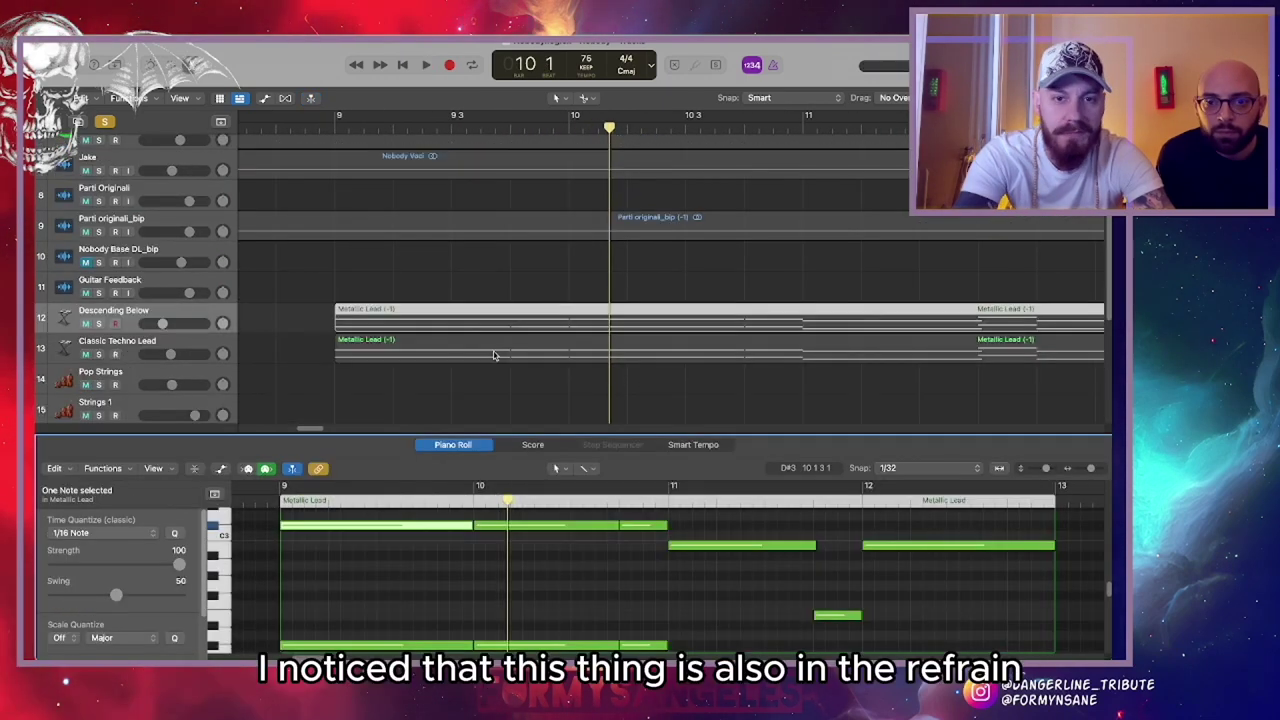
left_click(505, 357)
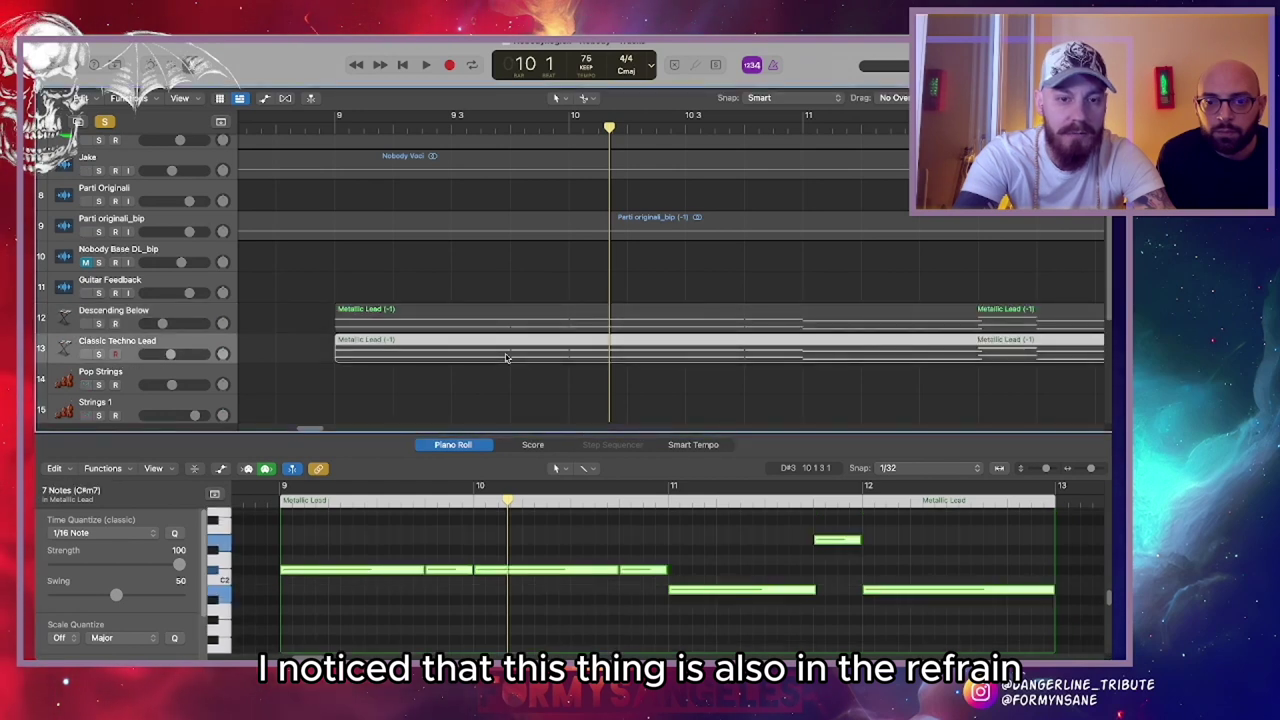
left_click(450, 577)
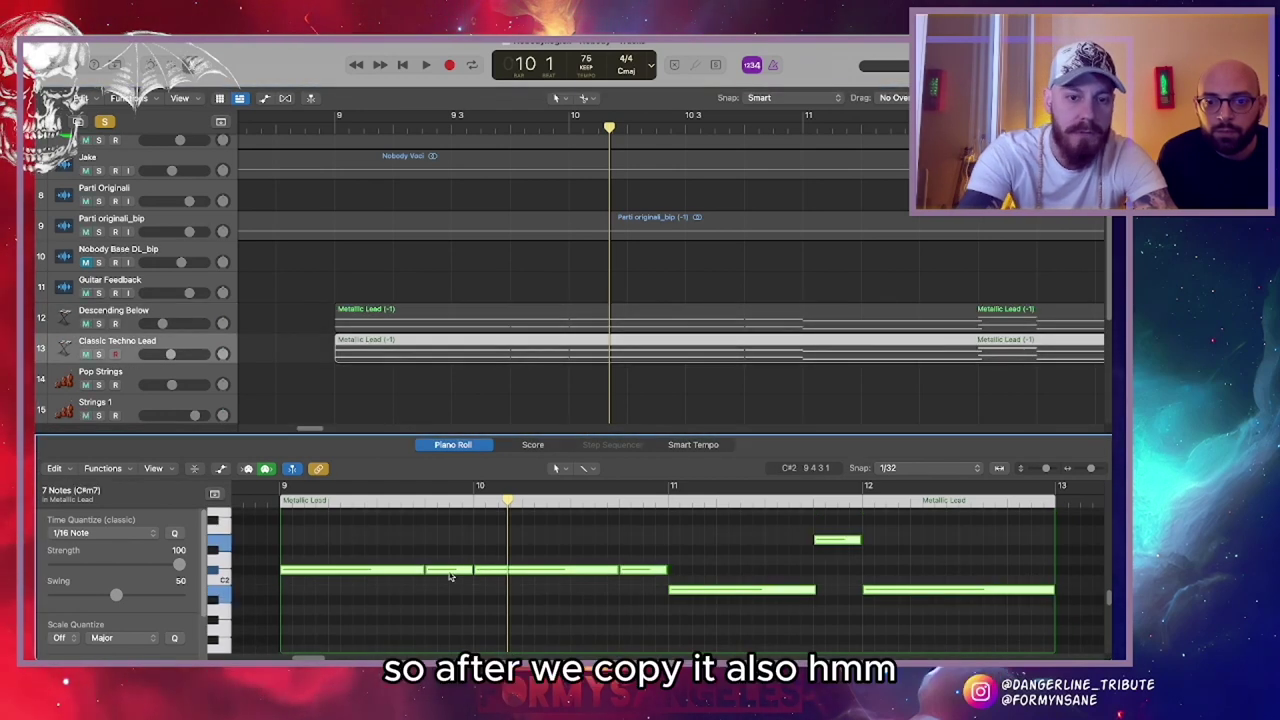
key("Delete")
key("super+z")
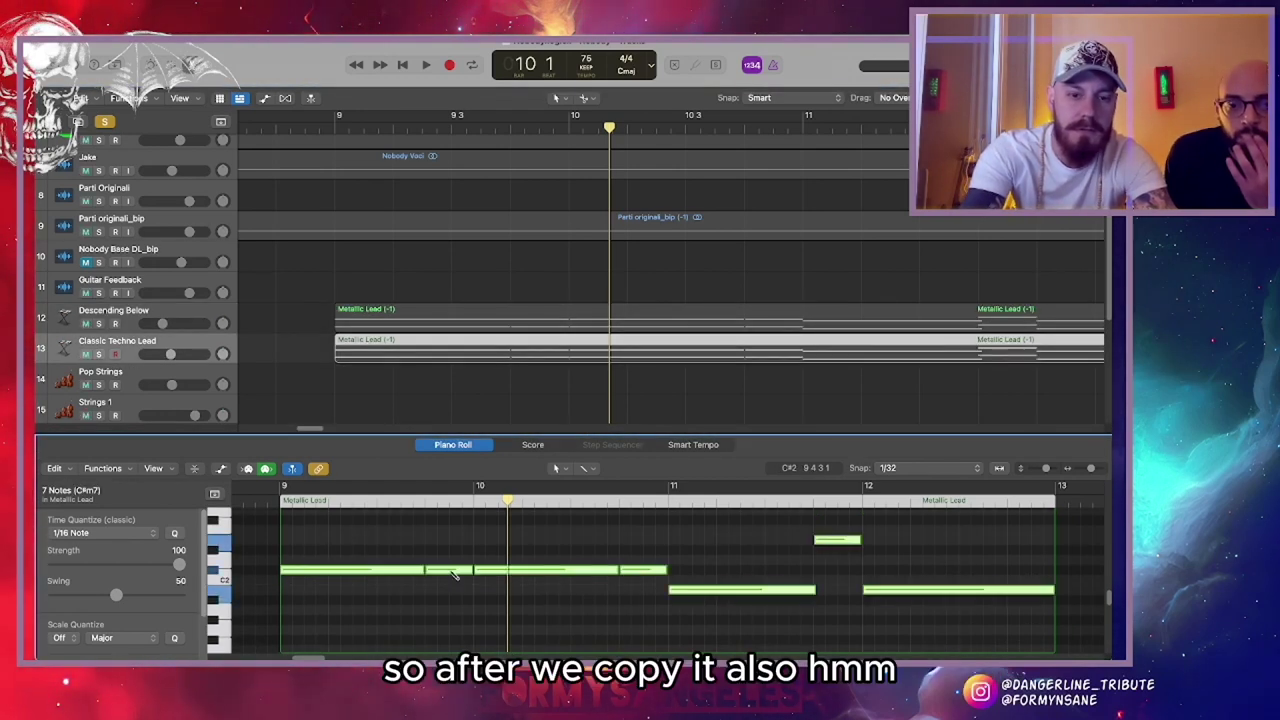
left_click(463, 538)
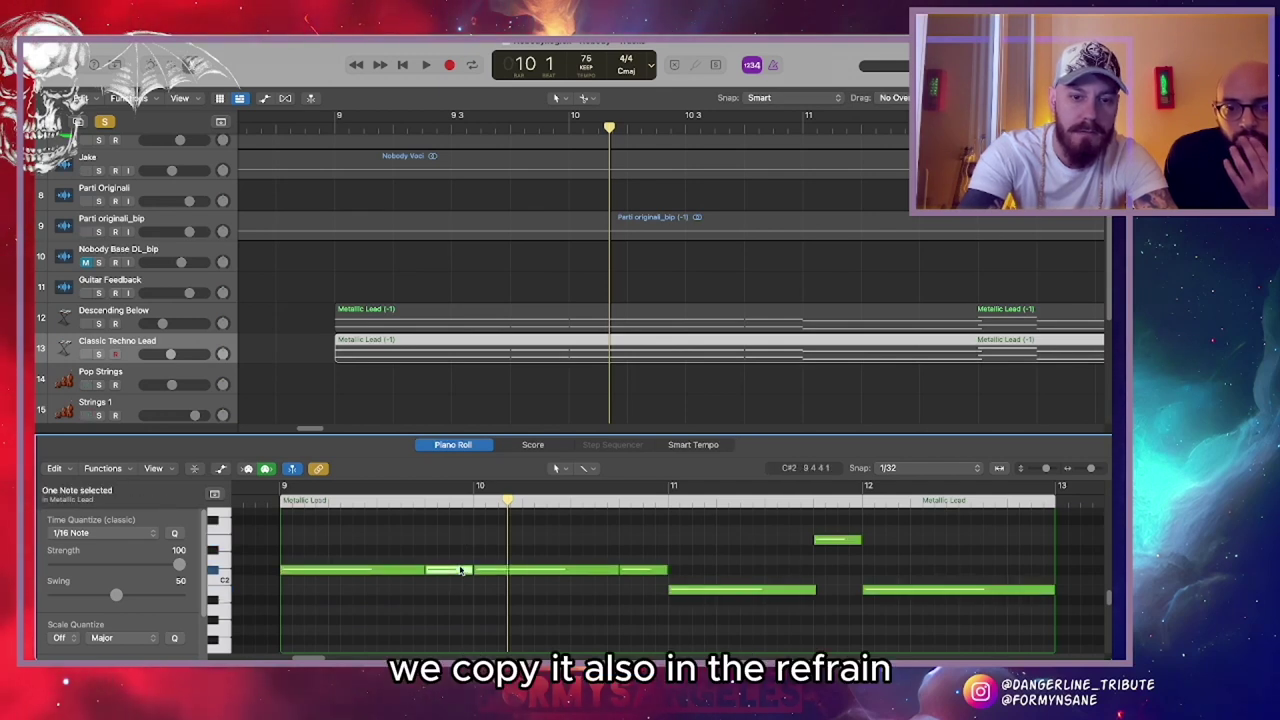
key("Delete")
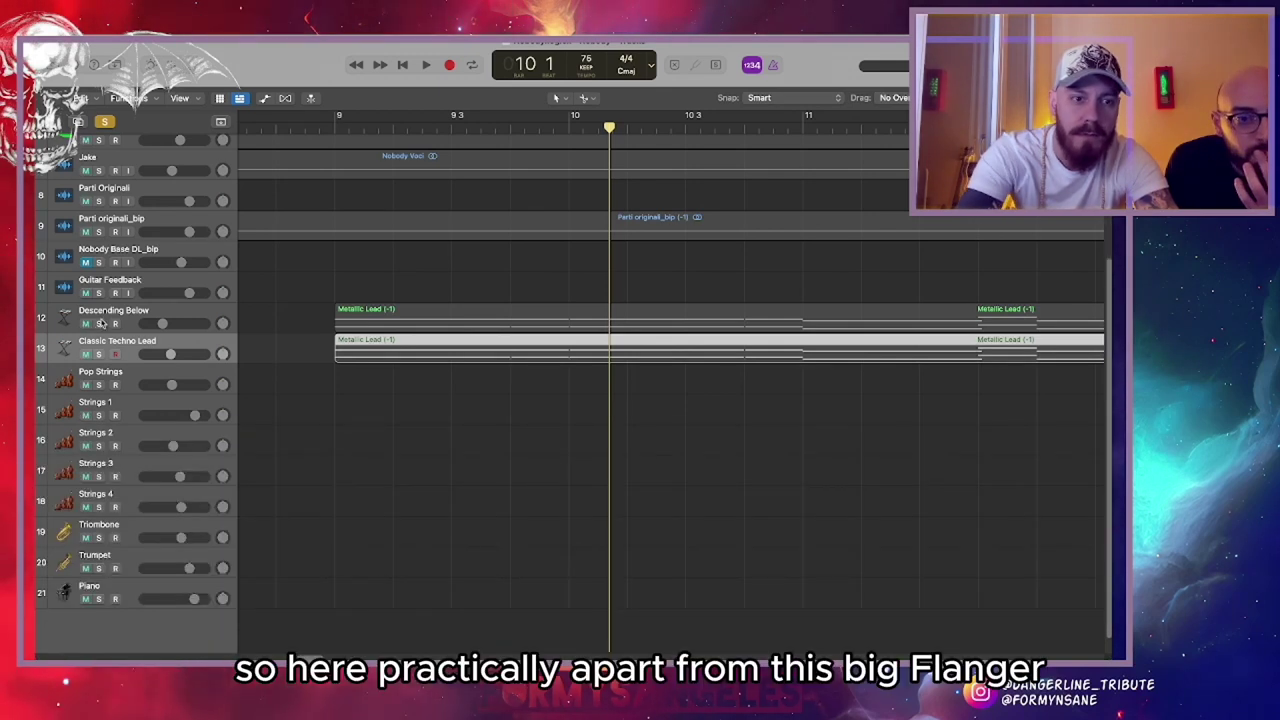
Switch the Descending Below solo on and off, and listen to the soloed Nobody_bip track from bar 8 beat 4 to bar 9 beat 3
left_click(99, 324)
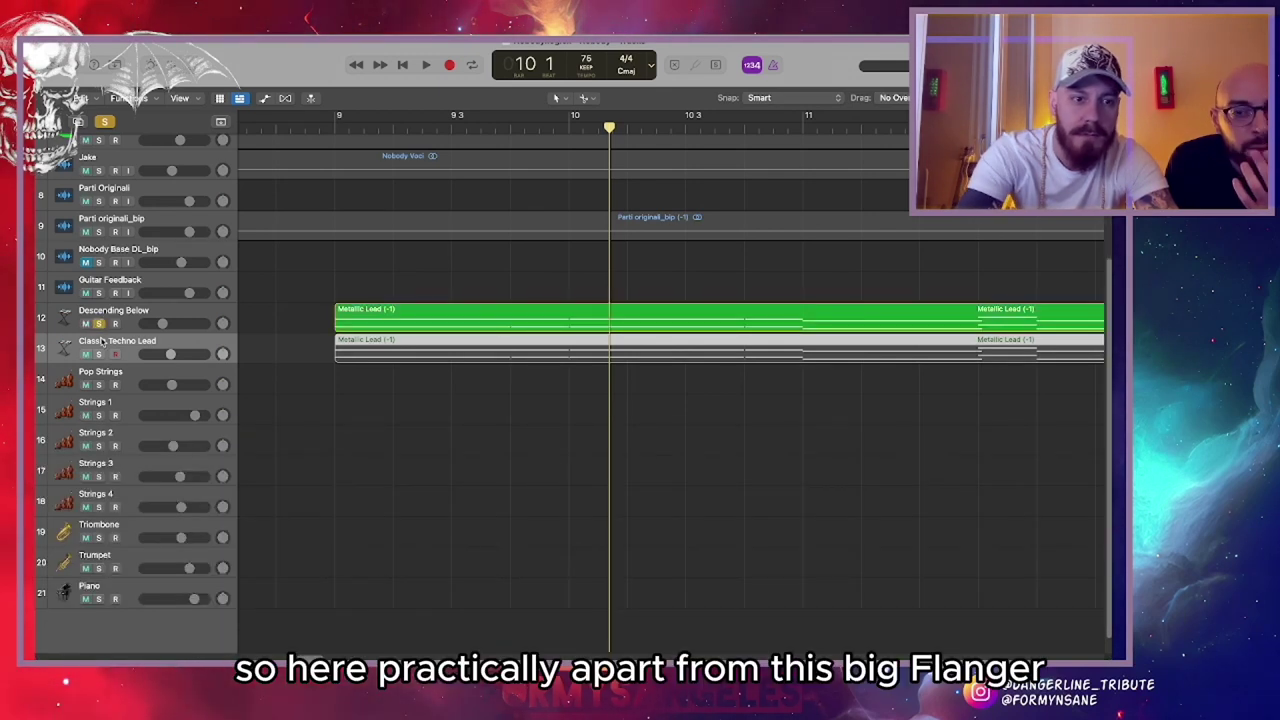
left_click(99, 324)
scroll(331, 311, "up", 5)
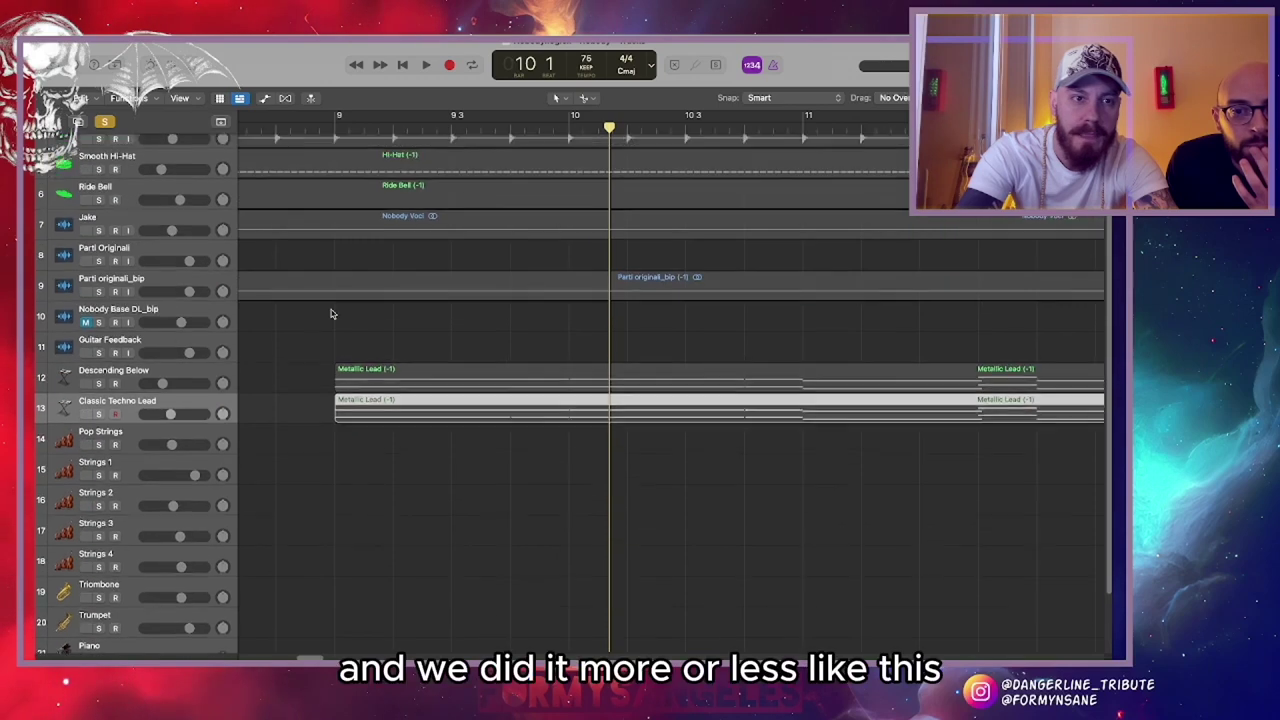
left_click(320, 128)
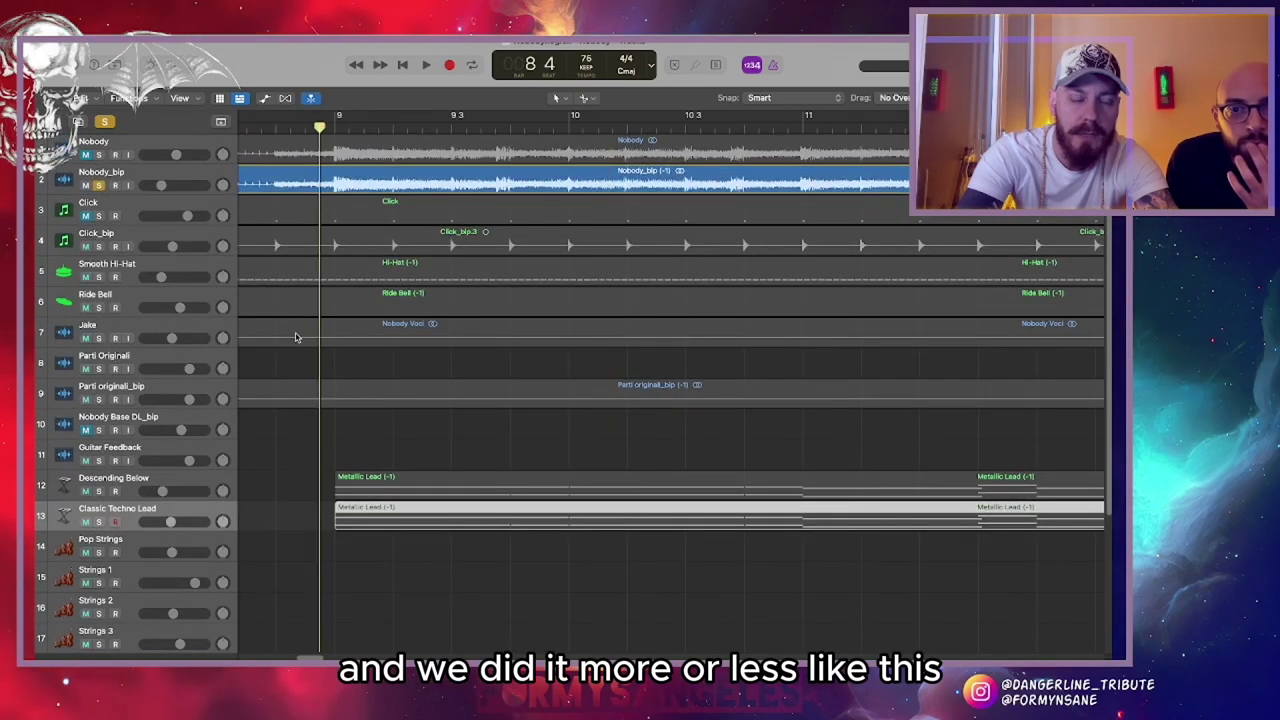
key("space")
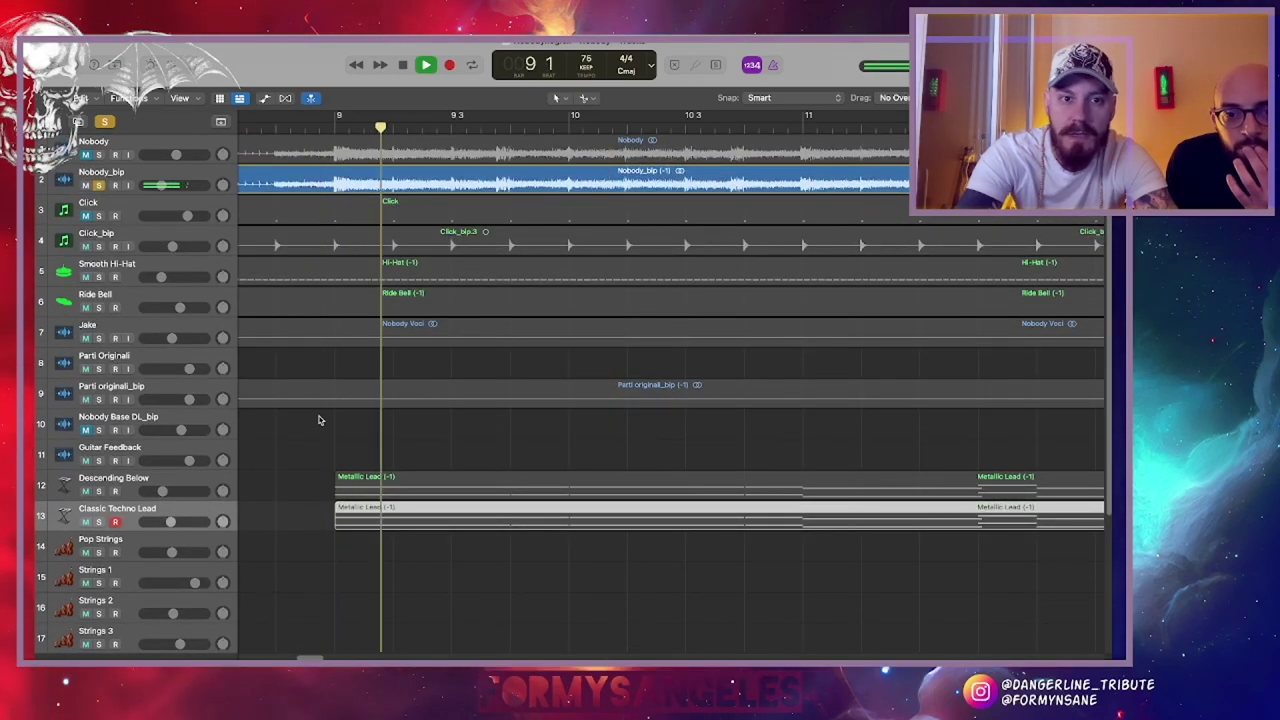
left_click(276, 128)
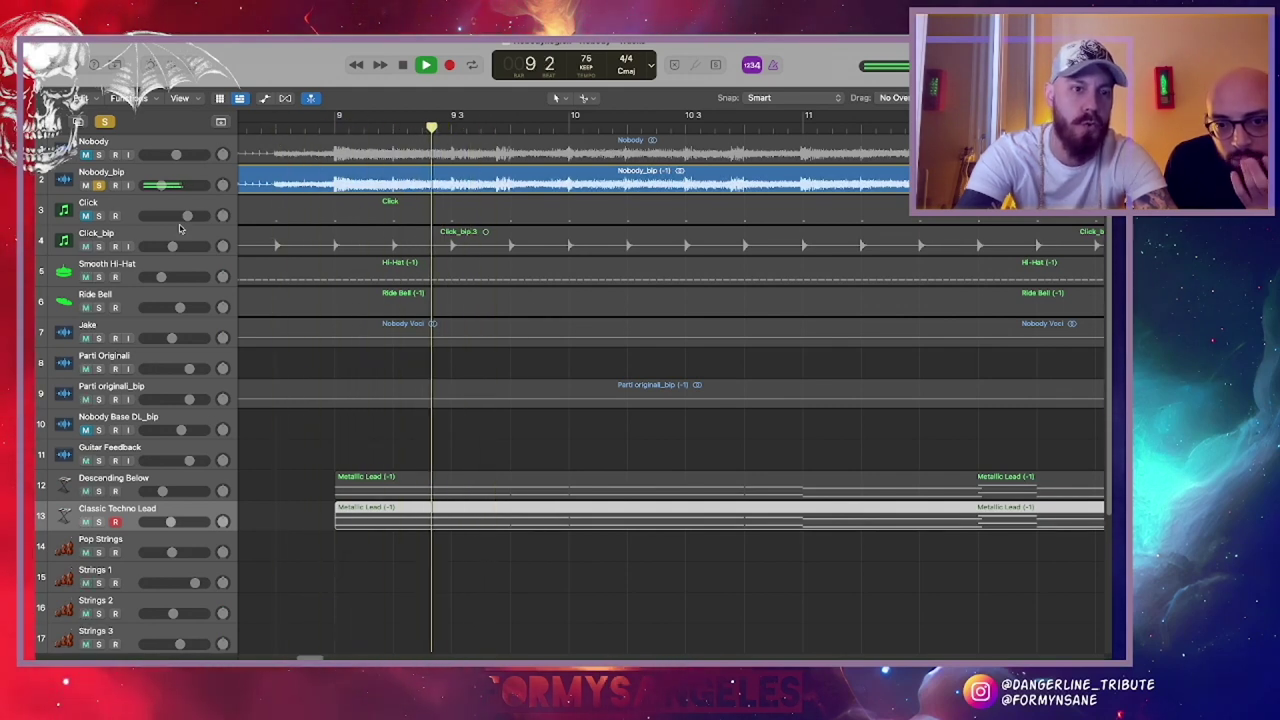
key("space")
Solo Descending Below and Classic Techno Lead, compare them with and without Nobody_bip from bar 9, and raise the Nobody_bip volume
left_click(100, 492)
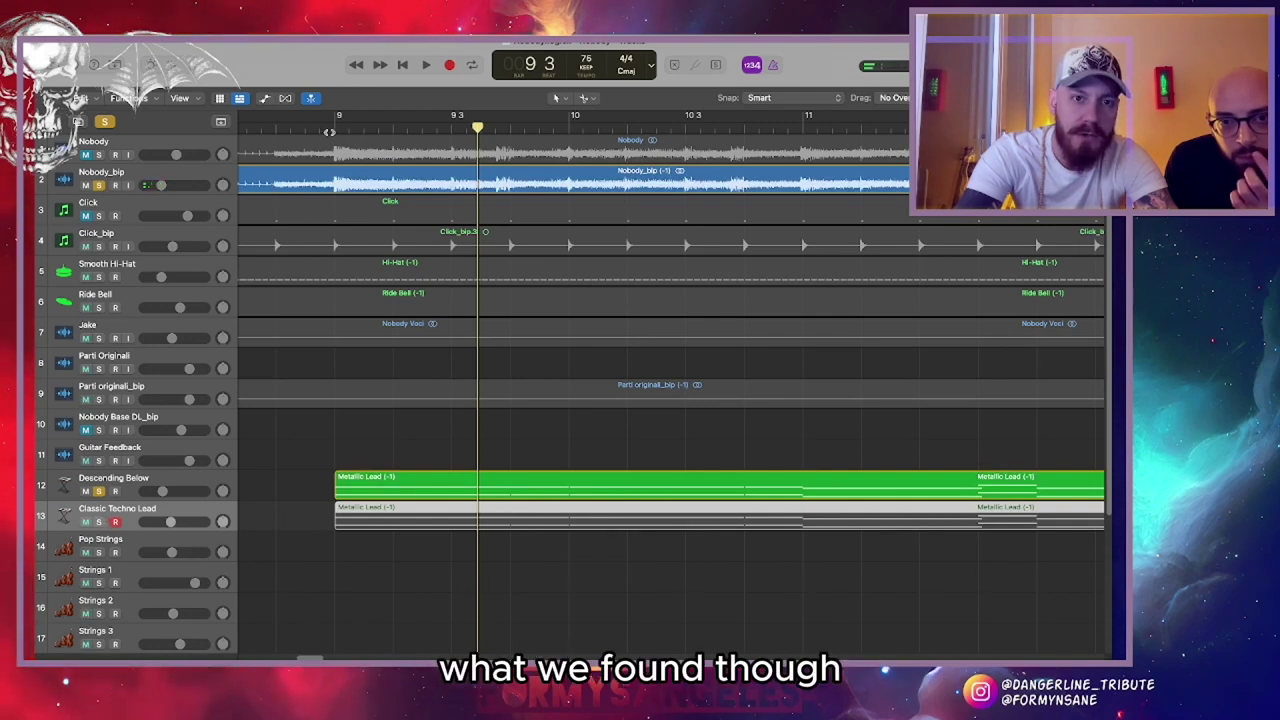
key("space")
left_click(98, 521)
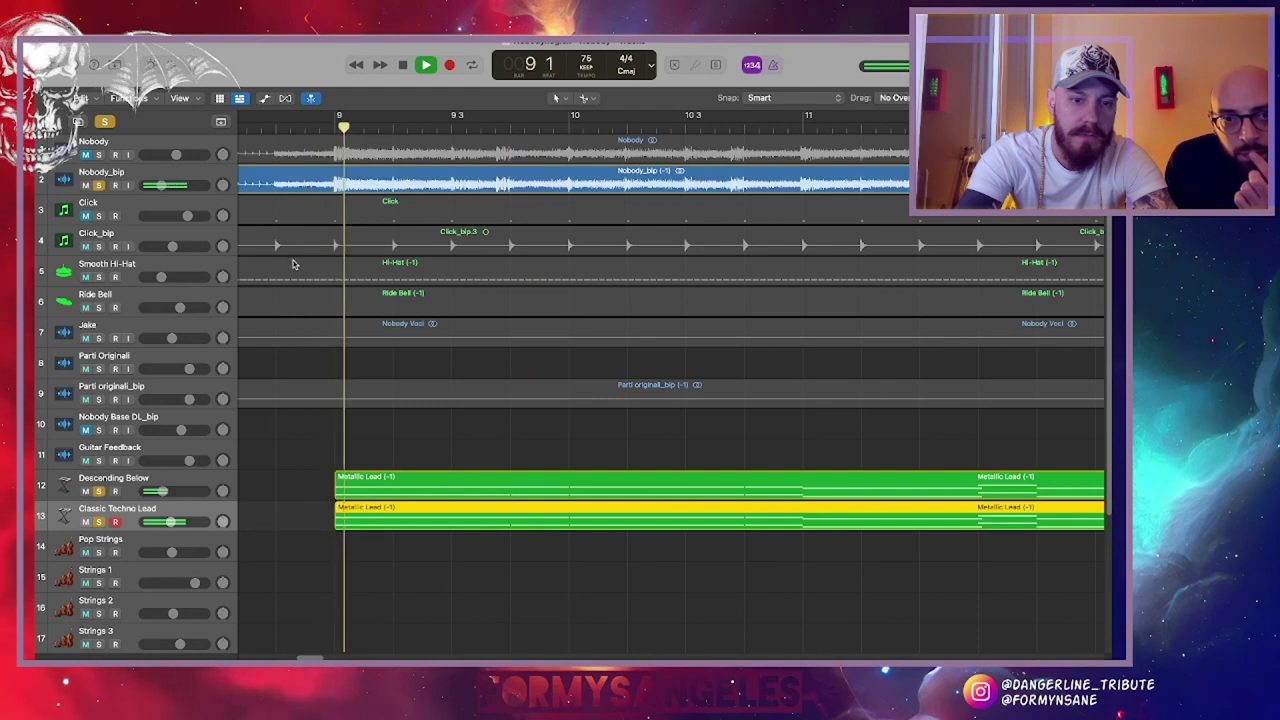
left_click(98, 185)
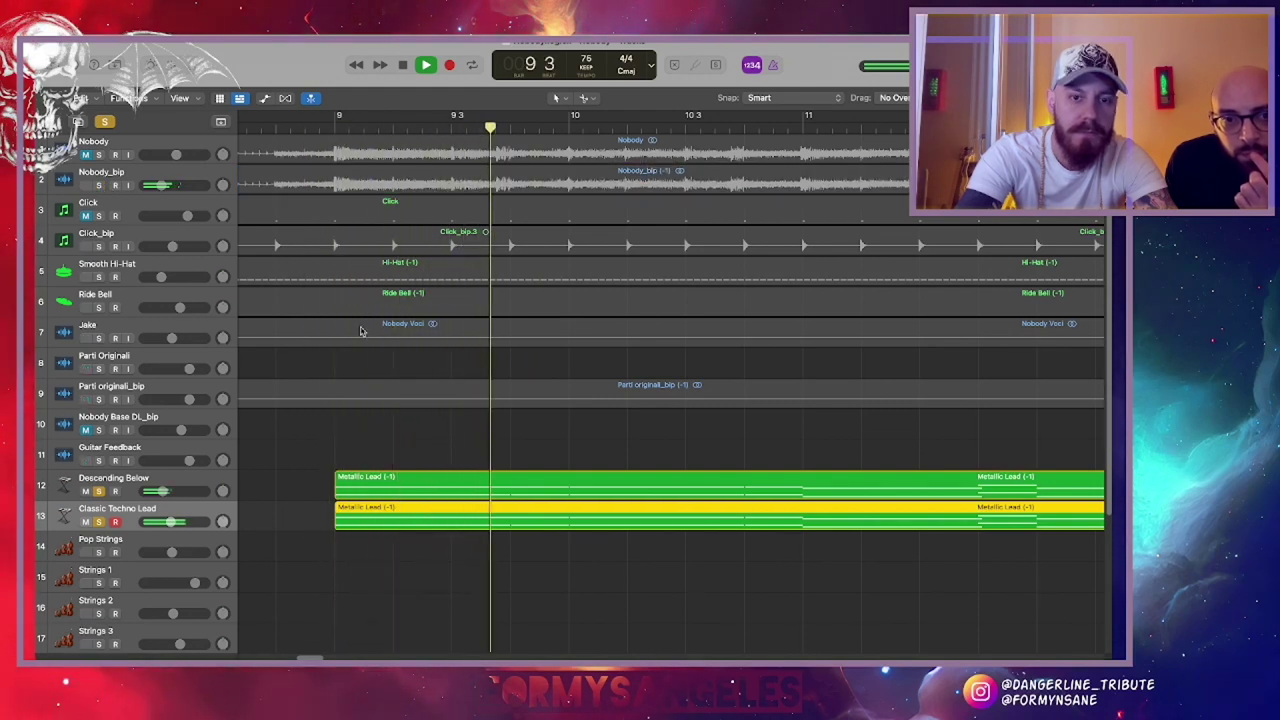
left_click(98, 185)
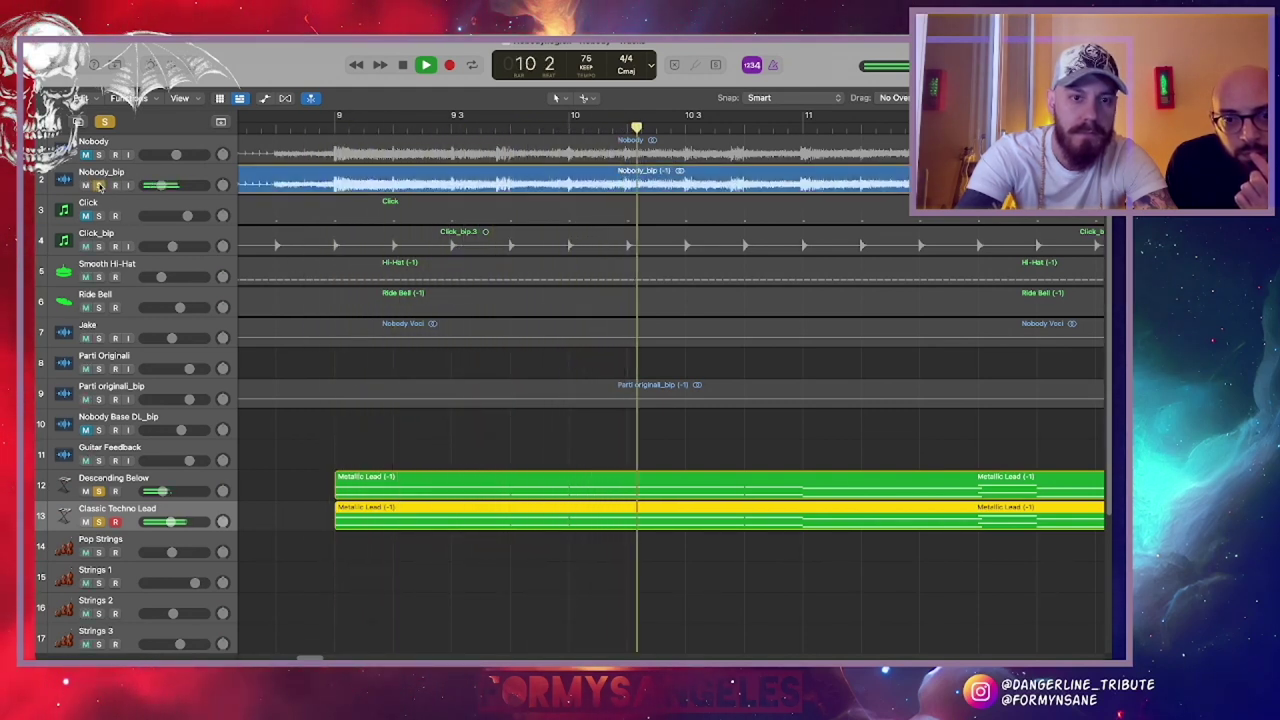
left_click_drag(162, 185, 172, 186)
key("super+Left")
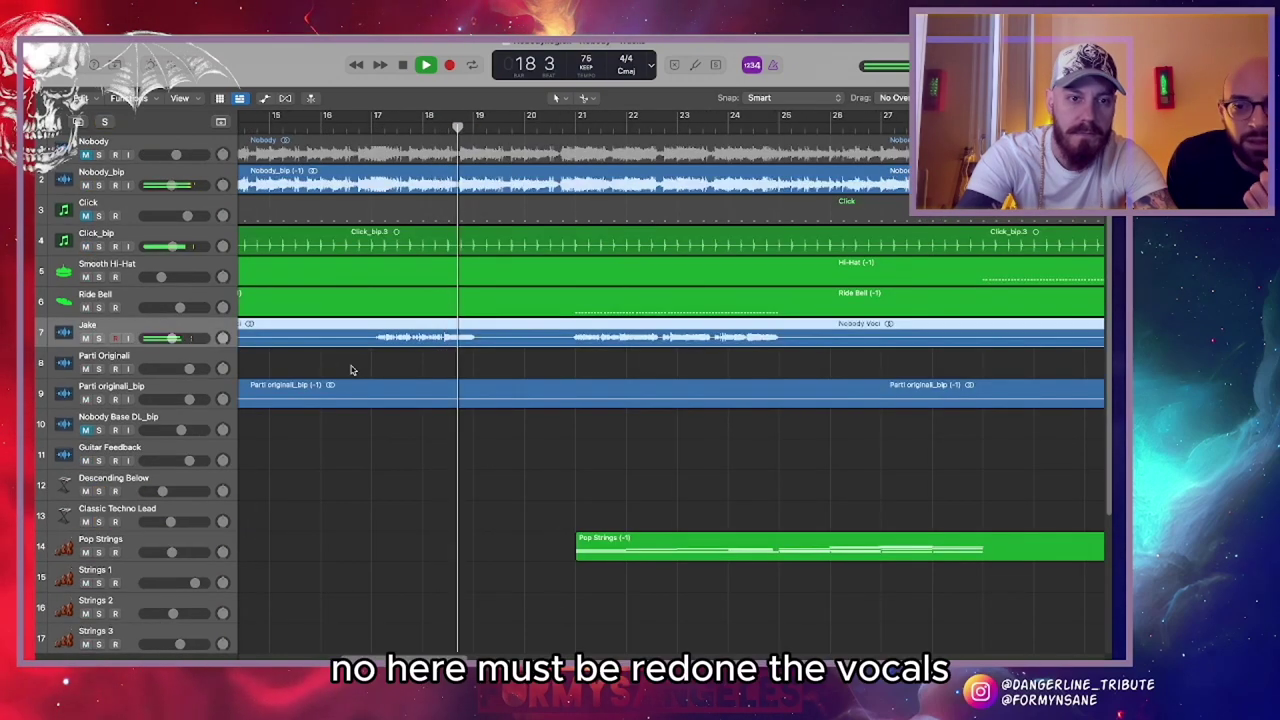
Stop playback at bar 19, then play the full mix from bar 20 through the Jake vocals and Pop Strings entering at bar 21
key("space")
scroll(351, 370, "right", 3)
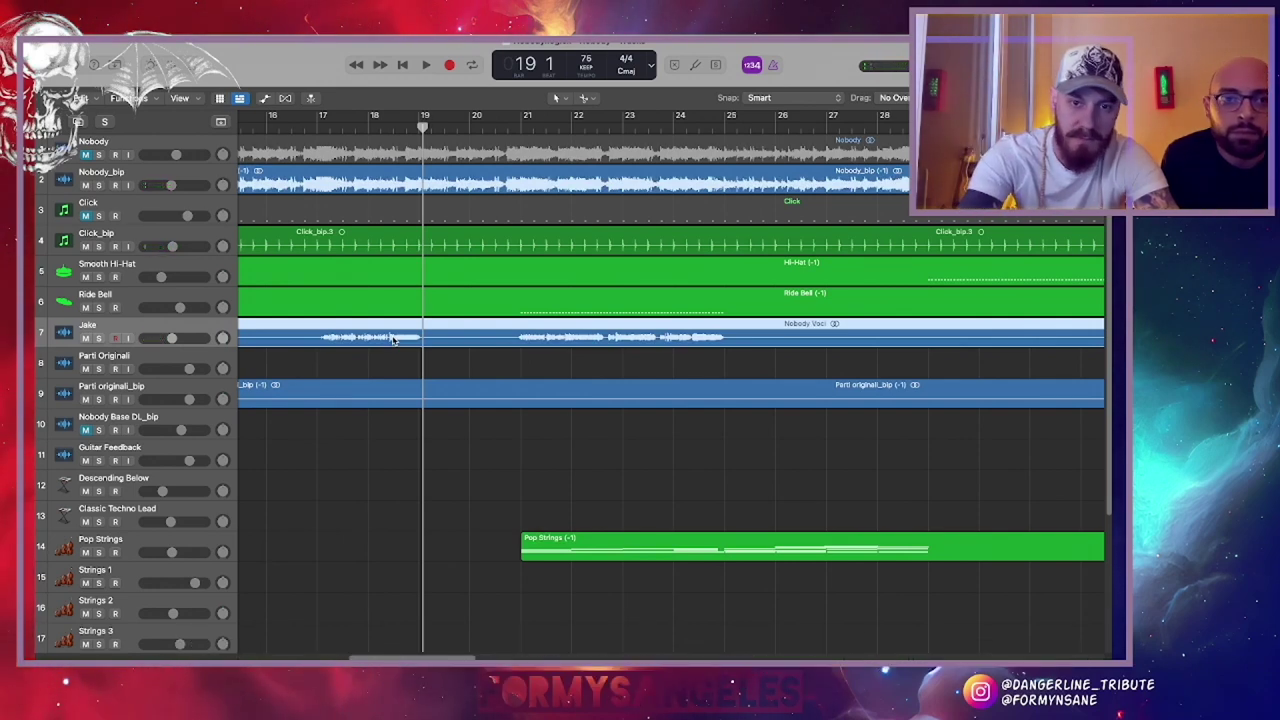
scroll(393, 340, "right", 2)
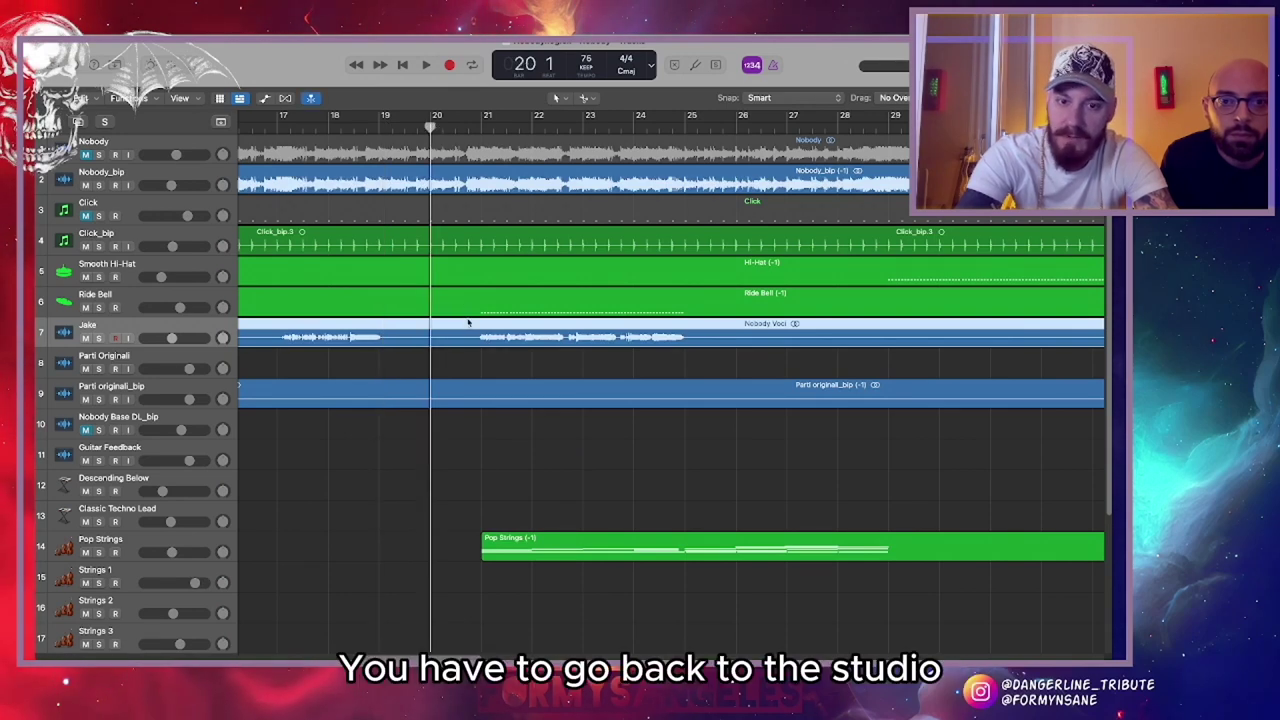
key("space")
scroll(519, 502, "up", 5)
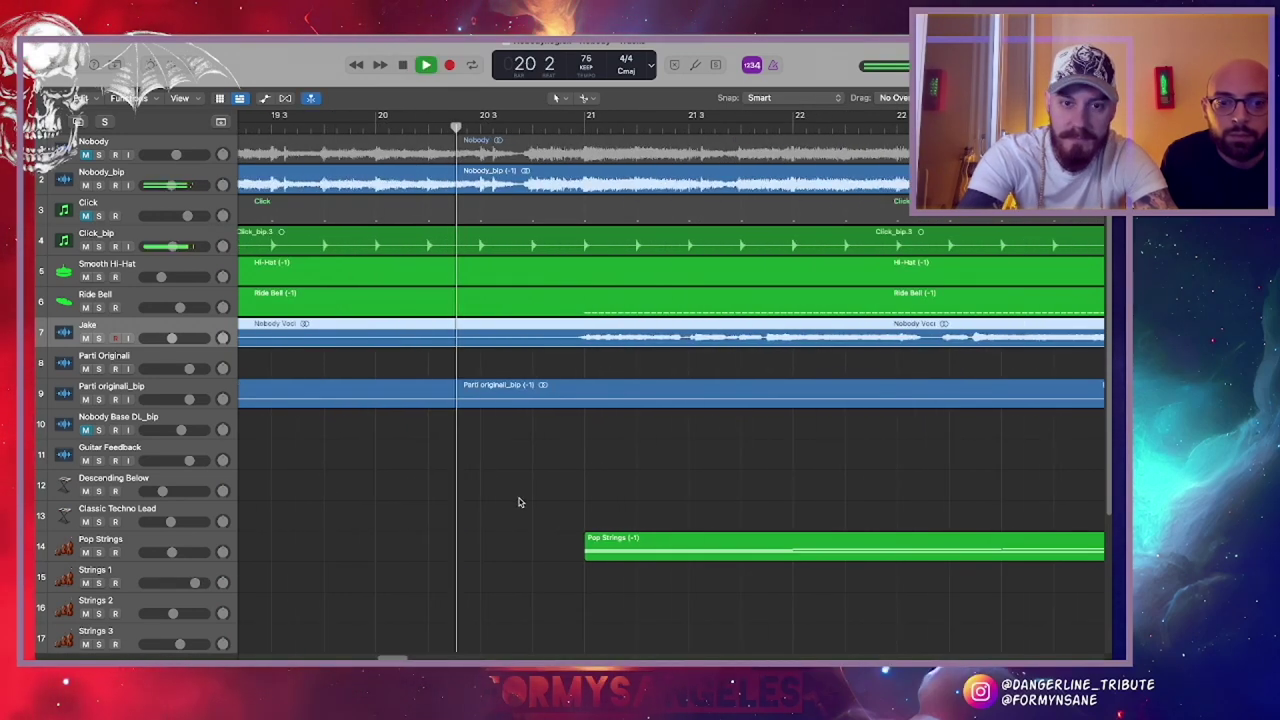
scroll(519, 502, "down", 3)
scroll(519, 502, "down", 1)
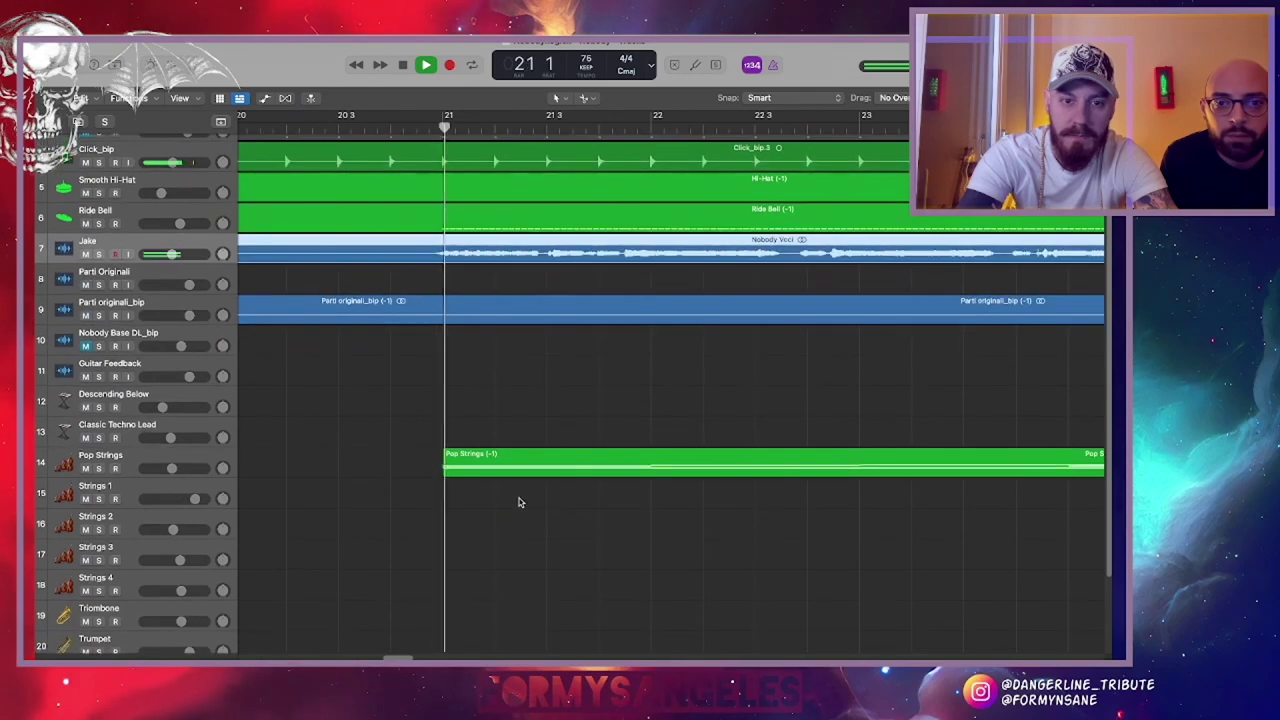
scroll(519, 502, "down", 4)
scroll(519, 502, "right", 1)
scroll(519, 502, "up", 1)
scroll(321, 317, "right", 1)
scroll(321, 317, "right", 1)
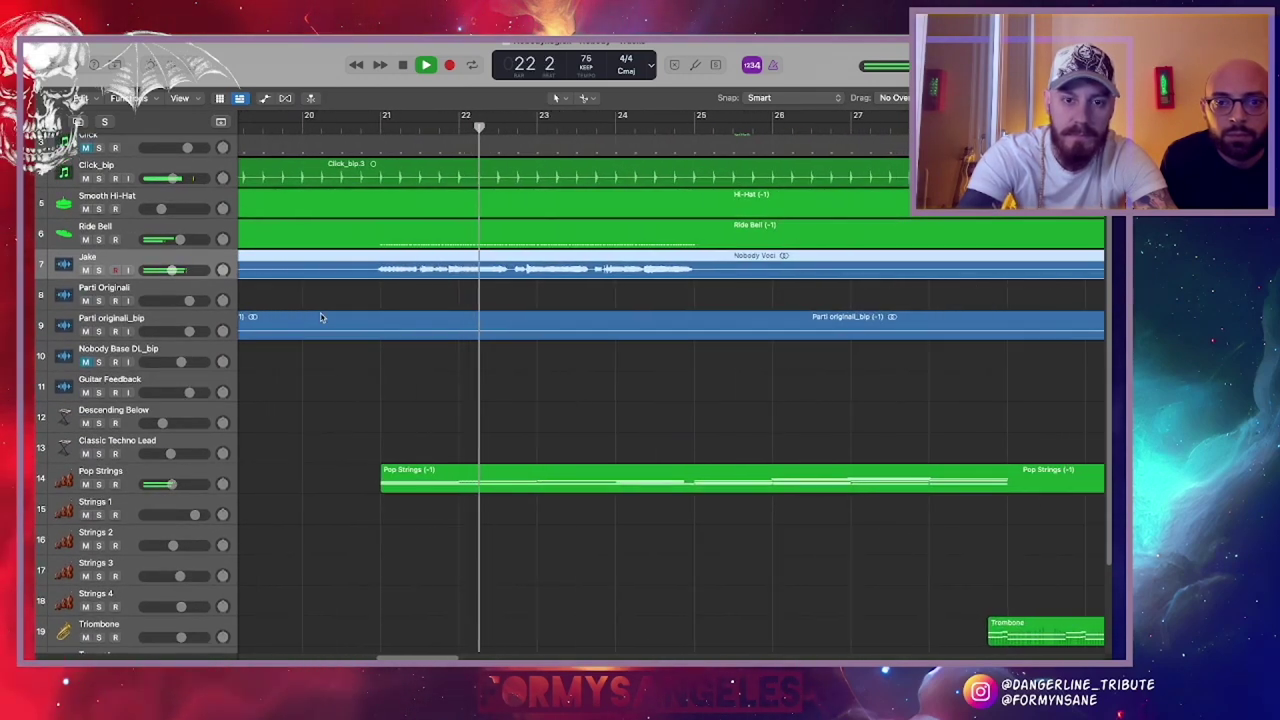
Solo the Pop Strings track and listen to it up to bar 25
left_click(99, 484)
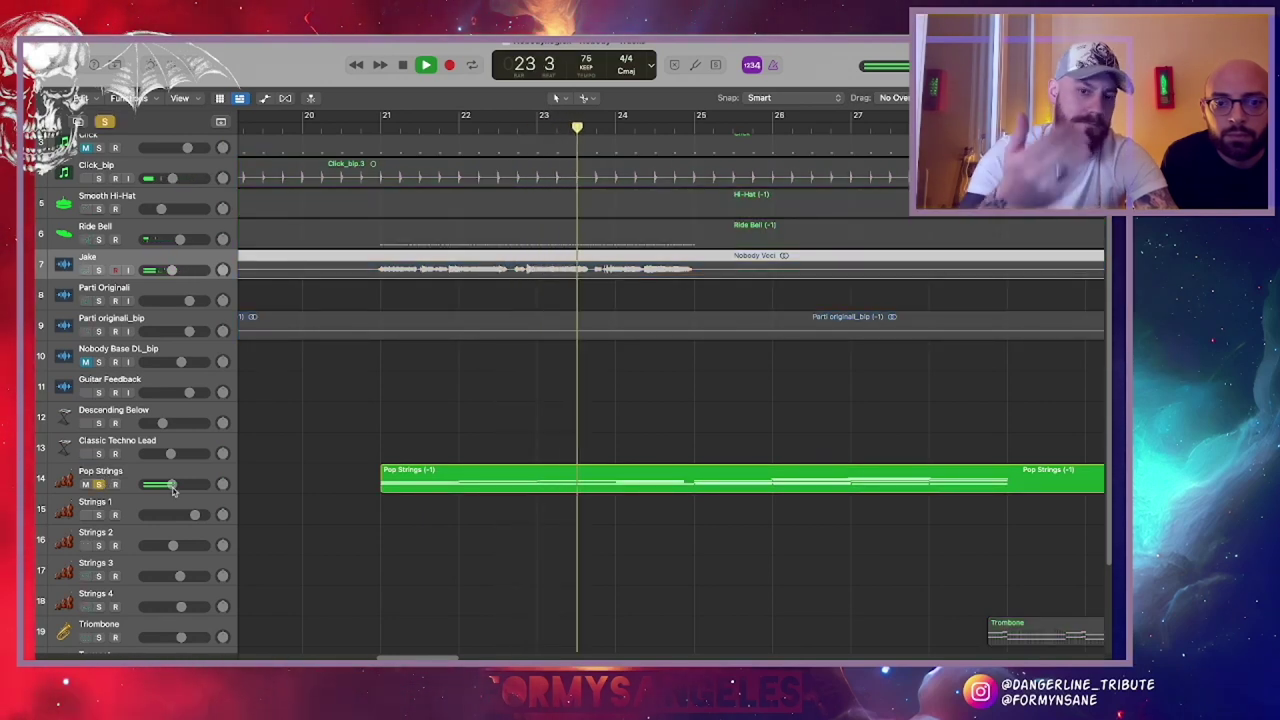
scroll(310, 435, "down", 4)
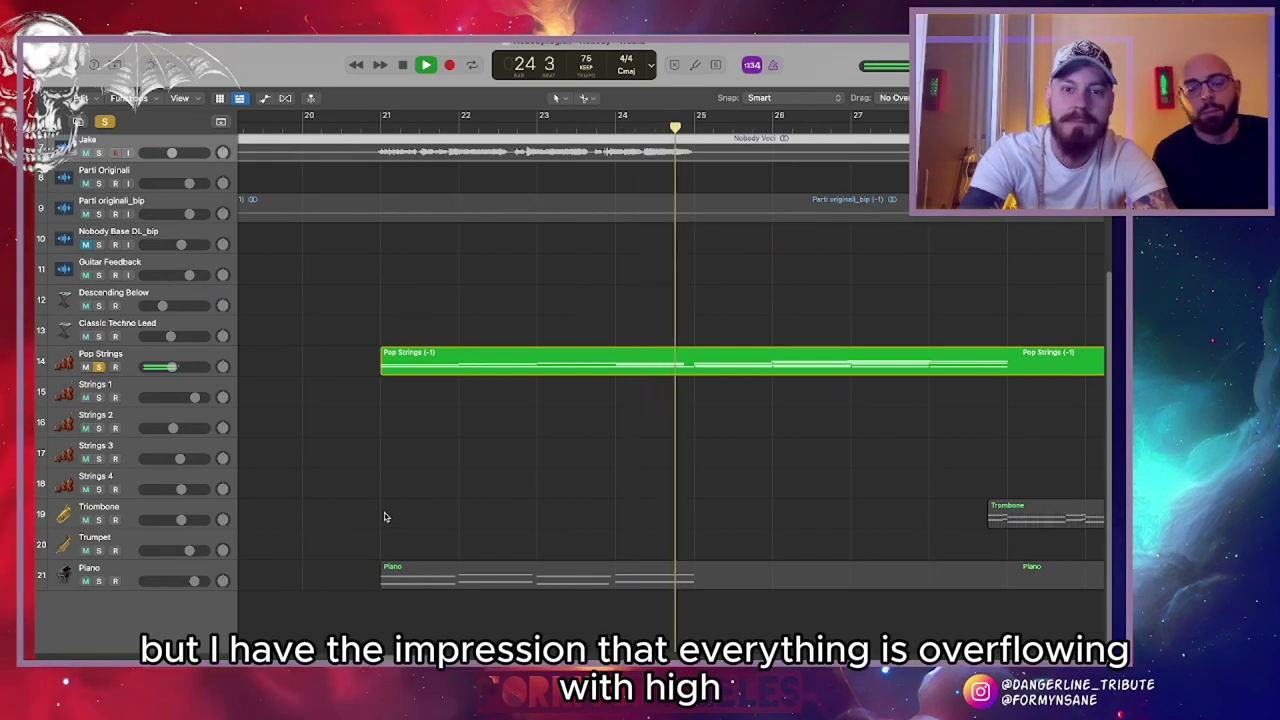
key("space")
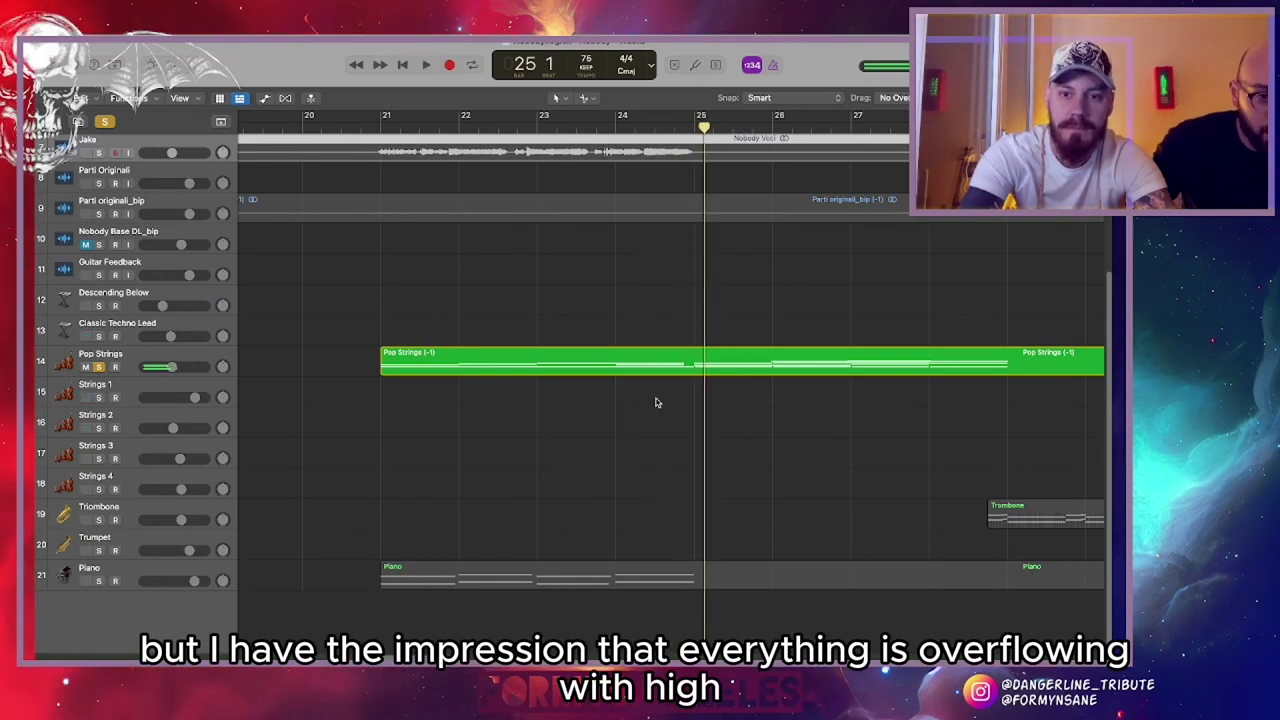
Open the Pop Strings notes in the Piano Roll and lengthen the two notes ending before bar 25 so they reach bar 25
double_click(512, 363)
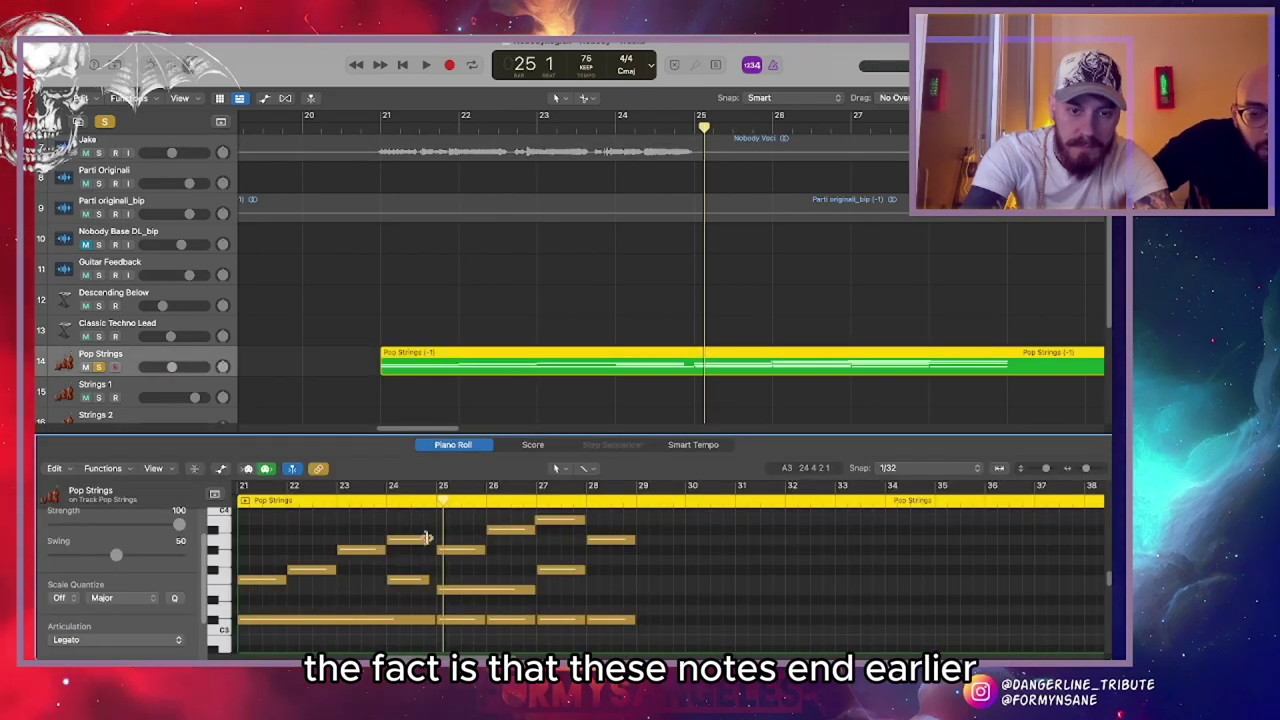
scroll(427, 538, "up", 6)
left_click_drag(427, 577, 481, 584)
scroll(269, 381, "down", 5)
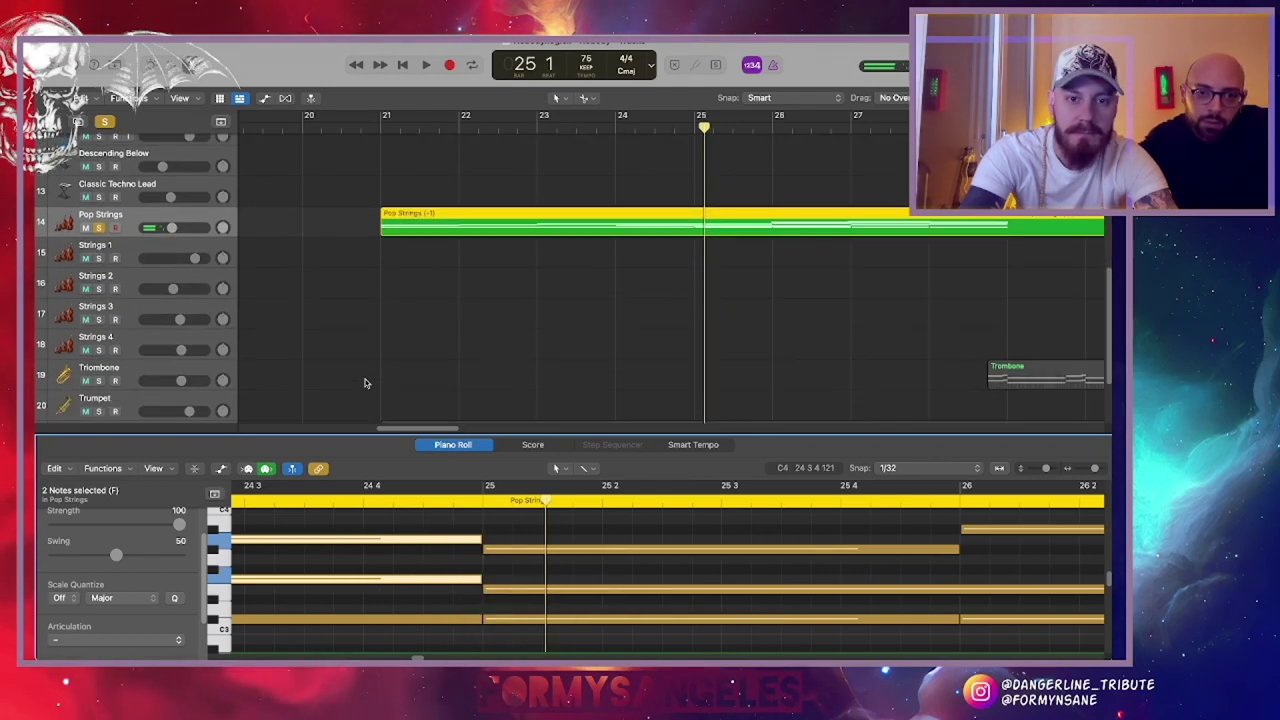
Solo the Piano track together with Pop Strings and set the velocity of its eight notes in bars 21 to 24 to 83
left_click(258, 357)
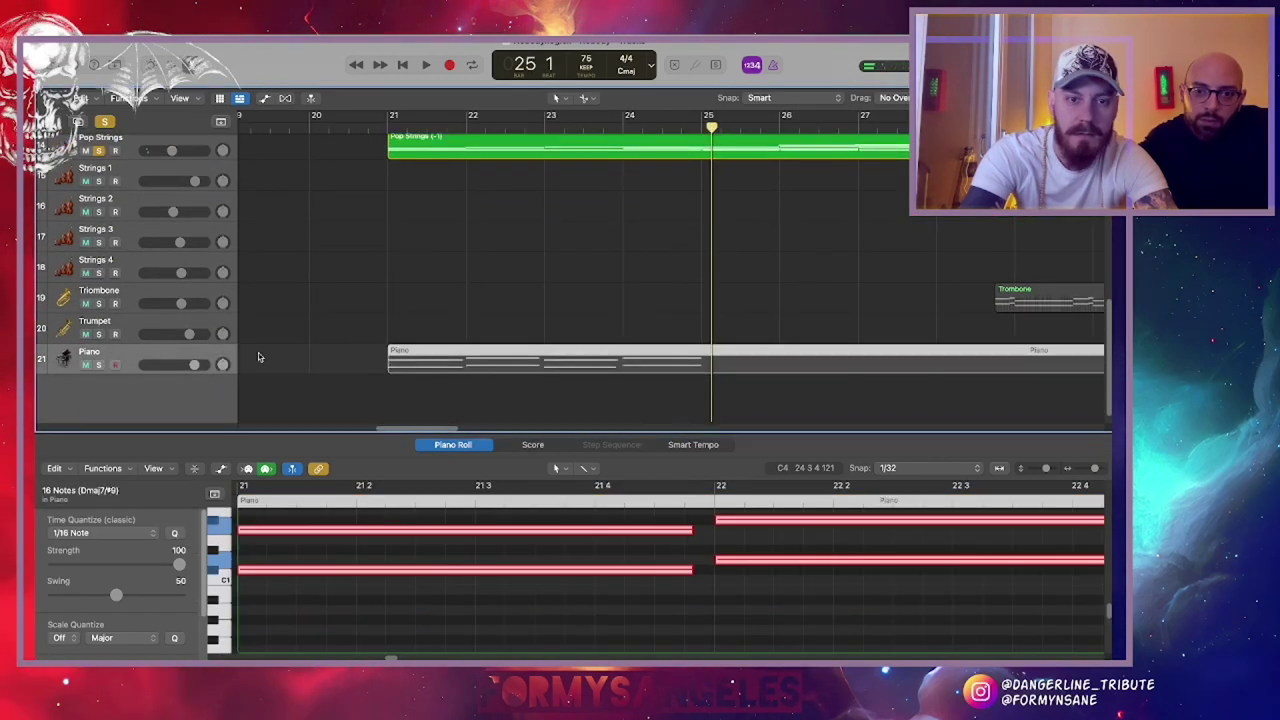
left_click(98, 364)
key("super+Left")
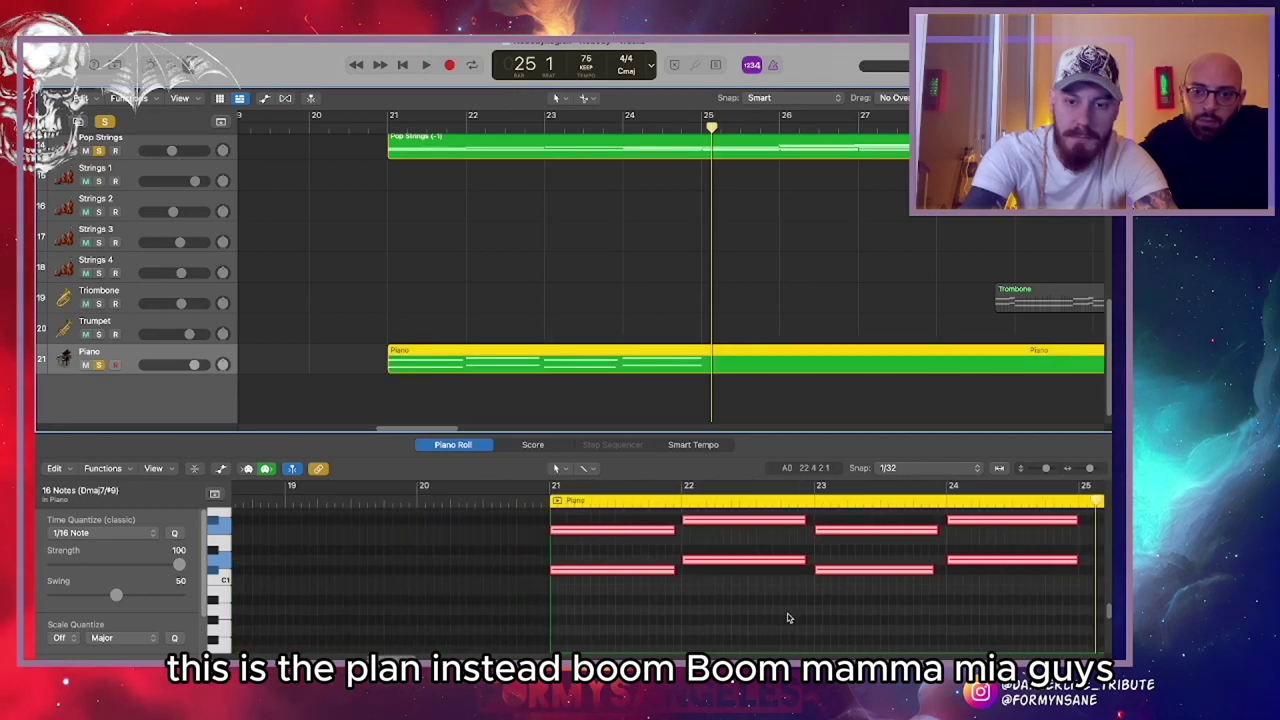
left_click_drag(985, 618, 652, 511)
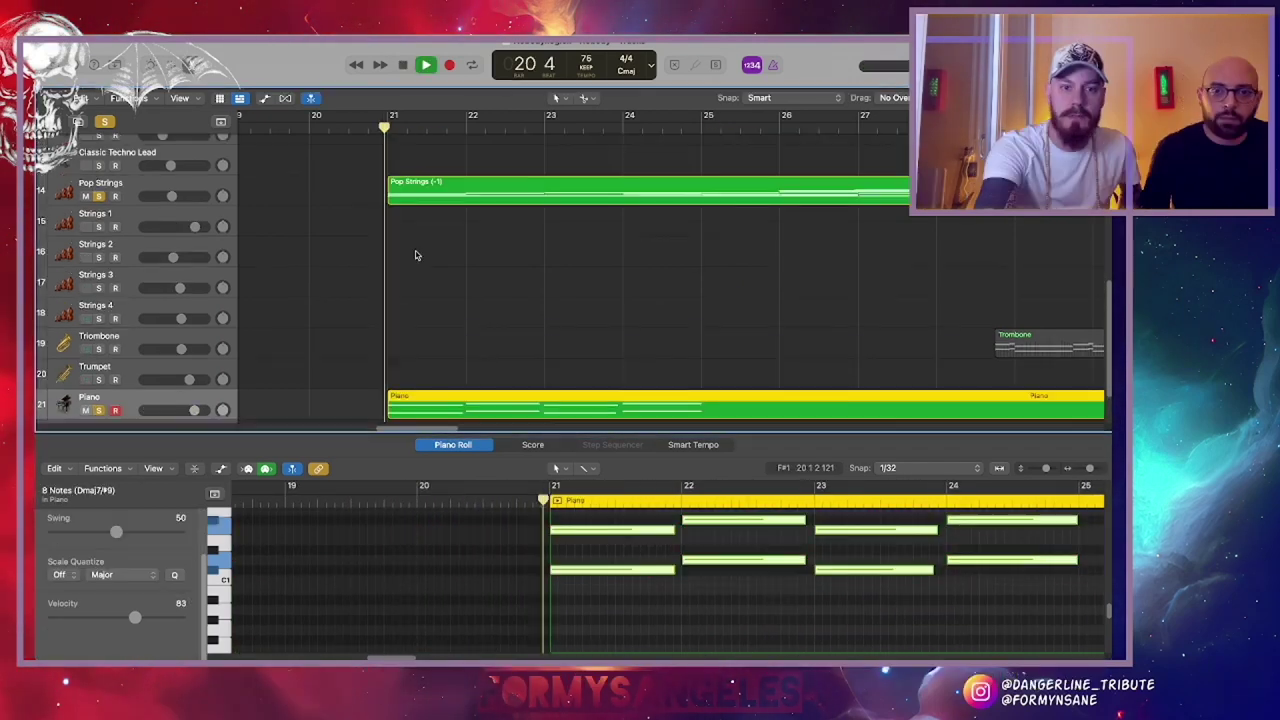
Listen to the soloed Pop Strings and Piano from just before bar 21 to bar 28, closing the Piano Roll during playback
scroll(416, 255, "down", 1)
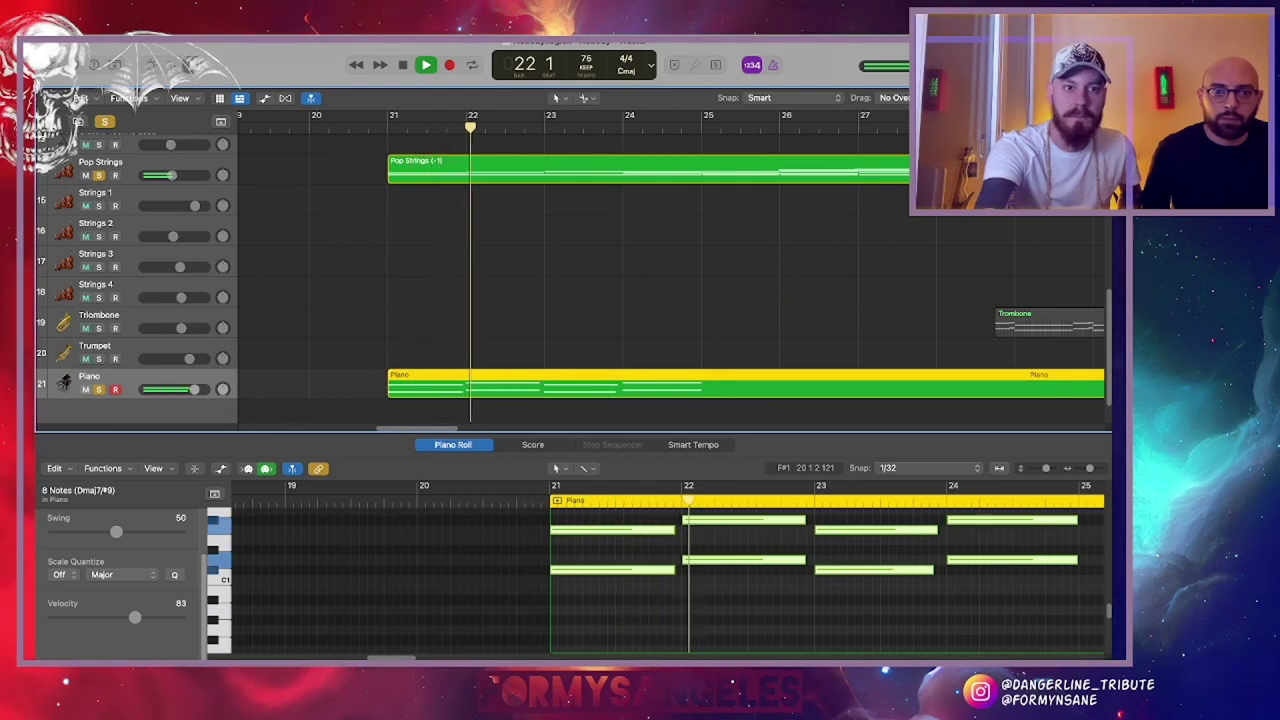
key("e")
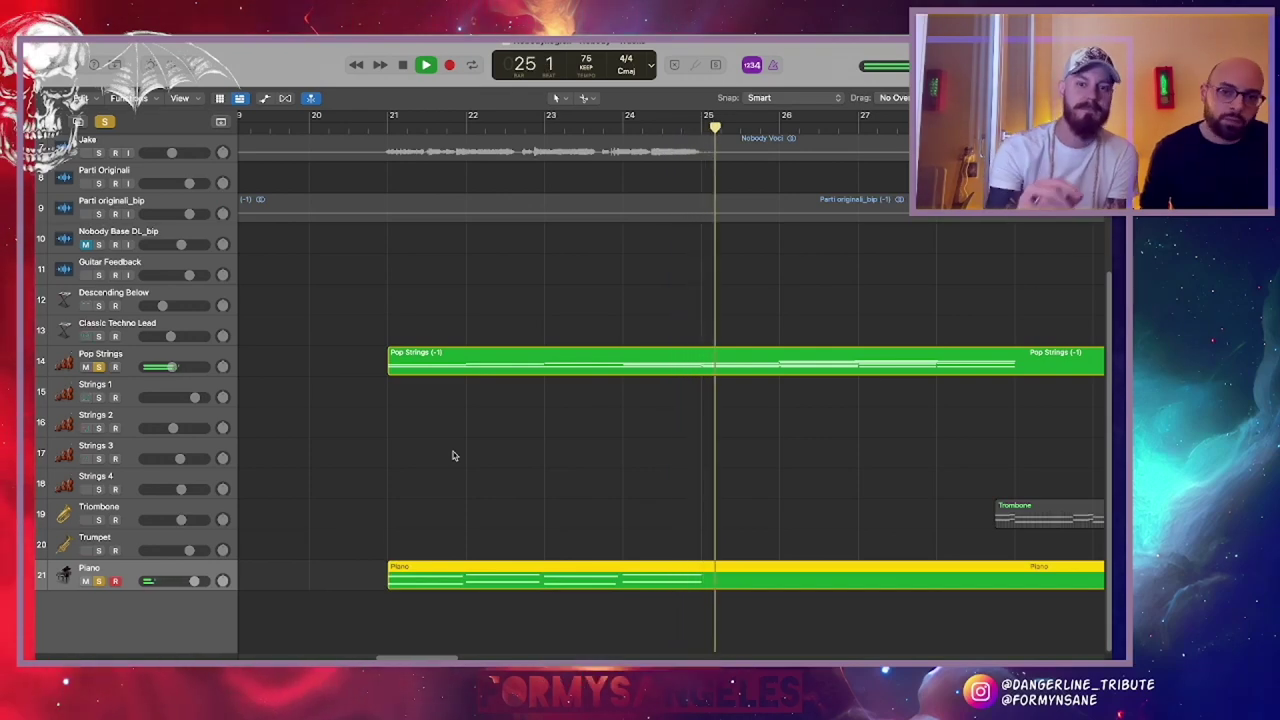
scroll(453, 455, "right", 1)
scroll(453, 455, "right", 3)
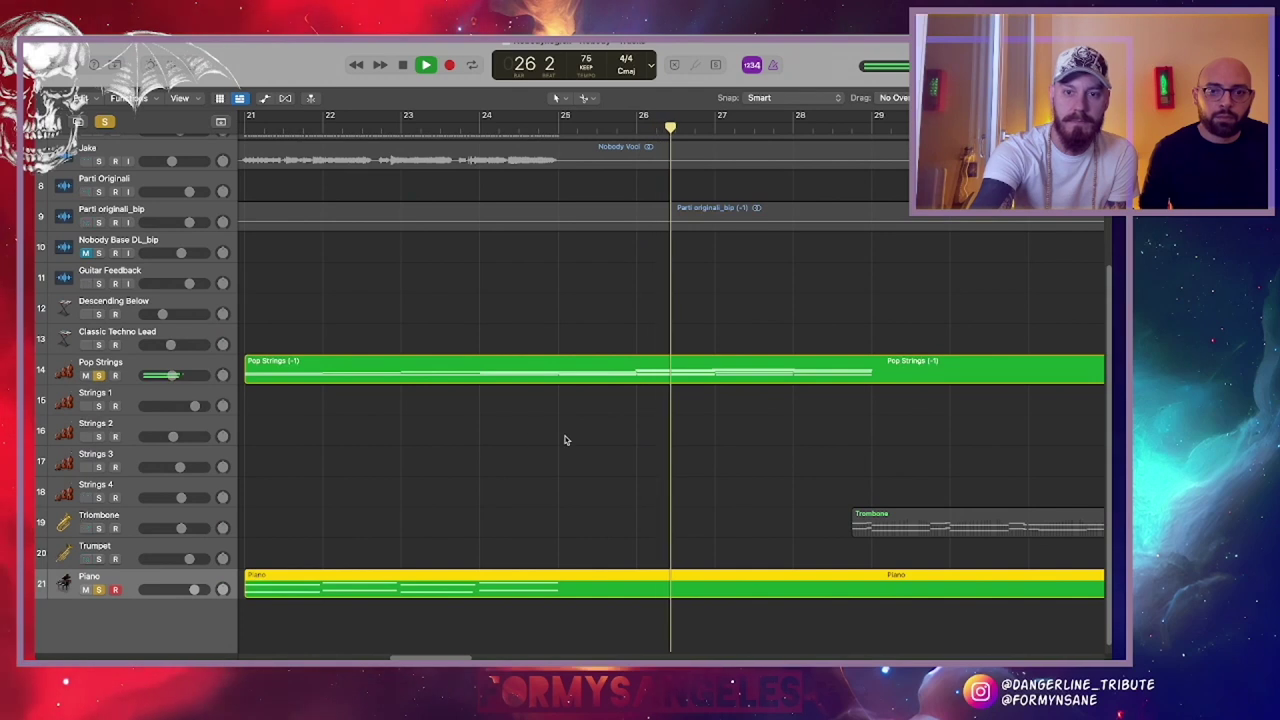
scroll(563, 440, "right", 3)
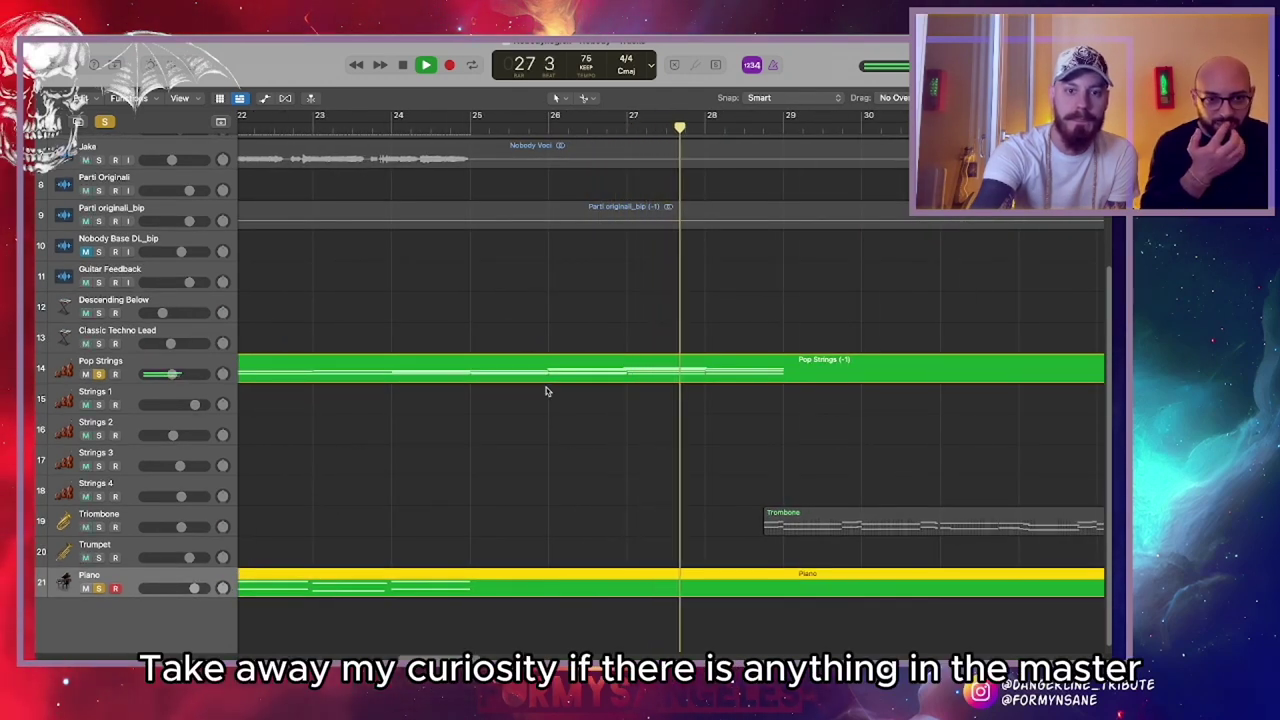
scroll(560, 405, "right", 1)
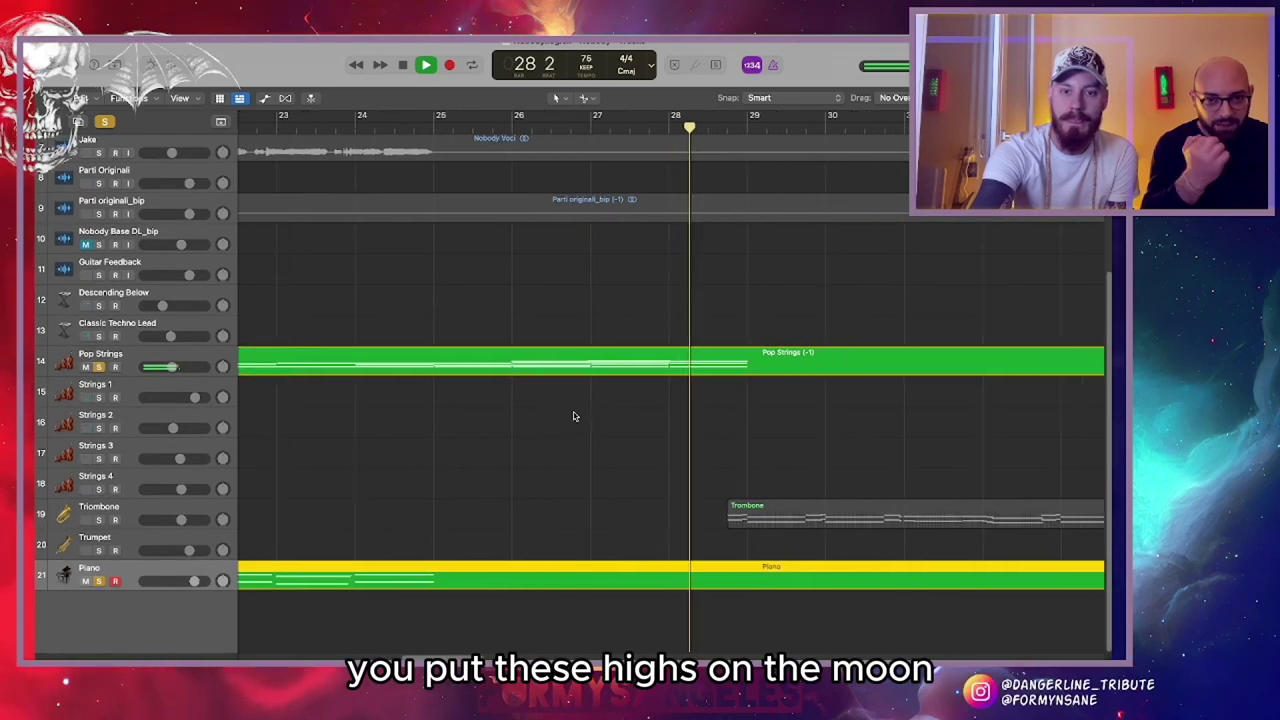
Add the Trombone track to the solo, listen to its entry, and stop playback at bar 29 beat 2
left_click(337, 514)
scroll(337, 514, "right", 1)
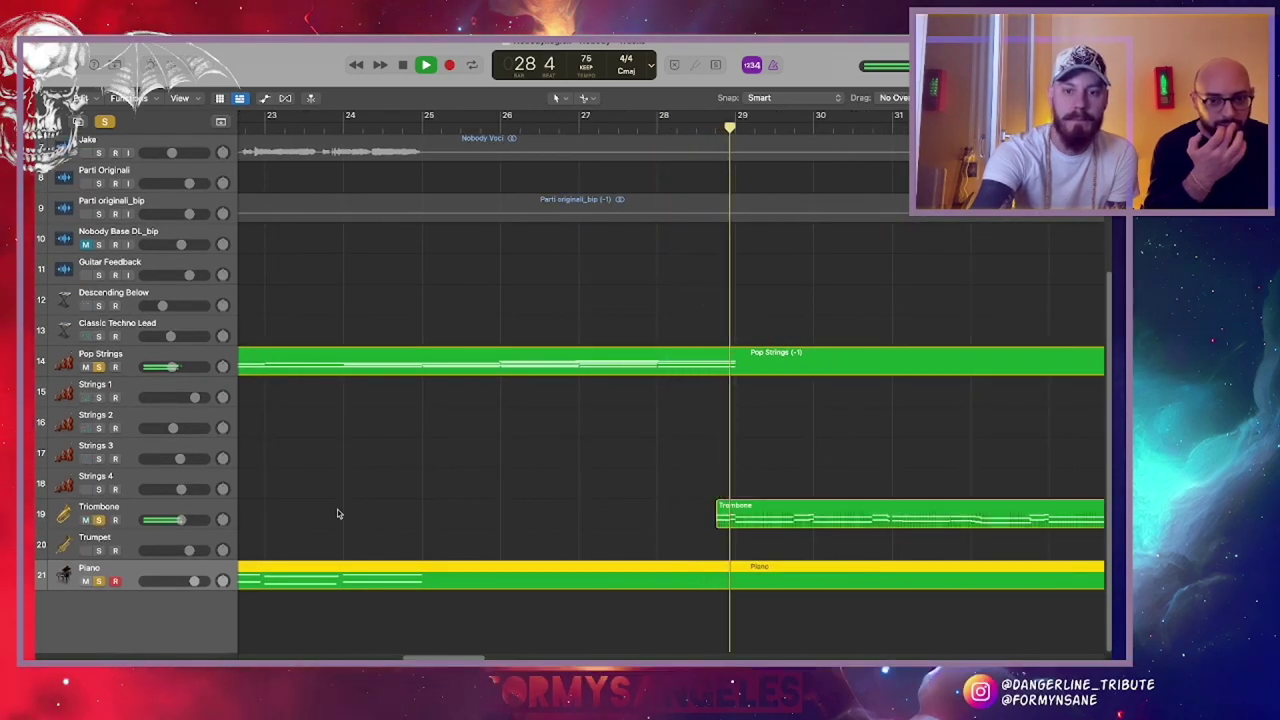
scroll(350, 515, "right", 2)
key("space")
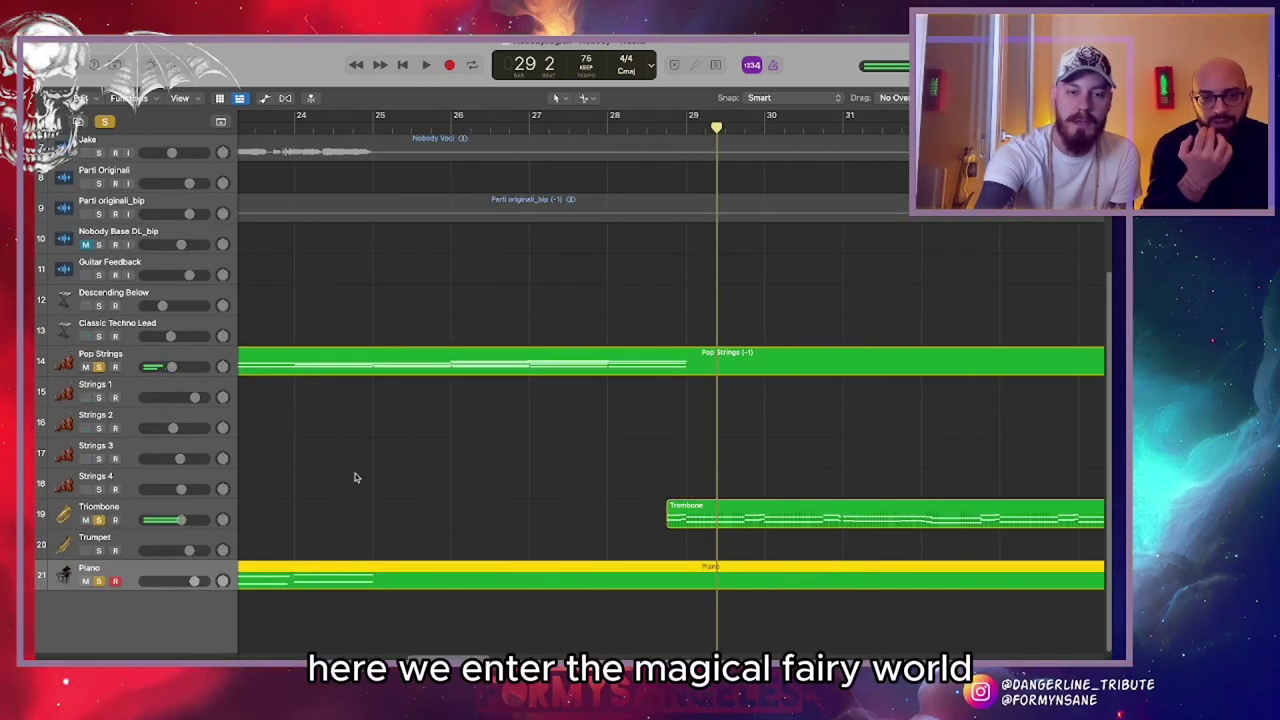
Replay the soloed parts from about bar 27, reduce the track heights to fit more tracks, and add Smooth Hi-Hat to the solo
key("super+Left")
scroll(361, 459, "left", 1)
scroll(361, 459, "up", 2)
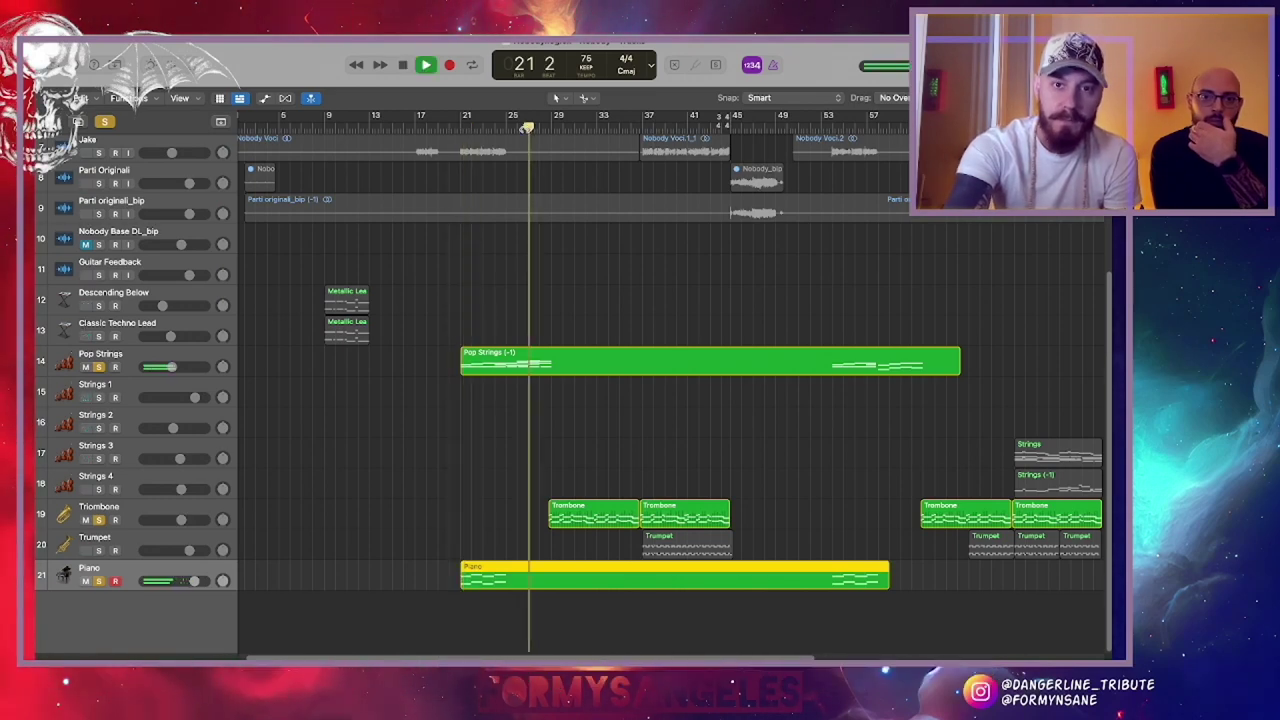
scroll(540, 330, "up", 5)
scroll(538, 330, "up", 1)
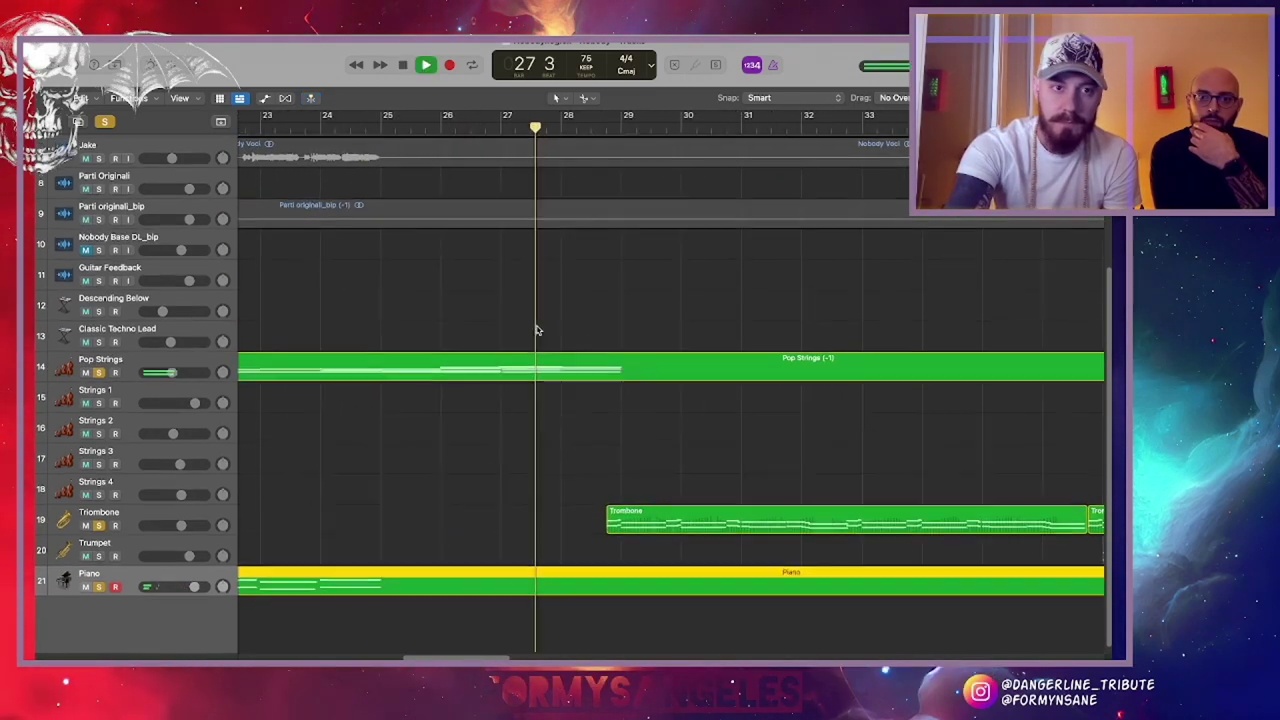
scroll(537, 330, "up", 4)
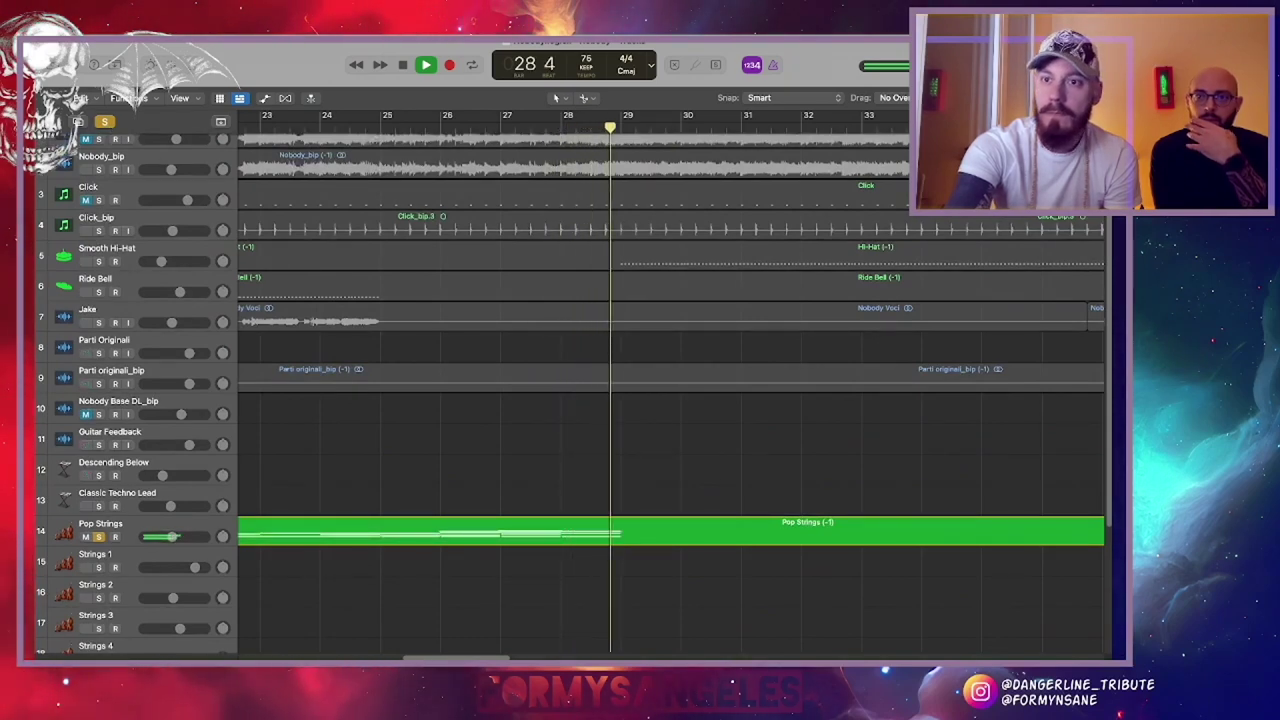
key("super+Up")
key("super+Up")
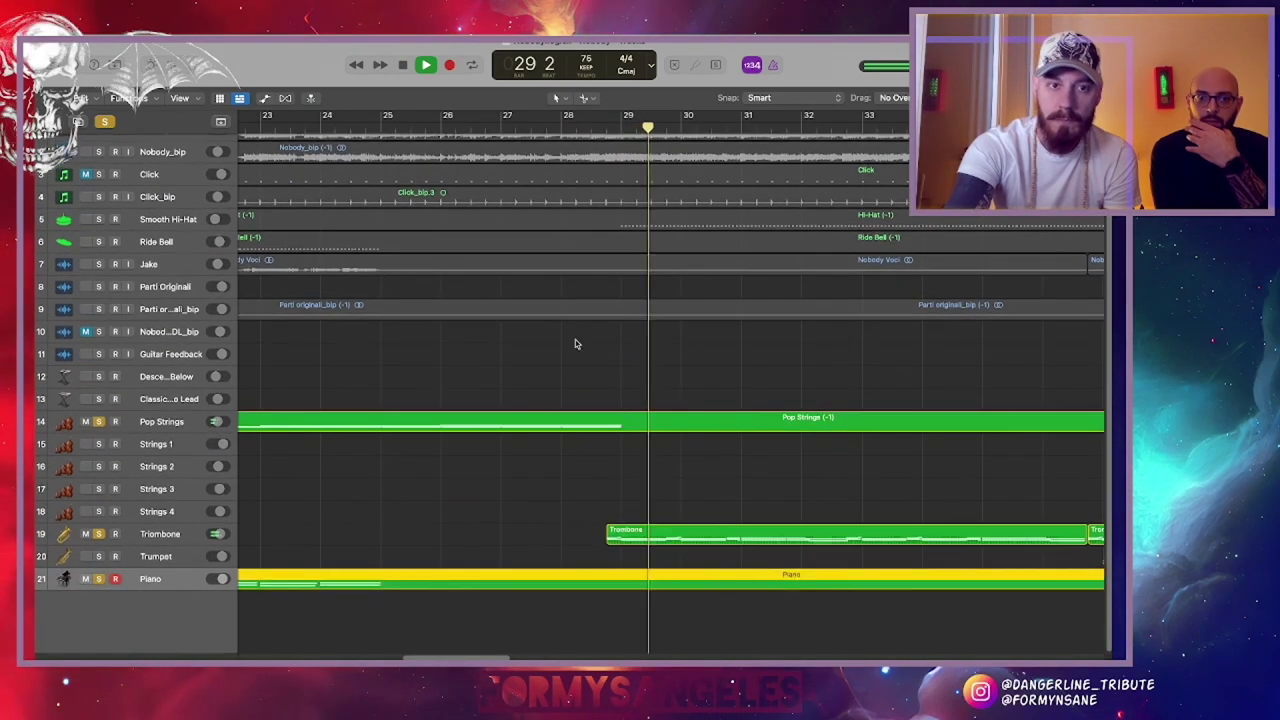
left_click(99, 220)
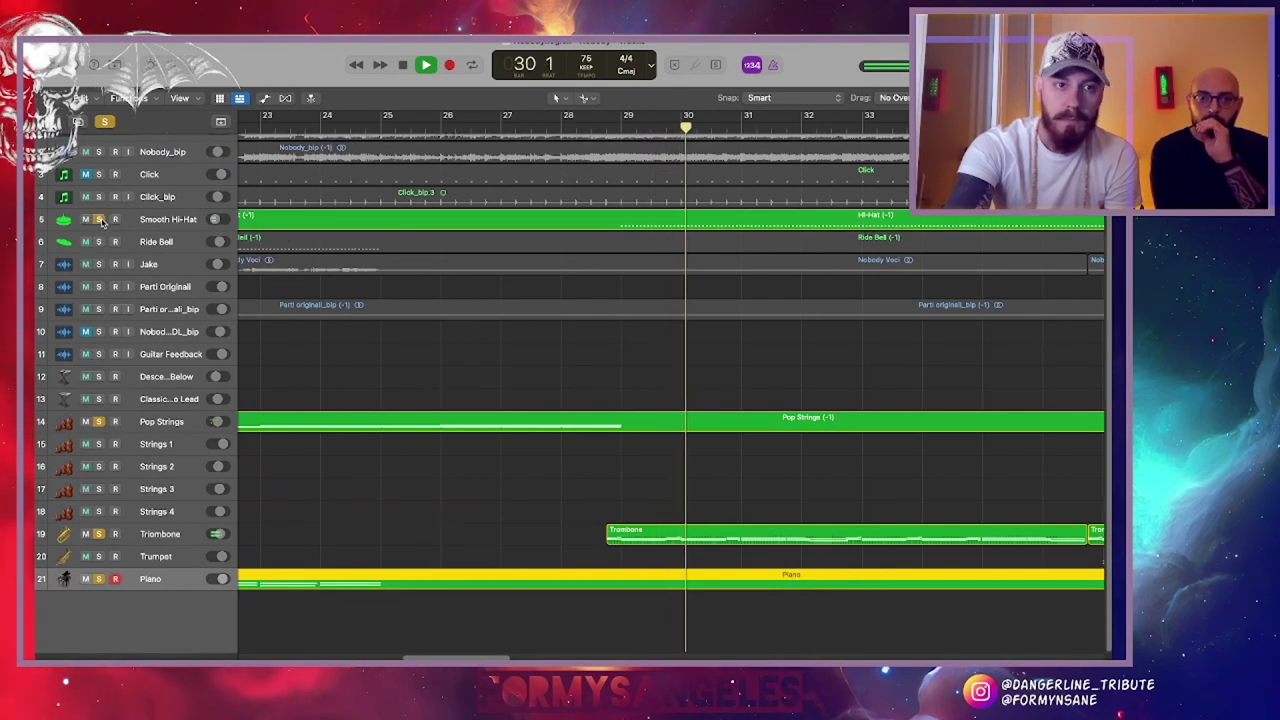
Clear all solos and compare the full mix with and without Nobody_bip between bars 31 and 35
left_click(104, 122)
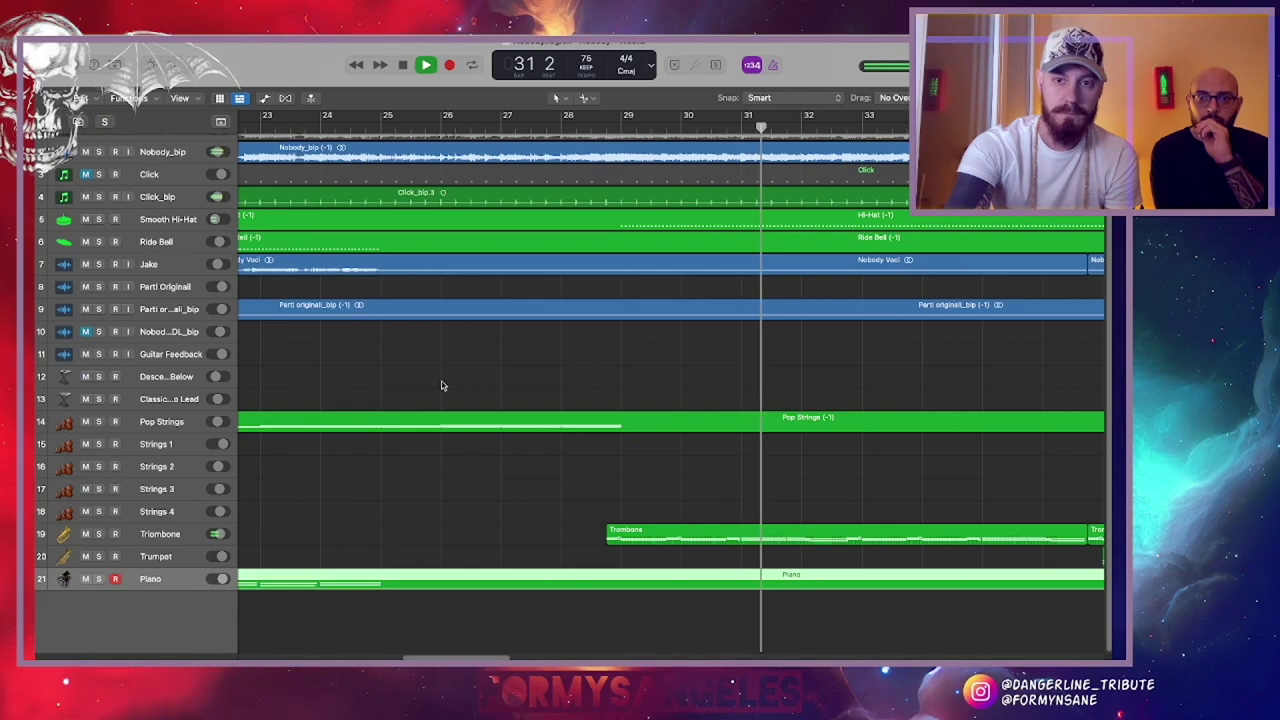
scroll(442, 386, "up", 1)
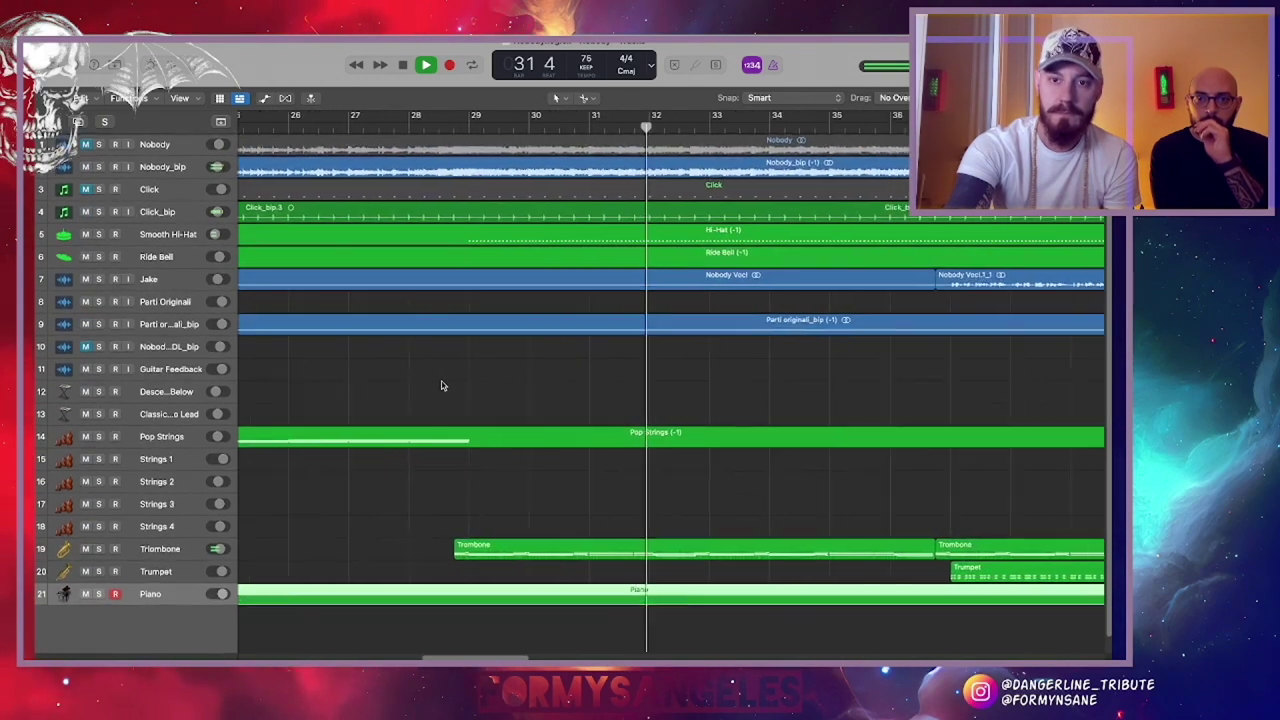
left_click(85, 167)
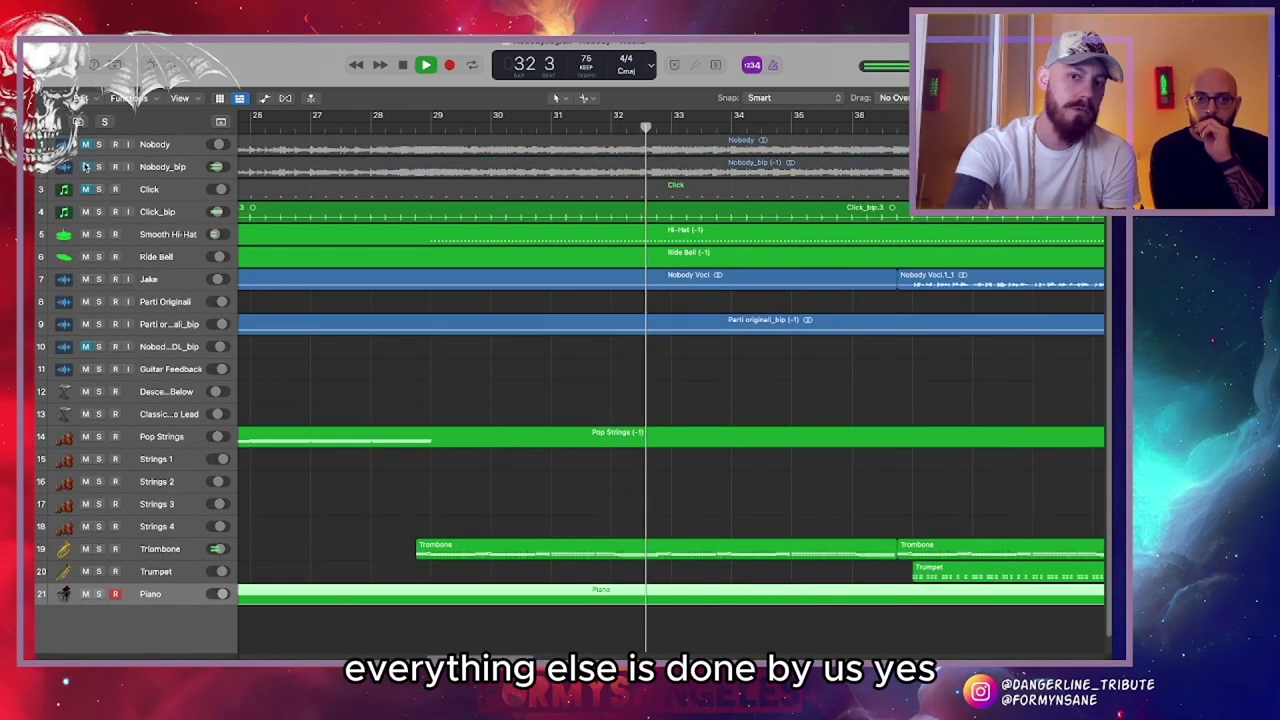
scroll(402, 357, "down", 1)
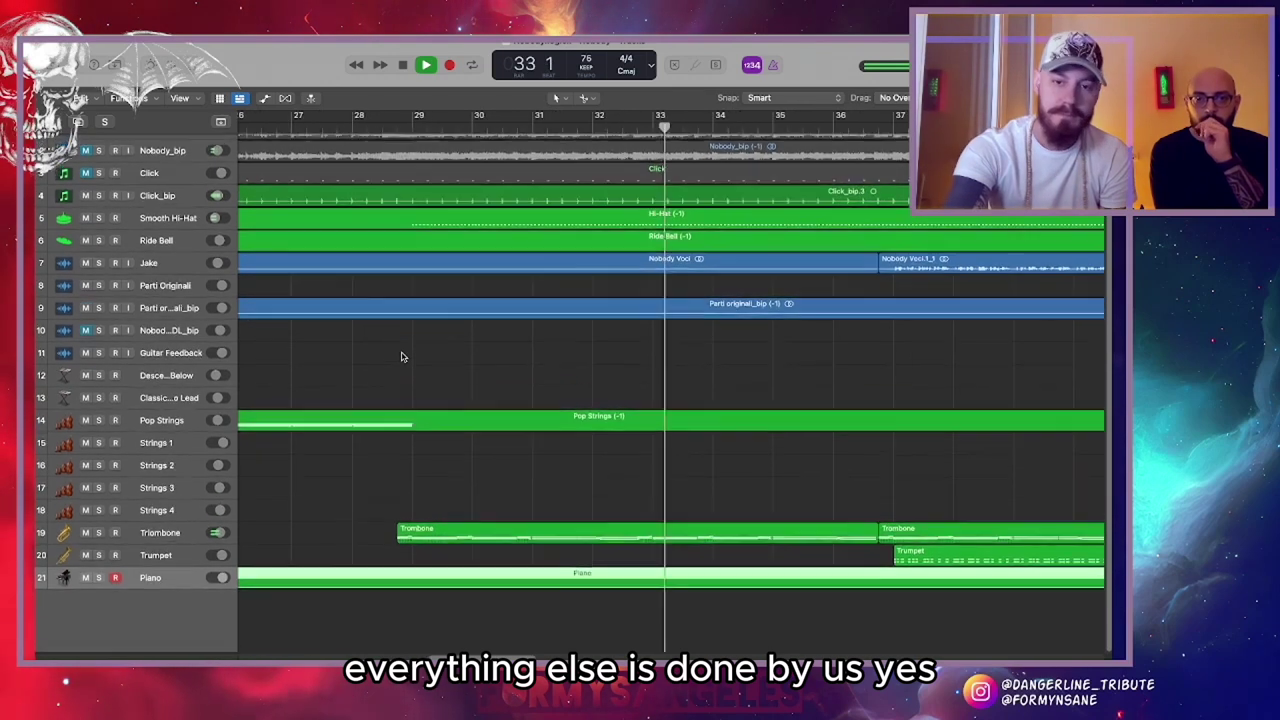
scroll(160, 195, "up", 1)
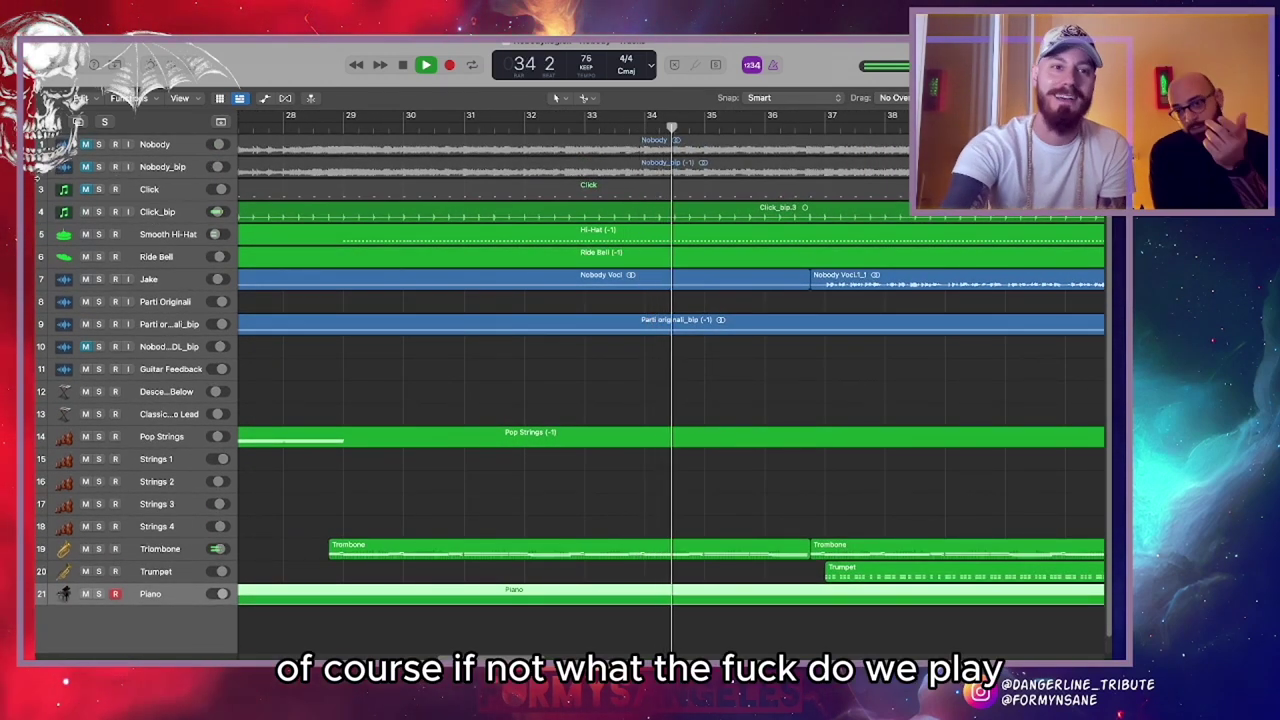
left_click(86, 167)
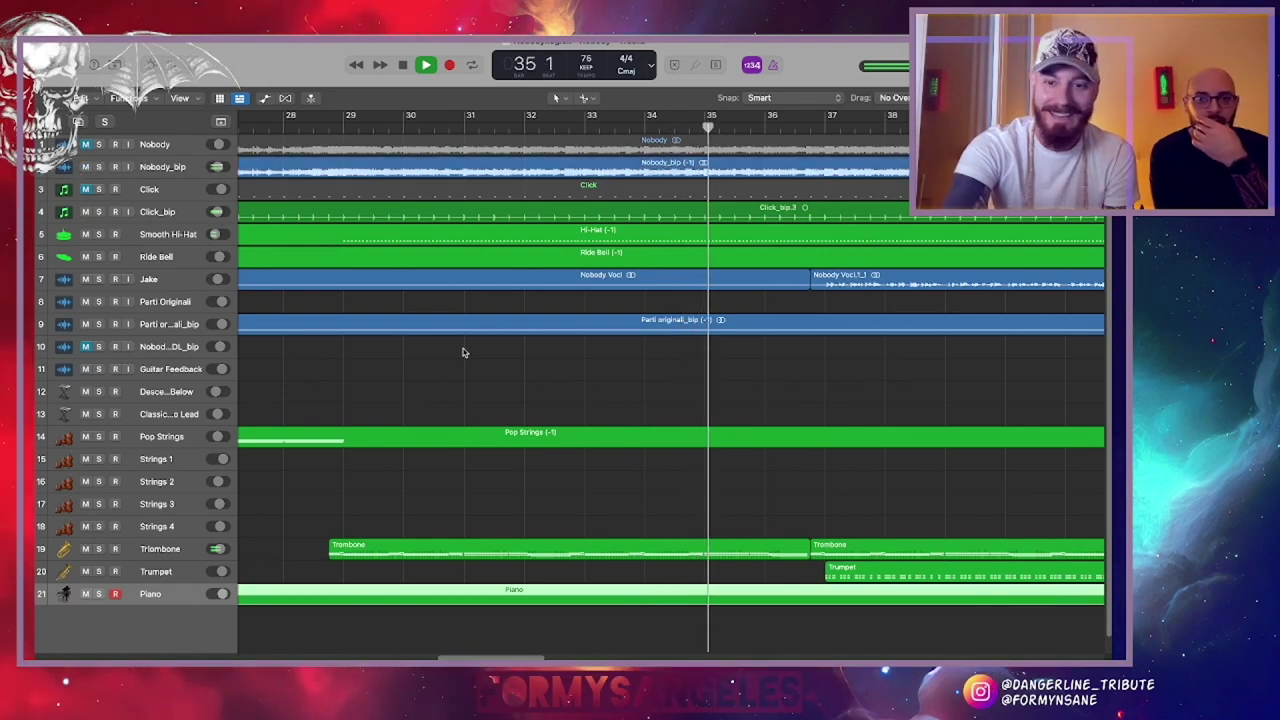
Widen the track headers to show the volume sliders, and lower the Nobody_bip volume while listening from bar 36 to bar 39
scroll(463, 352, "right", 4)
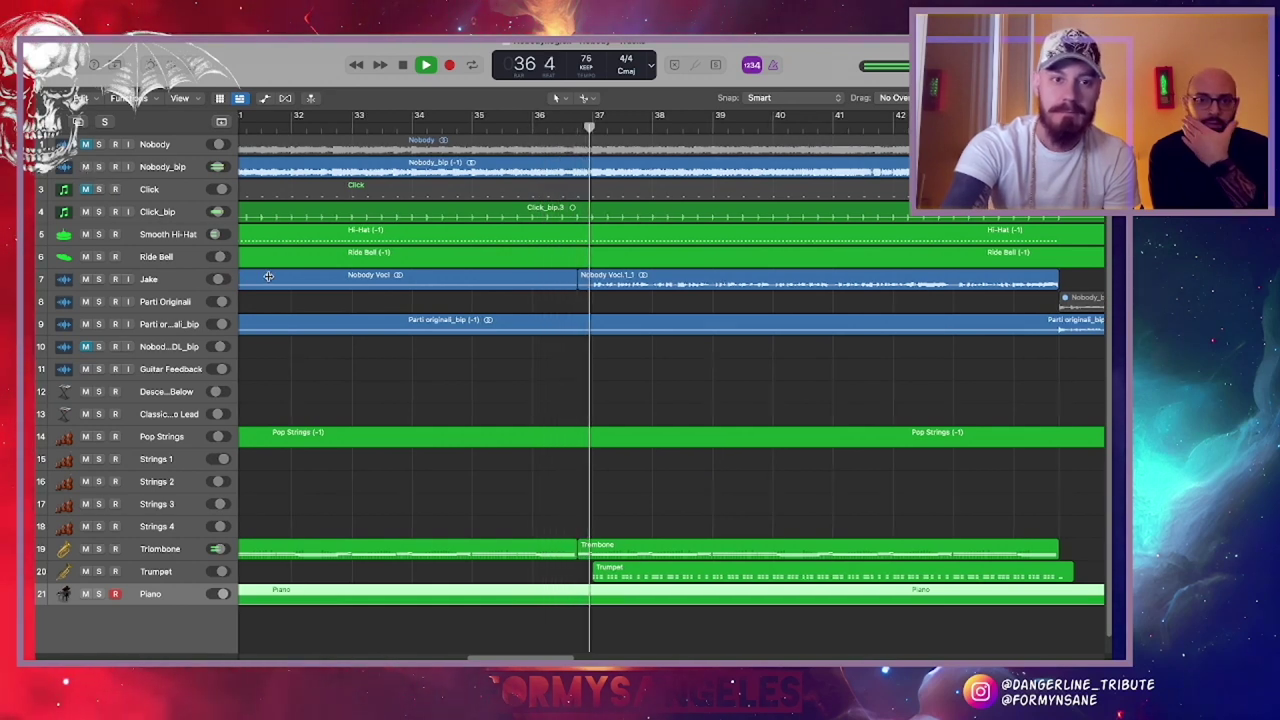
left_click_drag(258, 277, 325, 270)
left_click_drag(280, 170, 262, 167)
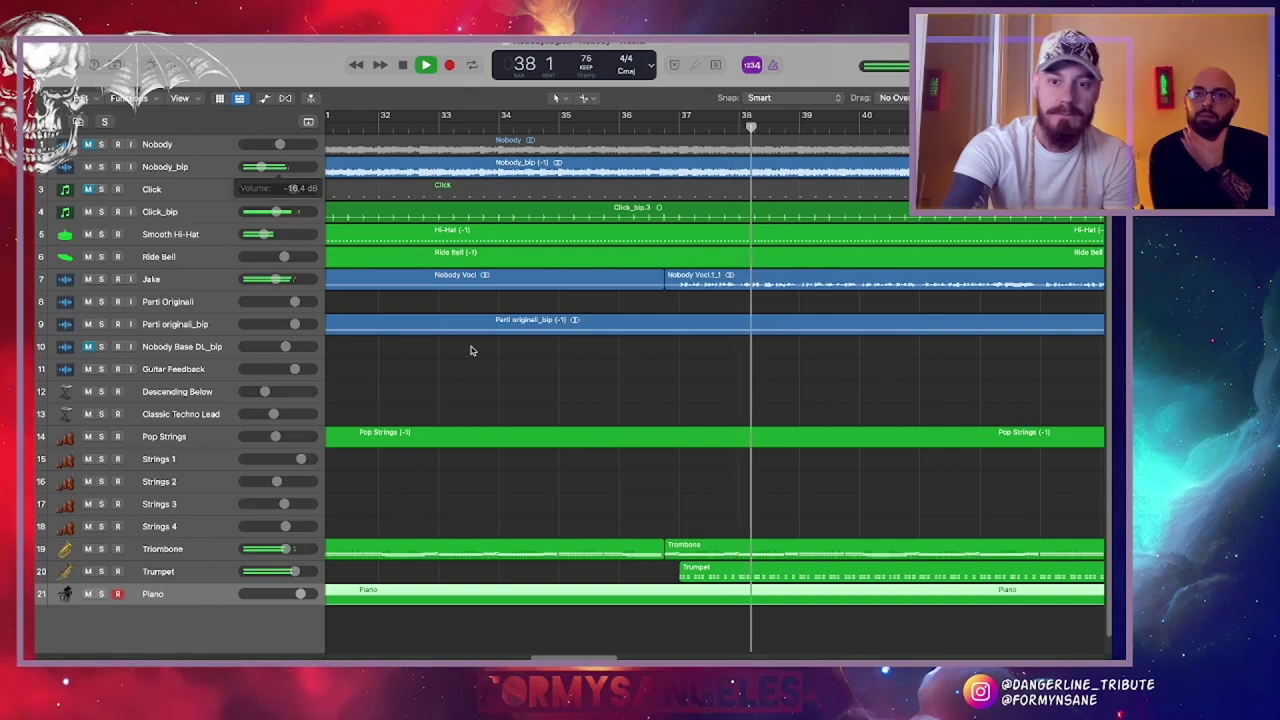
scroll(472, 350, "right", 3)
scroll(472, 350, "down", 1)
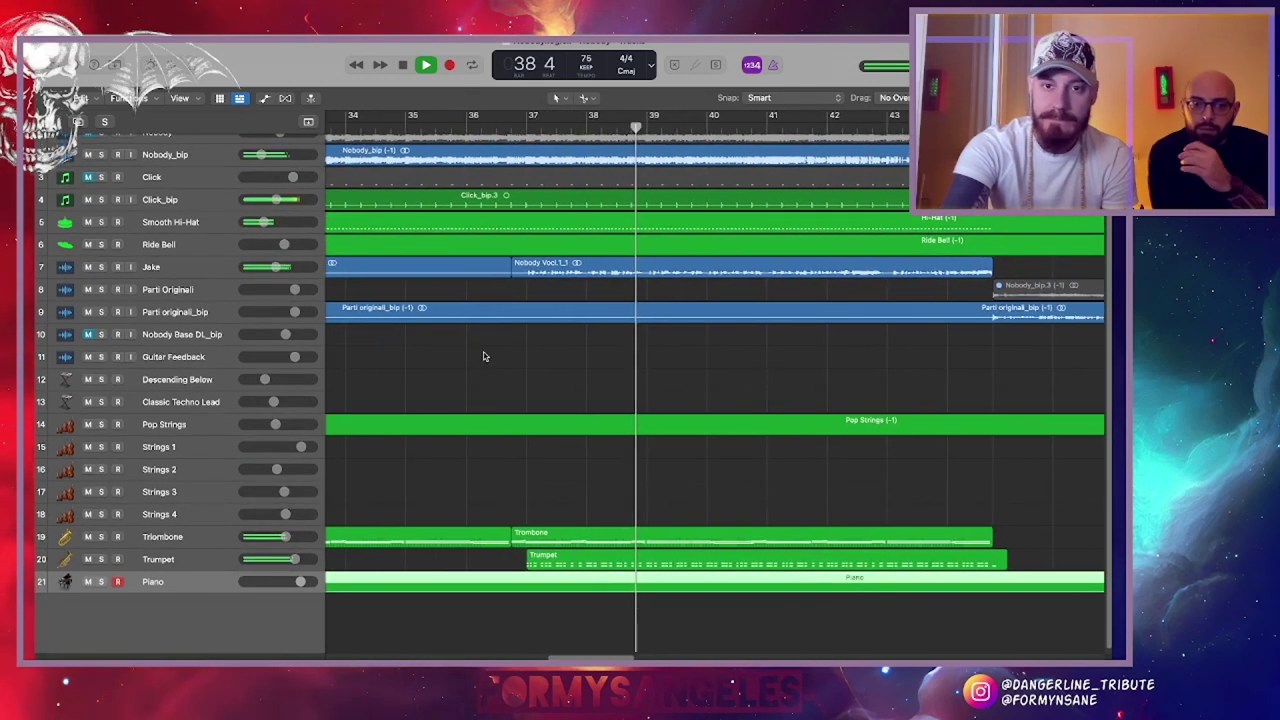
scroll(517, 374, "right", 2)
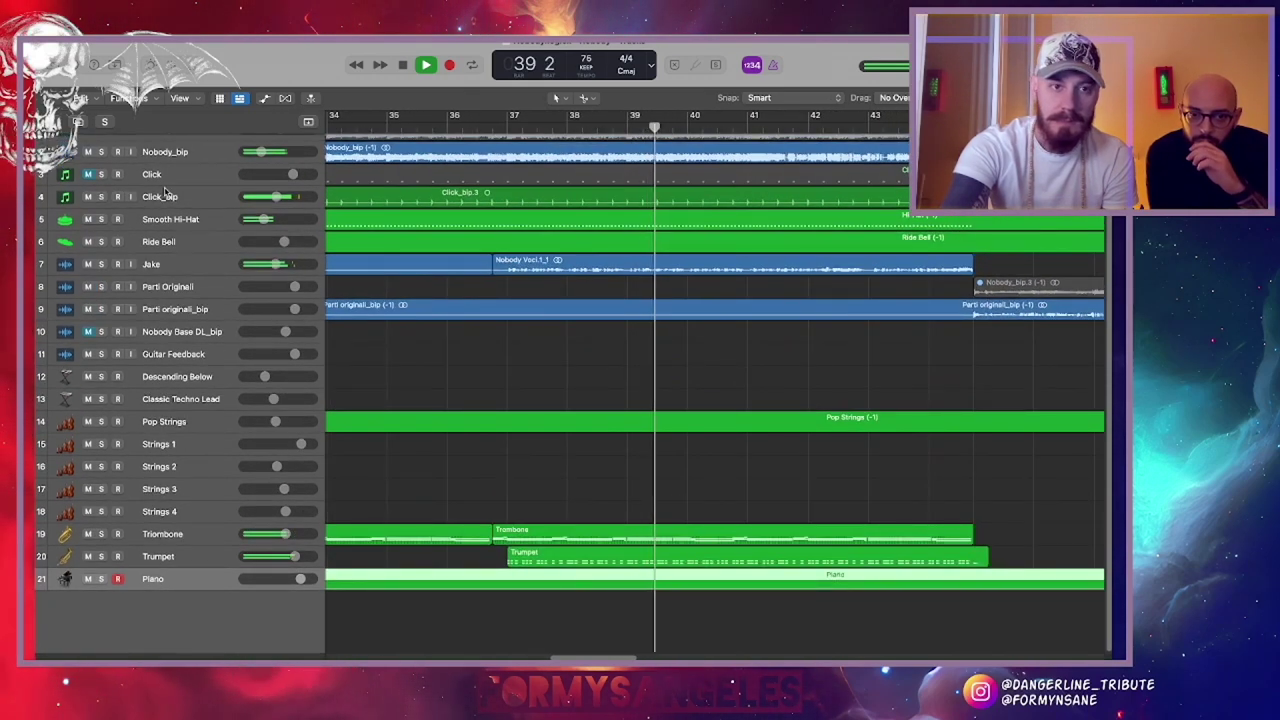
Mute vocals track 7 and compare the mix with and without Nobody_bip around bar 42
left_click(88, 264)
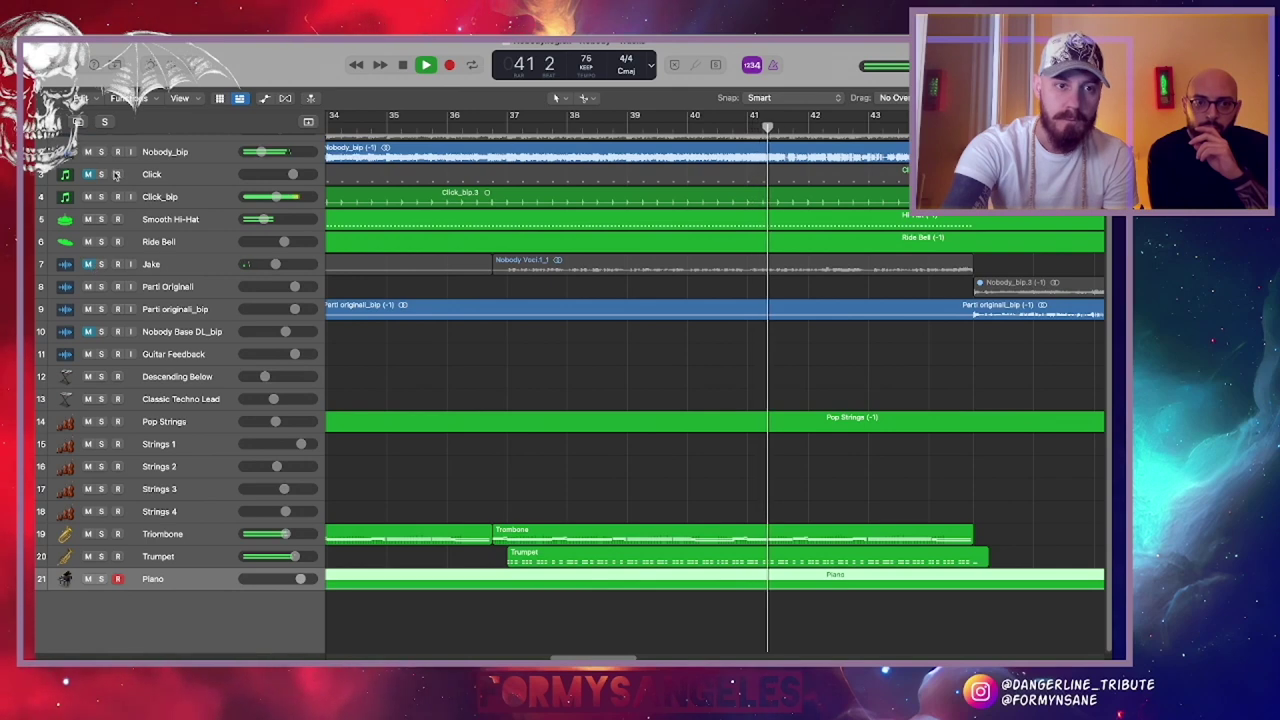
scroll(173, 208, "up", 1)
scroll(173, 205, "up", 1)
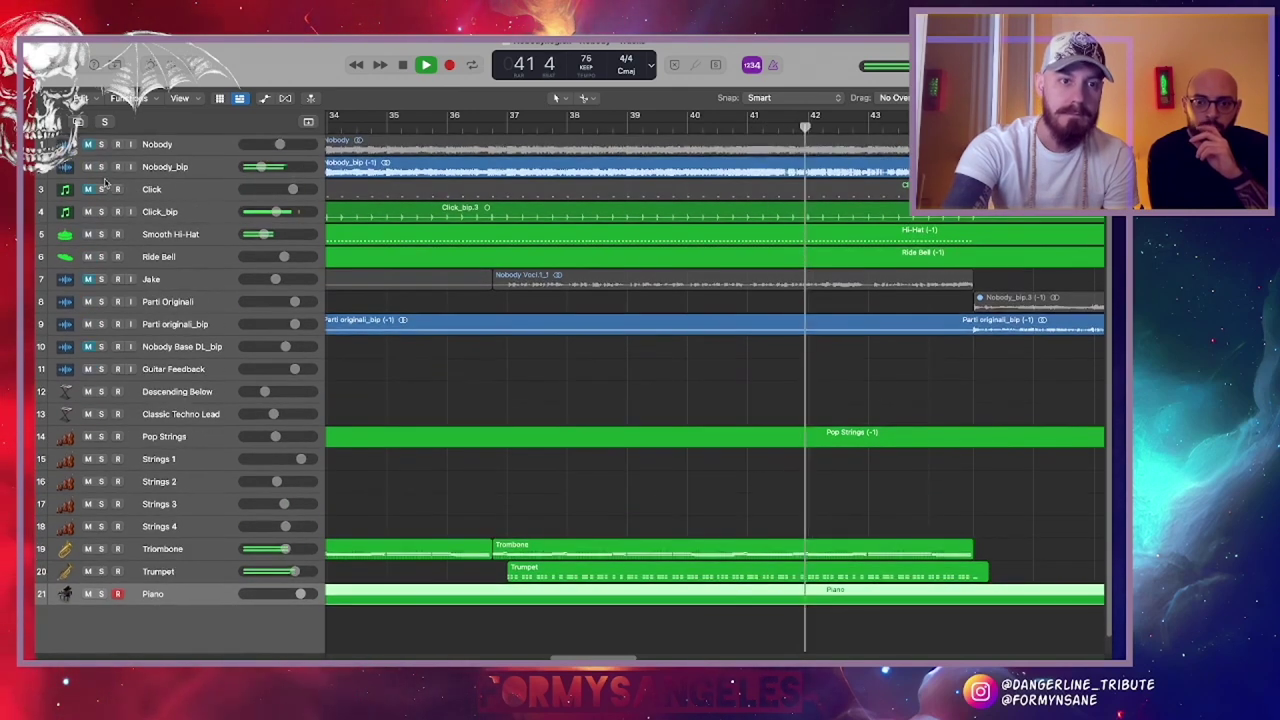
left_click(88, 166)
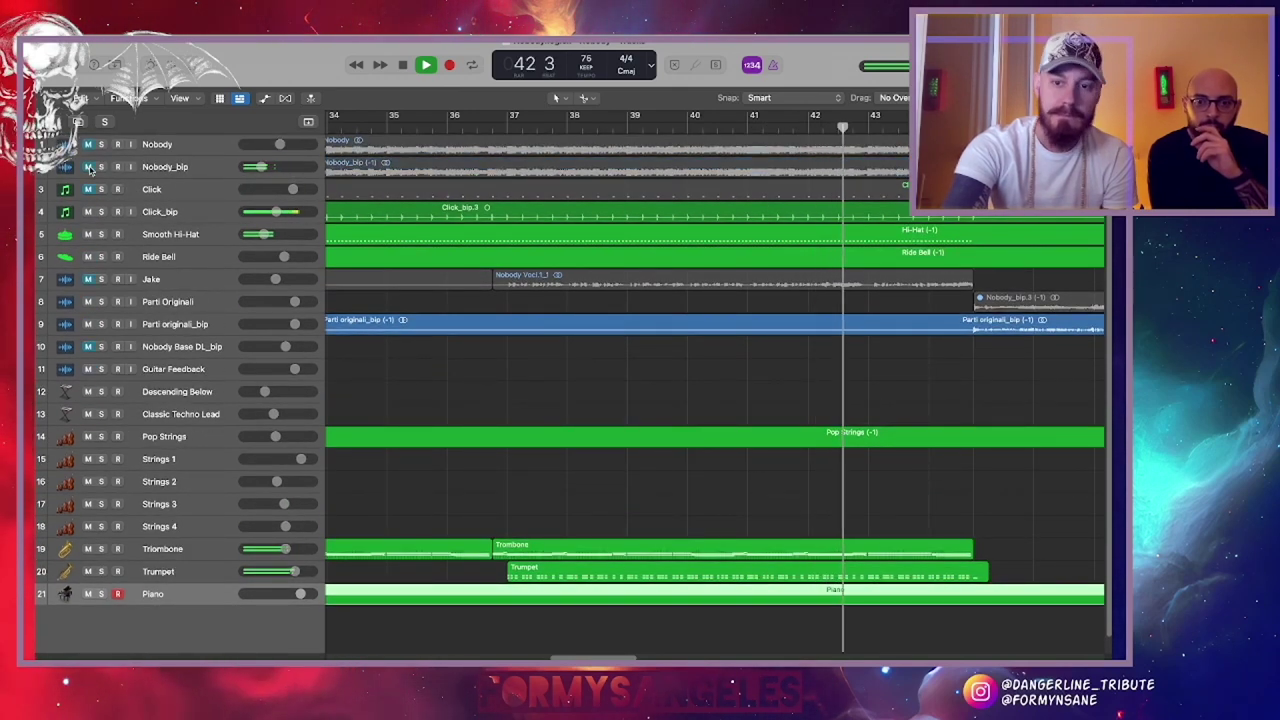
left_click(89, 167)
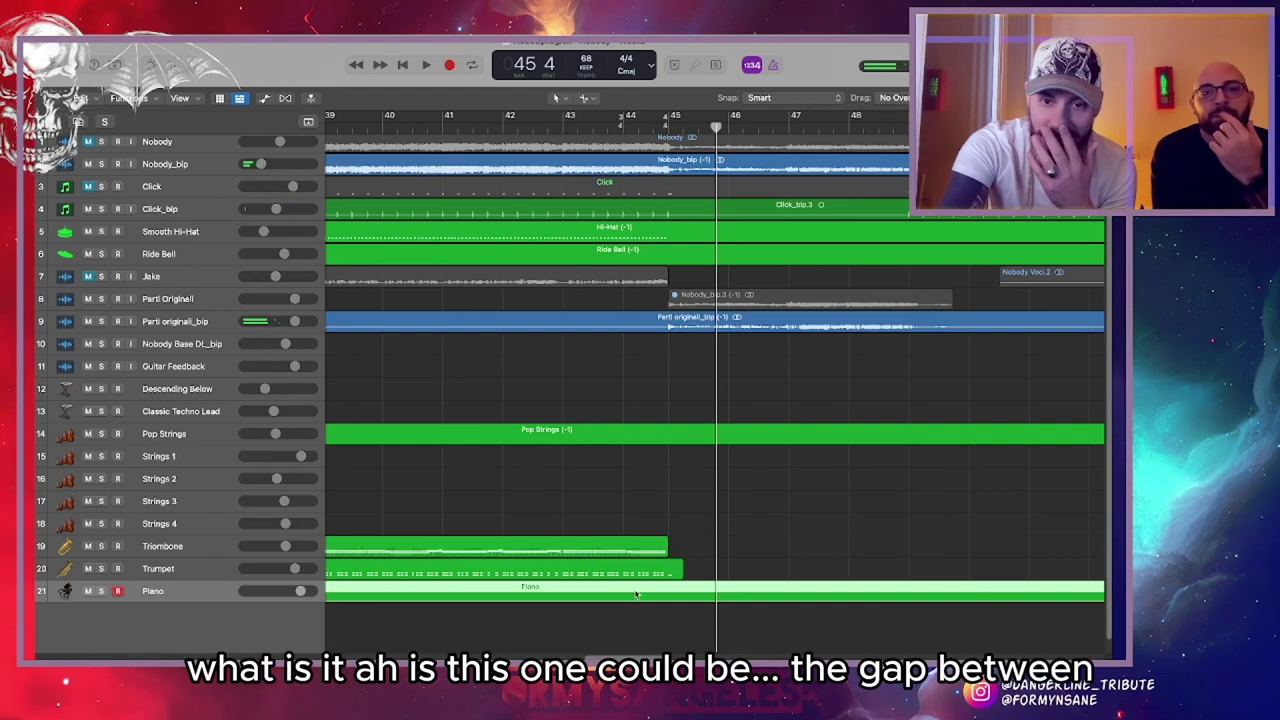
Replay the transition into bar 45 and examine where the Parti originali_bip audio enters against the surrounding regions
double_click(625, 128)
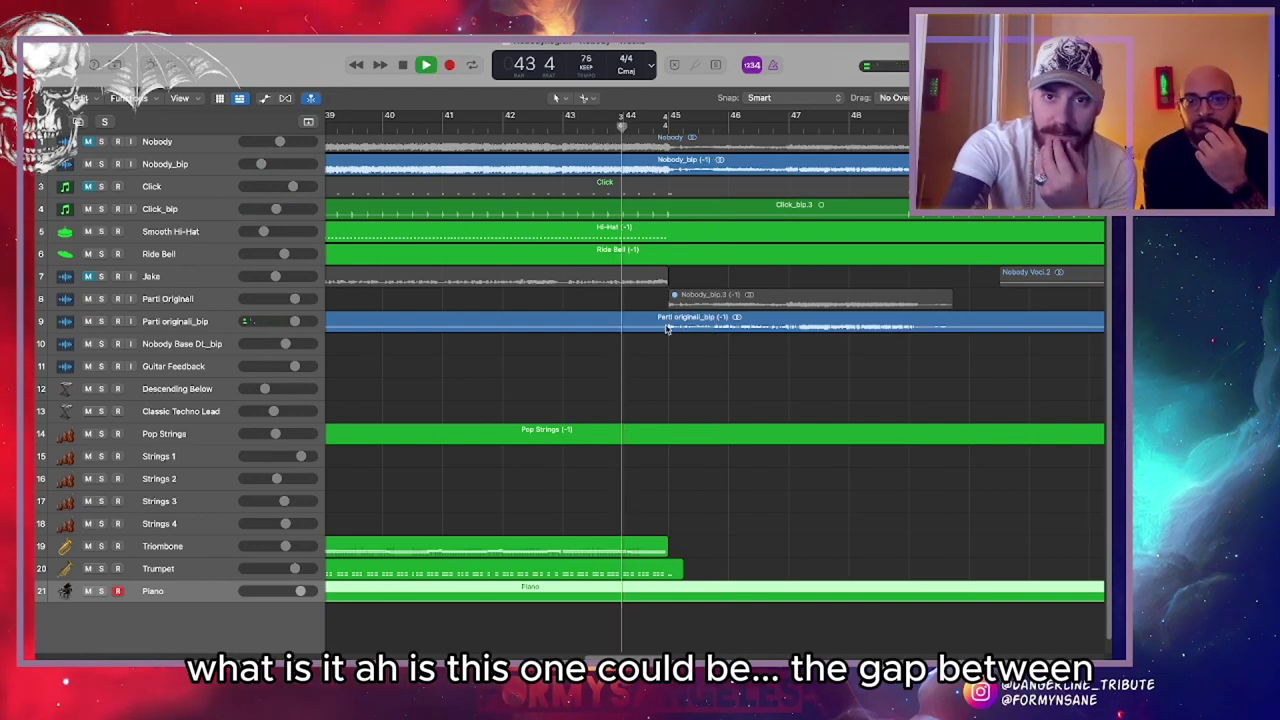
key("super+Right")
scroll(614, 384, "down", 1)
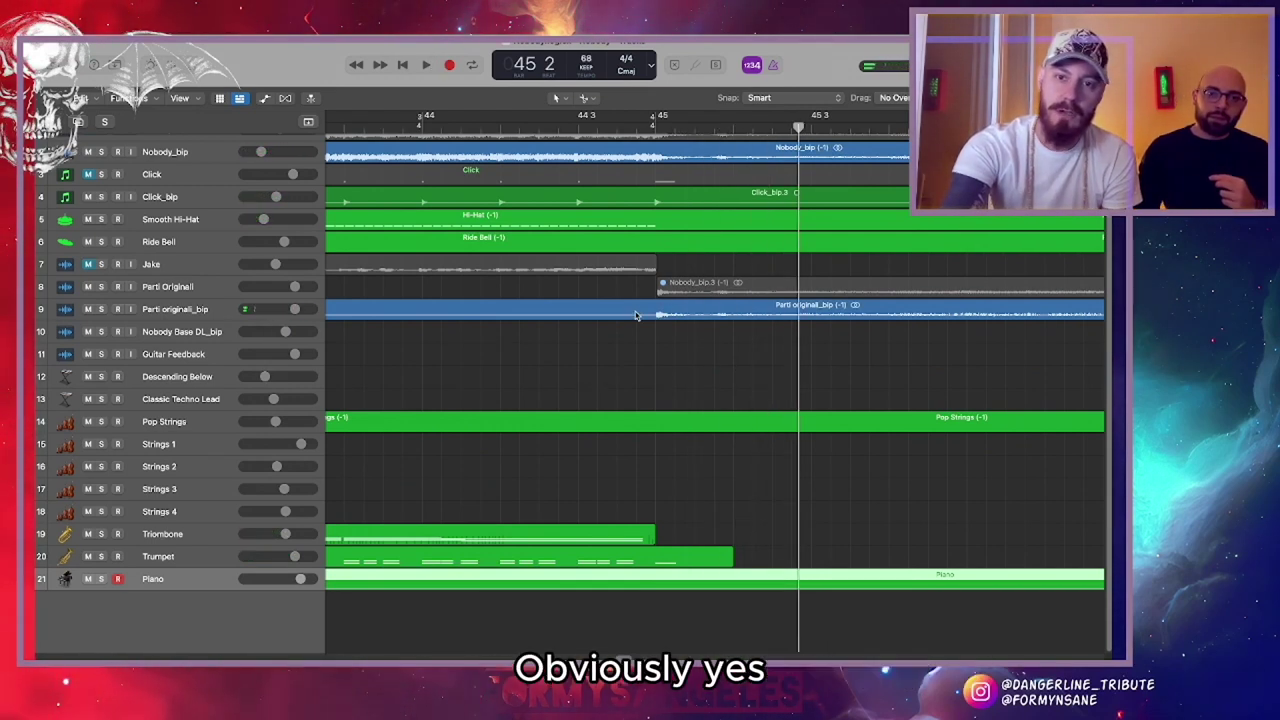
key("super+Left")
key("super+Left")
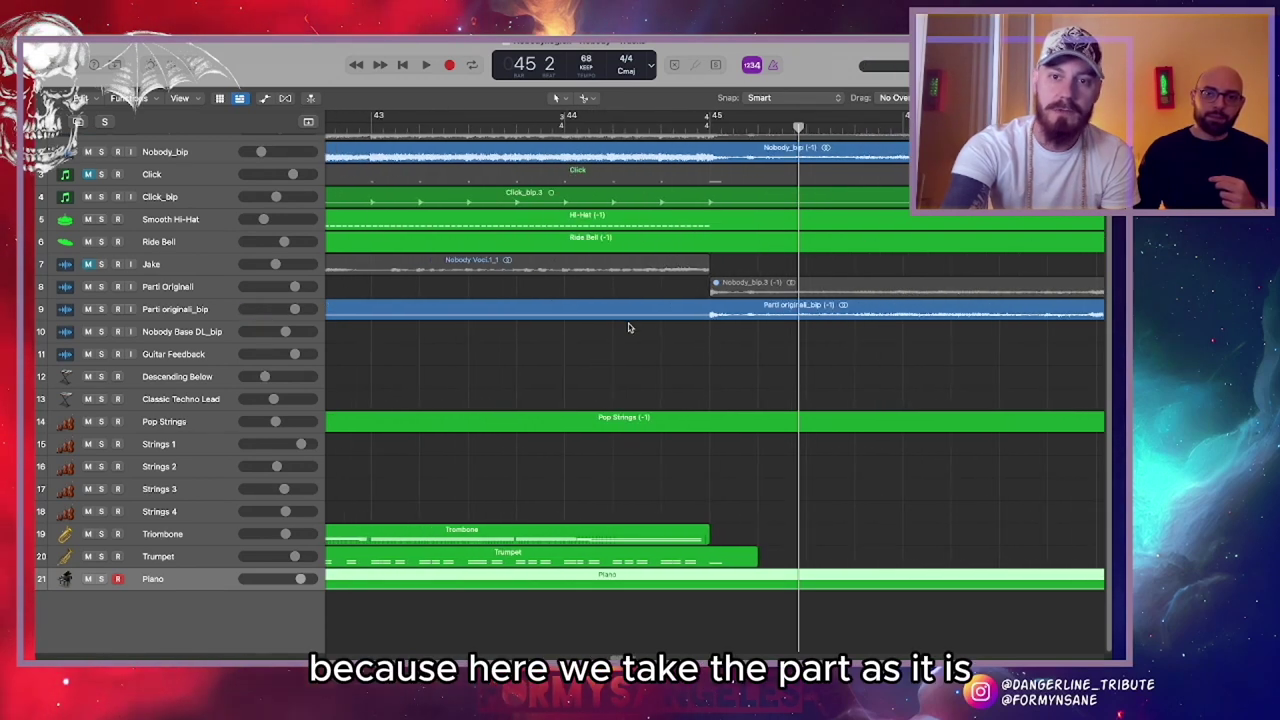
scroll(630, 327, "right", 3)
key("super+Left")
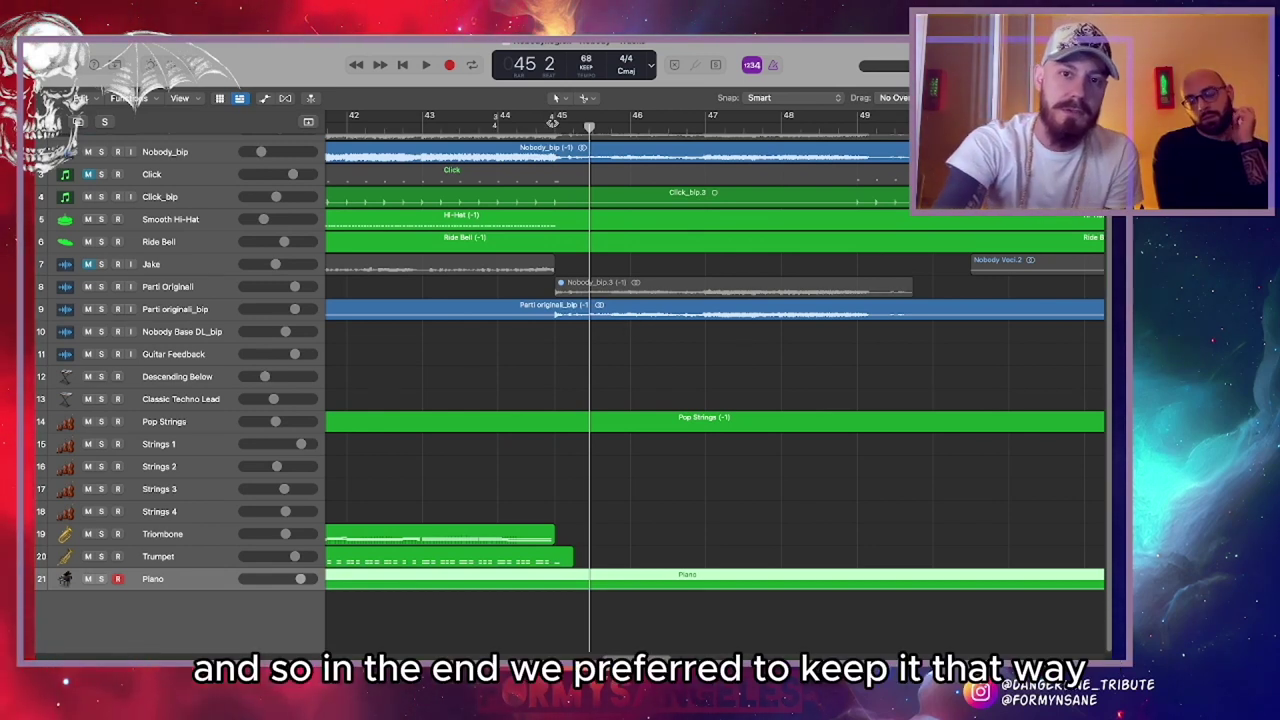
Play the section from about bar 44 through the original parts and stop playback at bar 50
left_click(499, 125)
key("space")
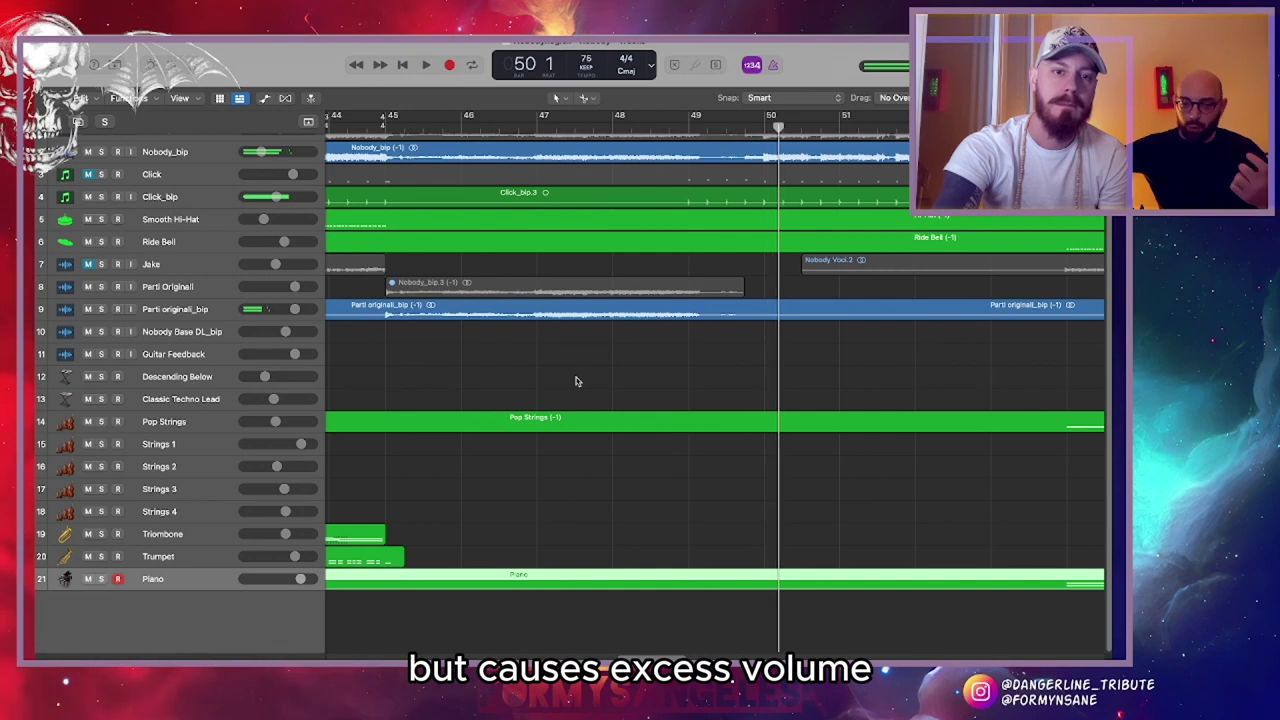
key("space")
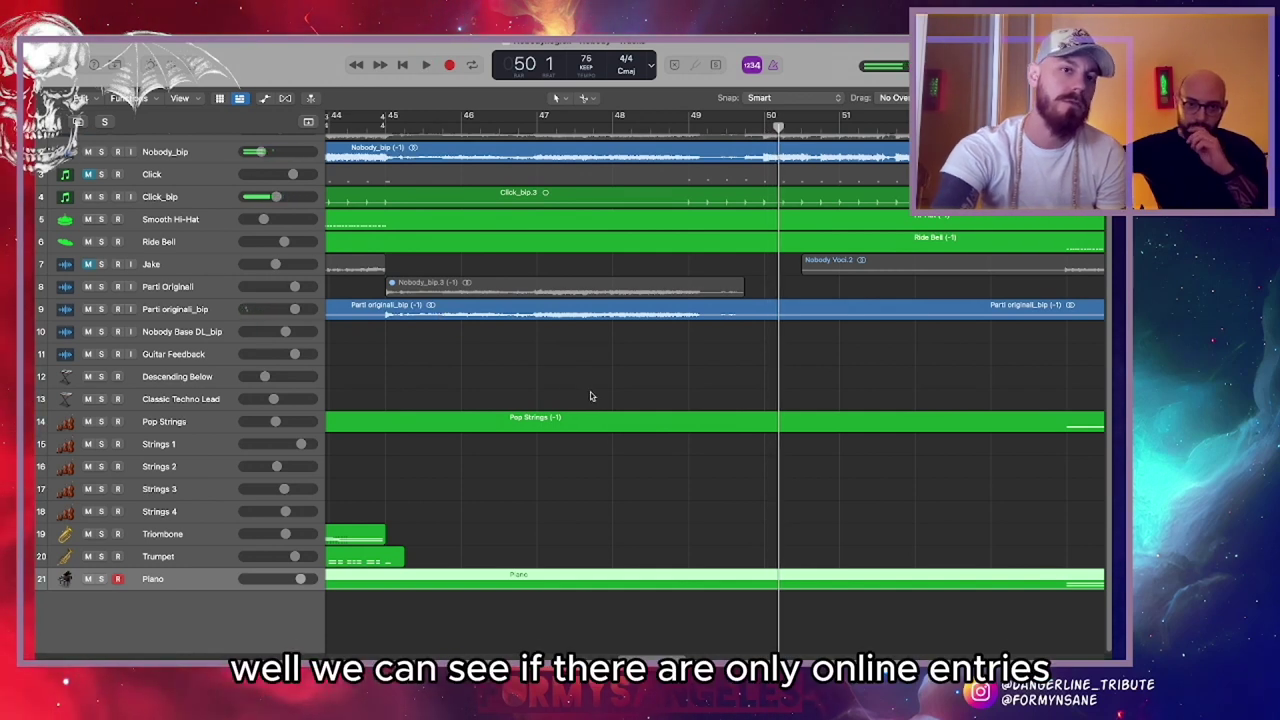
scroll(590, 396, "right", 3)
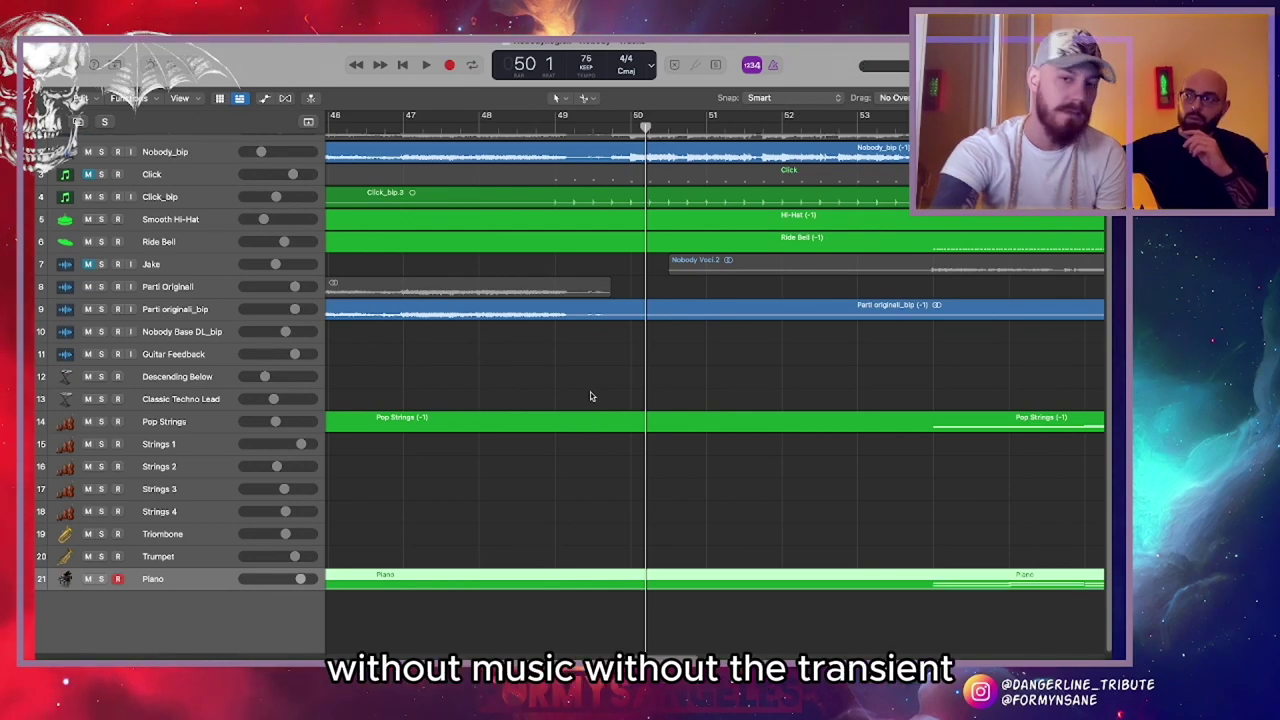
scroll(591, 396, "right", 2)
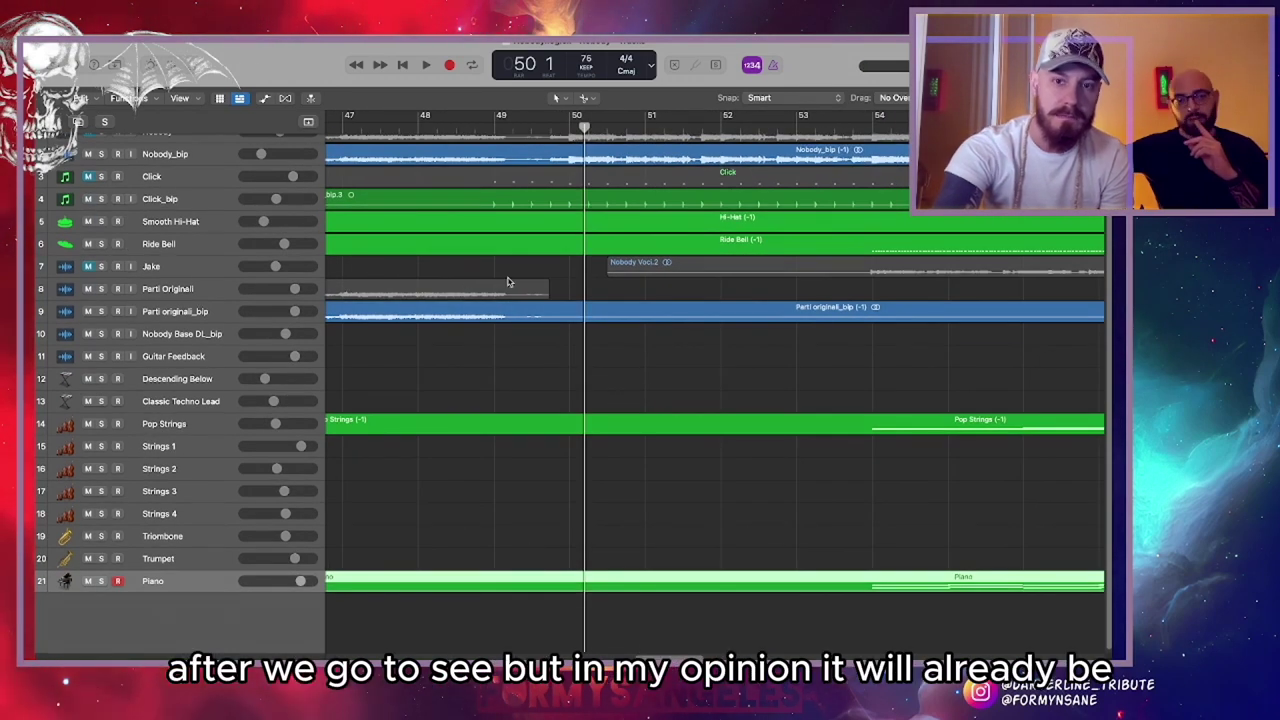
Unmute vocals track 7 and listen from bar 50, skipping ahead to the vocals, strings and piano entry at bar 54
left_click(87, 266)
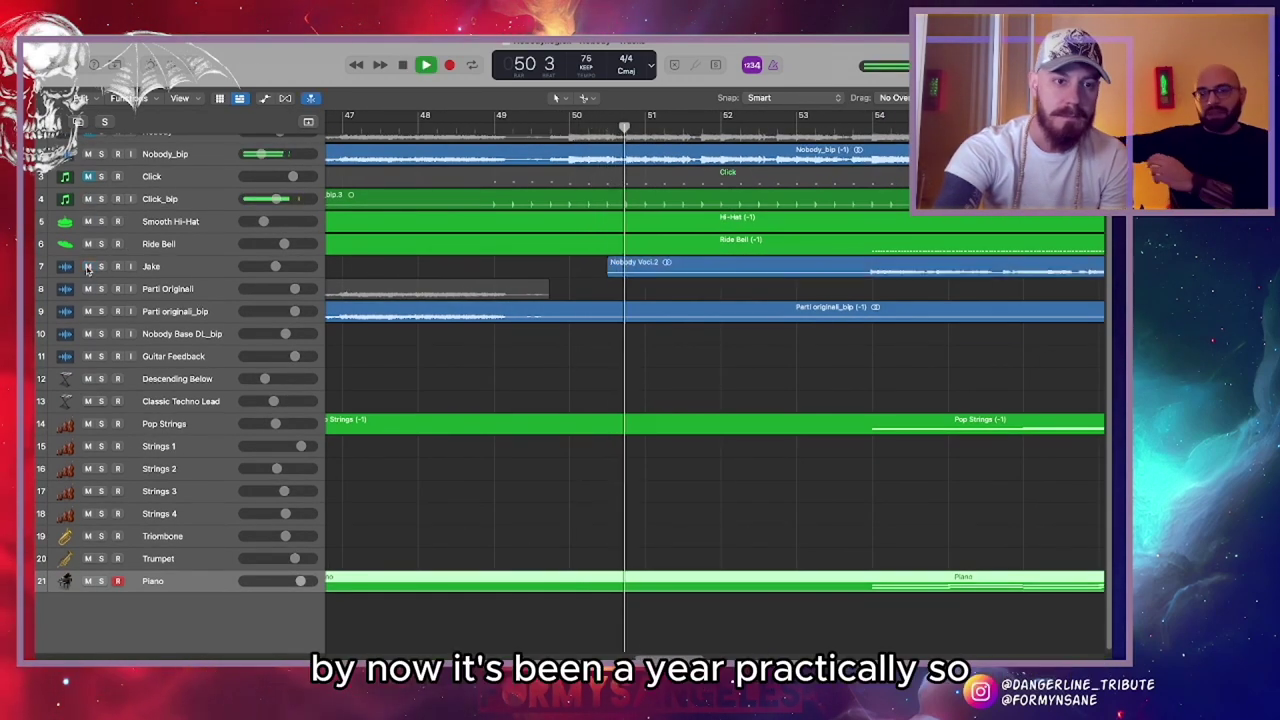
scroll(455, 378, "right", 4)
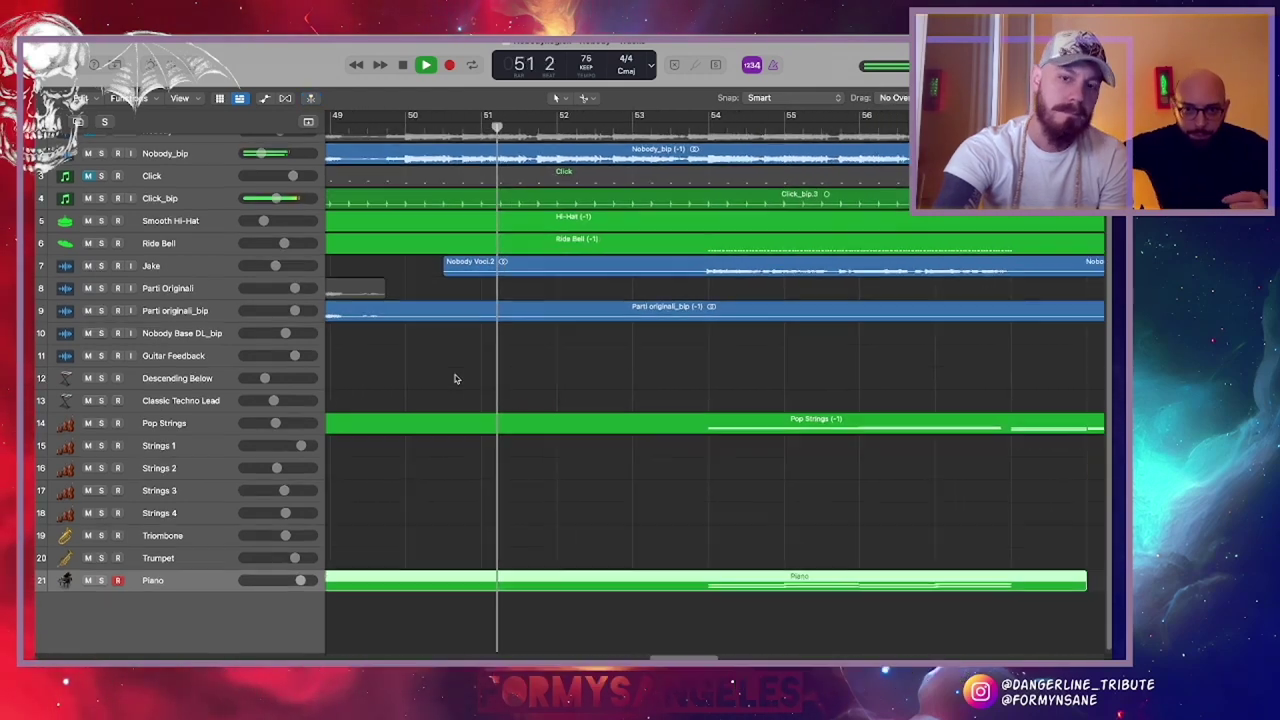
left_click(644, 130)
scroll(568, 432, "right", 2)
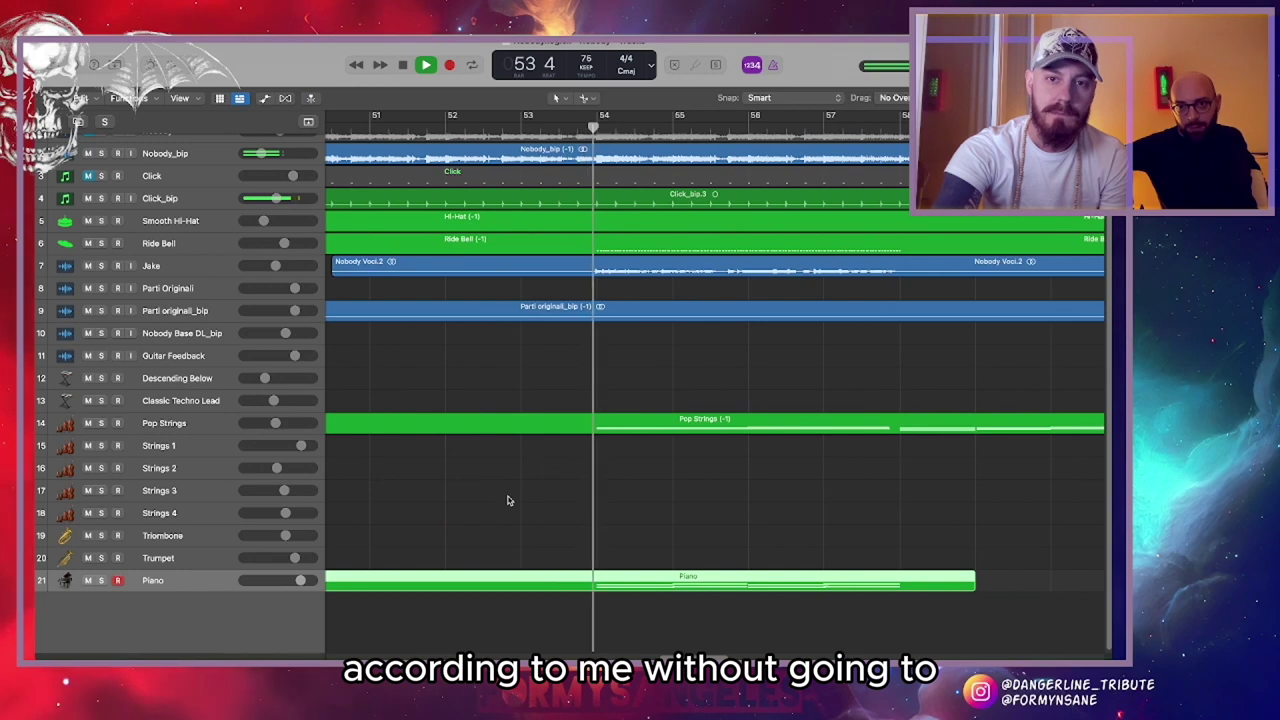
scroll(546, 491, "right", 1)
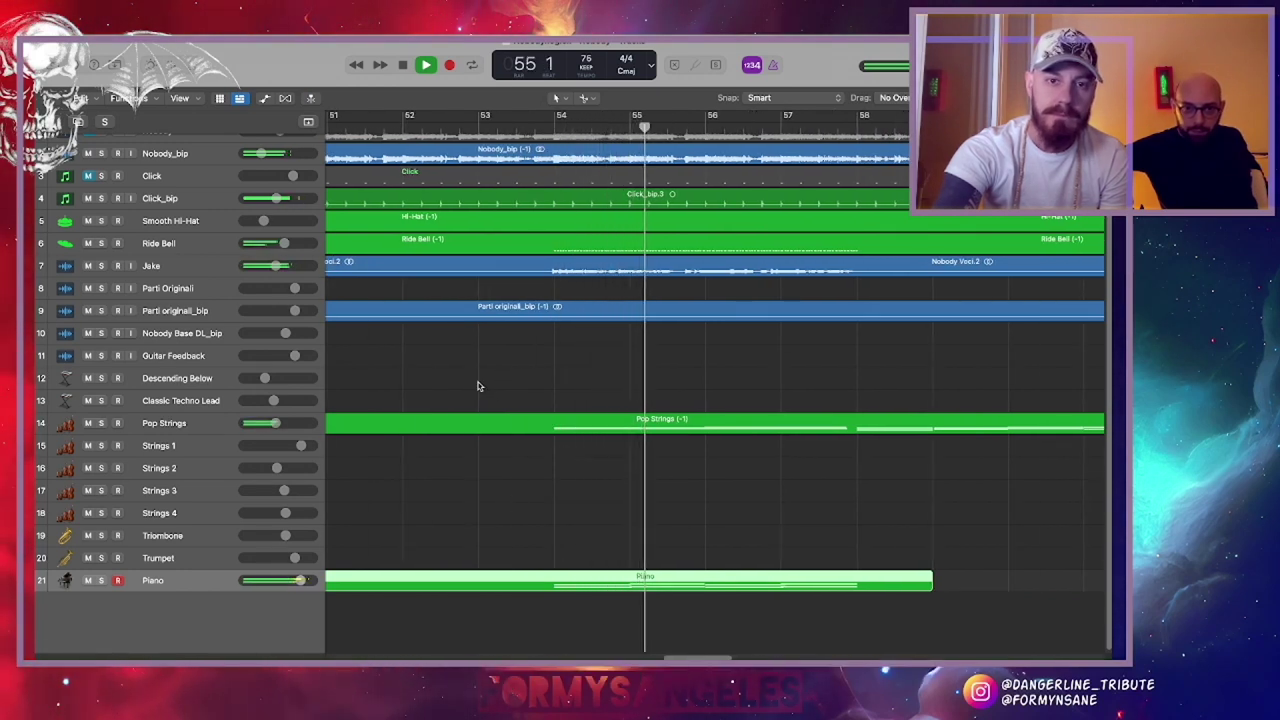
scroll(477, 386, "right", 2)
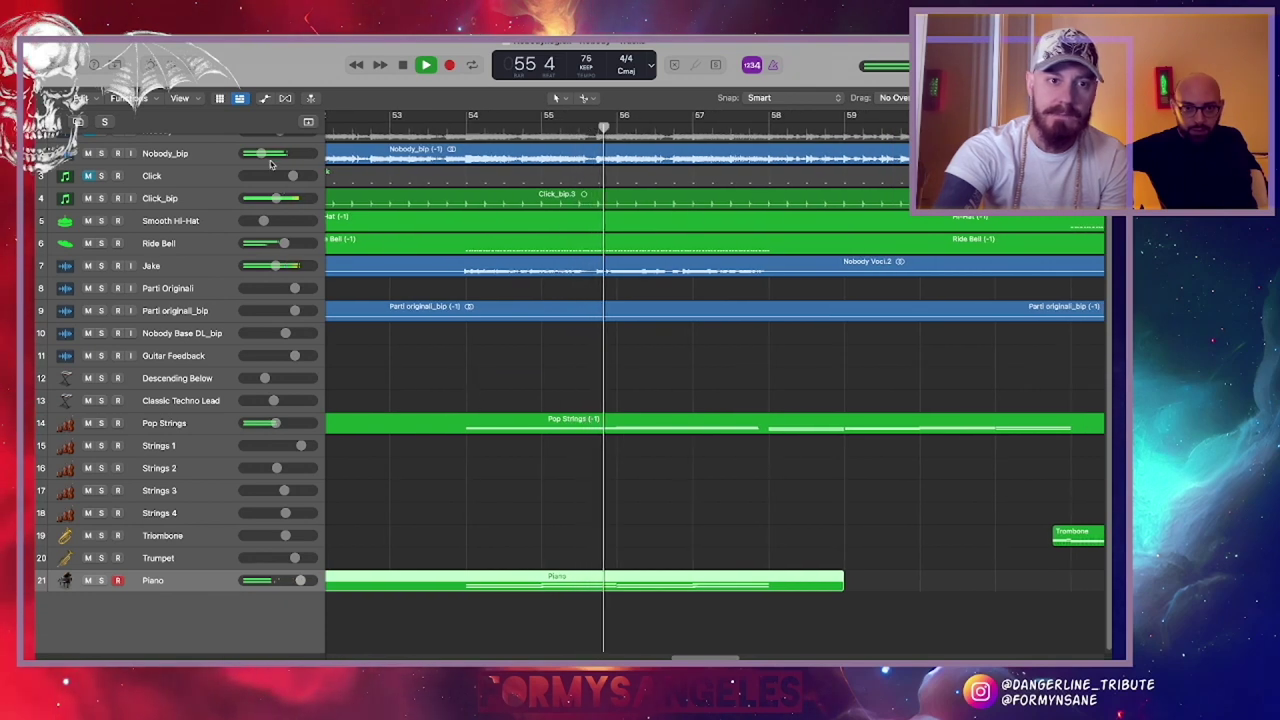
Raise the Nobody_bip volume slightly while listening from about bar 56 to the end of the Piano region at bar 59
left_click_drag(260, 153, 270, 153)
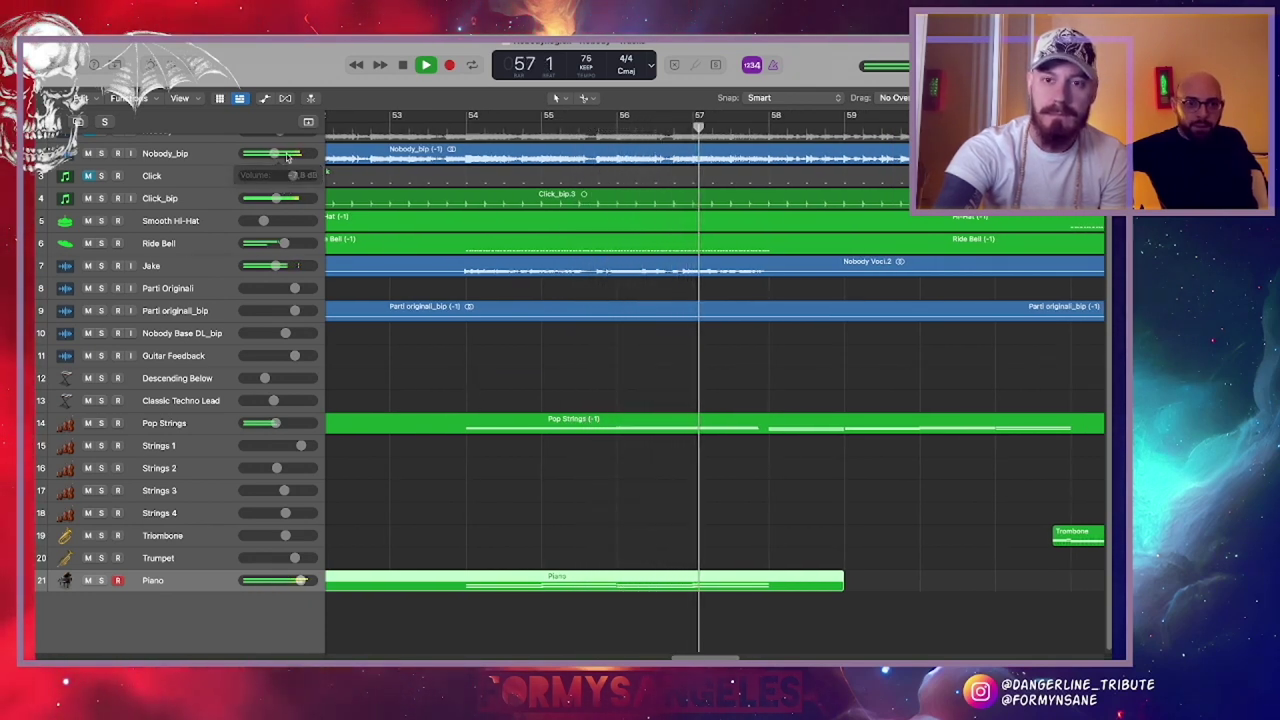
scroll(558, 443, "right", 2)
scroll(674, 512, "right", 1)
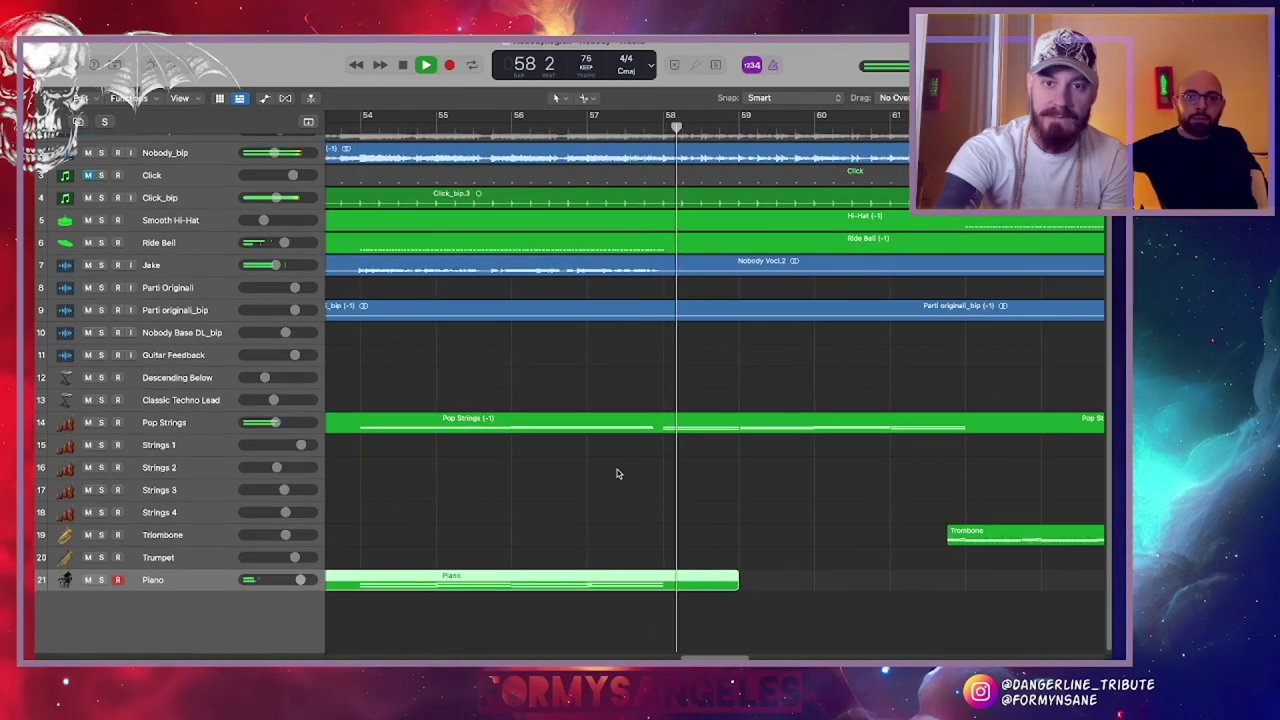
scroll(523, 380, "right", 1)
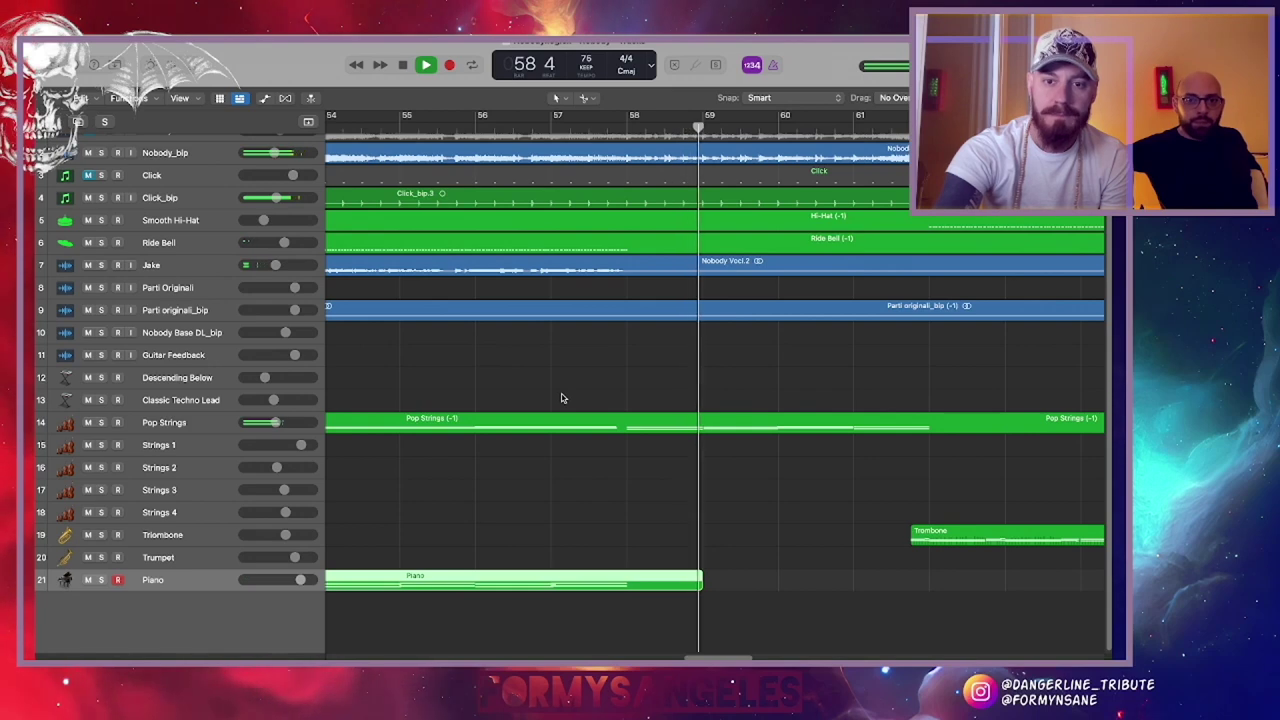
Listen to the trombone and trumpet parts from bar 66 and stop playback at bar 67 beat 3
scroll(562, 398, "right", 1)
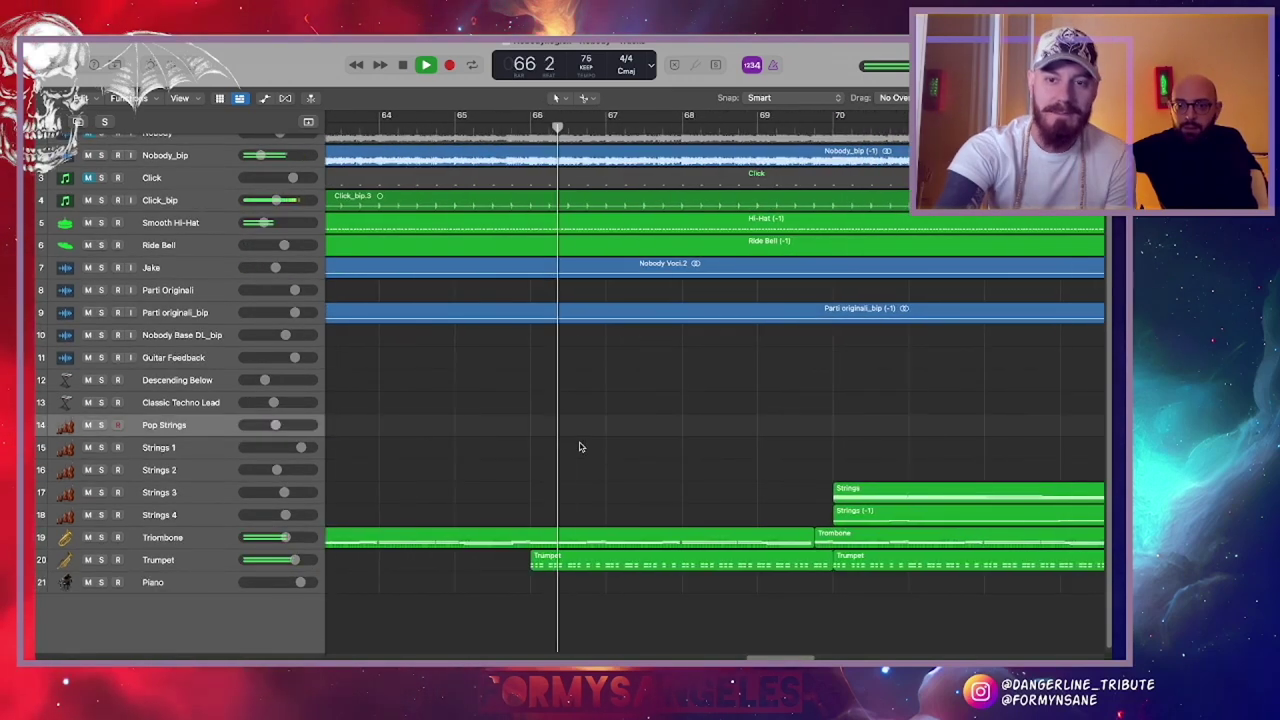
scroll(578, 447, "right", 3)
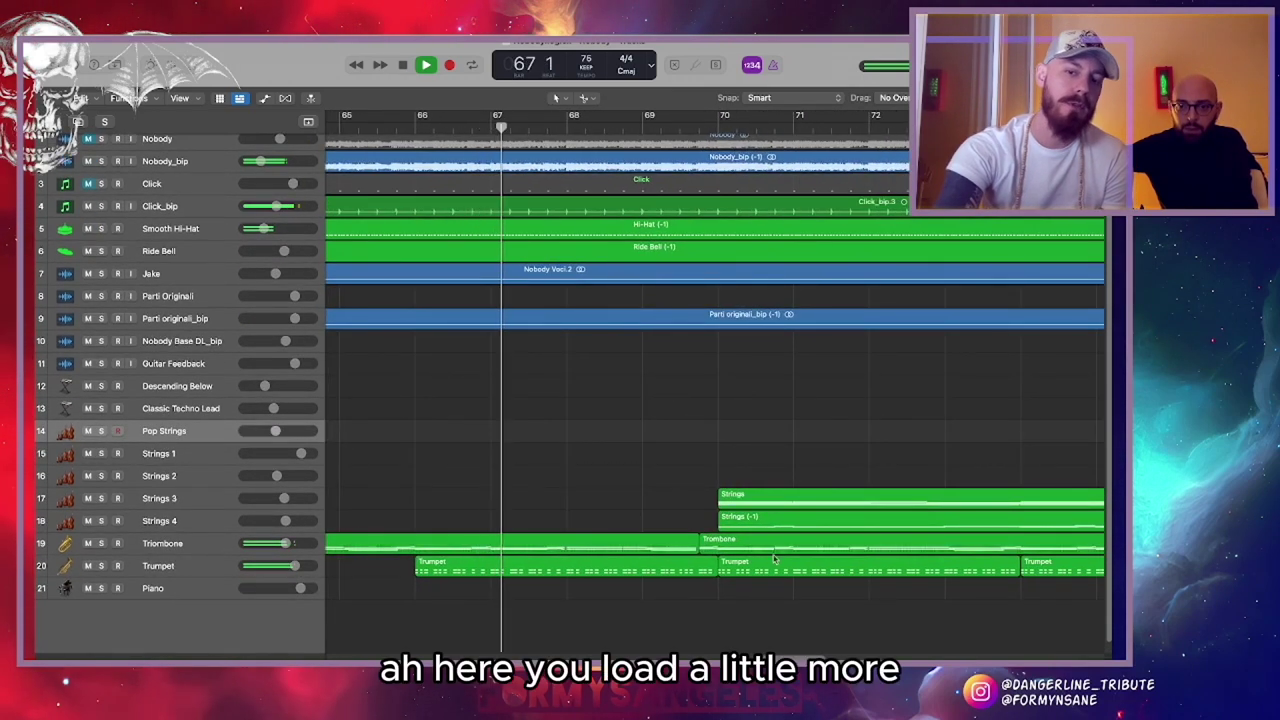
key("space")
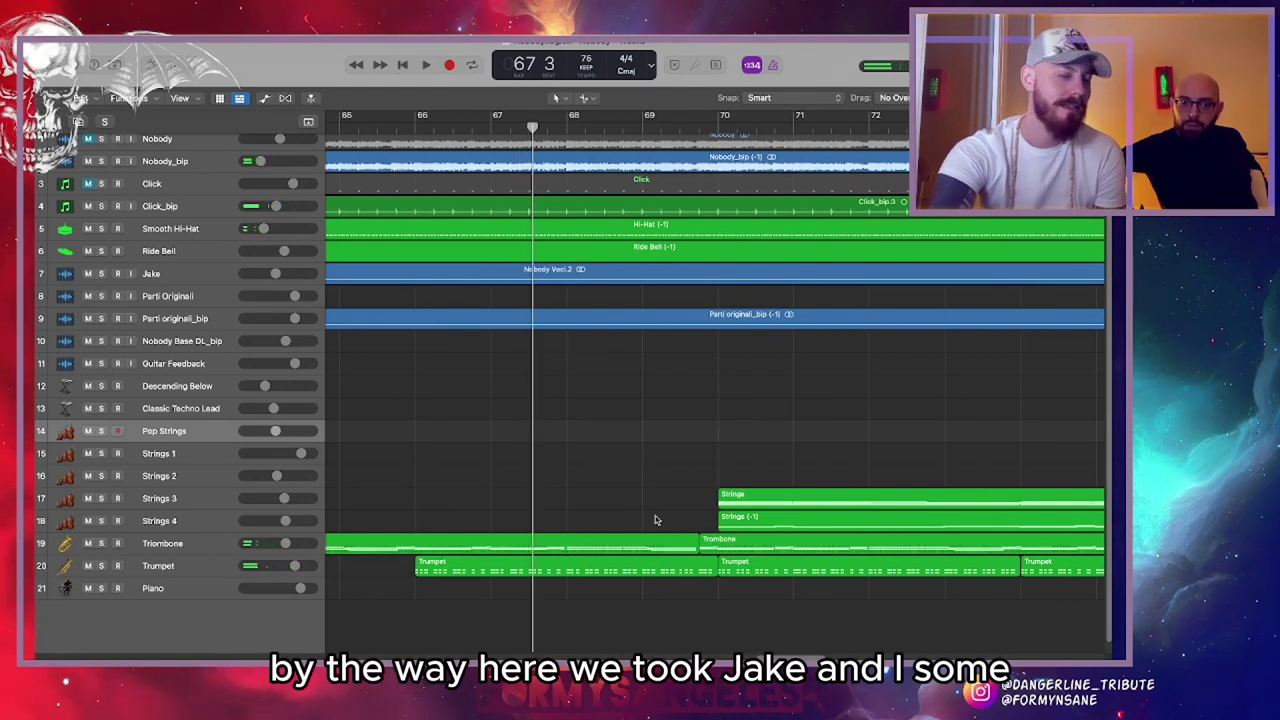
scroll(652, 515, "right", 1)
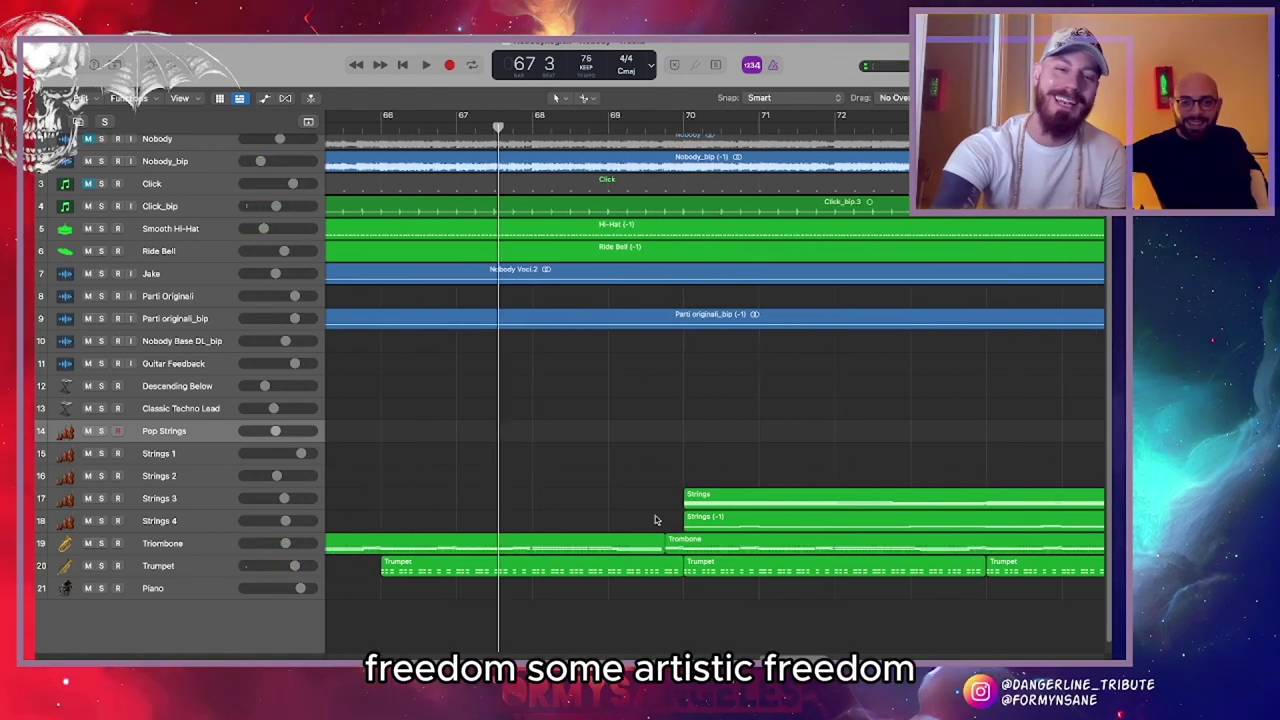
Play from bar 69 with Nobody_bip and Click_bip muted, following the strings and brass to their end near bar 78
left_click(612, 135)
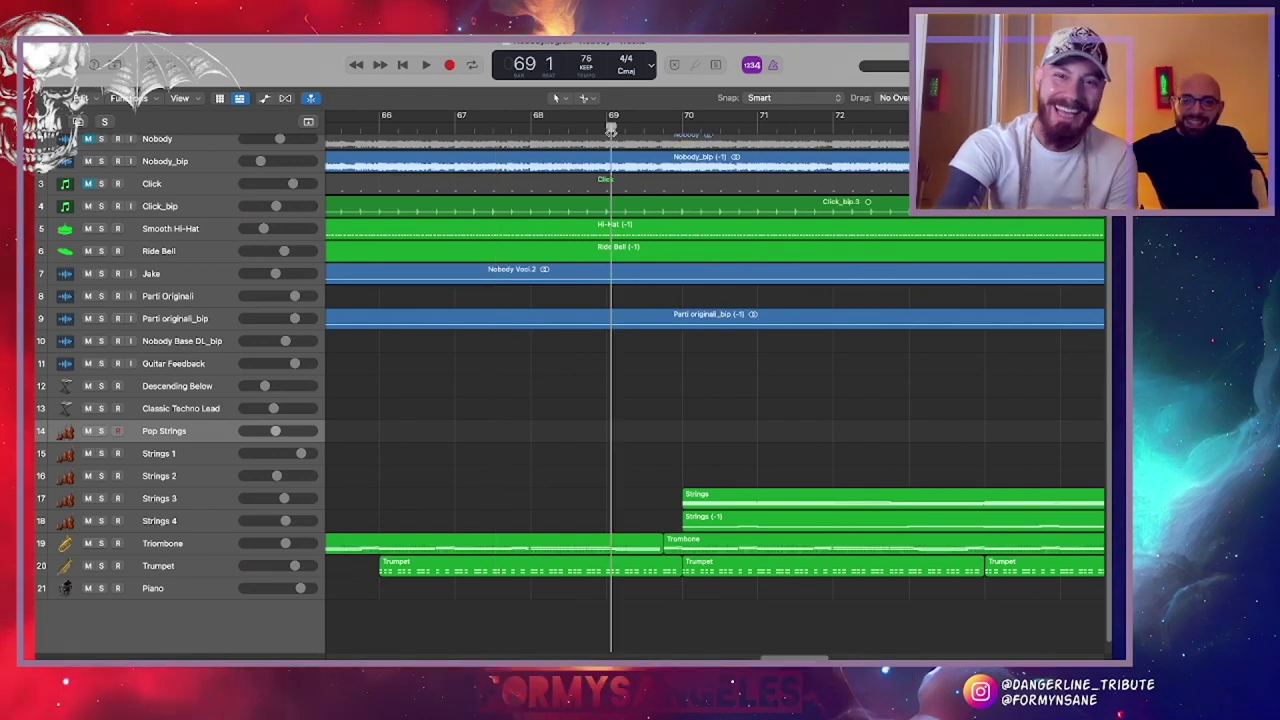
key("space")
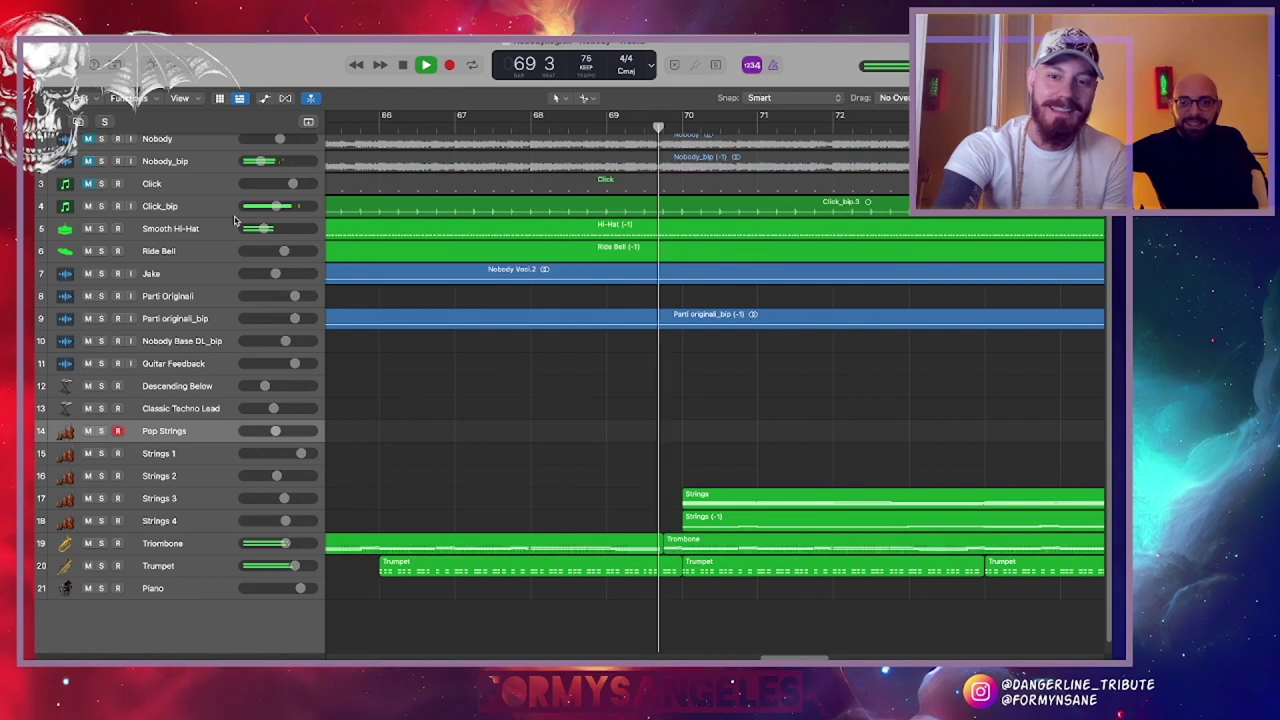
scroll(330, 285, "right", 2)
scroll(330, 285, "right", 1)
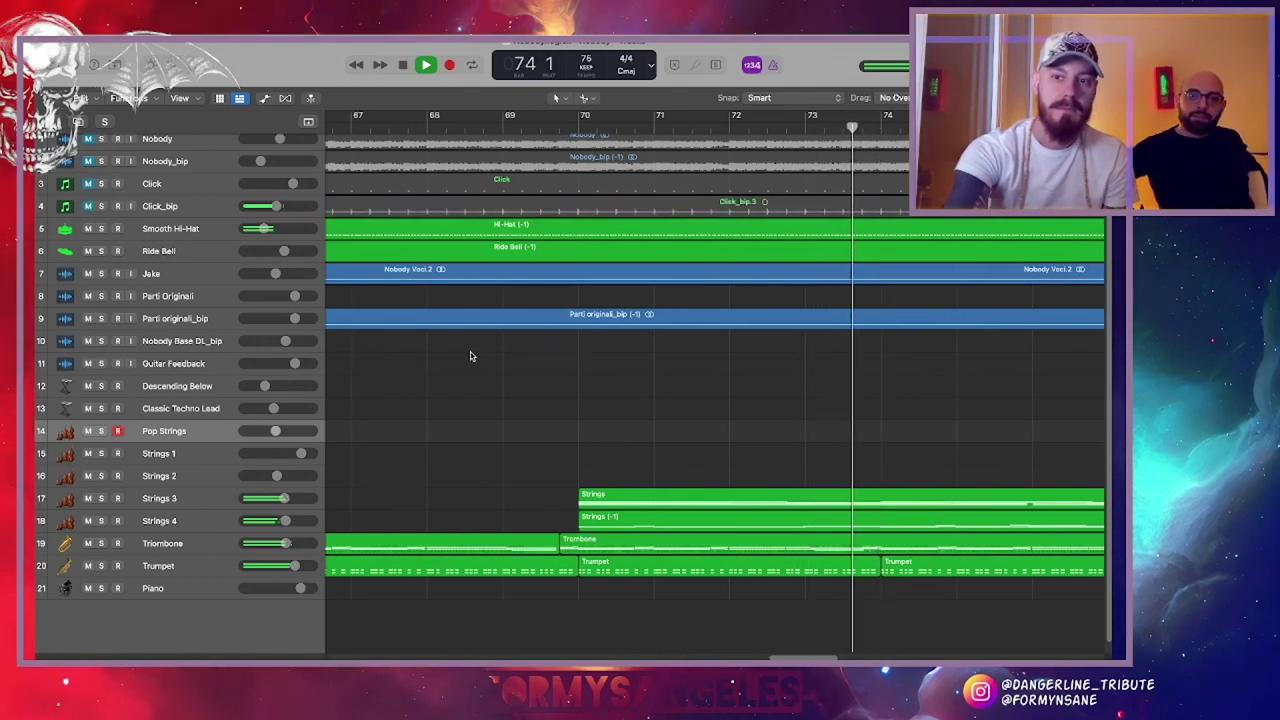
scroll(471, 356, "right", 3)
scroll(471, 356, "right", 5)
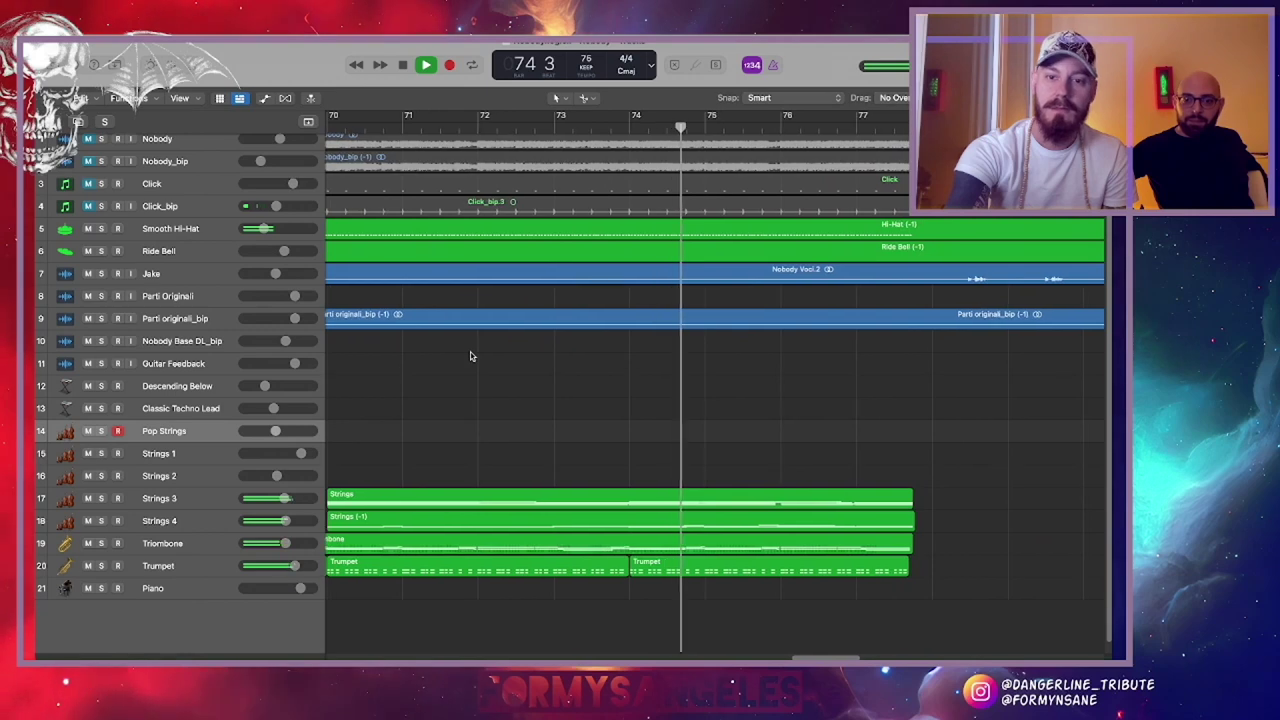
scroll(471, 356, "right", 2)
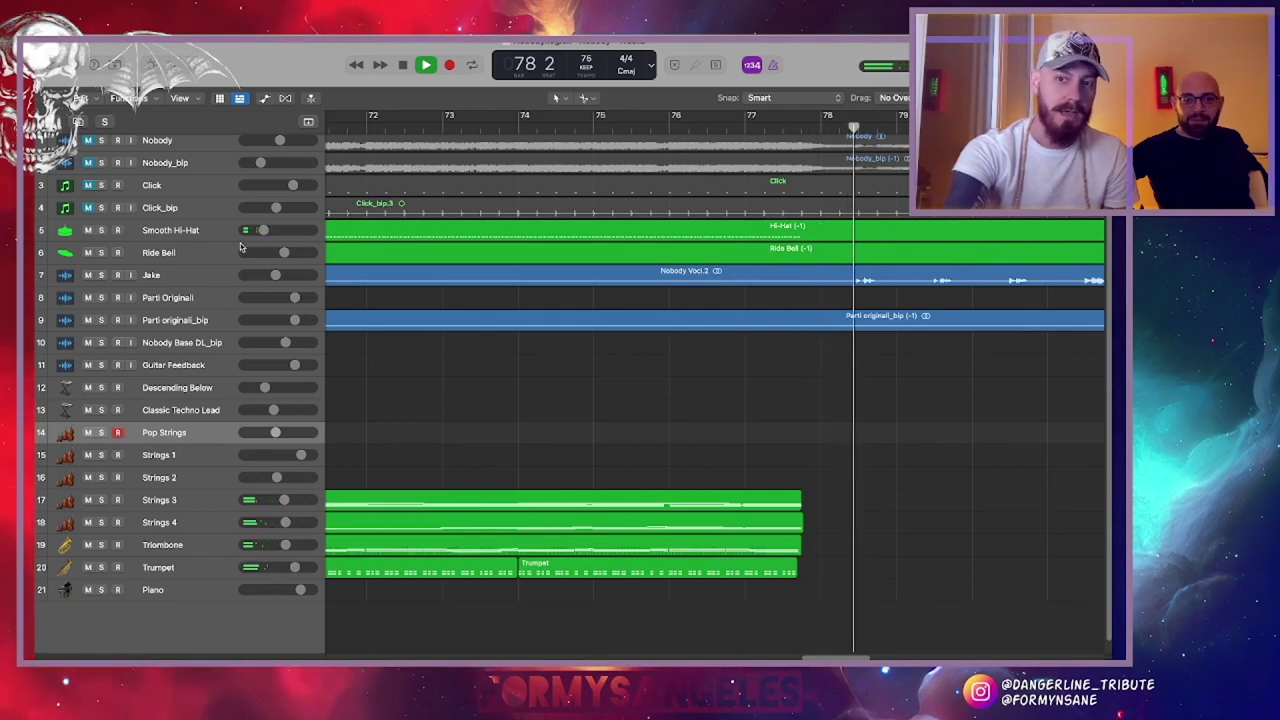
Listen to the vocals from bar 78 with Click temporarily unmuted, mute Click after the strings enter, and stop at bar 84
scroll(511, 412, "right", 5)
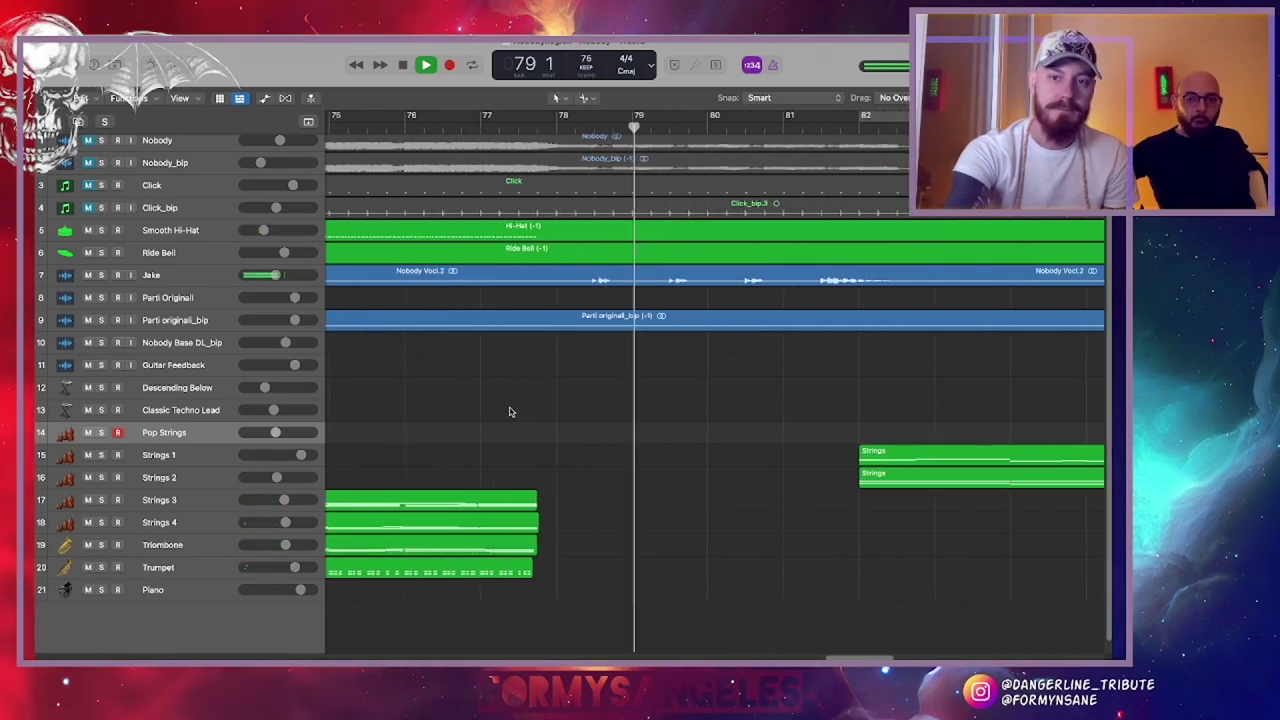
left_click(87, 189)
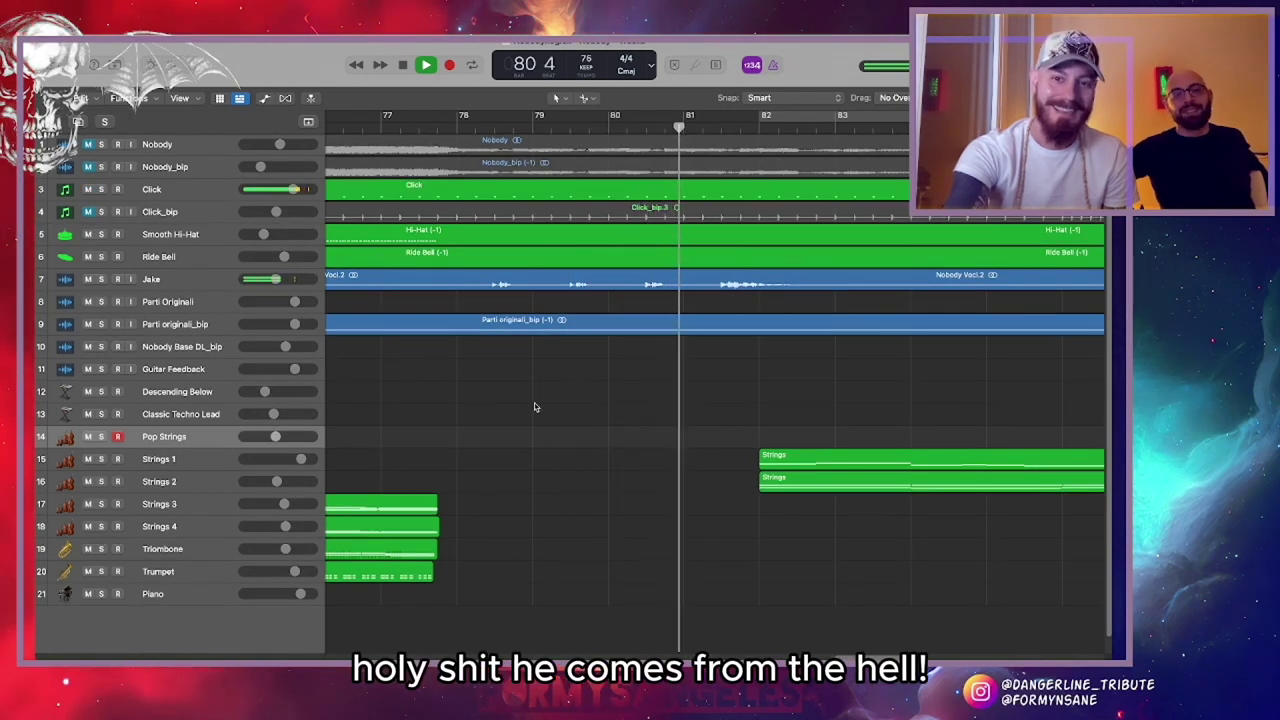
scroll(534, 406, "right", 3)
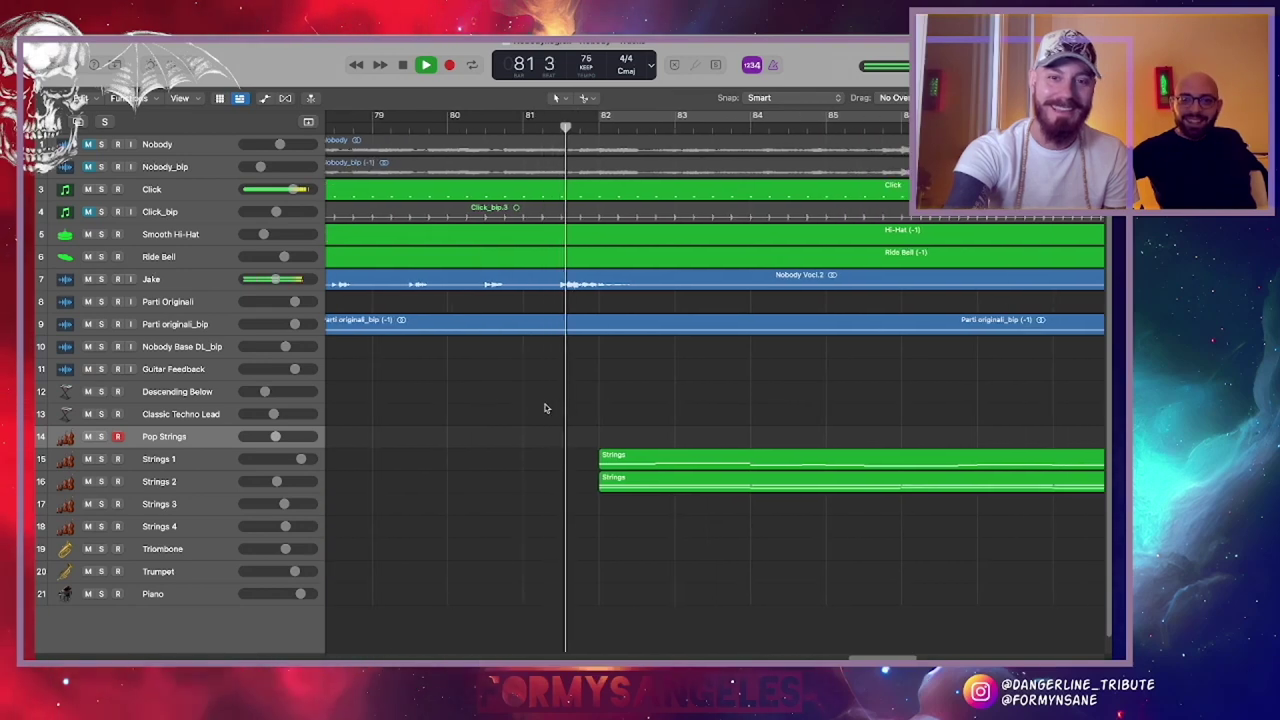
scroll(540, 406, "right", 1)
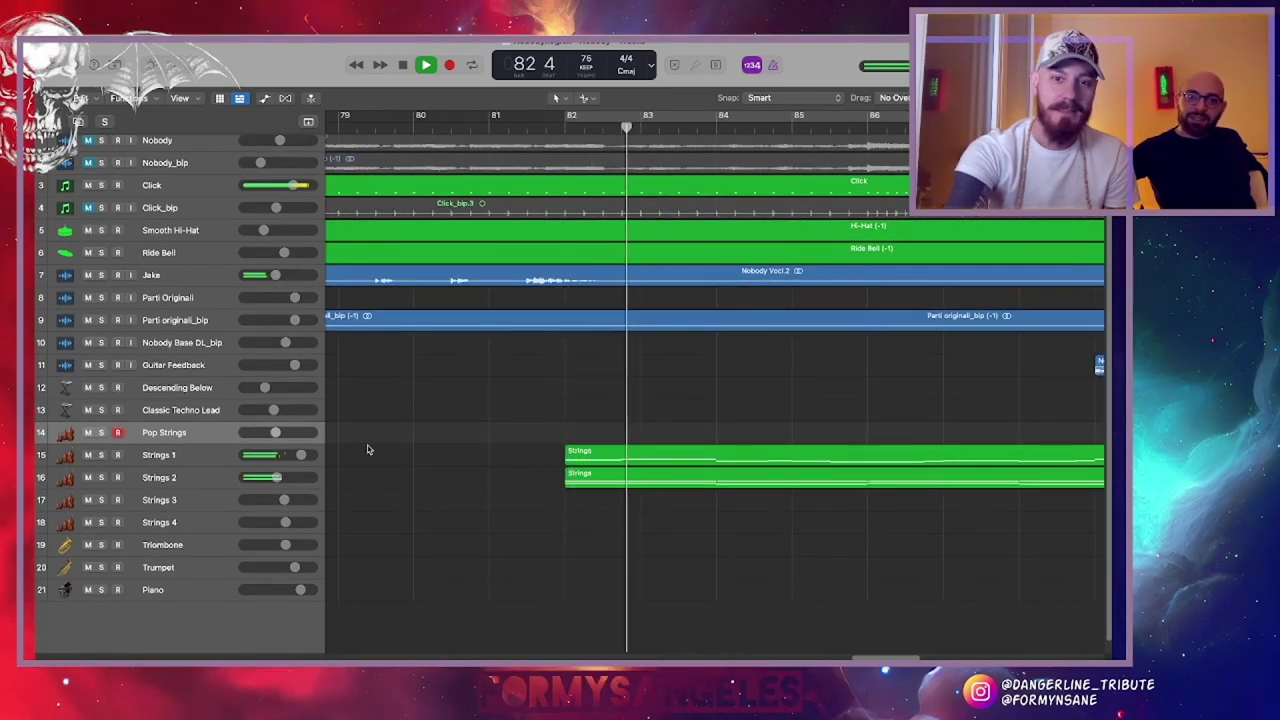
left_click(88, 185)
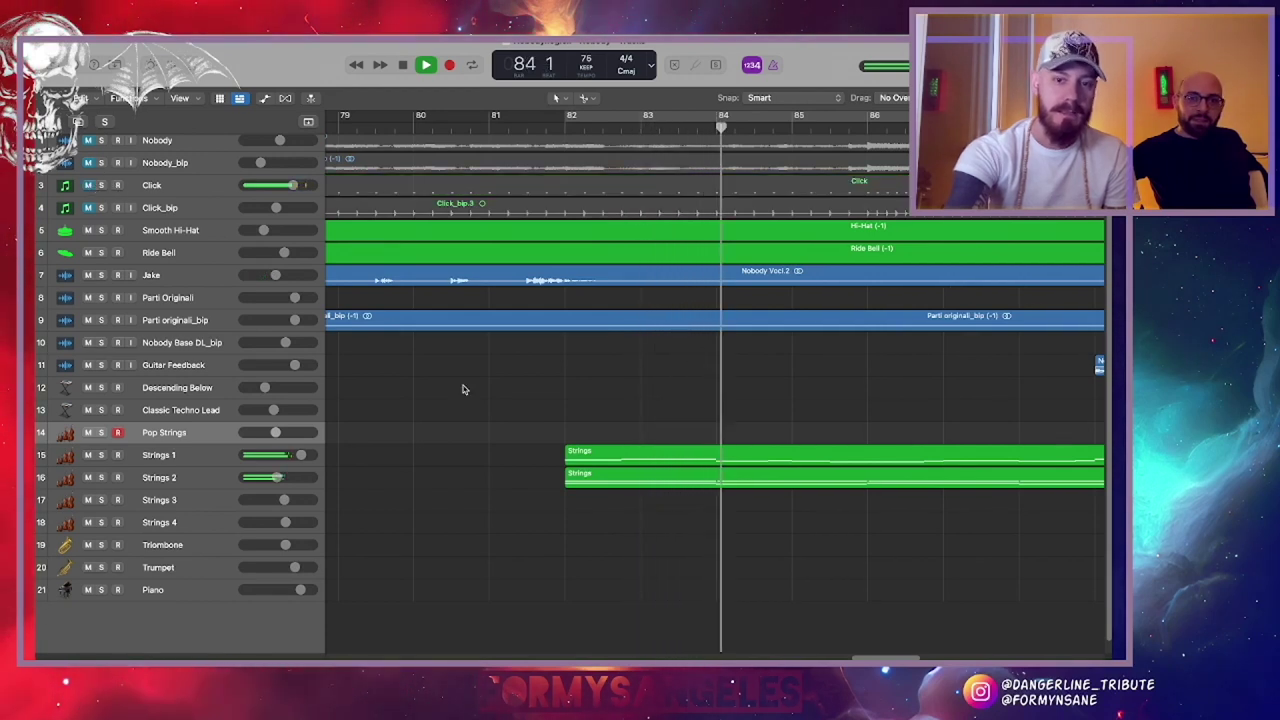
key("space")
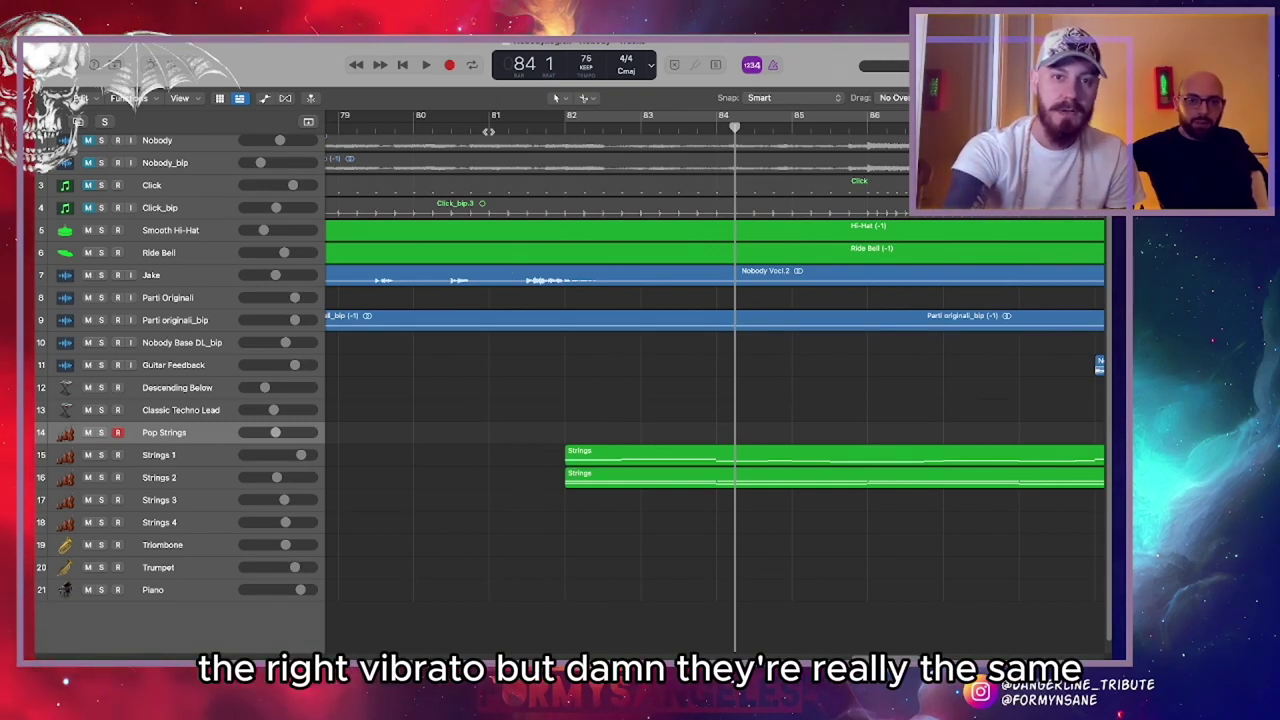
While playing on from bar 84, mute the Guitar Feedback track and delete it from the project
key("space")
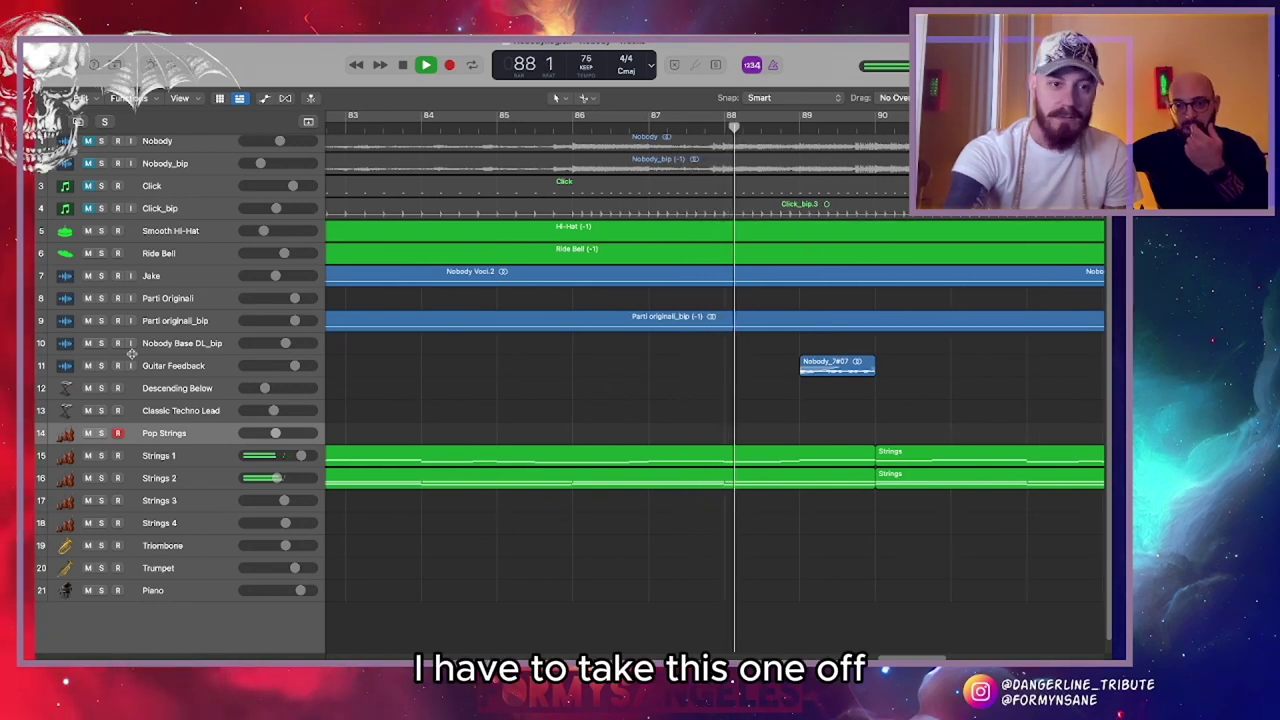
left_click(88, 366)
scroll(475, 407, "right", 3)
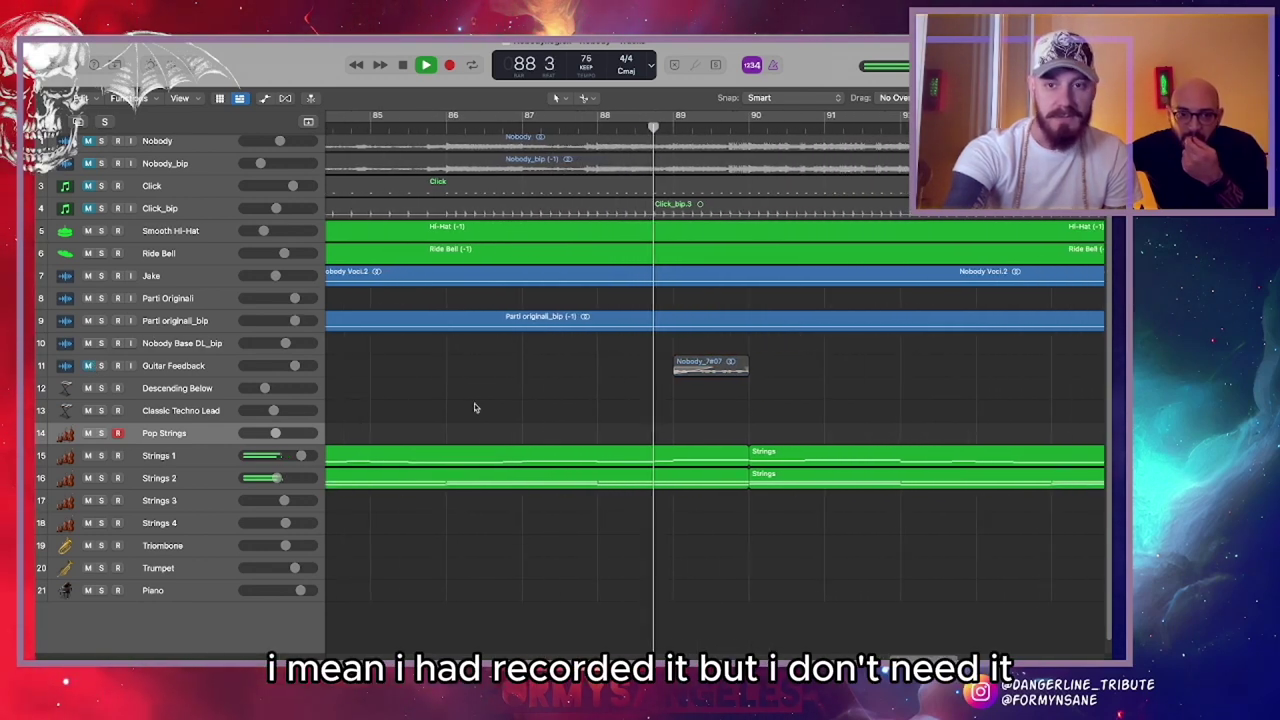
scroll(475, 407, "right", 2)
scroll(475, 407, "right", 2)
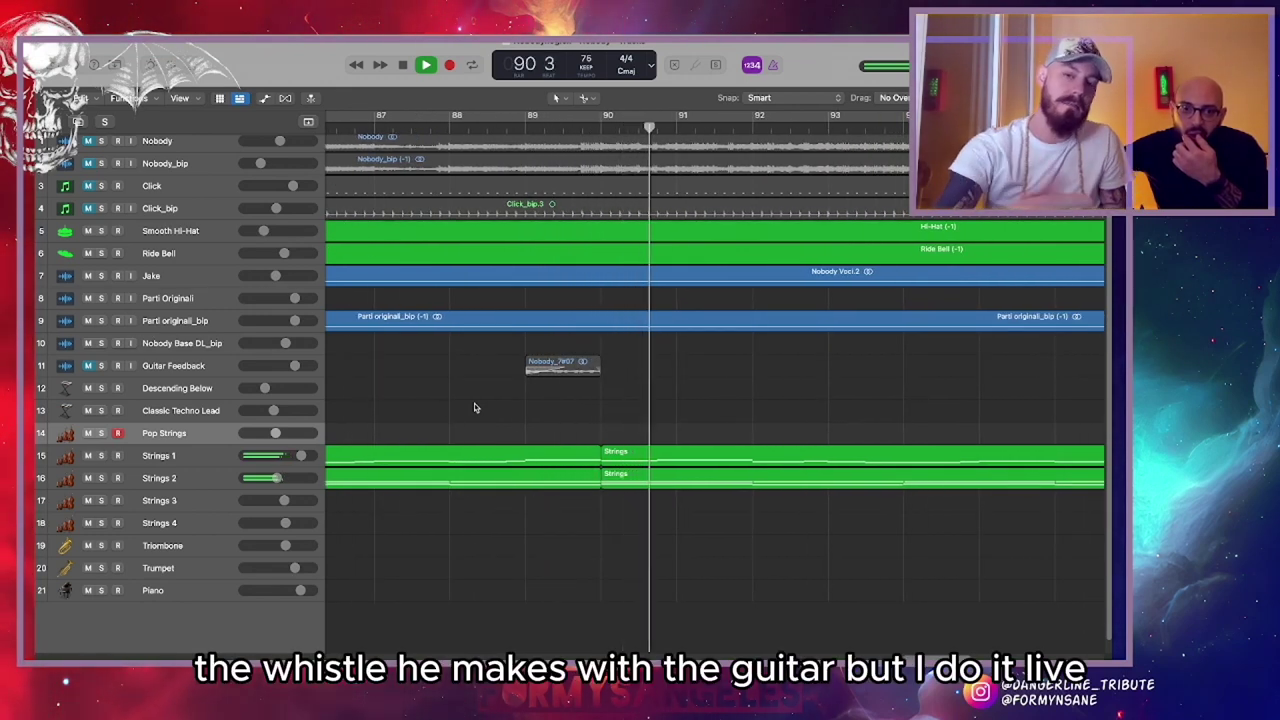
scroll(474, 403, "right", 2)
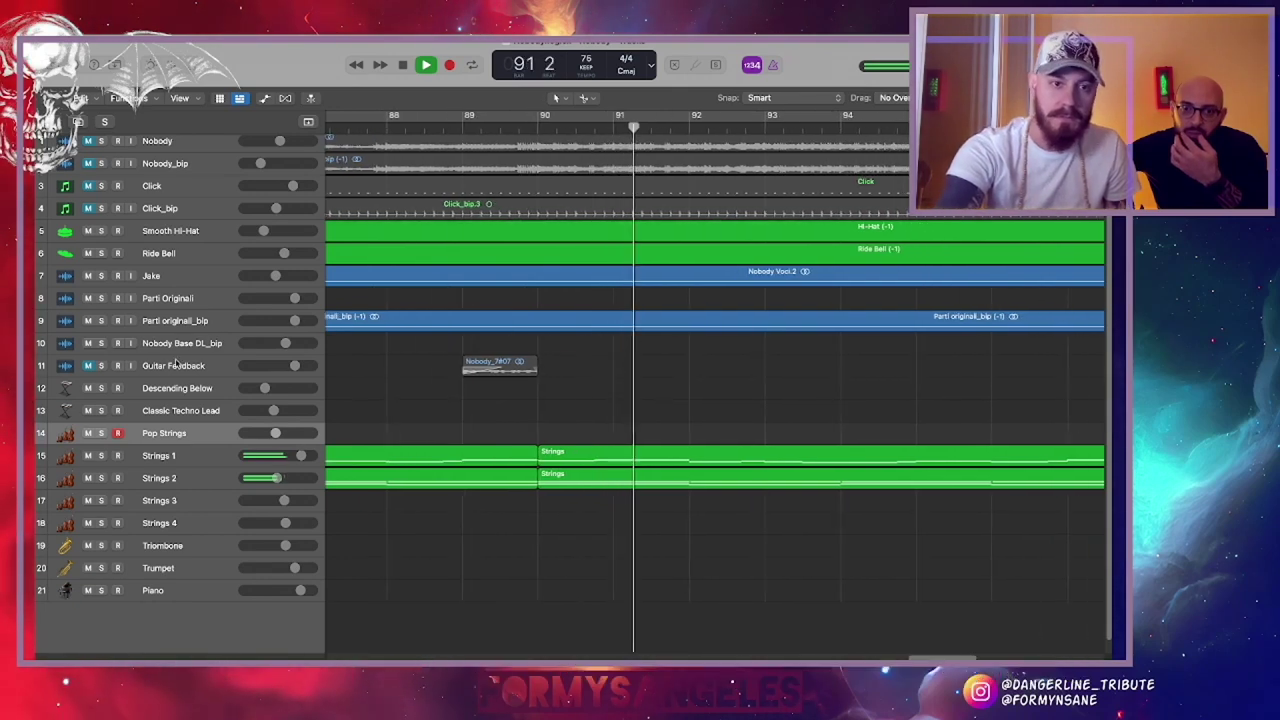
left_click(175, 365)
key("z")
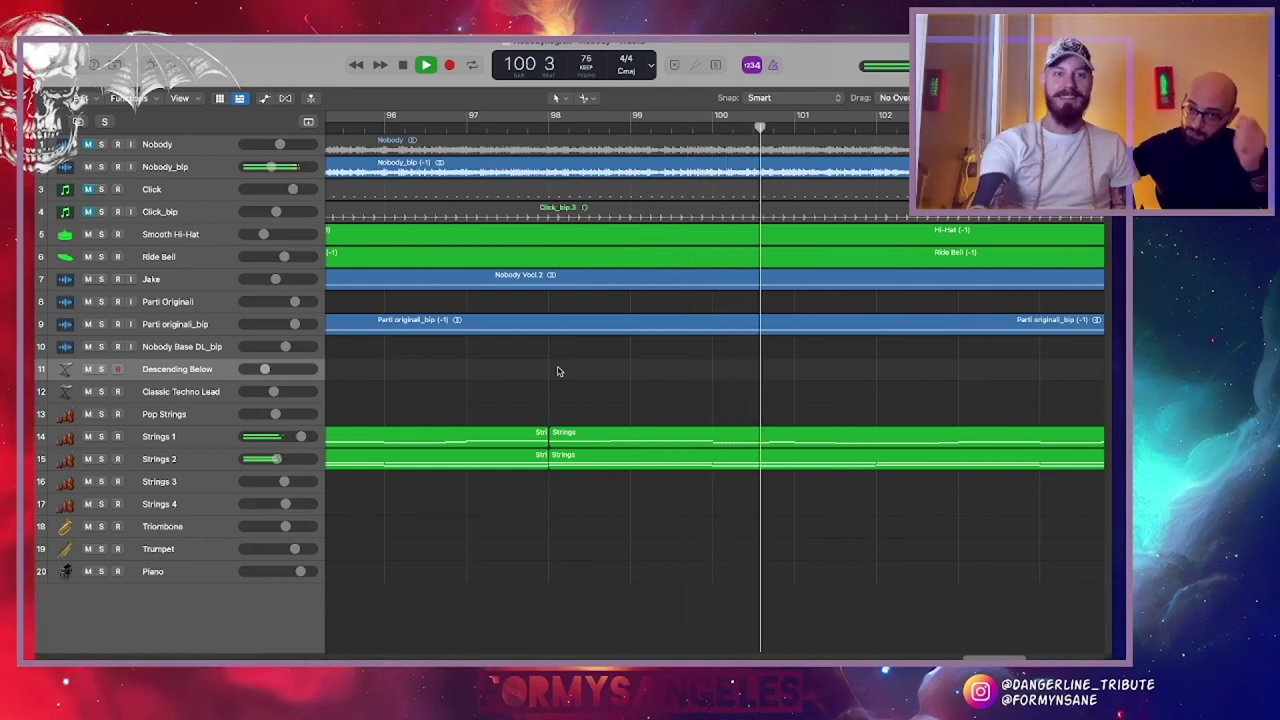
Remove the empty Parti Originali and Nobody Base DL_bip tracks and close the Nobody project
left_click(311, 98)
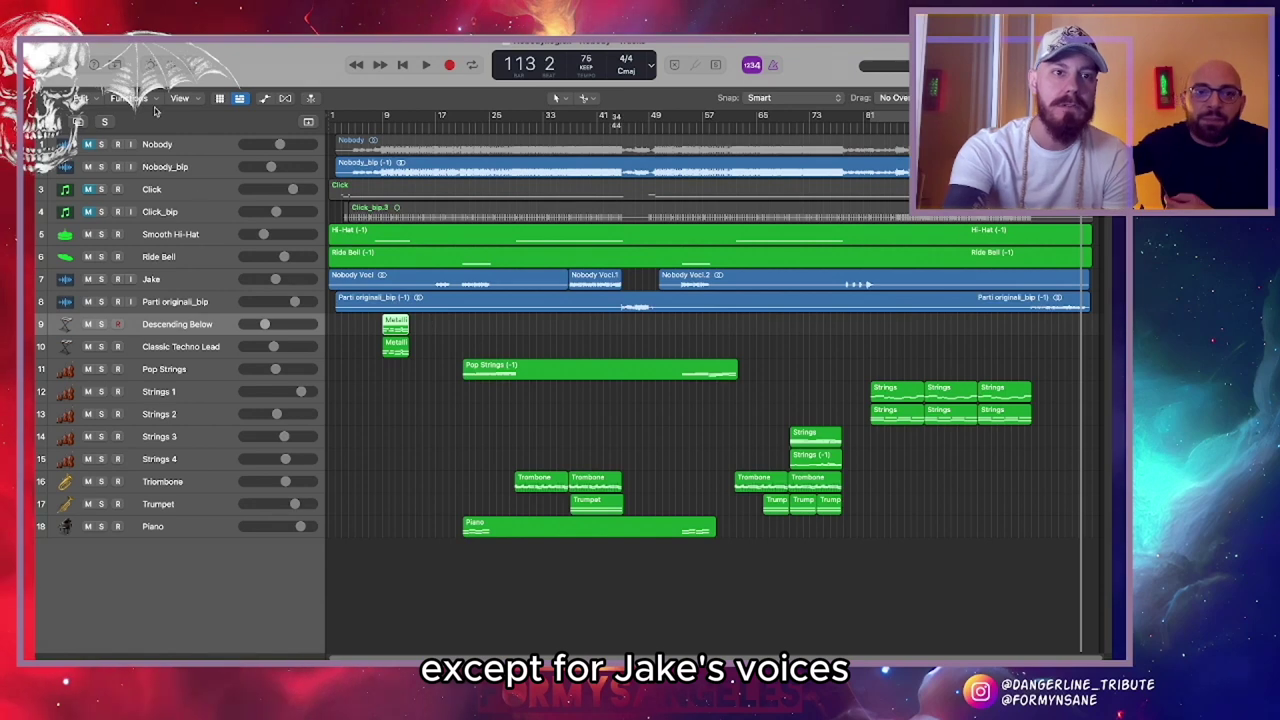
left_click(122, 30)
left_click(152, 131)
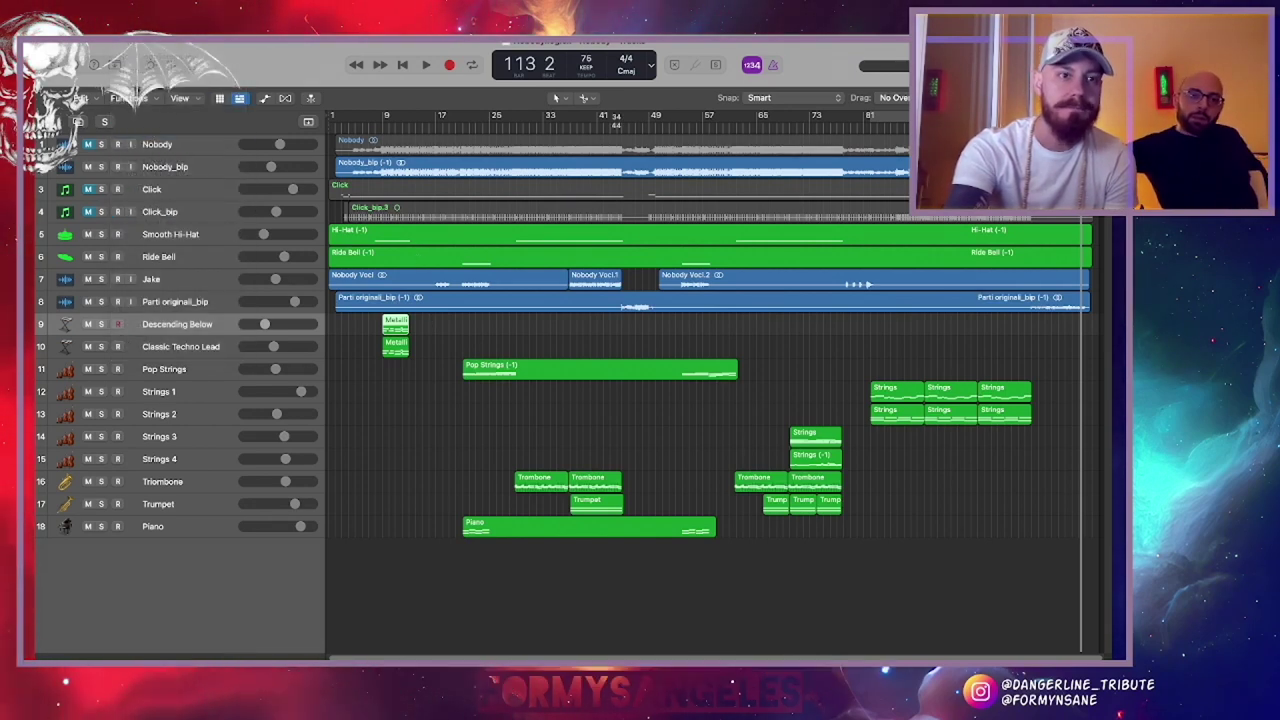
key("super+q")
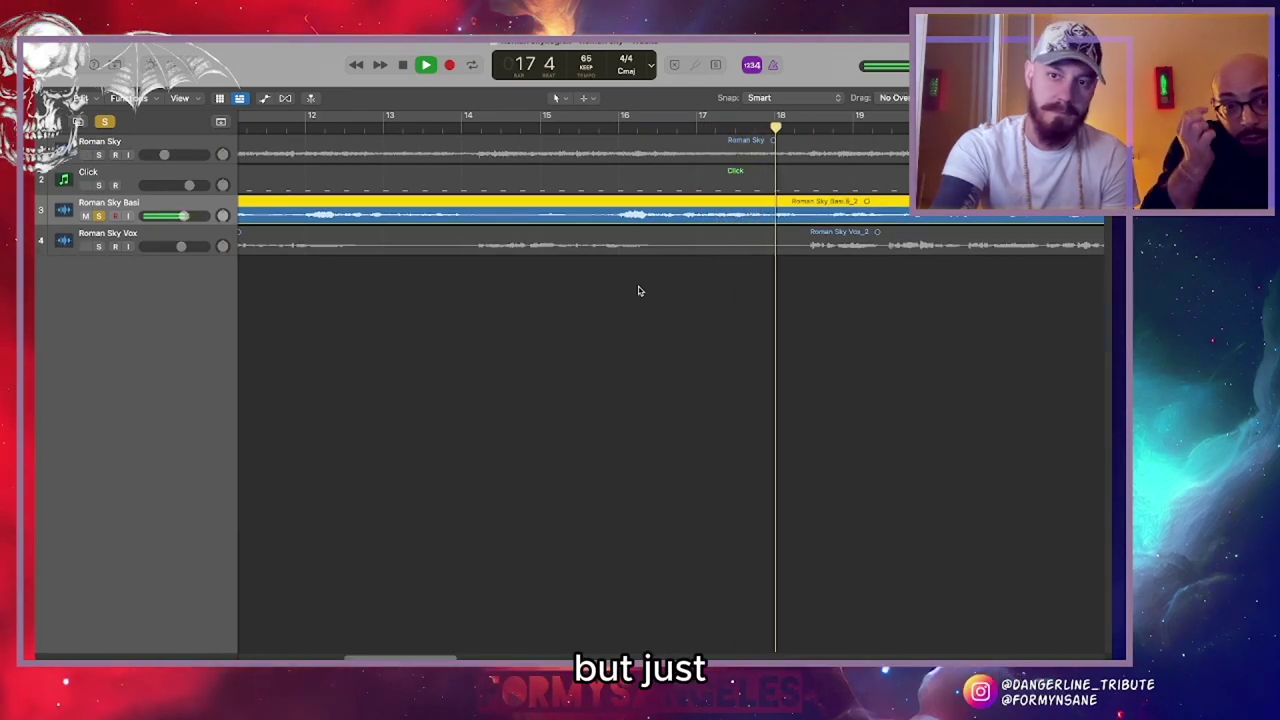
Listen to the soloed Roman Sky Basi track up to bar 18 beat 2 and look over its surrounding regions
scroll(640, 291, "right", 1)
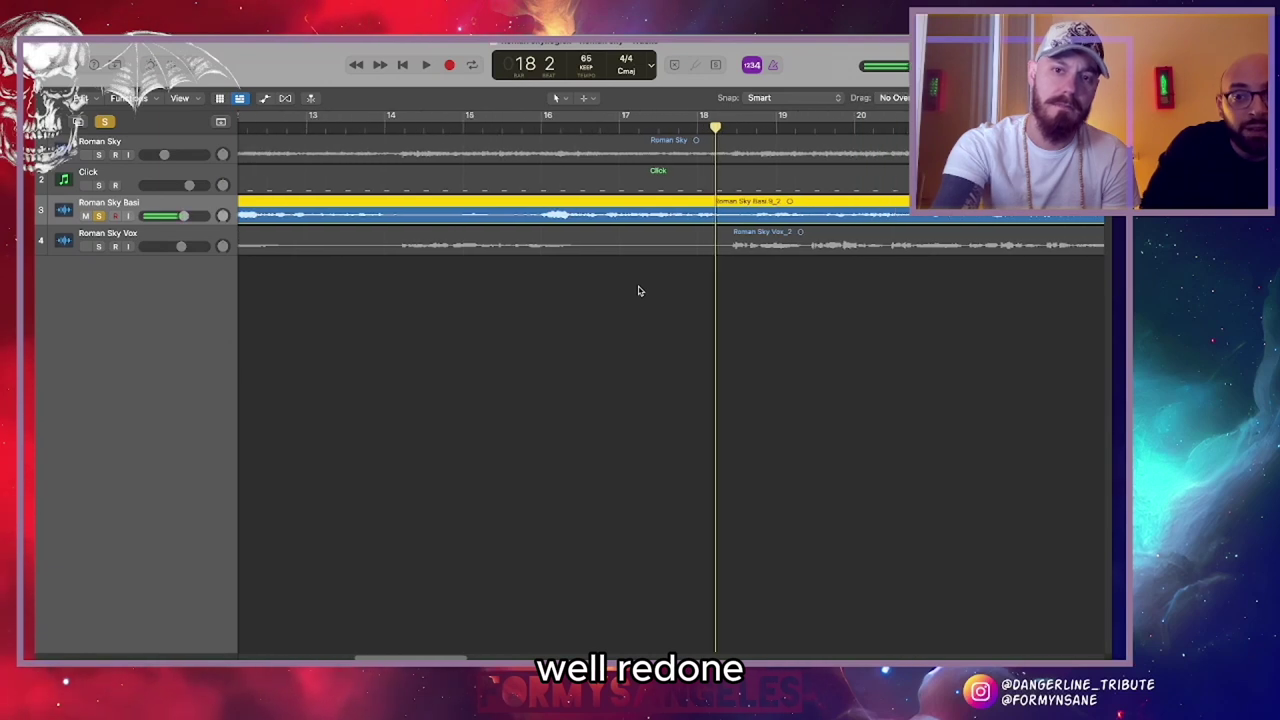
key("super+Left")
key("super+Left")
key("super+Left")
scroll(640, 291, "right", 1)
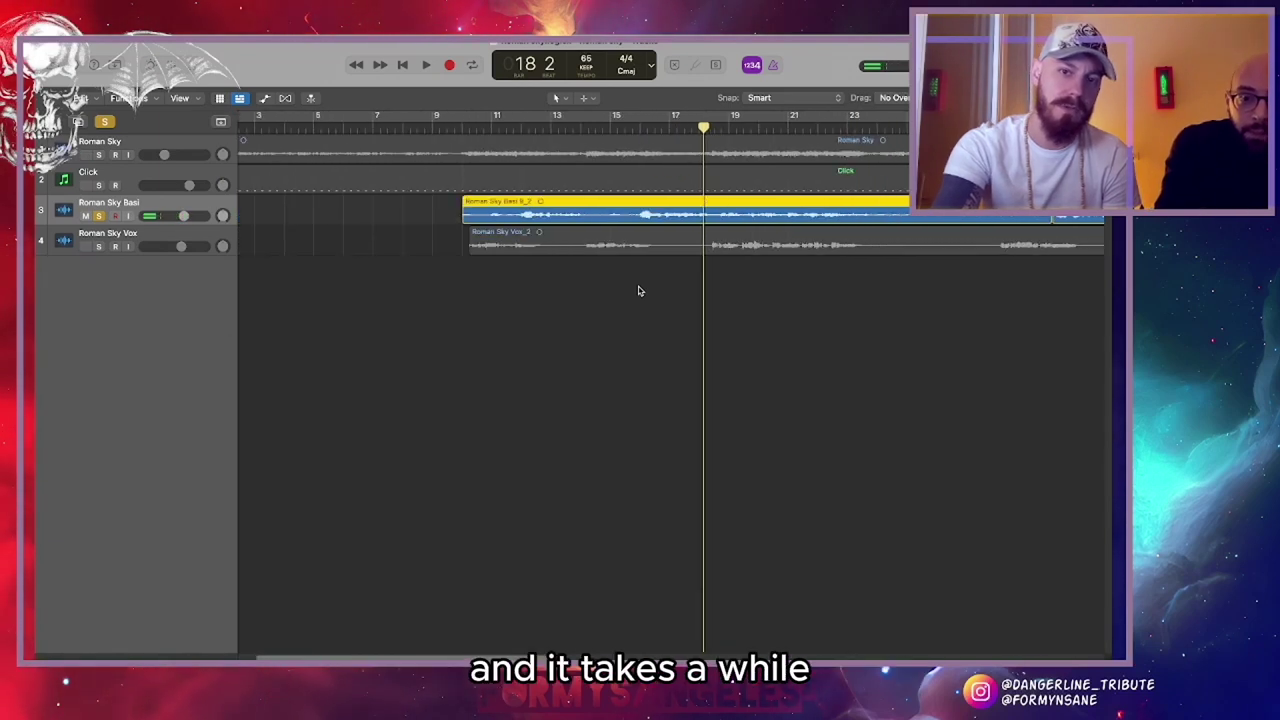
scroll(639, 291, "right", 2)
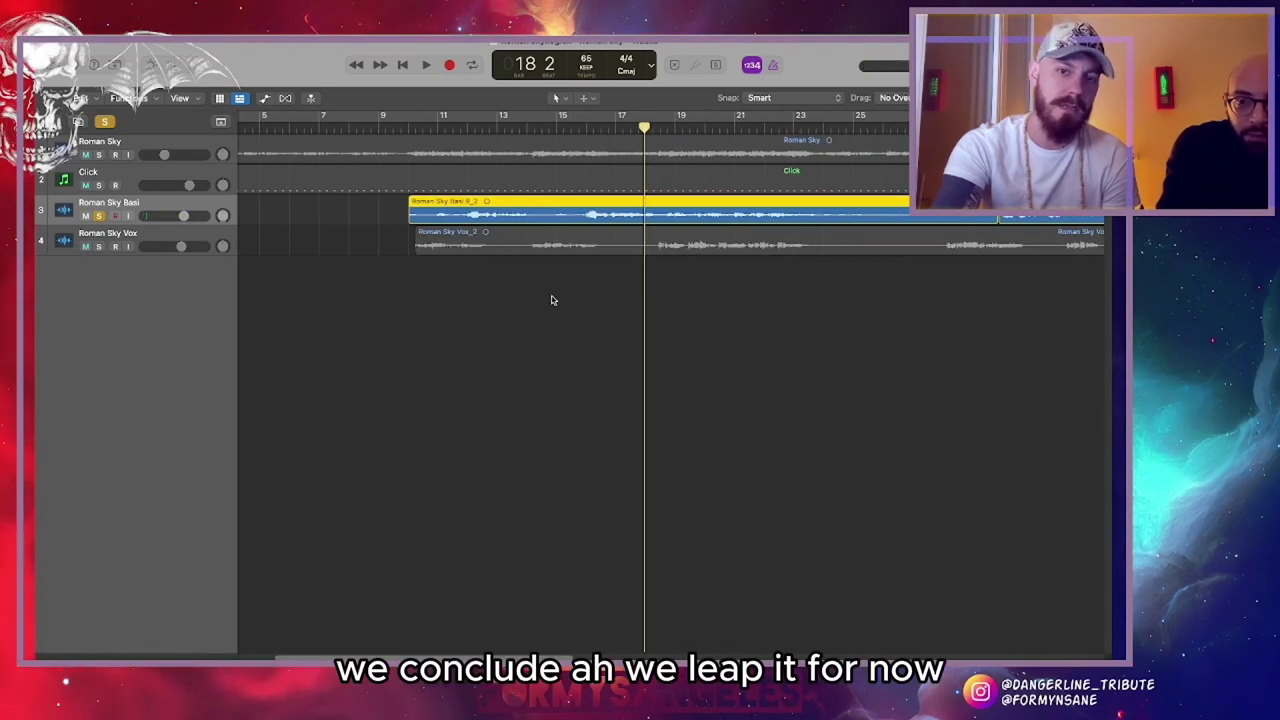
scroll(529, 294, "right", 3)
key("super+Left")
key("super+Left")
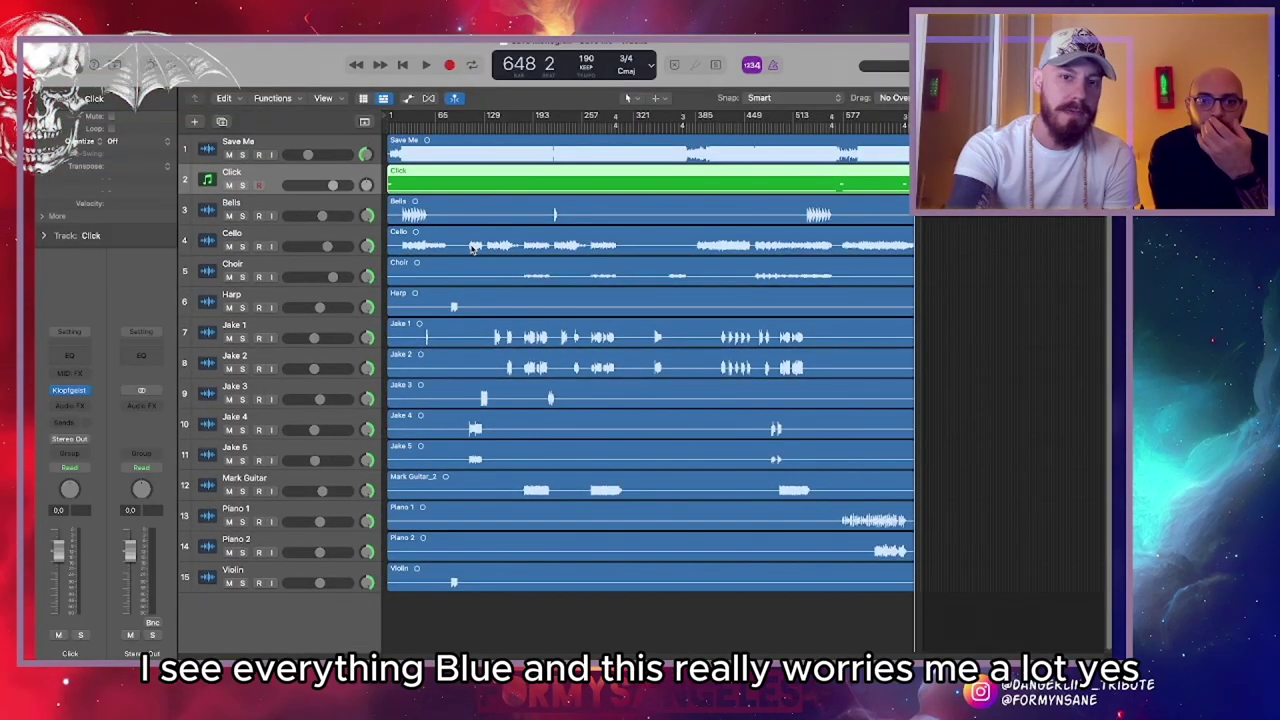
Centre the panning of all tracks from Bells to Violin and of the Save Me track
left_click(297, 209)
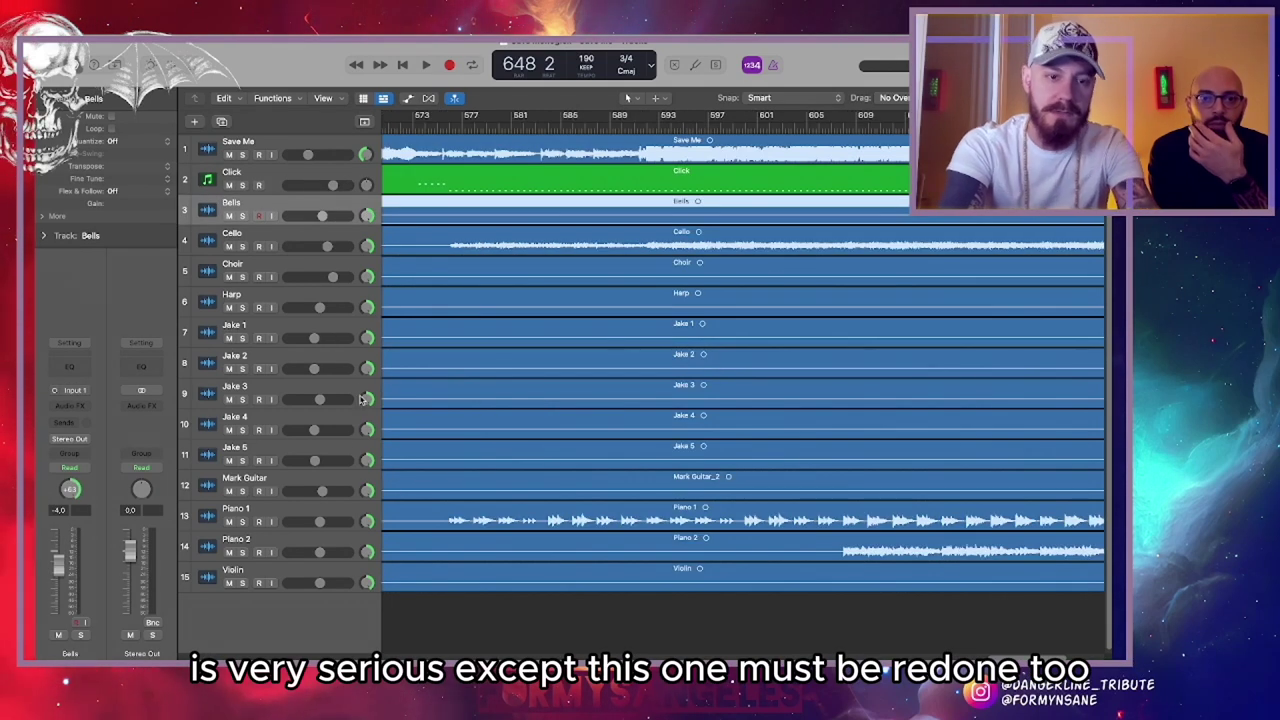
left_click(282, 567, "shift")
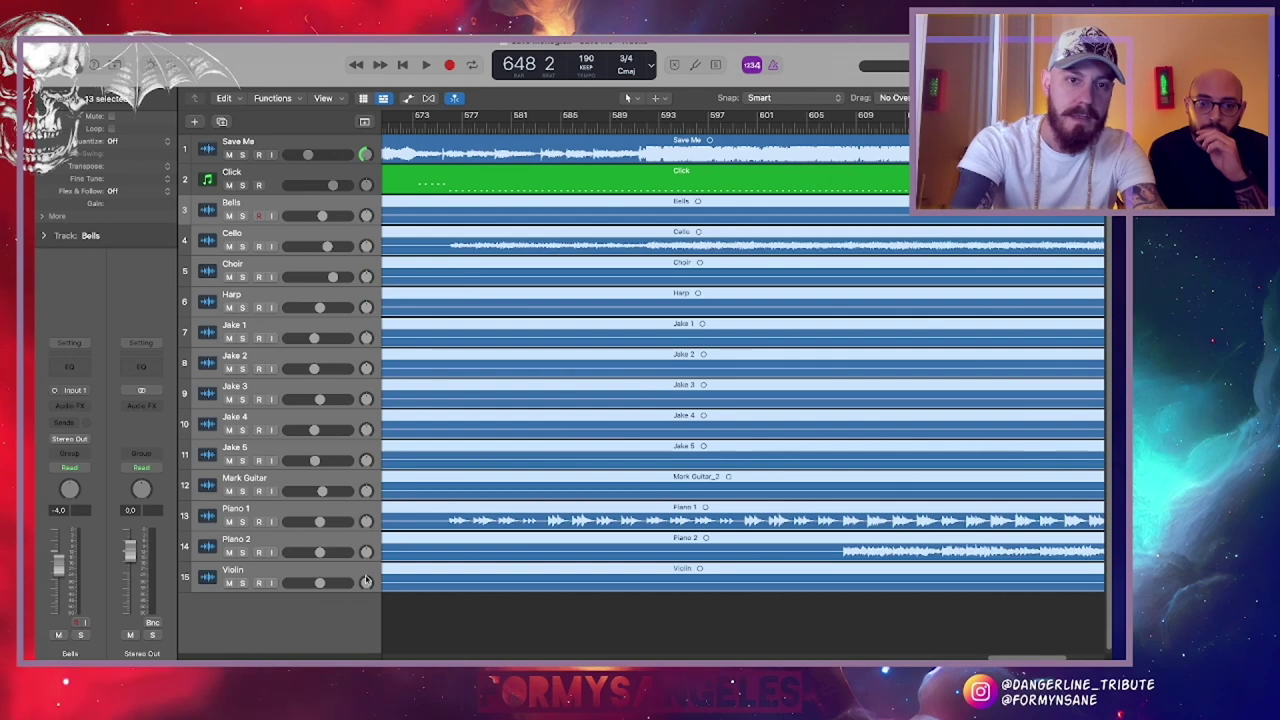
left_click(364, 148)
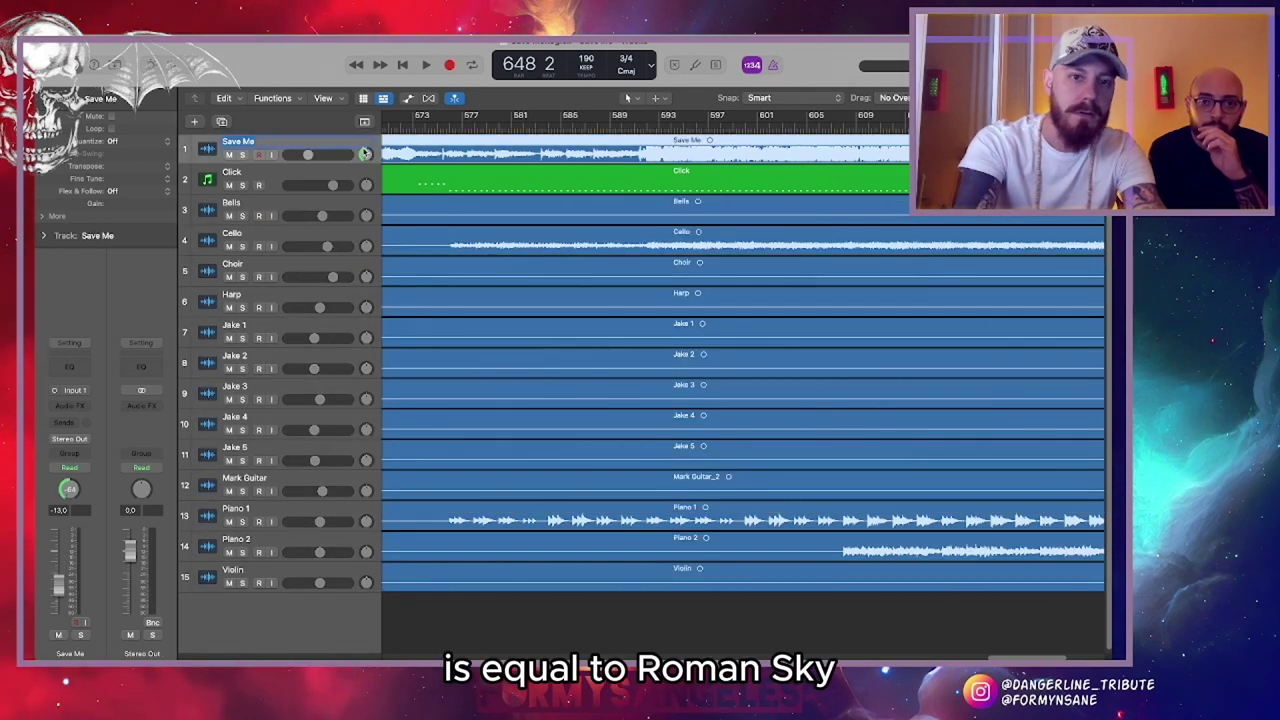
left_click(366, 156)
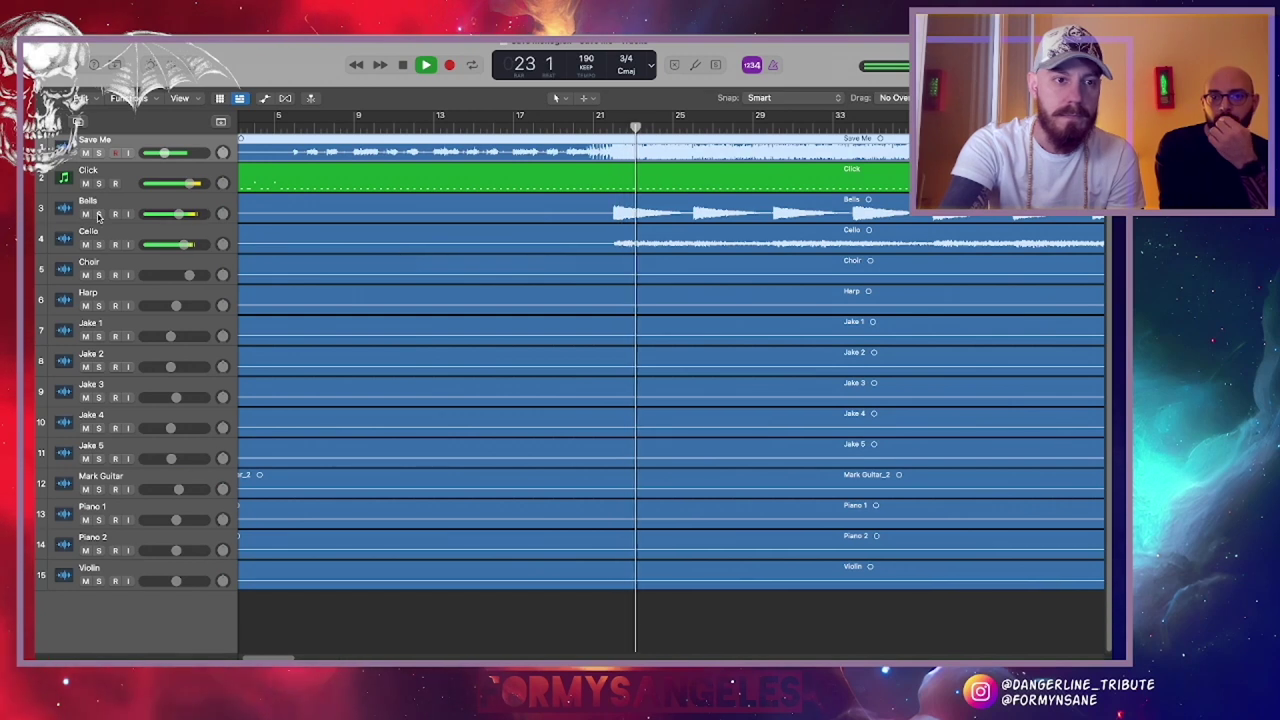
Solo Bells and Cello to hear them together from about bar 23 to bar 38
left_click(98, 214)
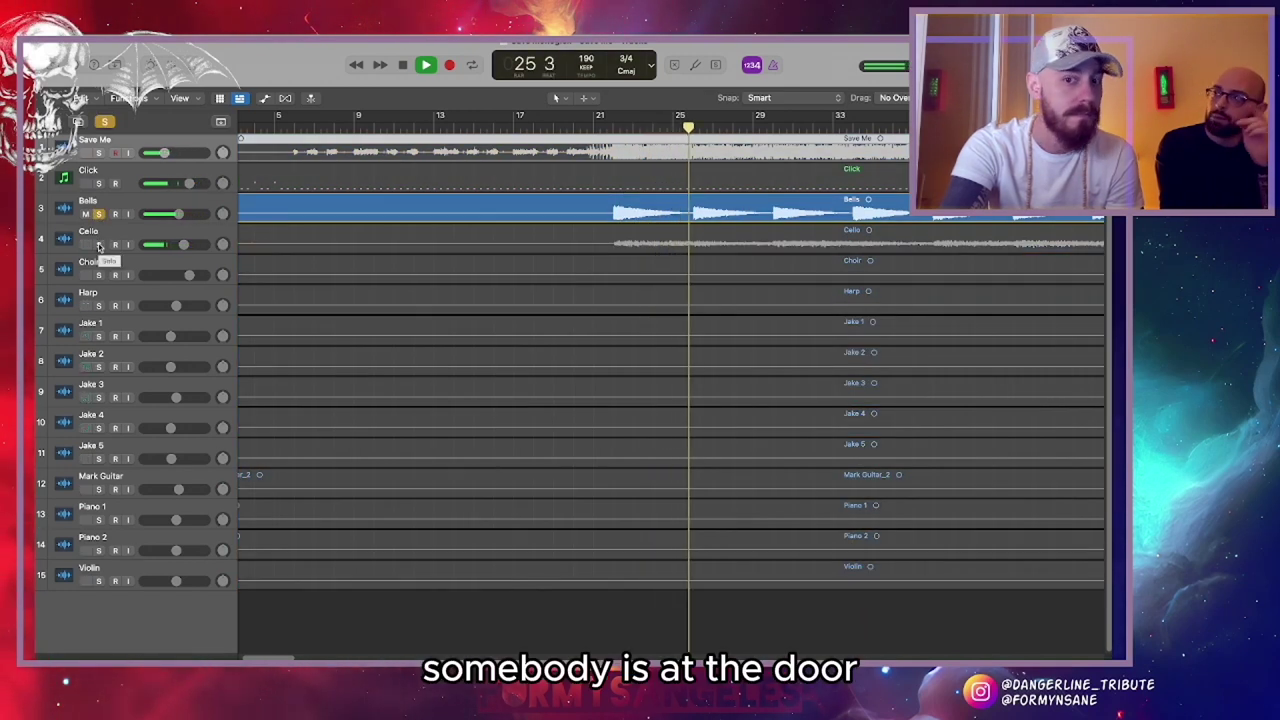
left_click(98, 245)
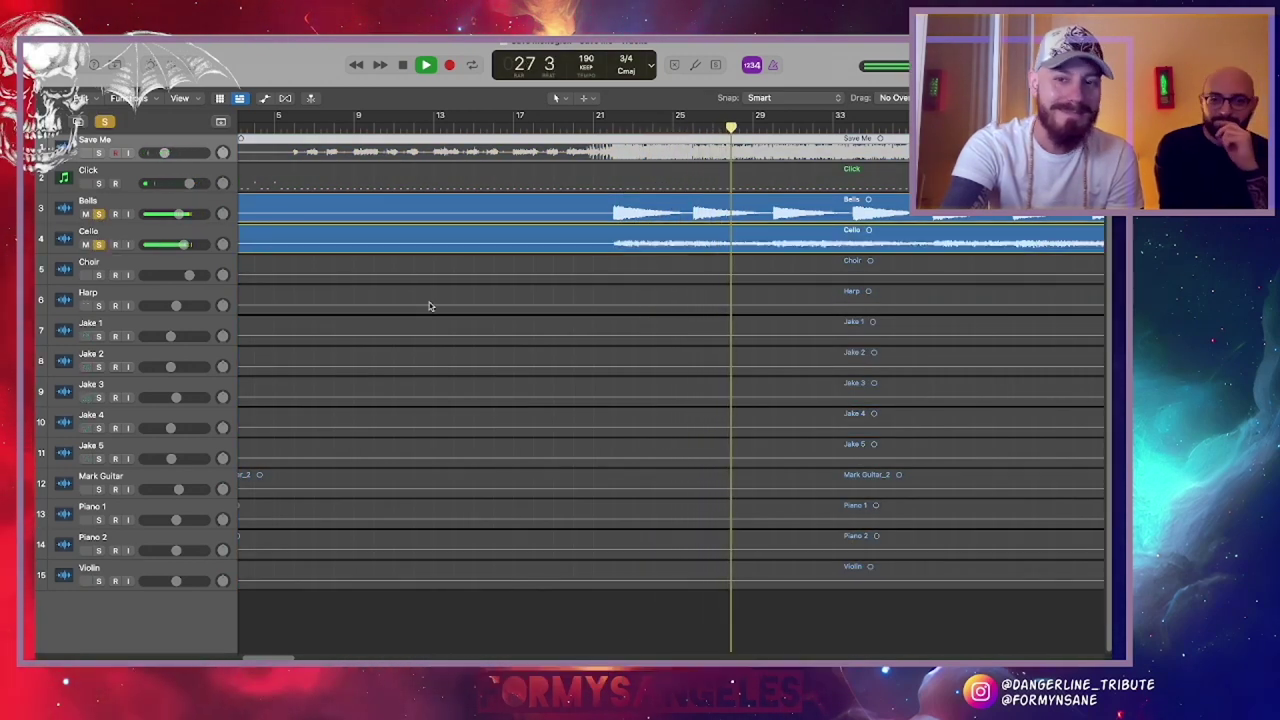
key("z")
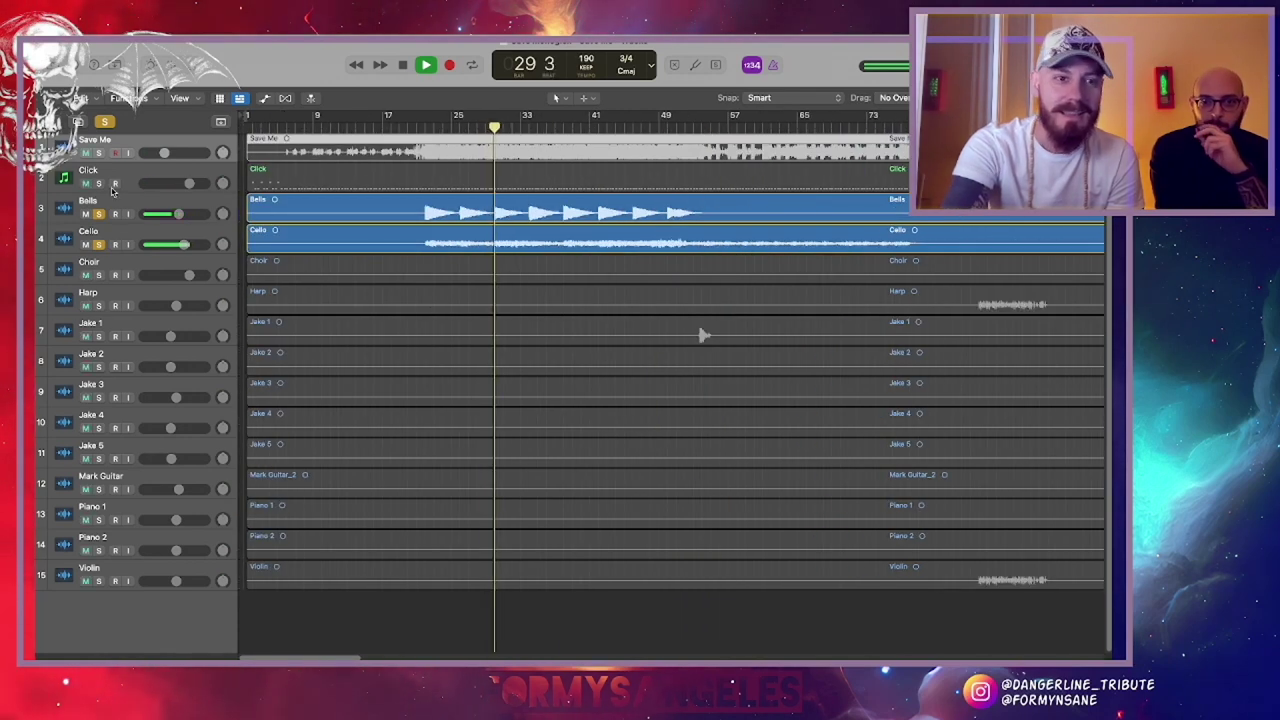
left_click(98, 185)
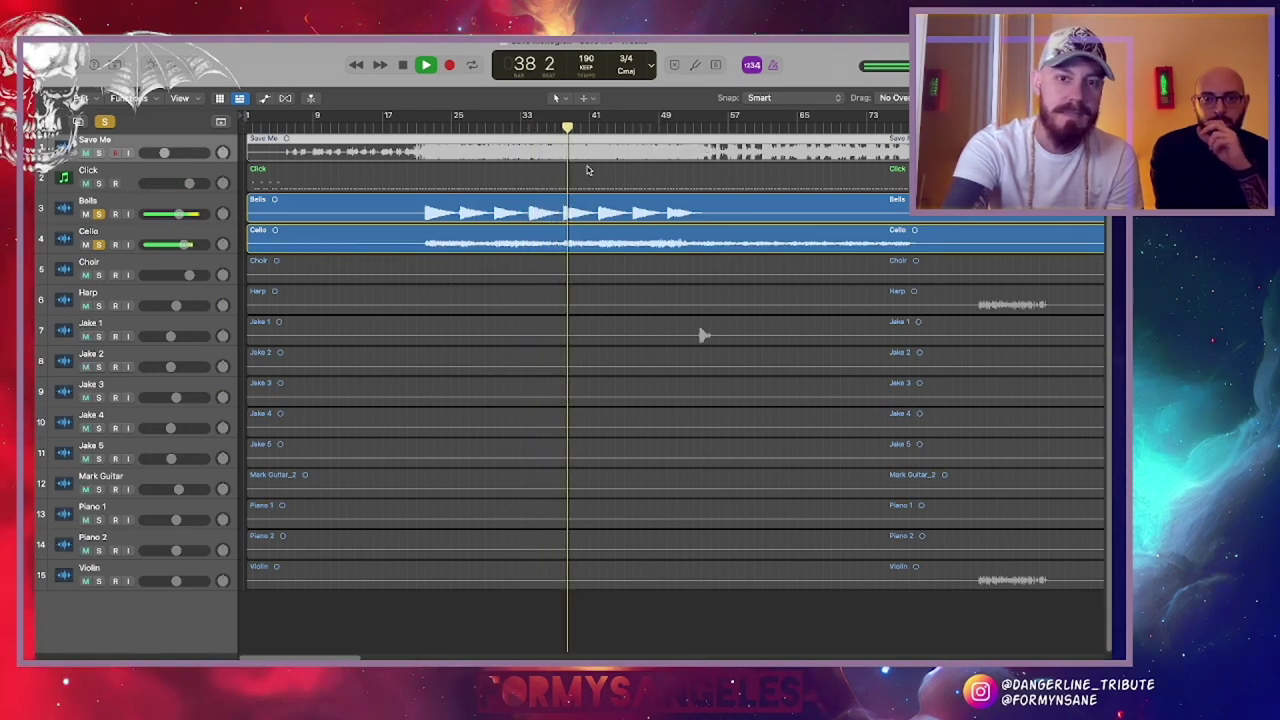
key("space")
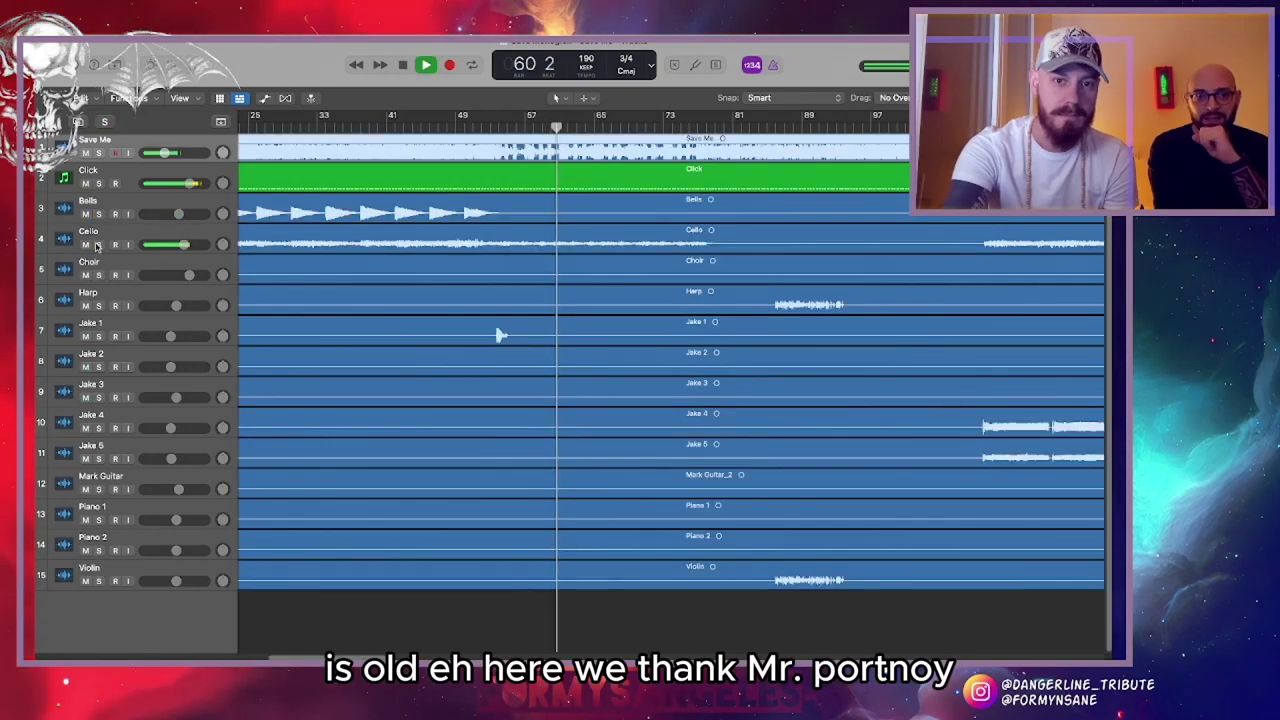
Follow the Cello part with all tracks audible from bar 60 to bar 71 and stop playback at bar 83
scroll(463, 329, "right", 2)
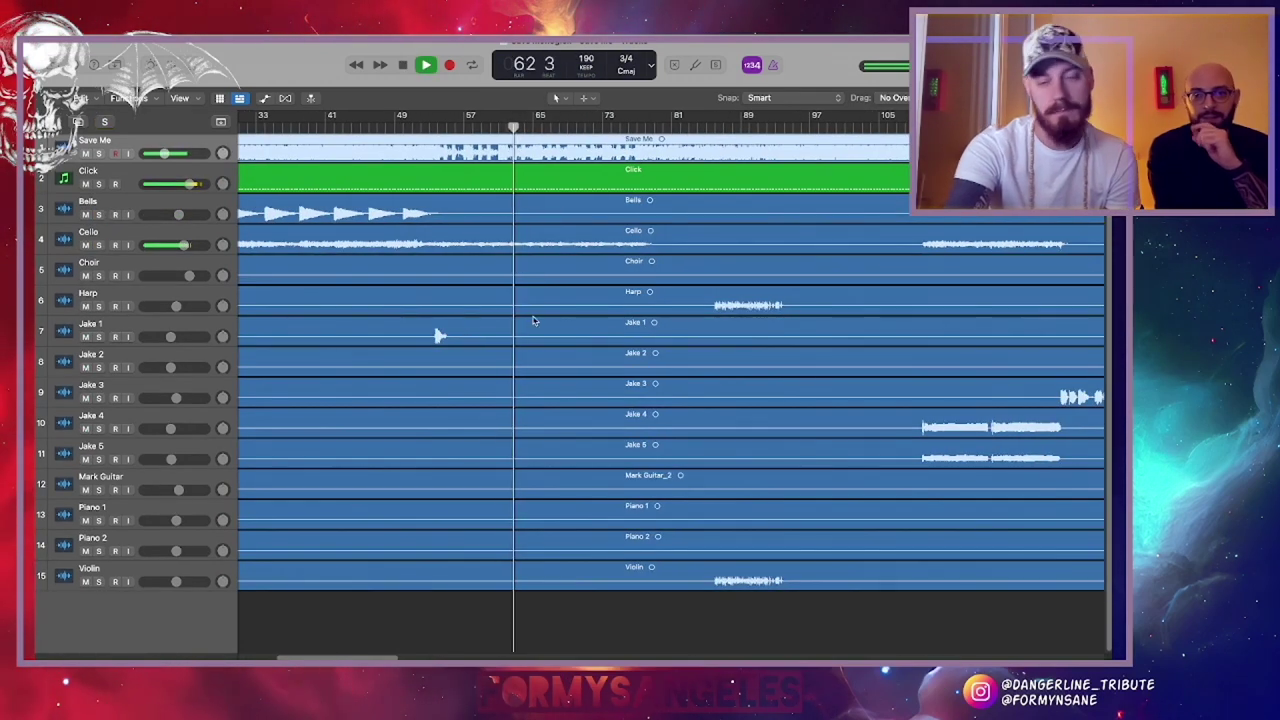
scroll(534, 321, "right", 2)
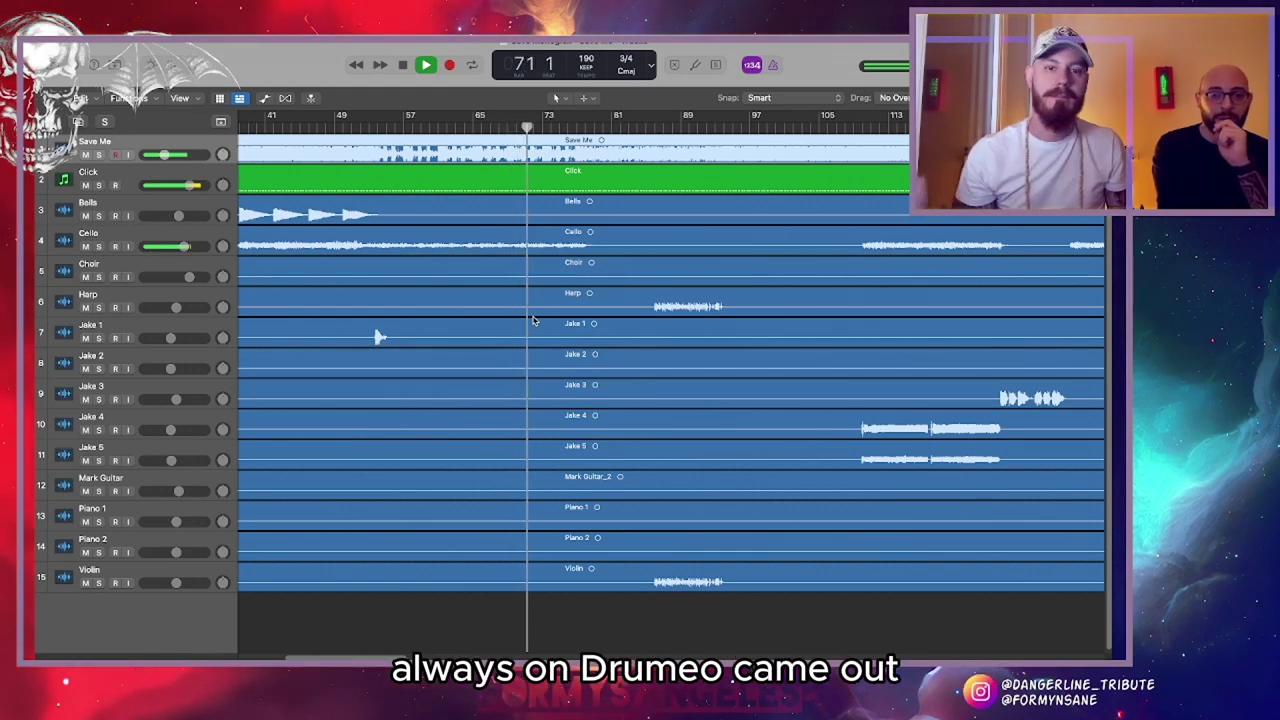
left_click(625, 127)
key("space")
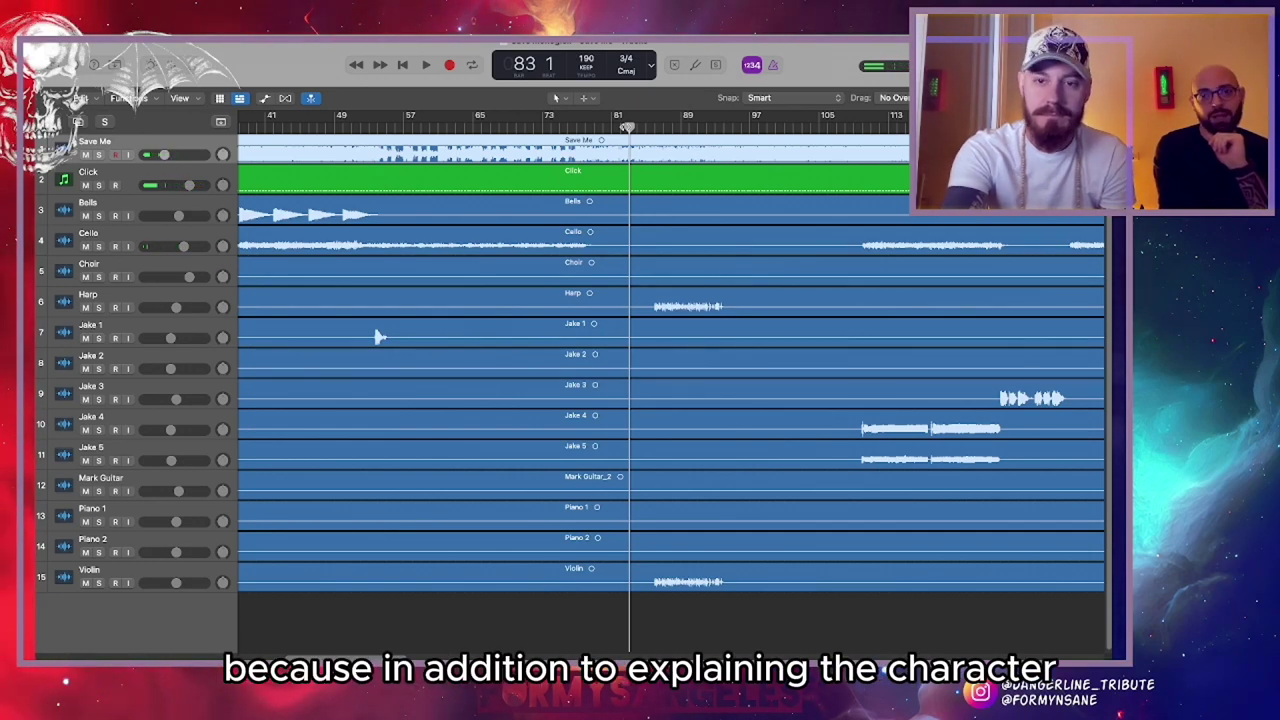
scroll(670, 370, "right", 3)
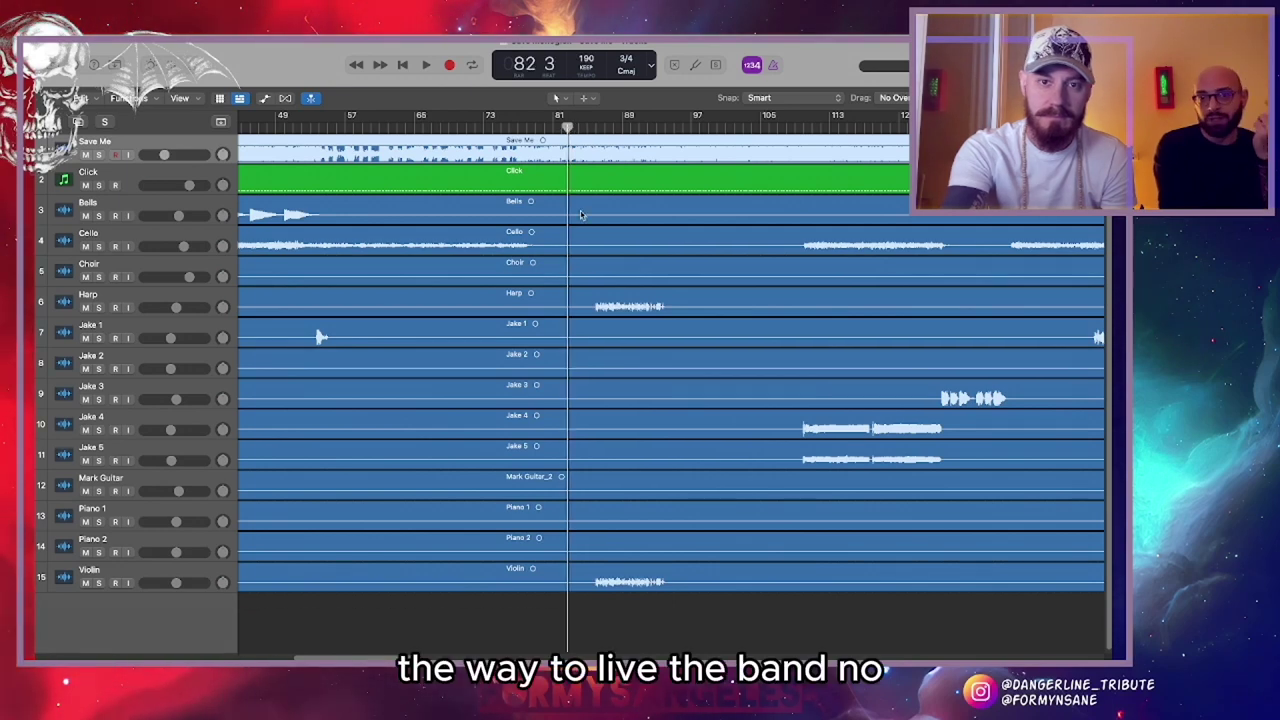
Listen to the Harp and Violin parts from bar 82 beat 3, stop, and replay them from bar 85
key("space")
key("super+Right")
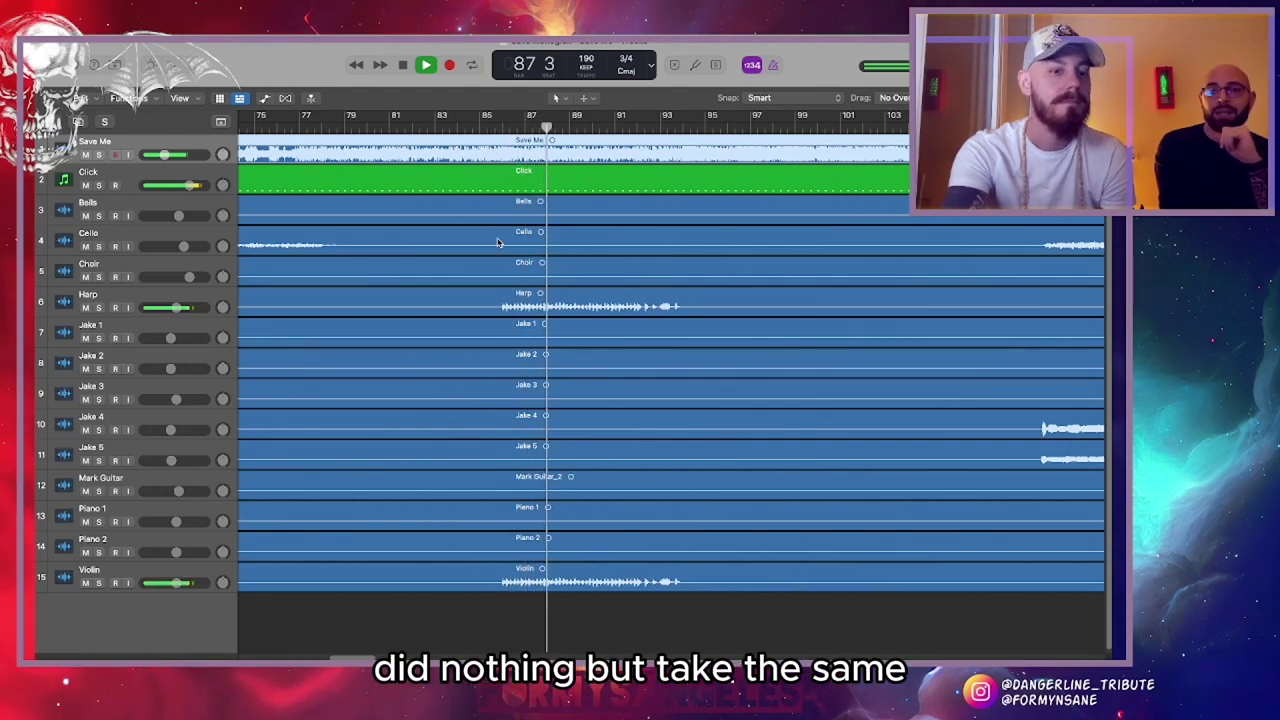
key("space")
left_click(479, 124)
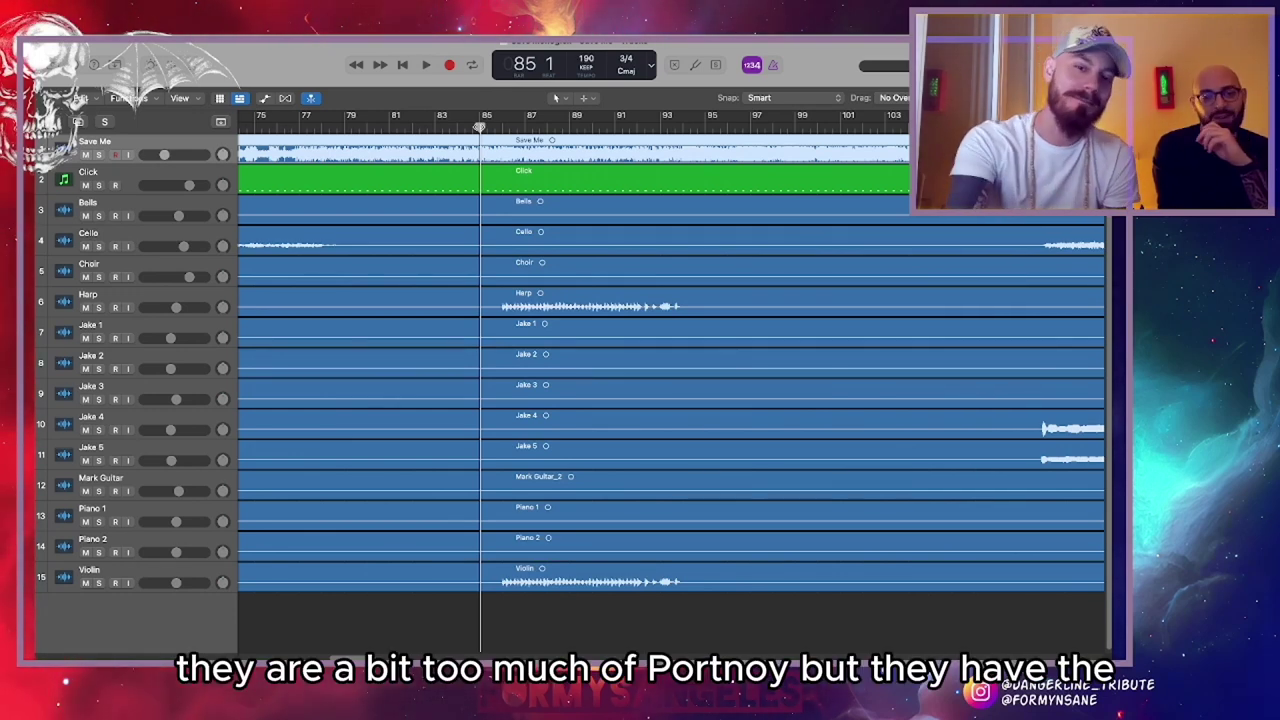
key("space")
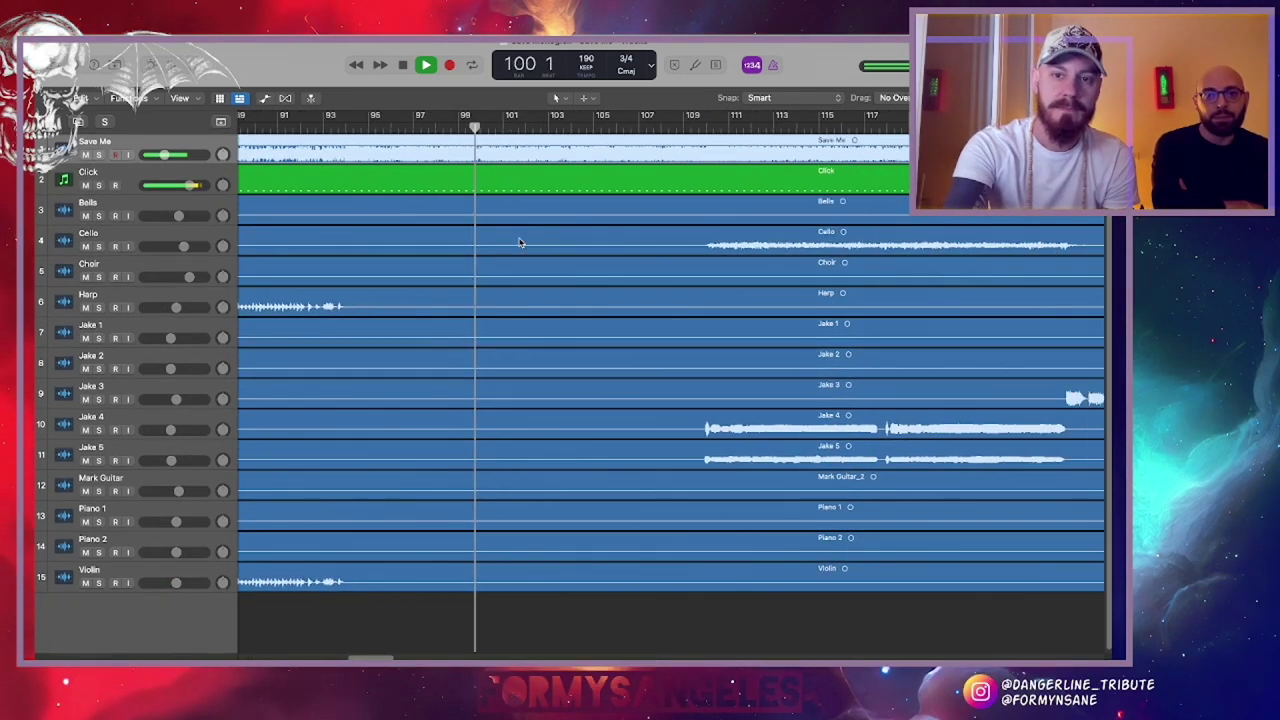
Jump to about bar 107, solo vocal tracks 10 and 11 during playback, and stop at bar 117 beat 3
left_click(636, 130)
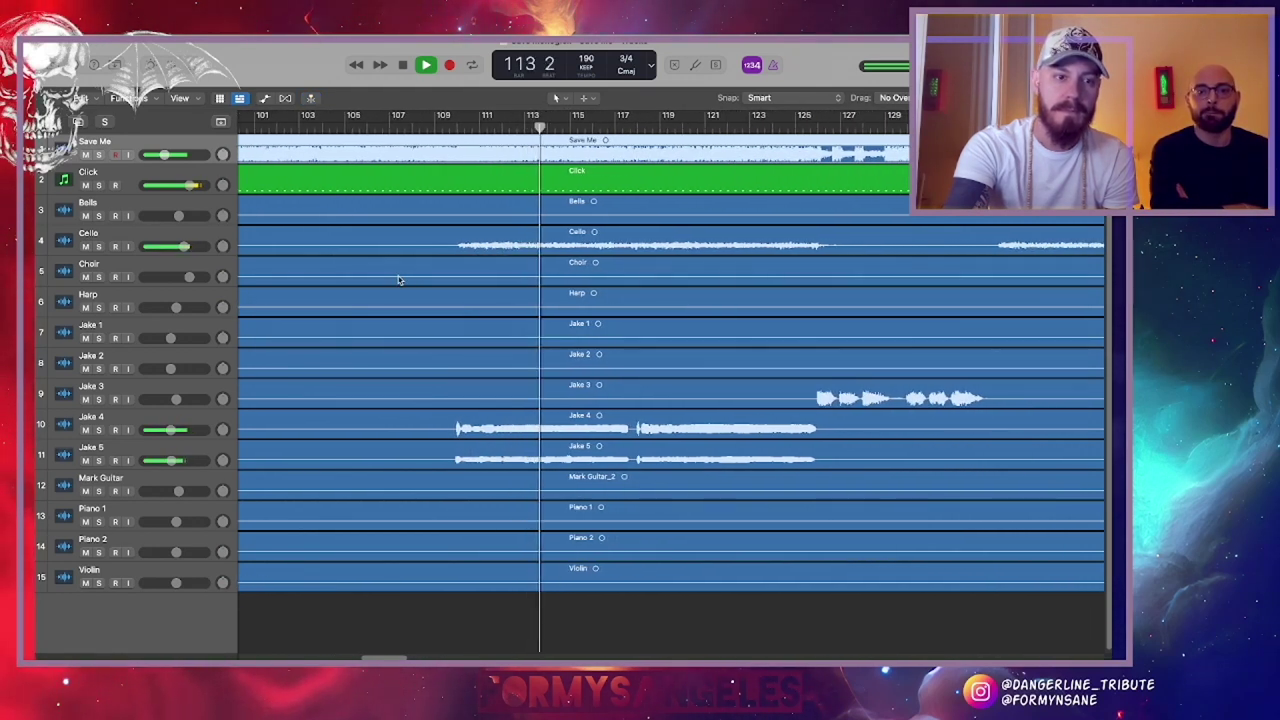
left_click(99, 430)
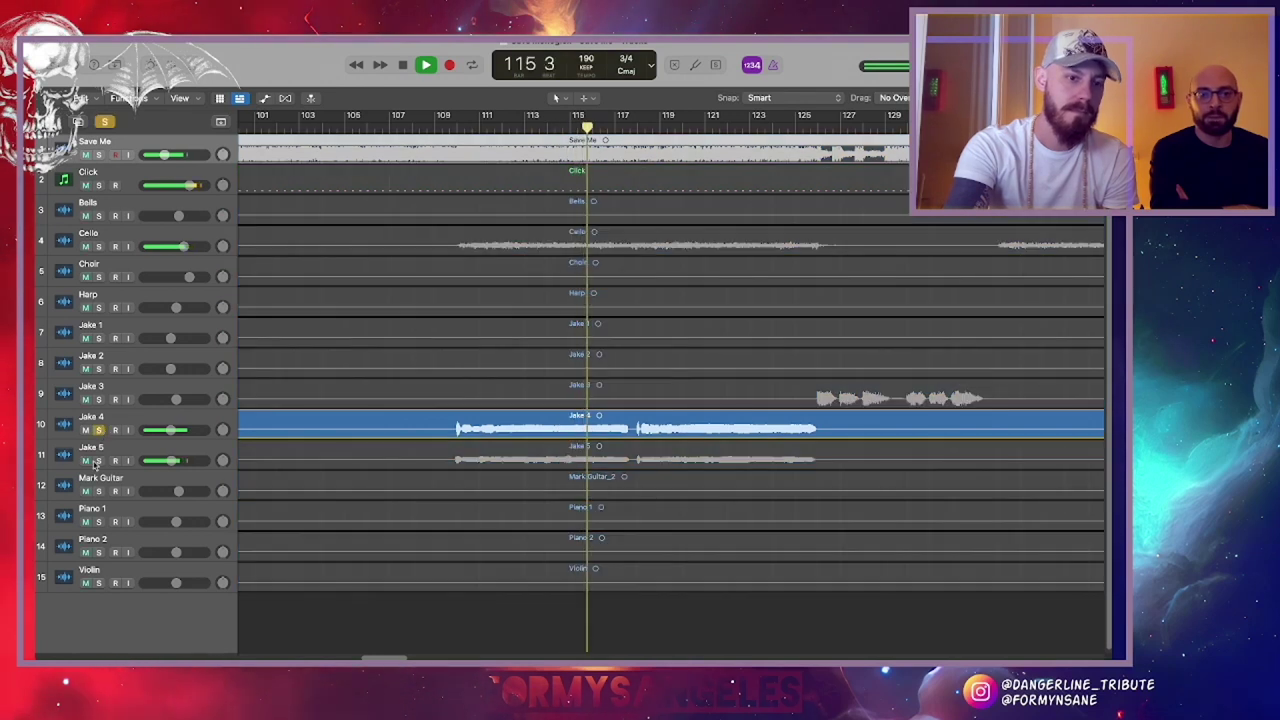
left_click(98, 461)
key("space")
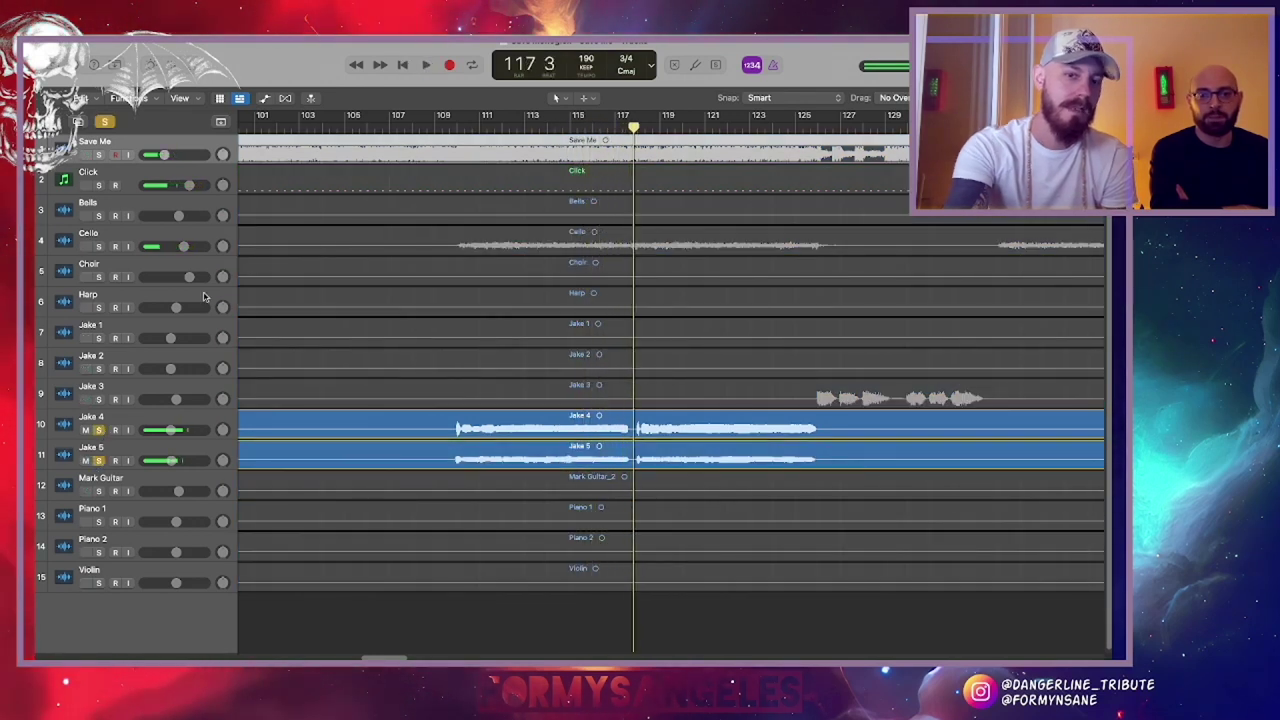
Replay the soloed vocals from about bar 107 with Cello temporarily soloed alongside them
left_click(416, 125)
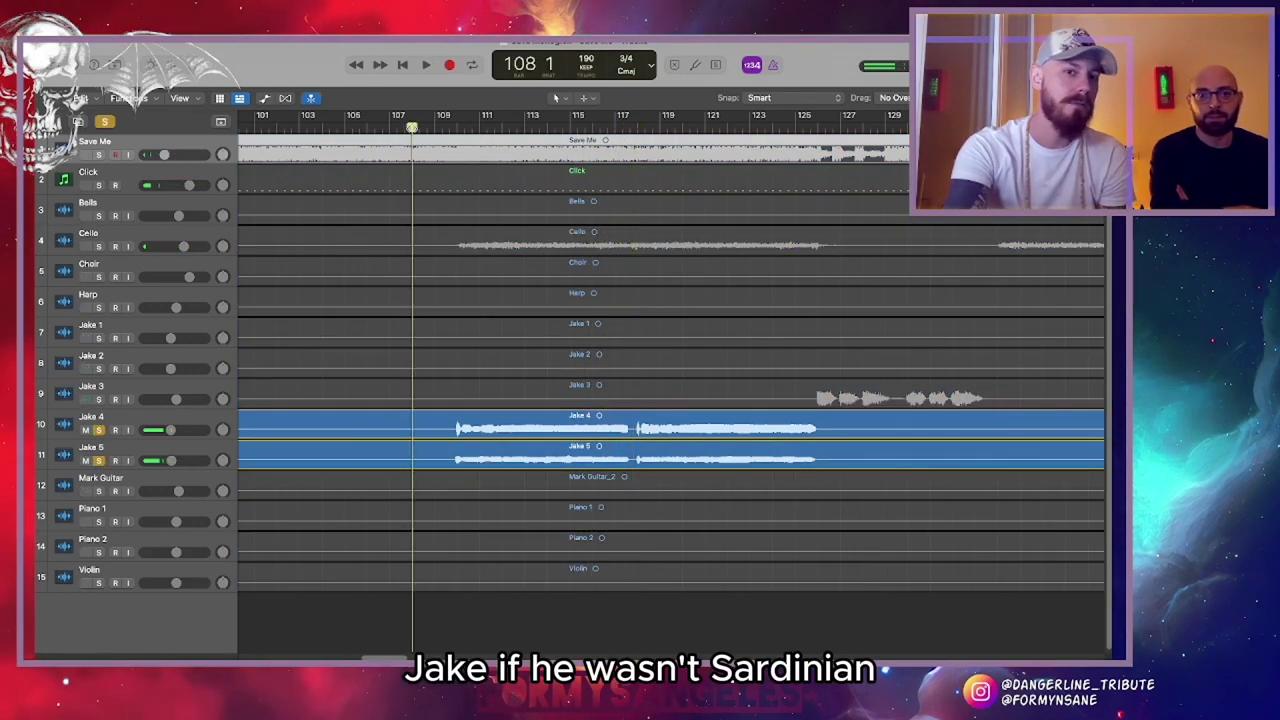
left_click(391, 125)
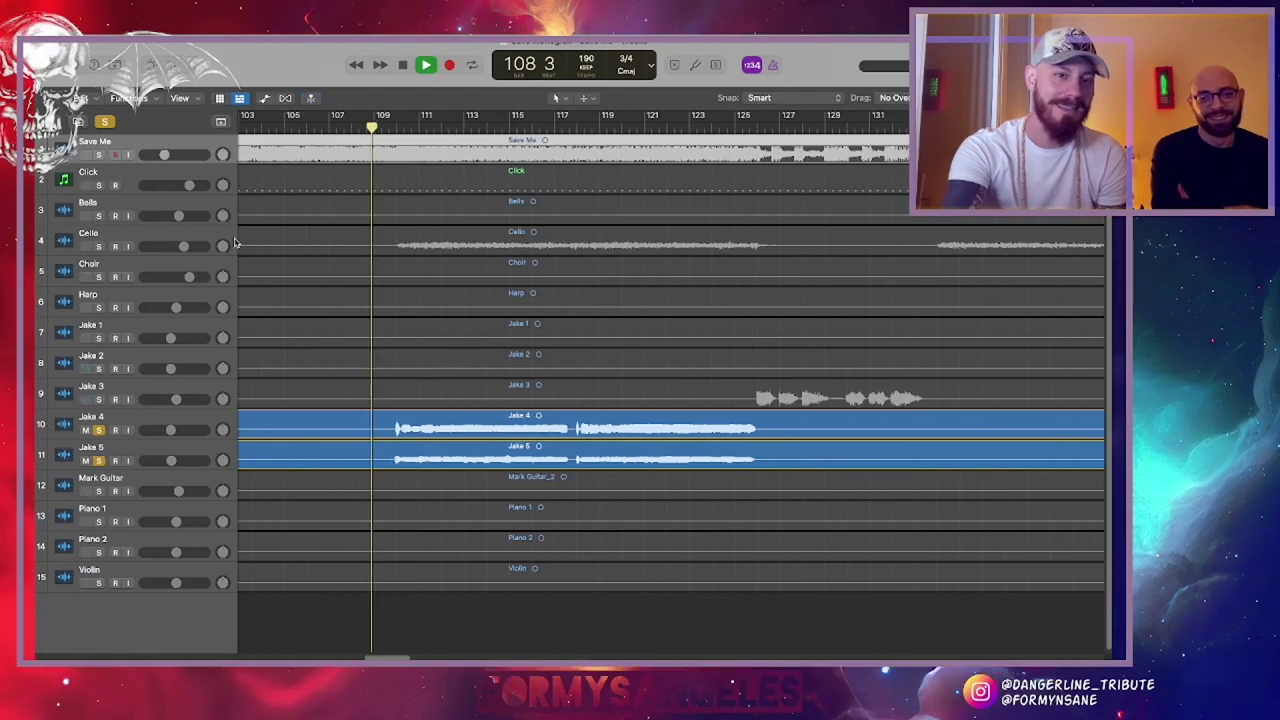
left_click(98, 246)
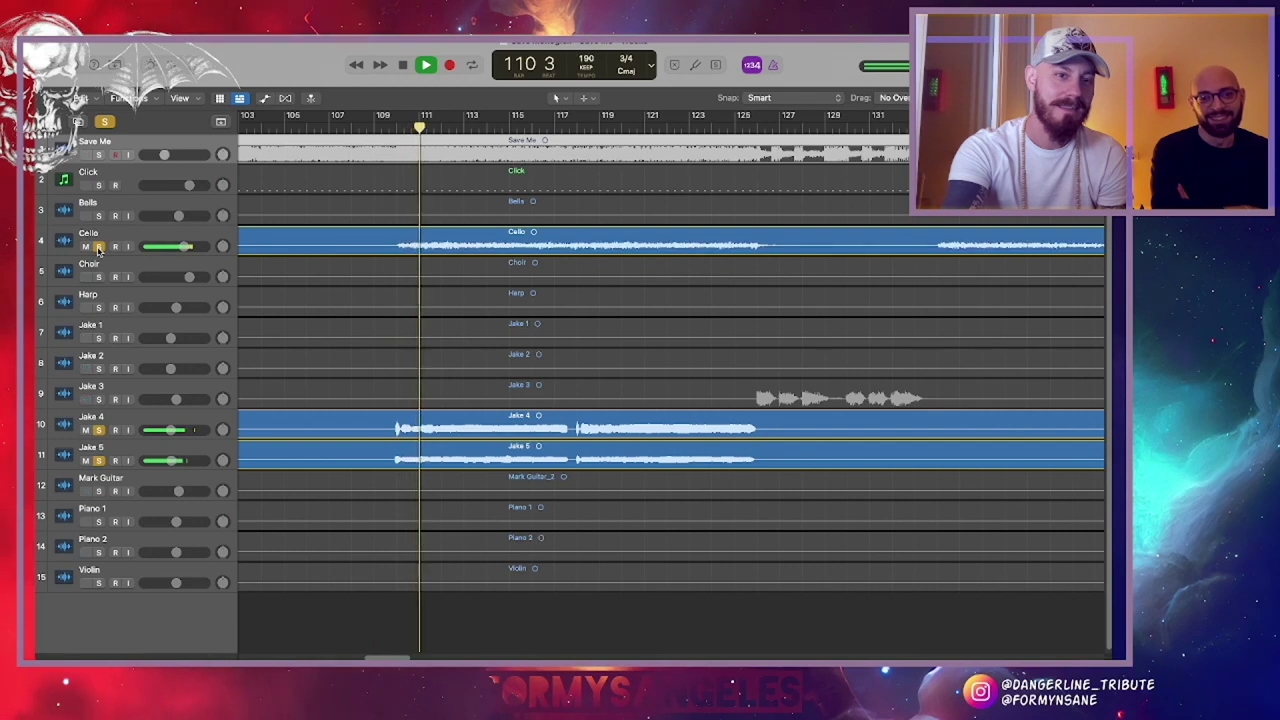
left_click(98, 246)
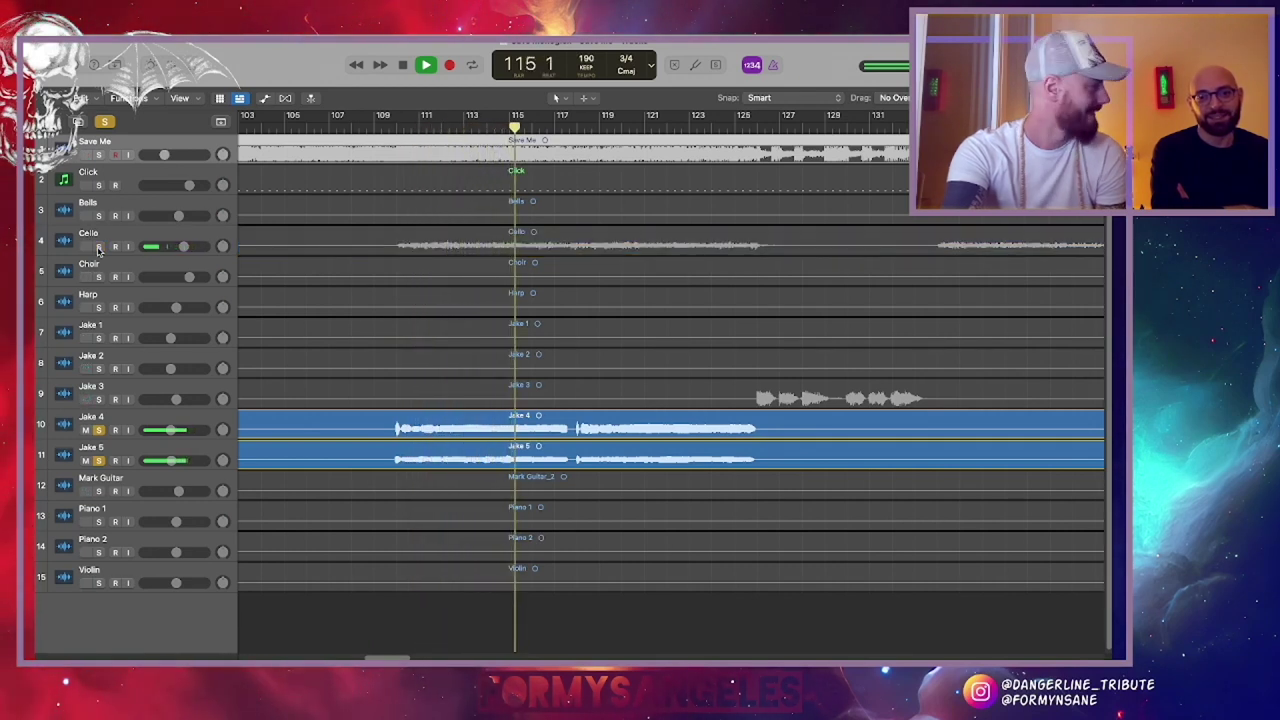
Solo the Cello and vocal track 9 alongside vocal tracks 10 and 11, listening up to bar 129
left_click(98, 246)
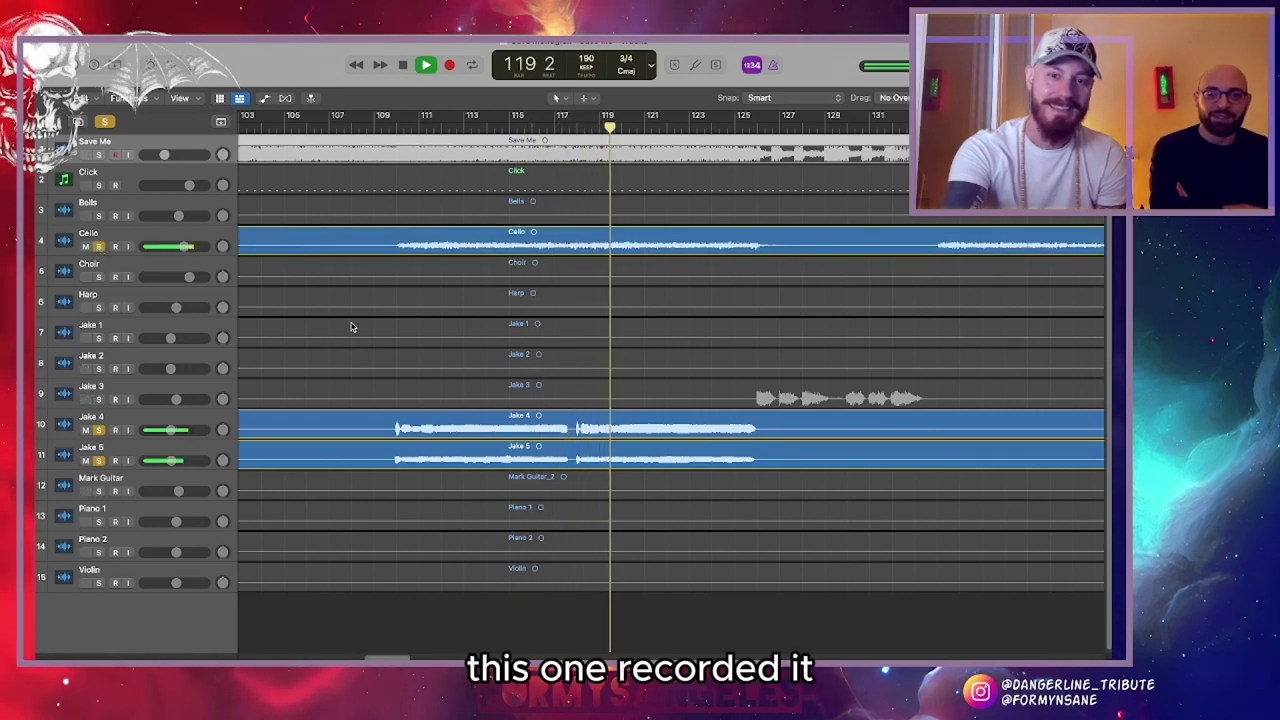
left_click(98, 399)
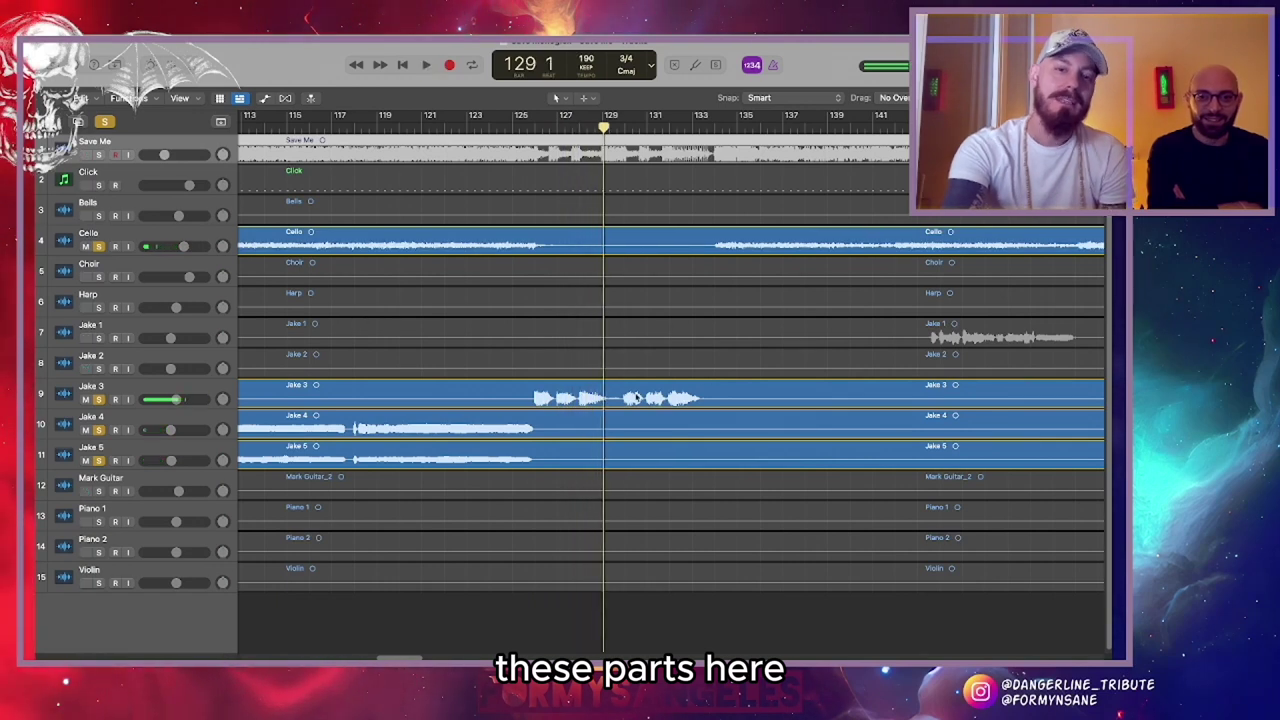
key("space")
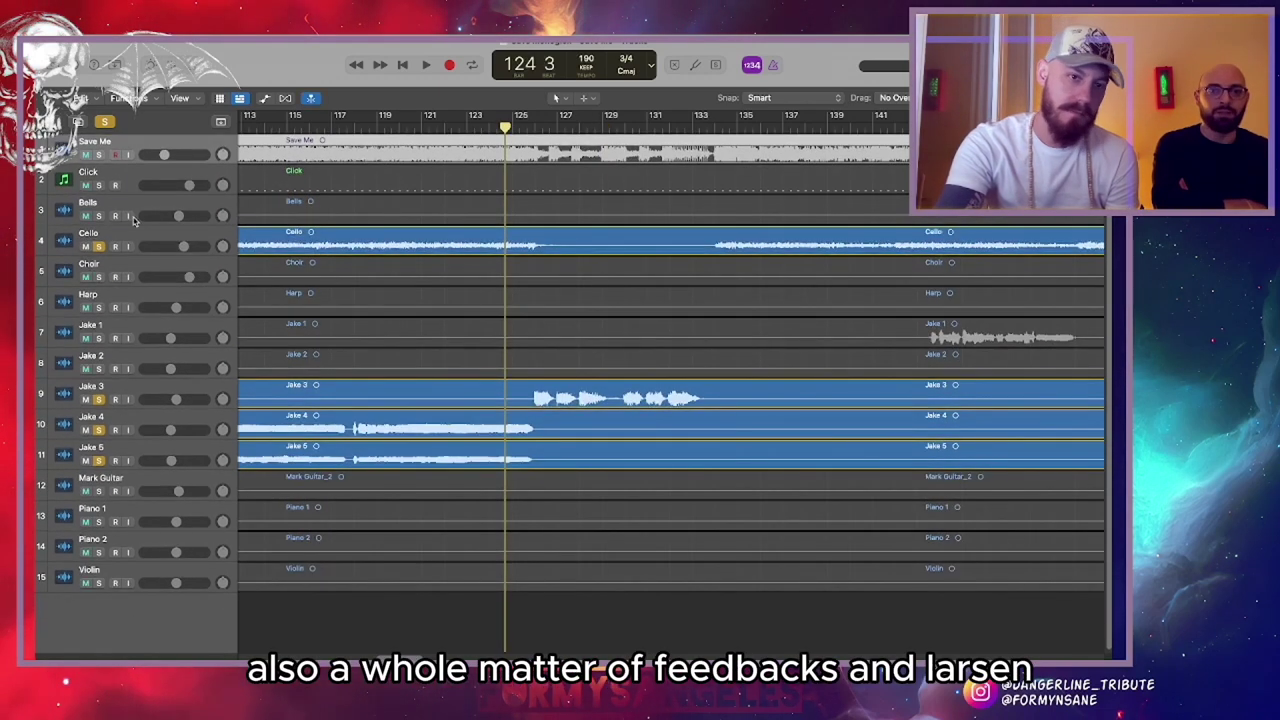
Clear all solos, jump playback to about bar 181, mute Save Me and Click, and stop at bar 191 beat 2
left_click(104, 121)
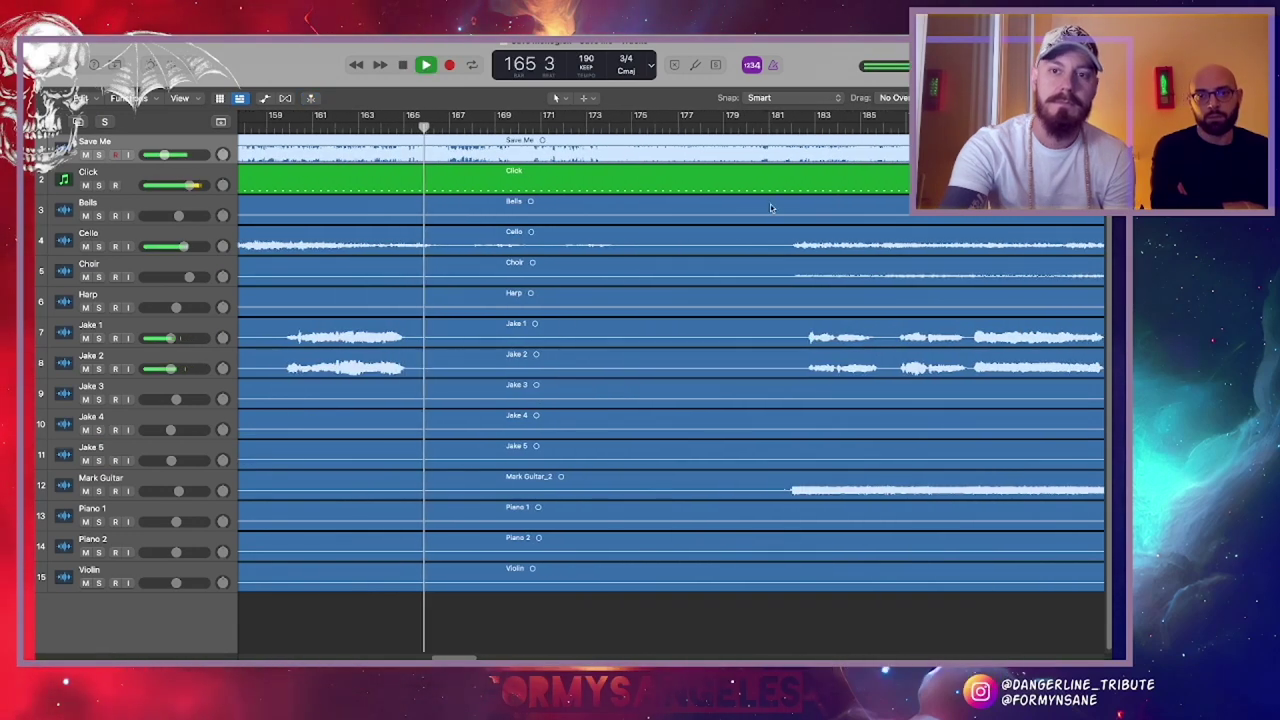
left_click(769, 122)
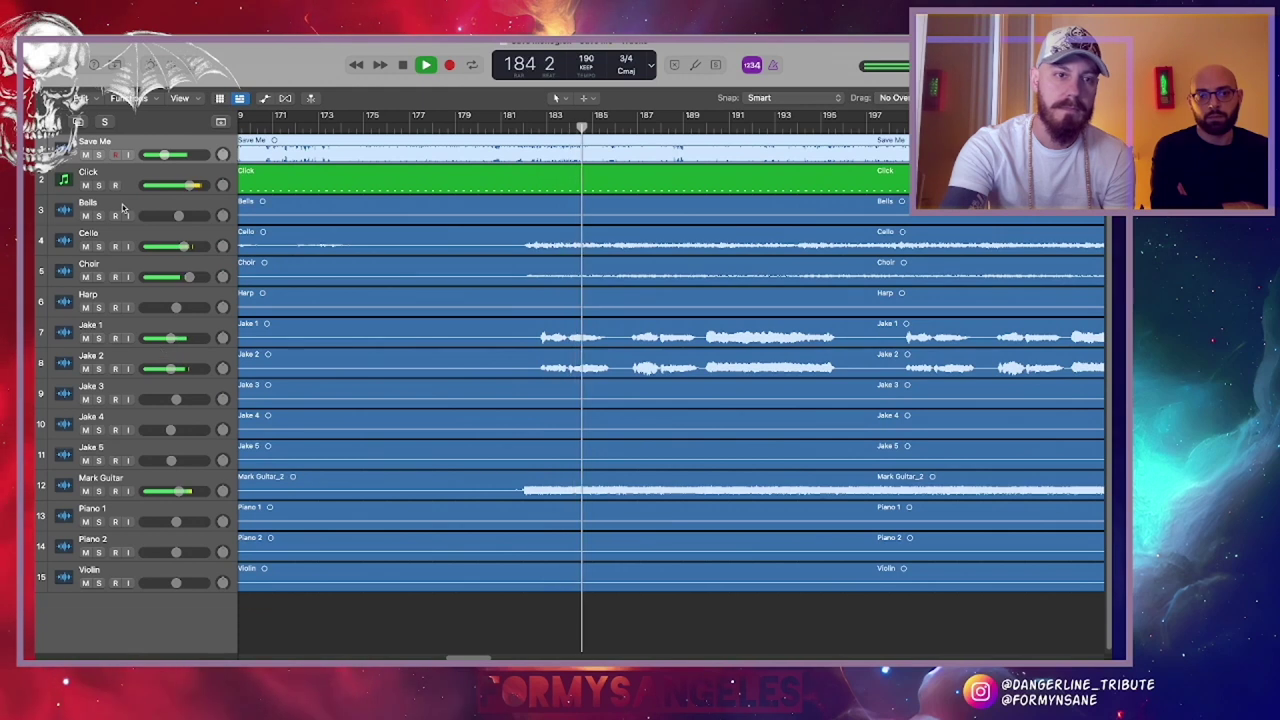
left_click(86, 155)
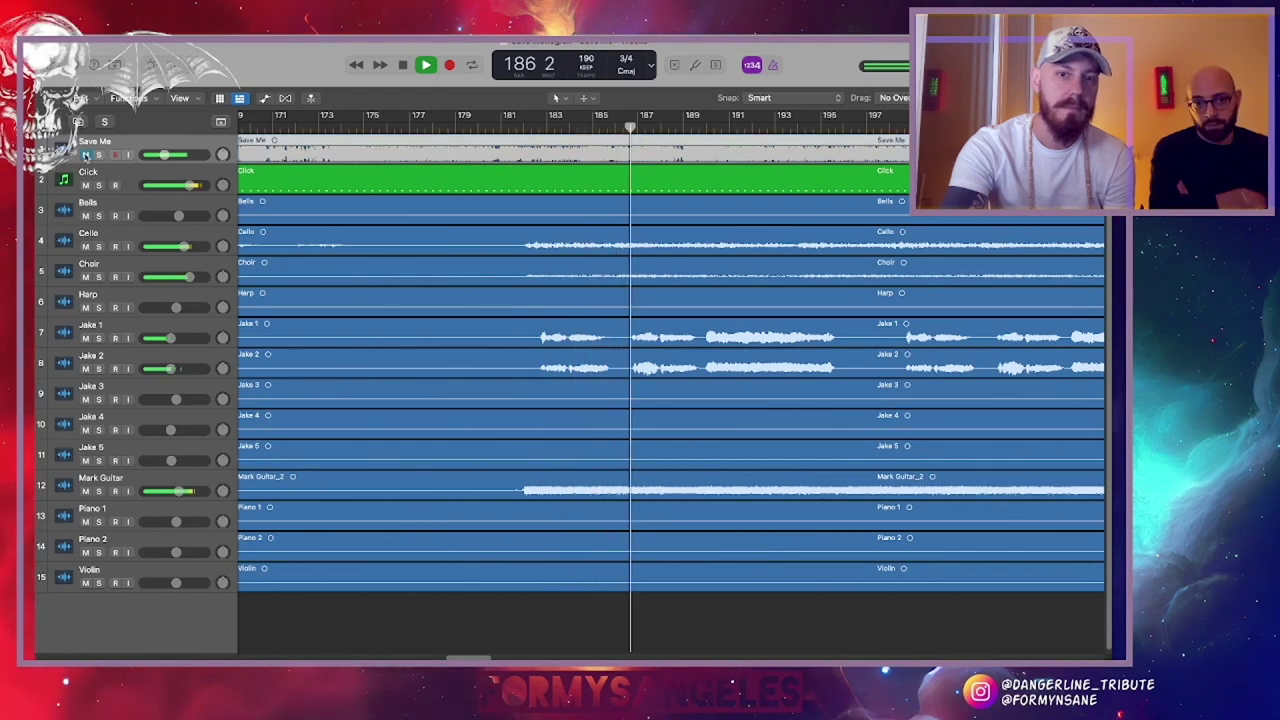
left_click(86, 185)
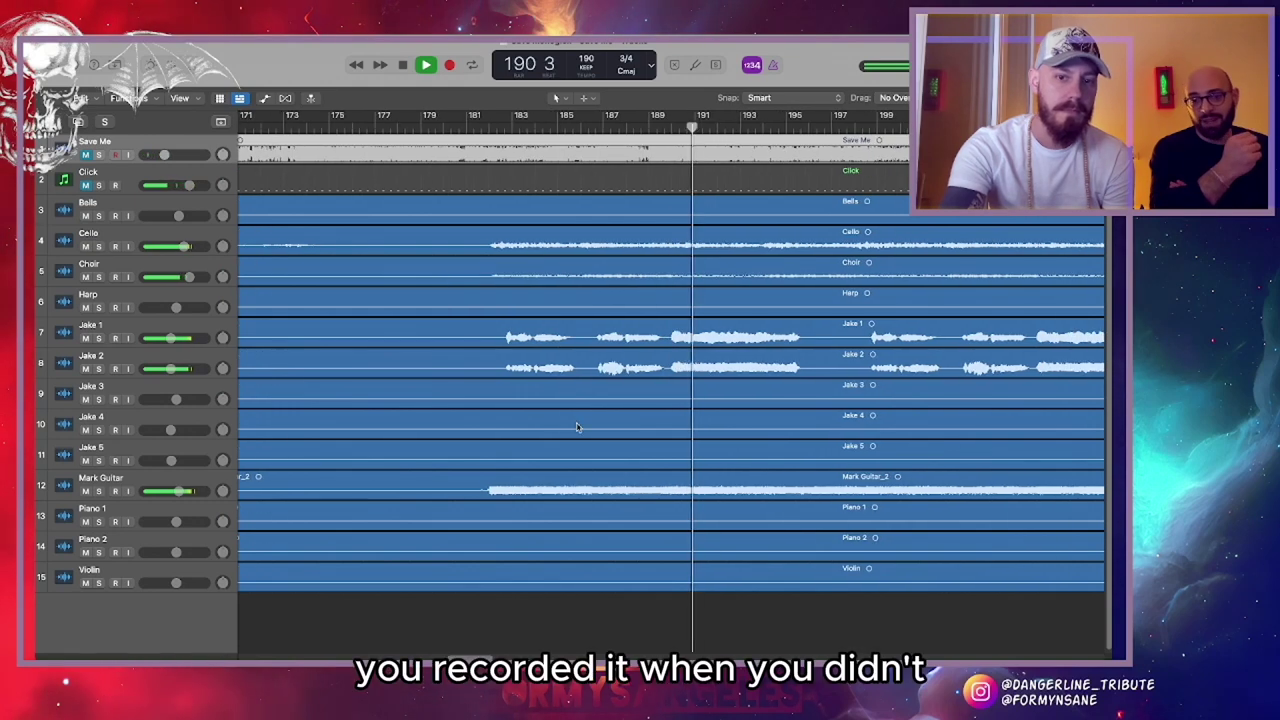
key("space")
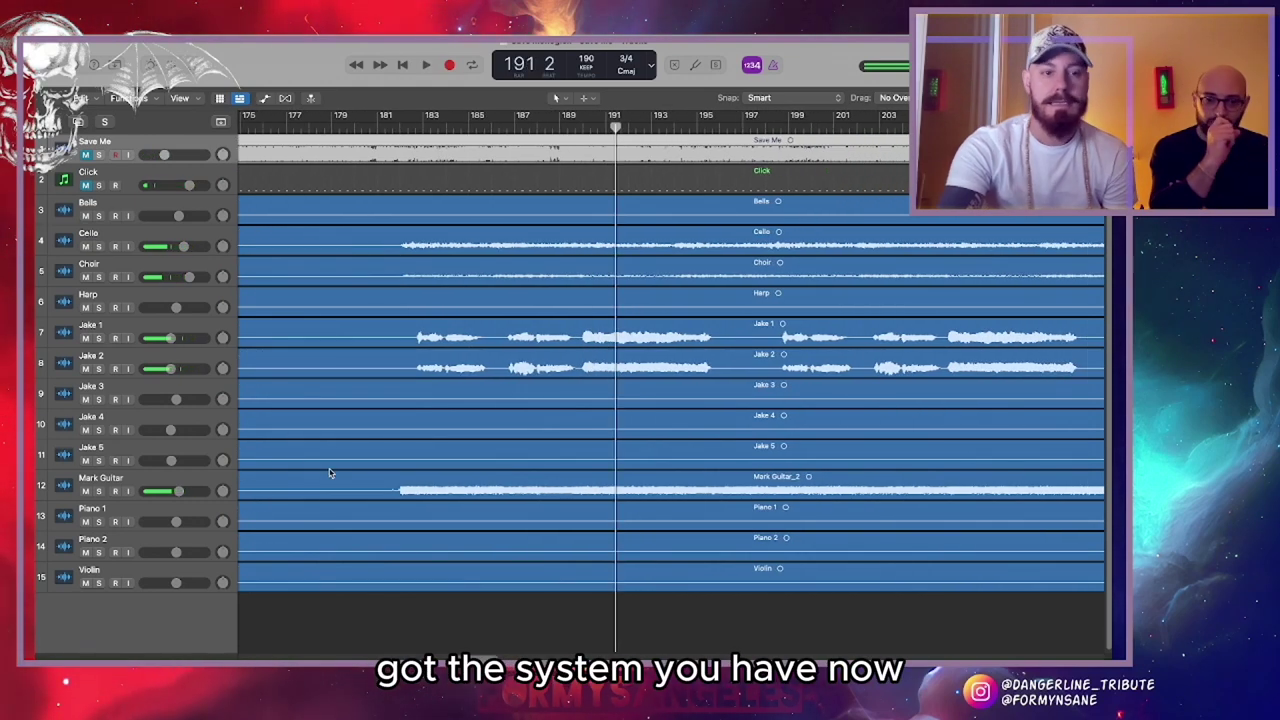
Solo guitar track 12, listen to its part from about bar 181, stop at bar 190 beat 2, and unsolo it
left_click(151, 477)
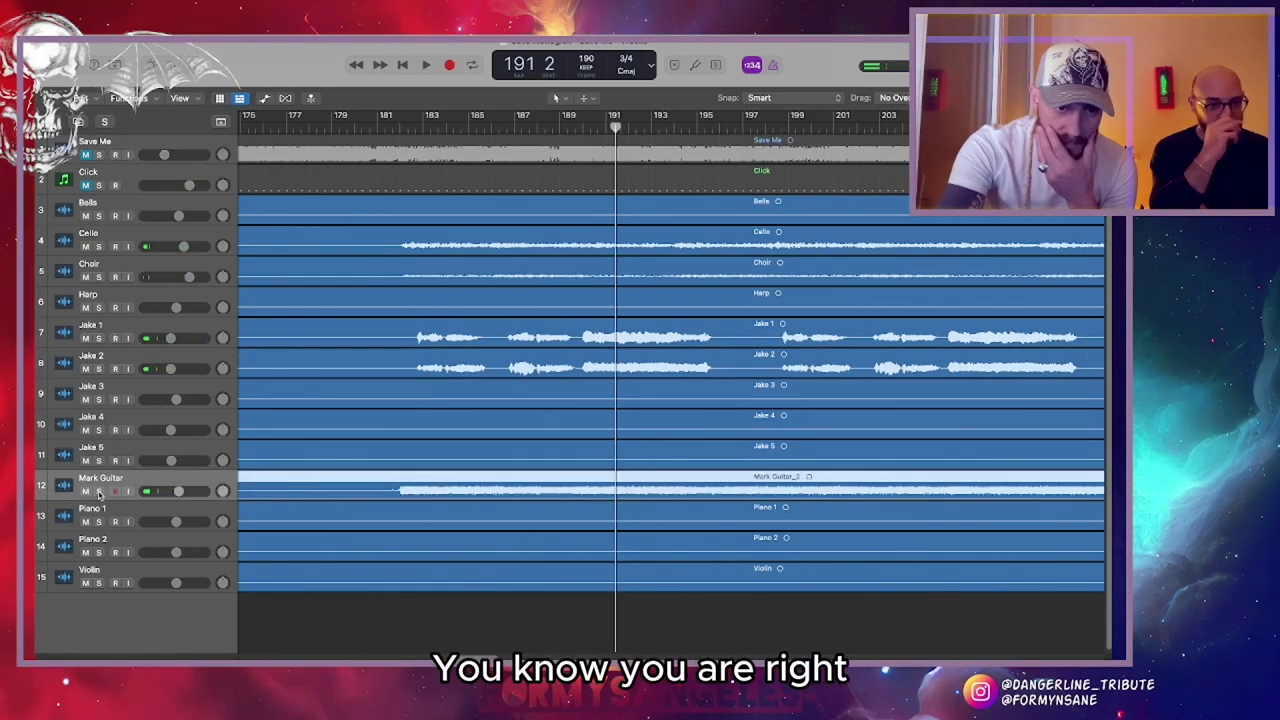
key("s")
left_click(398, 128)
key("space")
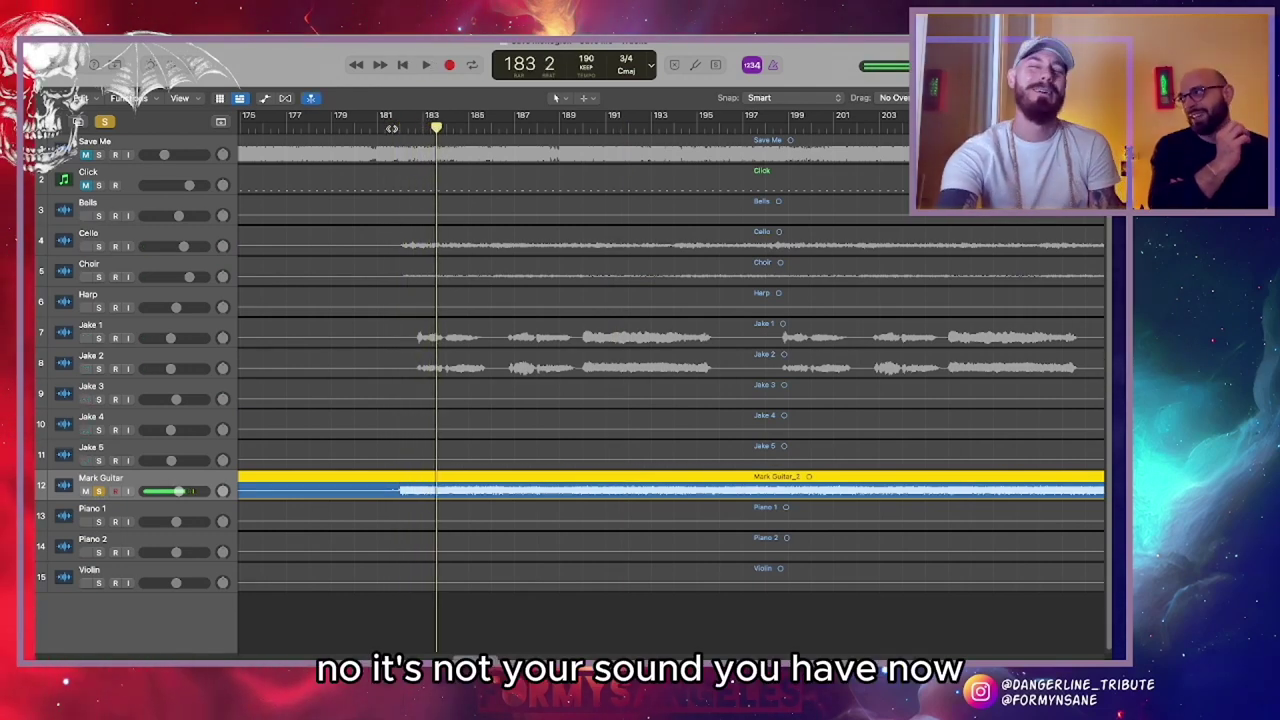
key("space")
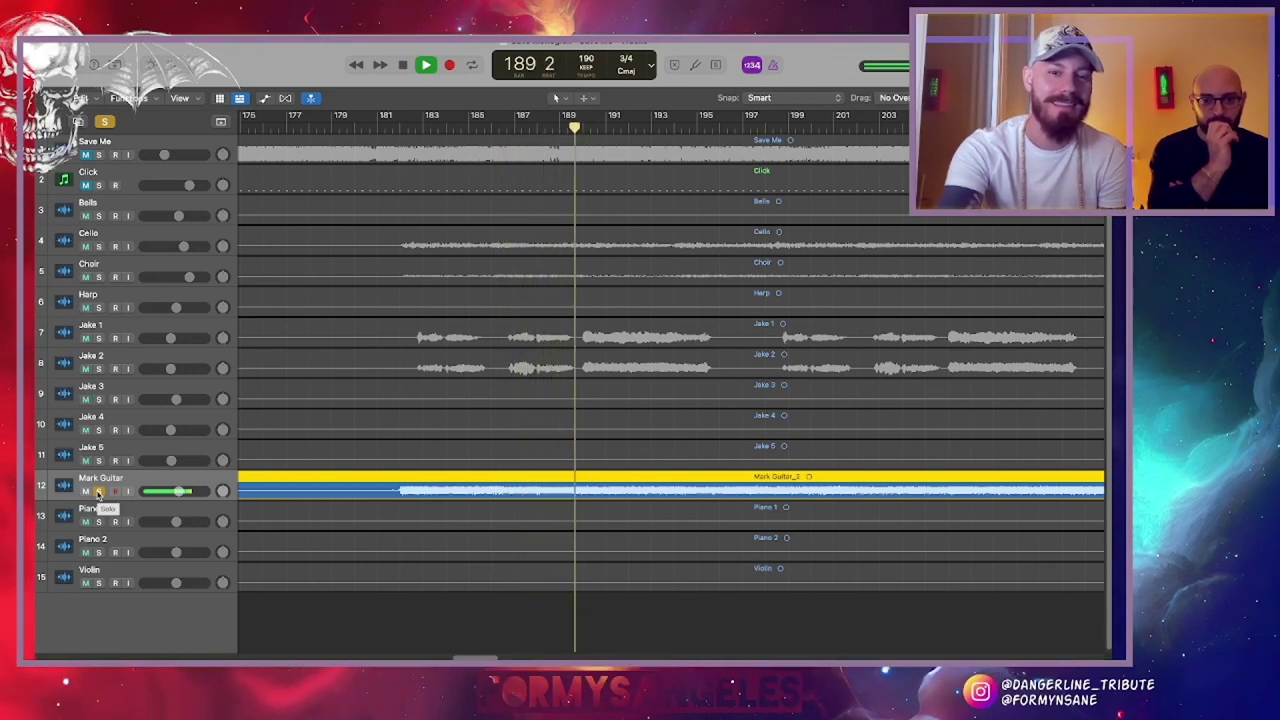
key("space")
left_click(98, 493)
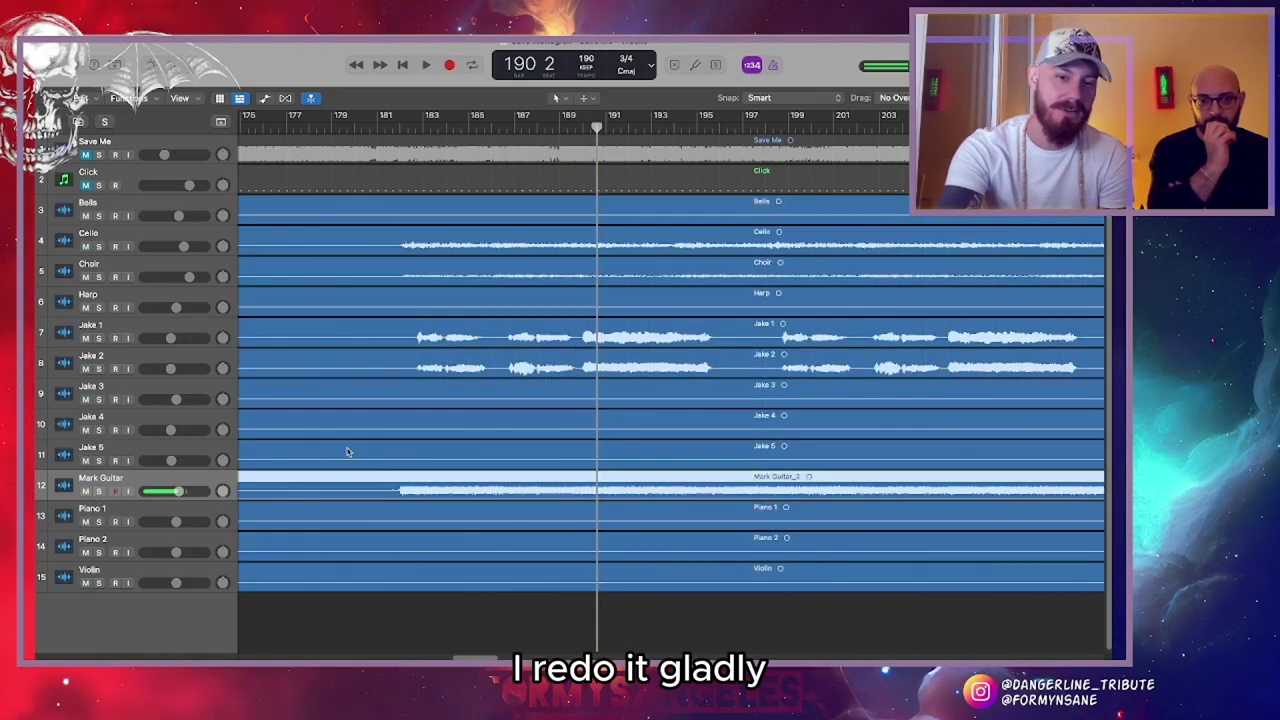
Play all unmuted tracks from about bar 181, follow the vocals on track 9 past bar 214, and stop at bar 222 beat 3
left_click(378, 140)
key("space")
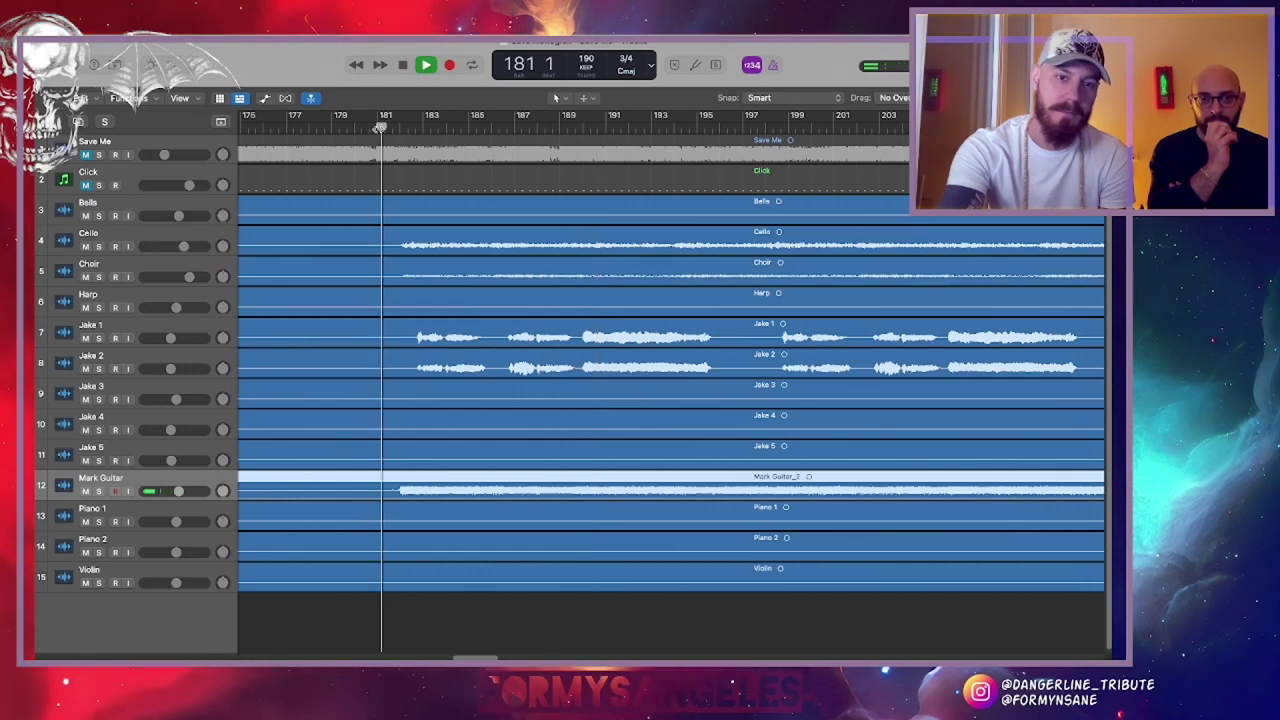
key("space")
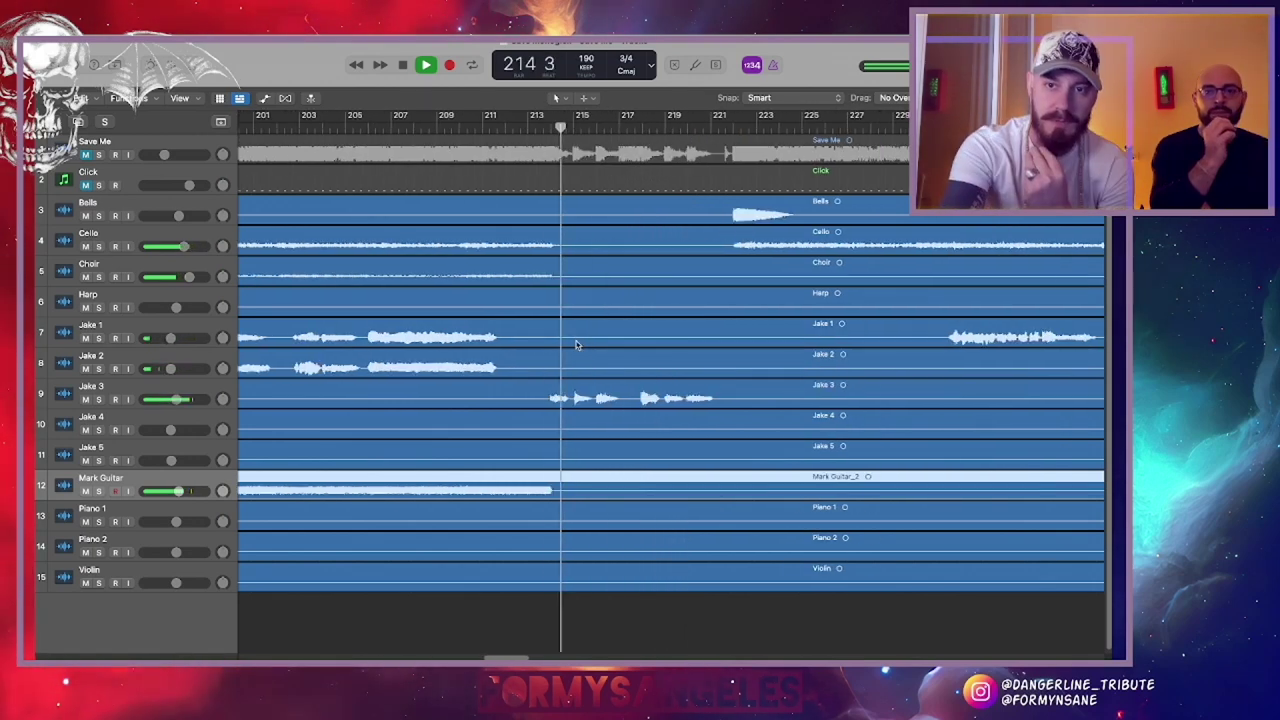
left_click(680, 130)
scroll(606, 357, "right", 2)
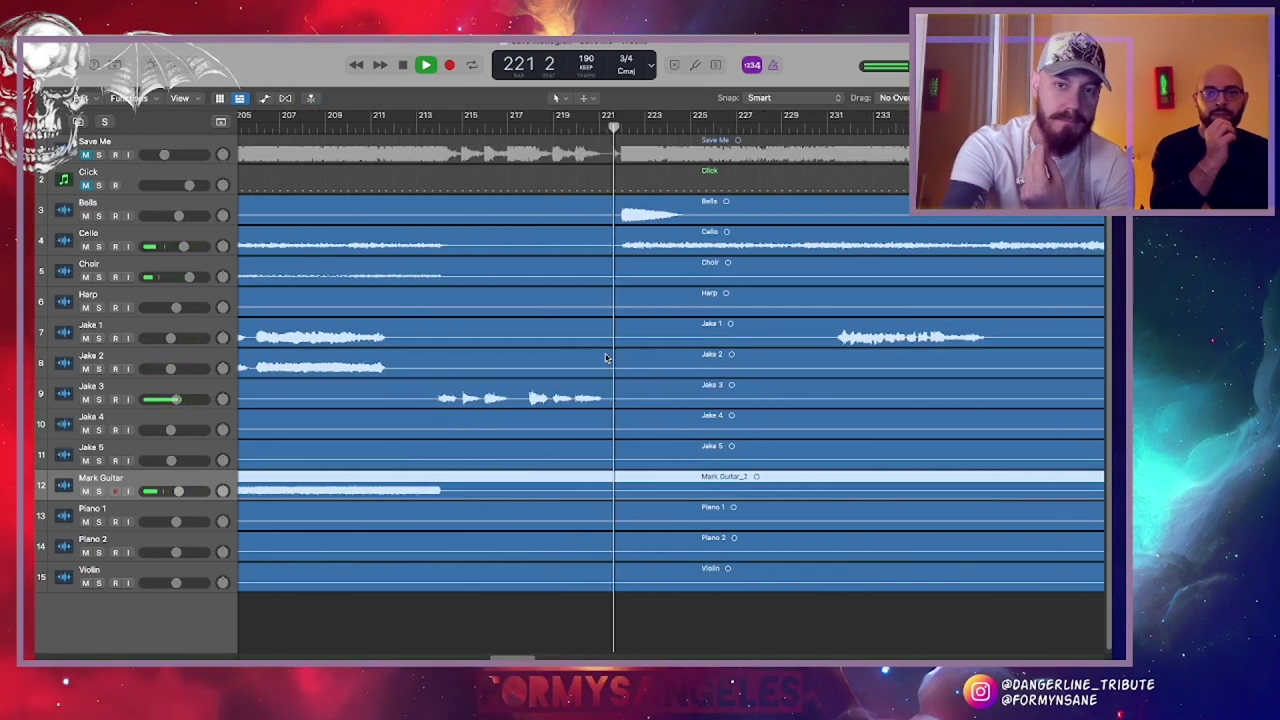
key("space")
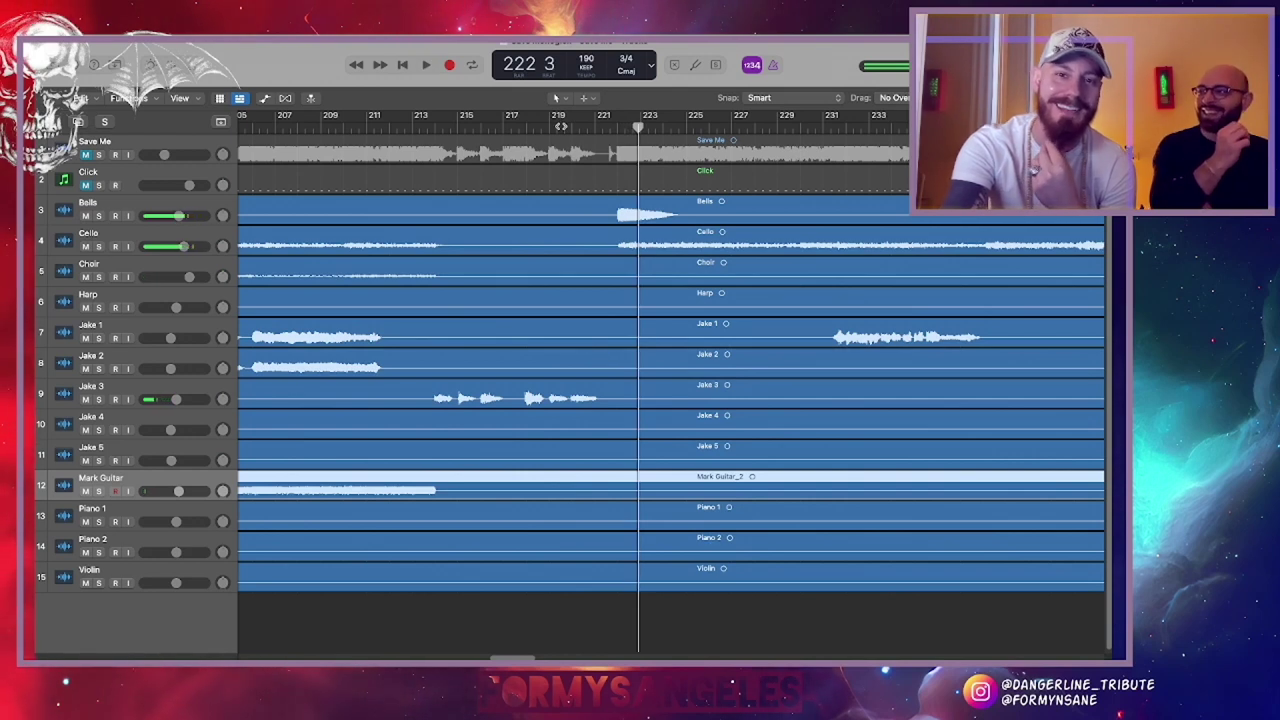
Replay the transition into the Bells from about bar 219, then let playback continue through the song
left_click(557, 122)
key("space")
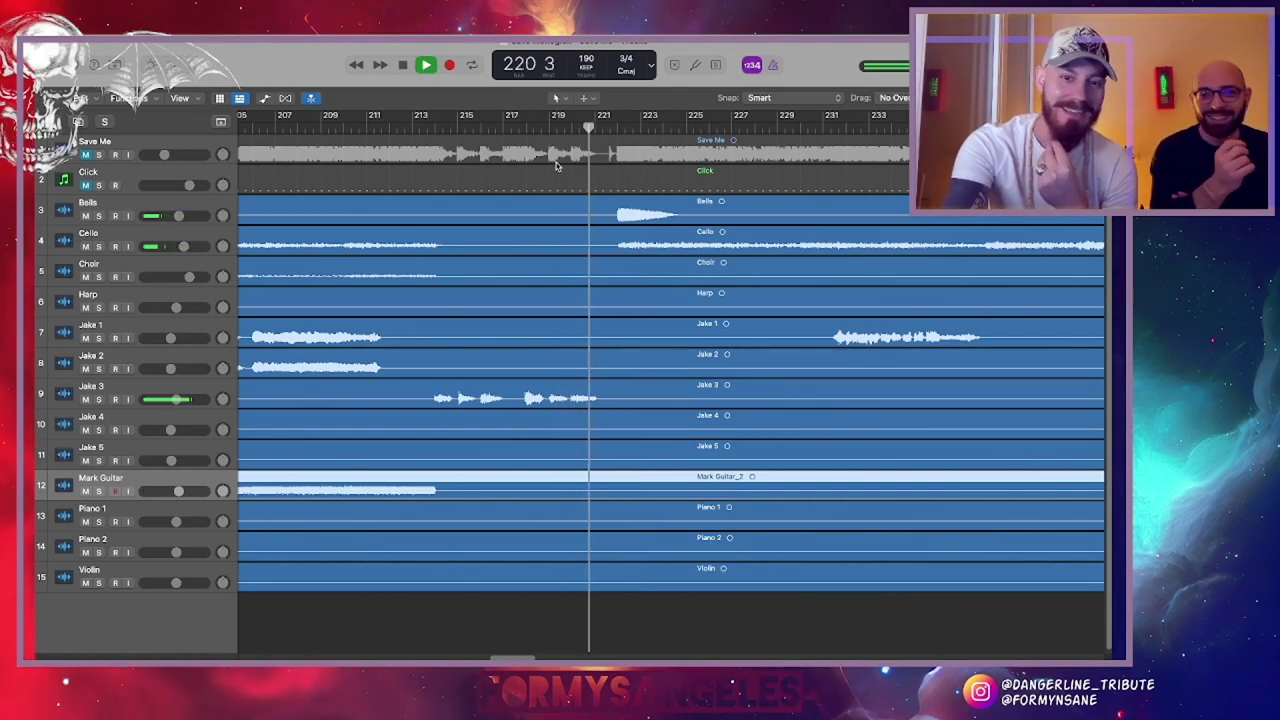
key("space")
key("space")
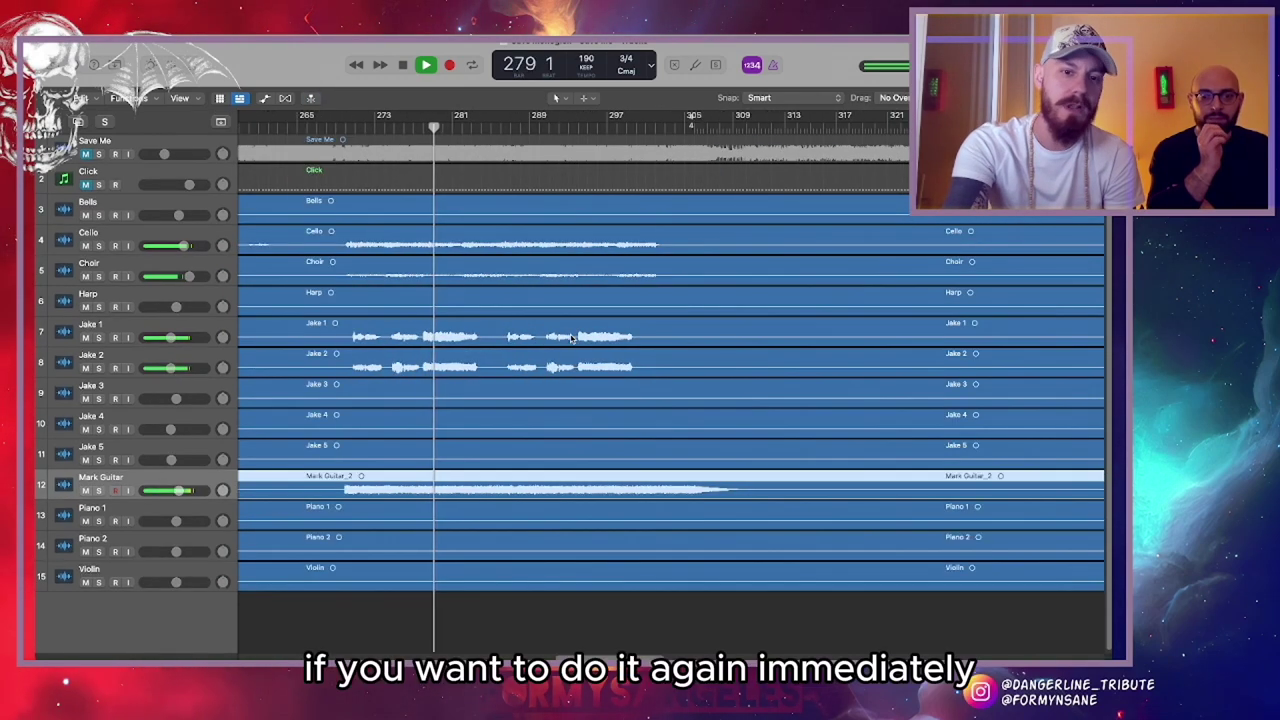
Follow playback through the later sections and listen to the unmuted Save Me track with the Cello from bar 391 to bar 402
scroll(571, 338, "right", 10)
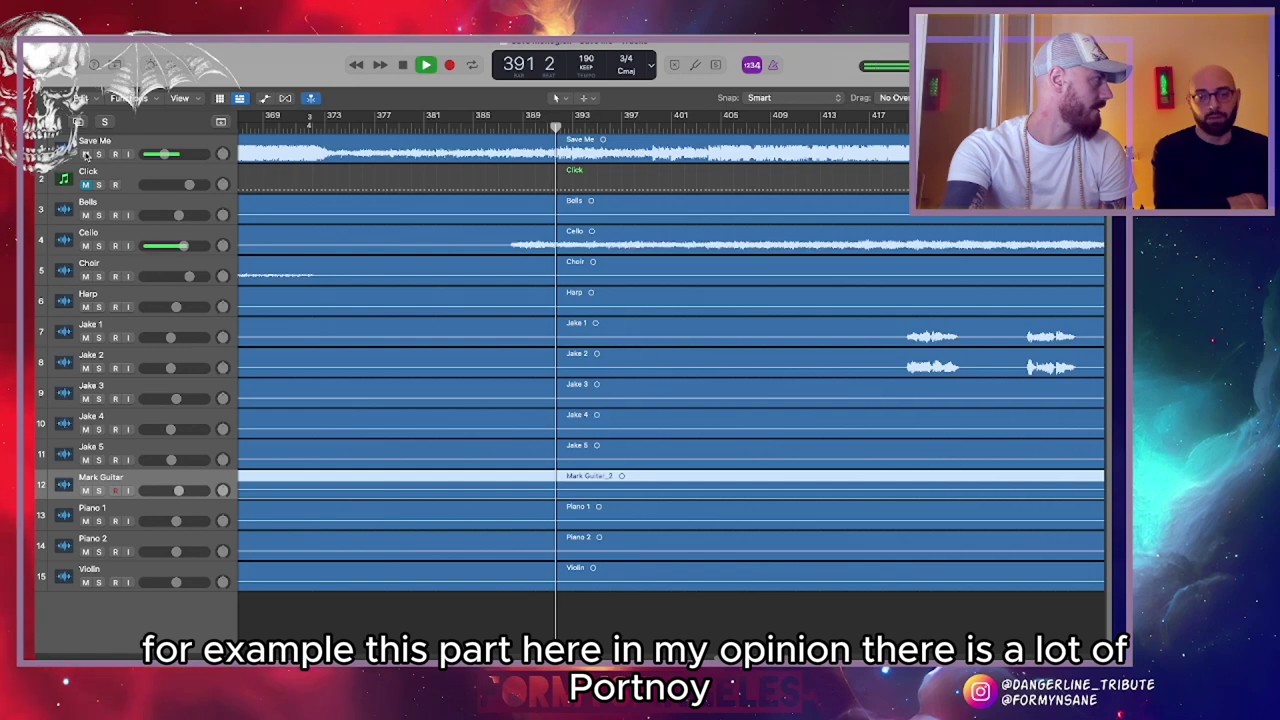
scroll(558, 298, "right", 3)
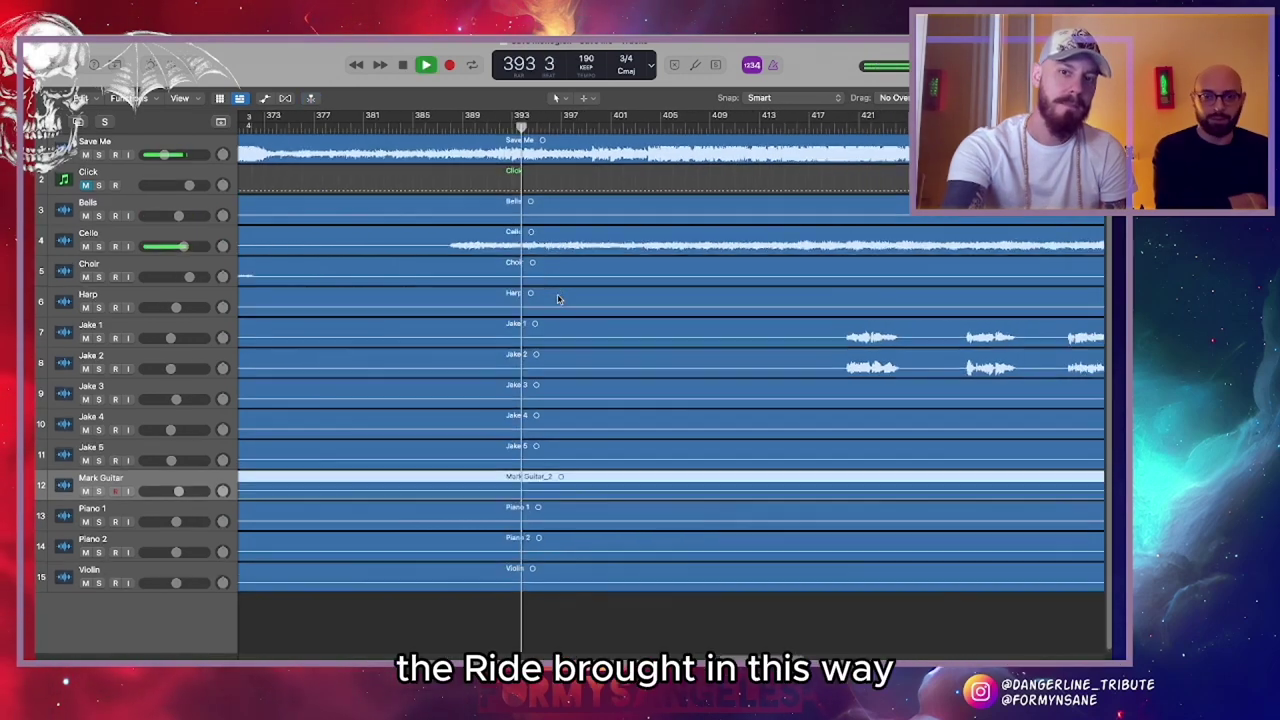
scroll(558, 298, "right", 1)
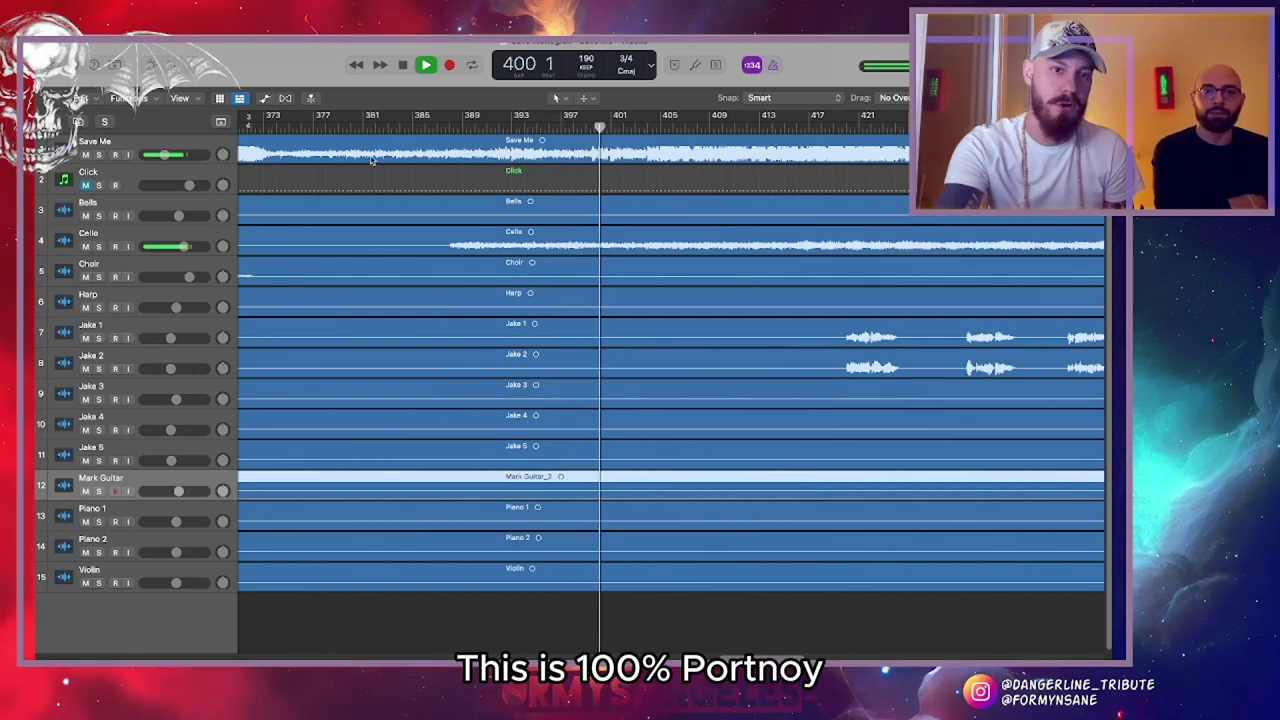
scroll(489, 246, "right", 2)
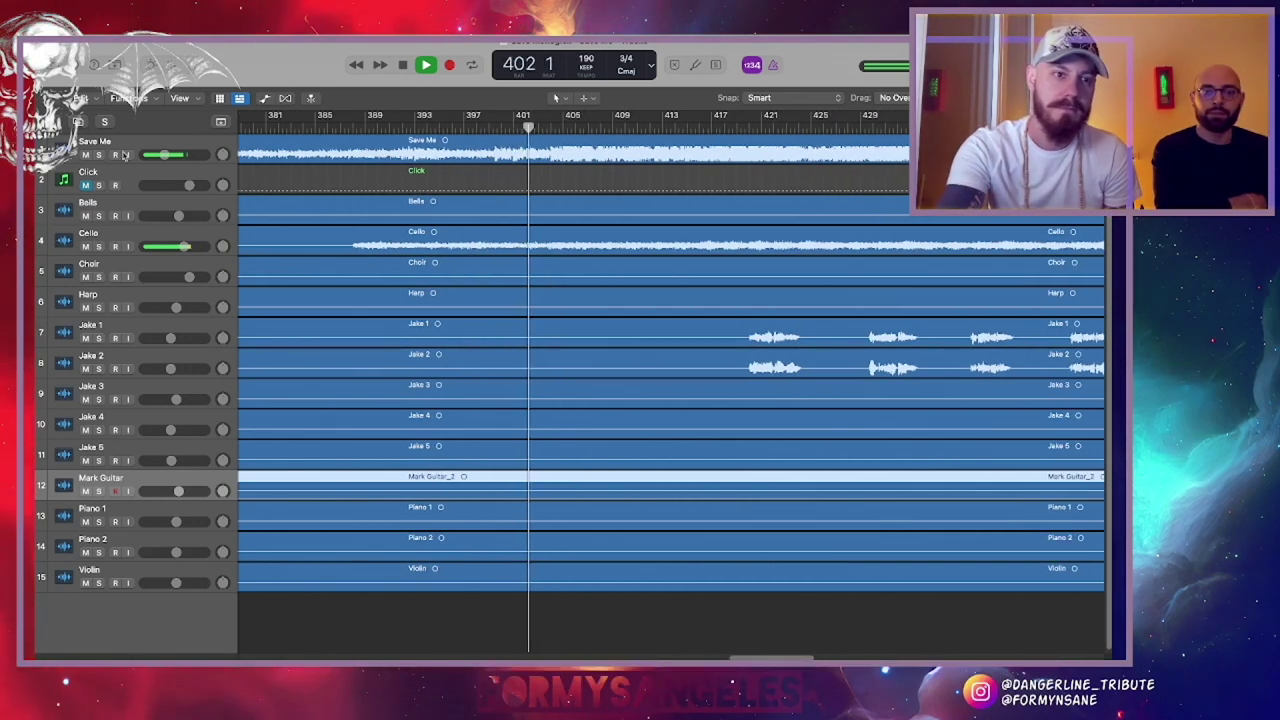
Set the Save Me track's volume to -5.9 dB, listen to it soloed up to bar 422, stop, and clear the solo
left_click_drag(163, 155, 175, 155)
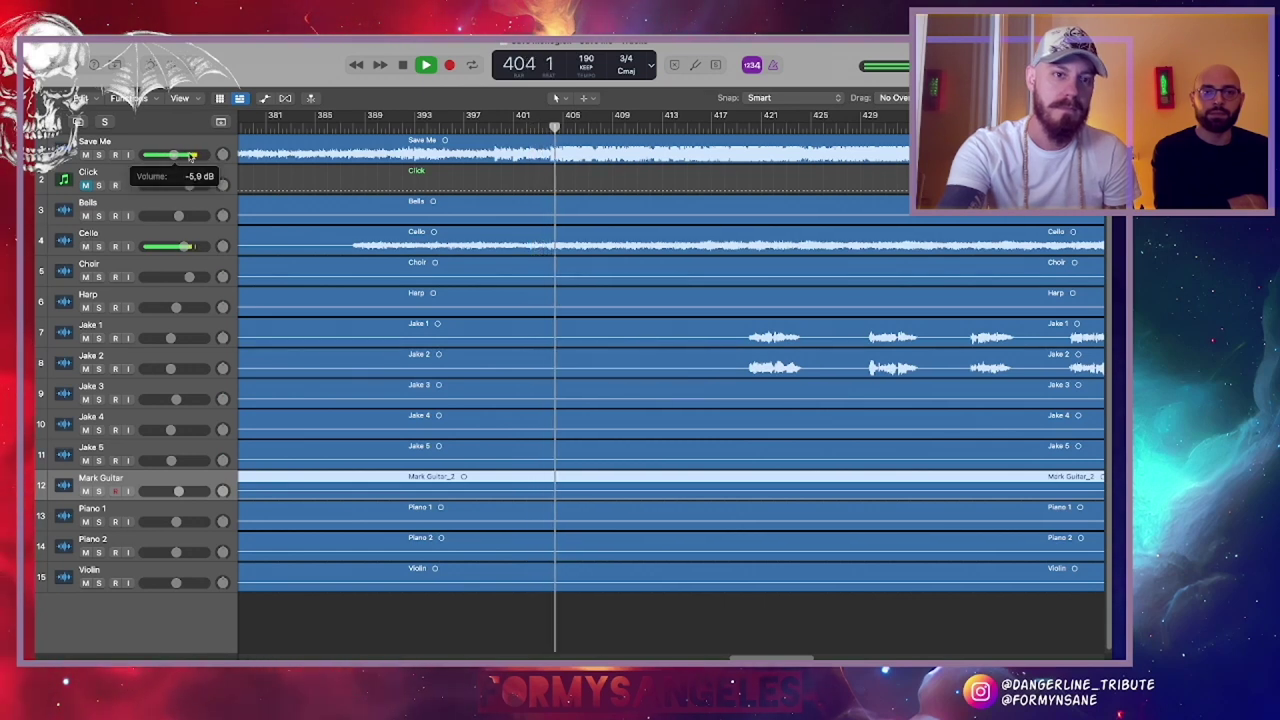
left_click(98, 155)
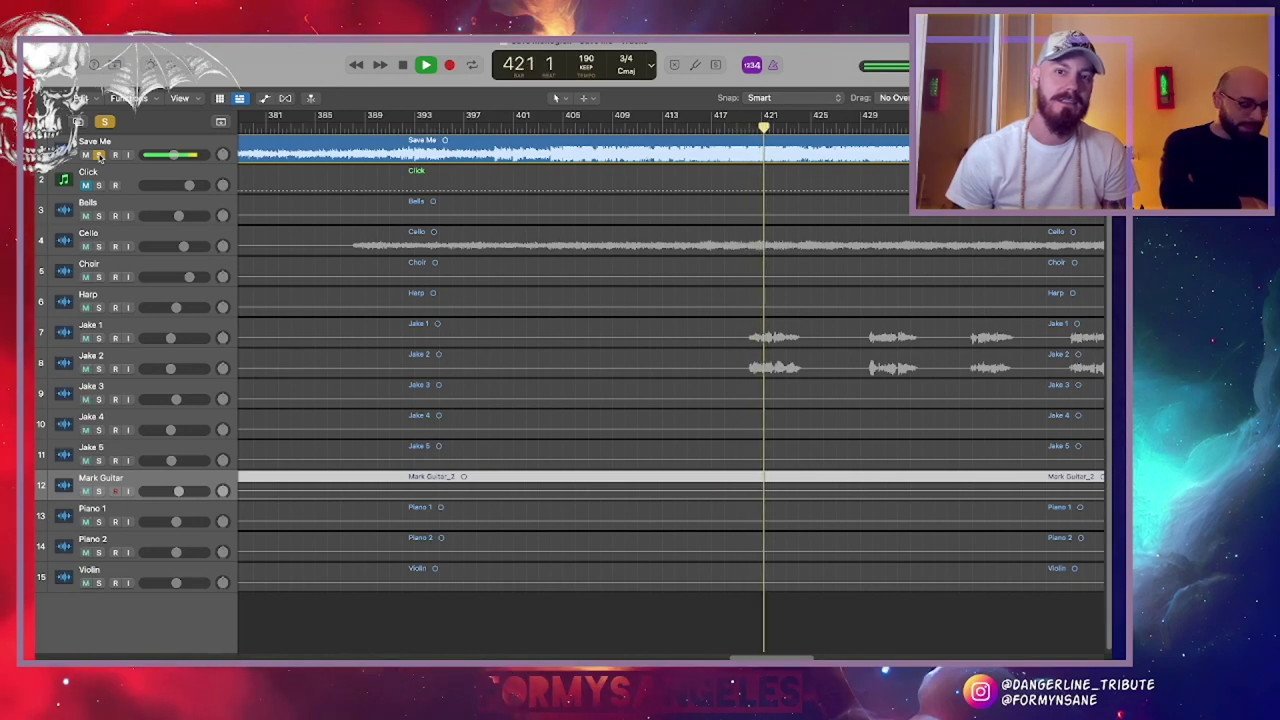
key("space")
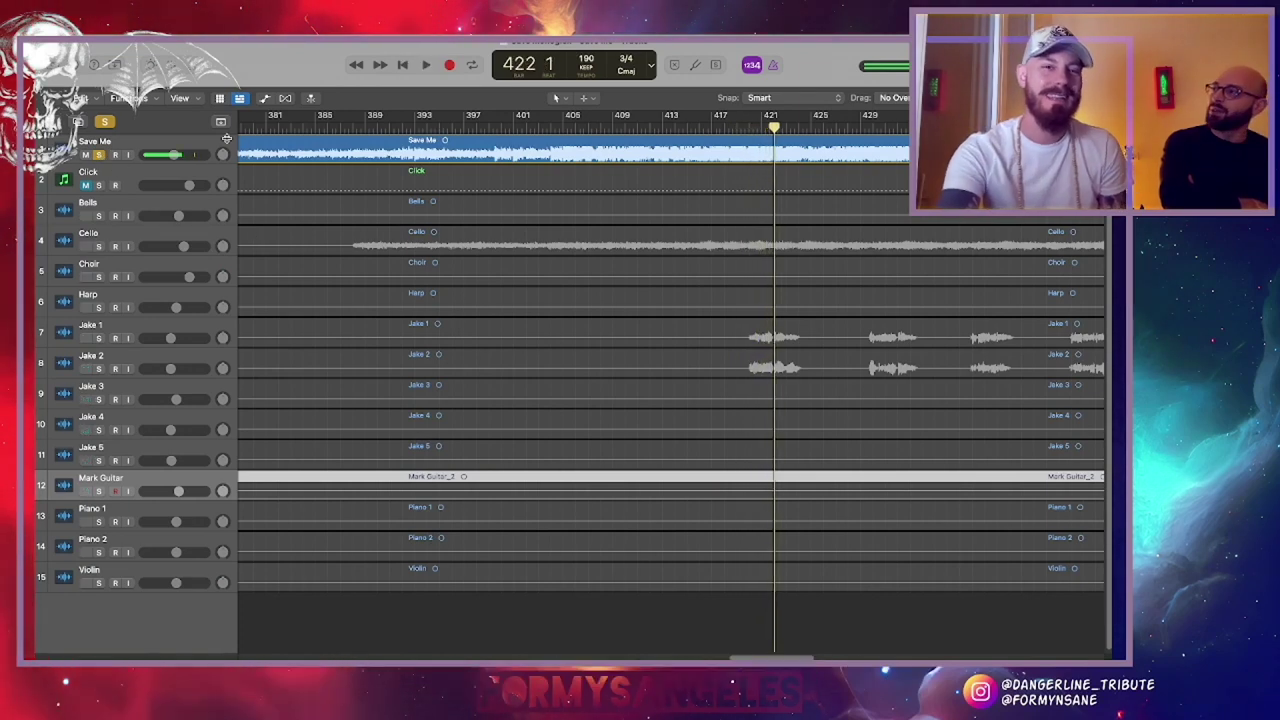
left_click(99, 156)
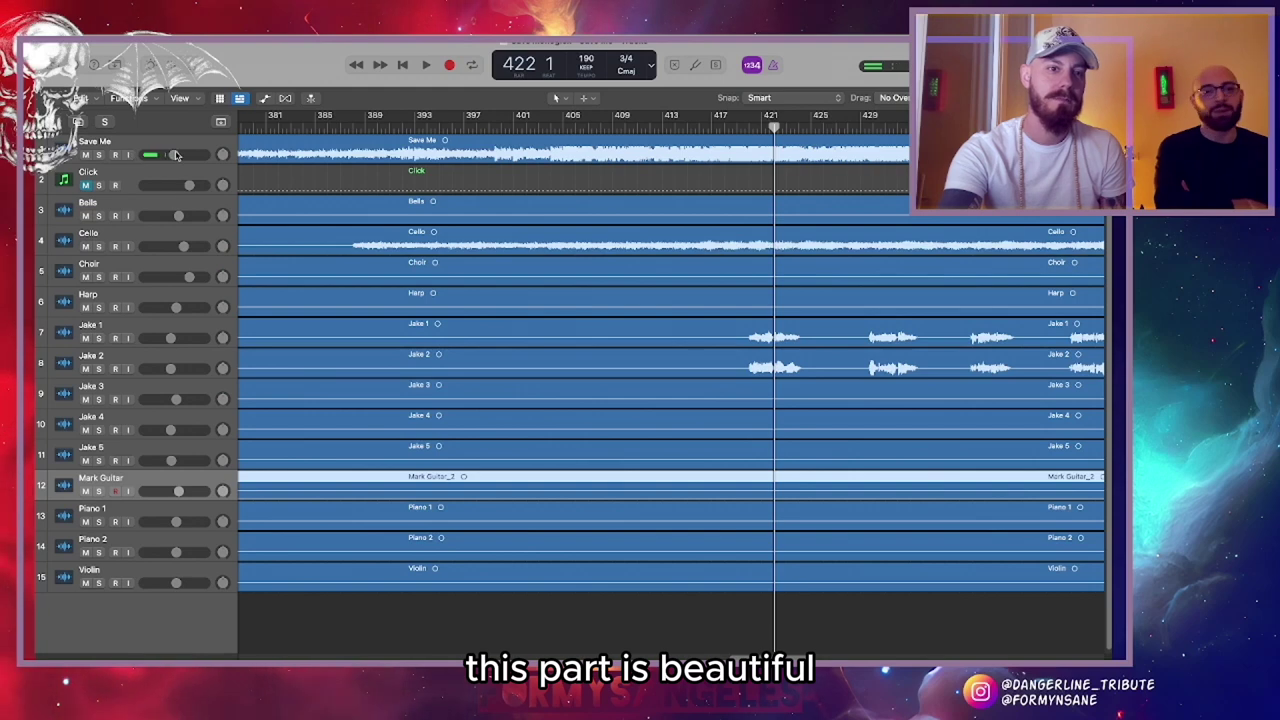
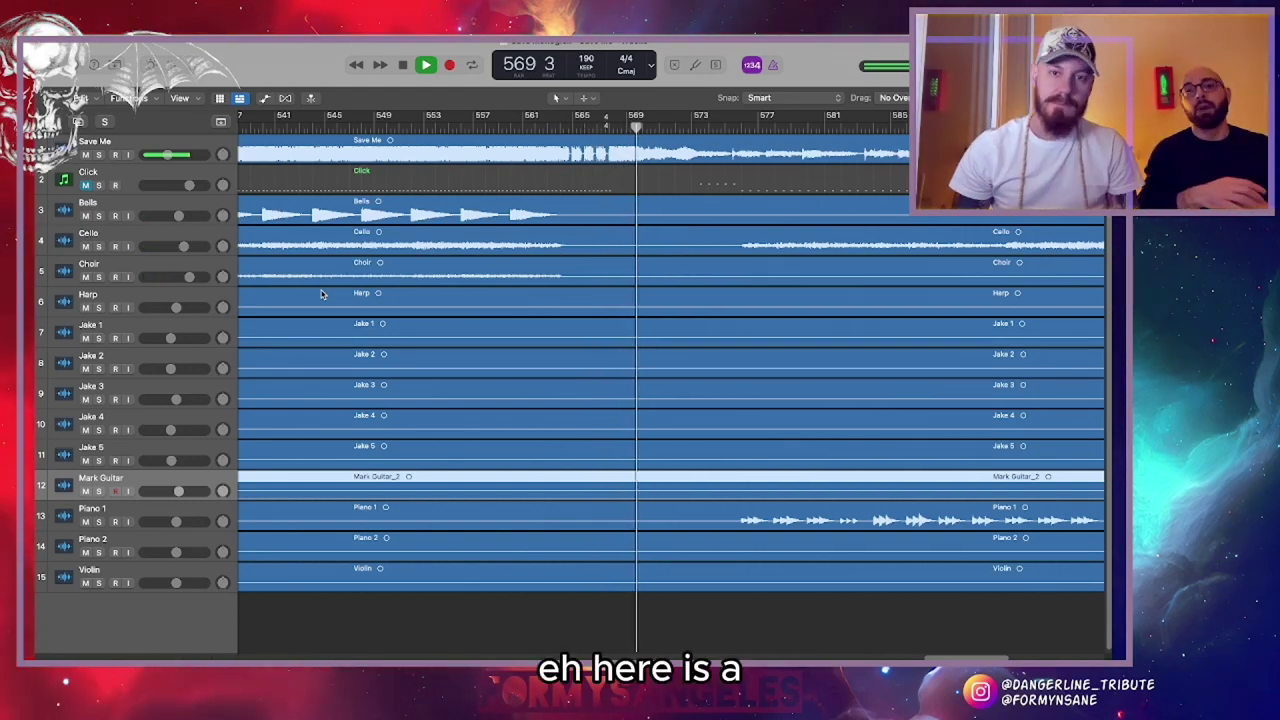
Stop at bar 570 beat 3 and replay the Save Me impact from bar 567 beat 3 to bar 569 beat 3
key("space")
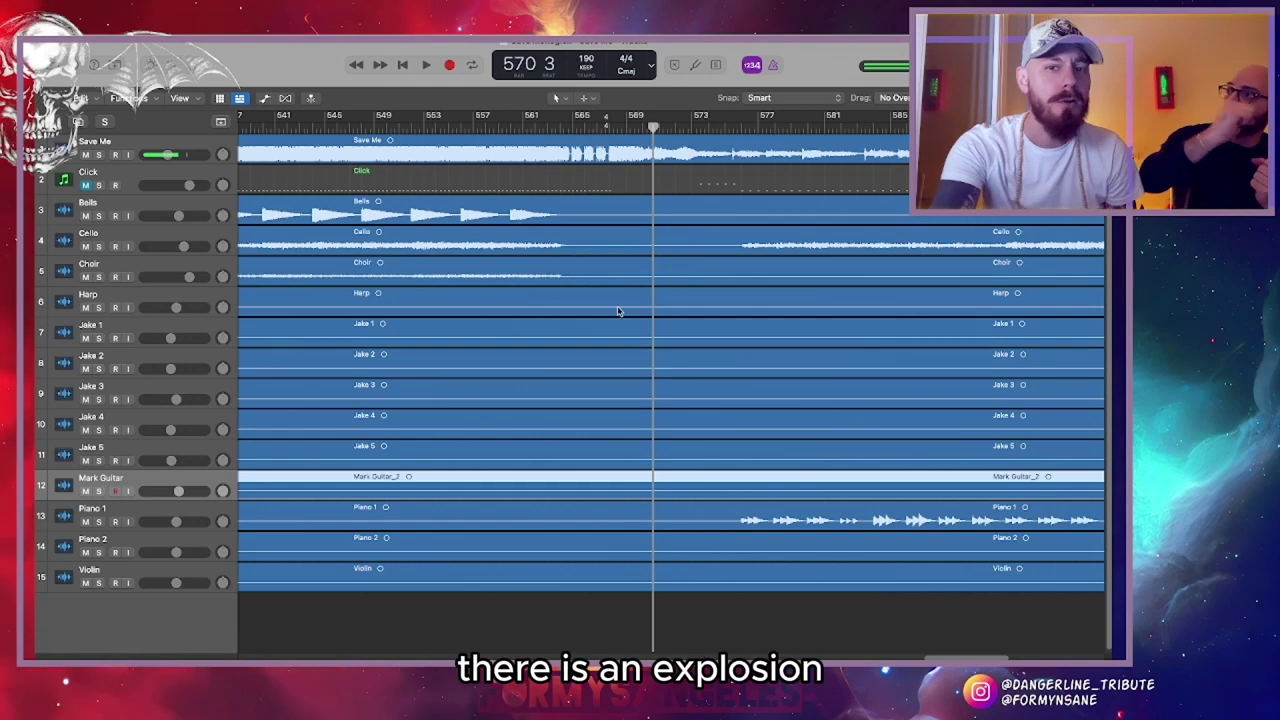
key("super+Right")
key("super+Right")
key("super+Right")
key("super+Right")
key("super+Right")
key("super+Right")
key("super+Left")
key("super+Left")
key("super+Left")
key("super+Left")
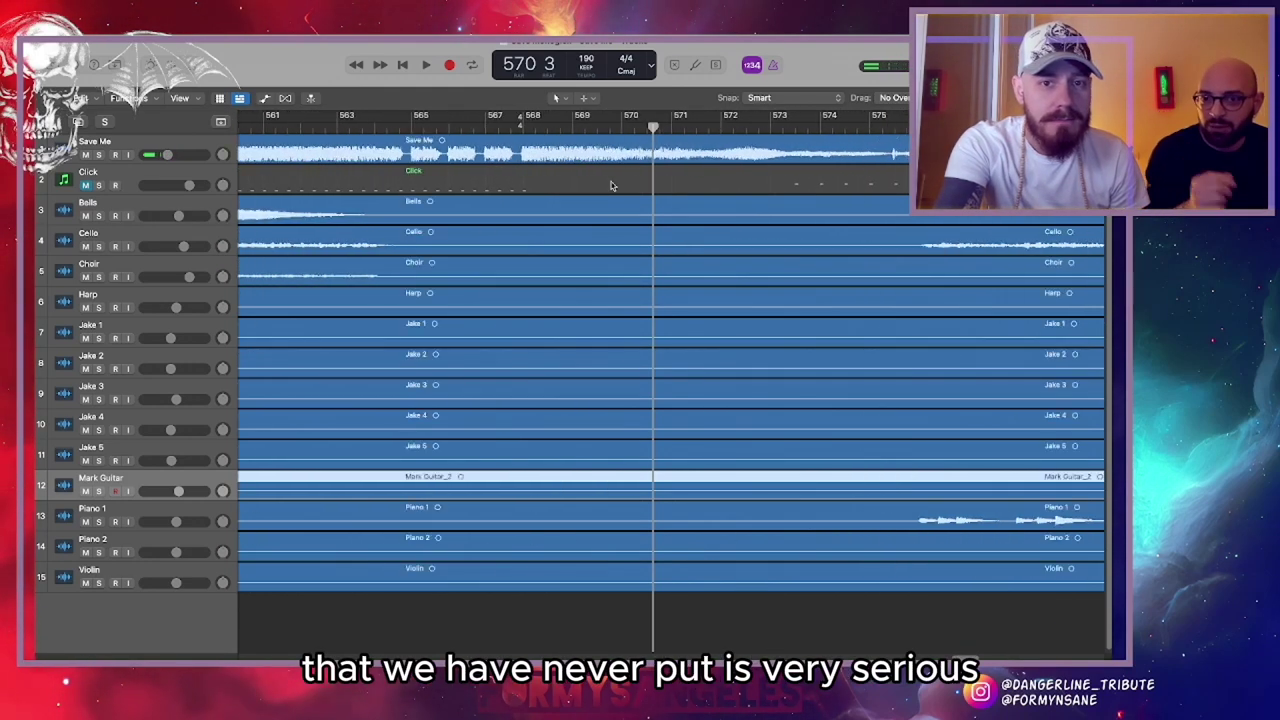
left_click(521, 128)
key("space")
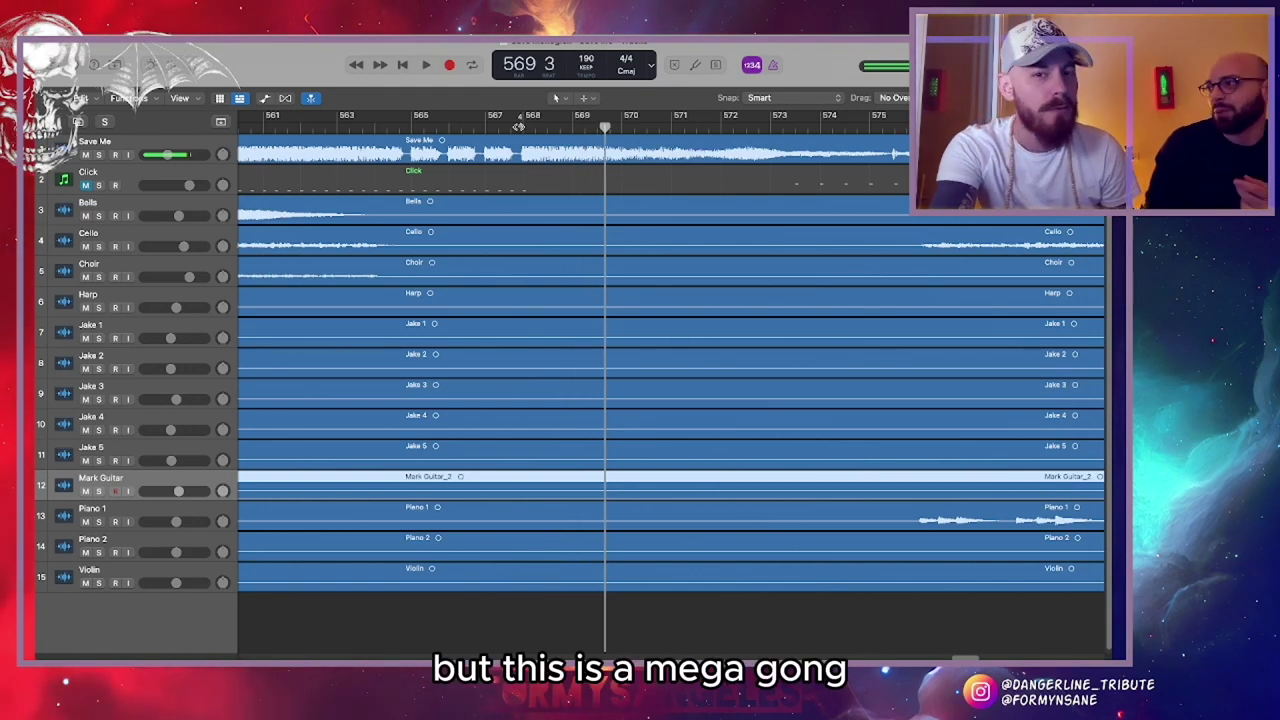
key("space")
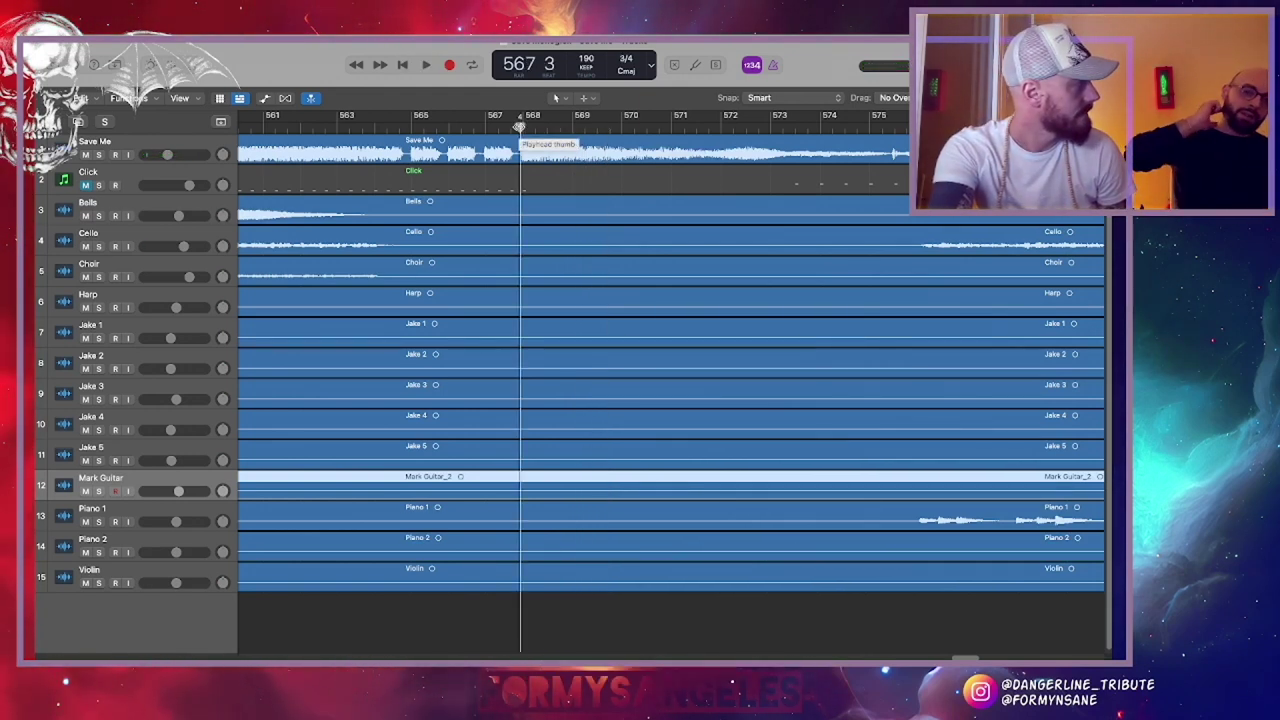
Listen to the Save Me impact twice more from bar 567 beat 3, stopping once at bar 569 beat 3
key("space")
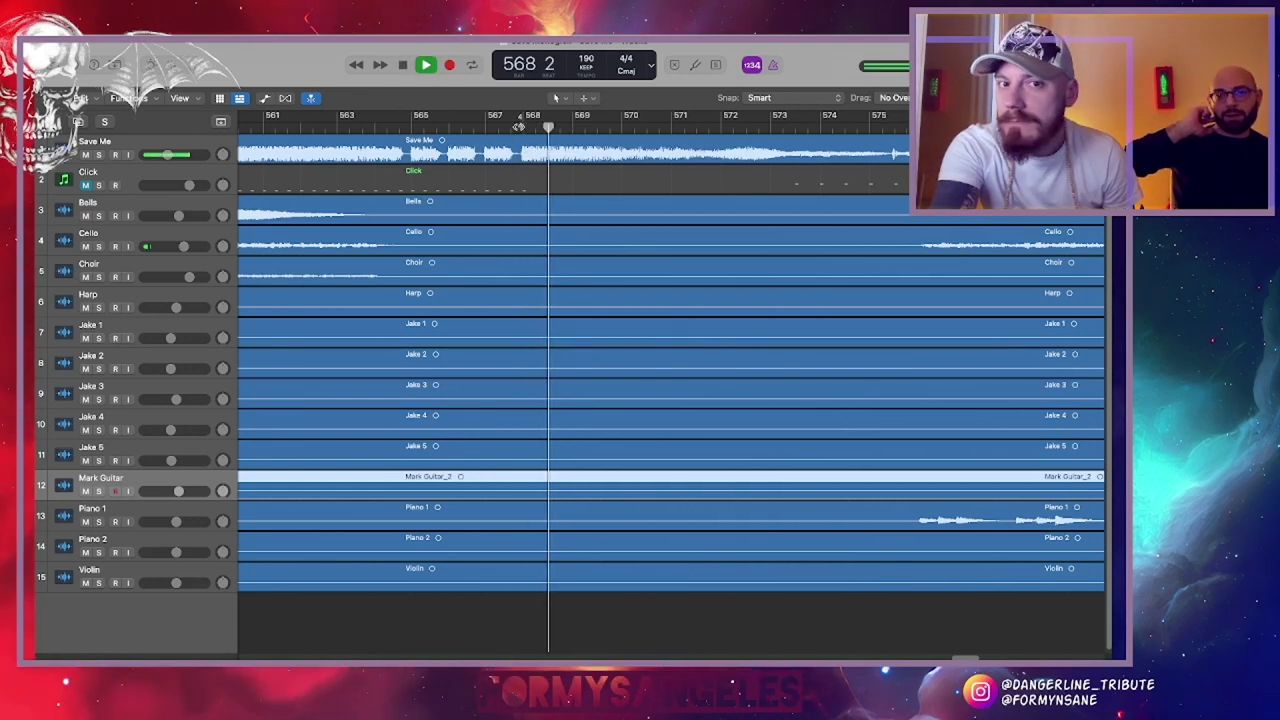
key("space")
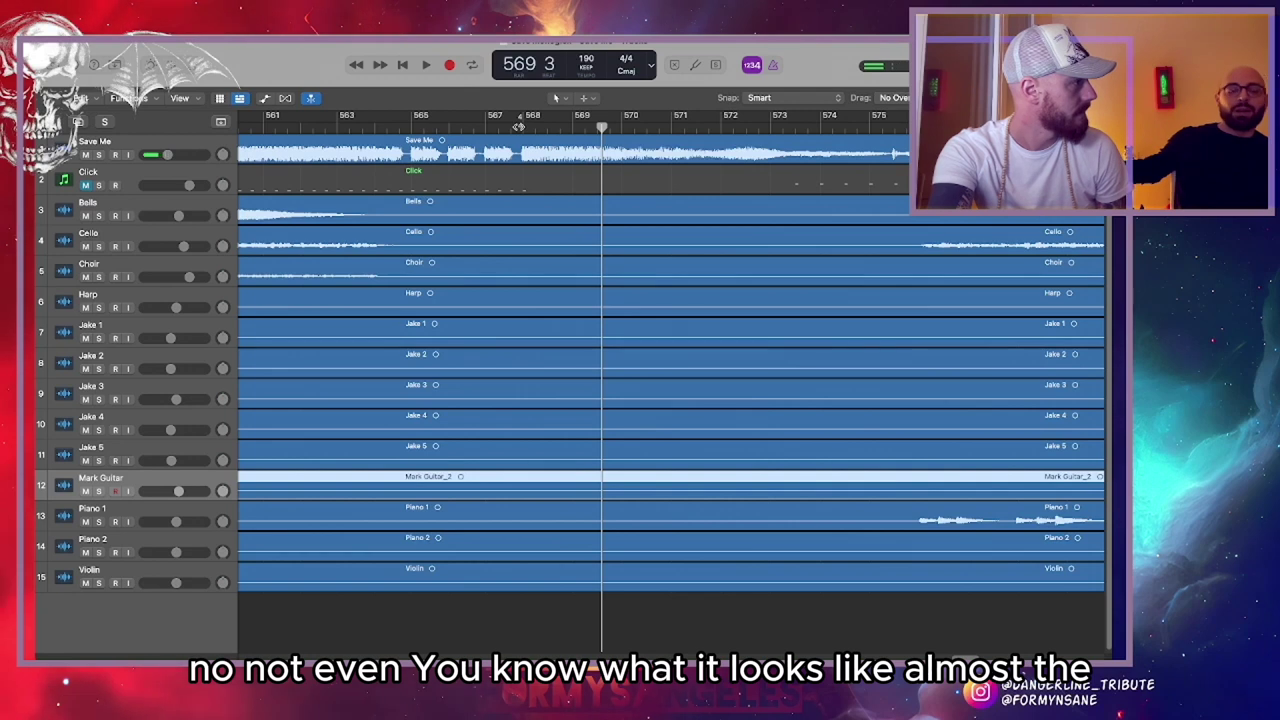
left_click(519, 127)
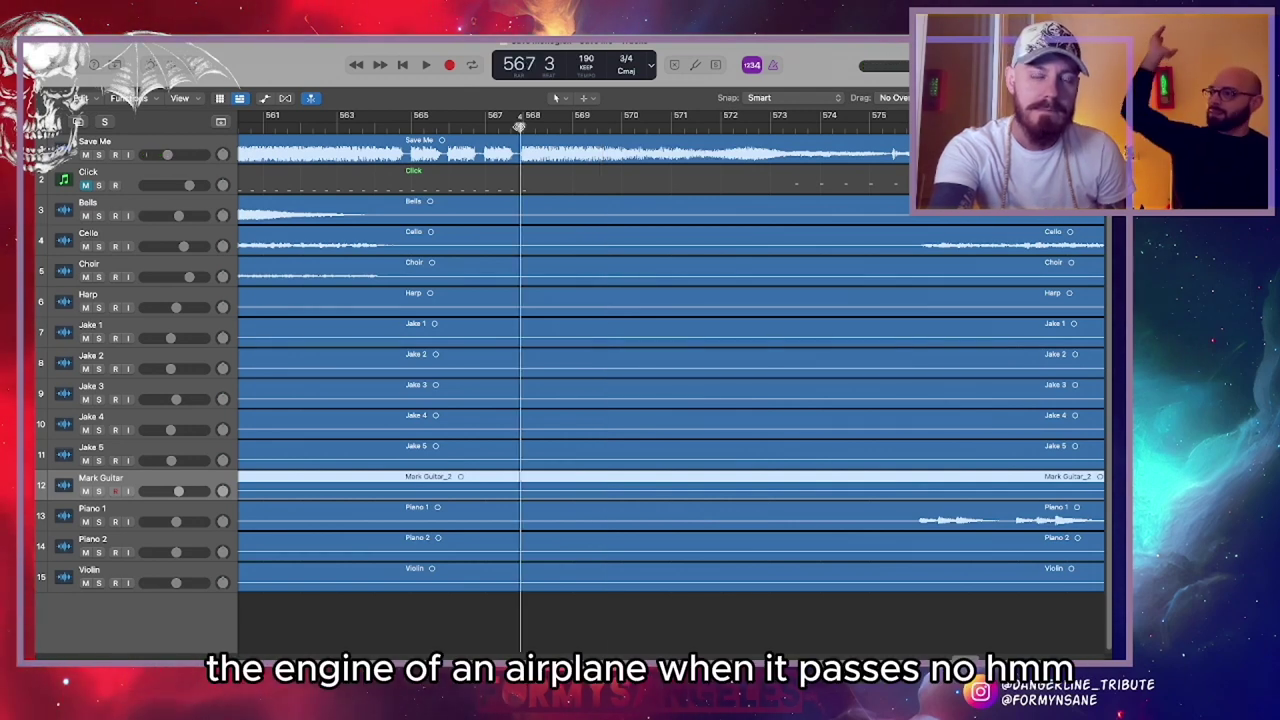
key("space")
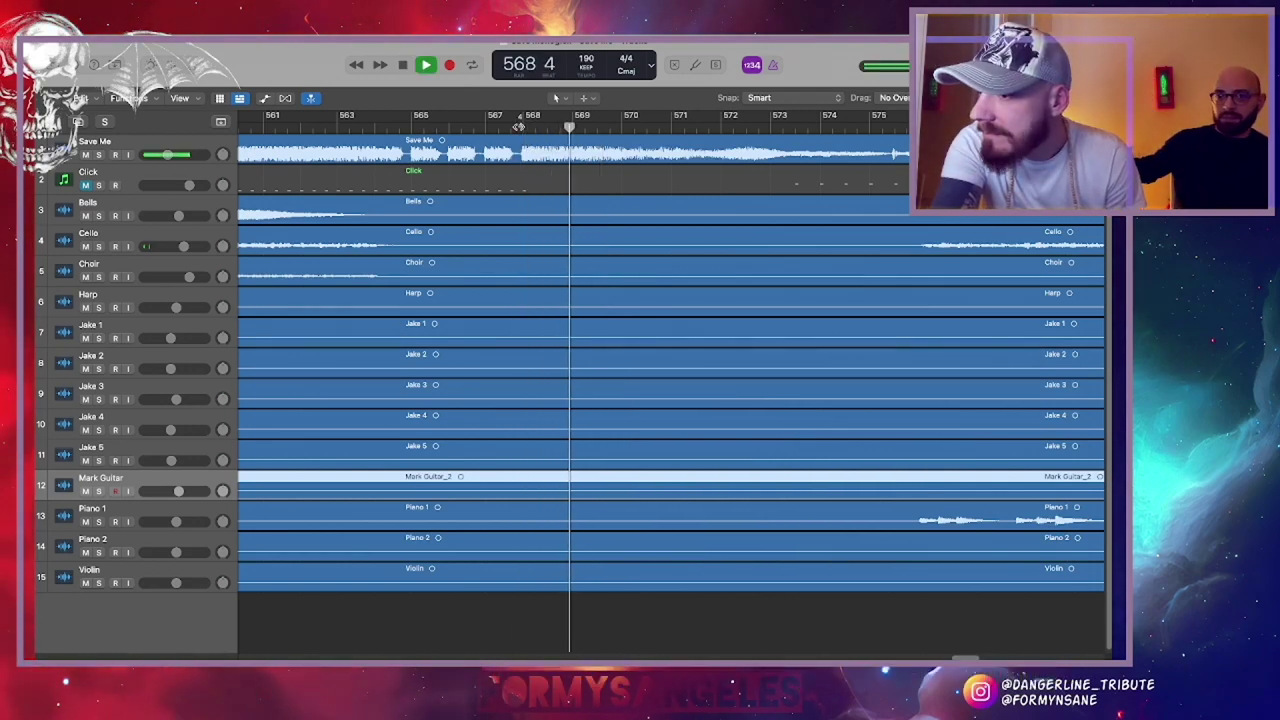
Replay the Save Me impact twice from just before bar 568 and listen to its long decay
key("space")
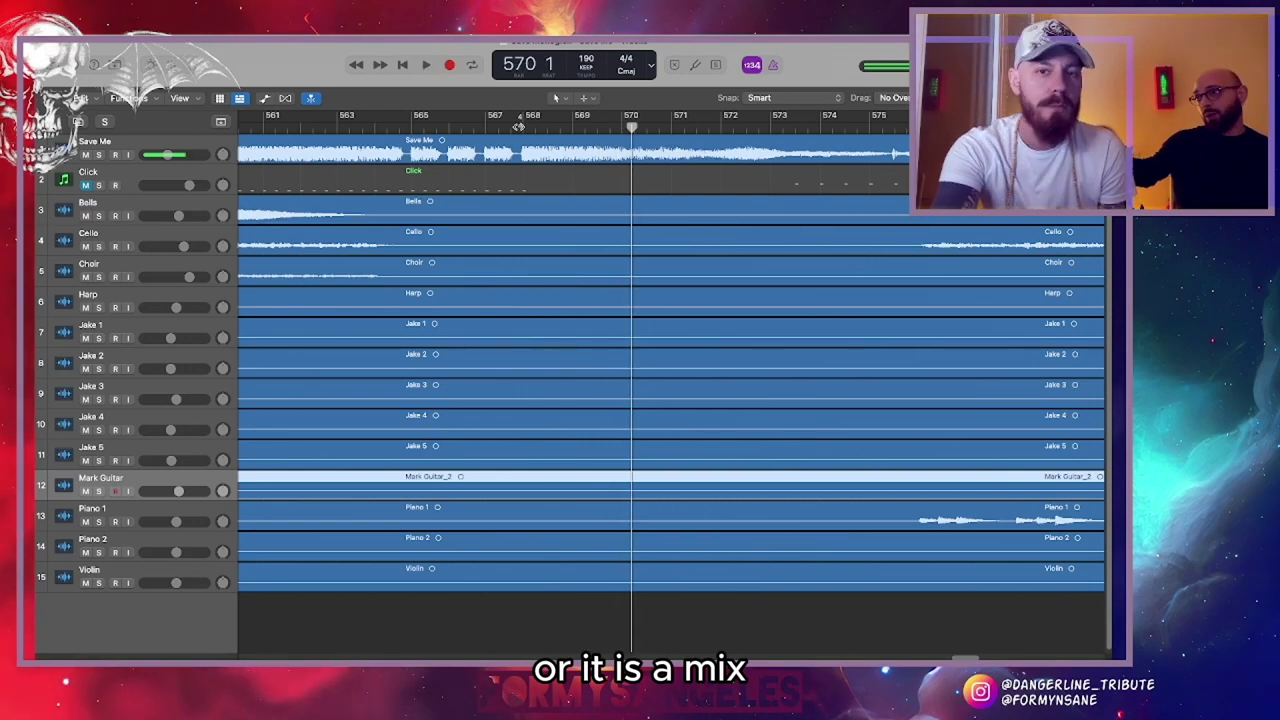
key("super+Left")
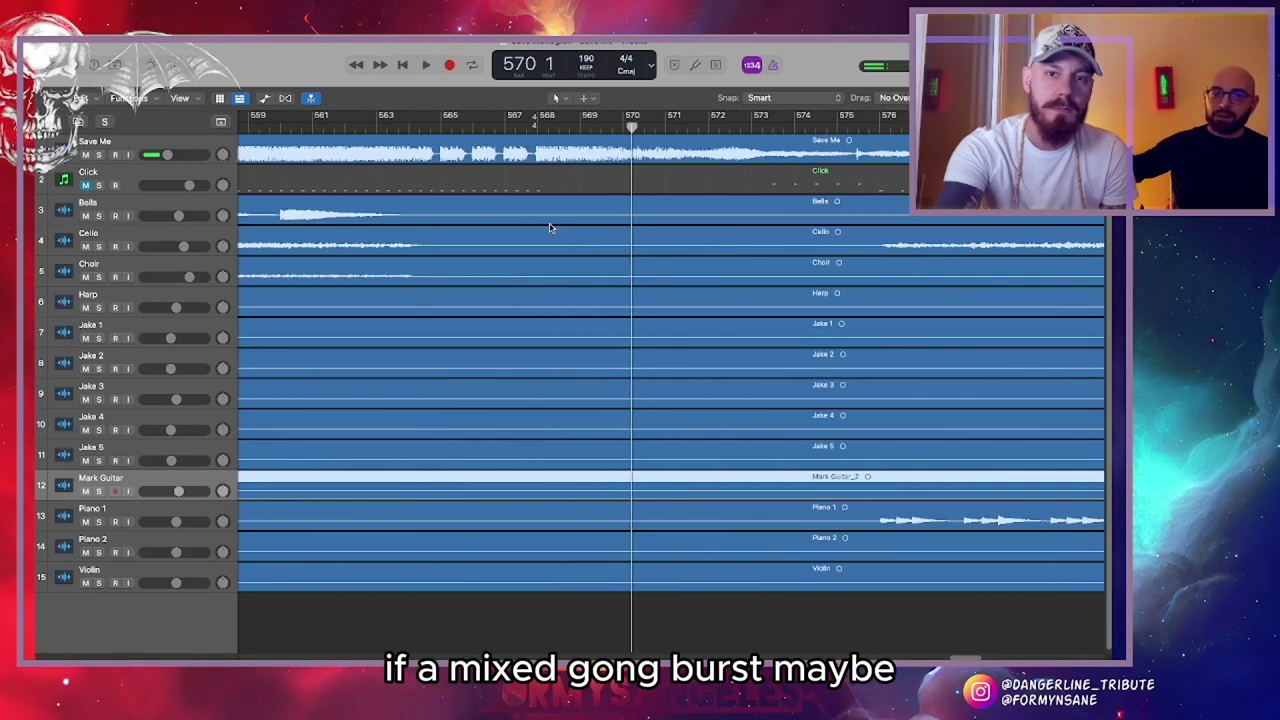
left_click(534, 119)
key("space")
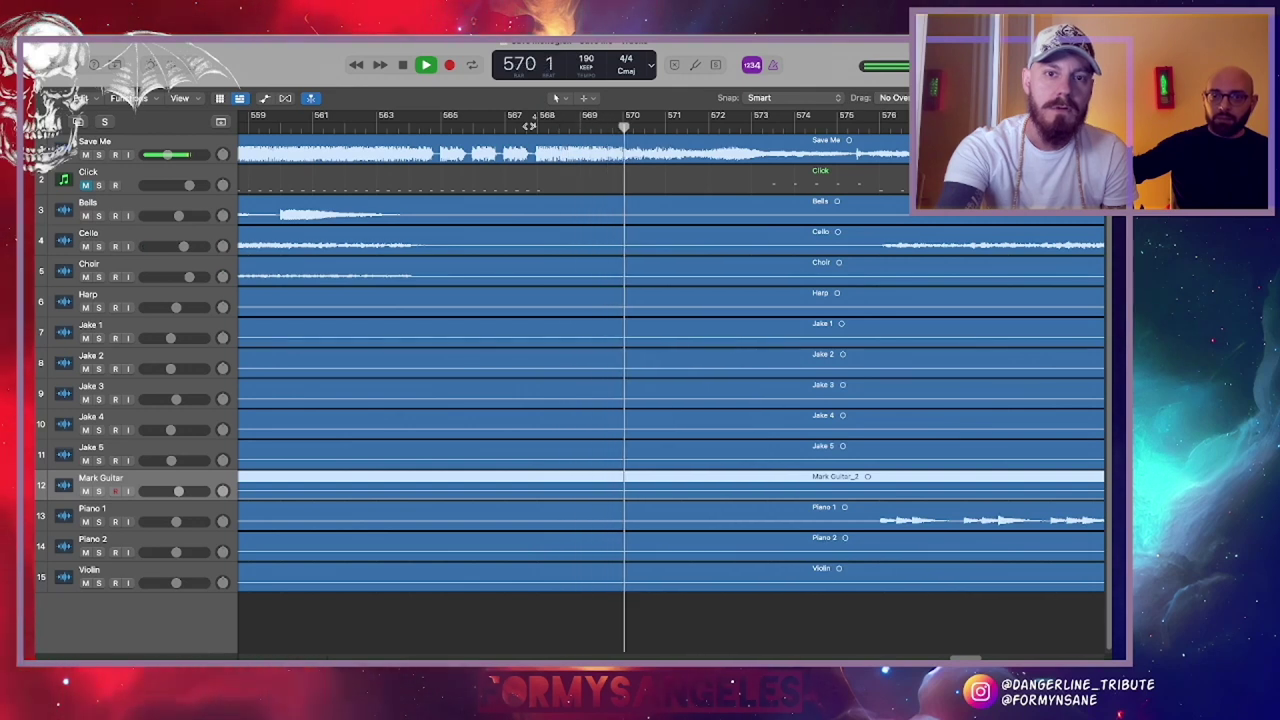
key("space")
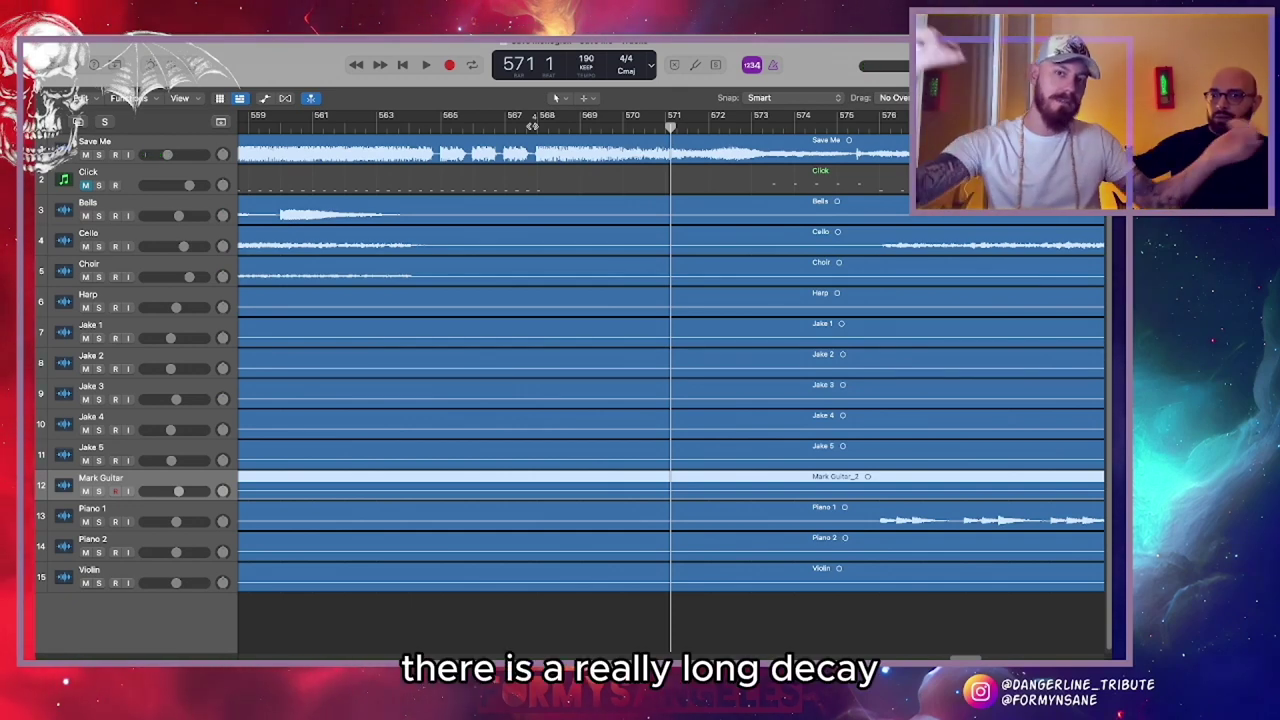
left_click(530, 125)
key("space")
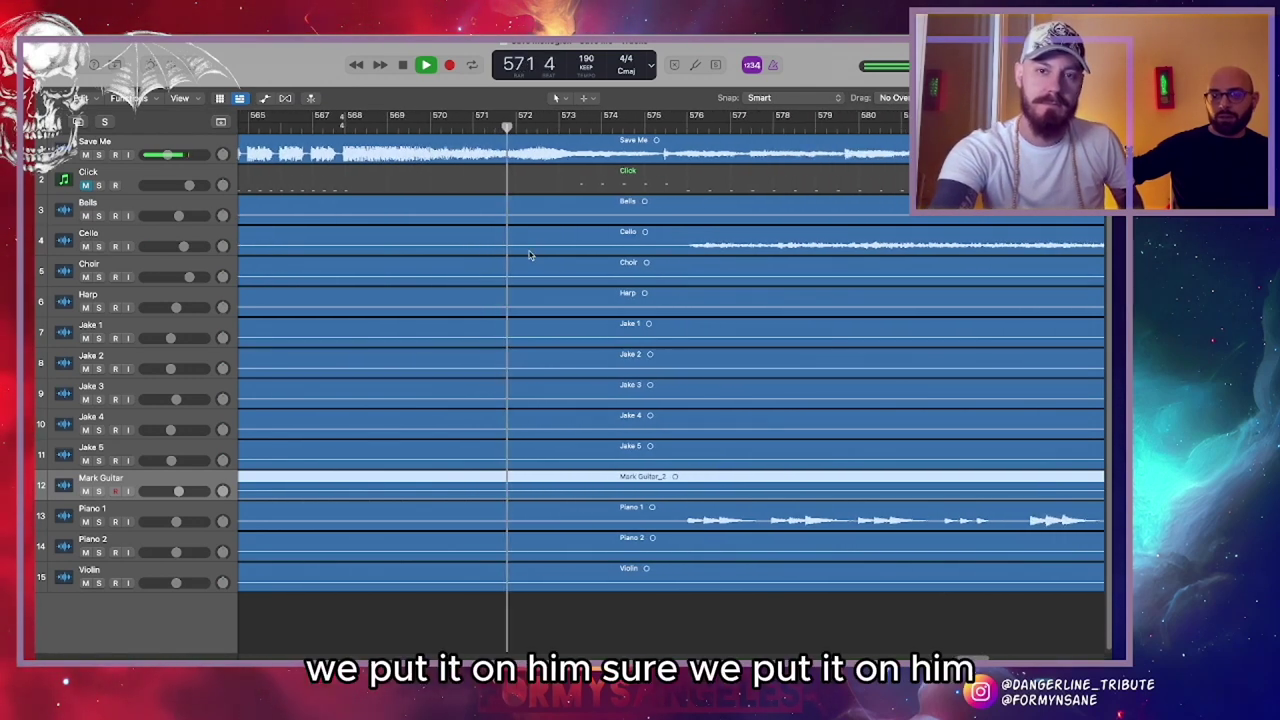
Unmute the Click track and listen twice to its count-in with Save Me between bar 573 and bar 575 beat 3
left_click(84, 186)
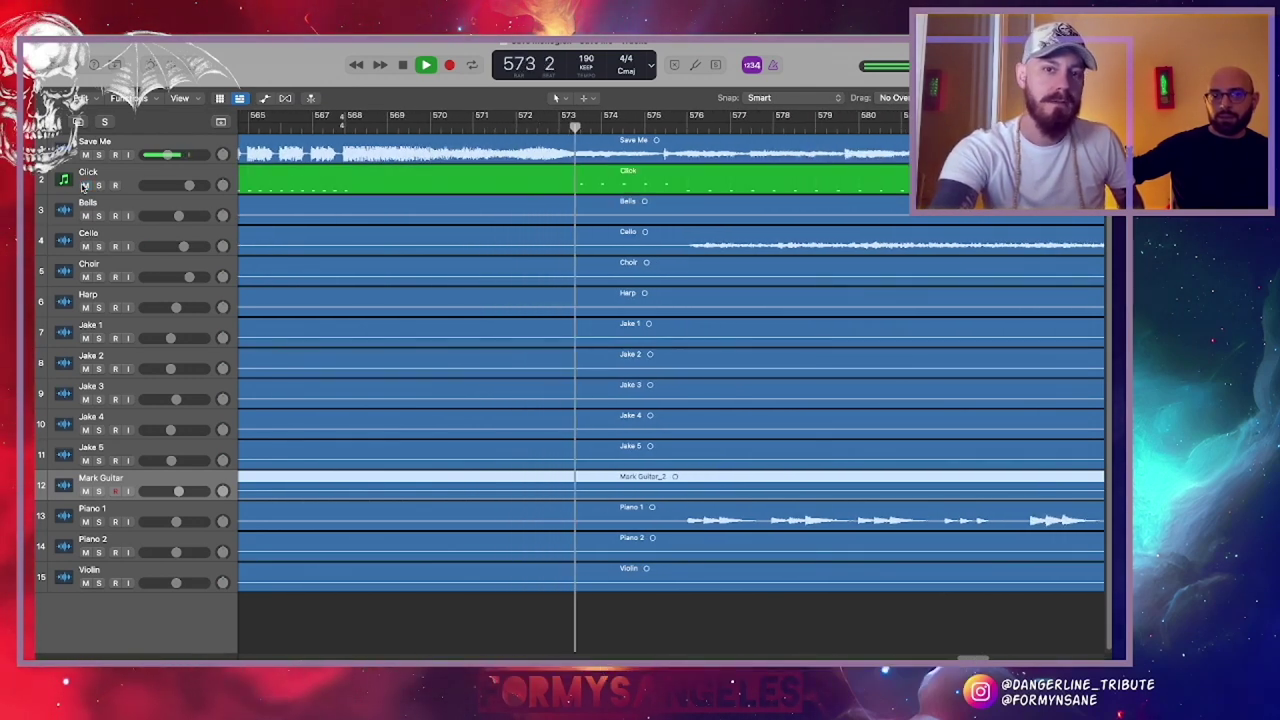
key("space")
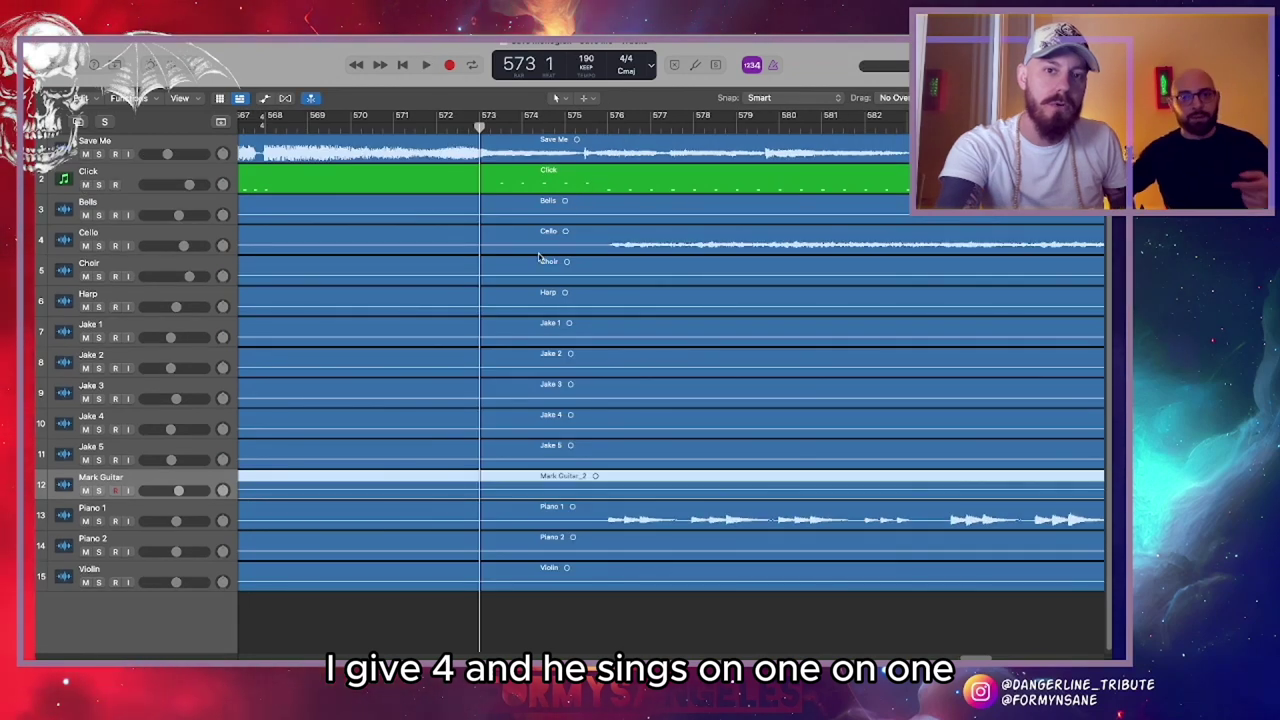
key("space")
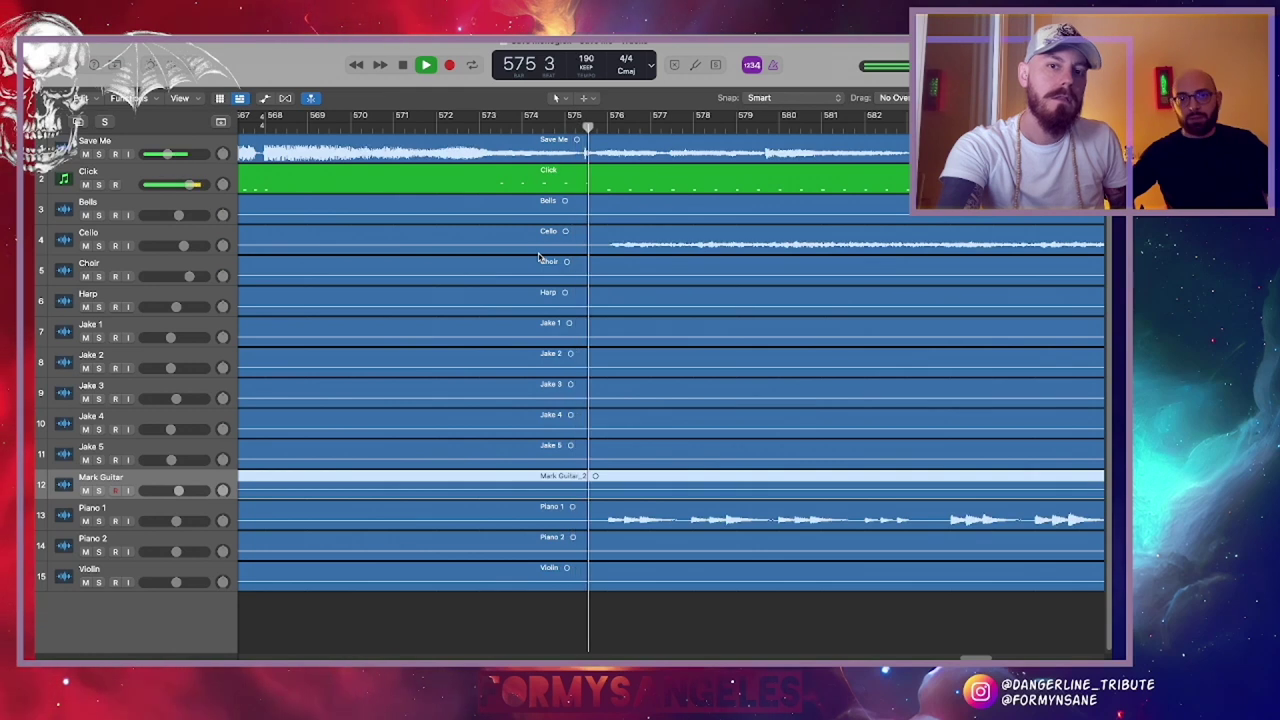
key("space")
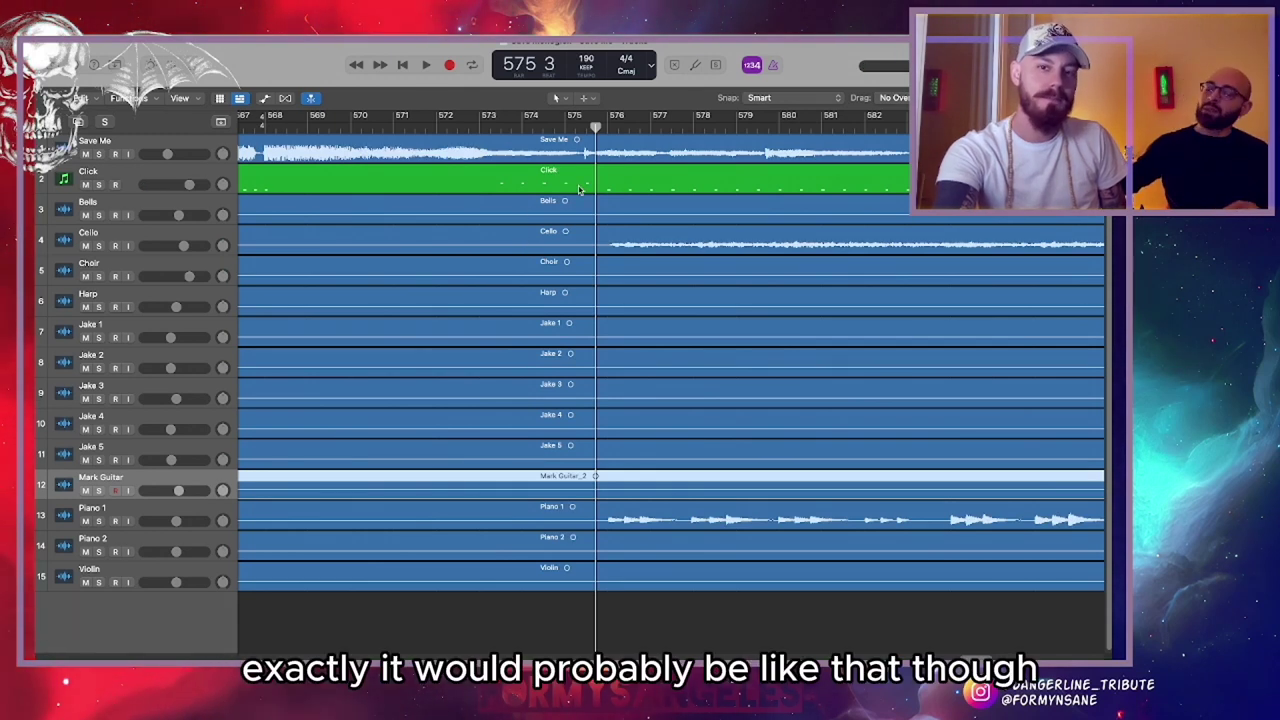
left_click(494, 129)
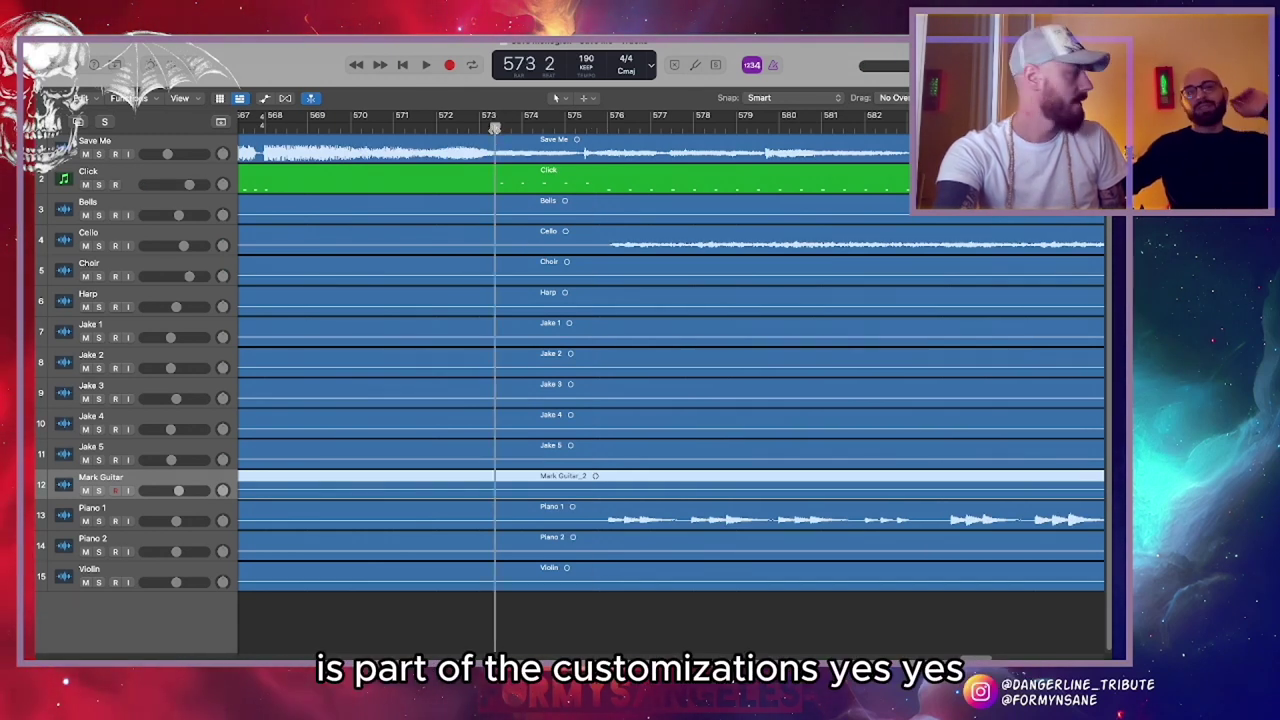
key("space")
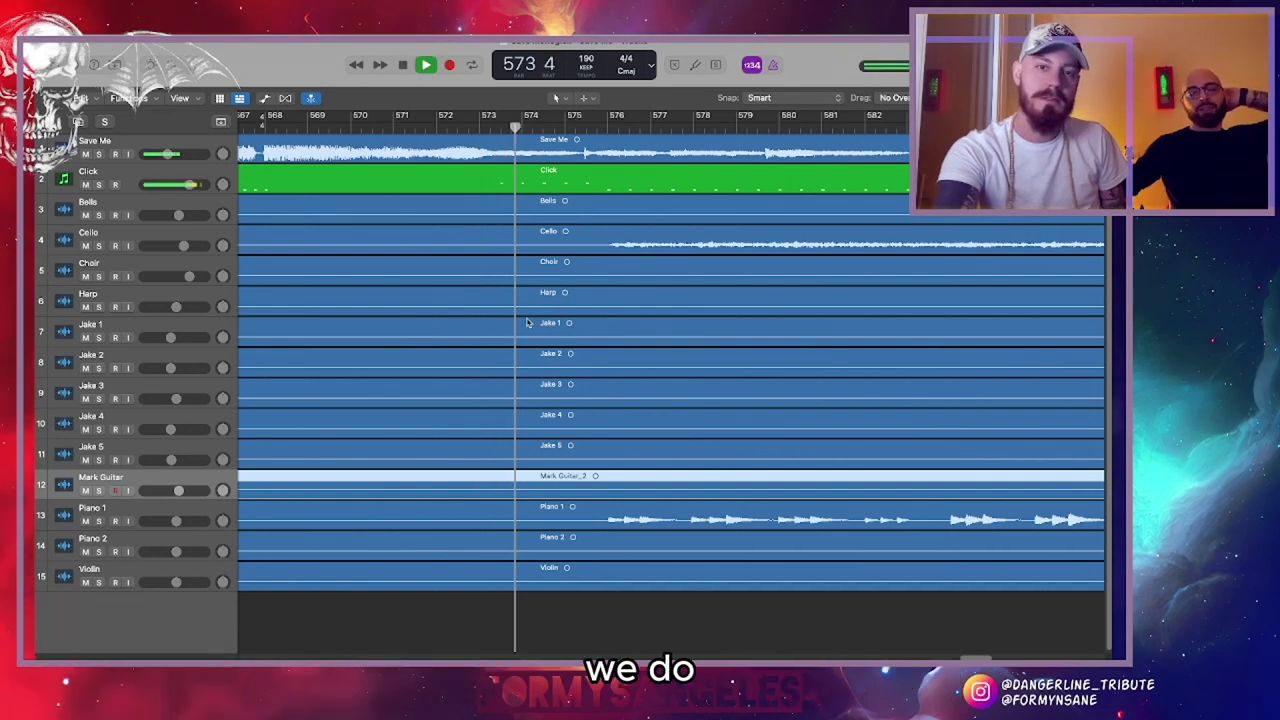
key("space")
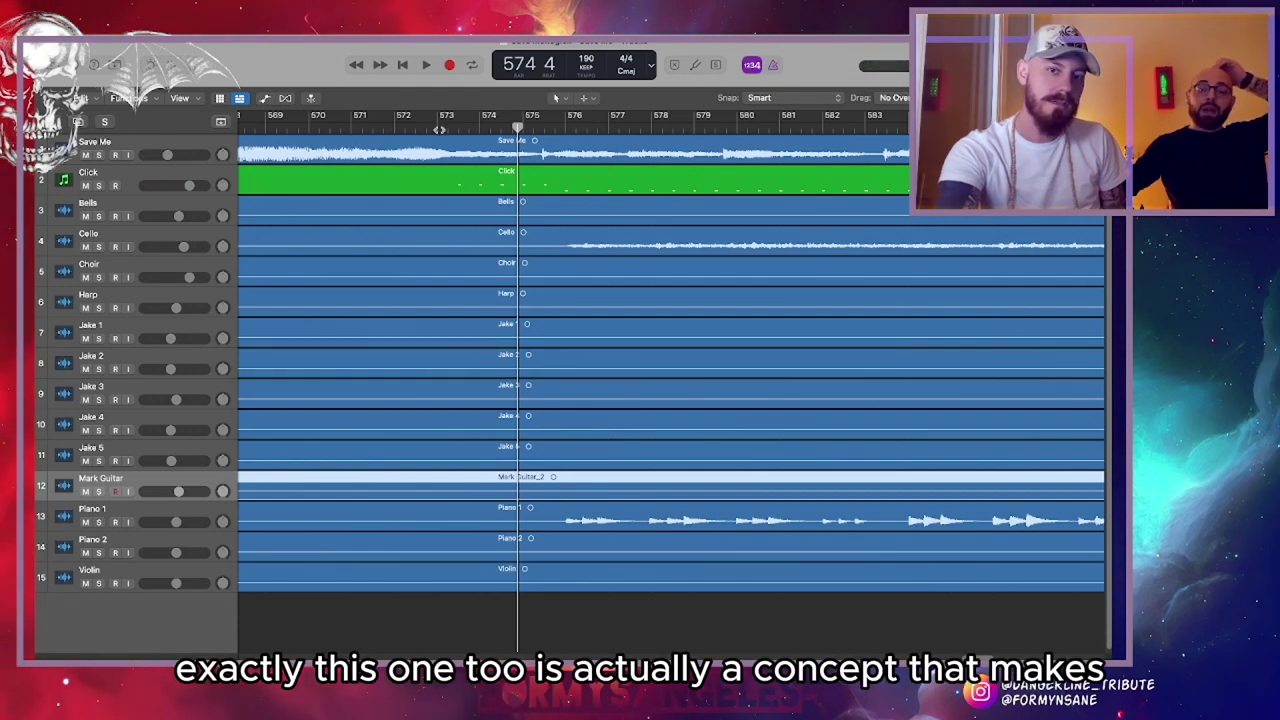
Move the Click region about two beats later and listen to the count-in from bar 573 into the Piano 1 and Cello entry
left_click(438, 128)
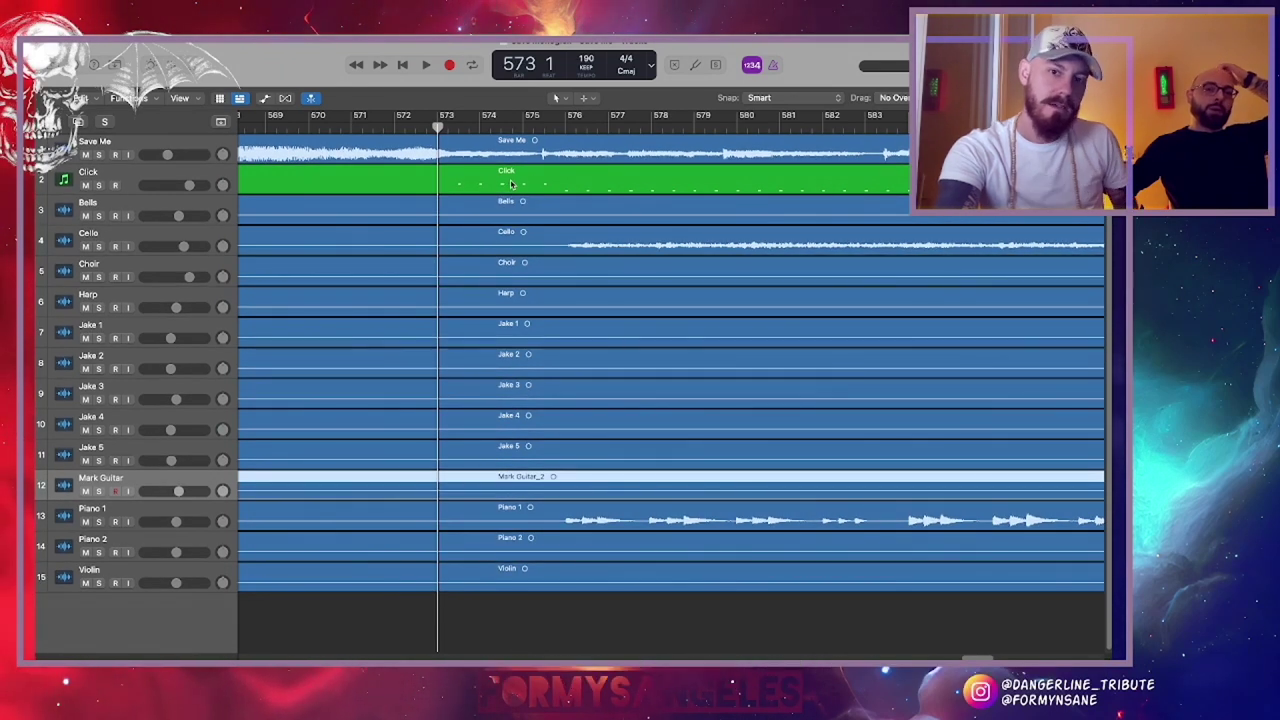
left_click_drag(536, 183, 554, 184)
key("space")
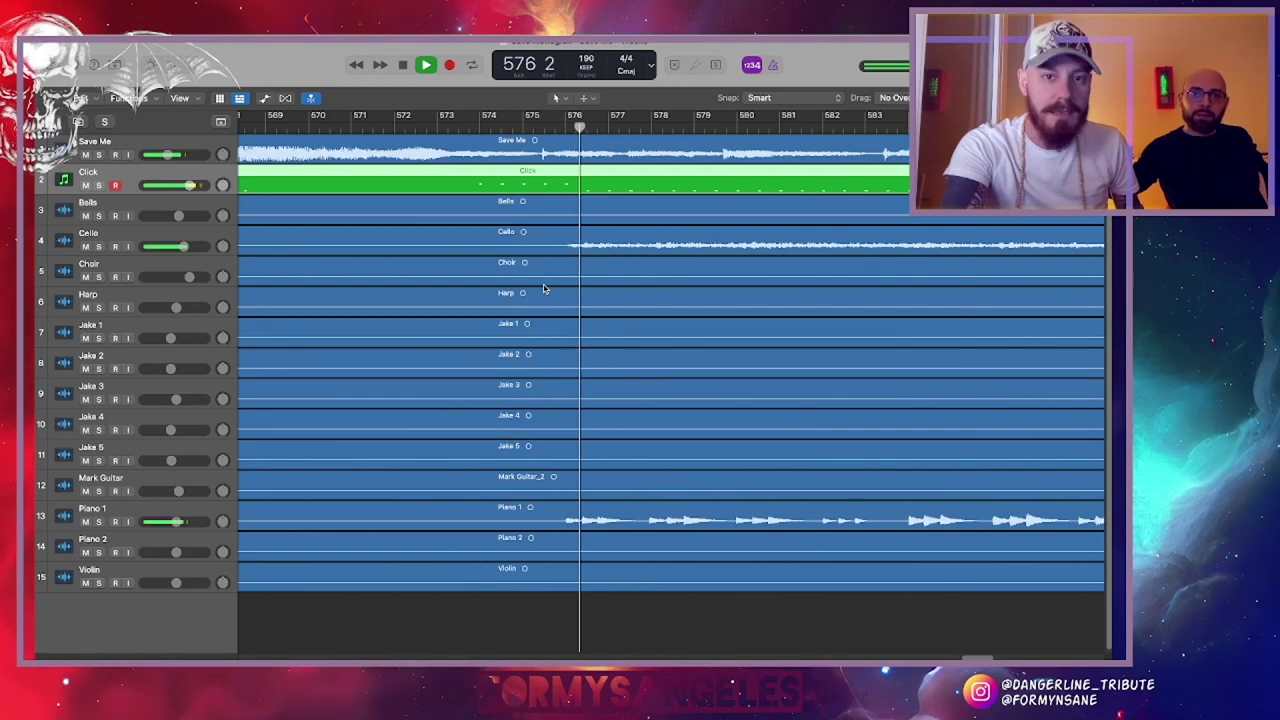
key("space")
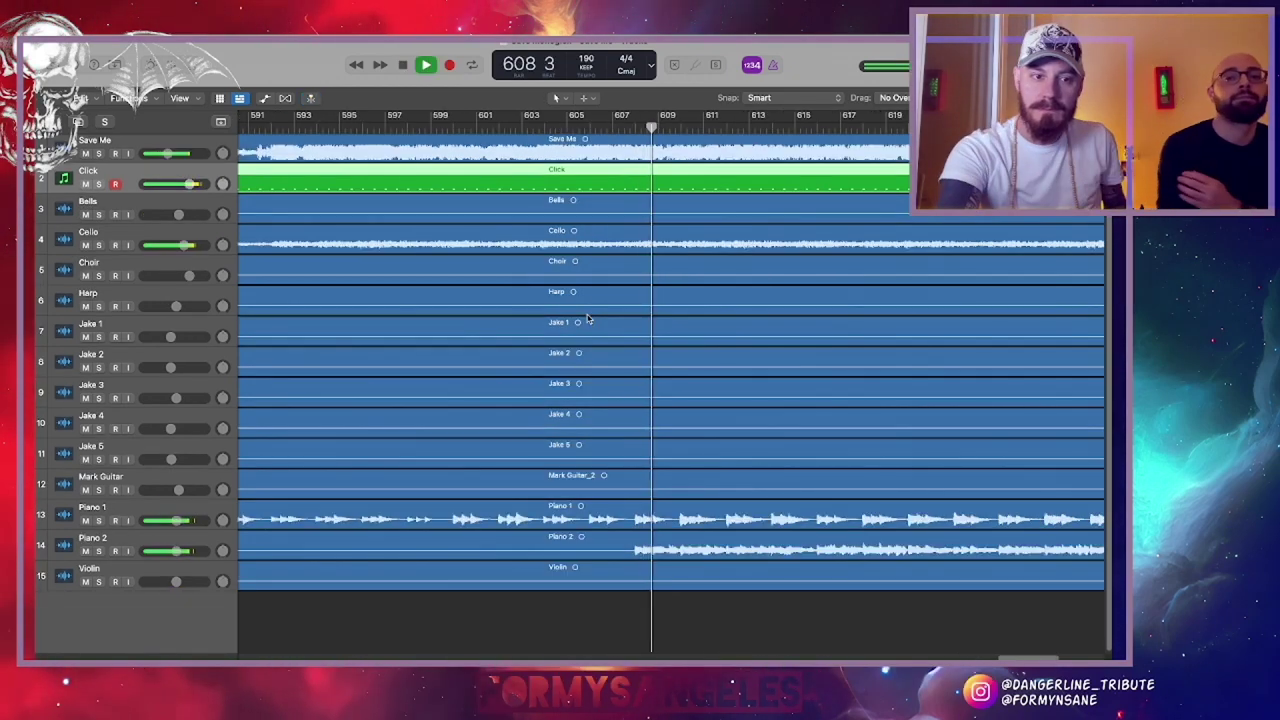
Solo Piano 2 and Piano 1, listen to them together from bar 607 beat 2, and solo the Cello for the ending
left_click(99, 551)
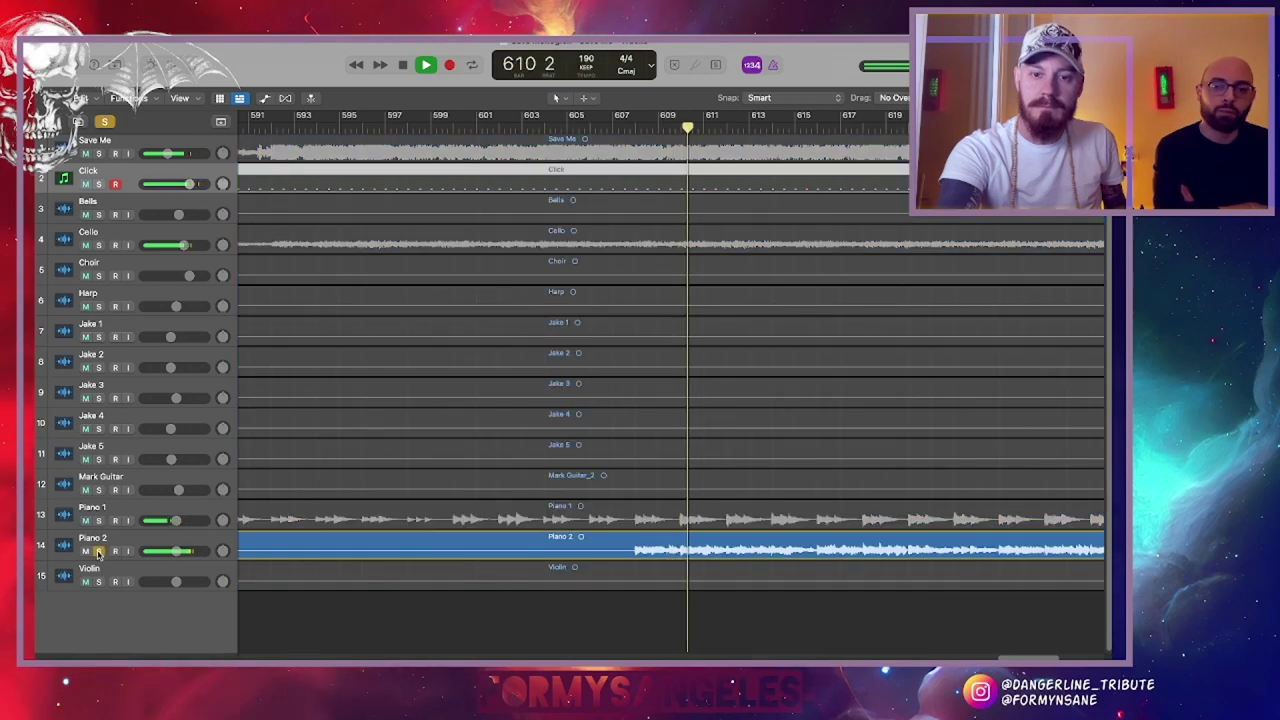
left_click(99, 521)
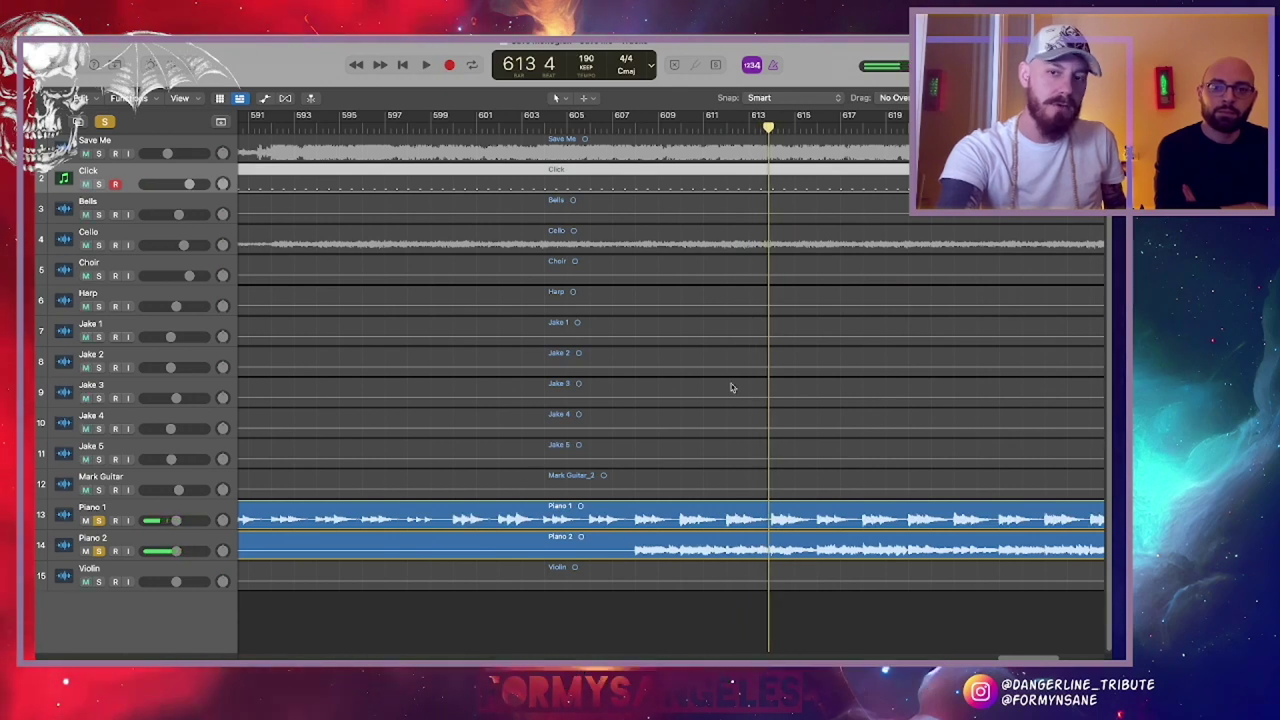
left_click(661, 129)
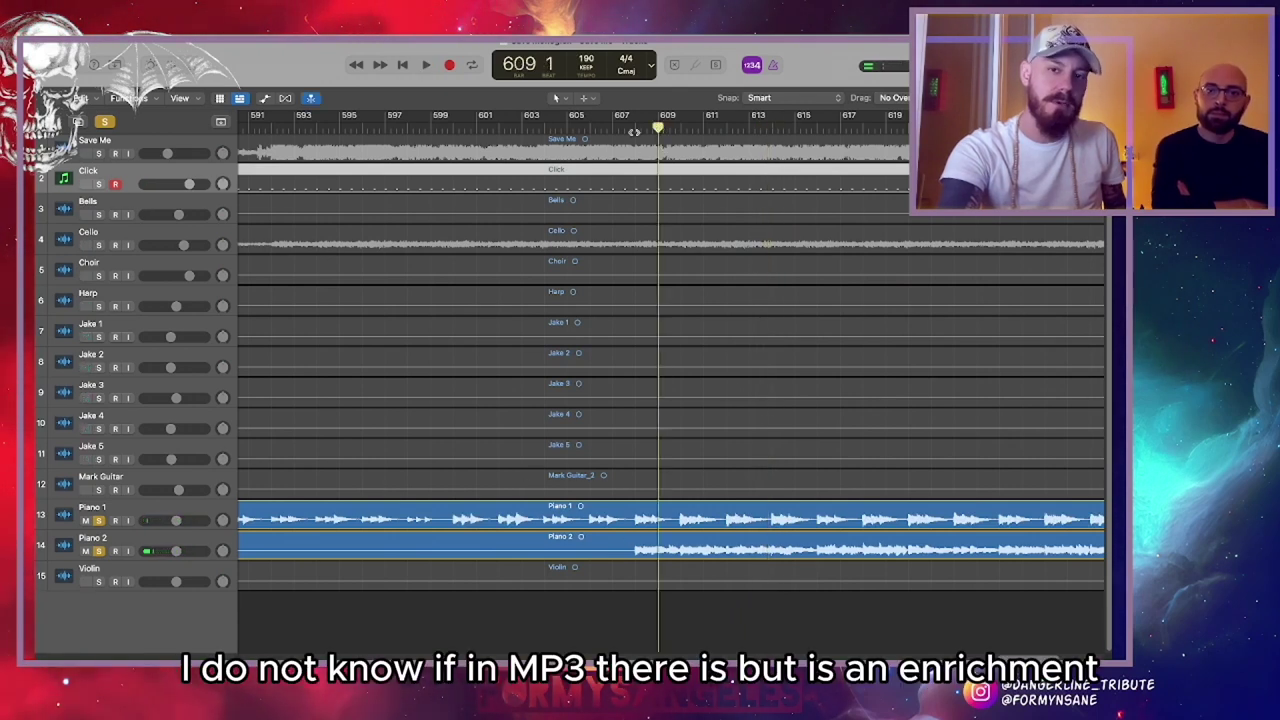
left_click(617, 129)
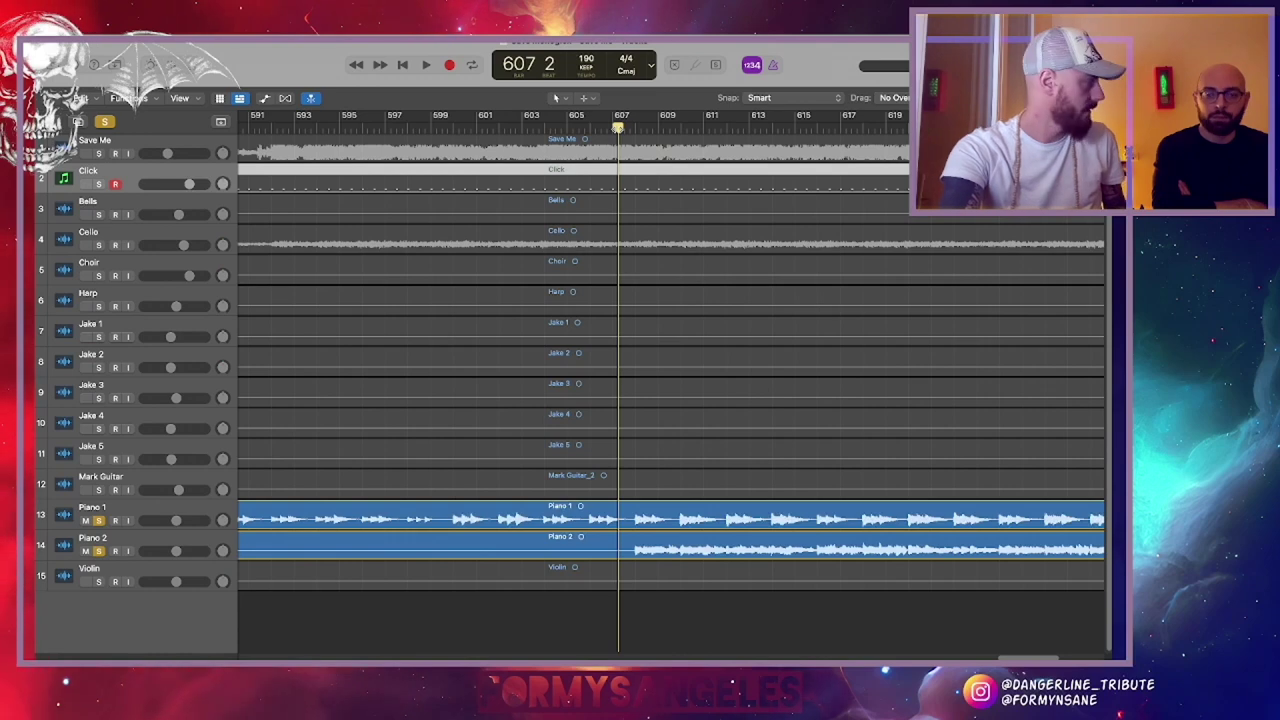
key("space")
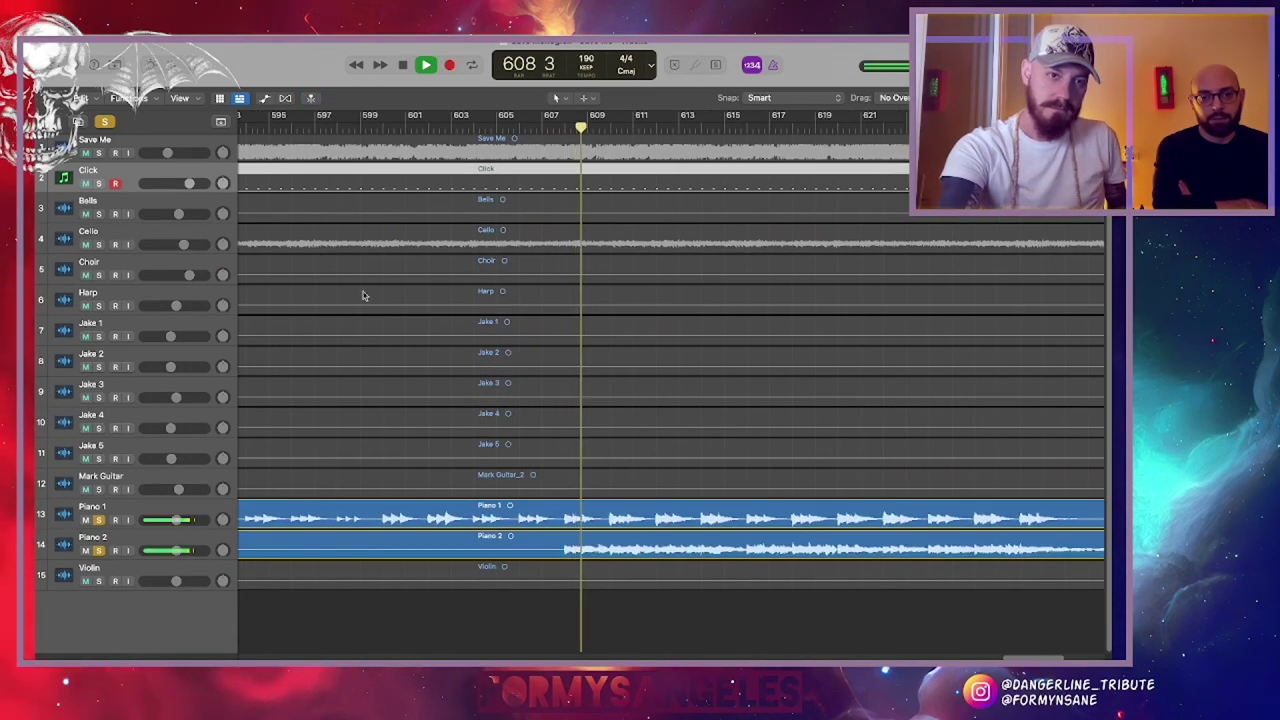
left_click(98, 247)
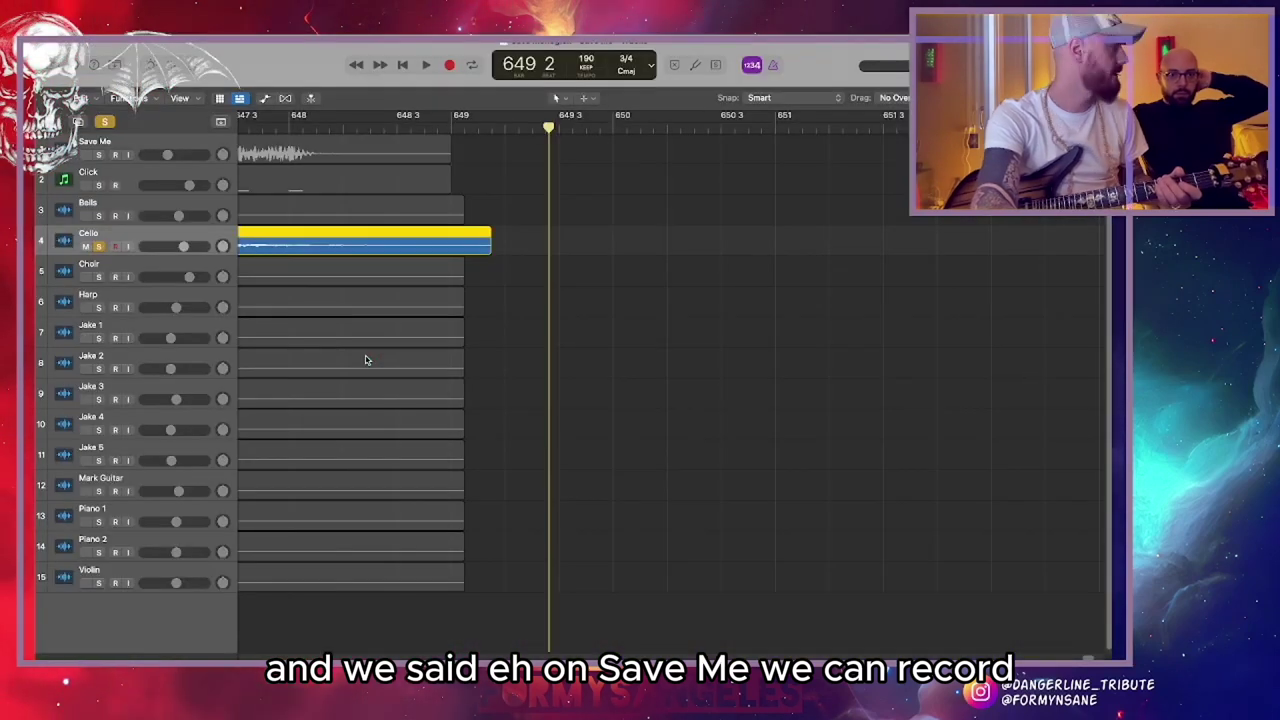
key("z")
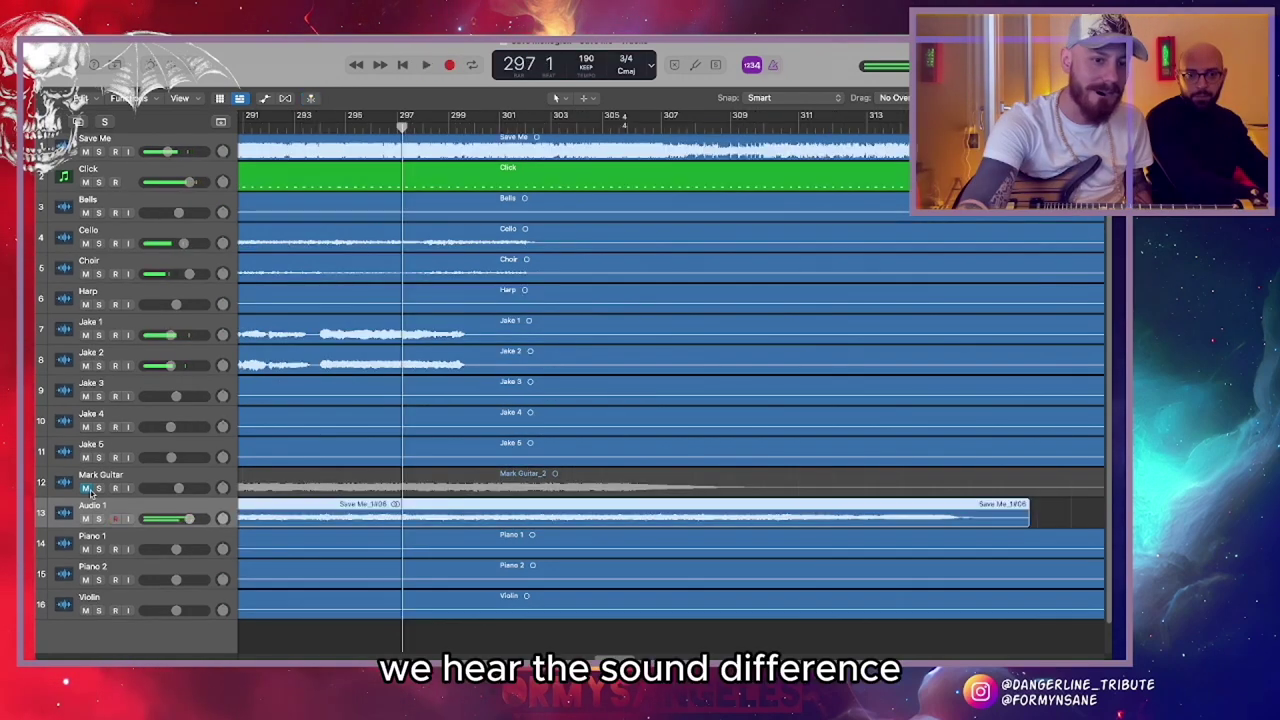
Unmute Mark Guitar, solo it together with Audio 1, and start playback just before bar 269
left_click(86, 488)
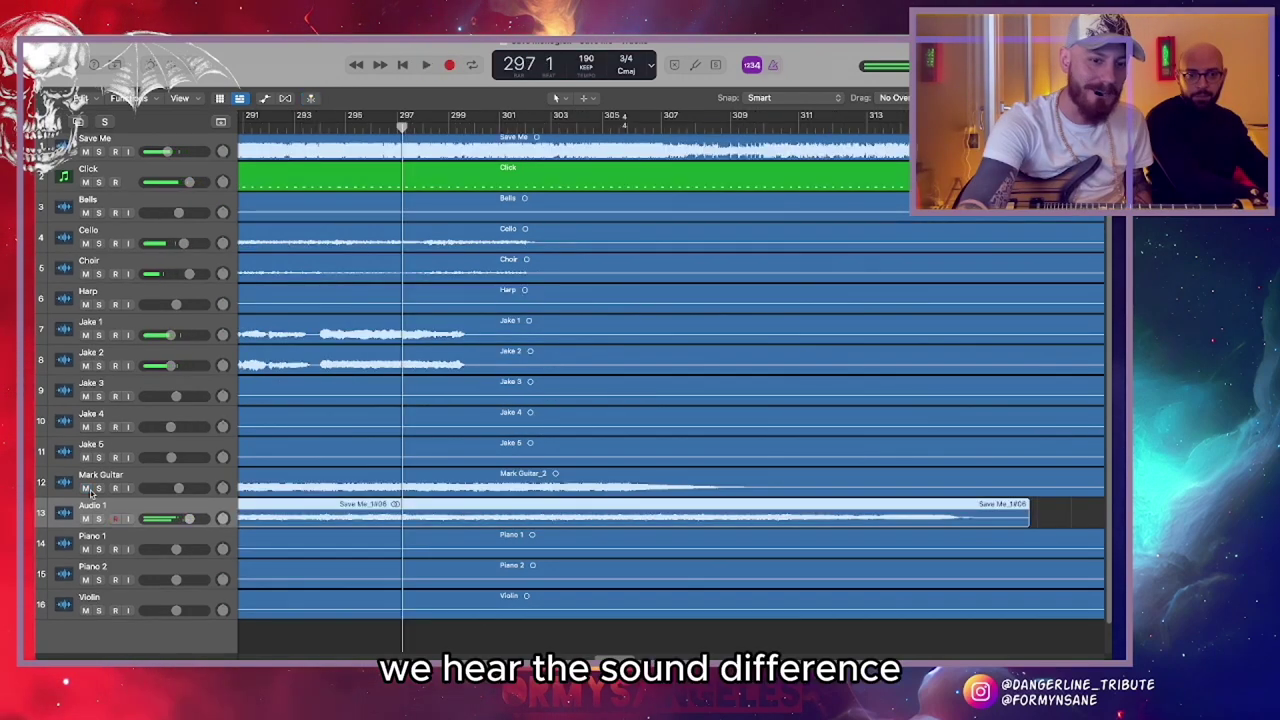
scroll(90, 488, "left", 10)
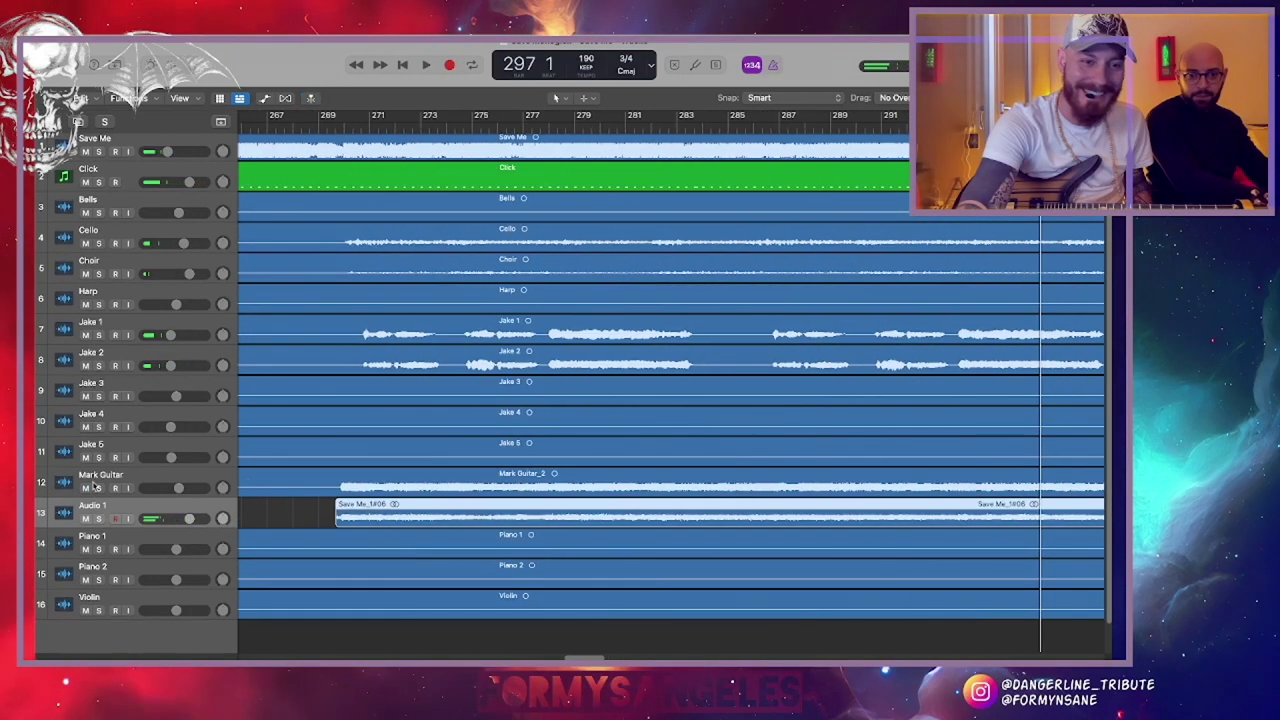
left_click(99, 488)
left_click(99, 518)
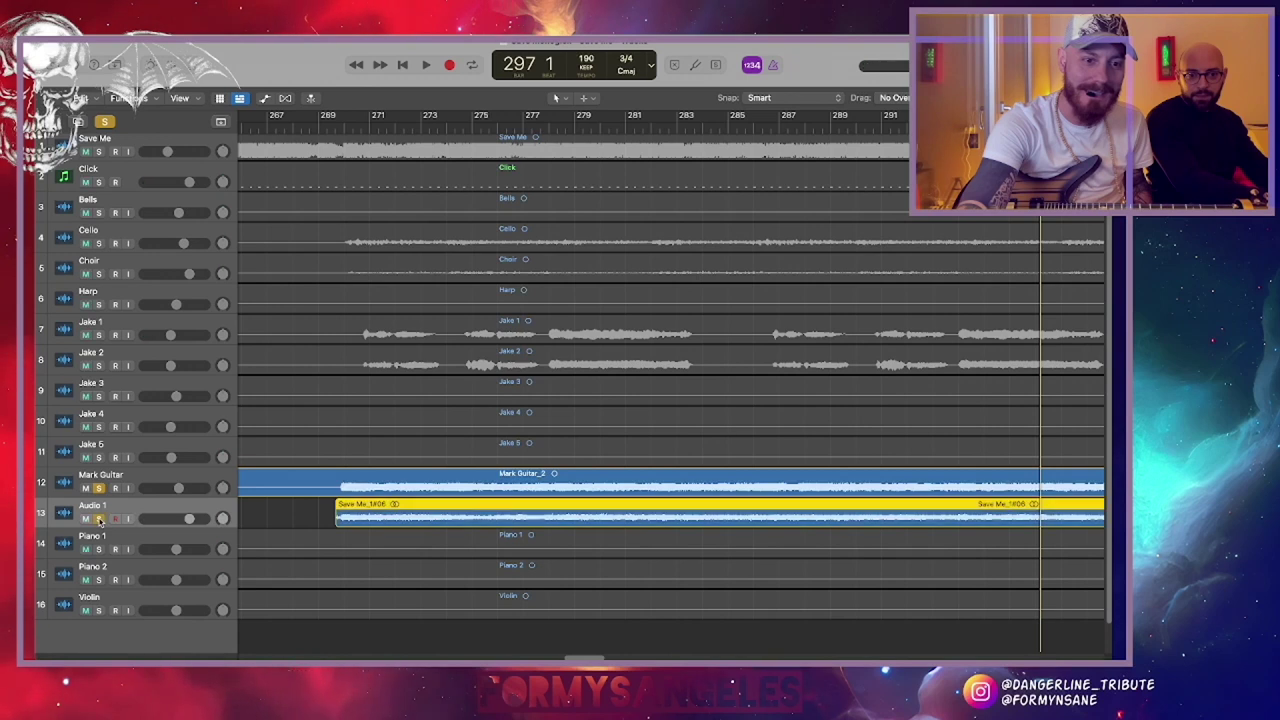
left_click(309, 128)
key("space")
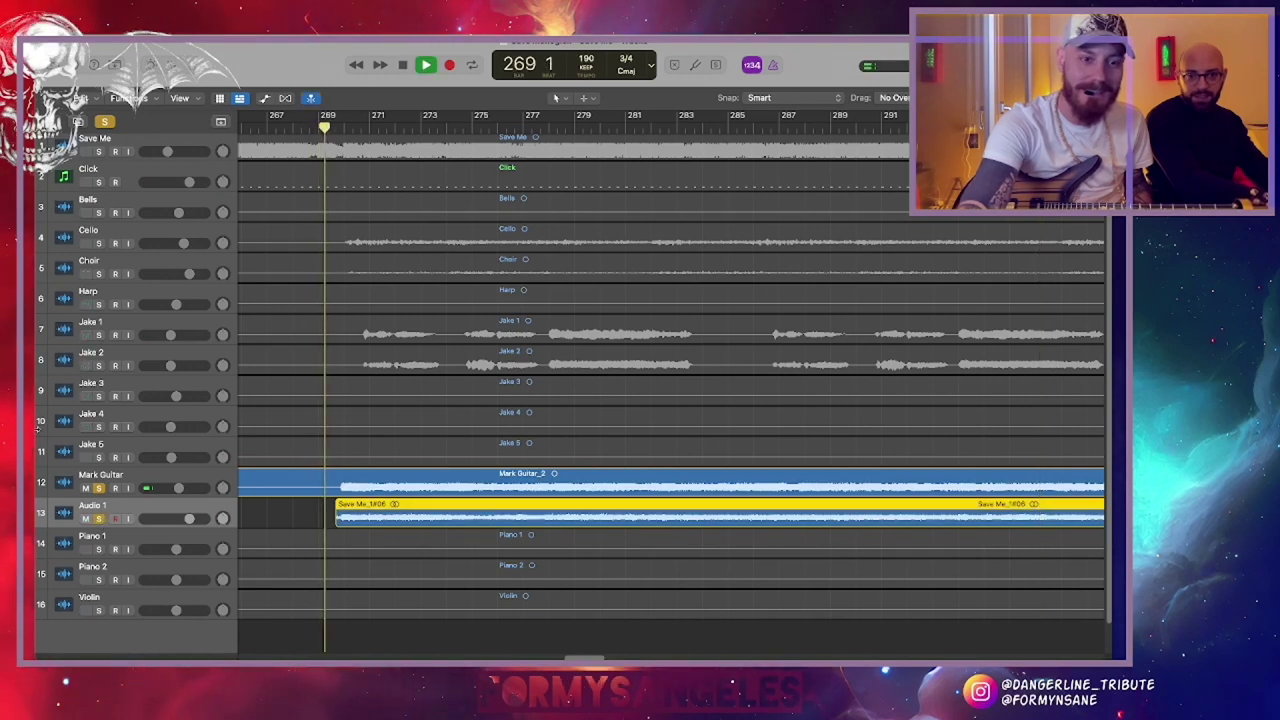
Compare the two soloed guitar tracks by muting Audio 1, muting Mark Guitar, and unmuting Audio 1, stopping at bar 278 beat 3
left_click(86, 518)
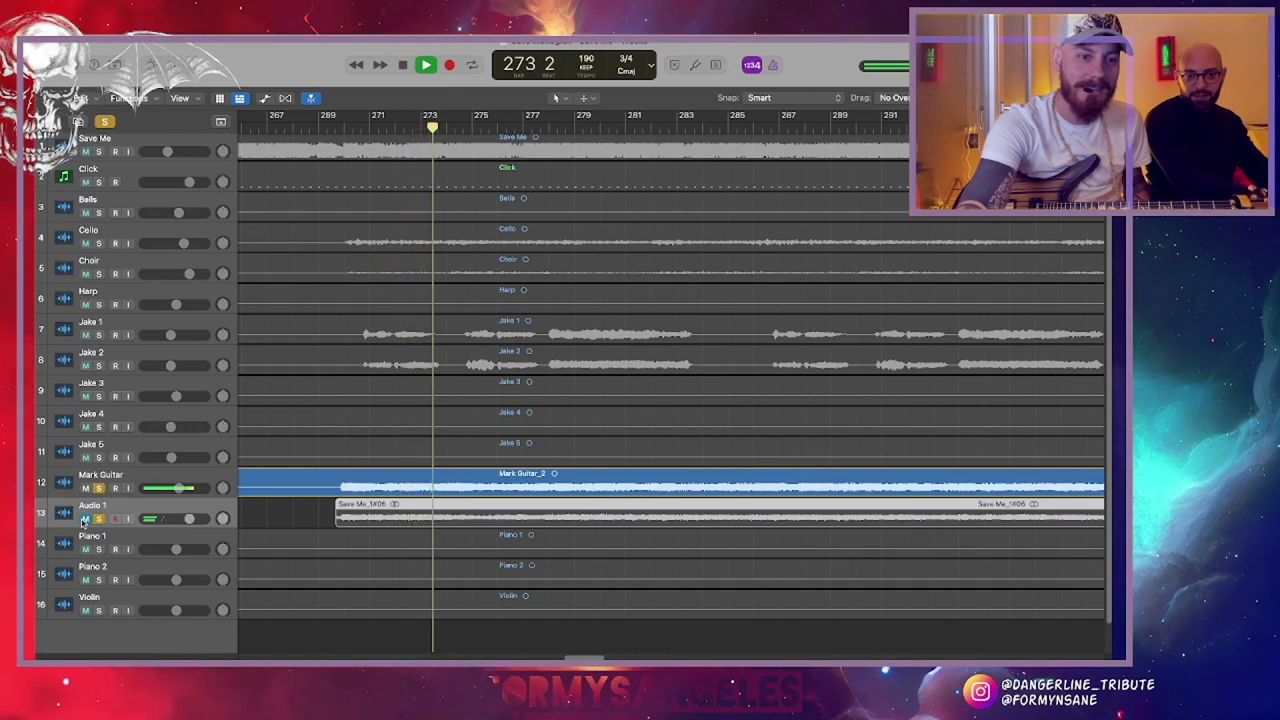
key("ctrl+m")
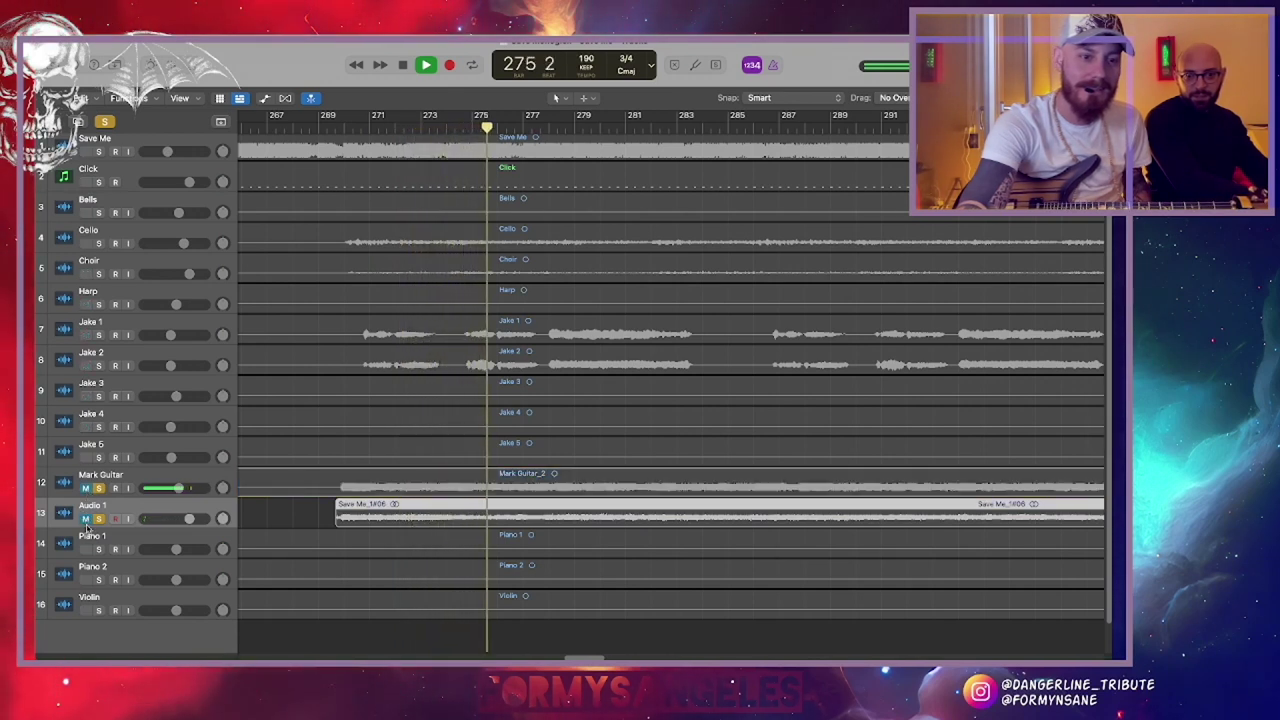
left_click(86, 518)
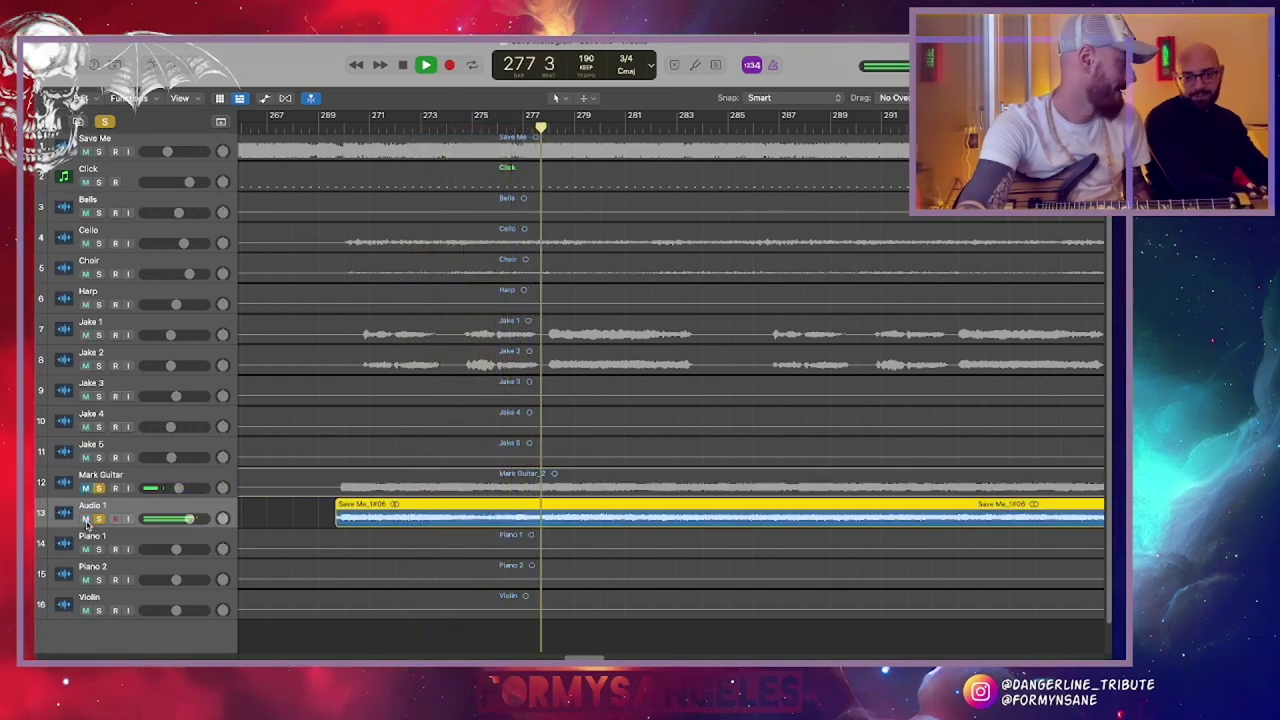
key("space")
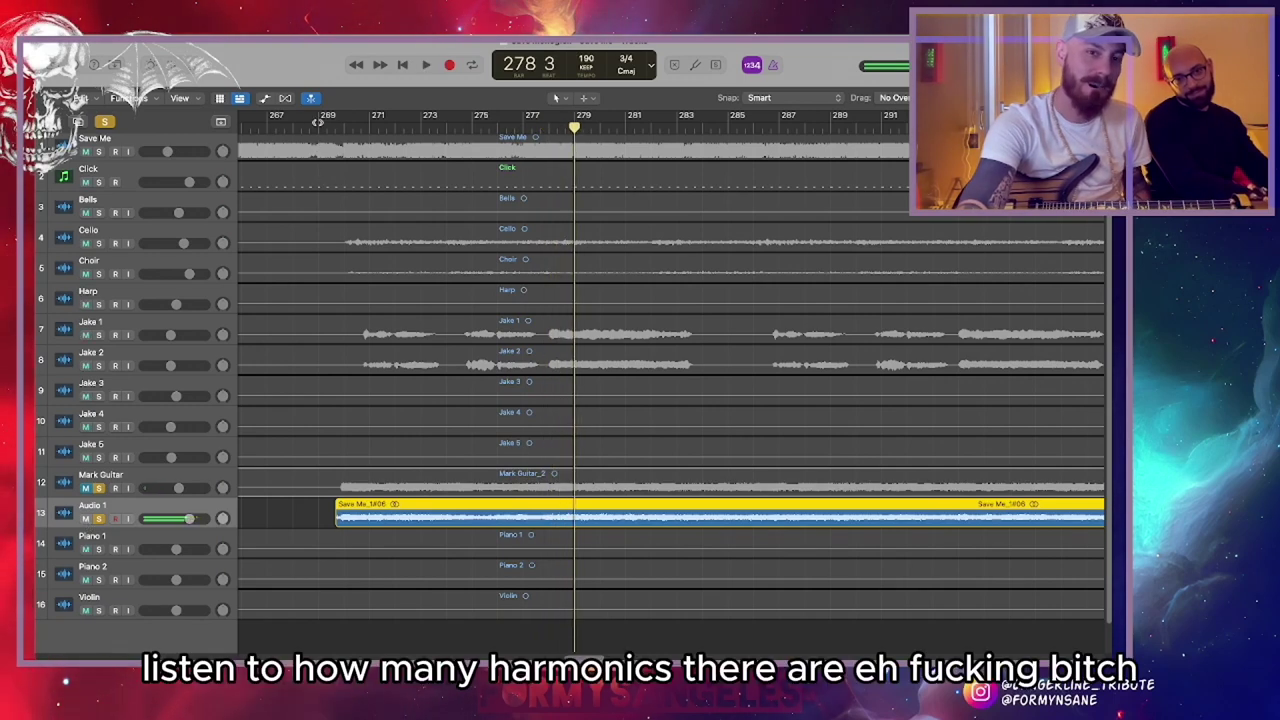
Replay the guitars from just before bar 269, alternate the mutes between Audio 1 and Mark Guitar, stop at bar 278, and unmute both
left_click(320, 124)
key("space")
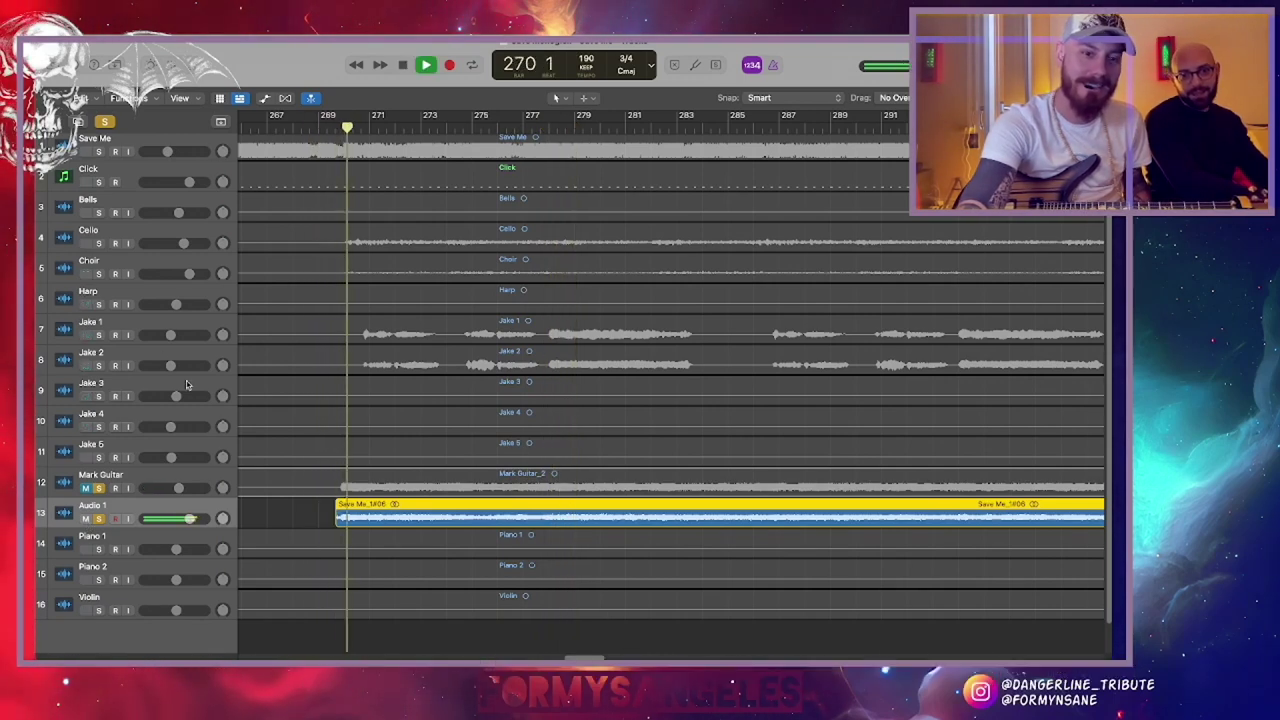
left_click(86, 488)
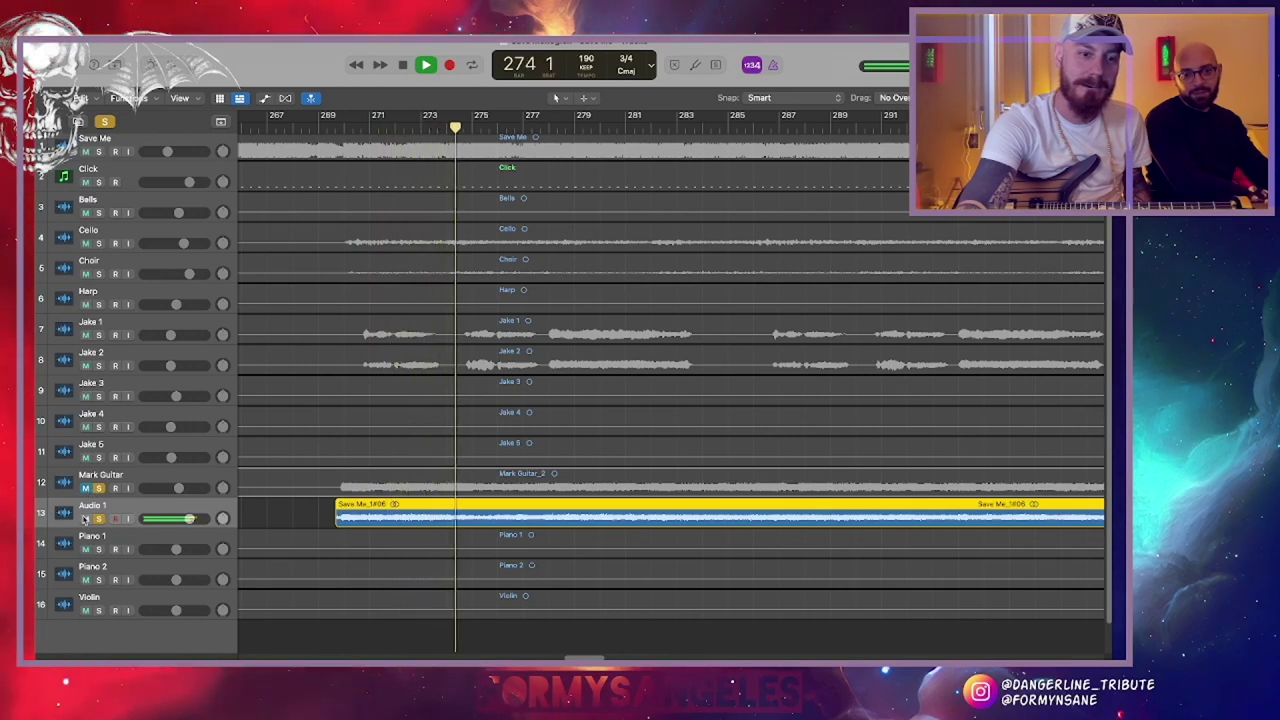
left_click(85, 518)
left_click(86, 488)
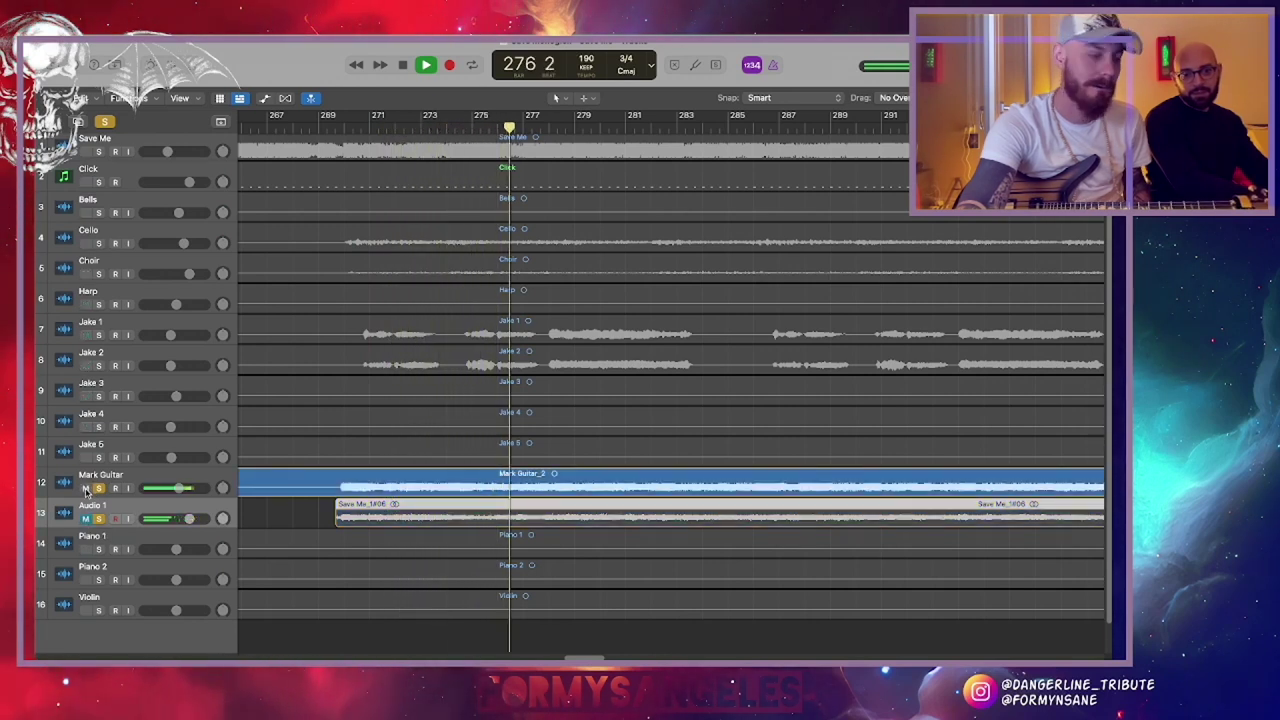
left_click(86, 488)
key("space")
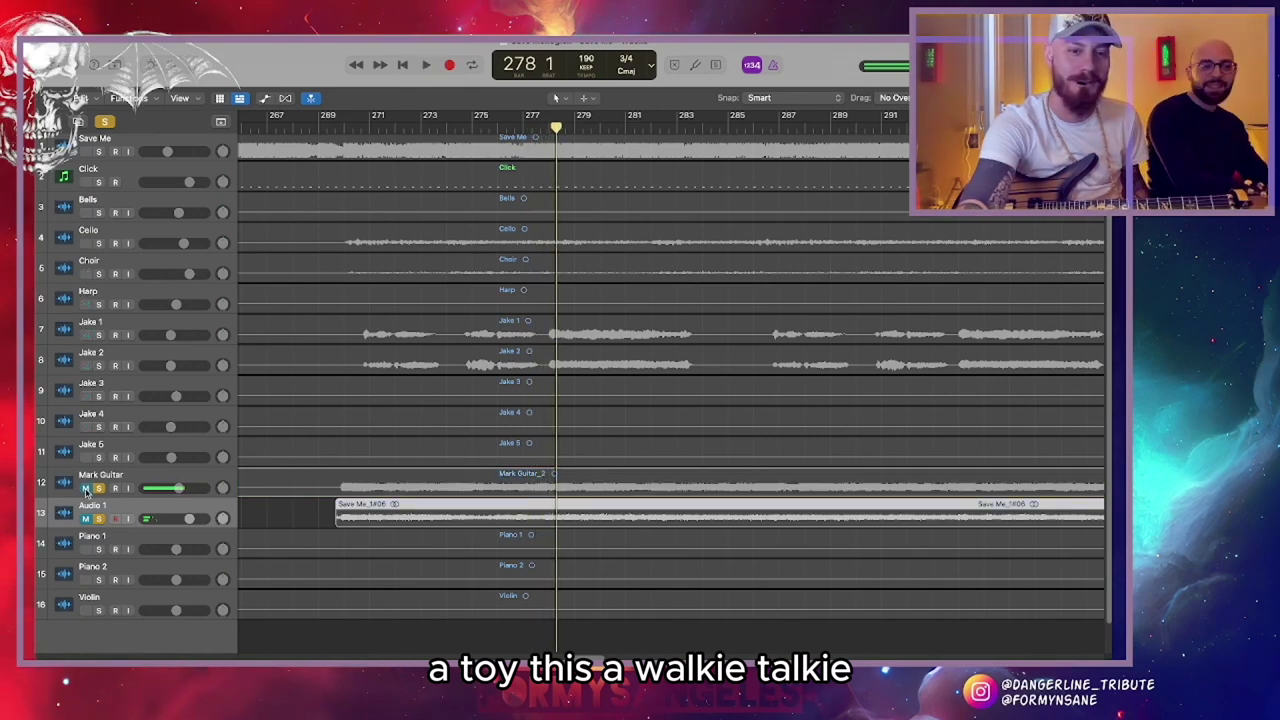
left_click(86, 488)
left_click(85, 518)
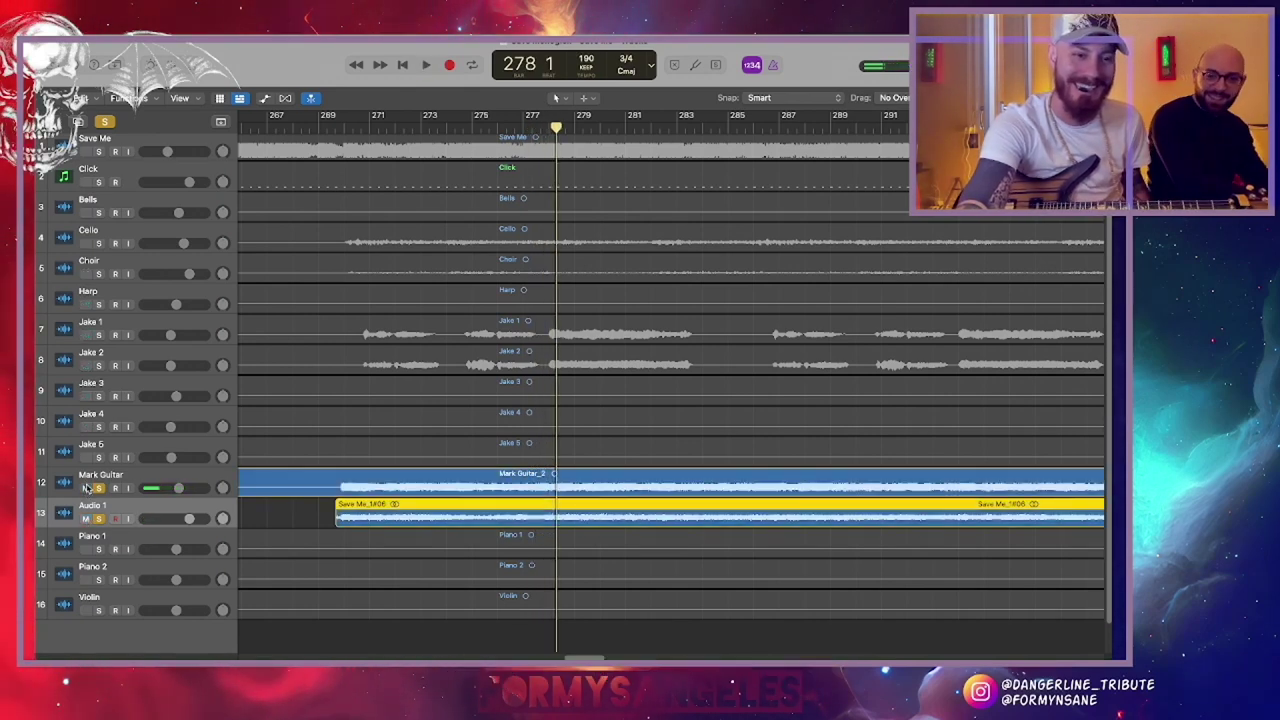
Mute Mark Guitar and bend the straight fade-out ending Audio 1's region at bar 312 into a curve that drops faster at first
left_click(86, 488)
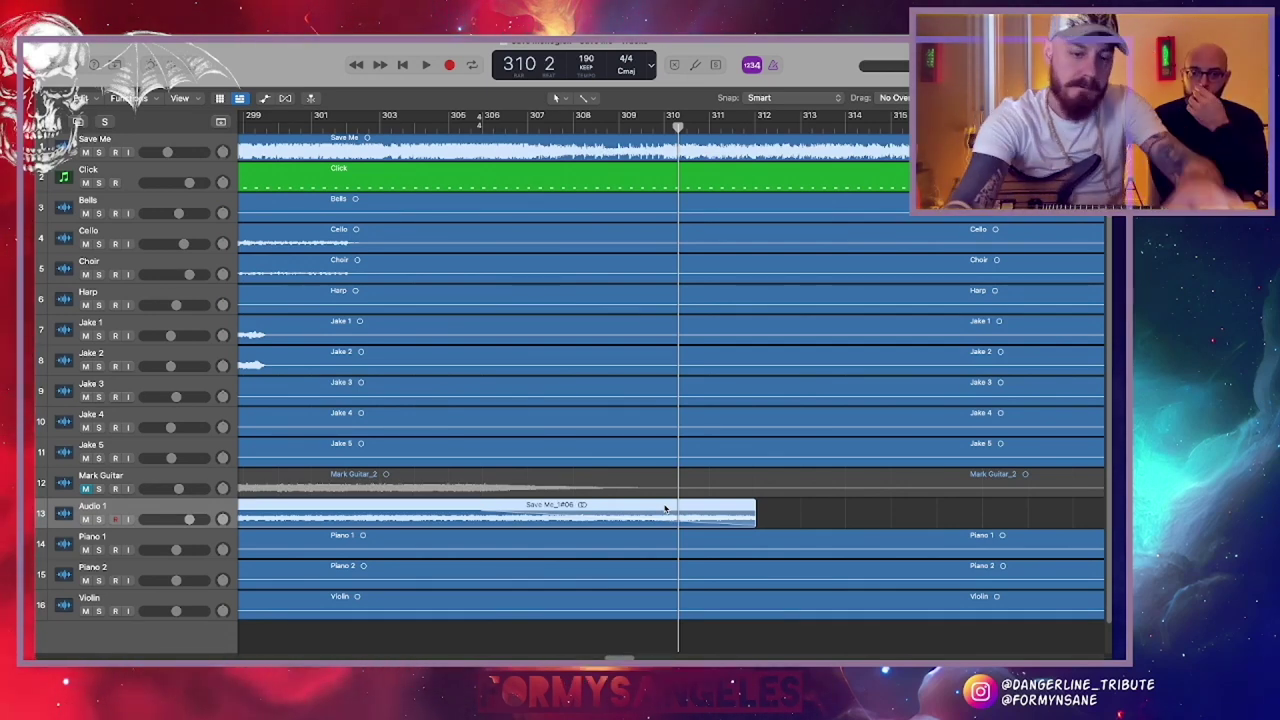
key("super+Right")
key("super+Right")
key("super+Right")
key("super+Right")
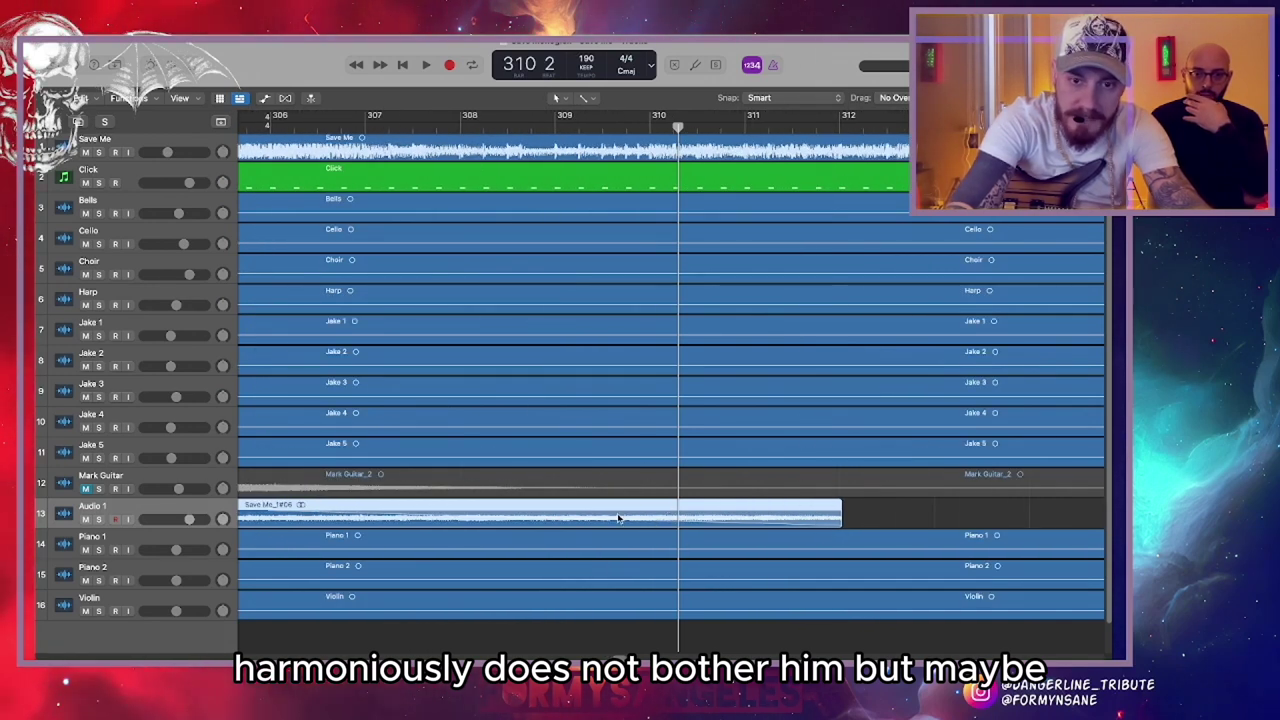
left_click_drag(619, 518, 621, 527)
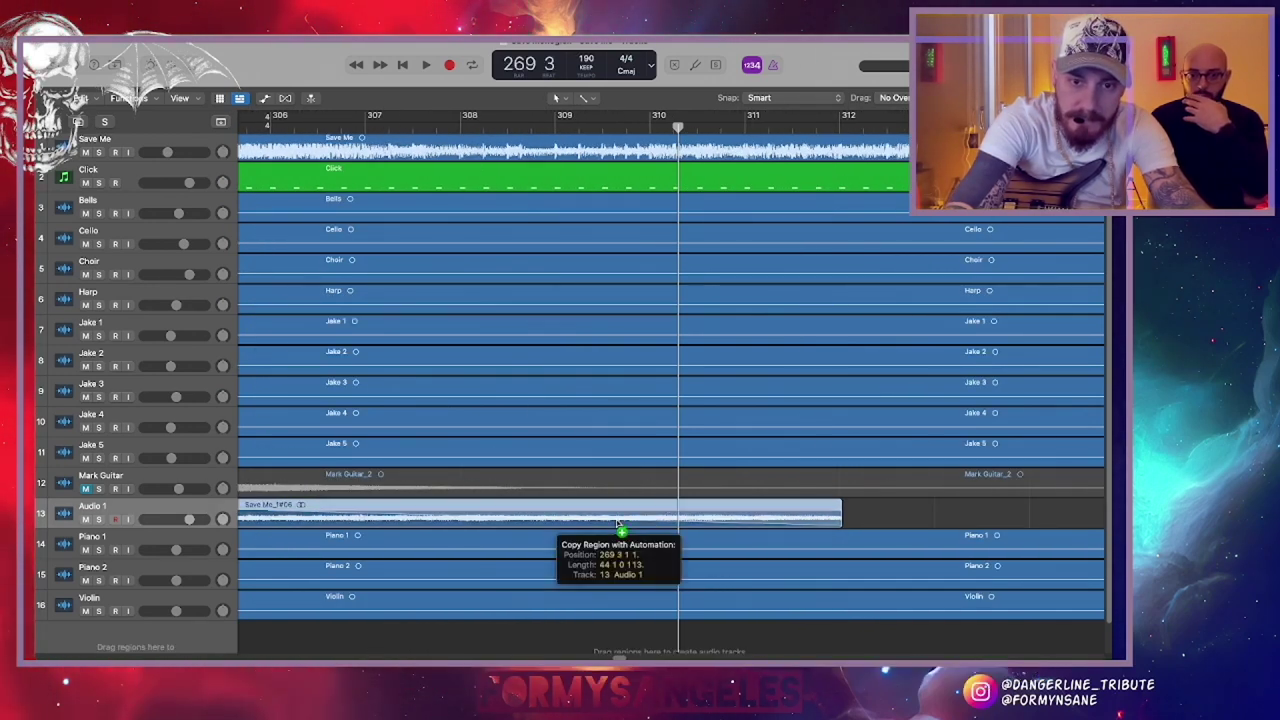
left_click_drag(617, 522, 618, 523)
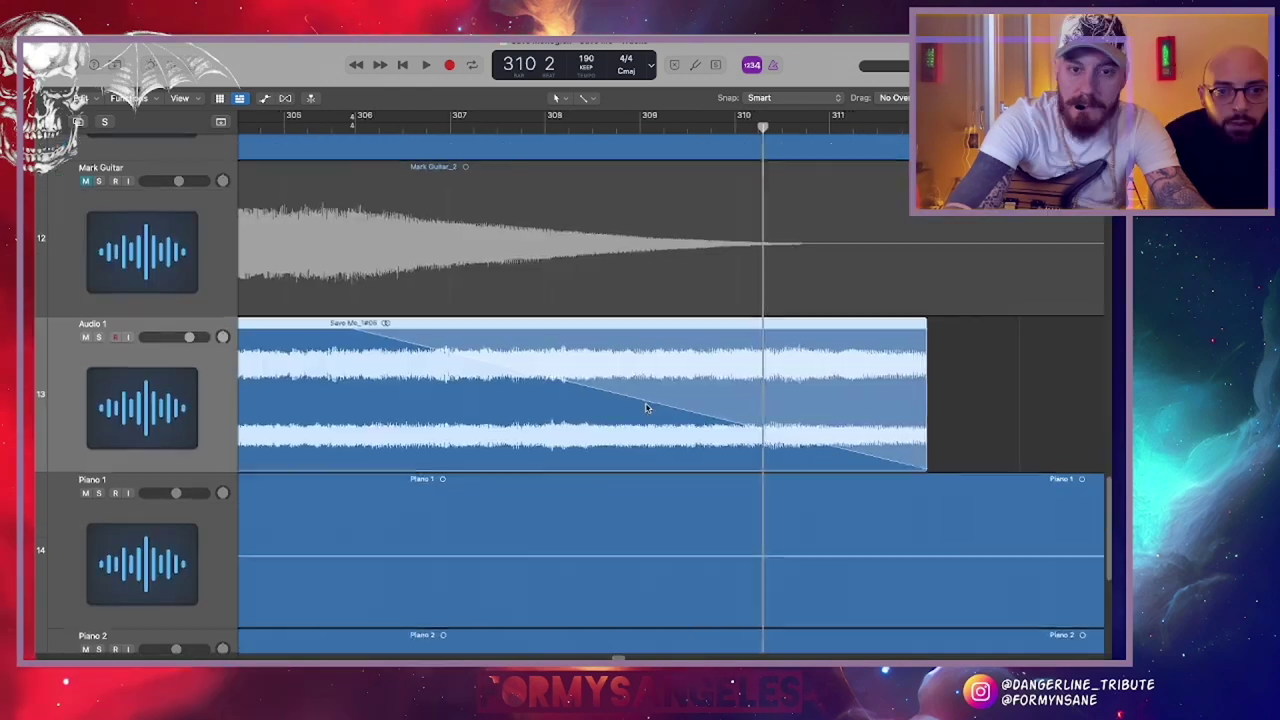
scroll(652, 410, "up", 1)
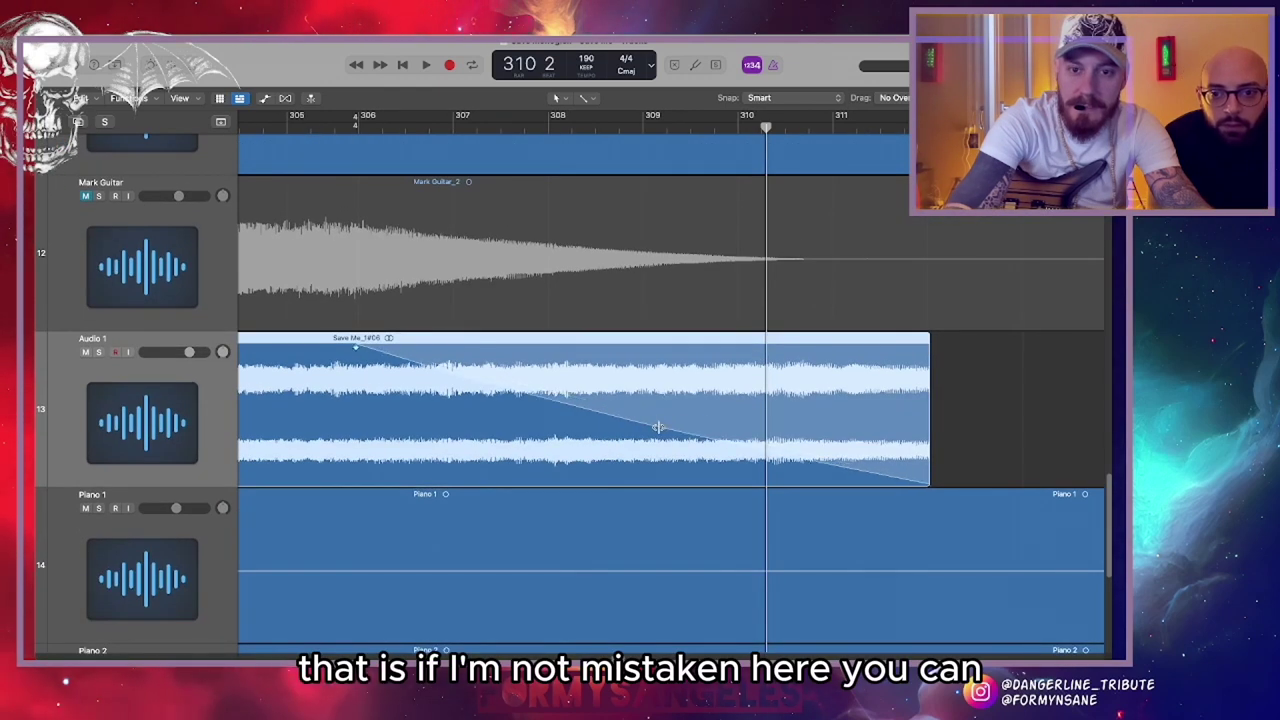
left_click_drag(655, 436, 648, 451)
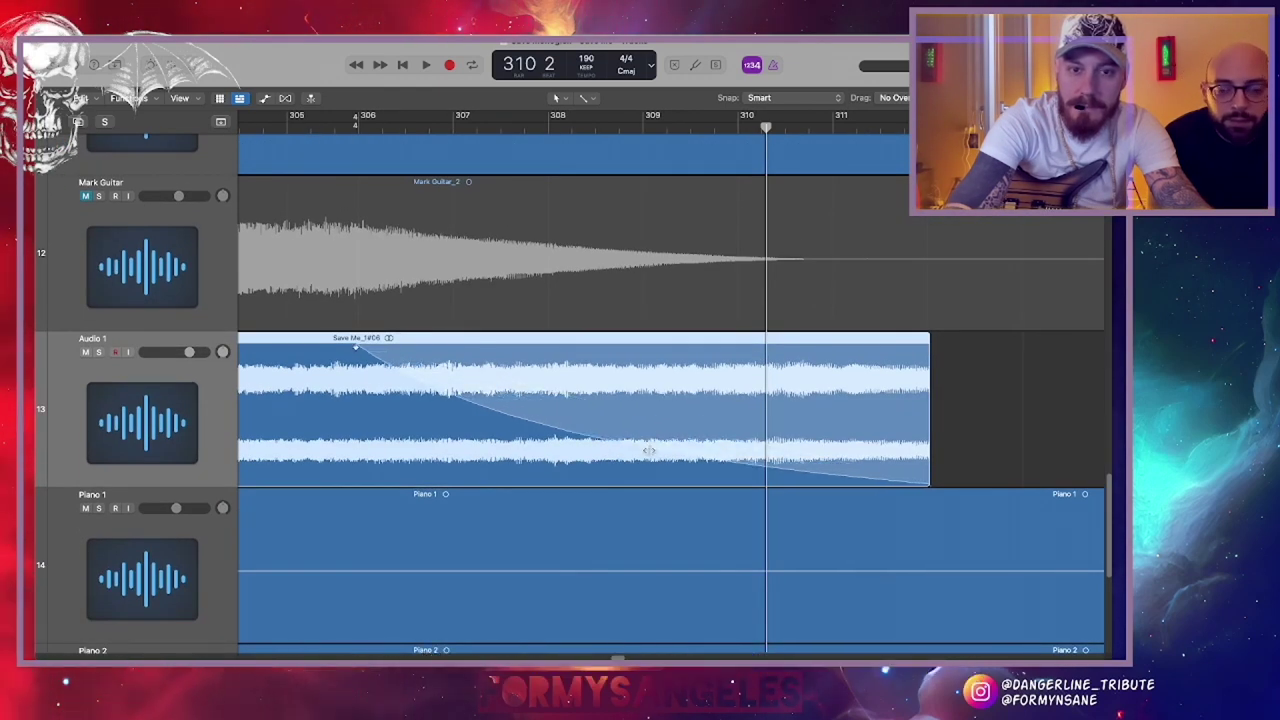
Play the end of Audio 1's region through its curved fade-out and stop at bar 312 beat 2
scroll(502, 242, "left", 1)
scroll(502, 242, "down", 6)
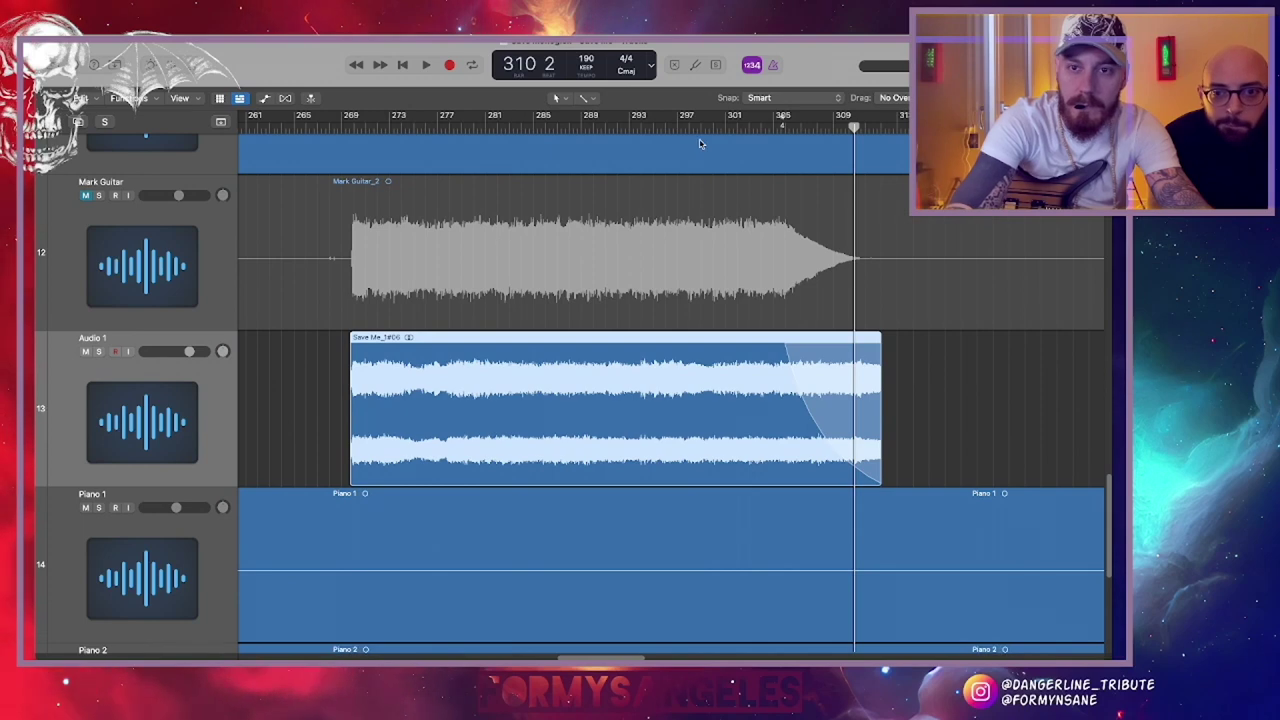
key("space")
scroll(726, 263, "up", 6)
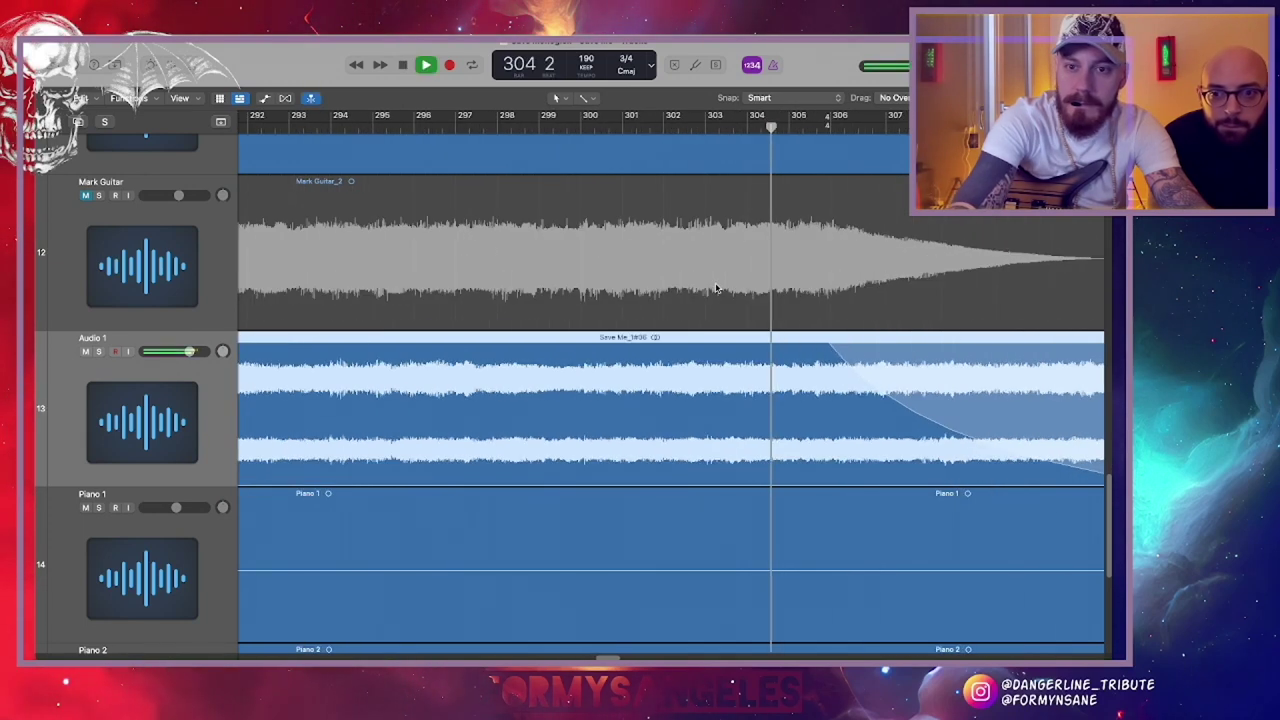
scroll(717, 288, "right", 3)
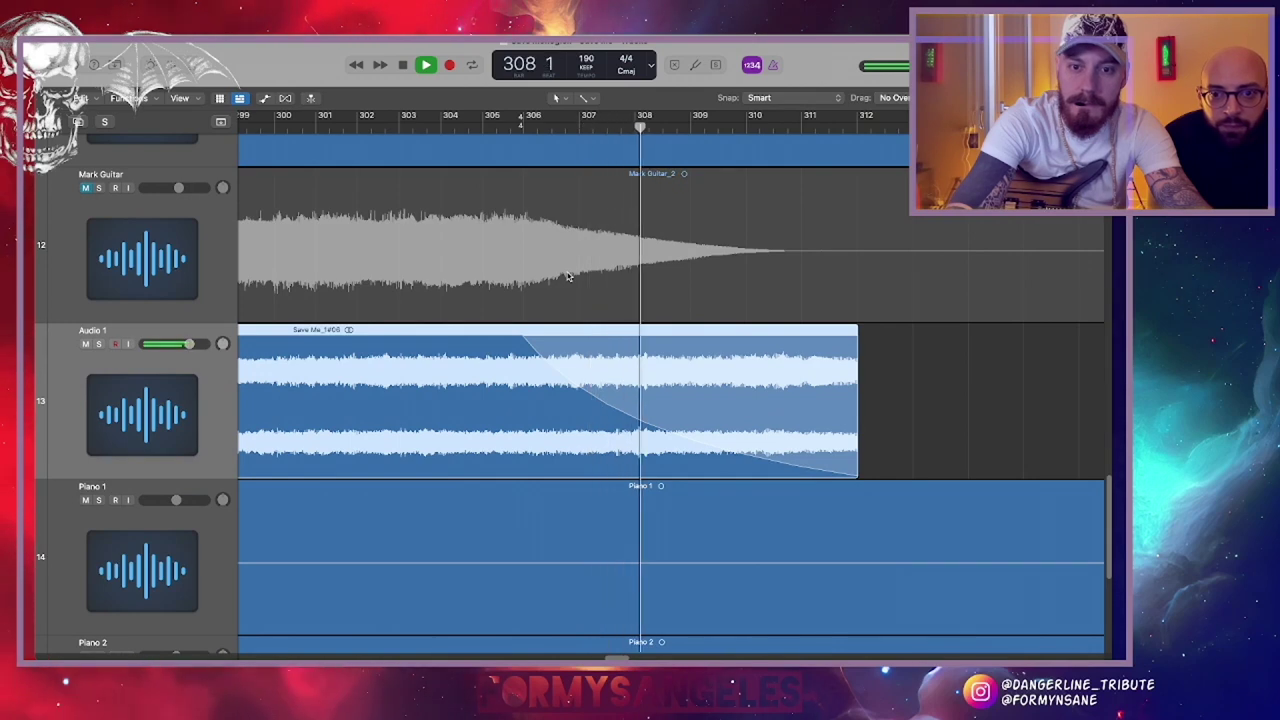
scroll(567, 276, "right", 3)
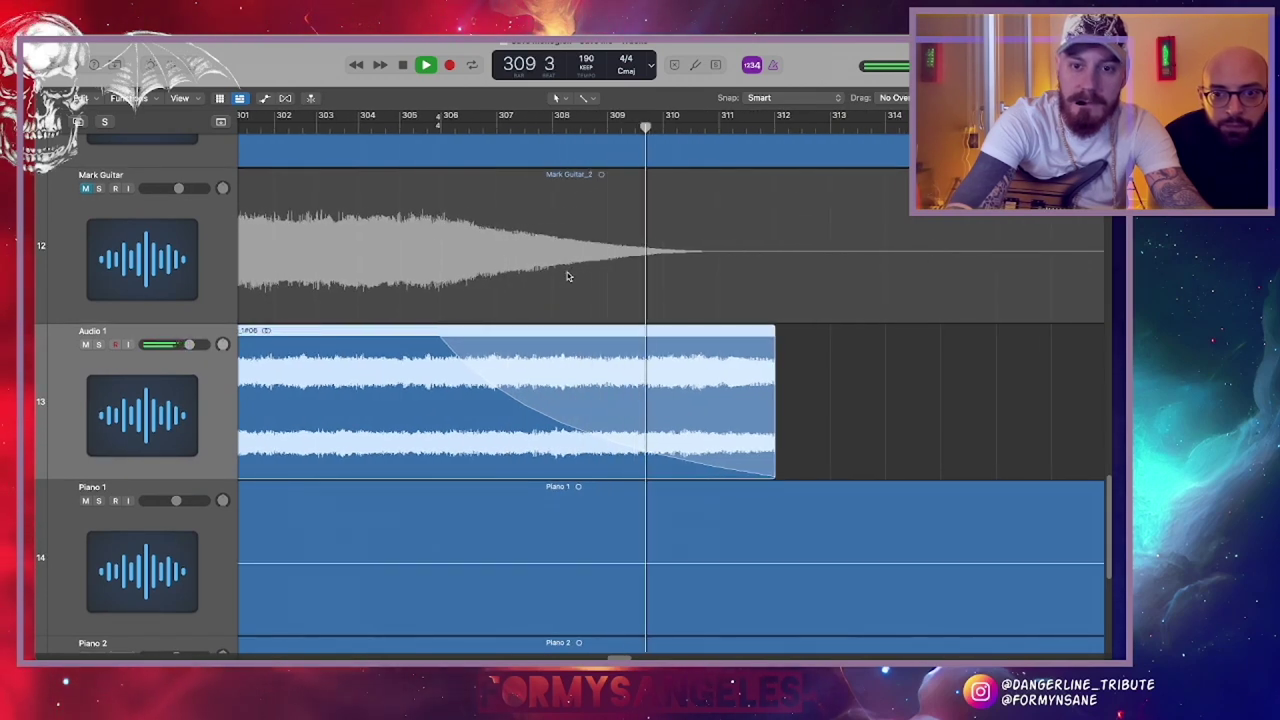
scroll(568, 276, "right", 2)
scroll(567, 276, "right", 3)
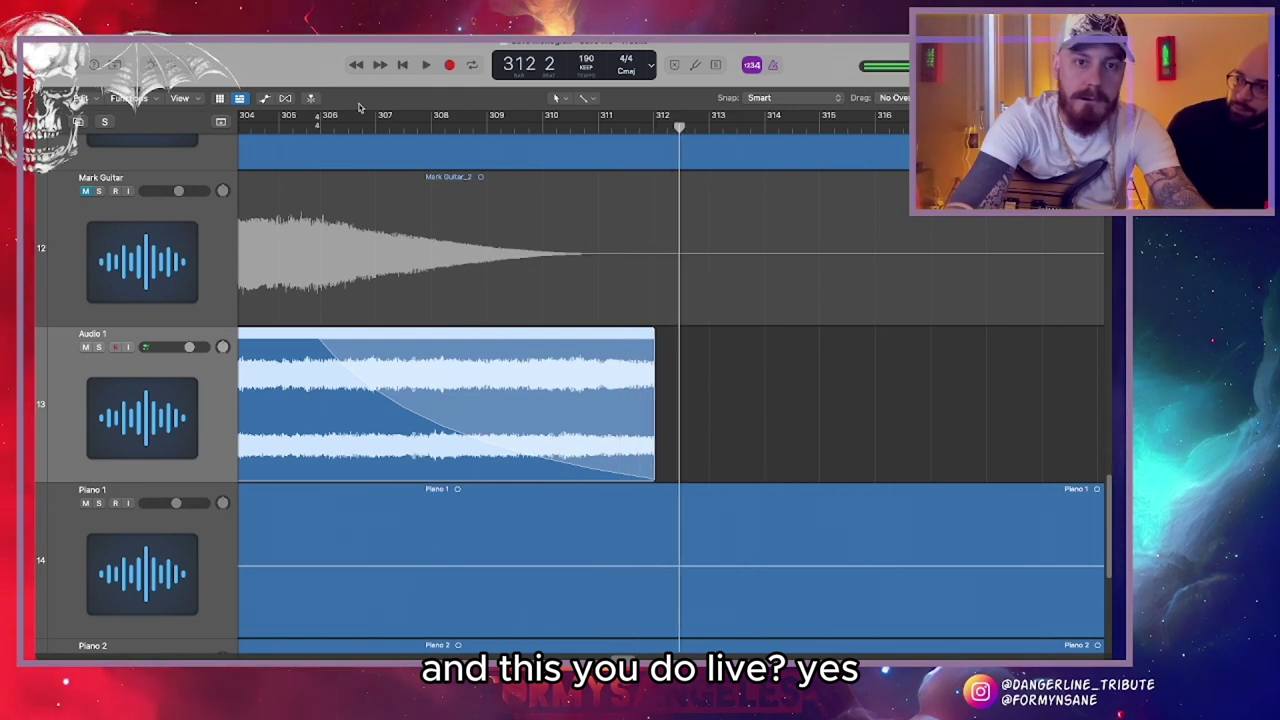
Play the following section up to bar 327 beat 3 and look over the parts after it across all tracks
key("space")
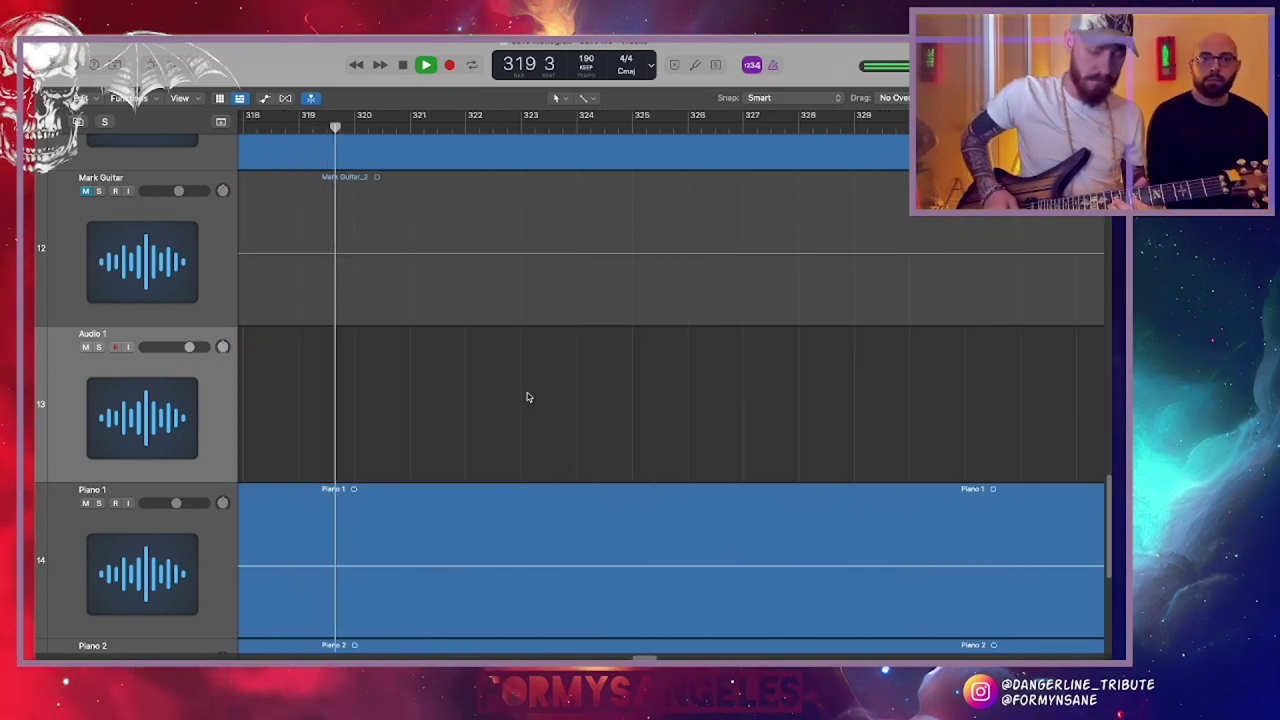
scroll(529, 397, "down", 10)
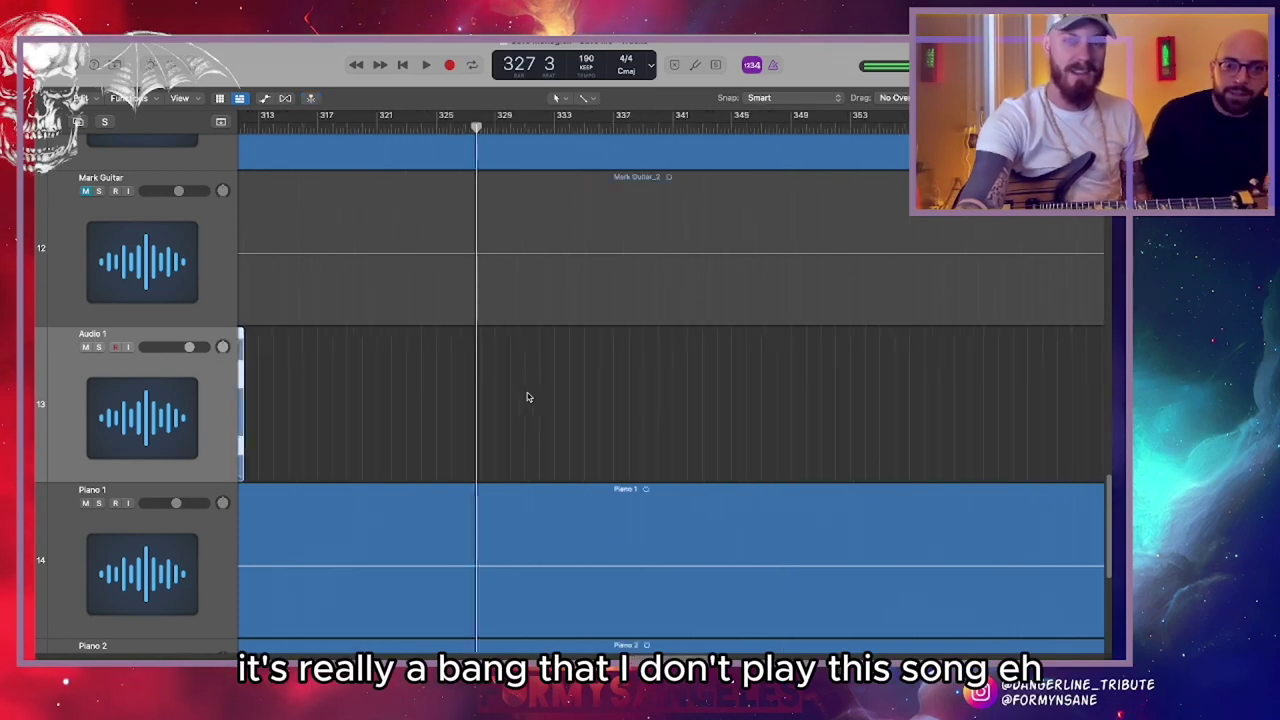
scroll(529, 397, "left", 5)
scroll(528, 397, "right", 2)
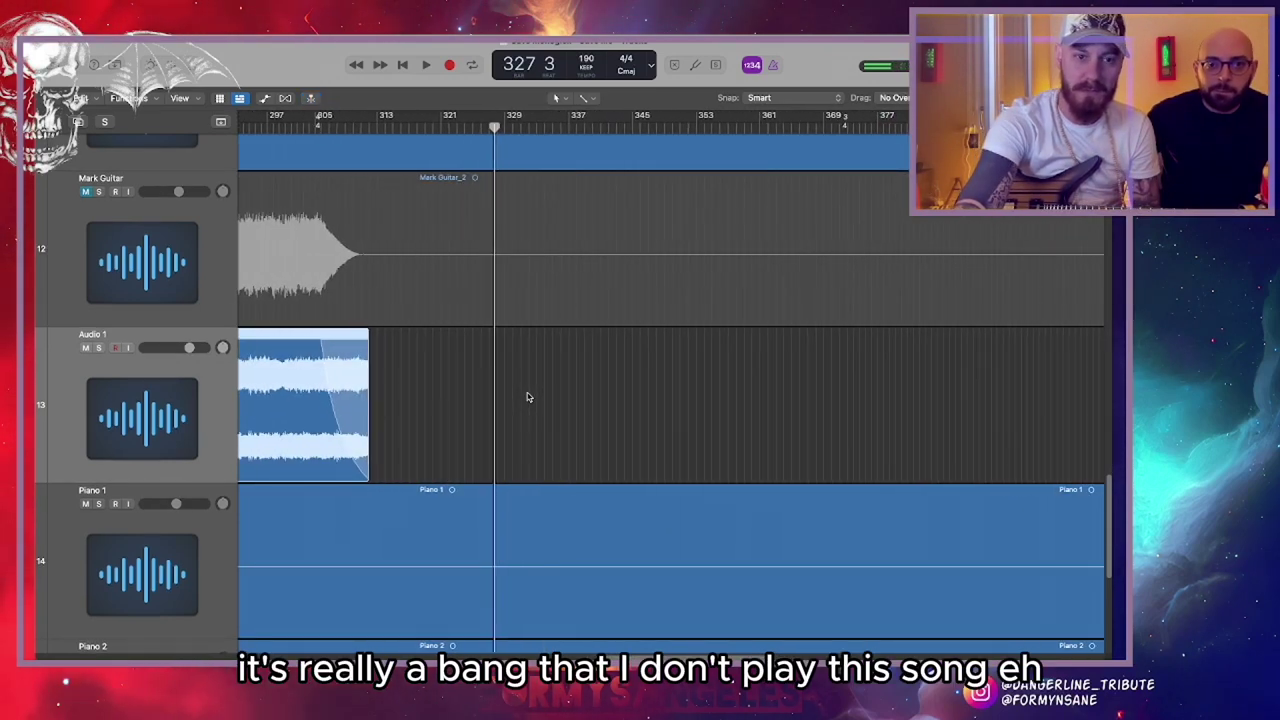
scroll(600, 309, "down", 8)
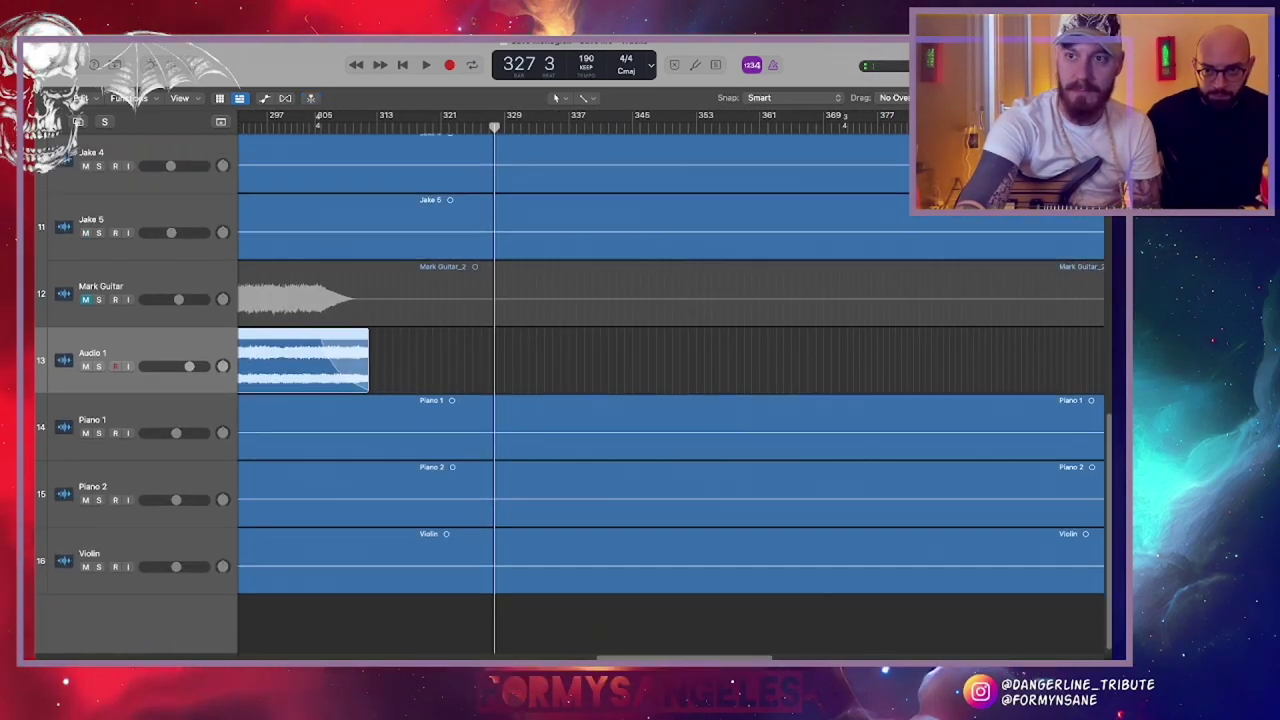
scroll(488, 350, "right", 10)
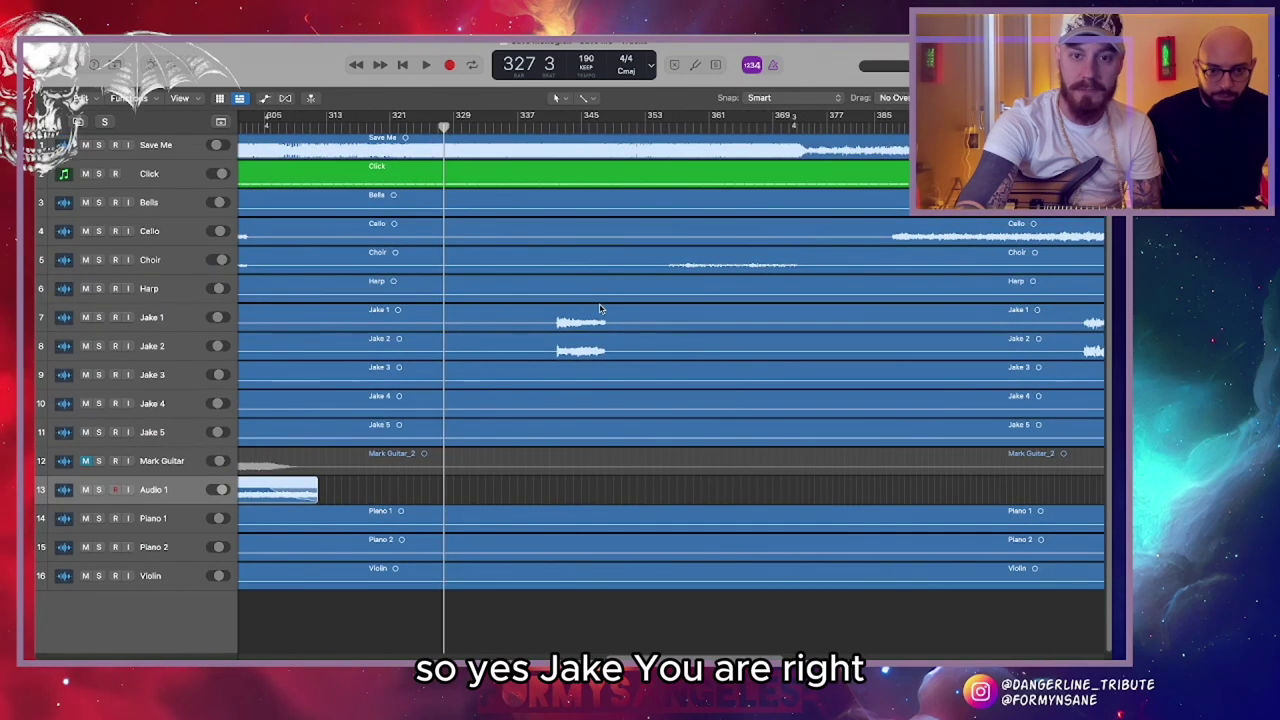
scroll(488, 350, "right", 5)
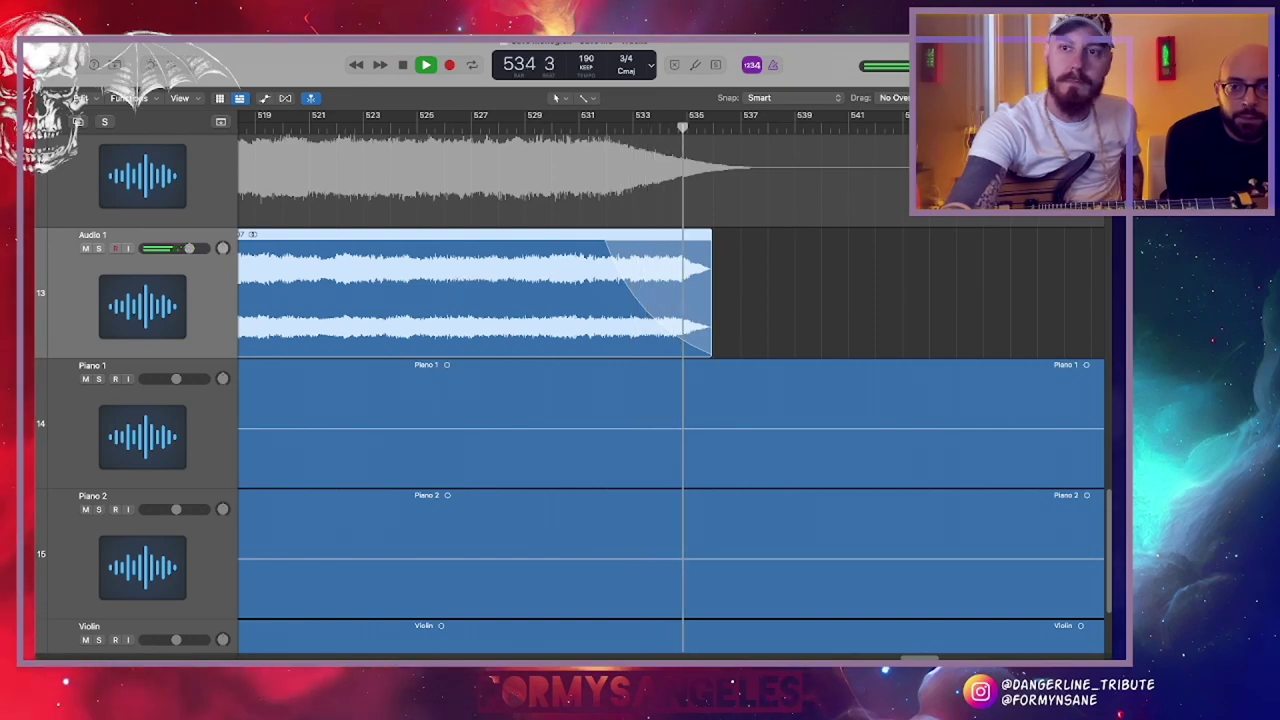
Listen past the second guitar region's fade-out with all tracks in view, stop at bar 539, and look over the song's arrangement
key("super+Up")
key("super+Up")
key("super+Up")
key("super+Up")
key("super+Up")
key("super+Up")
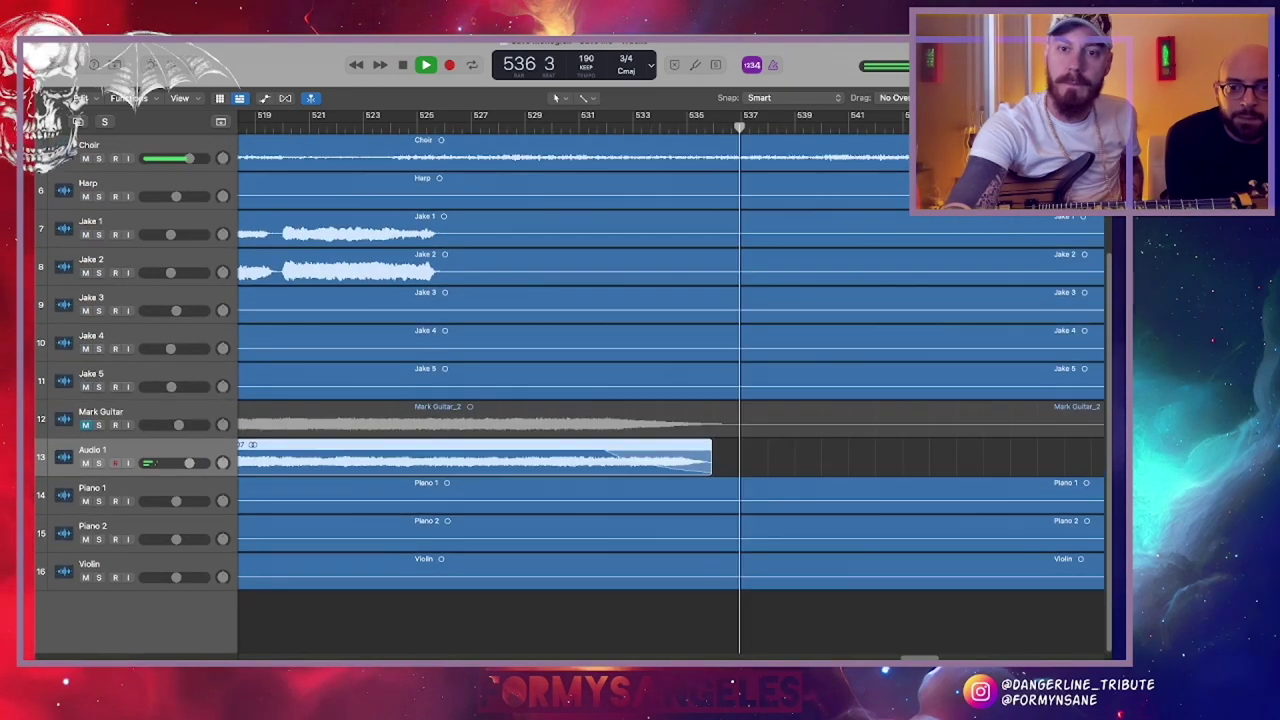
scroll(714, 282, "up", 1)
key("super+Left")
key("super+Left")
key("super+Left")
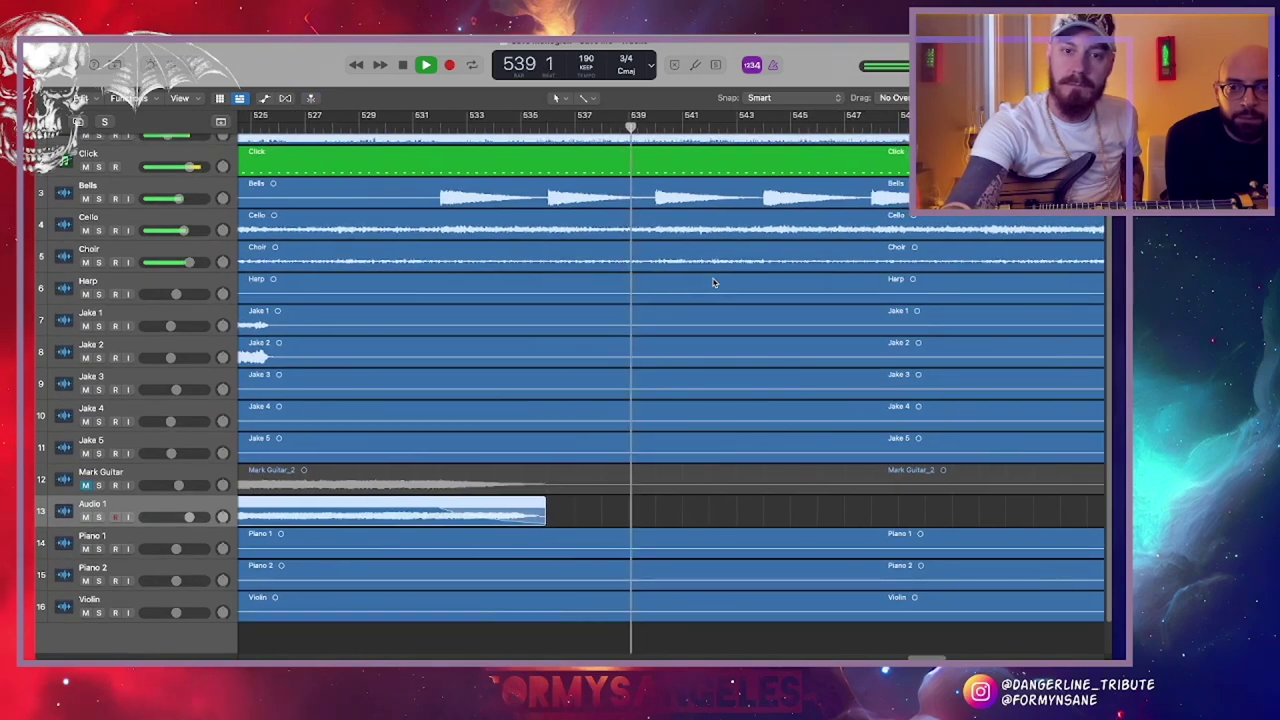
key("space")
key("super+Left")
key("super+Left")
key("super+Left")
key("super+Left")
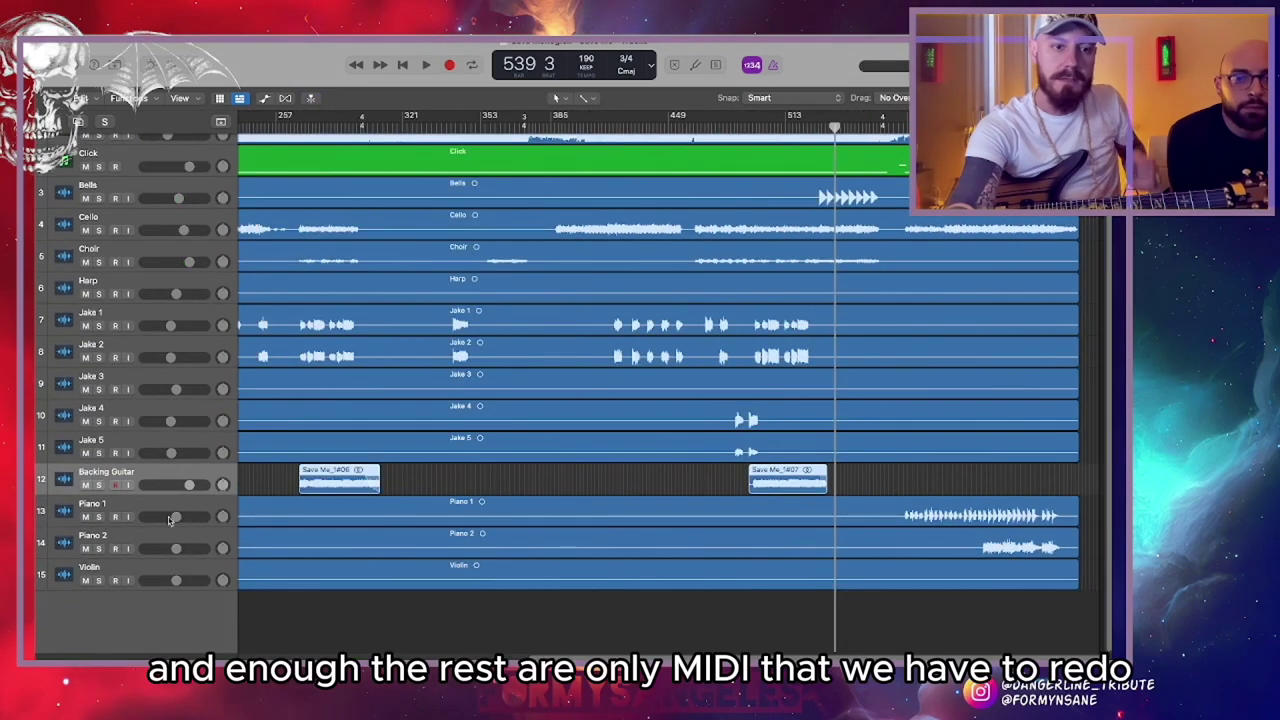
Save the Save Me project and close it
left_click(125, 38)
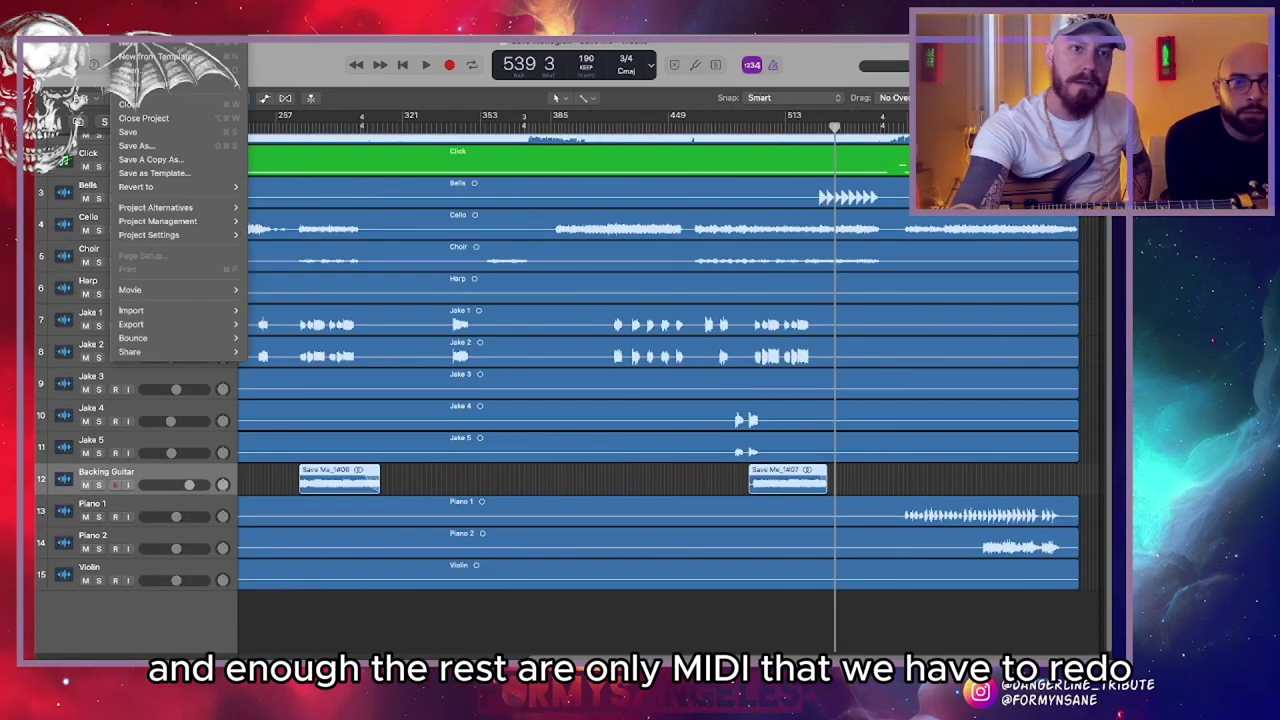
left_click(144, 135)
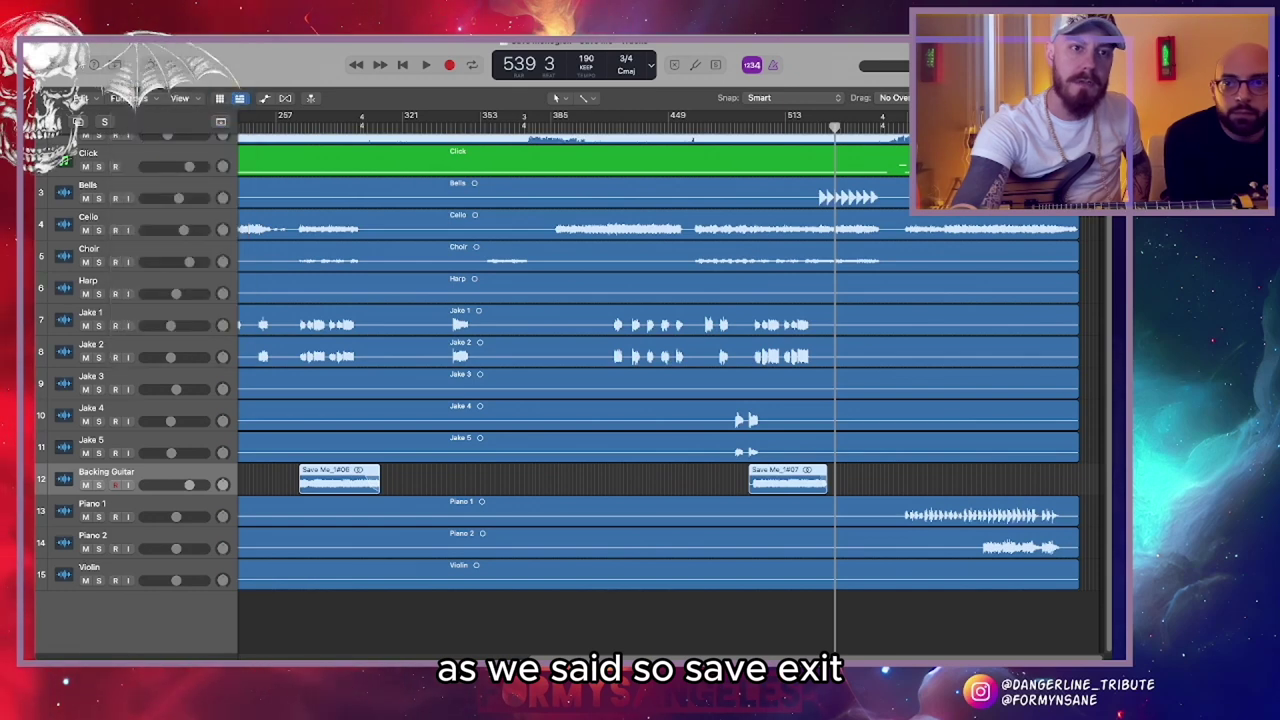
key("super+w")
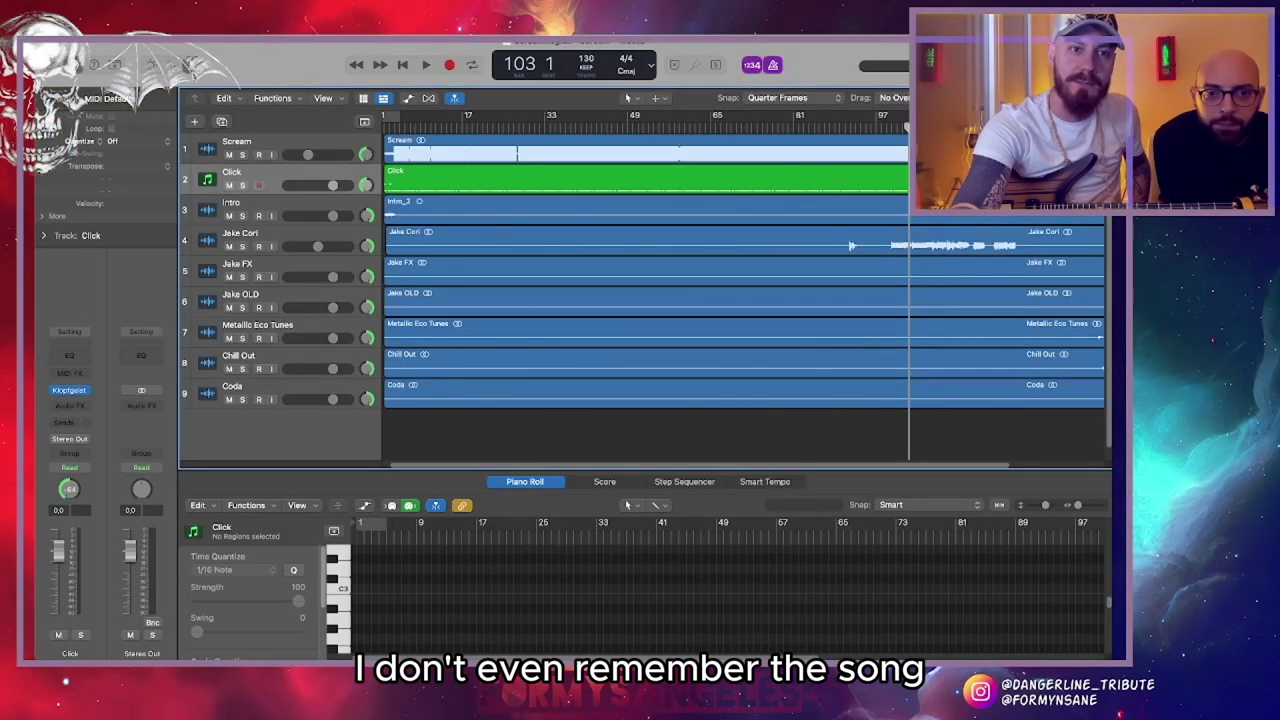
Hide the Piano Roll editor in the Scream project and return the playhead to bar 1
key("e")
left_click(403, 65)
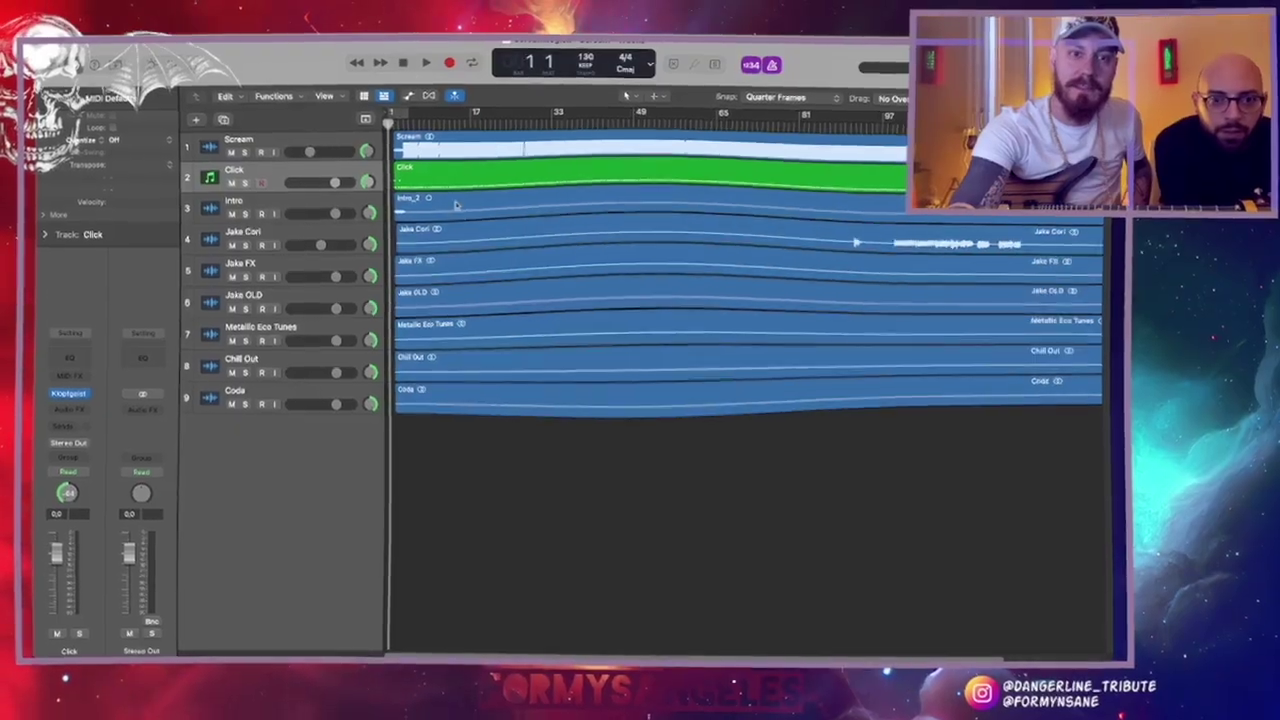